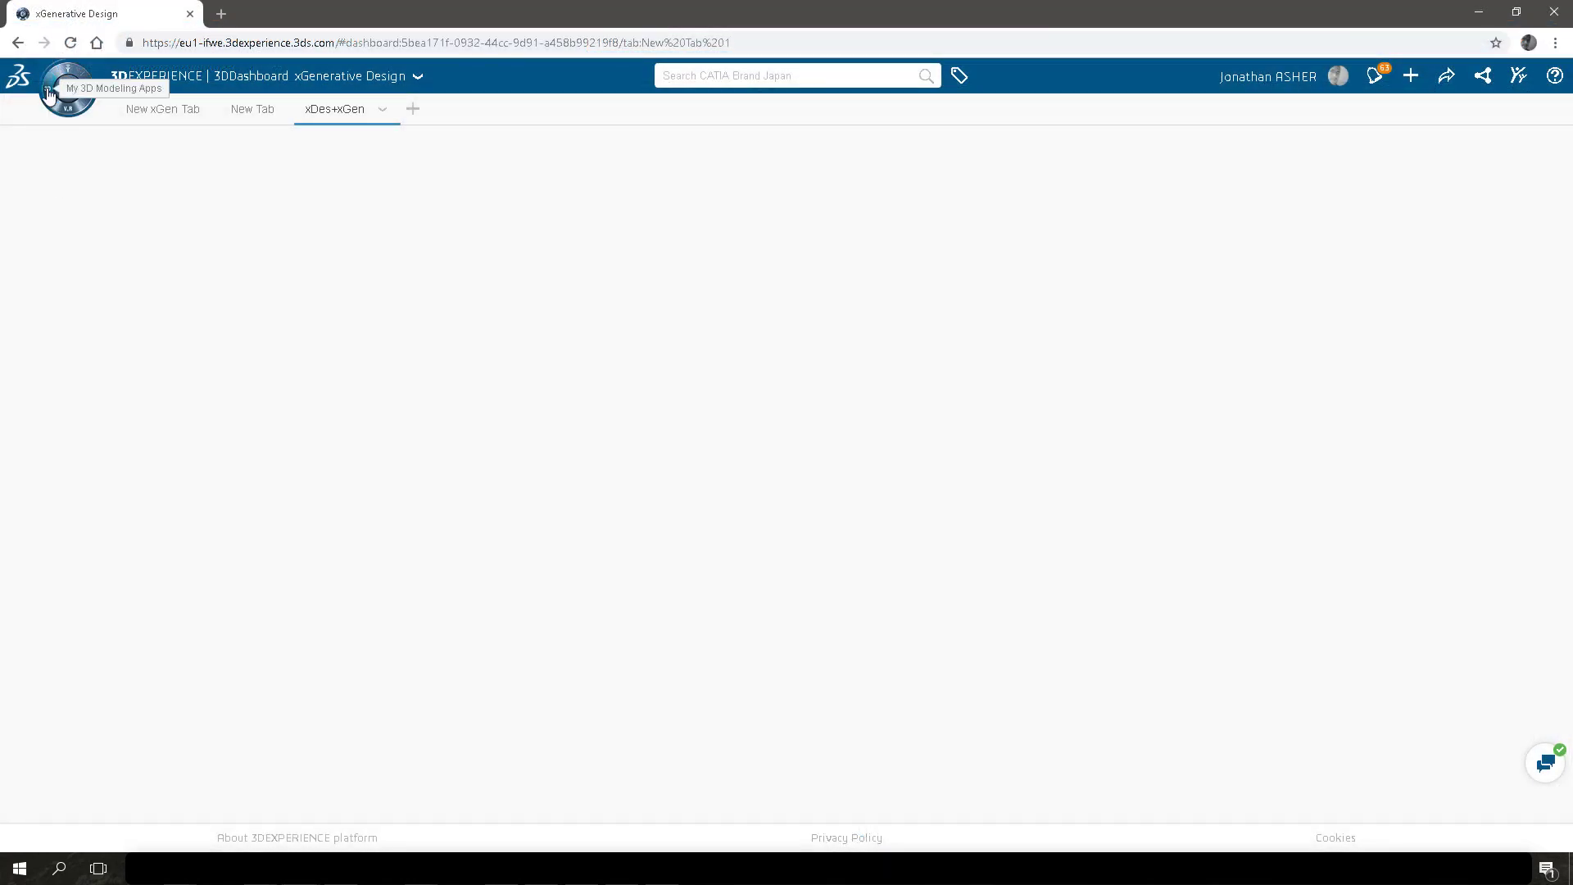
# Add the xDesign and xGenerative Design apps to the xDes+xGen dashboard tab and enlarge the xDesign widget.
pyautogui.click(70, 106)
pyautogui.moveTo(252, 680); pyautogui.dragTo(1363, 290)
pyautogui.moveTo(96, 660); pyautogui.dragTo(579, 341)
pyautogui.click(369, 116)
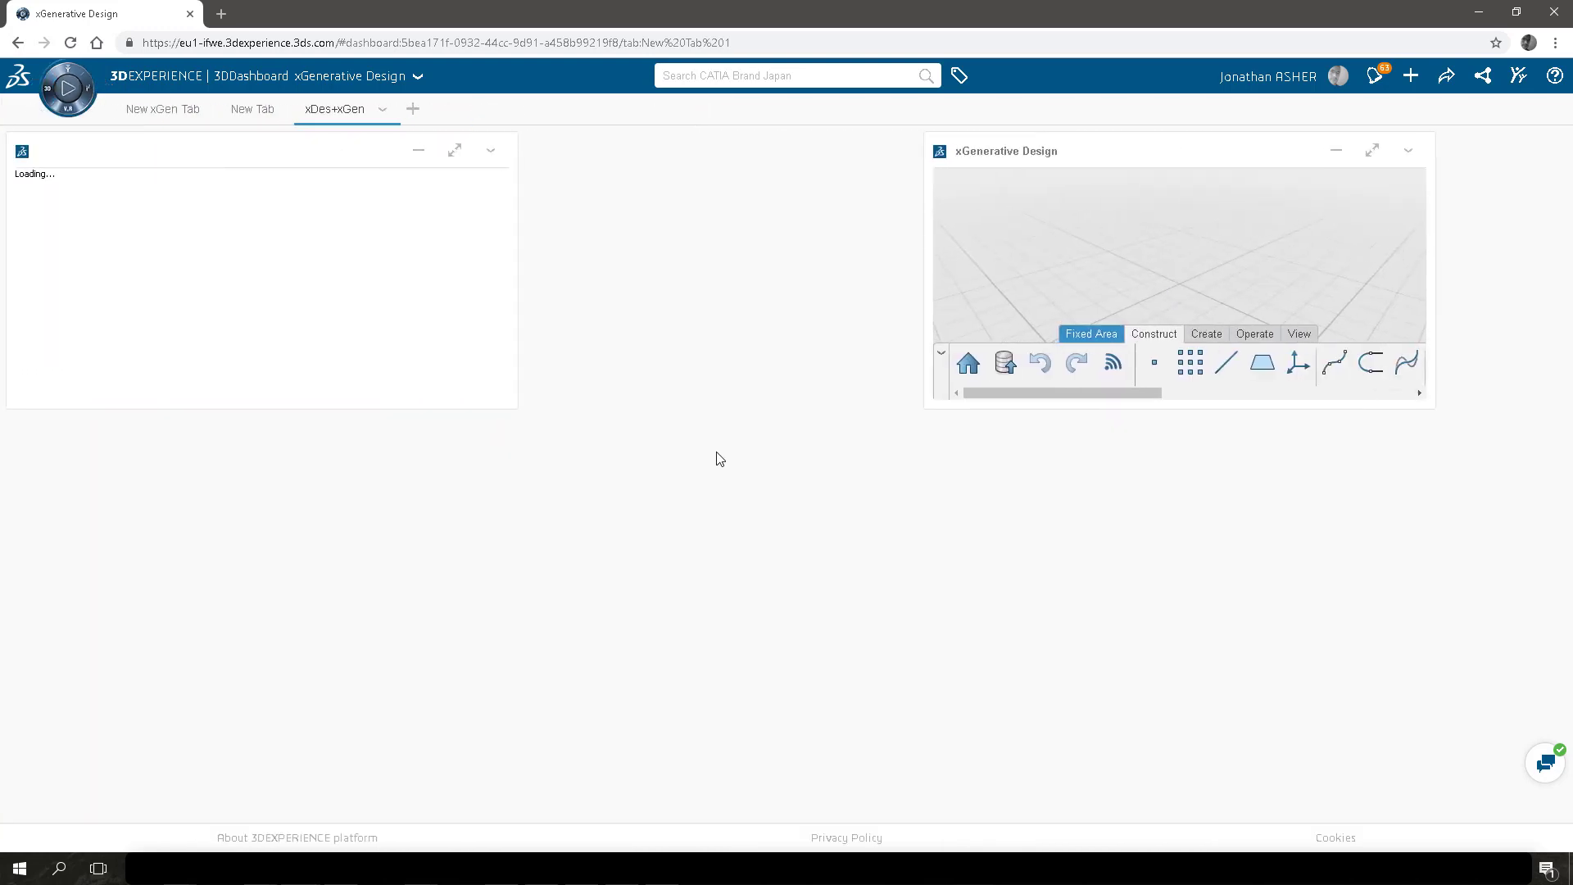
pyautogui.moveTo(516, 408); pyautogui.dragTo(768, 643)
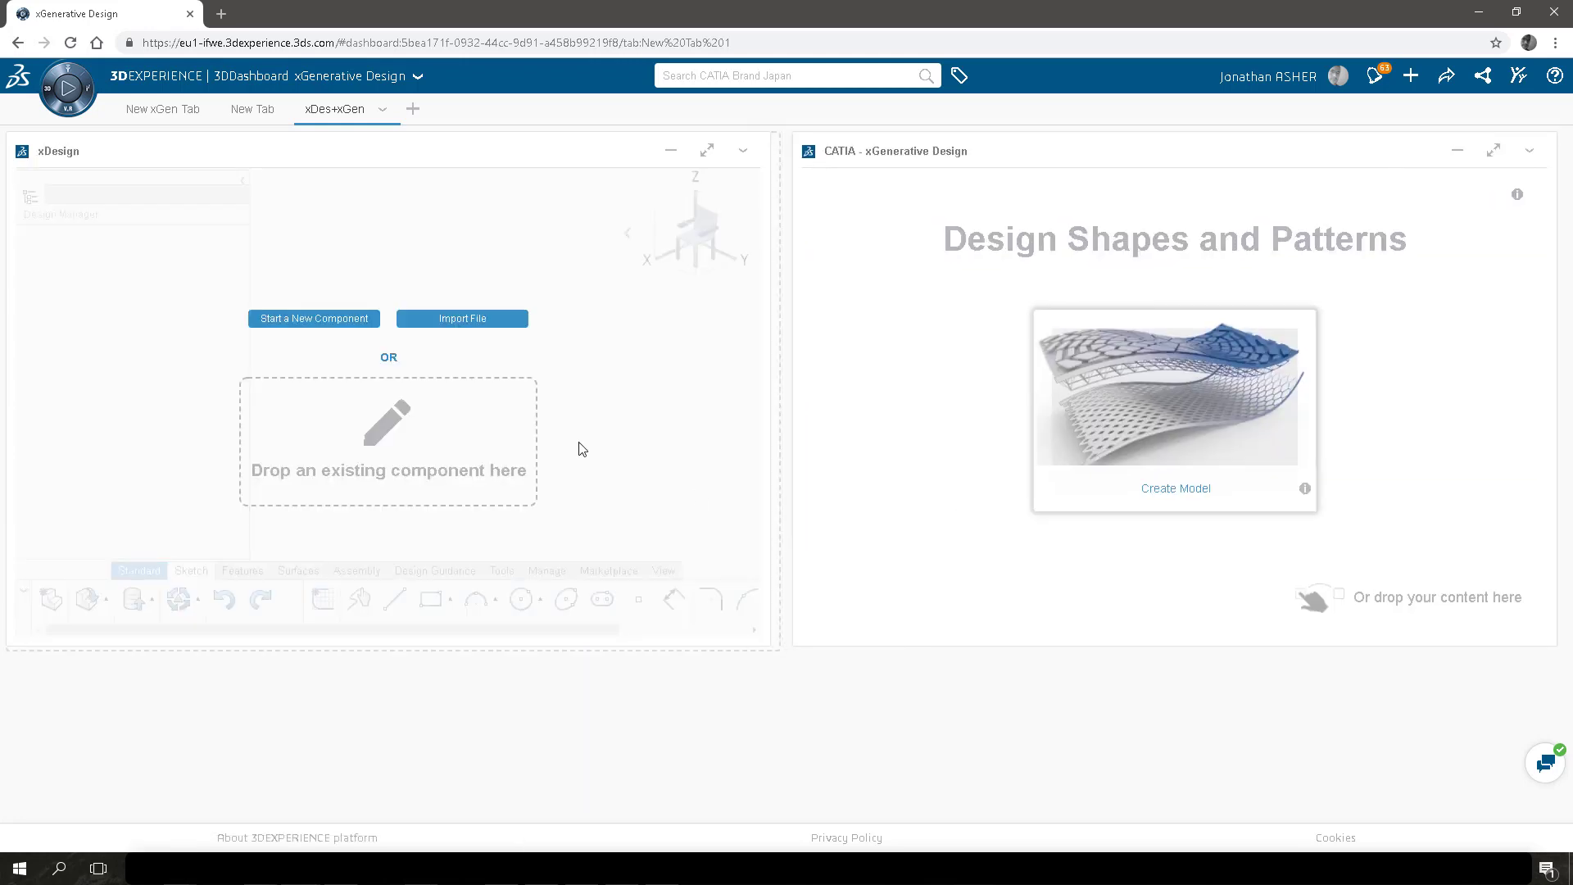
# Start a new physical product component in xDesign.
pyautogui.click(353, 323)
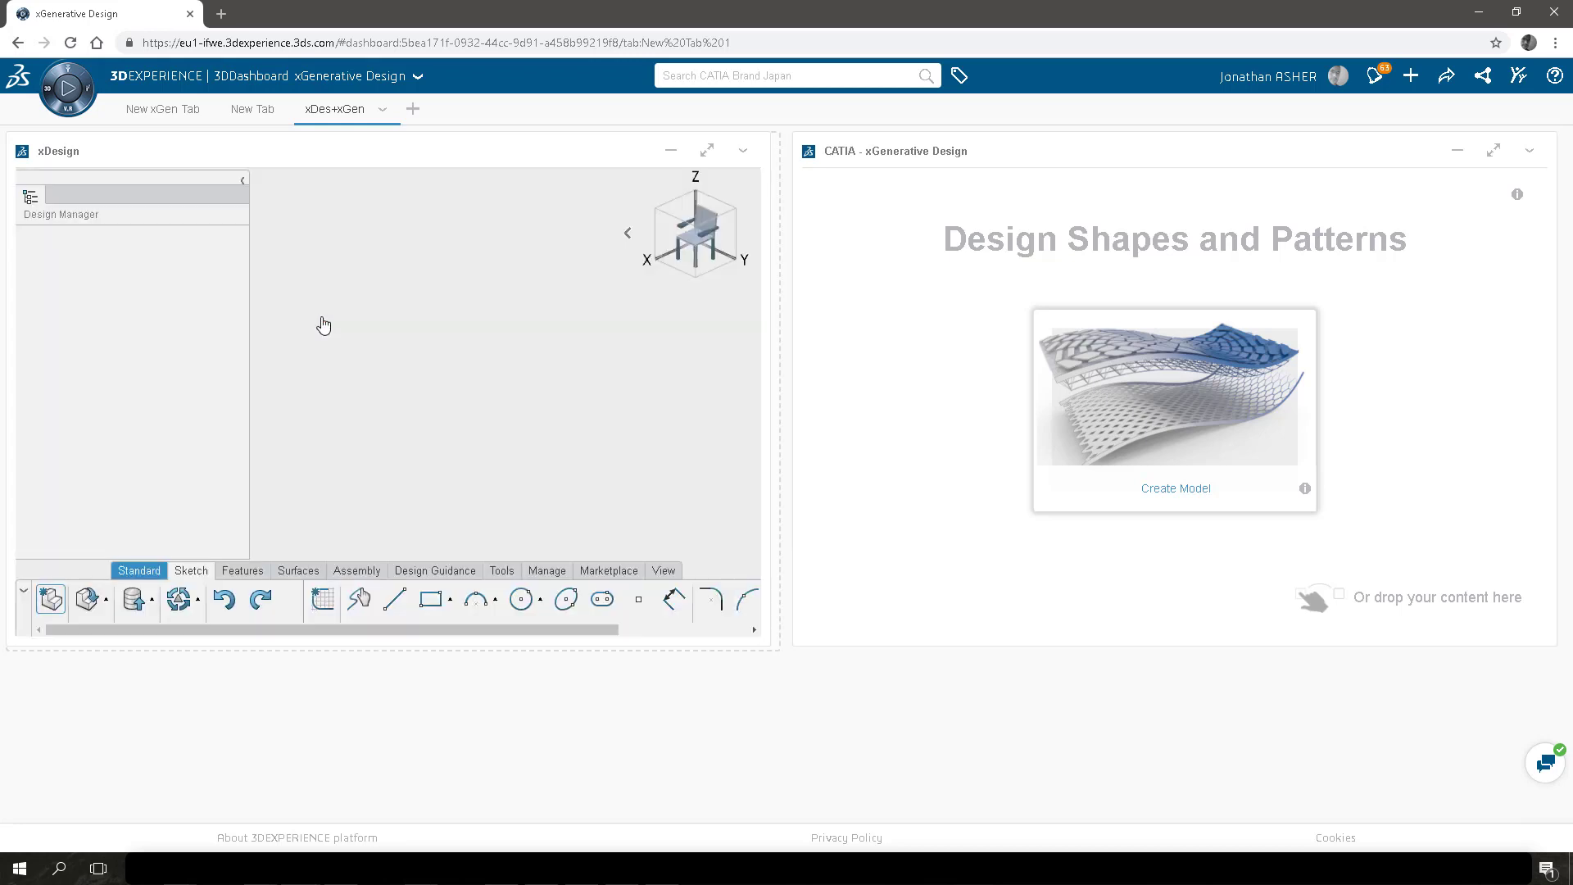
pyautogui.click(330, 400)
pyautogui.click(330, 435)
pyautogui.click(381, 436)
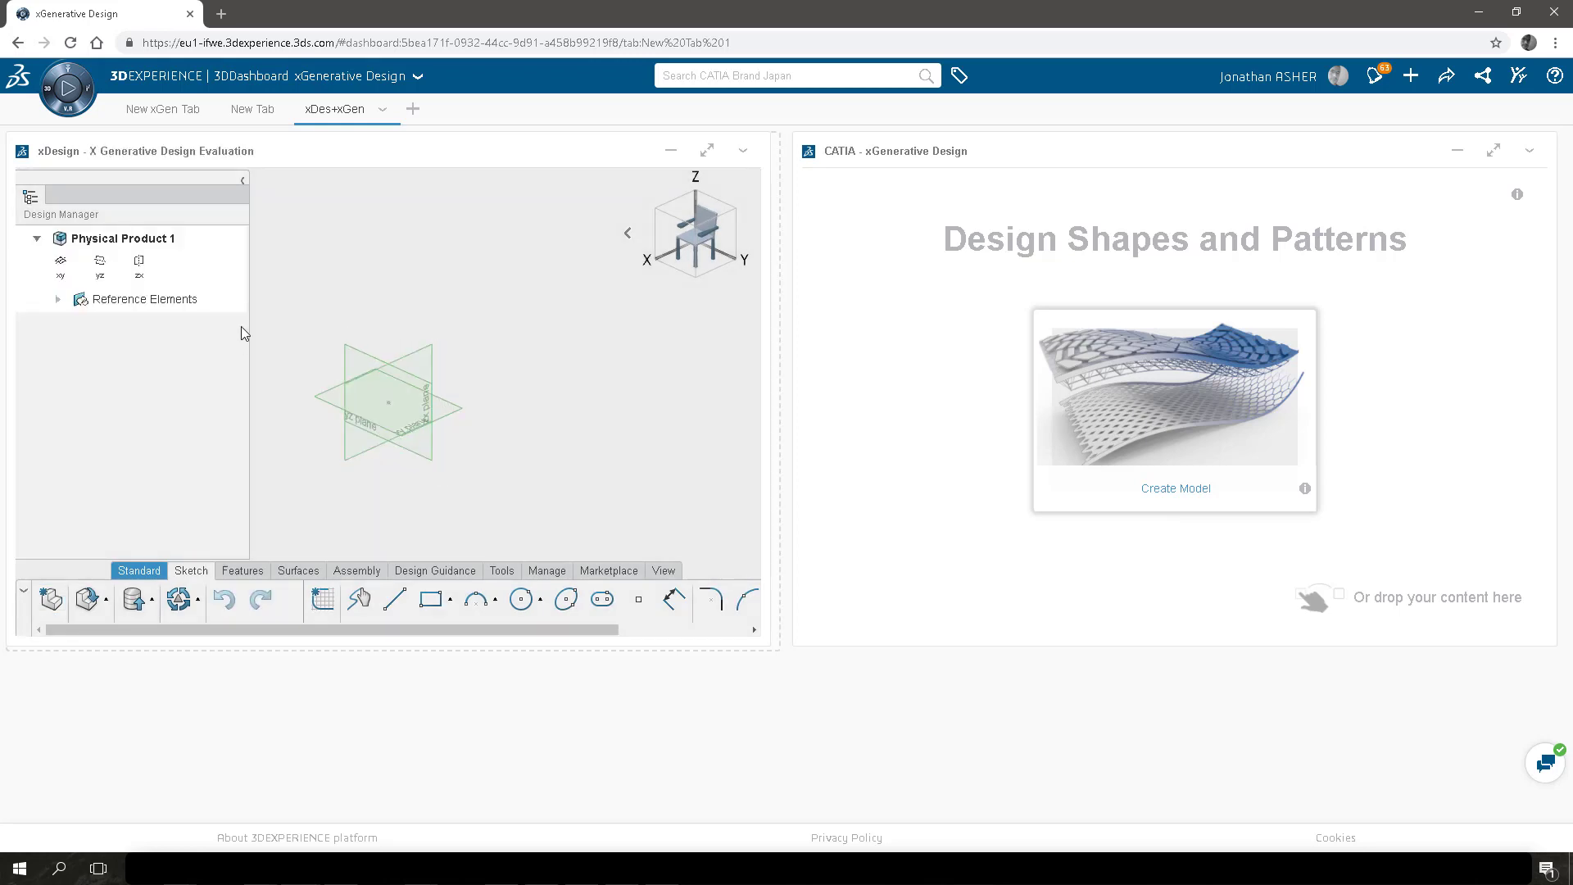
# Rename the new physical product as xDes-xGenExample.
pyautogui.click(236, 239)
pyautogui.click(236, 239)
pyautogui.write('xDes-xGenExample')
pyautogui.press('Return')
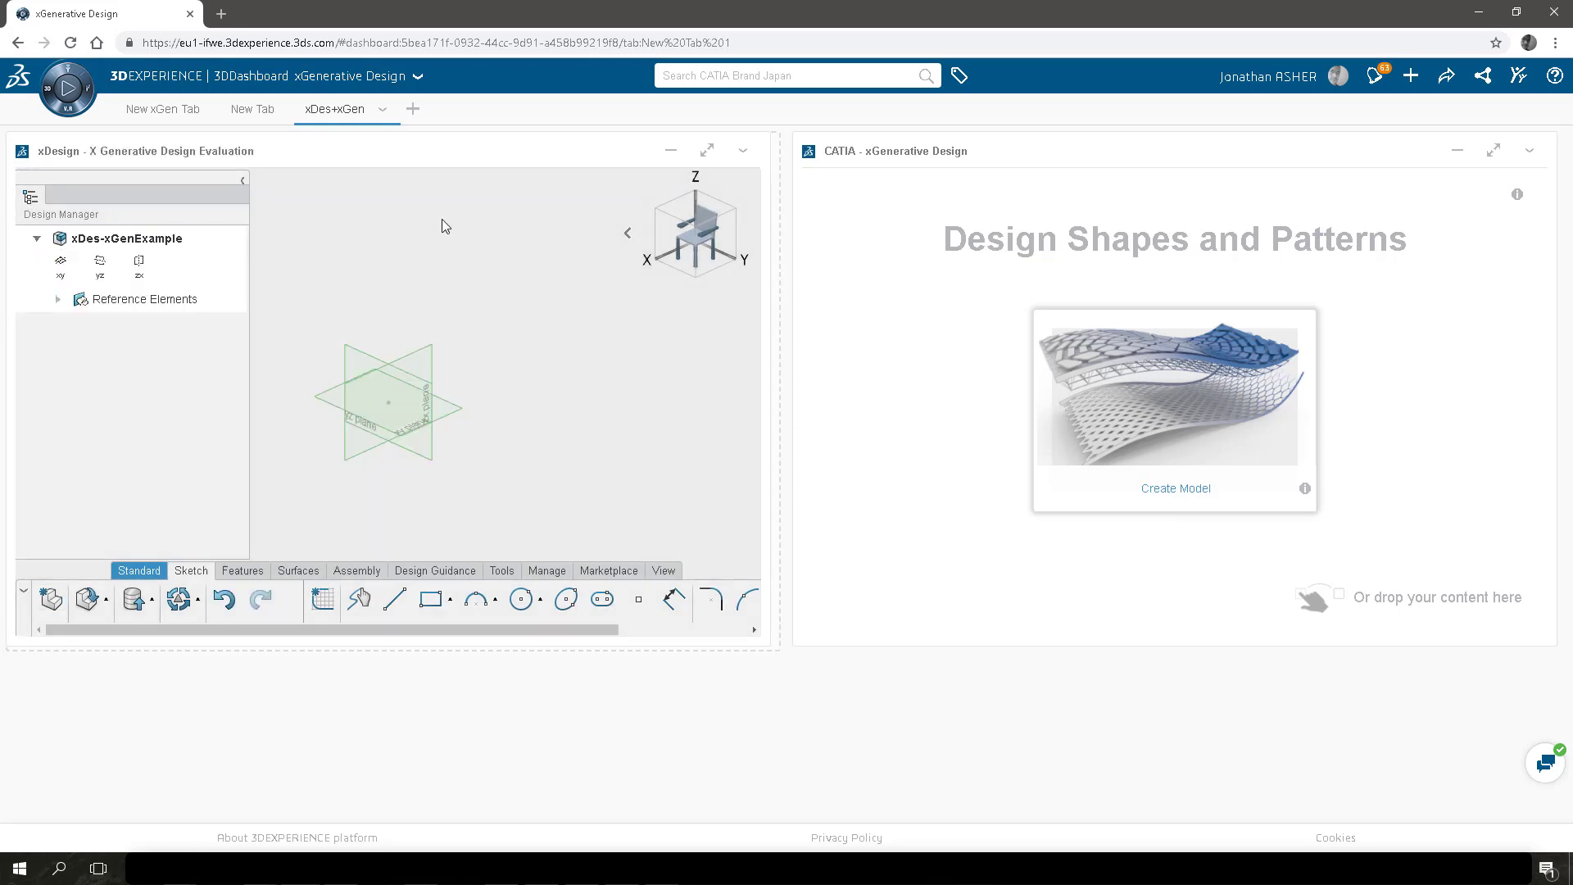
# Maximise the xDesign widget and start a new sketch on the yz plane.
pyautogui.click(707, 150)
pyautogui.click(745, 437)
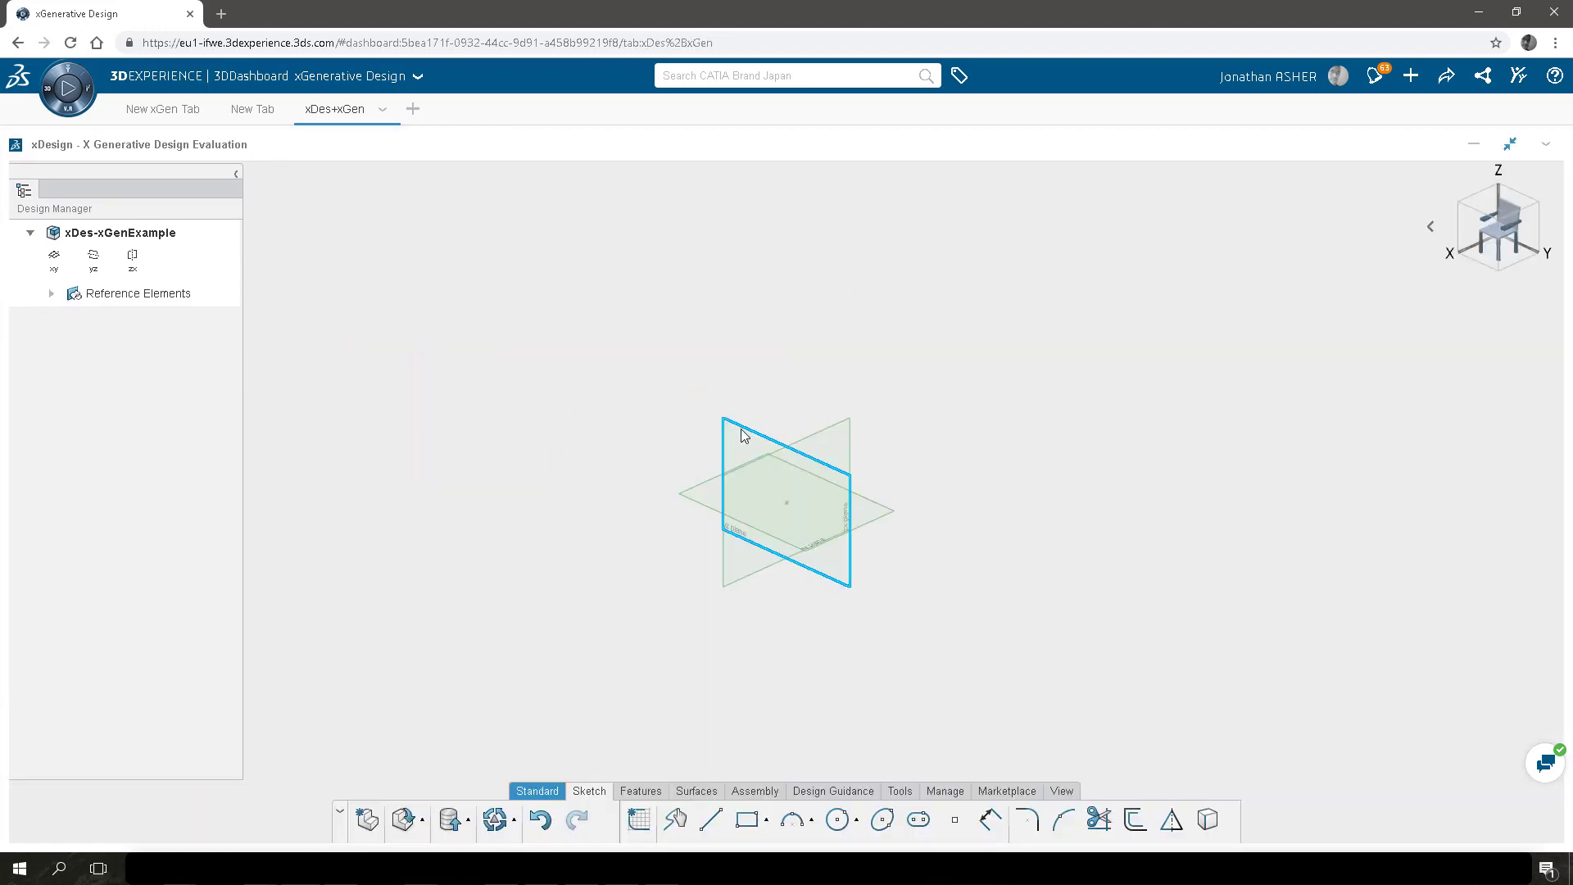
pyautogui.click(639, 820)
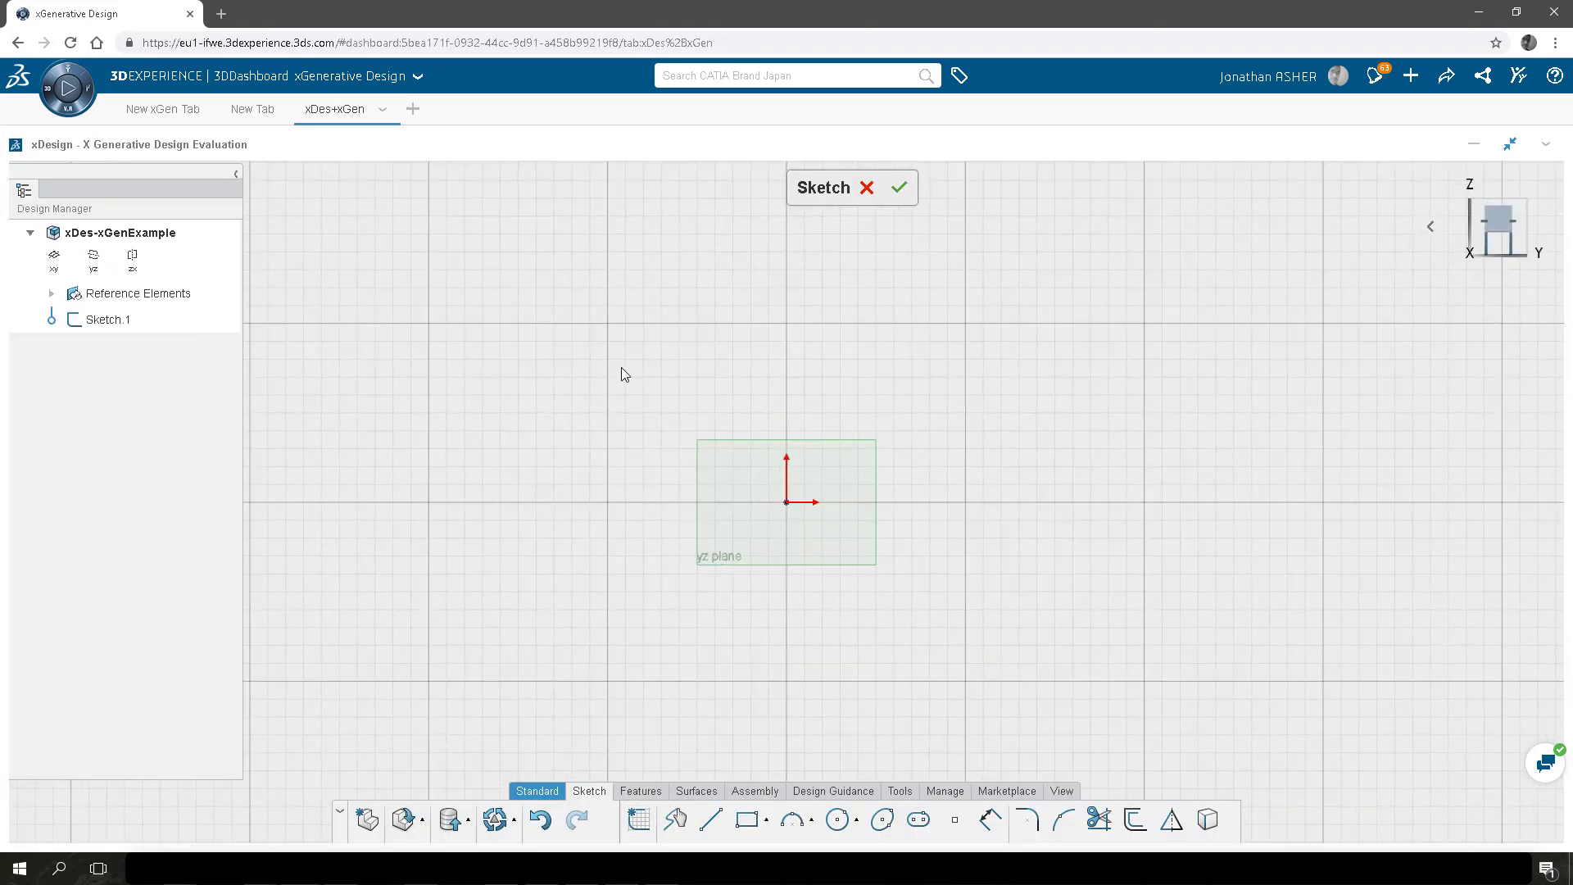
# Sketch a steep line rising from the origin, leaning toward negative Y, and dimension its length to 3000 mm.
pyautogui.click(712, 820)
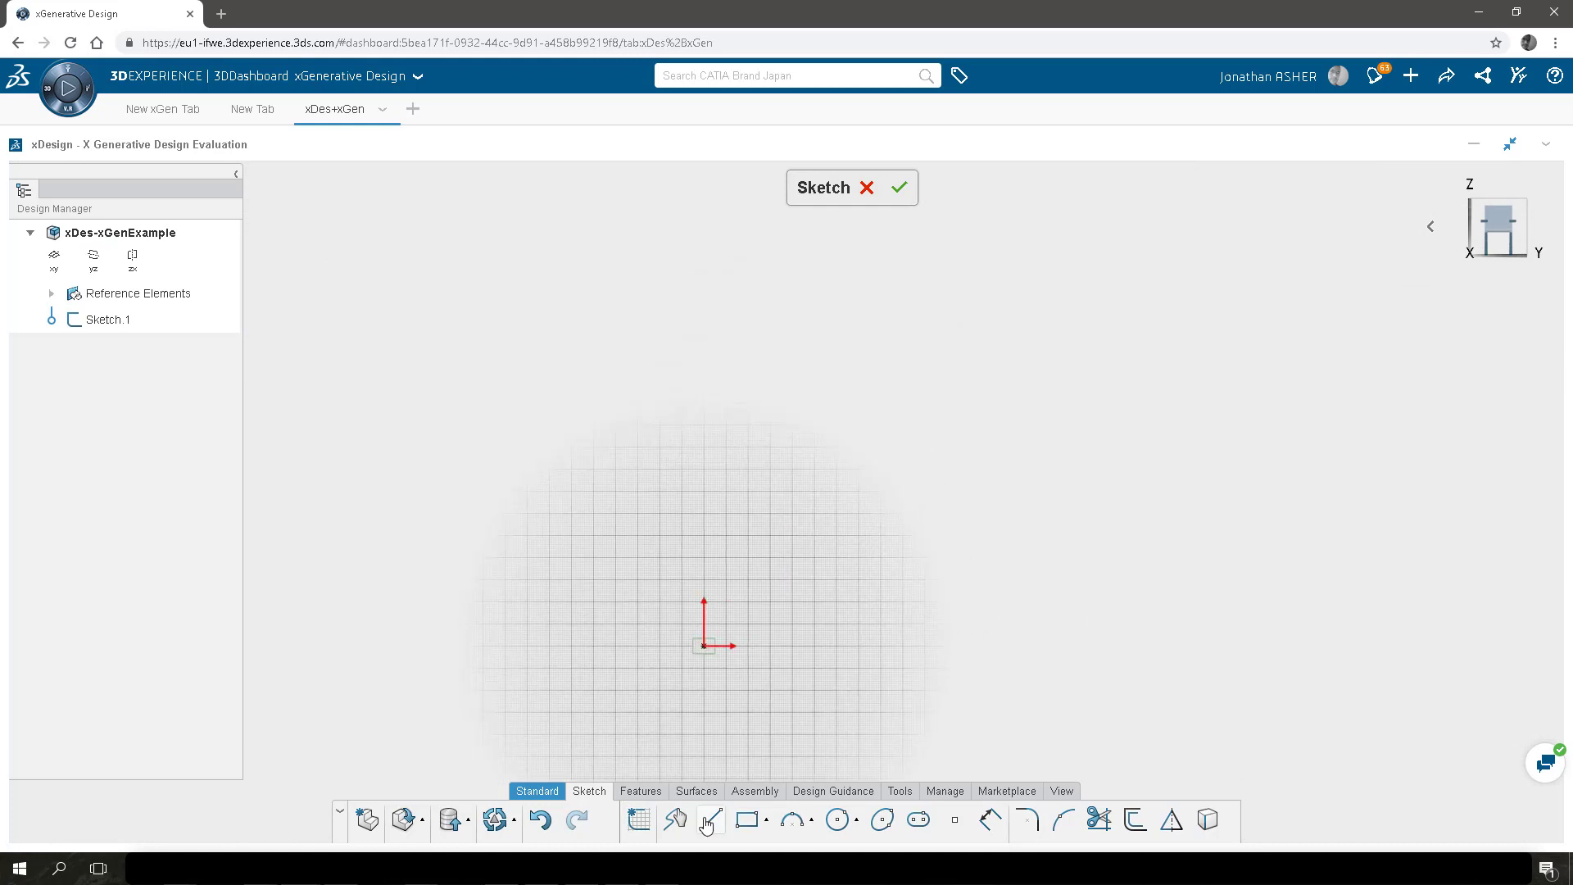
pyautogui.moveTo(705, 646)
pyautogui.mouseDown()
pyautogui.moveTo(662, 418)
pyautogui.moveTo(634, 373)
pyautogui.mouseUp()
pyautogui.press('Escape')
pyautogui.click(670, 485)
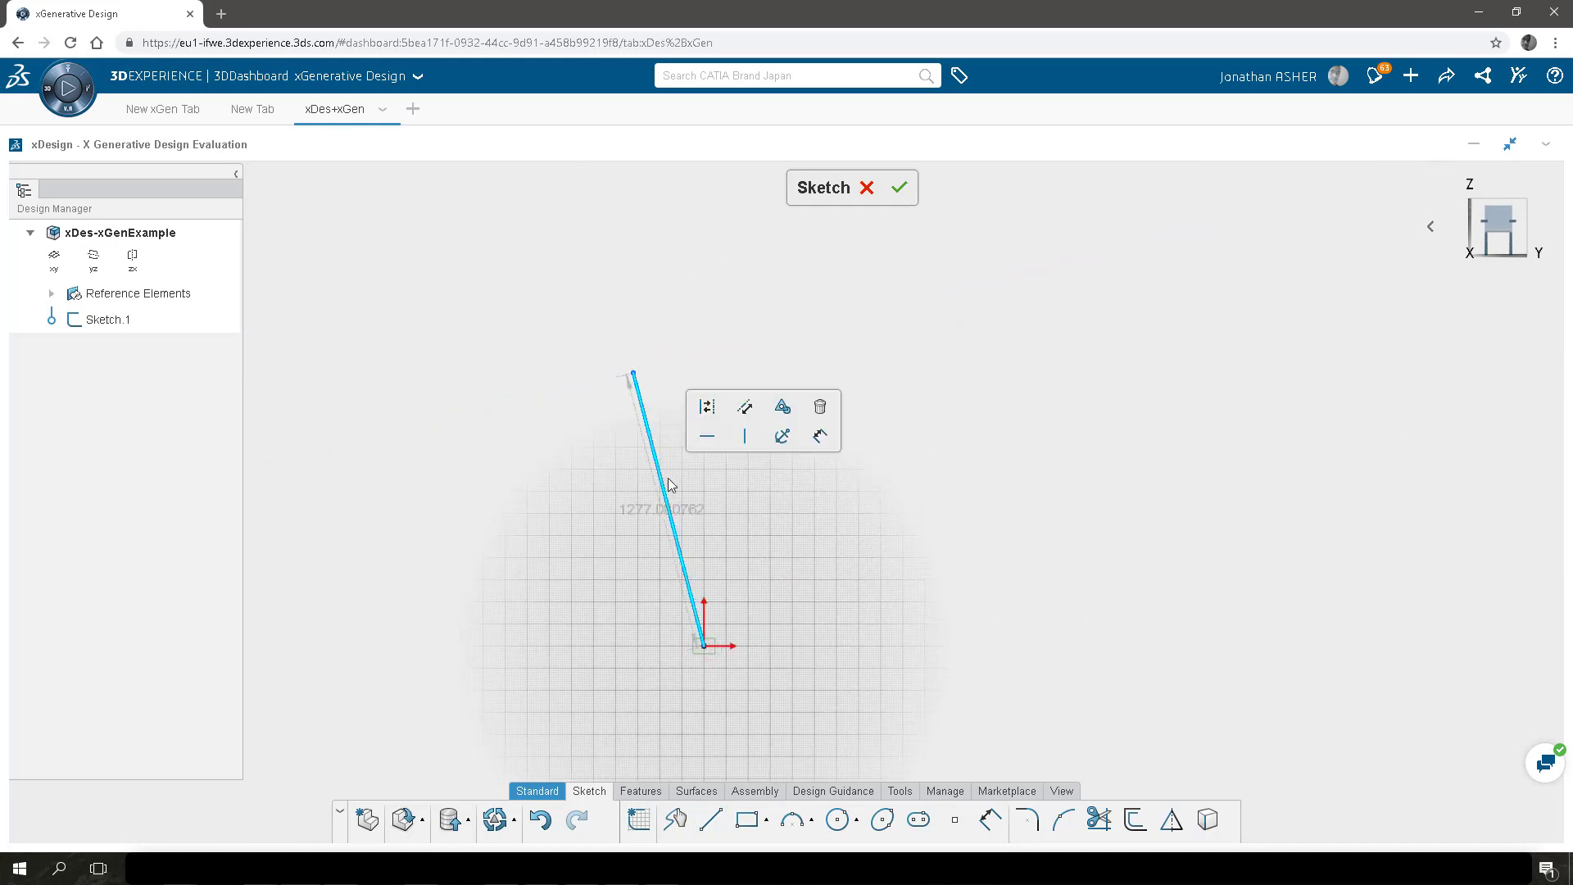
pyautogui.click(820, 436)
pyautogui.write('3000')
pyautogui.press('Return')
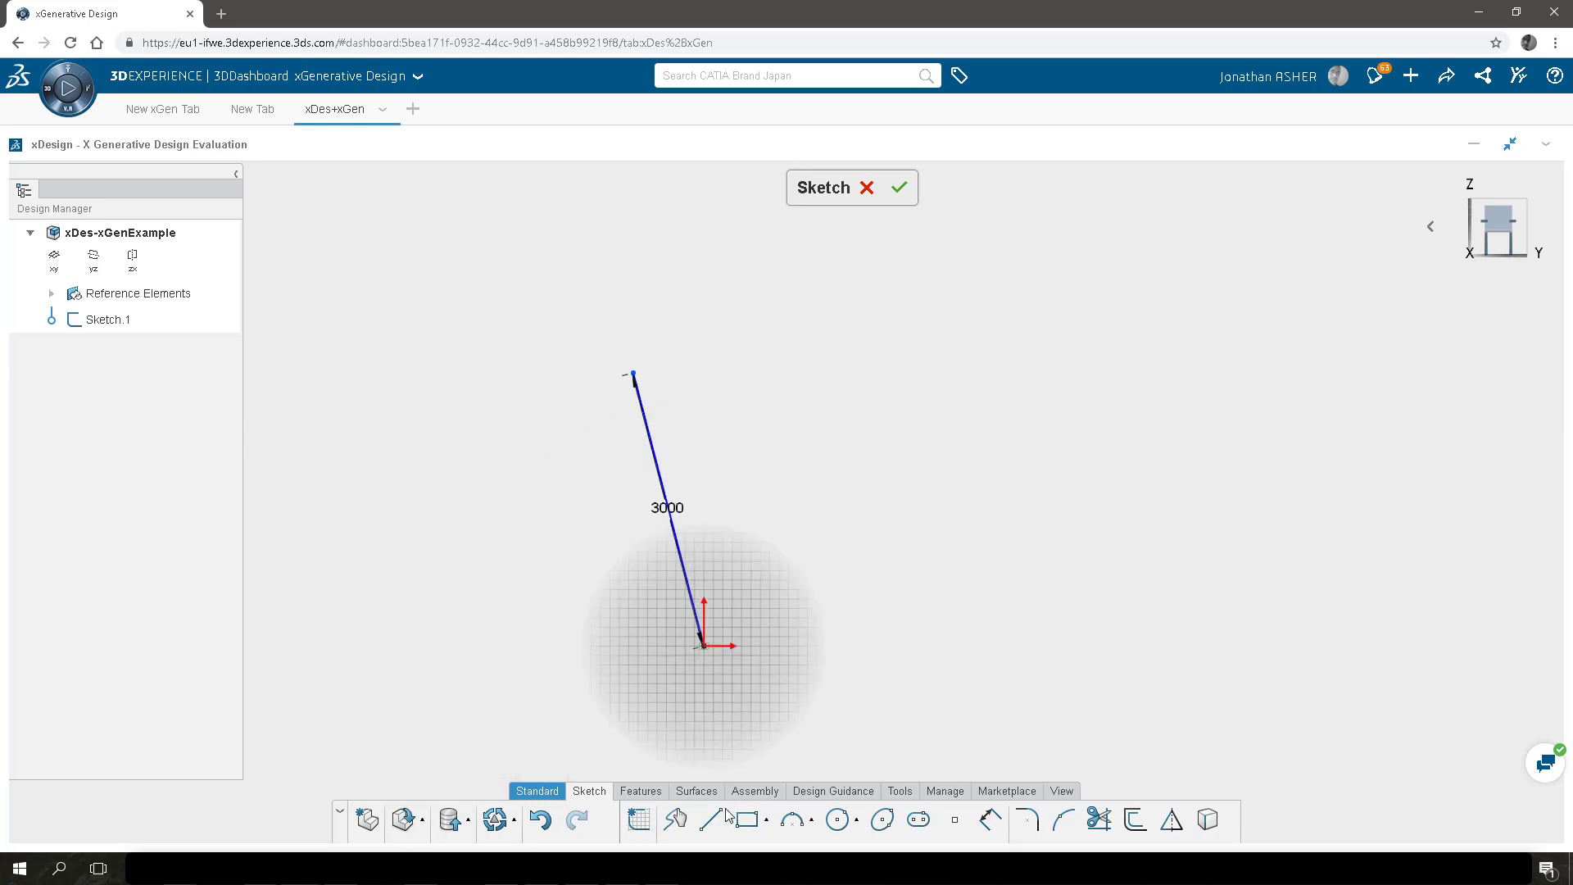
# Continue the profile from the line's upper end with six connected lines forming a flattening arch, and finish the sketch.
pyautogui.click(633, 373)
pyautogui.click(717, 228)
pyautogui.moveTo(739, 231); pyautogui.dragTo(599, 435, button='middle')
pyautogui.click(742, 257)
pyautogui.moveTo(992, 237)
pyautogui.mouseDown(button='middle')
pyautogui.moveTo(890, 283)
pyautogui.moveTo(681, 280)
pyautogui.mouseUp(button='middle')
pyautogui.click(662, 240)
pyautogui.click(925, 260)
pyautogui.click(1156, 332)
pyautogui.doubleClick(1402, 352)
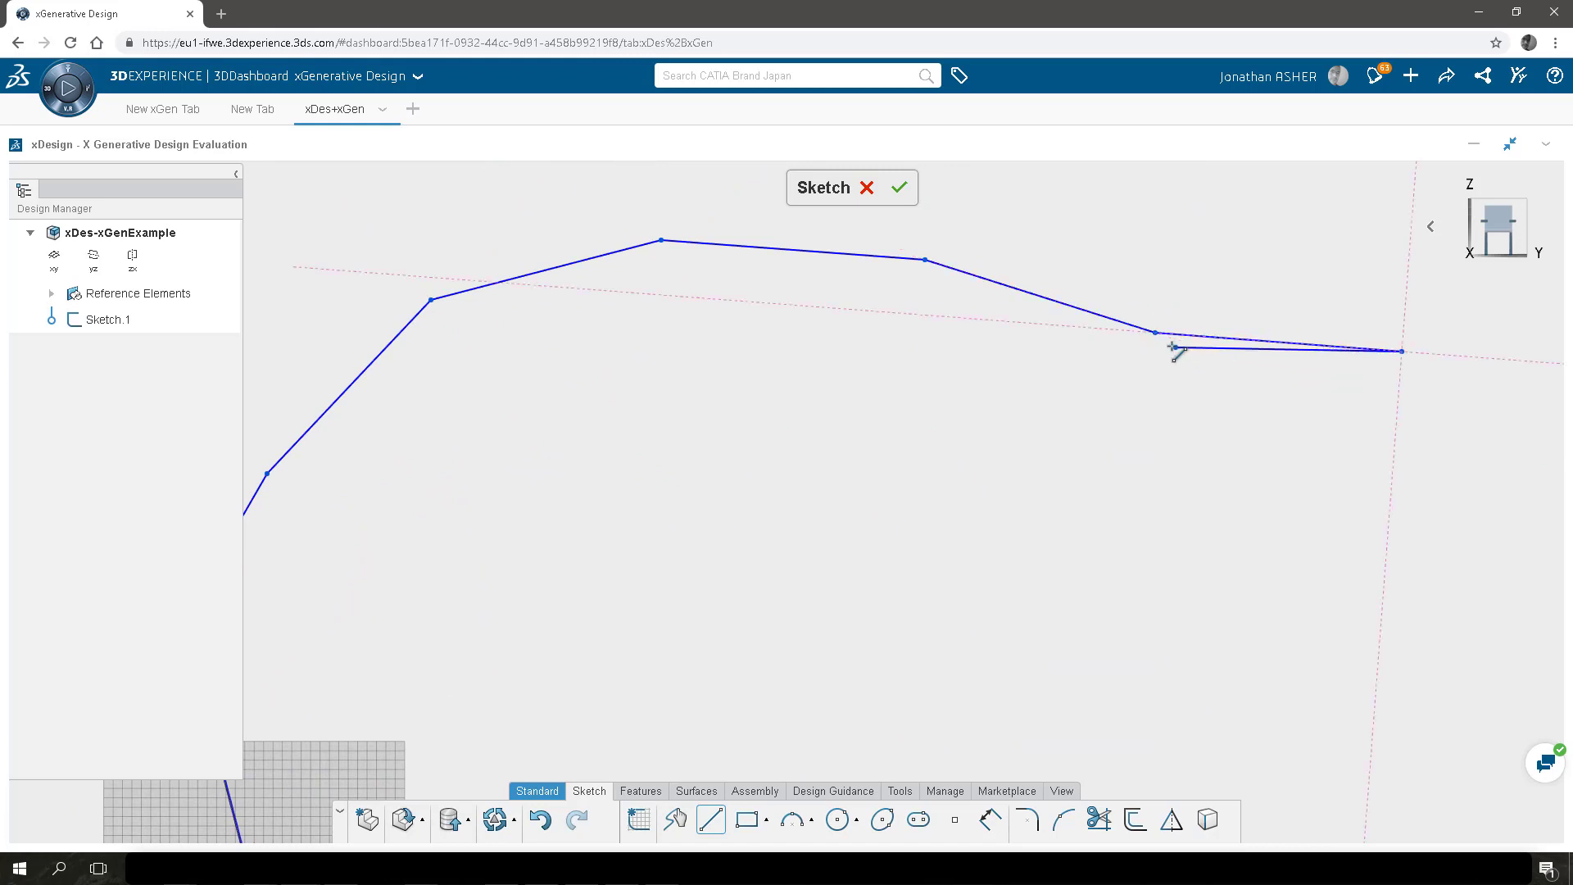
pyautogui.click(899, 188)
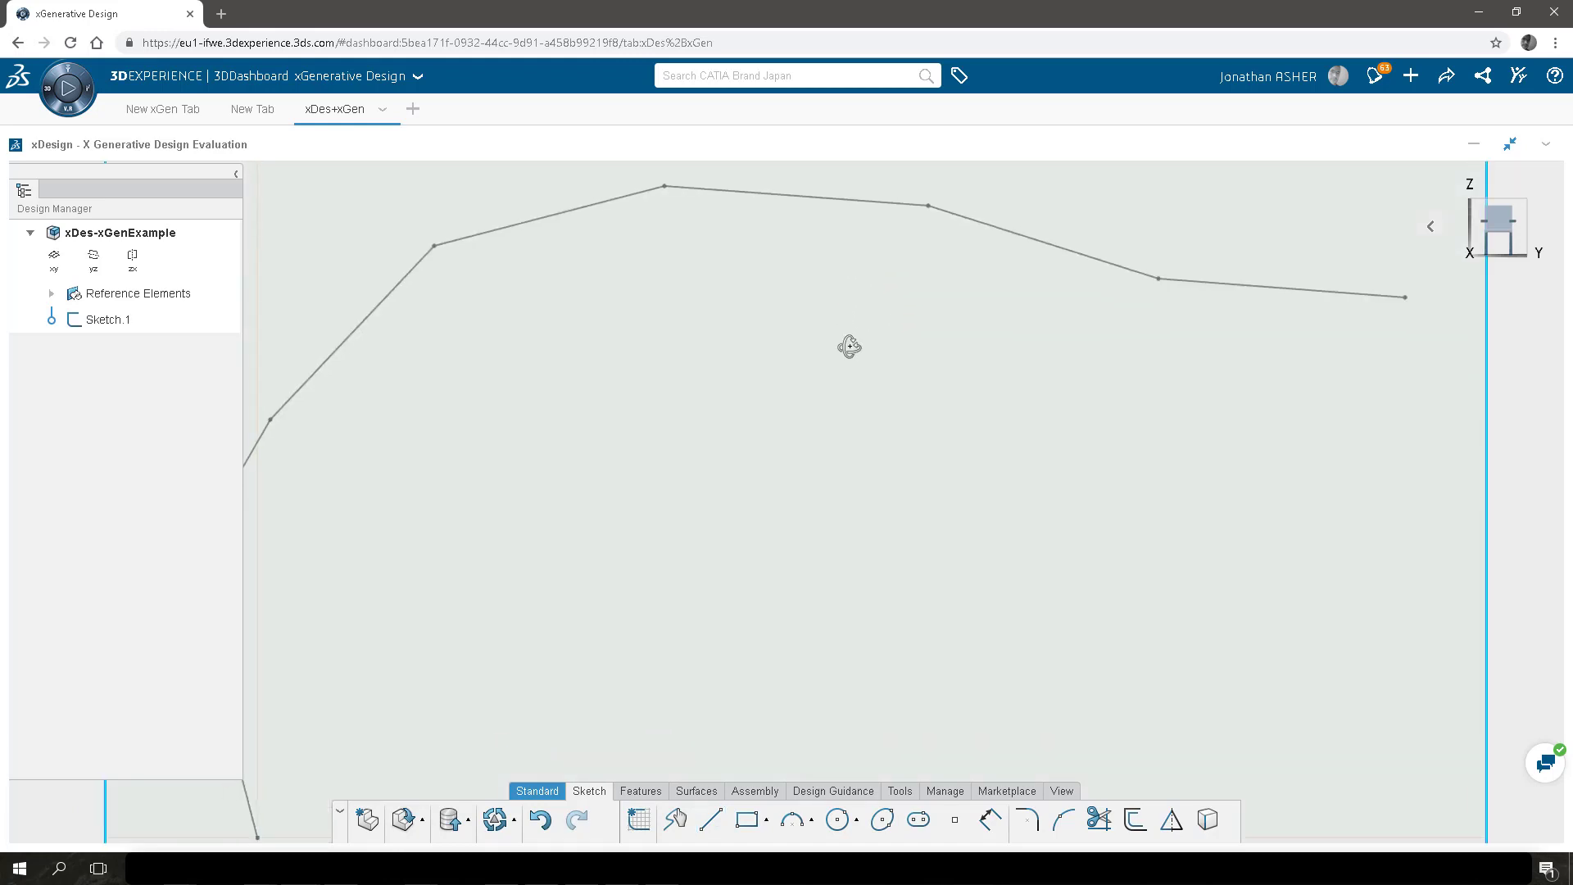
# Start a surface extrusion of the arch sketch with a blind distance of 5000 mm in the first direction.
pyautogui.click(698, 792)
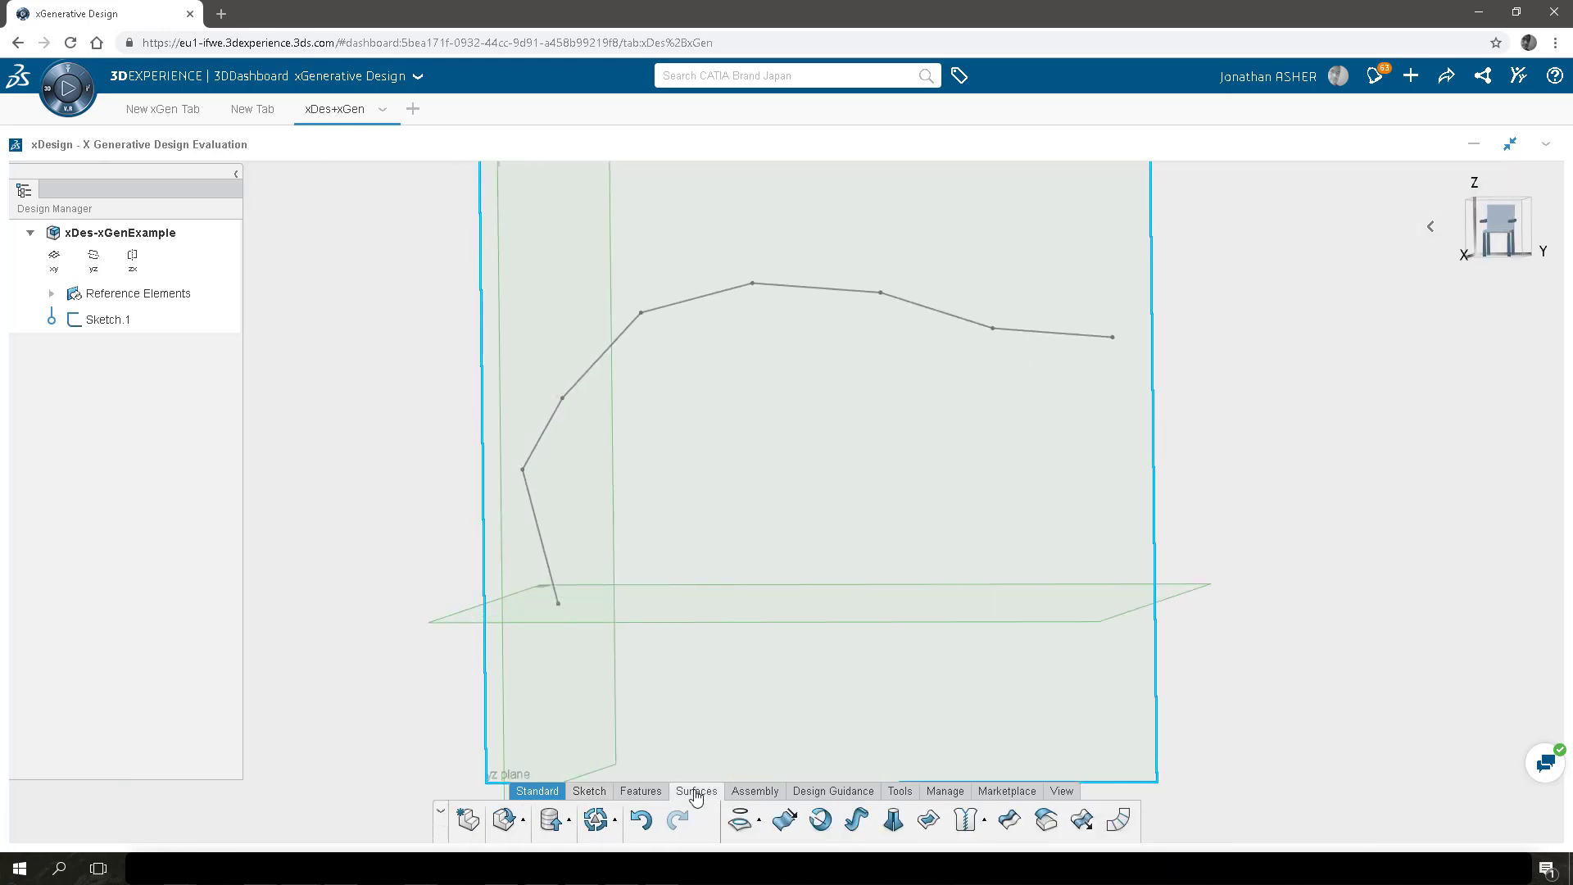
pyautogui.click(785, 820)
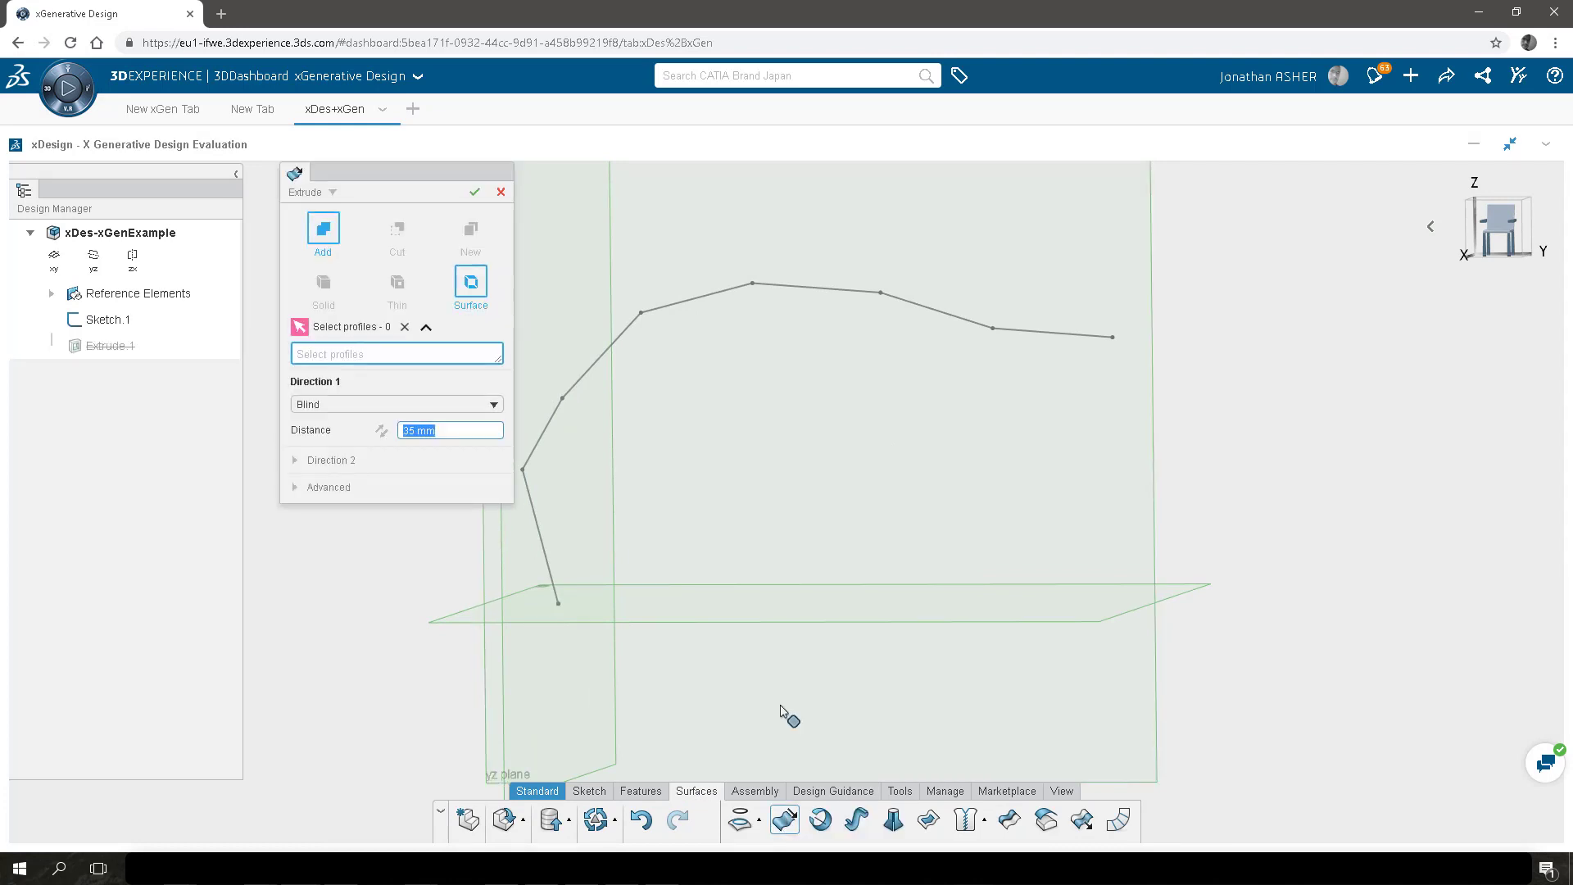
pyautogui.click(120, 323)
pyautogui.moveTo(948, 527)
pyautogui.mouseDown(button='middle')
pyautogui.moveTo(956, 639)
pyautogui.moveTo(975, 429)
pyautogui.mouseUp(button='middle')
pyautogui.moveTo(974, 426); pyautogui.dragTo(794, 407)
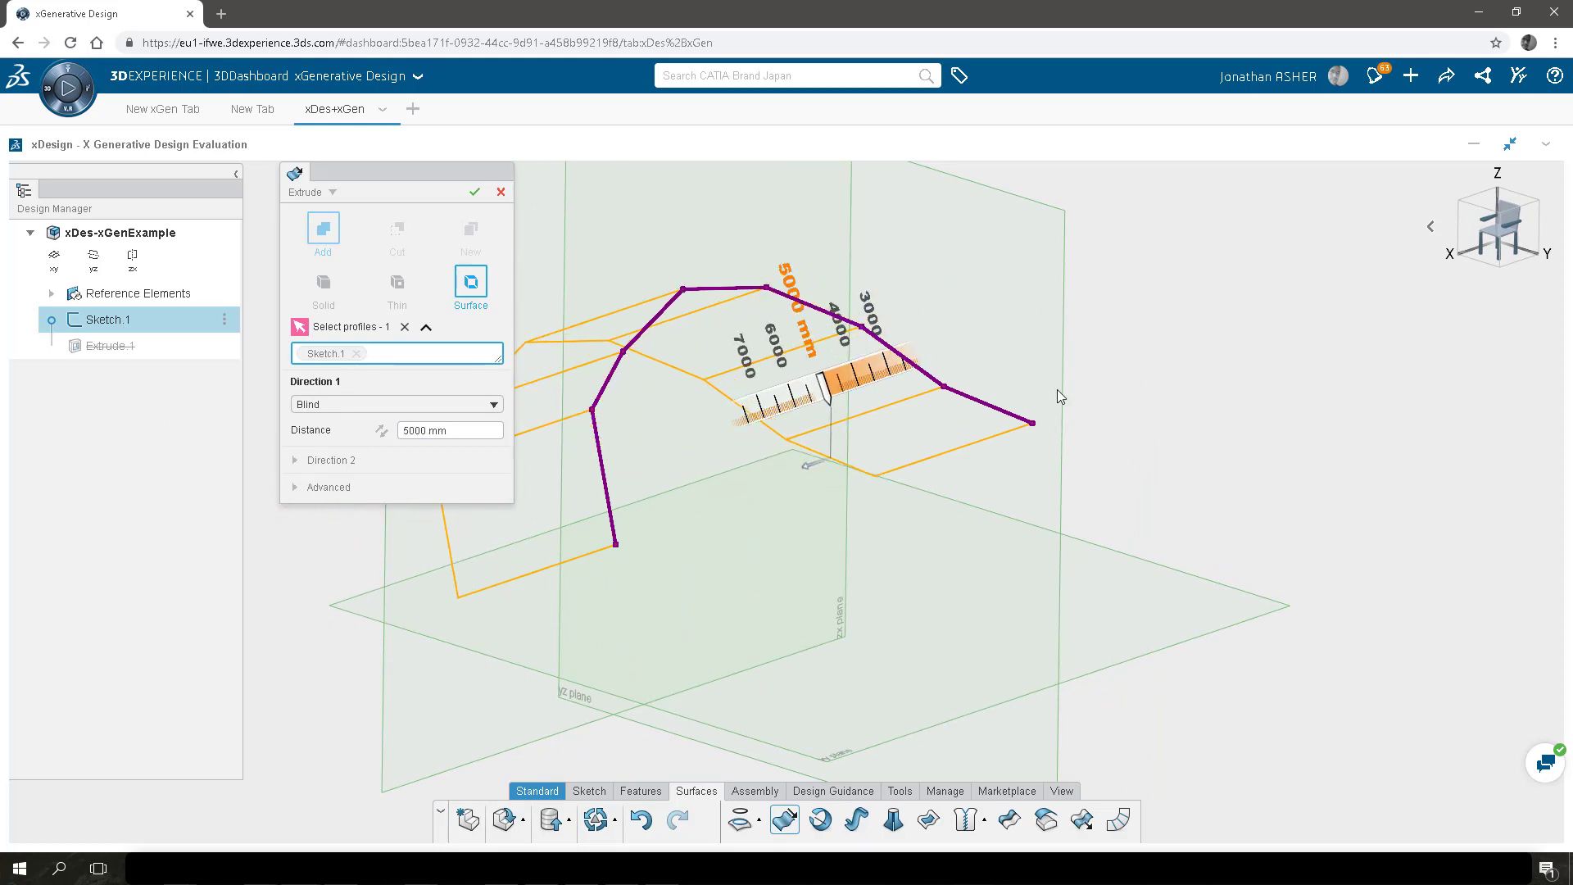
# Add a second blind direction of 5000 mm to the surface extrusion and complete it.
pyautogui.click(331, 465)
pyautogui.click(332, 483)
pyautogui.click(328, 520)
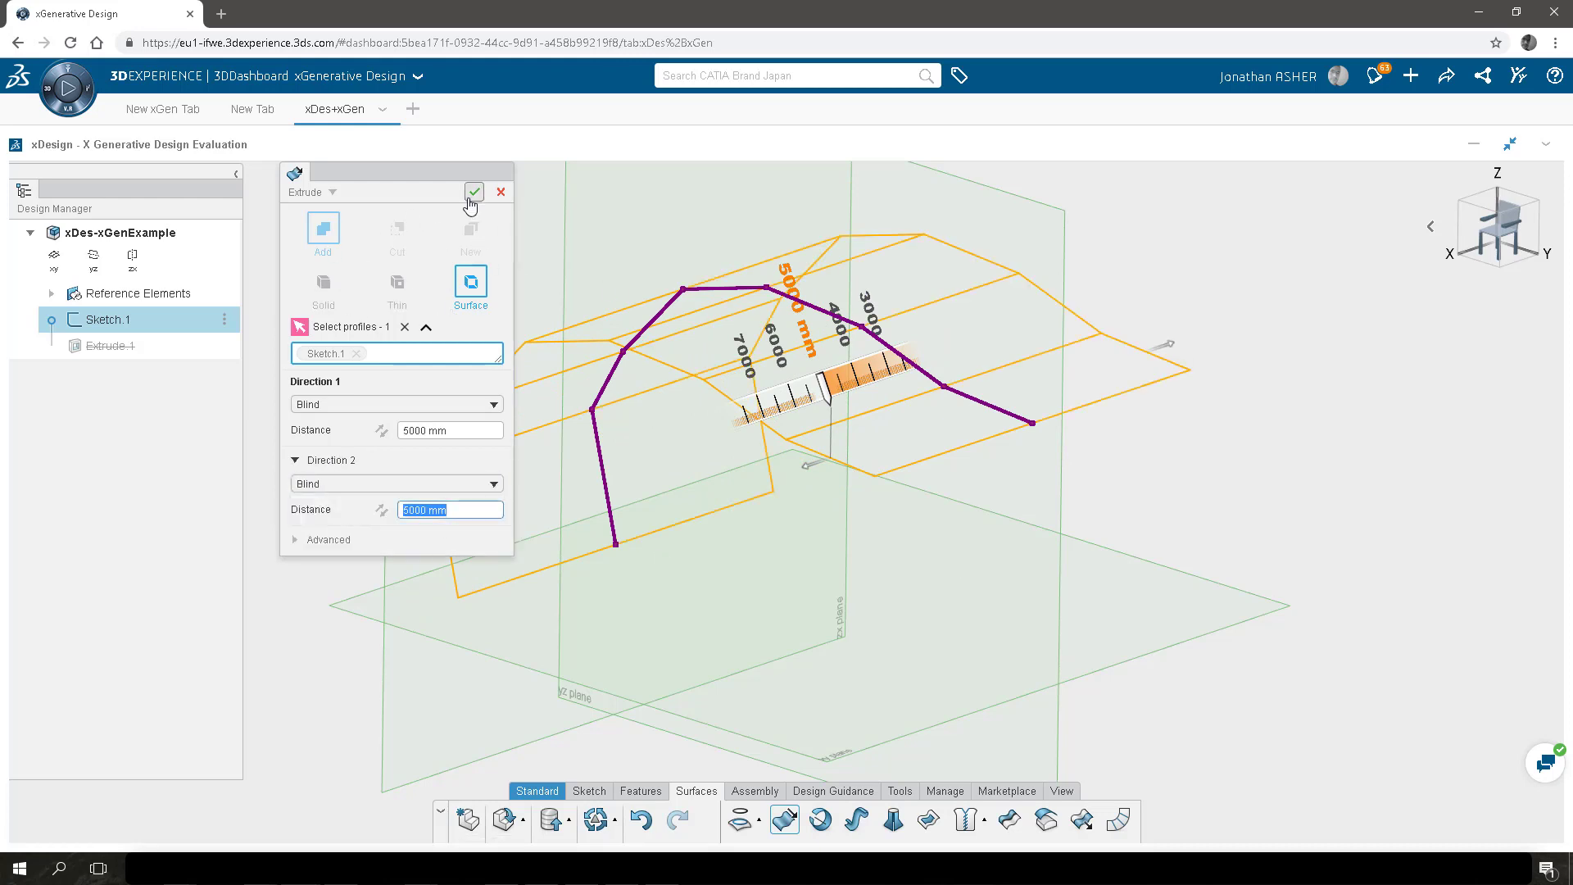
pyautogui.click(475, 191)
# Hide the yz and zx planes and save the product.
pyautogui.click(993, 219)
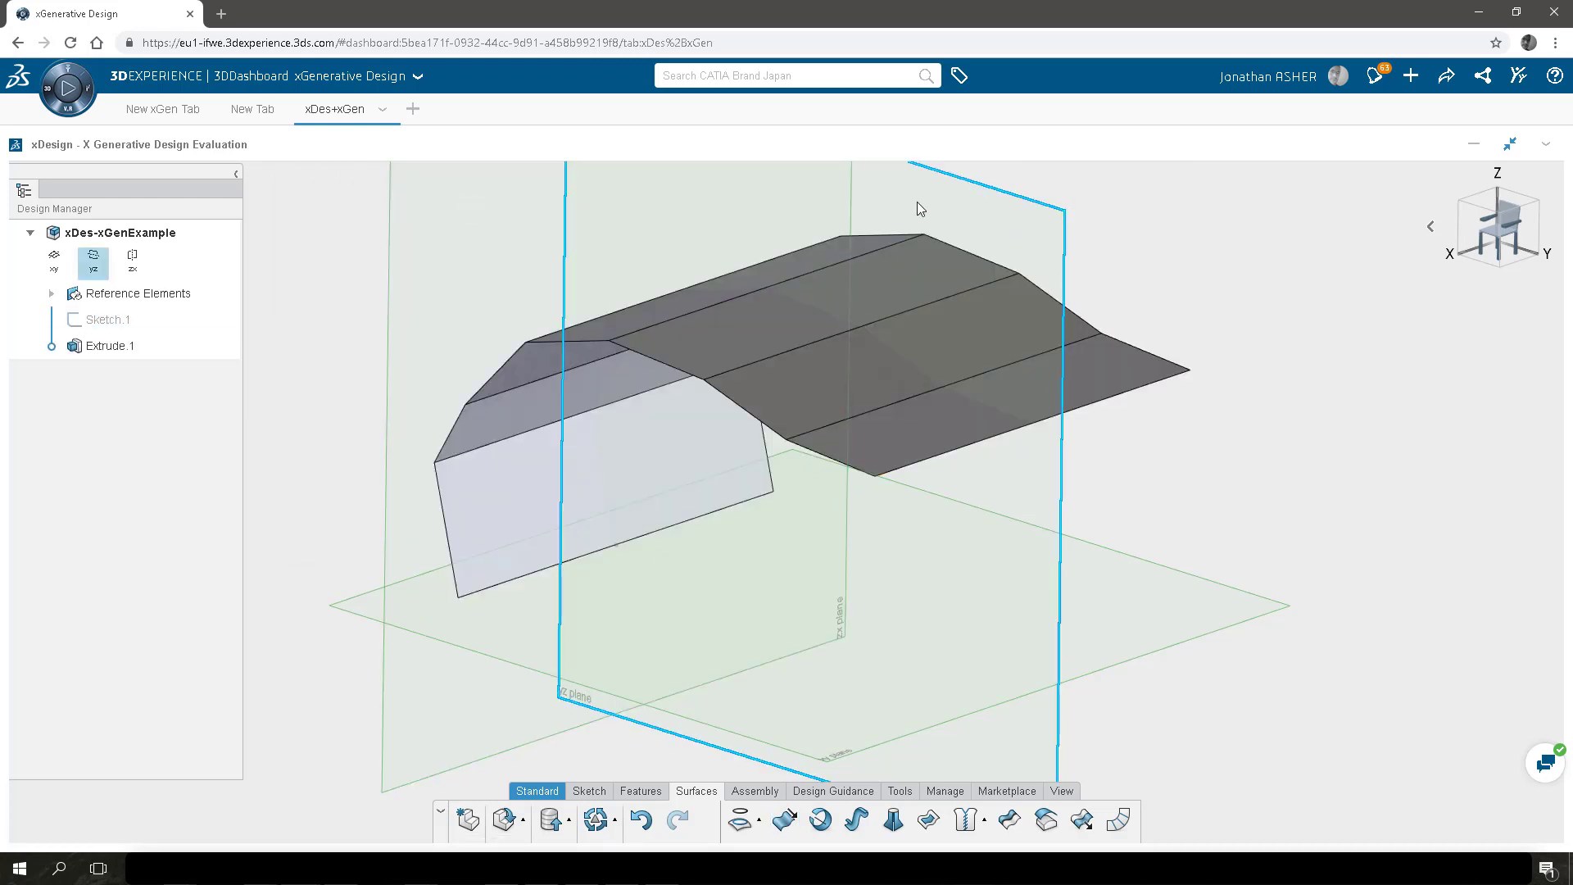
pyautogui.click(836, 205)
pyautogui.click(913, 185)
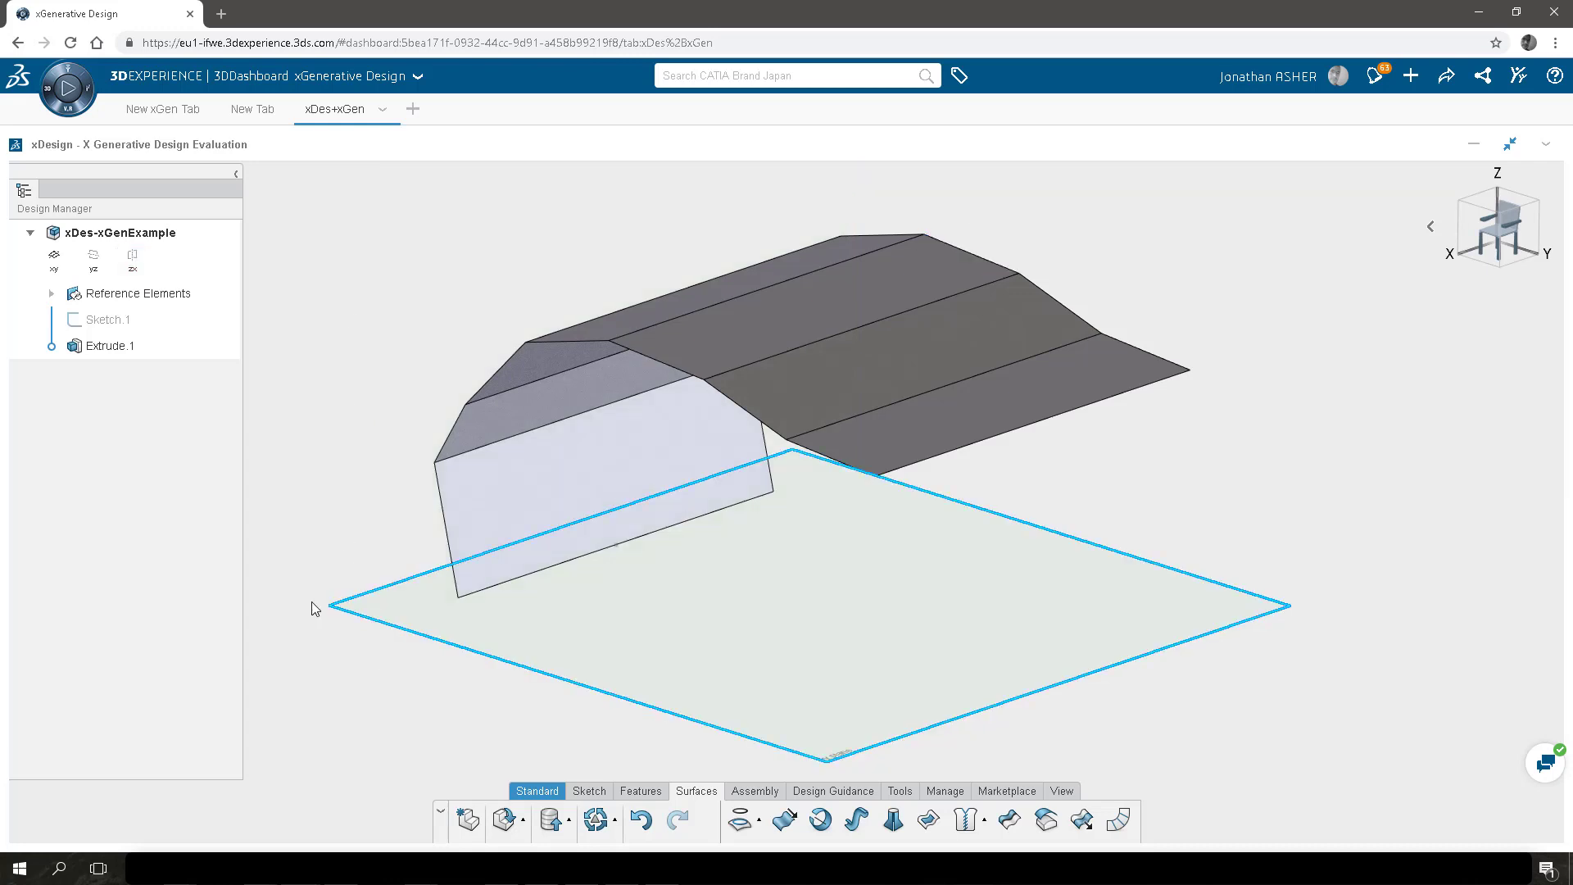
pyautogui.click(550, 821)
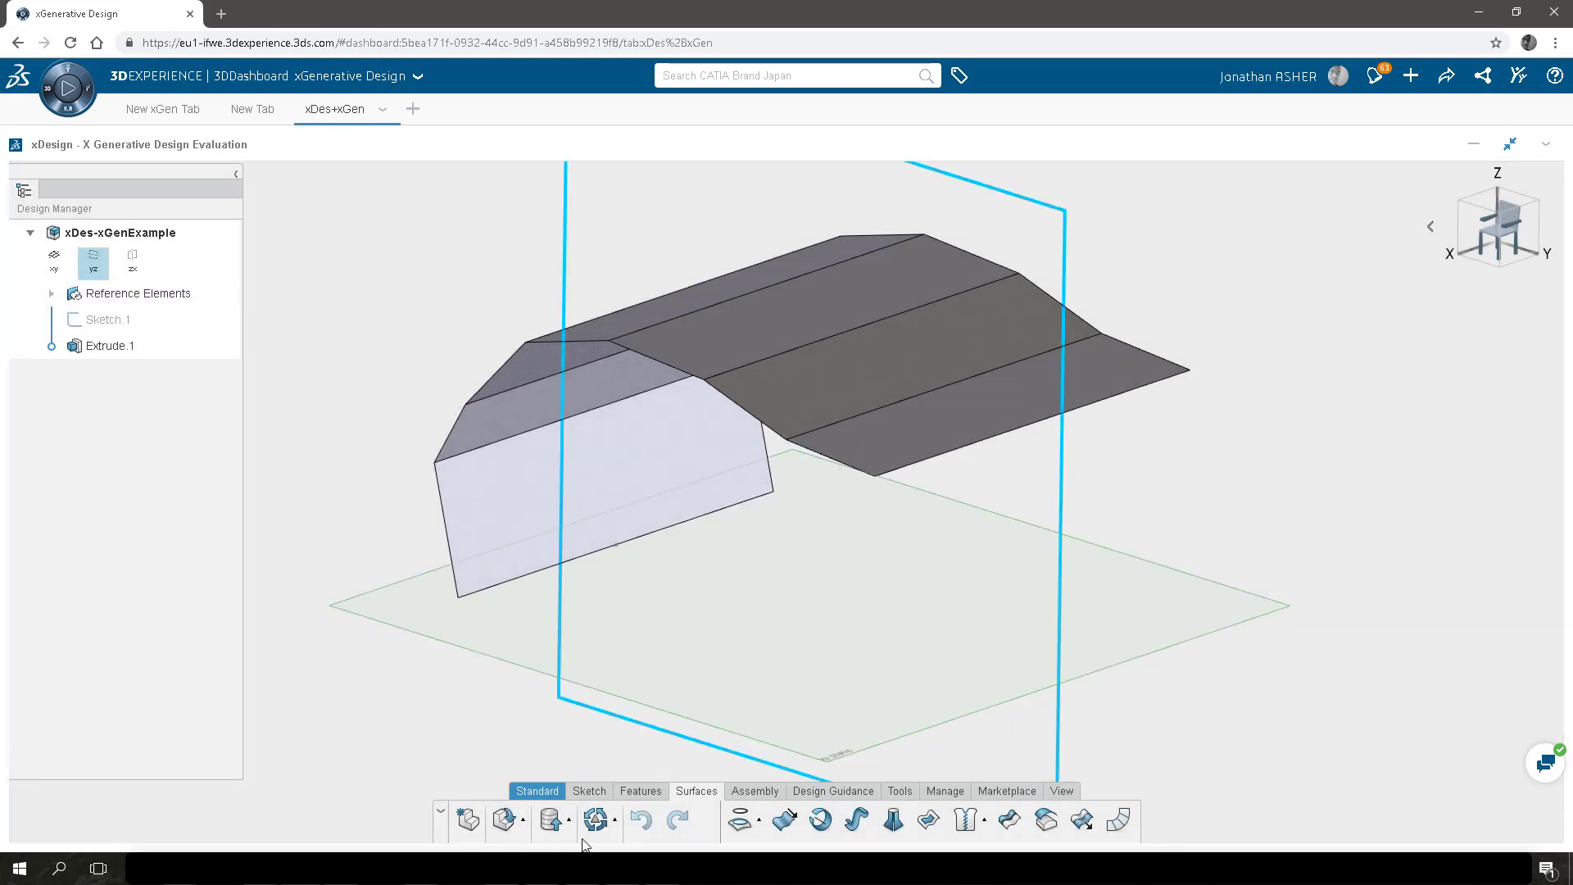
# In a new sketch on the yz plane, place seven points along a wave extending beyond the surface's free end.
pyautogui.click(590, 791)
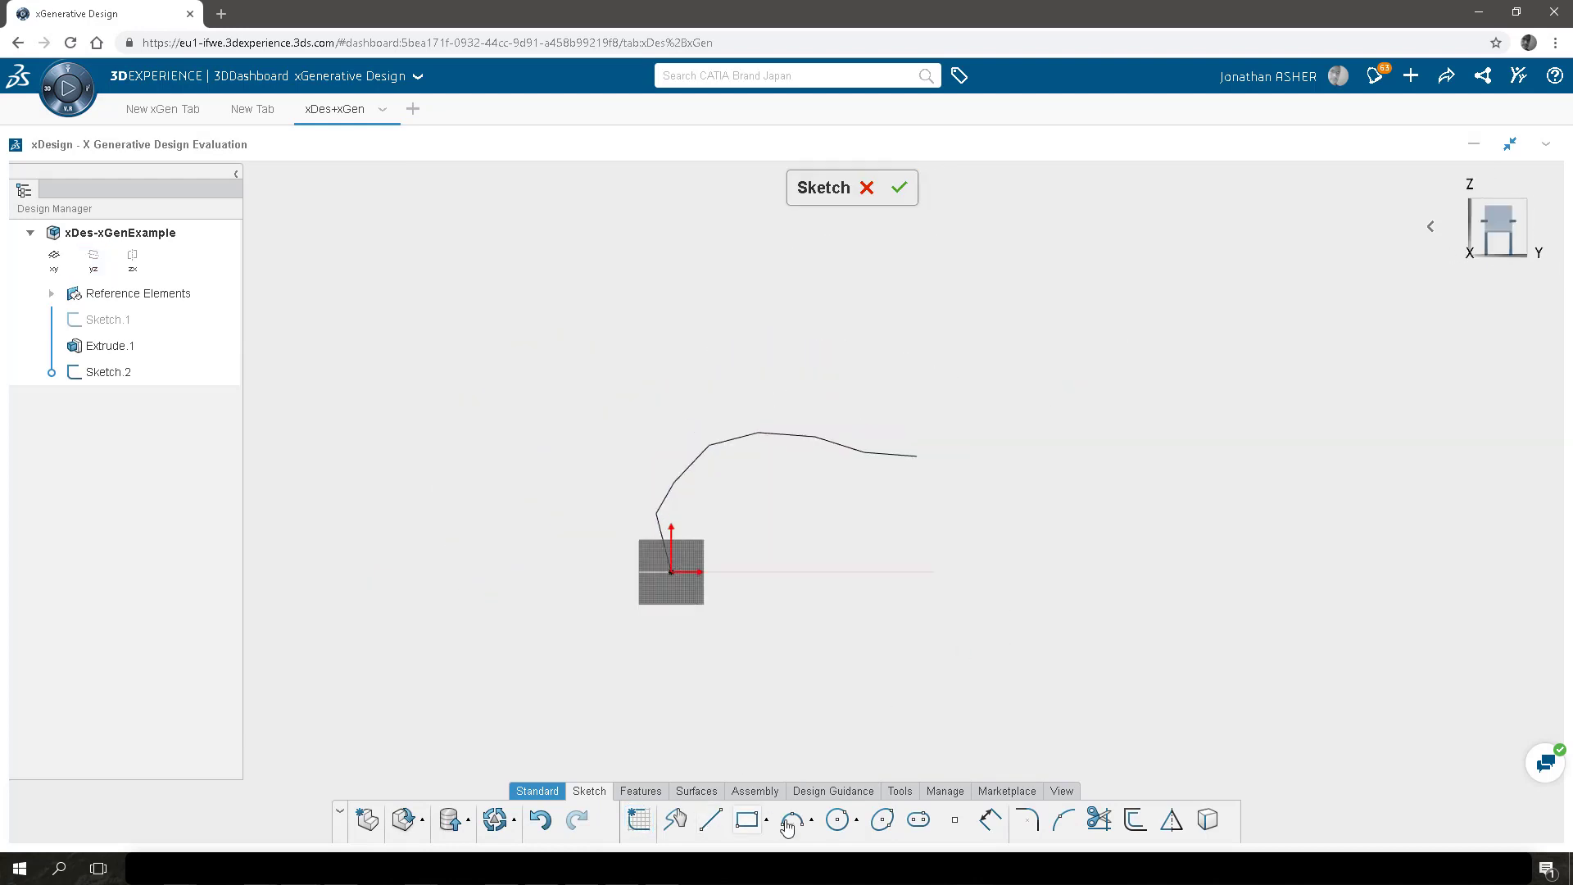
pyautogui.click(957, 822)
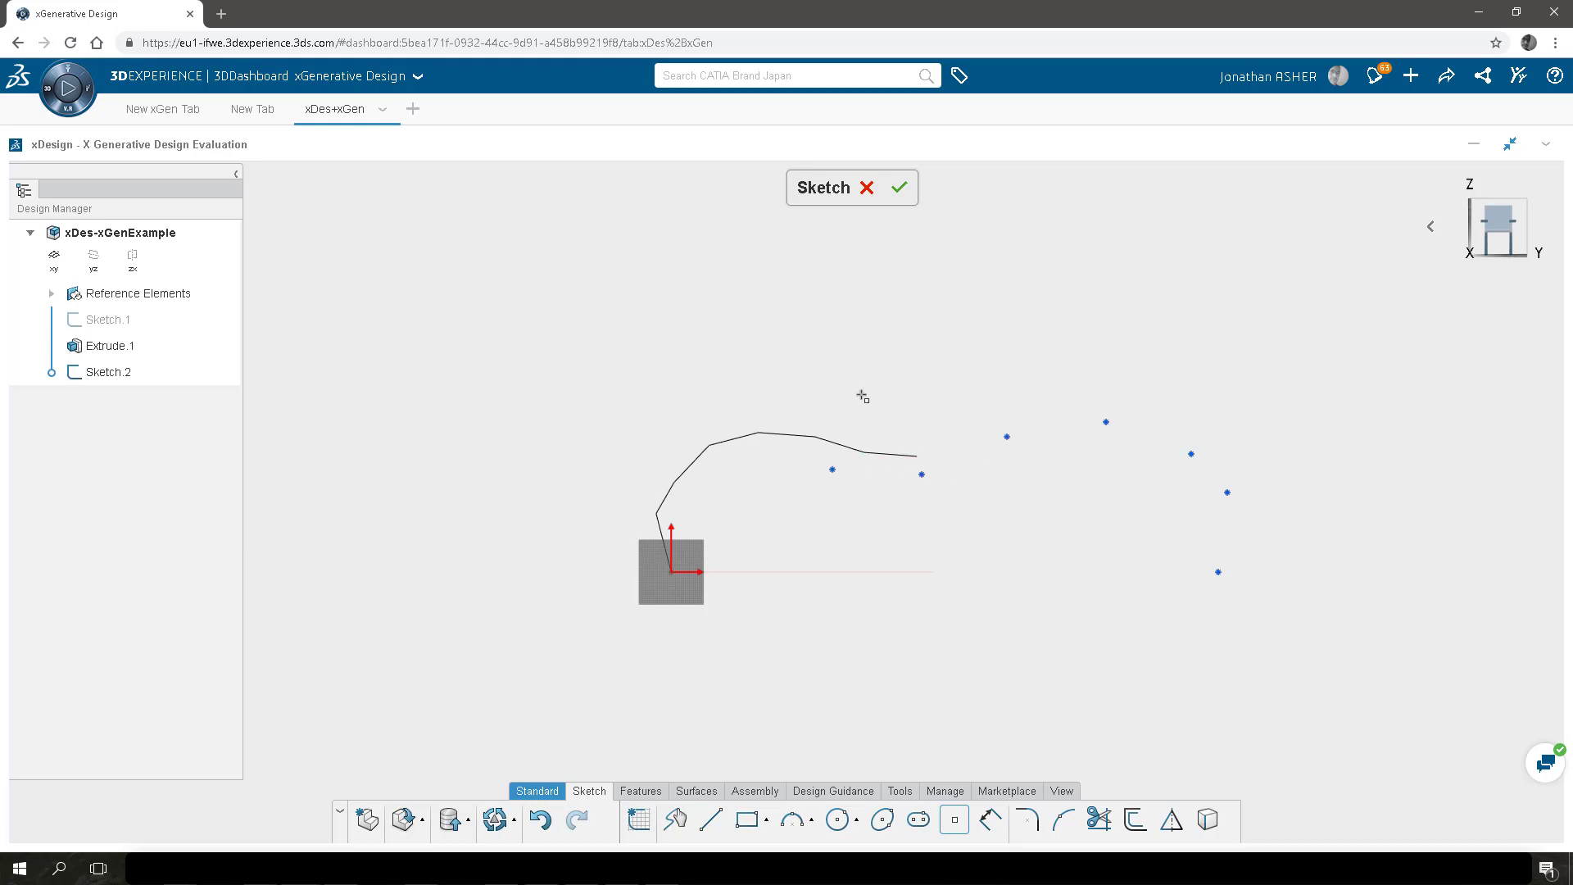
pyautogui.click(899, 188)
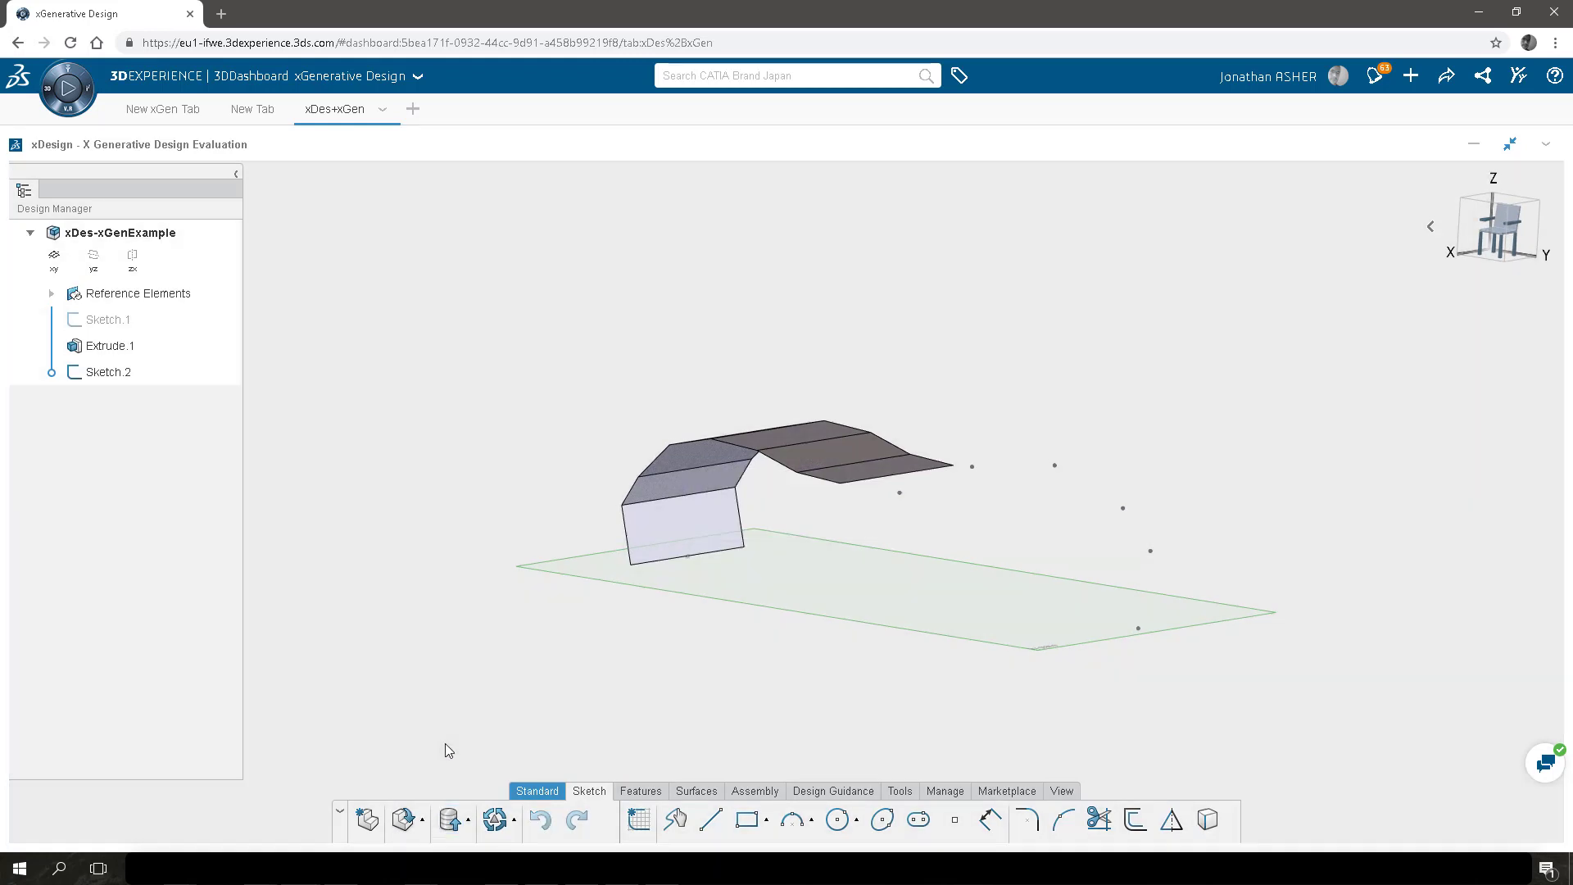
# Restore the dashboard layout, open xDes-xGenExample from My Content in xGenerative Design, and maximise that widget.
pyautogui.click(1511, 144)
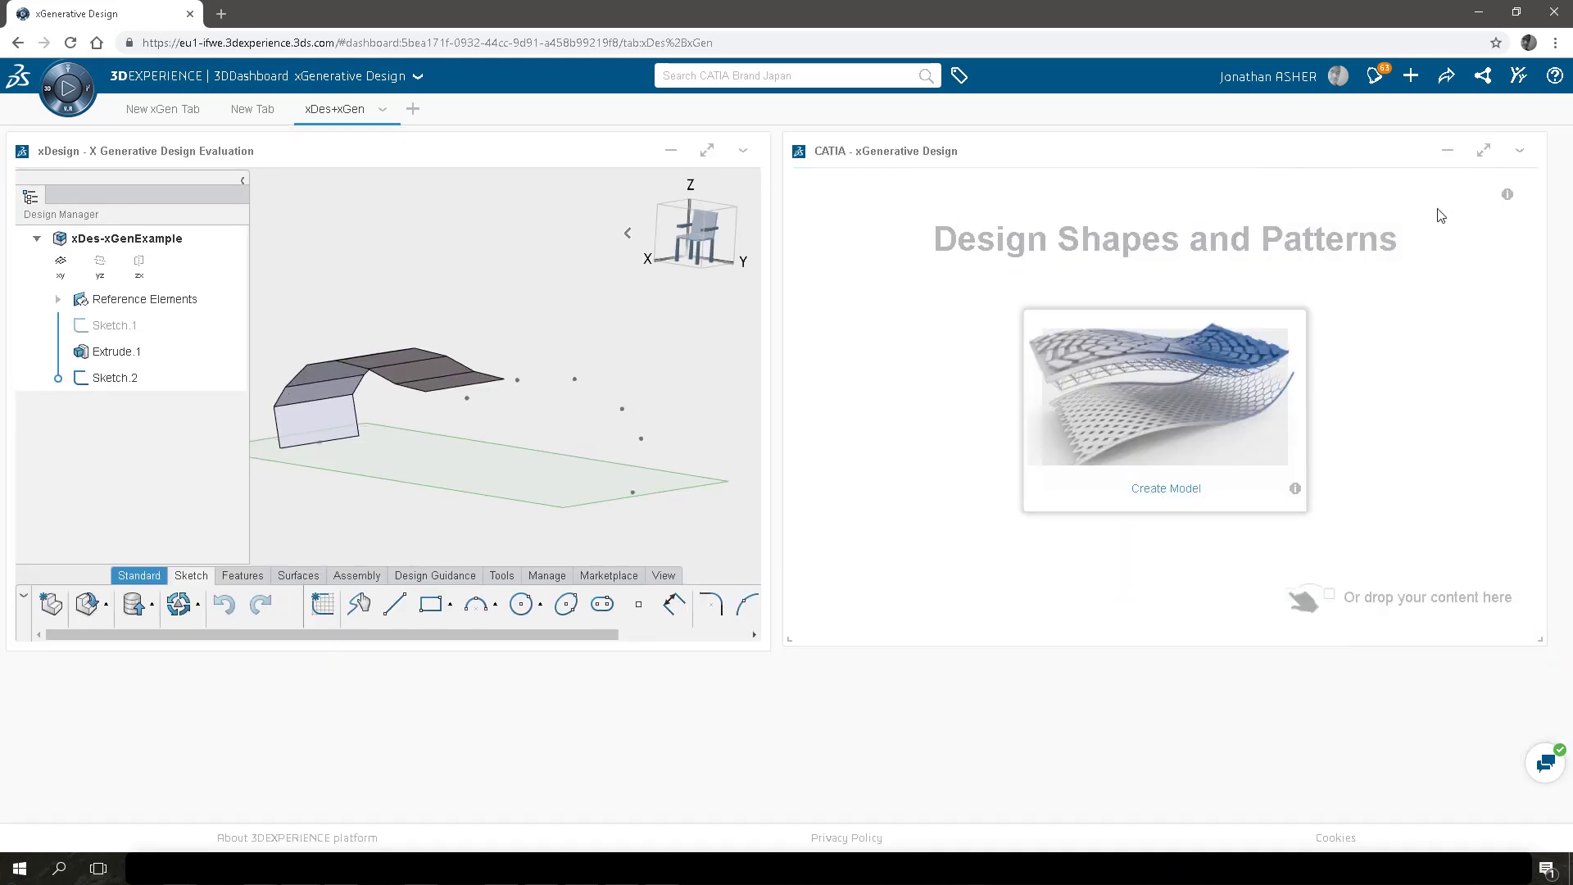
pyautogui.click(818, 79)
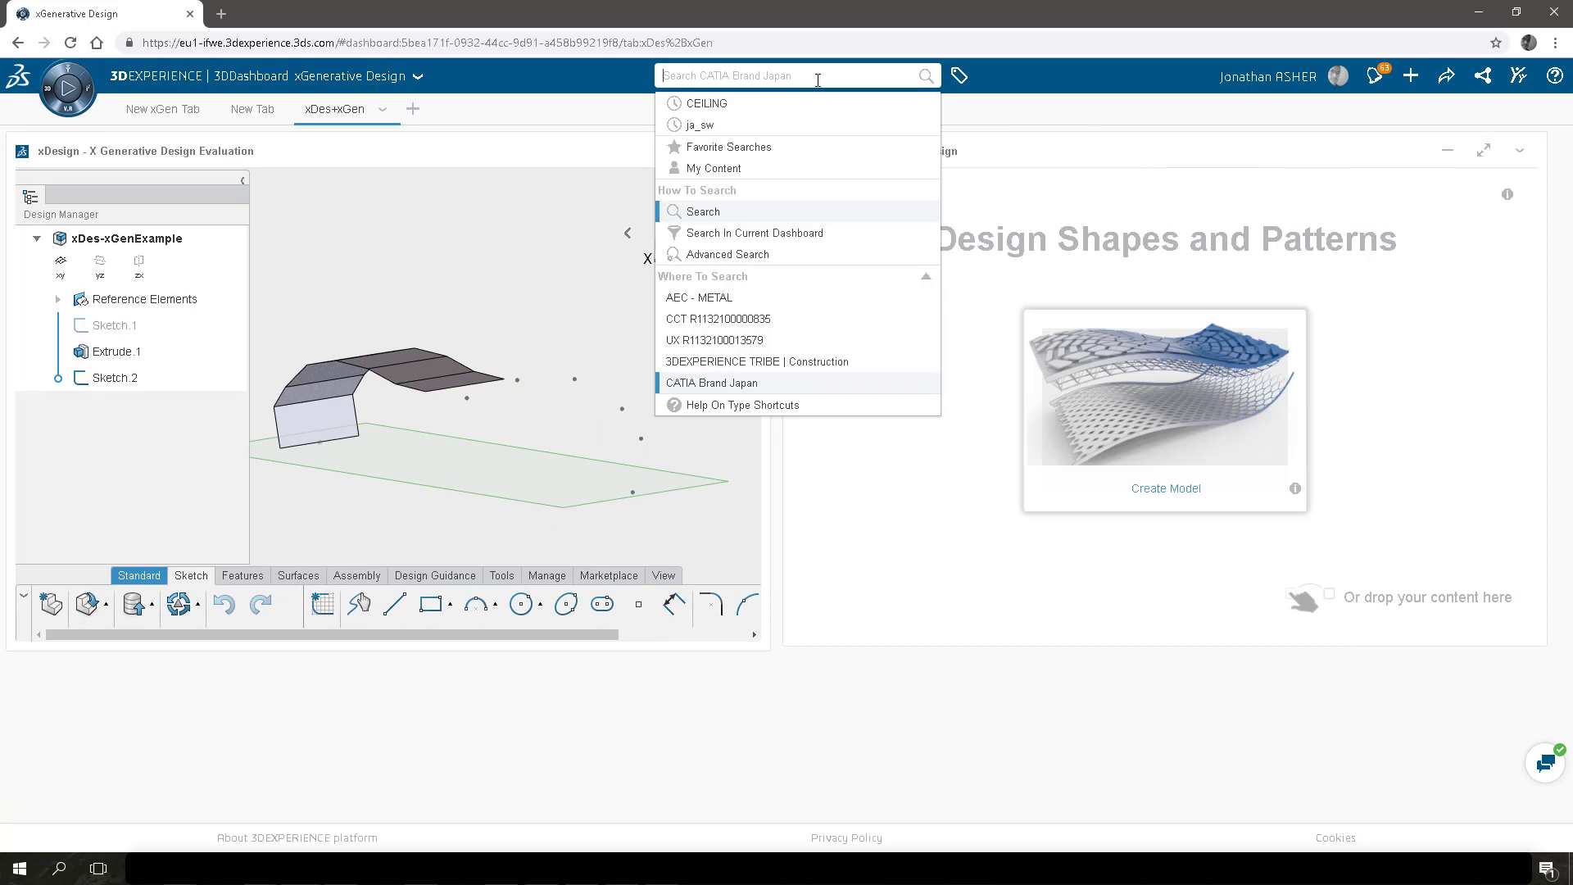
pyautogui.click(783, 169)
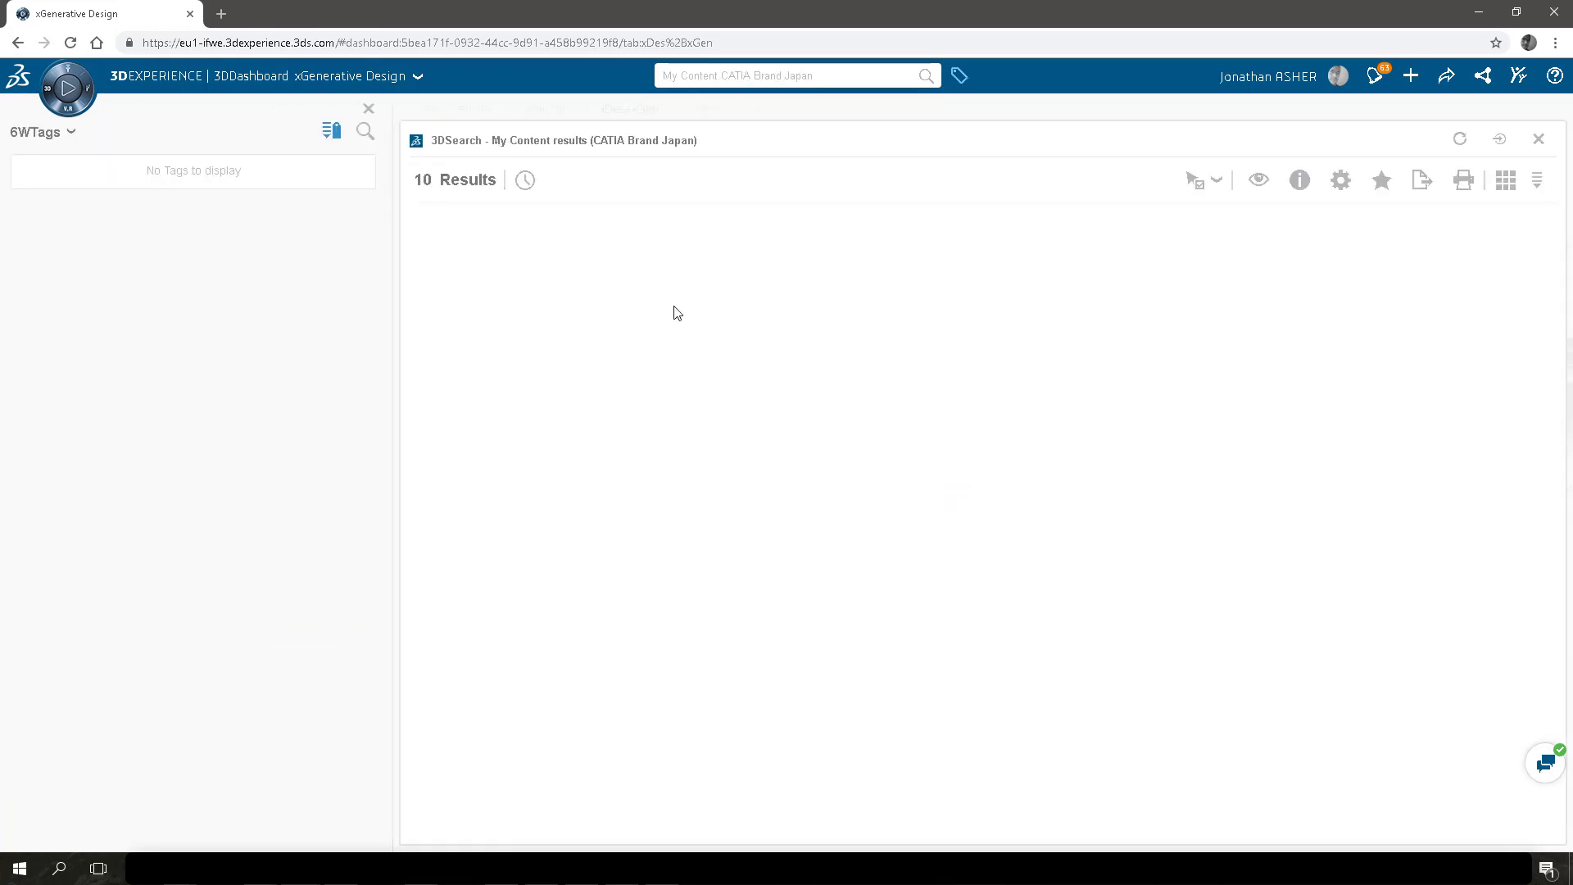
pyautogui.moveTo(660, 250); pyautogui.dragTo(1168, 374)
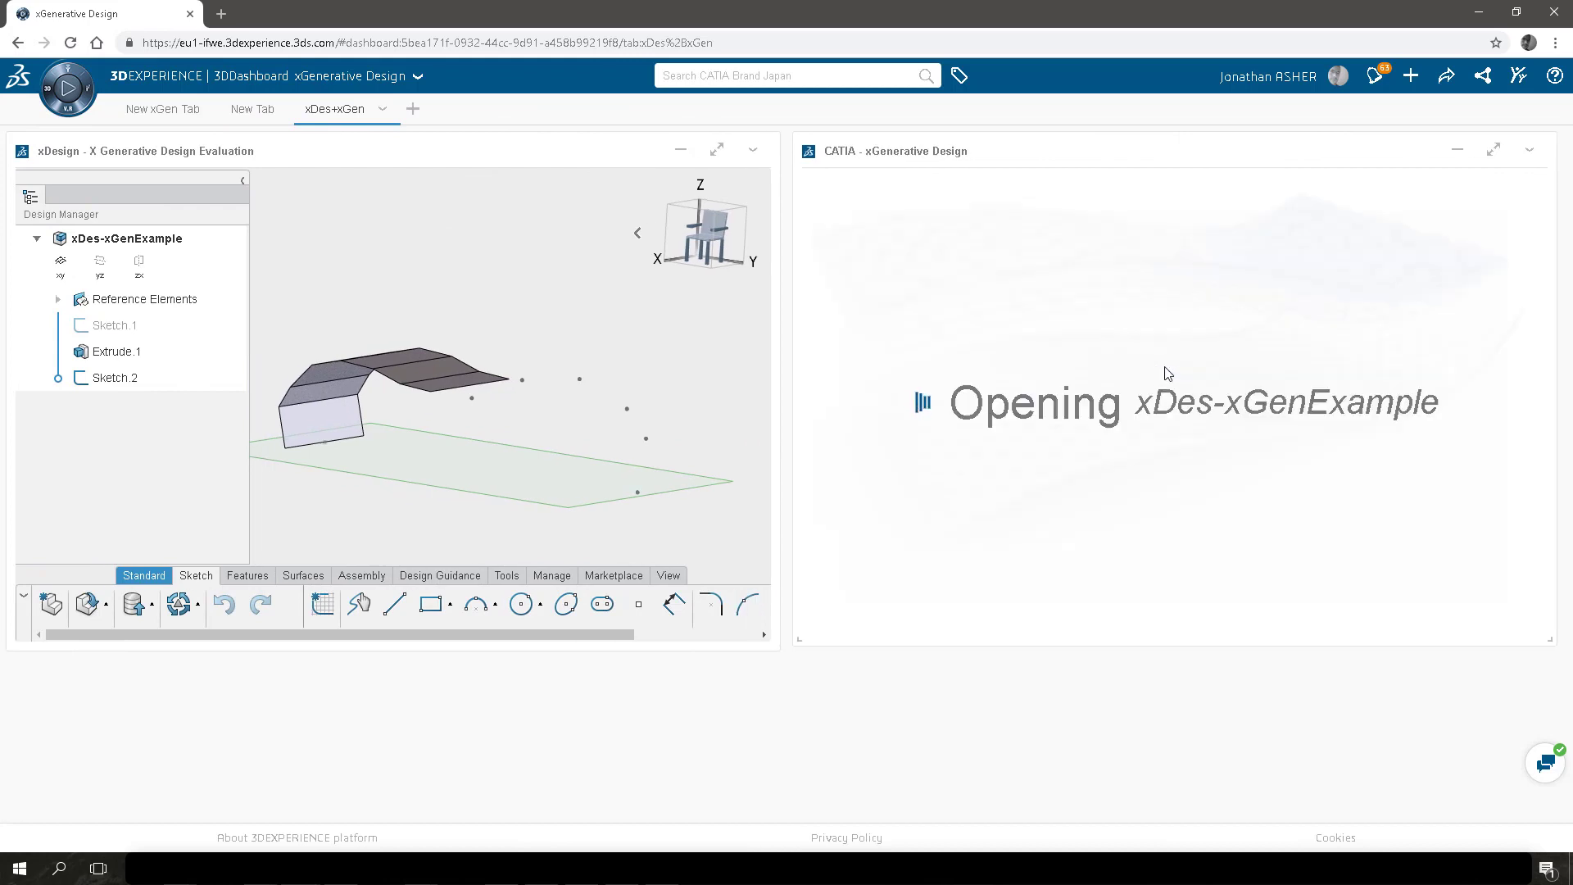
pyautogui.click(1494, 149)
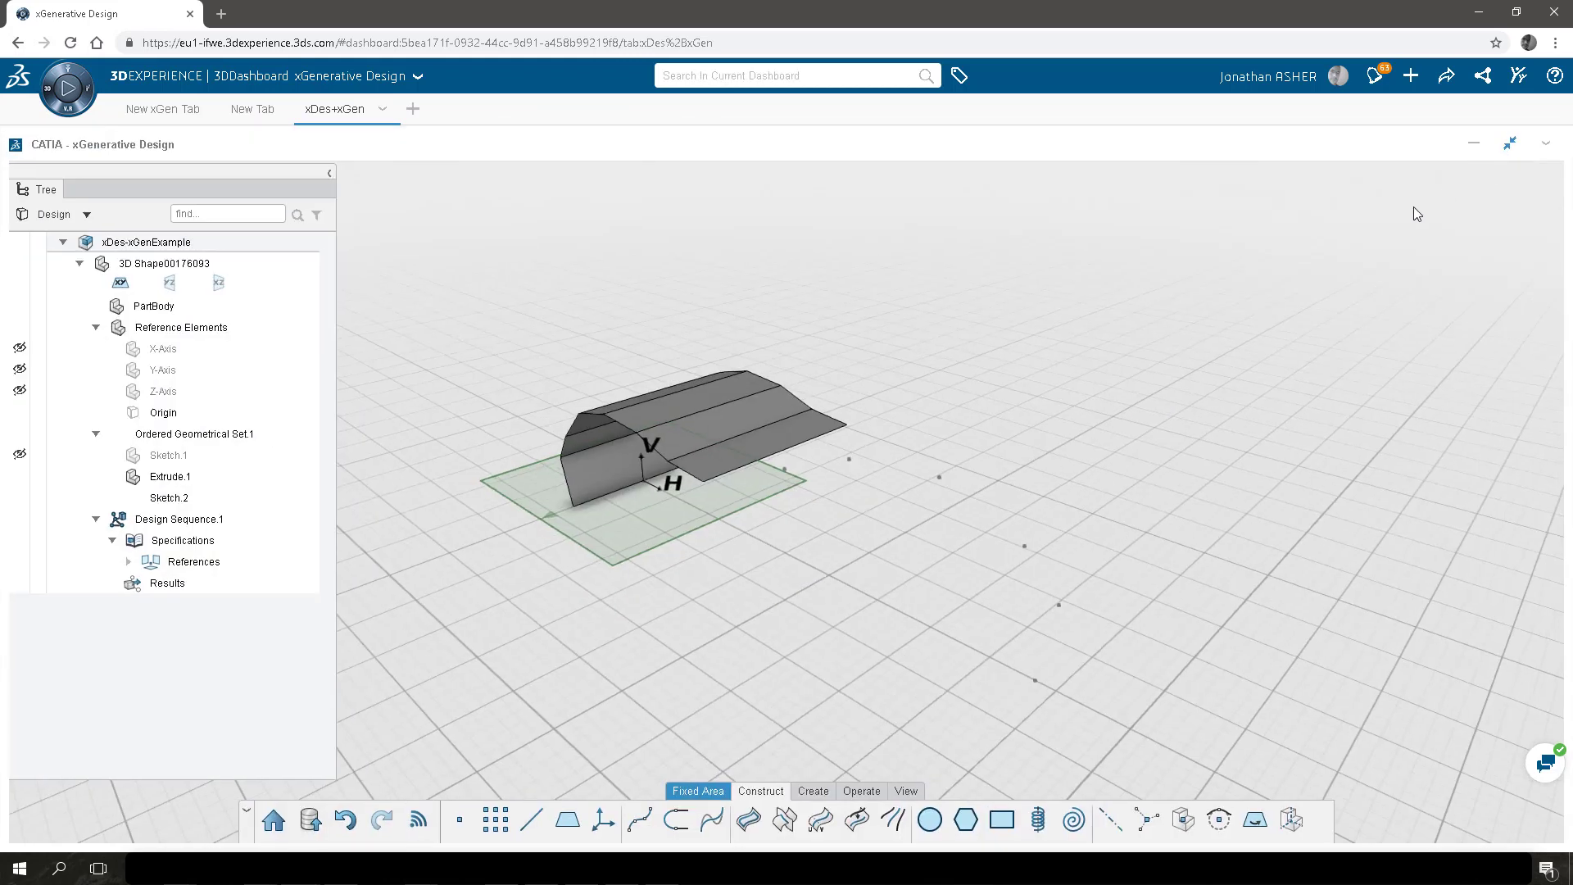
# Extract the individual points from the point sketch with the SubElements operator.
pyautogui.moveTo(836, 671); pyautogui.dragTo(1092, 539, button='middle')
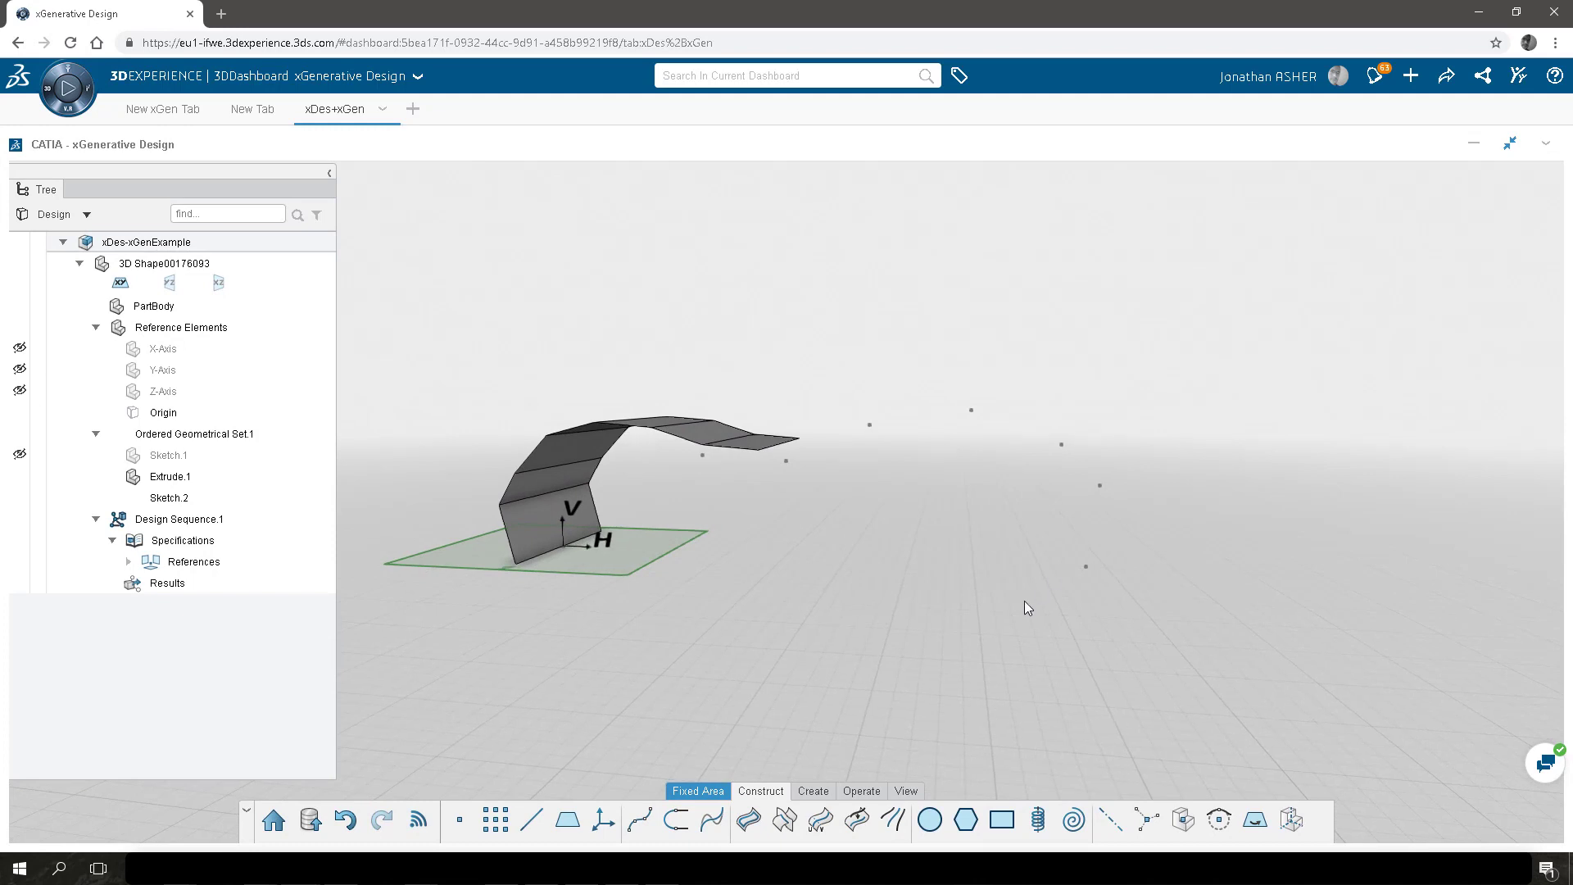
pyautogui.click(859, 794)
pyautogui.click(842, 822)
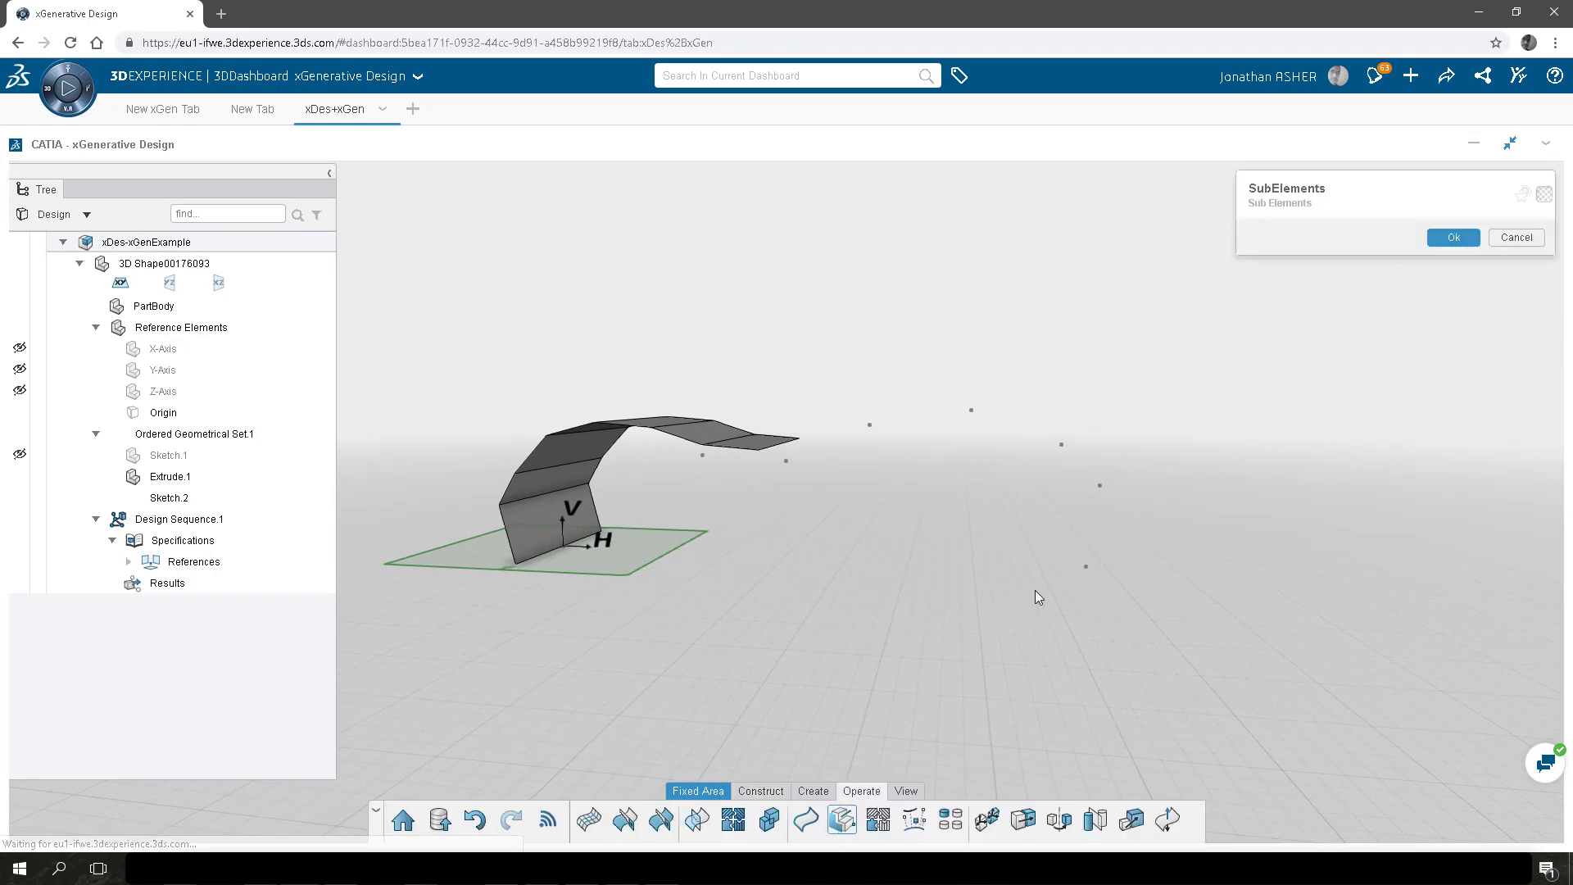
pyautogui.click(1513, 280)
pyautogui.click(1482, 307)
pyautogui.click(1454, 319)
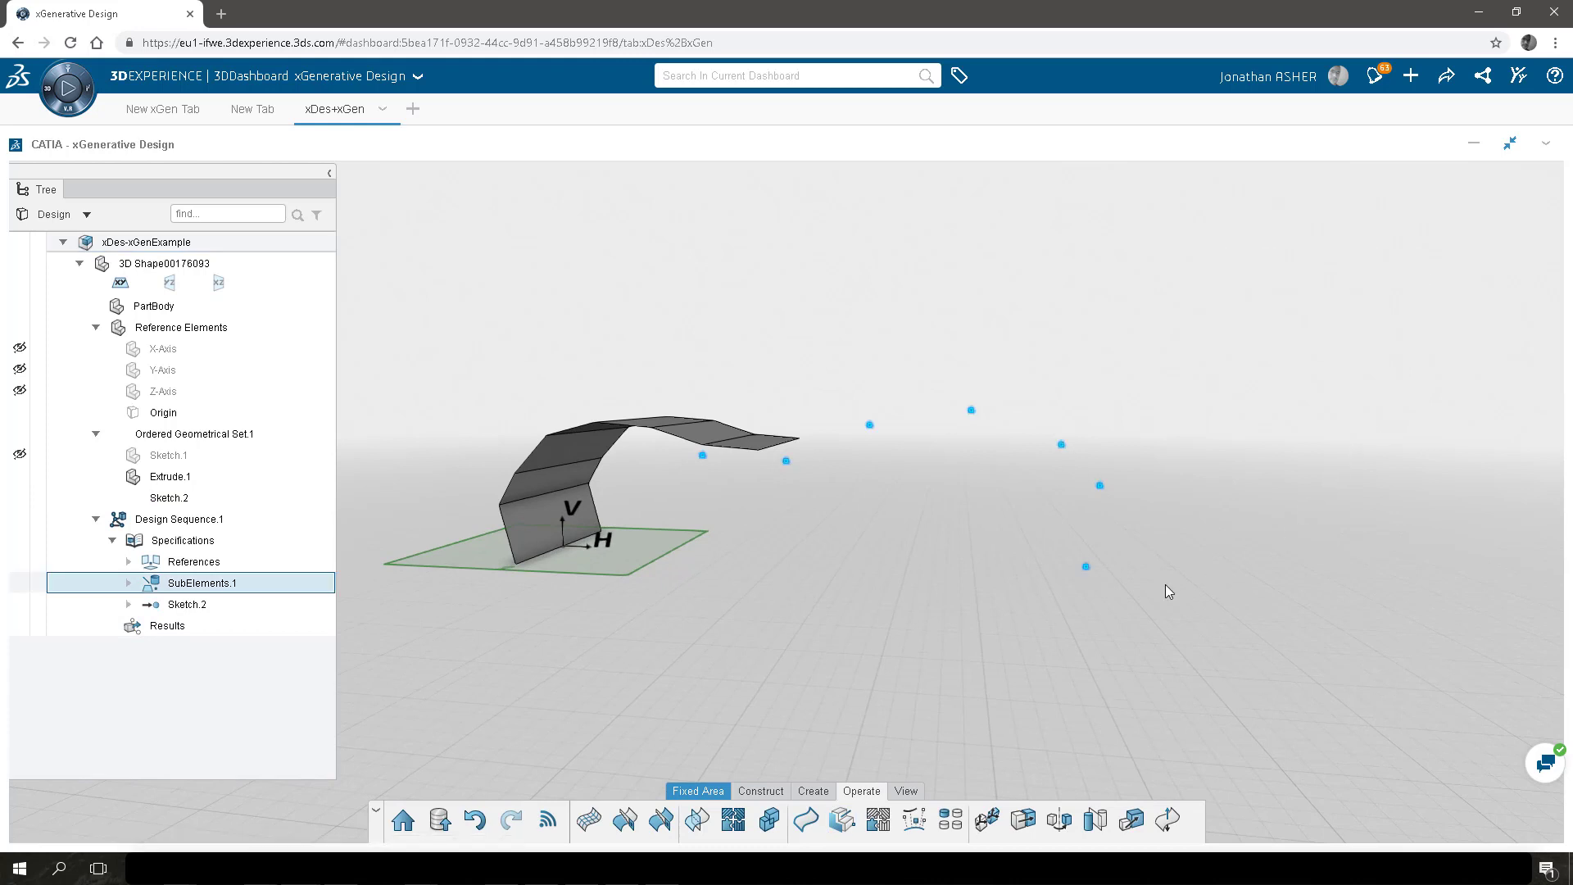
# Construct a spline through the extracted sketch points.
pyautogui.click(760, 791)
pyautogui.click(640, 820)
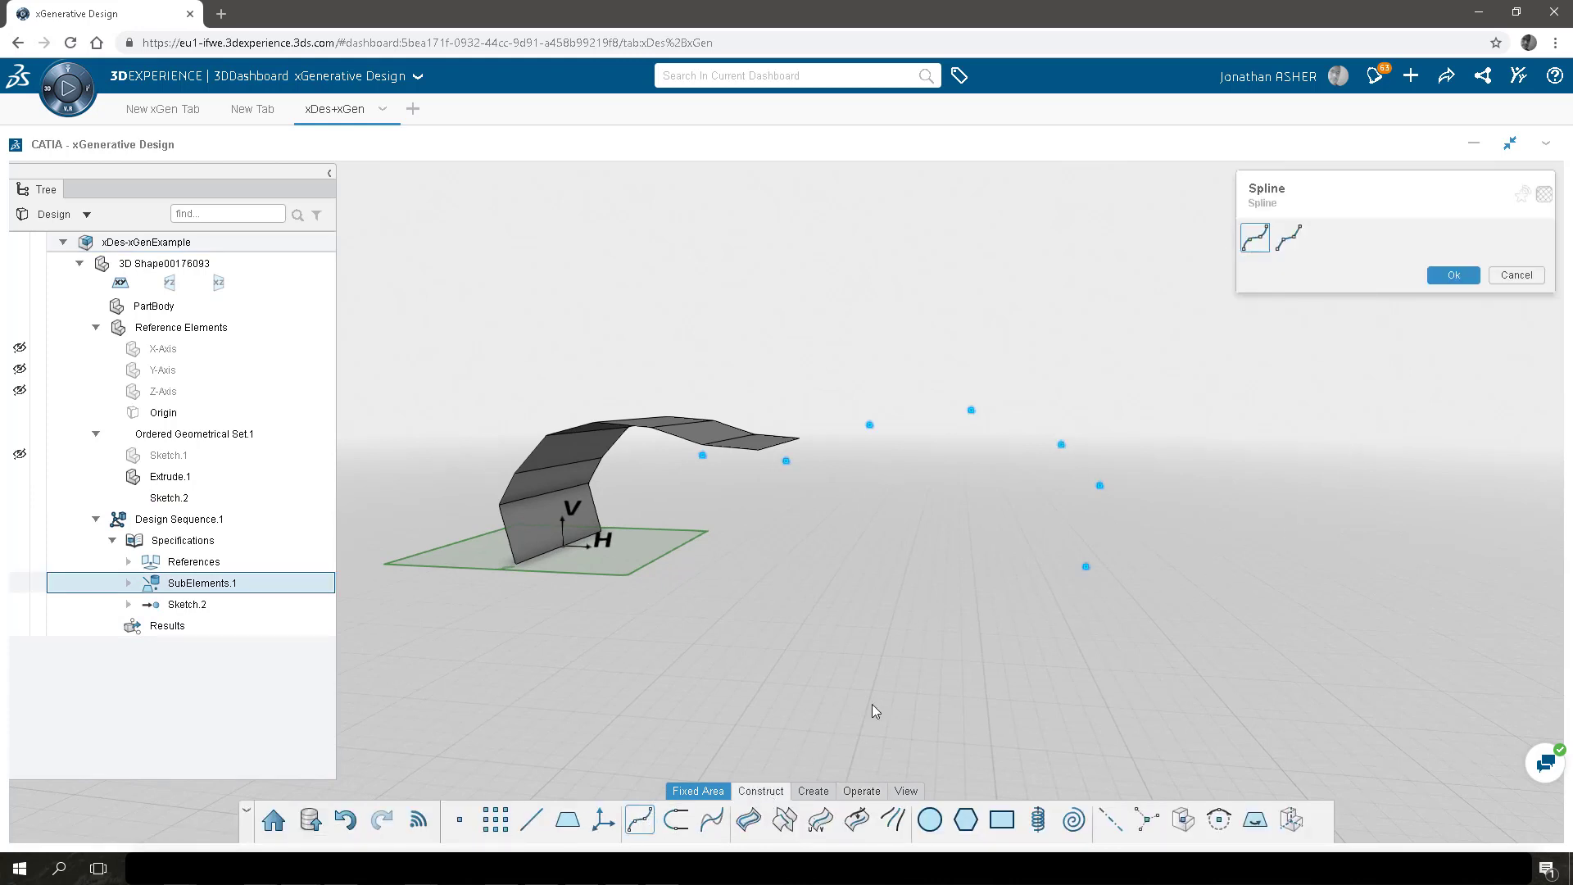
pyautogui.click(1454, 479)
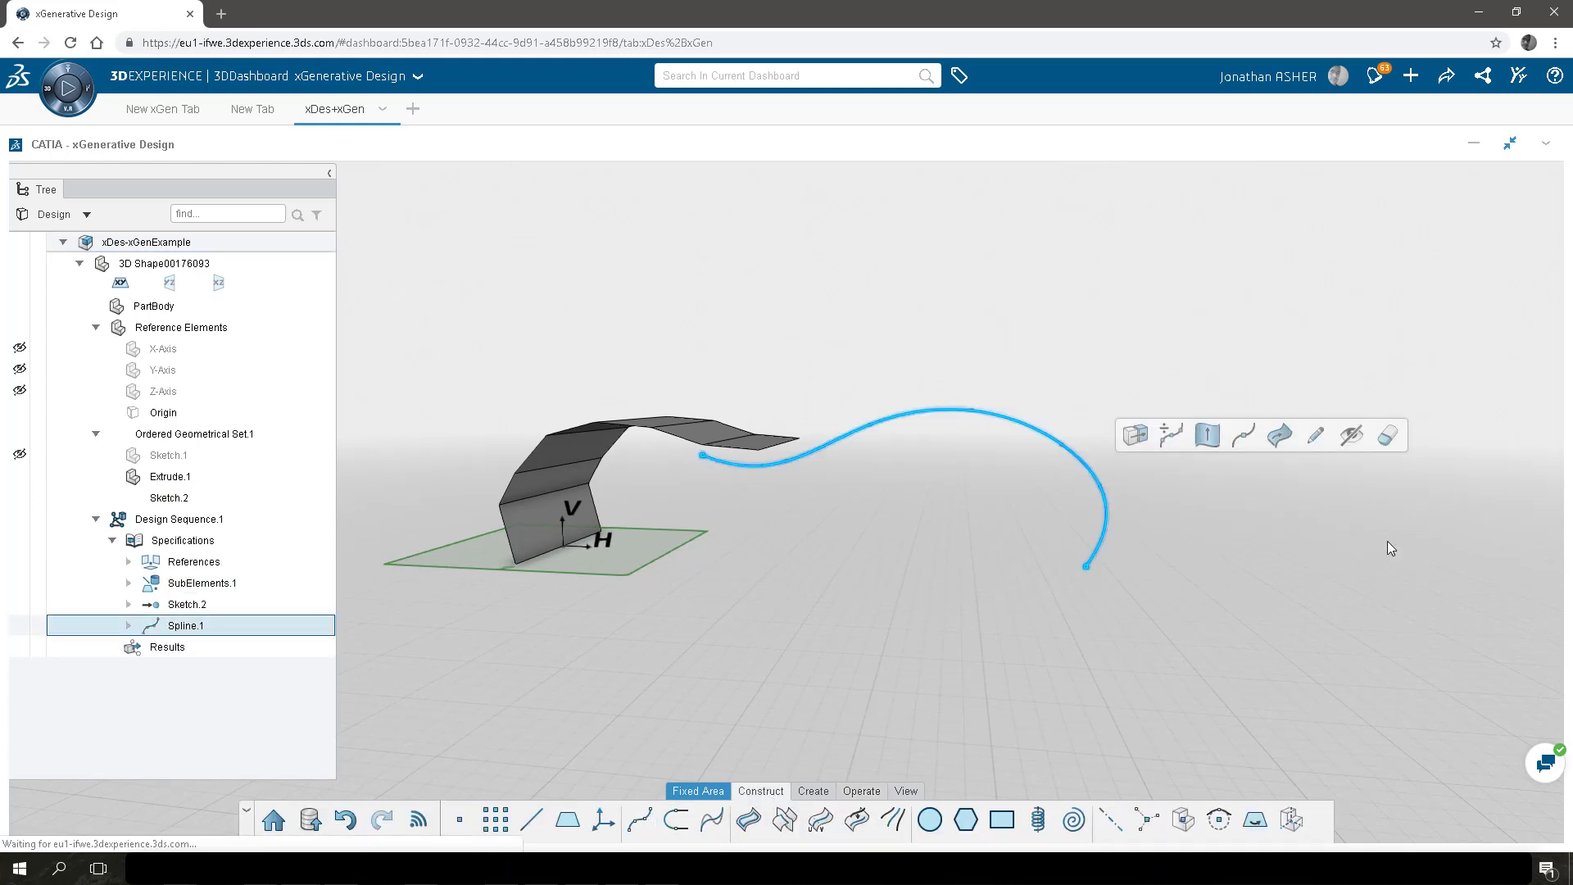
# Extrude the spline along the yz reference, with Length 1 and Length 2 both set to 5000 mm.
pyautogui.click(928, 411)
pyautogui.click(1058, 353)
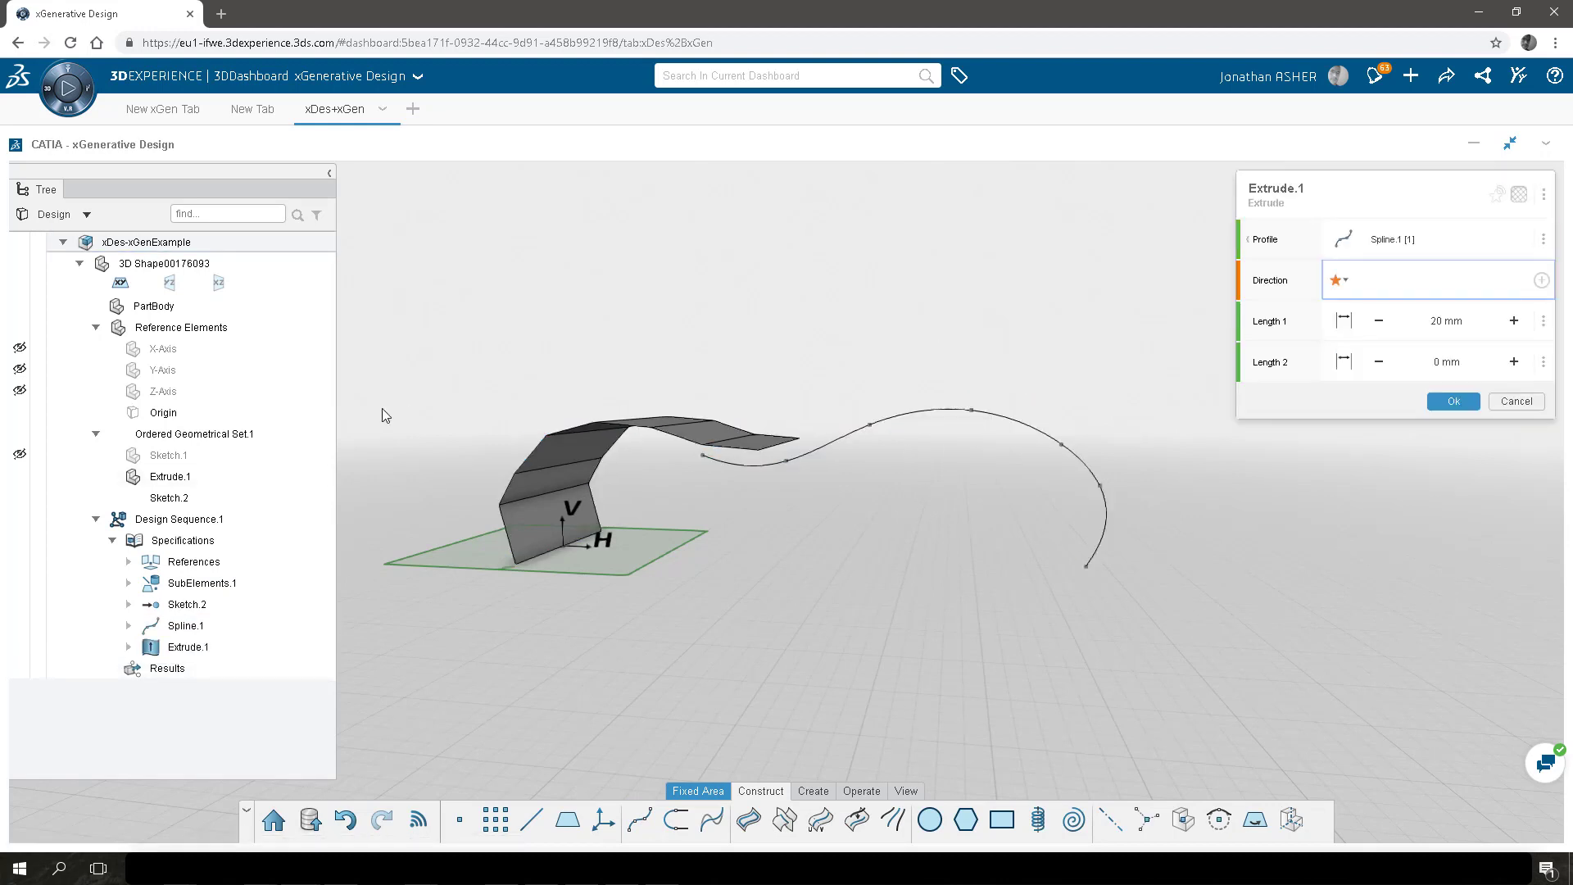
pyautogui.click(129, 562)
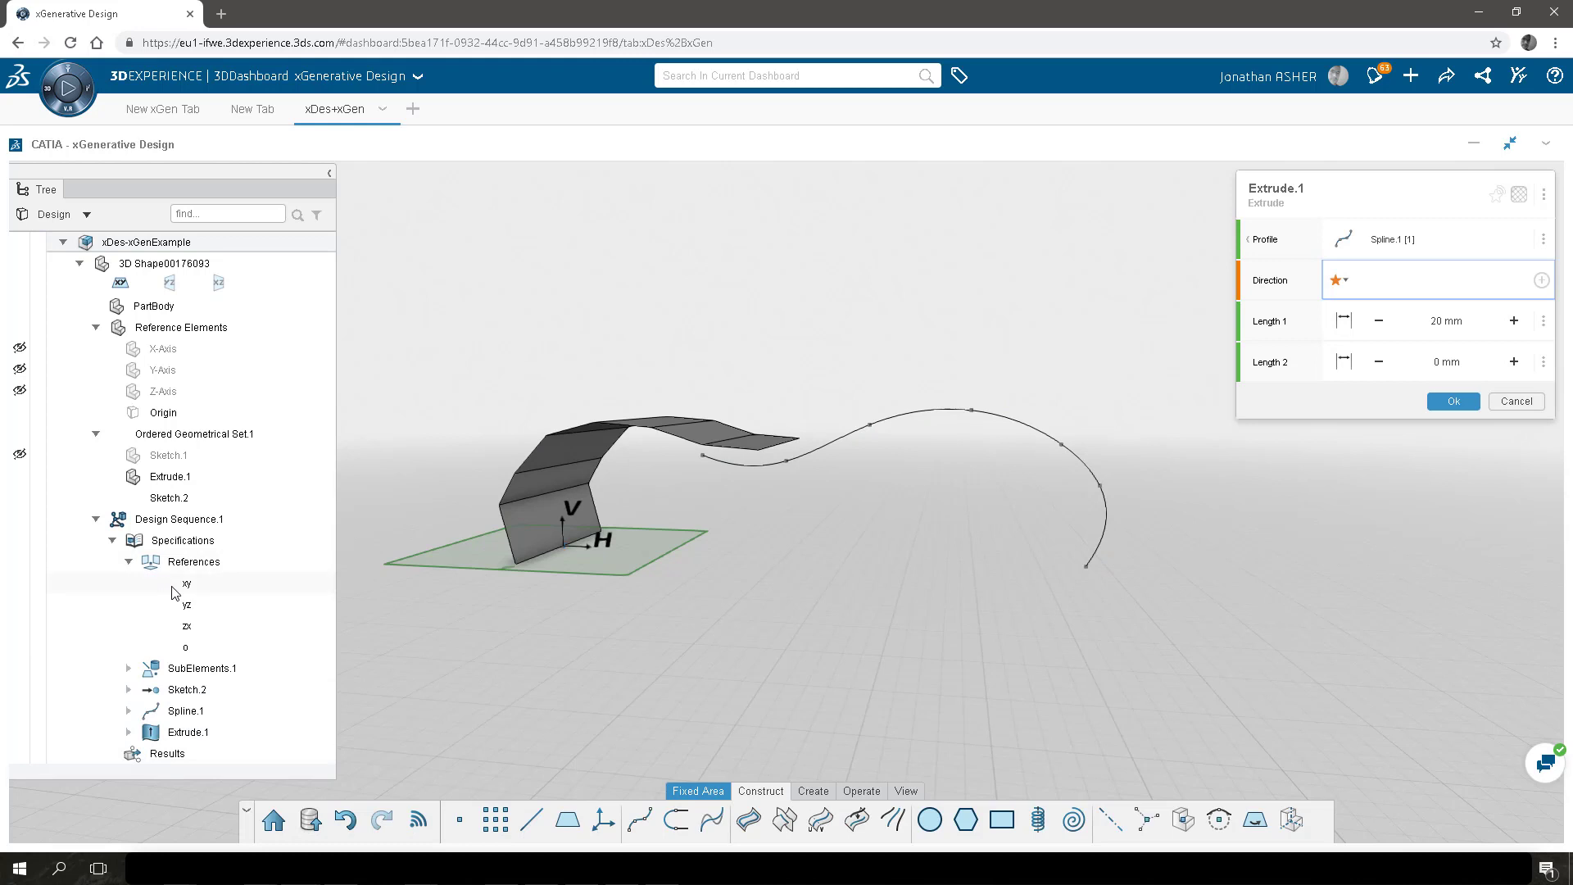
pyautogui.click(187, 606)
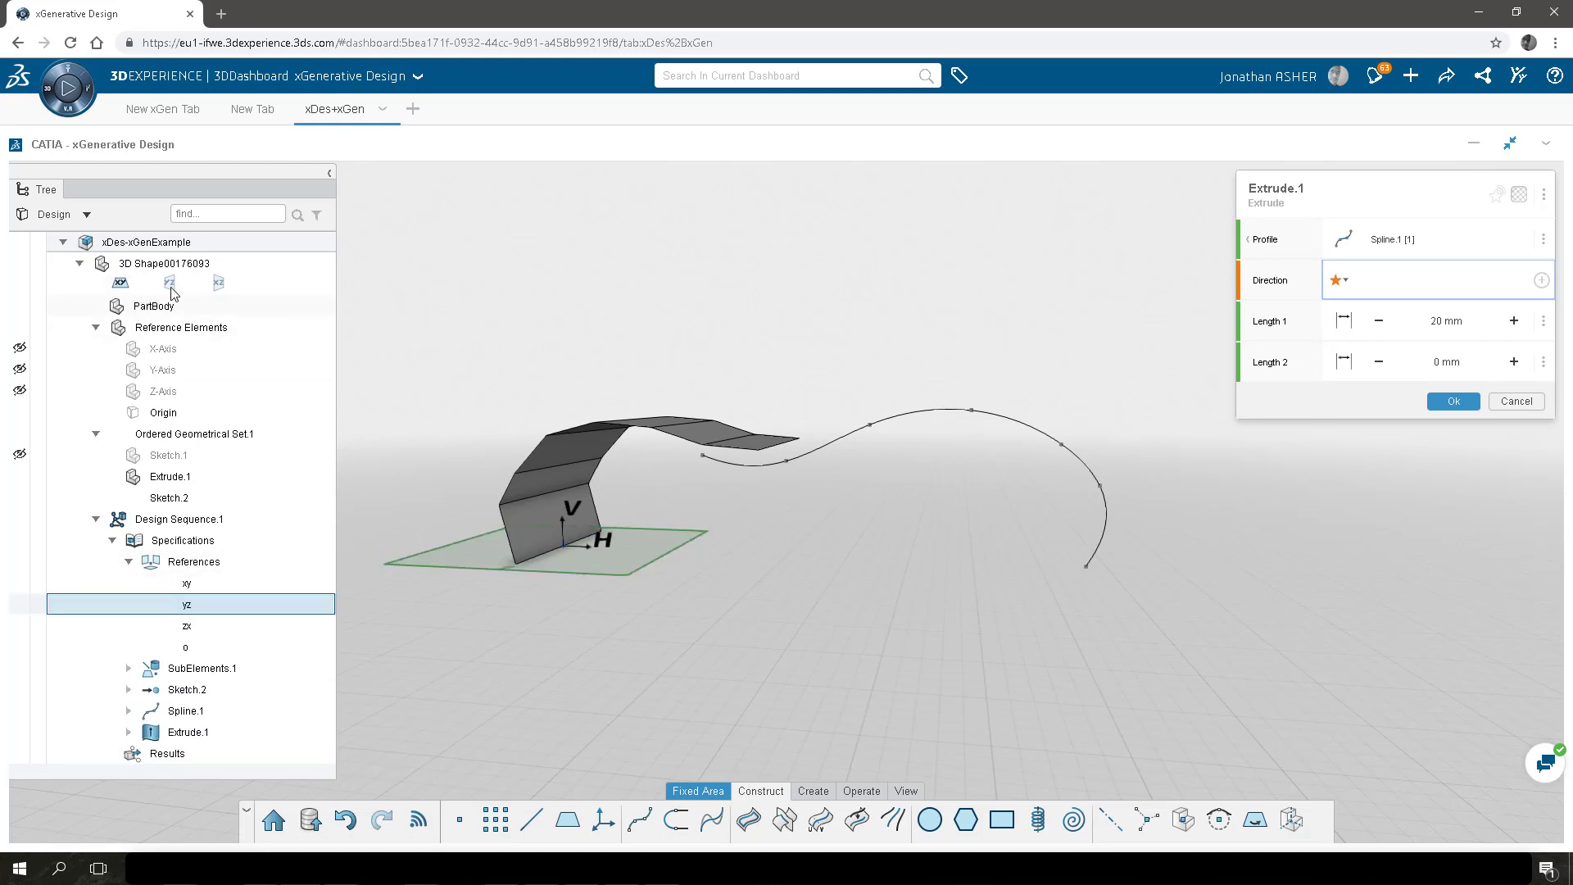
pyautogui.click(1446, 320)
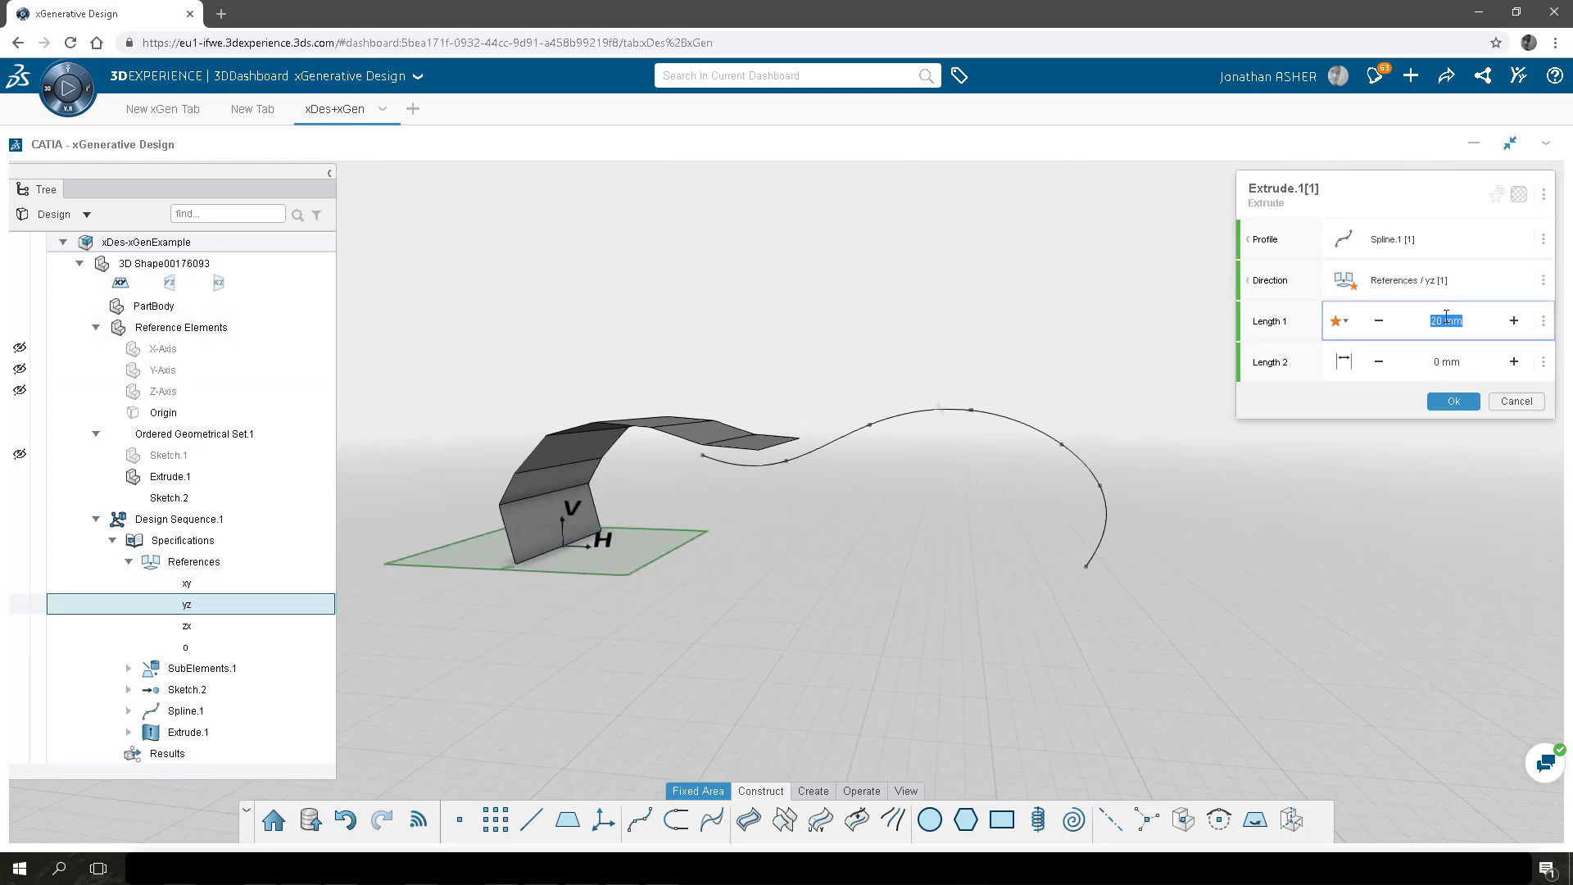
pyautogui.write('5m')
pyautogui.click(1459, 364)
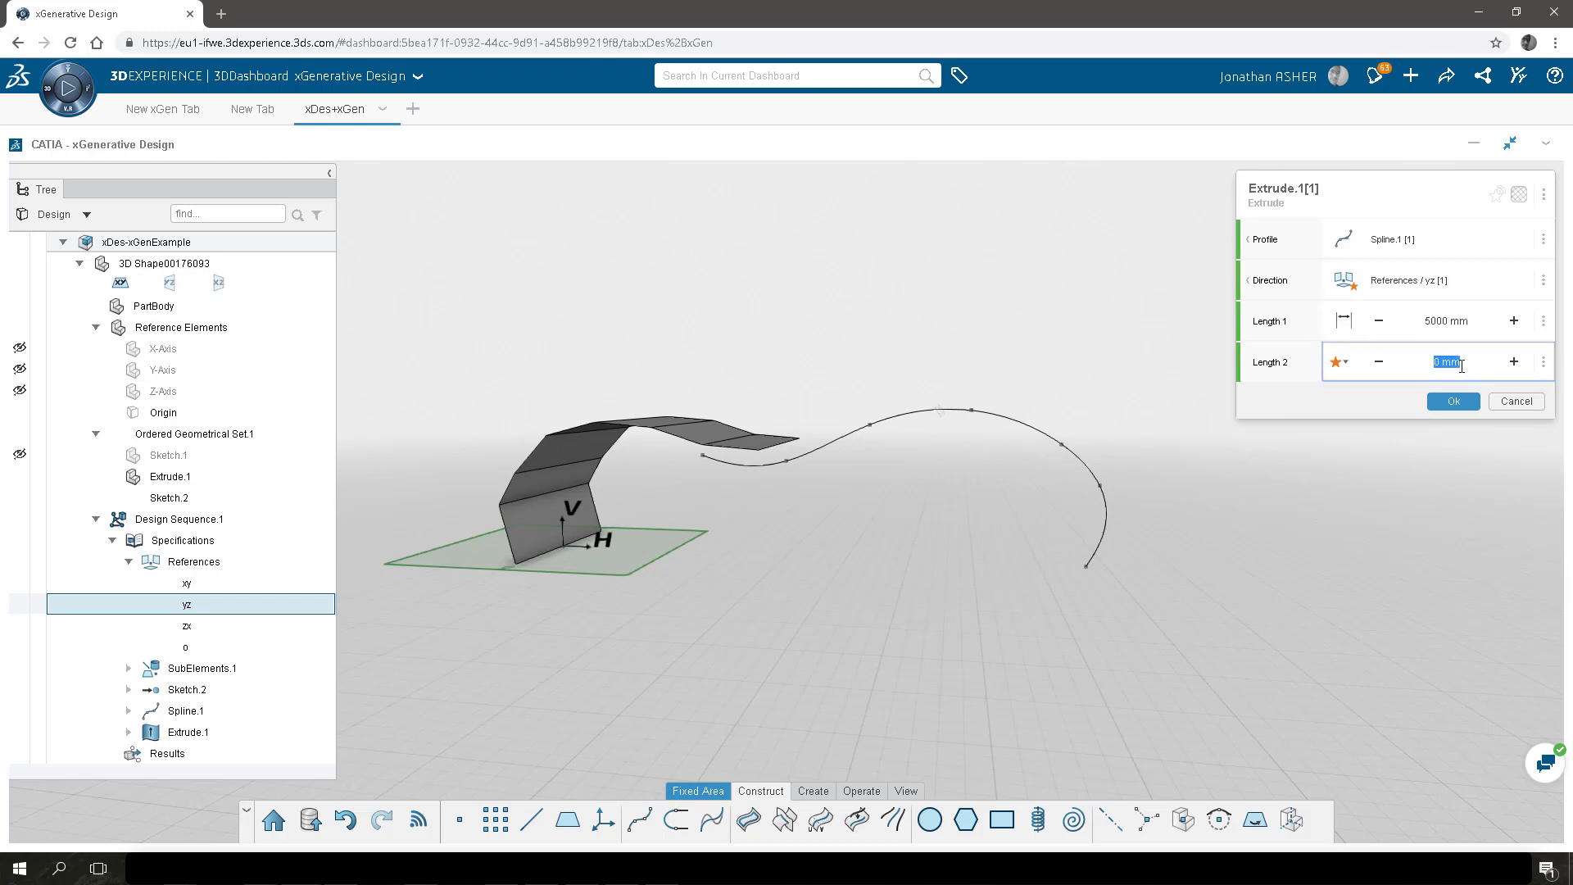
pyautogui.write('5000 m')
pyautogui.press('Return')
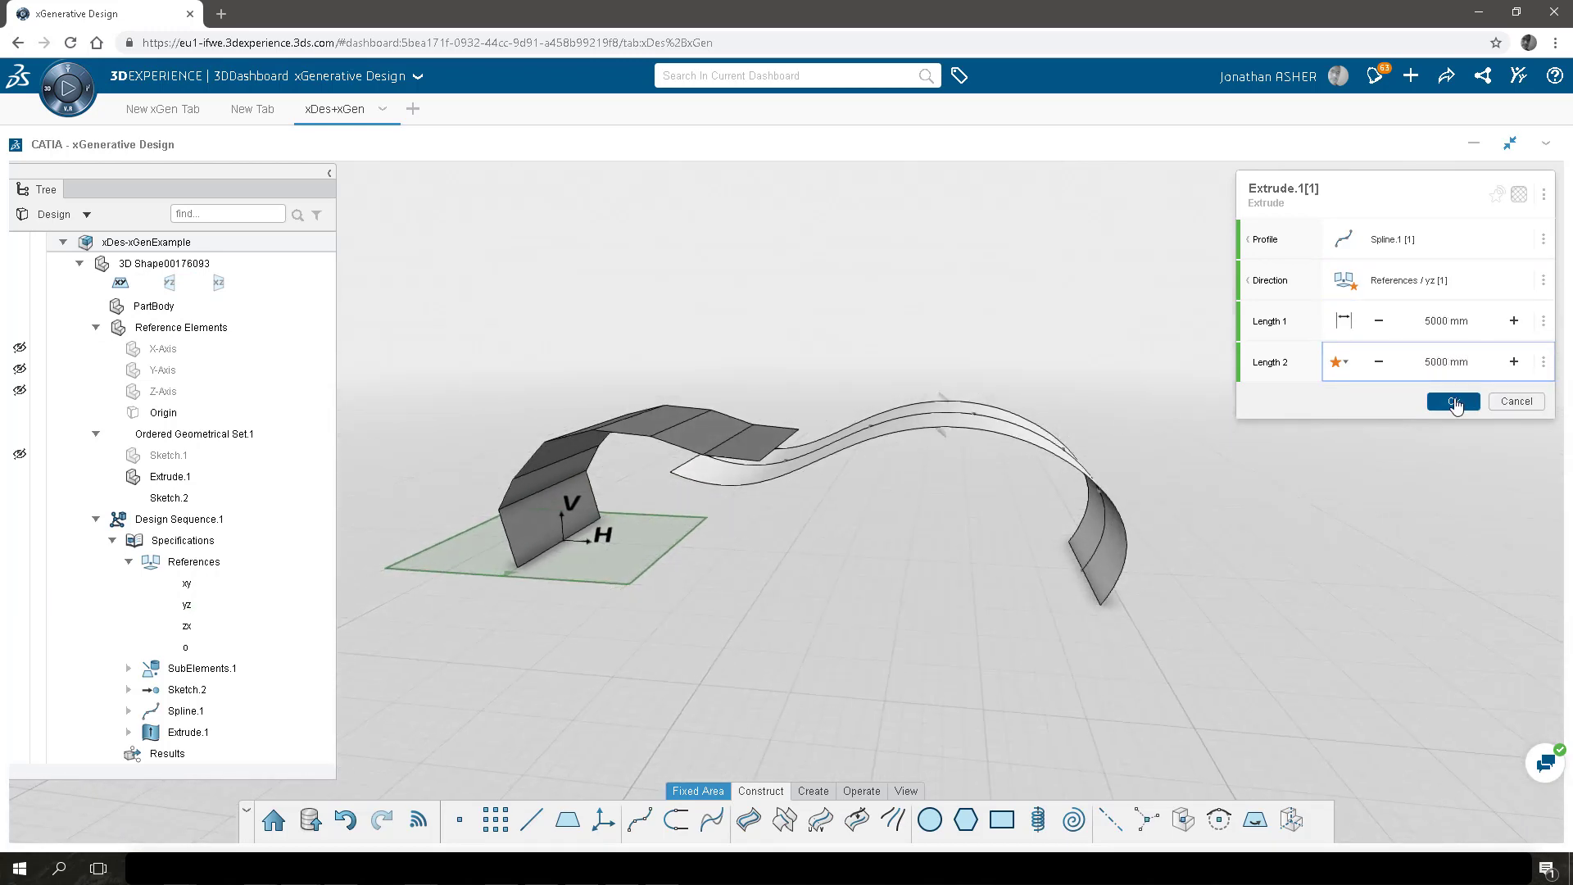
pyautogui.click(1454, 401)
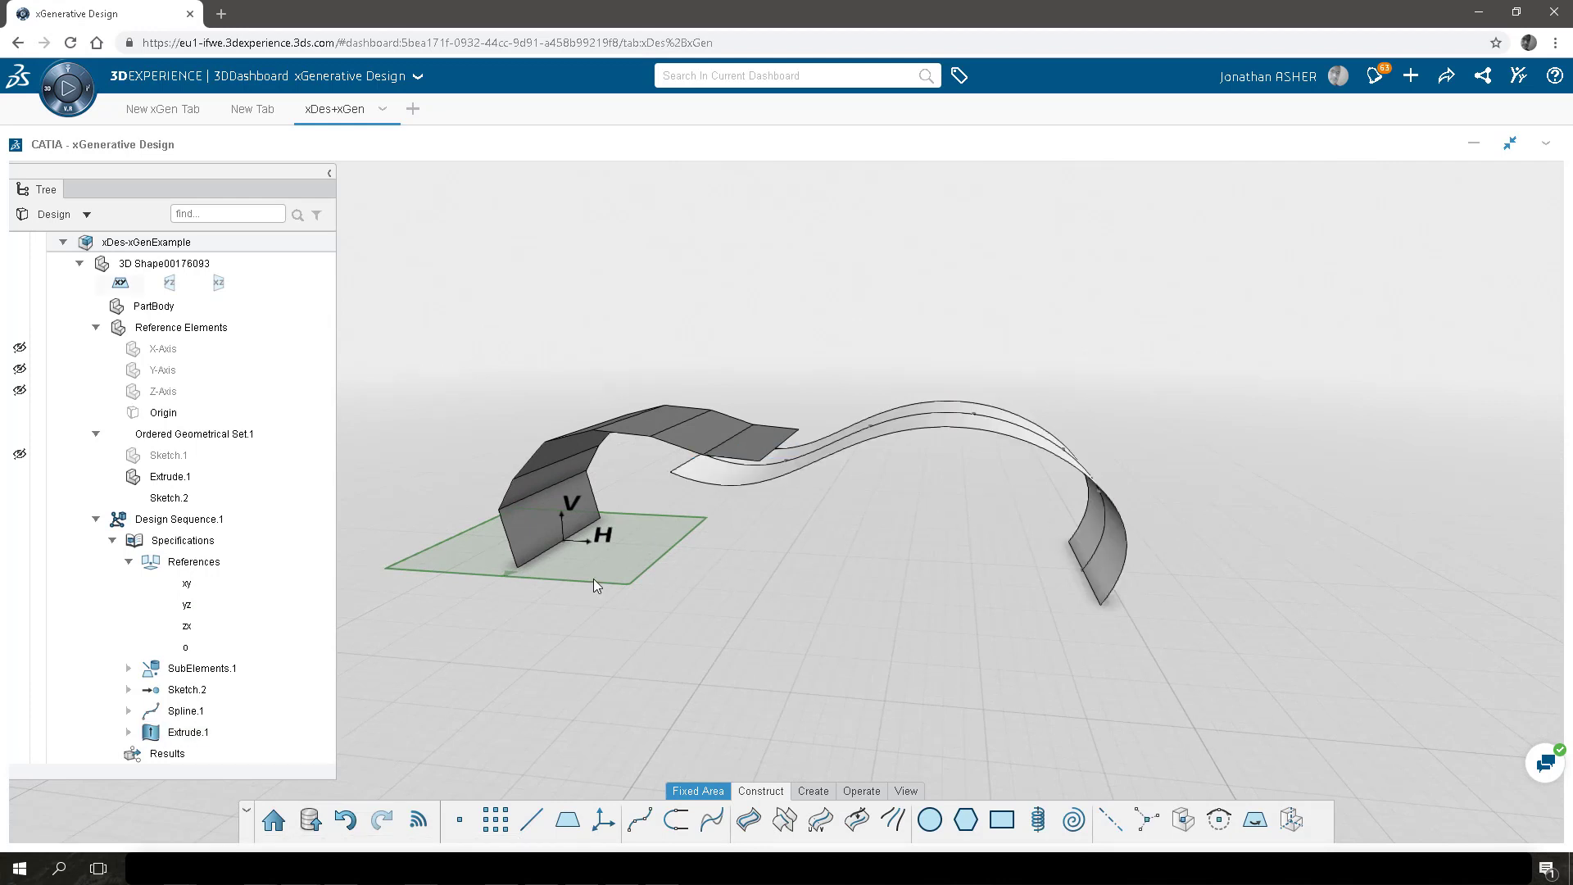
# Start a UV point grid on the faceted Extrude.1 surface and drive Number U with a parameter named U_PTS_NUM, value 10.
pyautogui.click(496, 823)
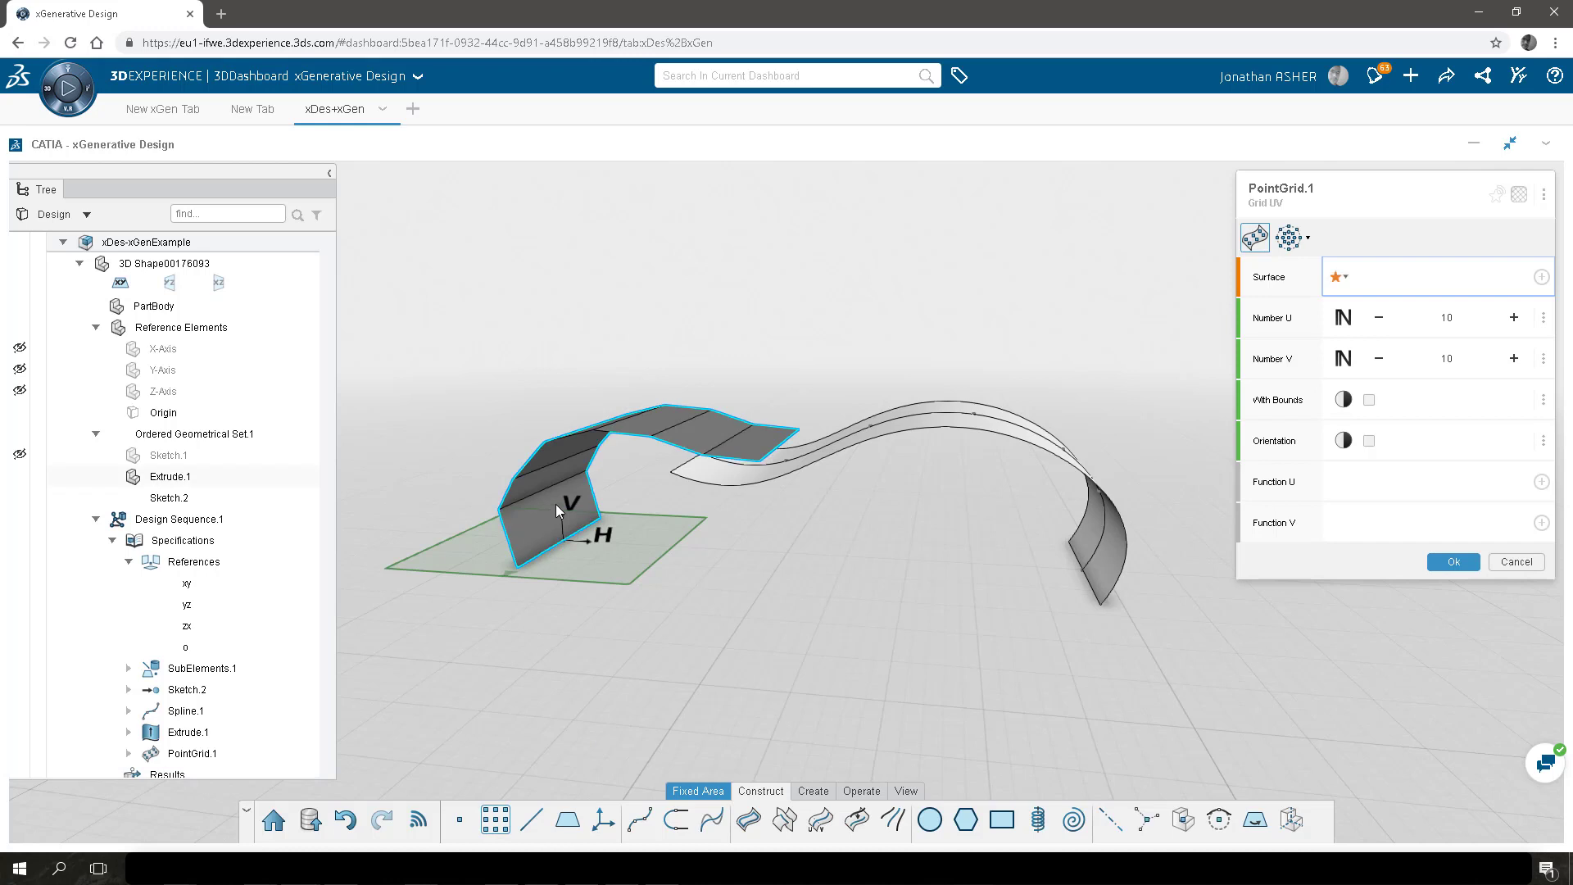
pyautogui.click(579, 488)
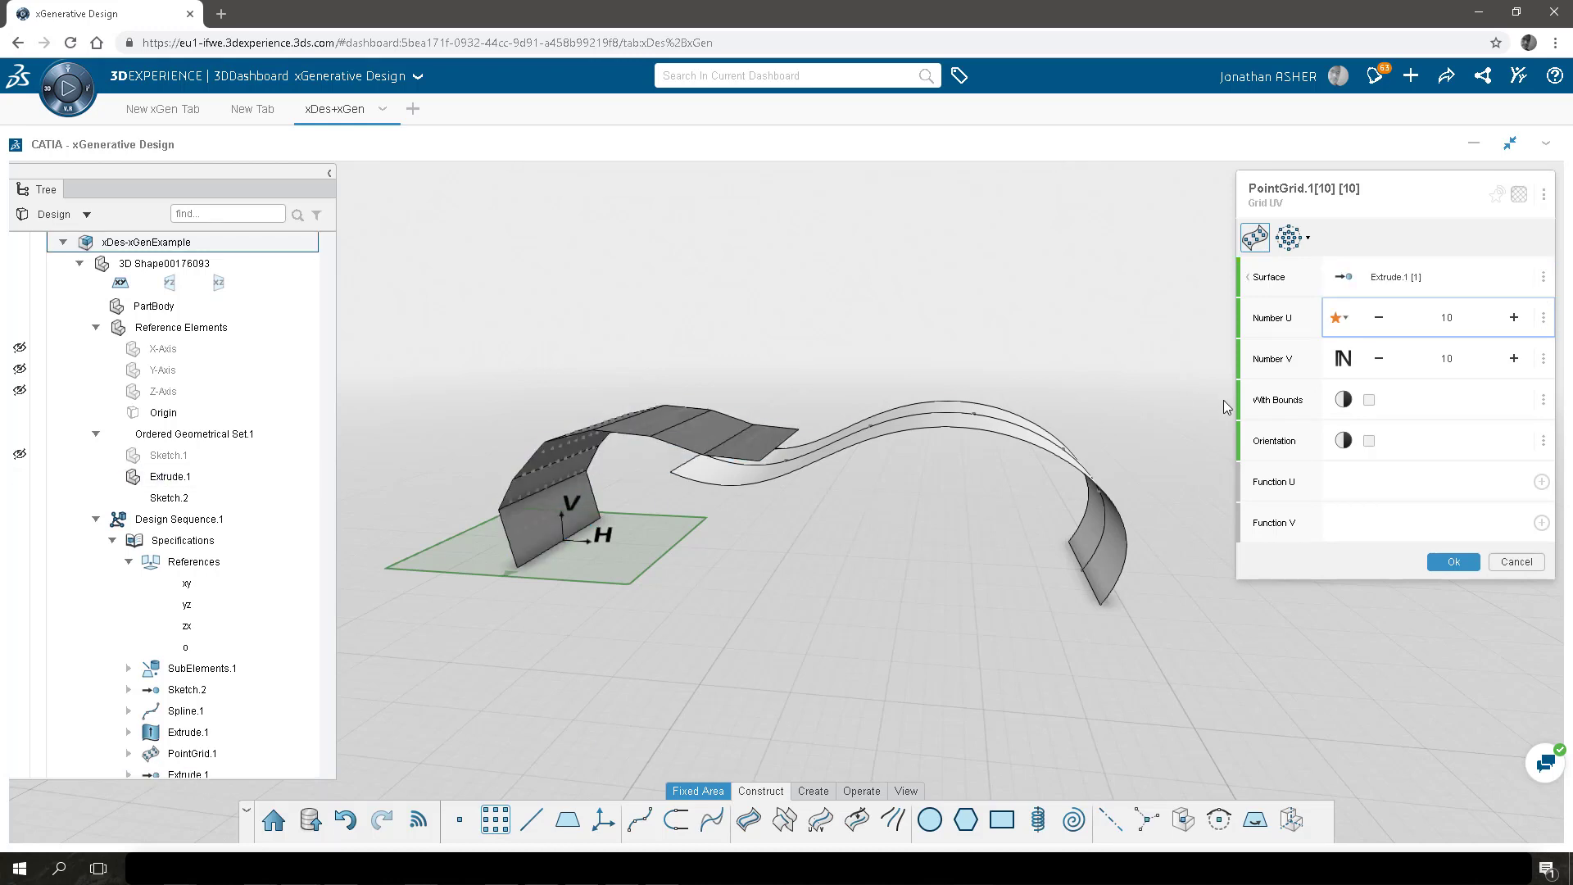
pyautogui.click(1545, 322)
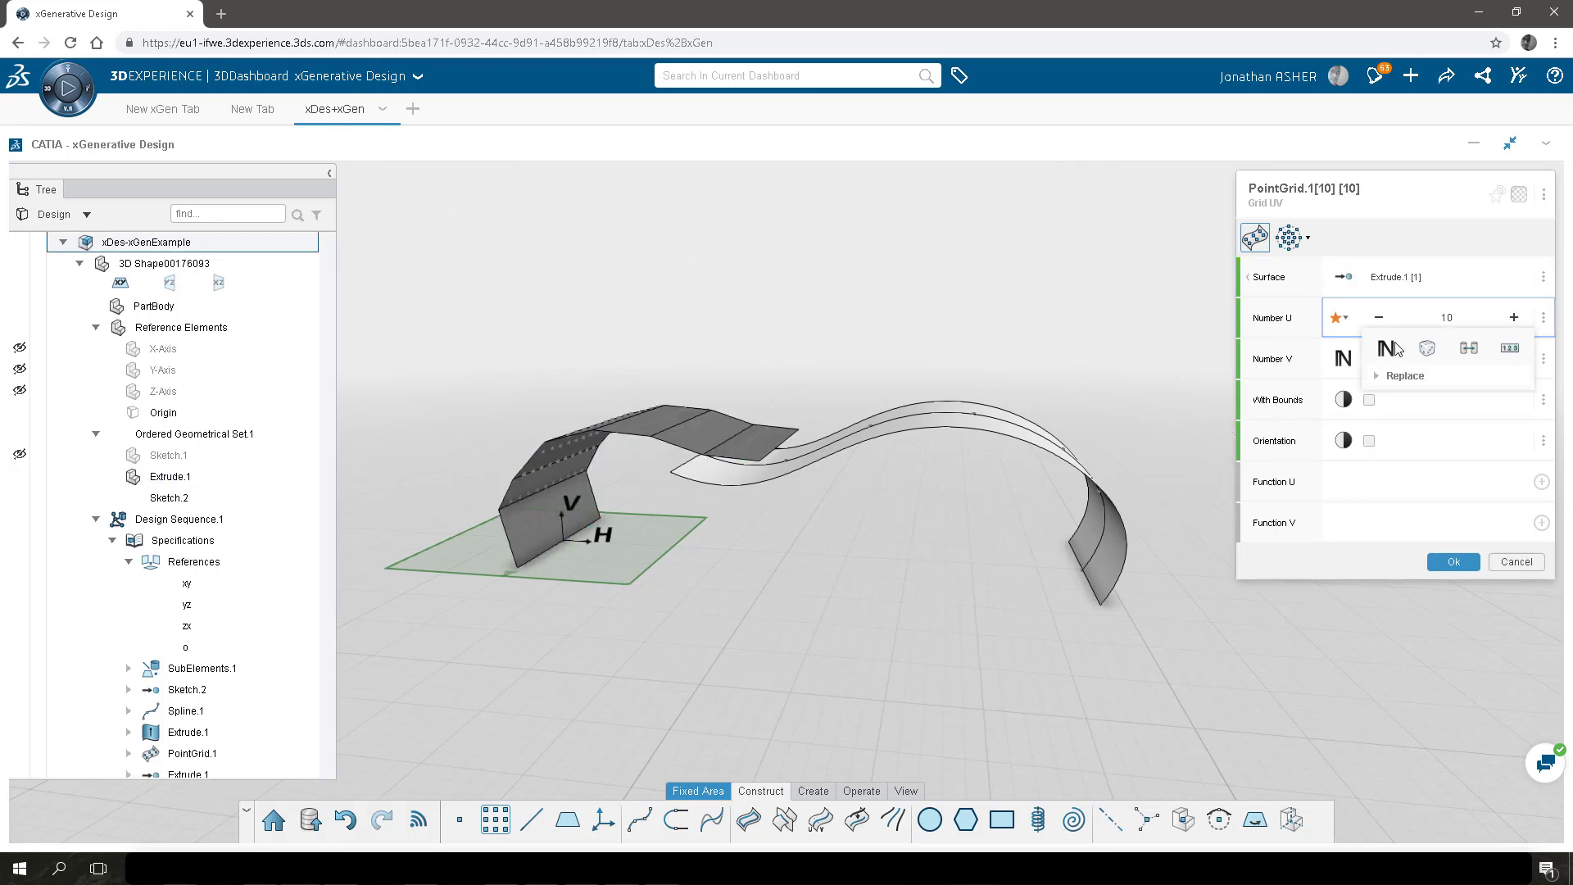
pyautogui.click(1385, 346)
pyautogui.click(1260, 192)
pyautogui.write('U_PTS_NUM')
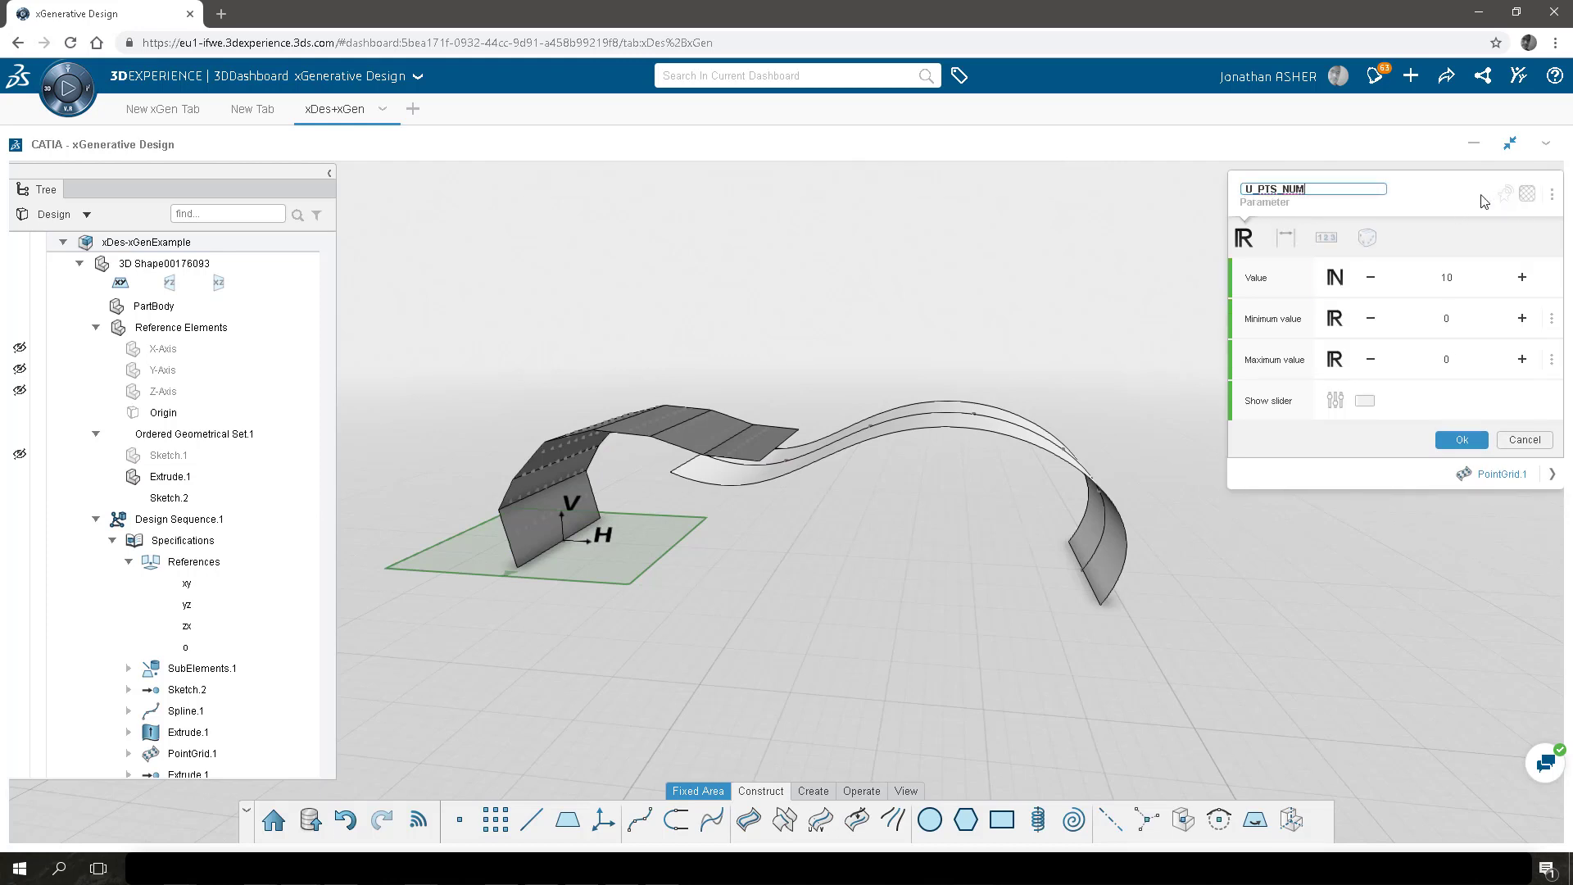
pyautogui.click(1462, 440)
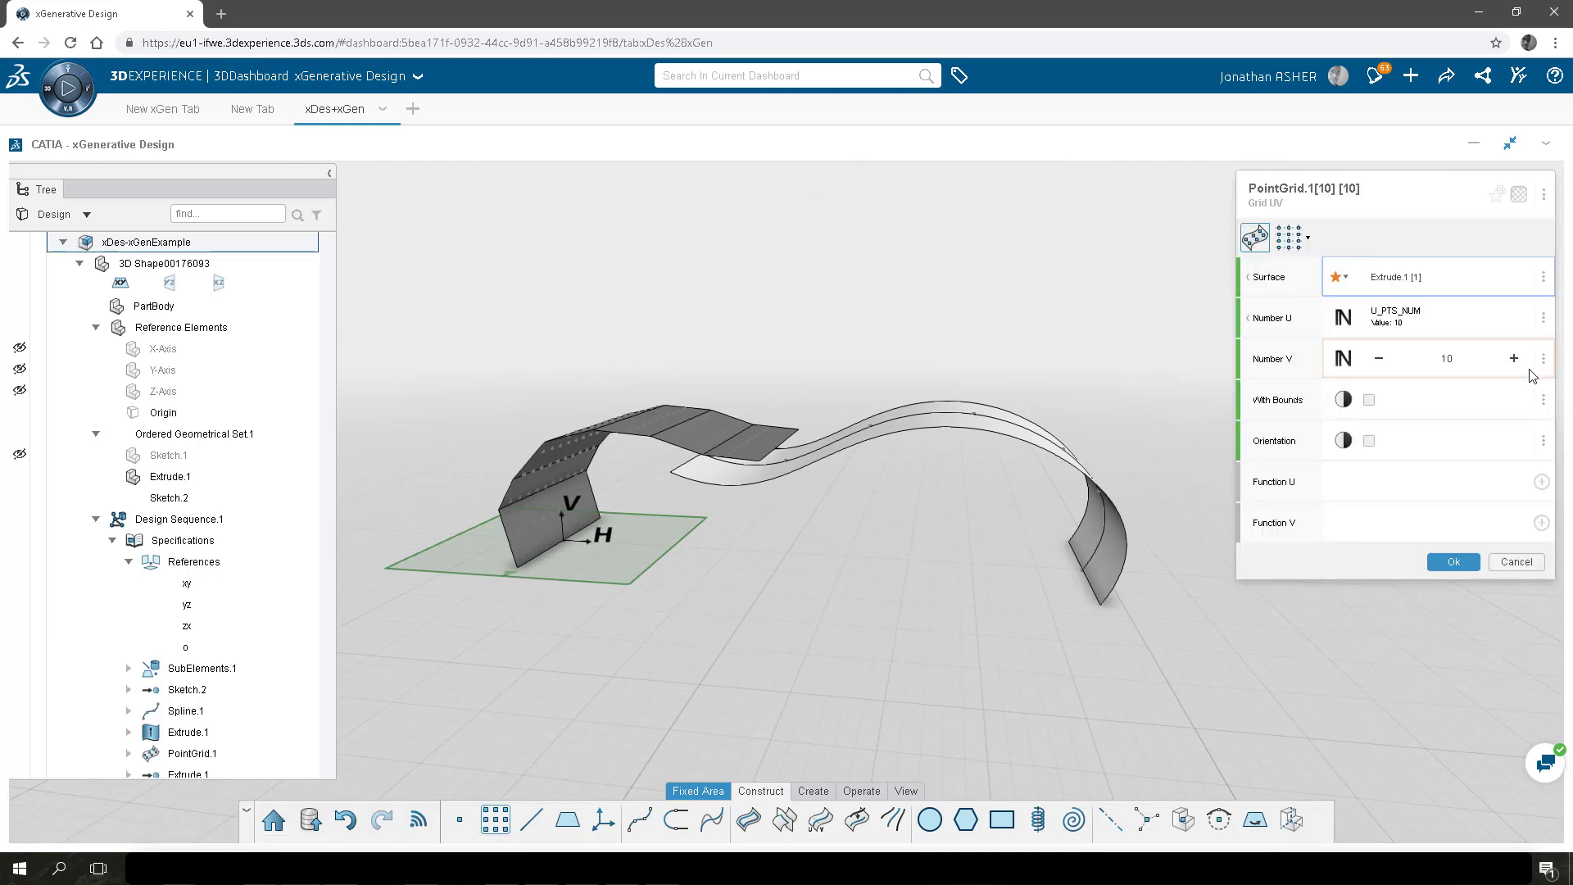
# Drive the grid's Number V with a parameter named V_PTS_NUM, value 10, and complete the point grid.
pyautogui.click(1544, 358)
pyautogui.click(1387, 392)
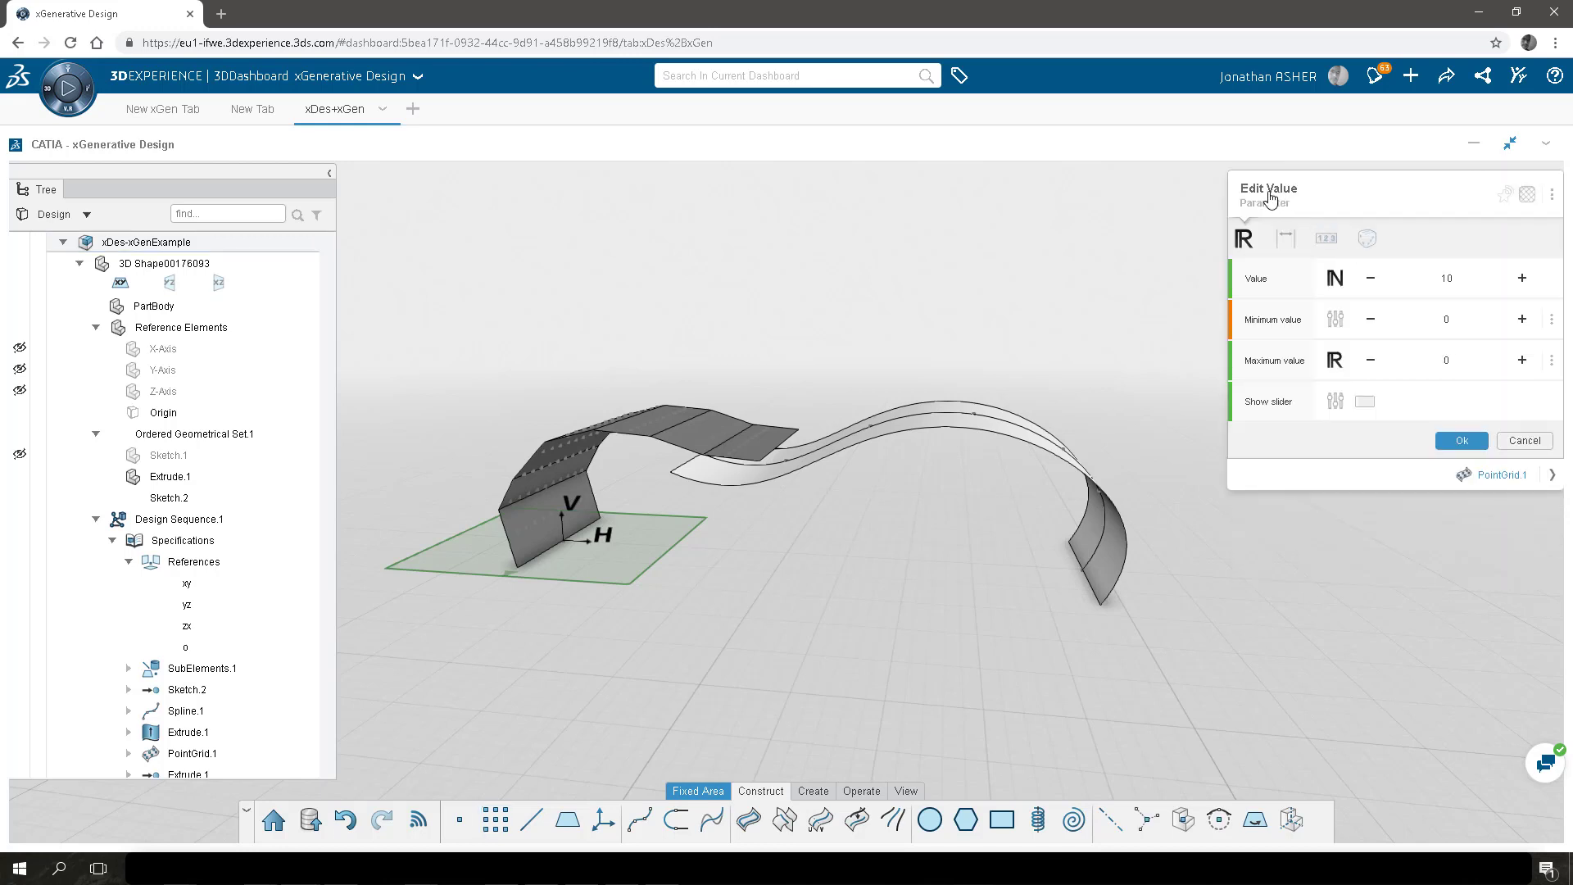
pyautogui.click(1258, 194)
pyautogui.moveTo(1280, 189); pyautogui.dragTo(1211, 189)
pyautogui.write('V_PTS_NUM')
pyautogui.click(1400, 202)
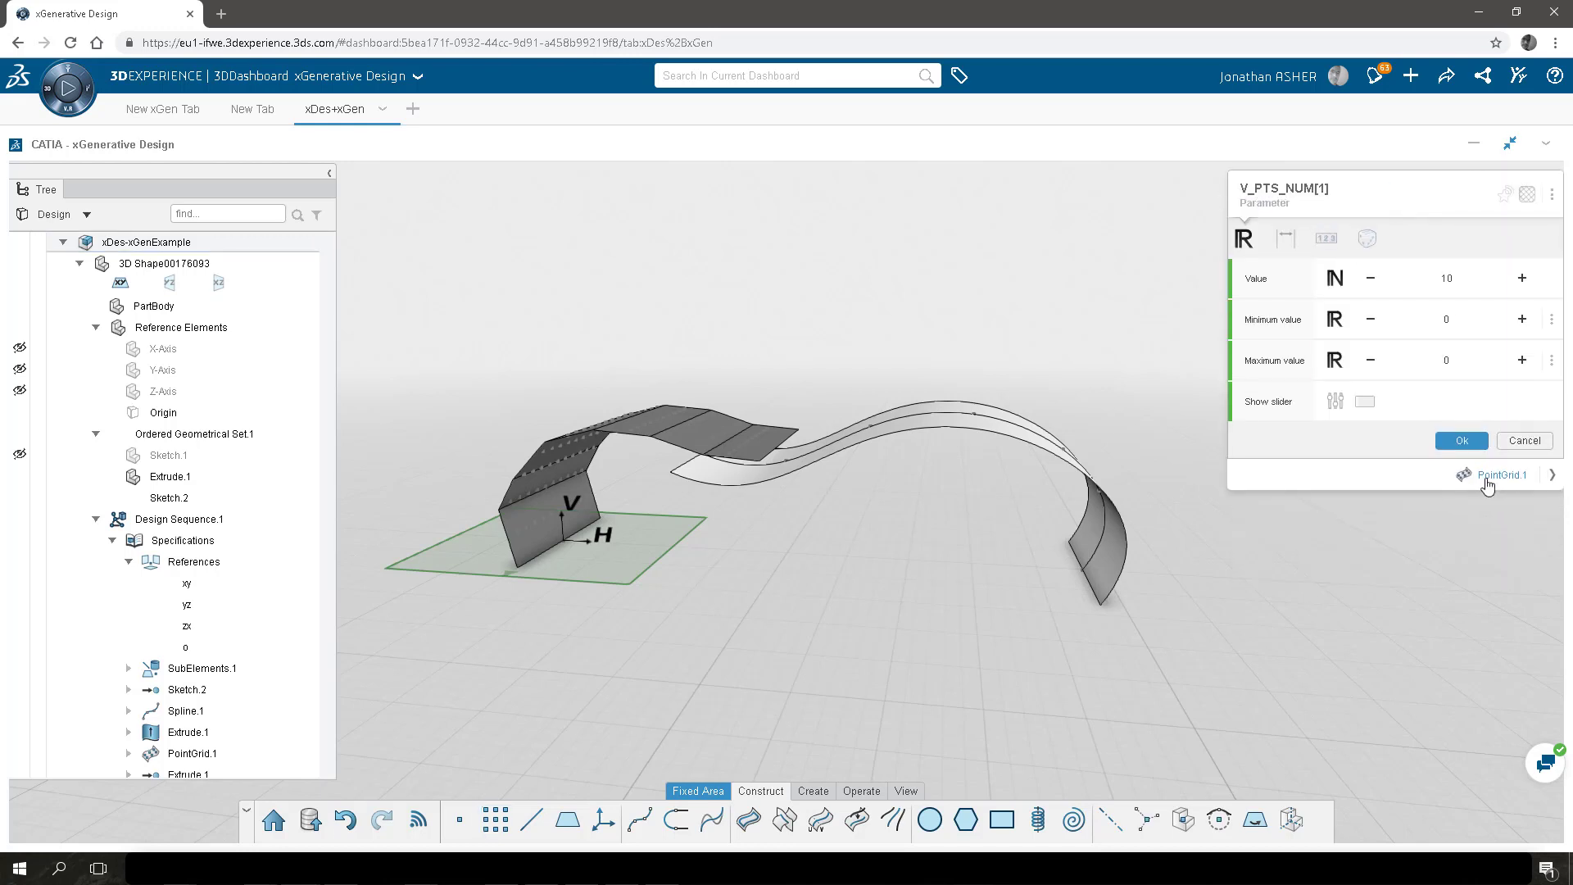
pyautogui.click(1499, 475)
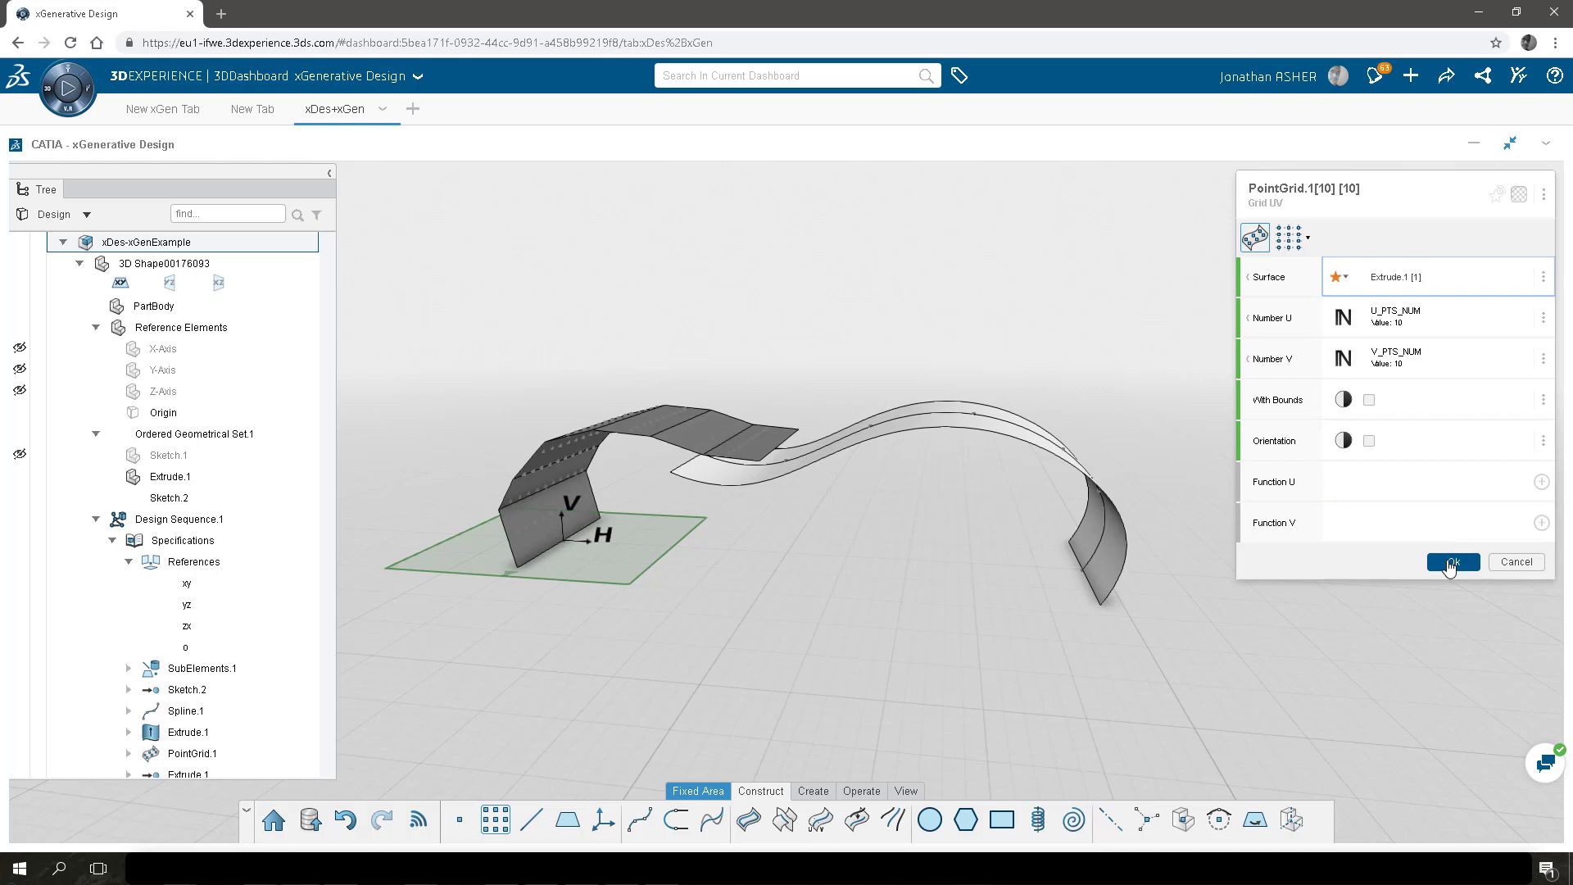
pyautogui.click(1453, 562)
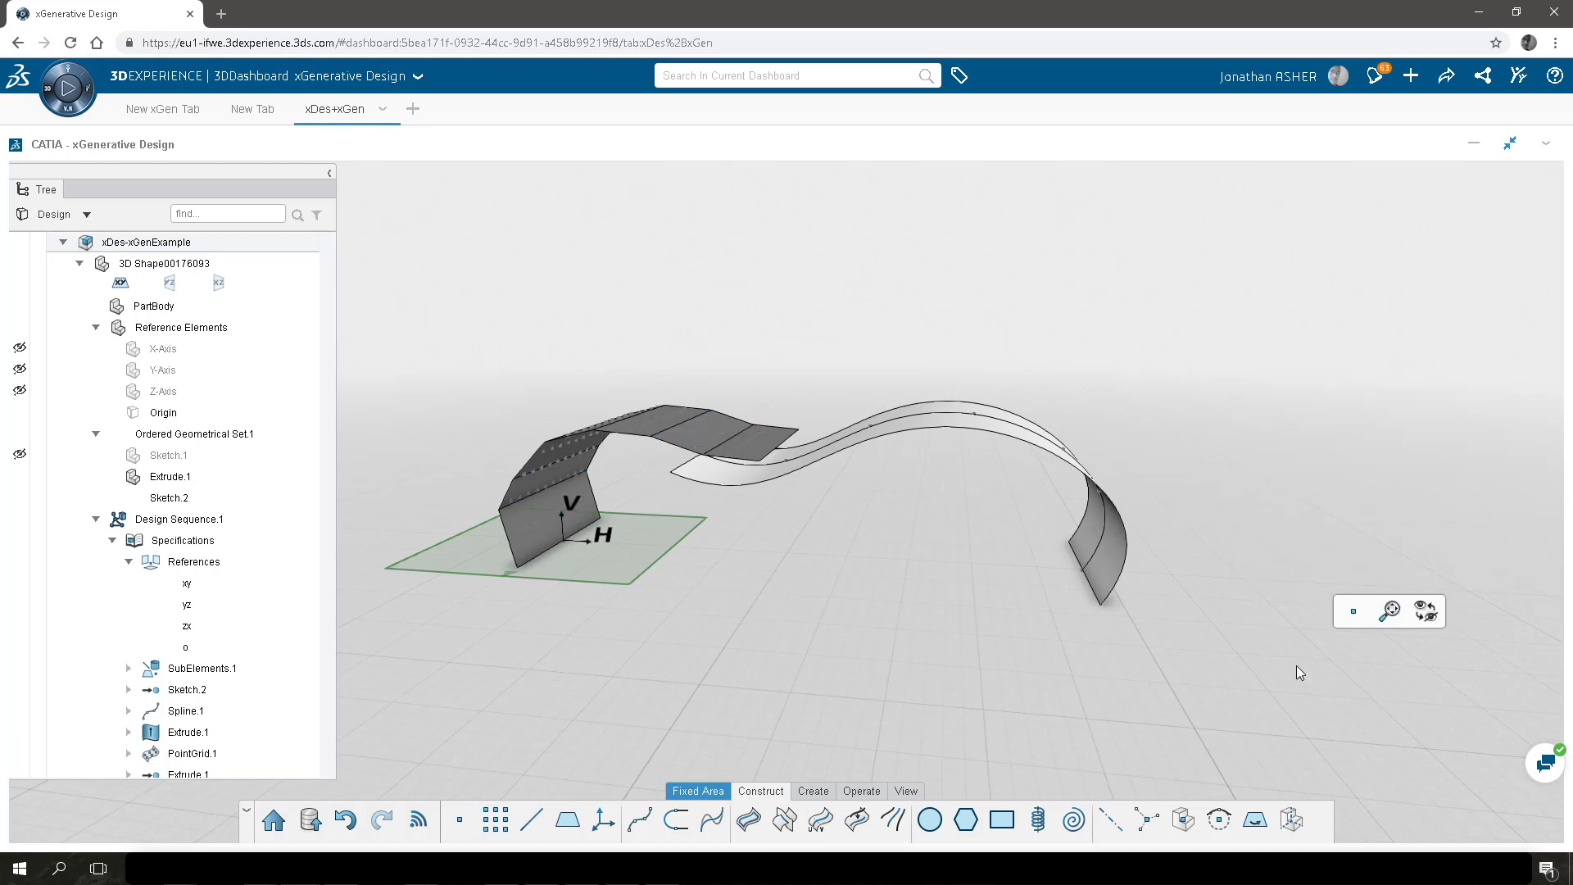
# Create Plane Tangent planes to the faceted Extrude.1 surface at all points of the point grid.
pyautogui.click(574, 821)
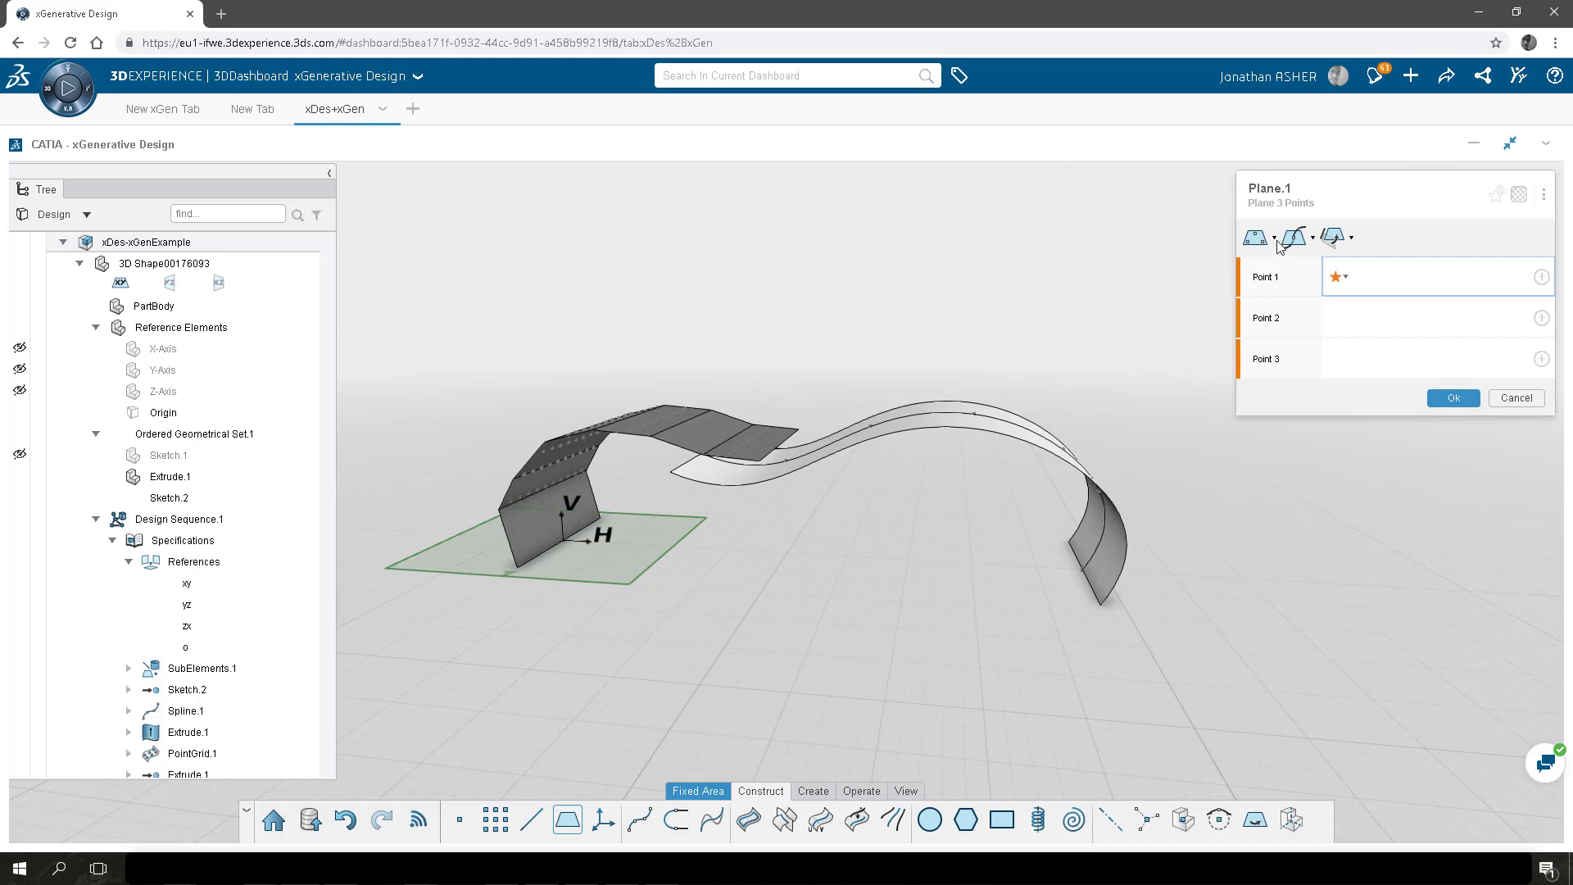
pyautogui.click(1313, 239)
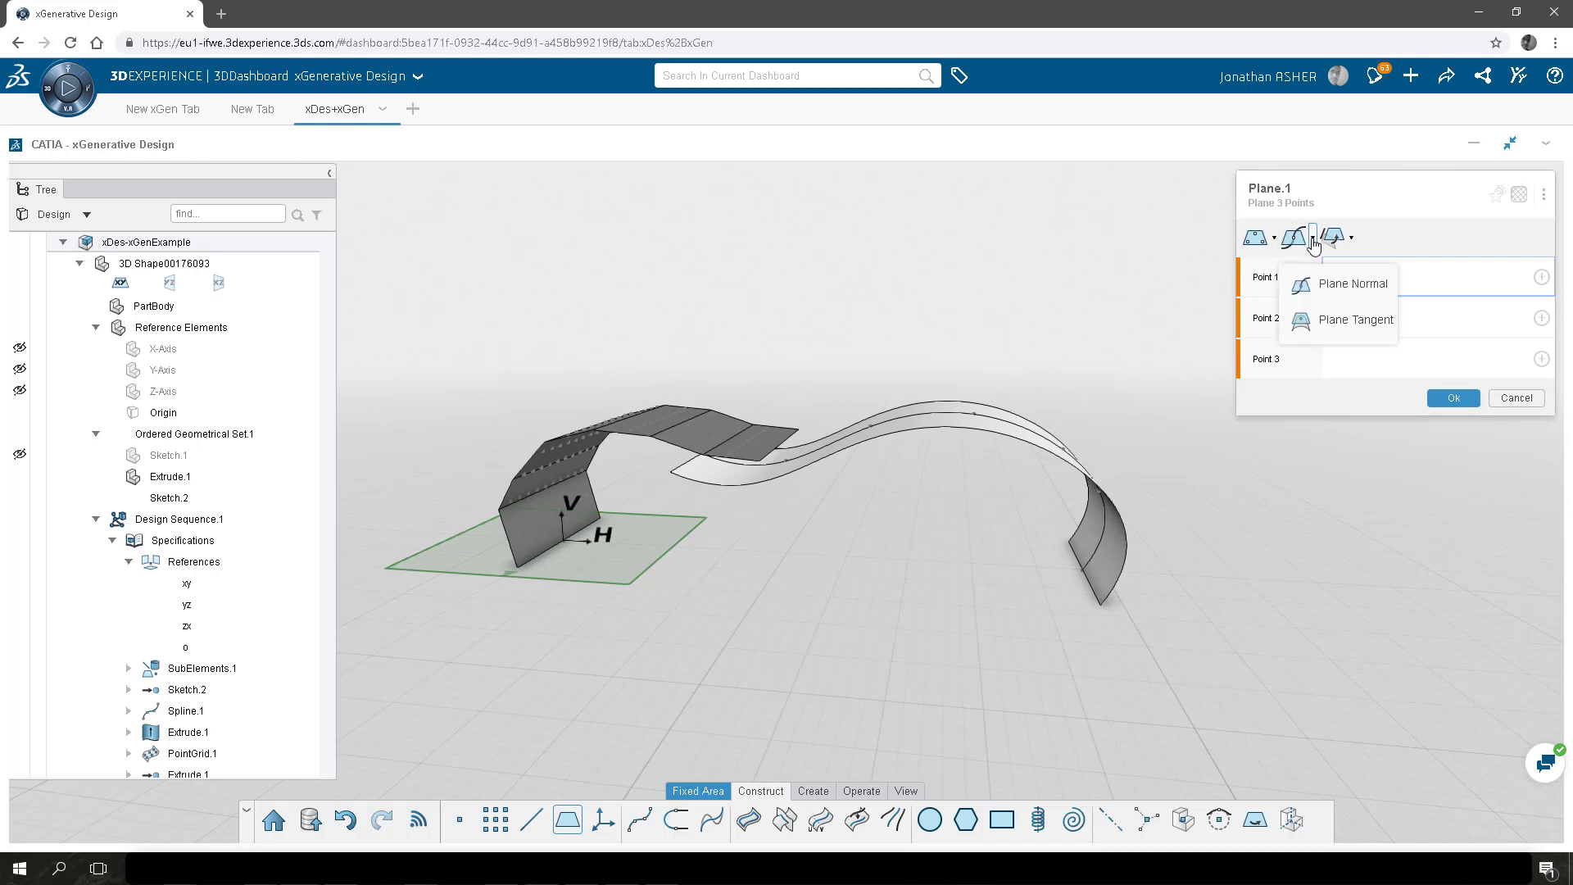
pyautogui.click(1314, 326)
pyautogui.click(544, 504)
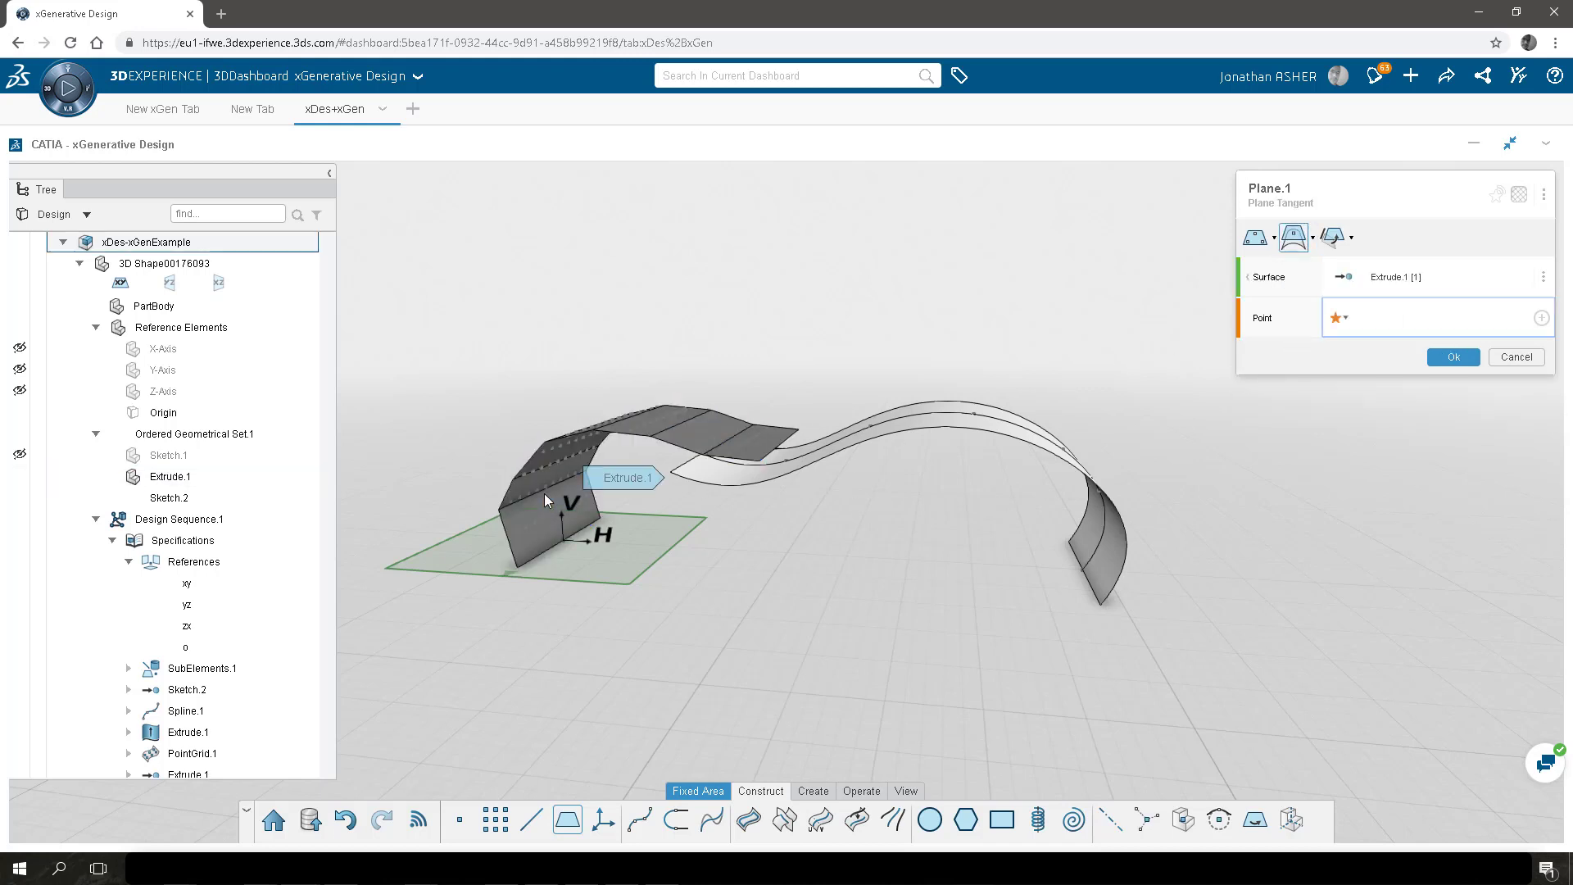
pyautogui.click(539, 491)
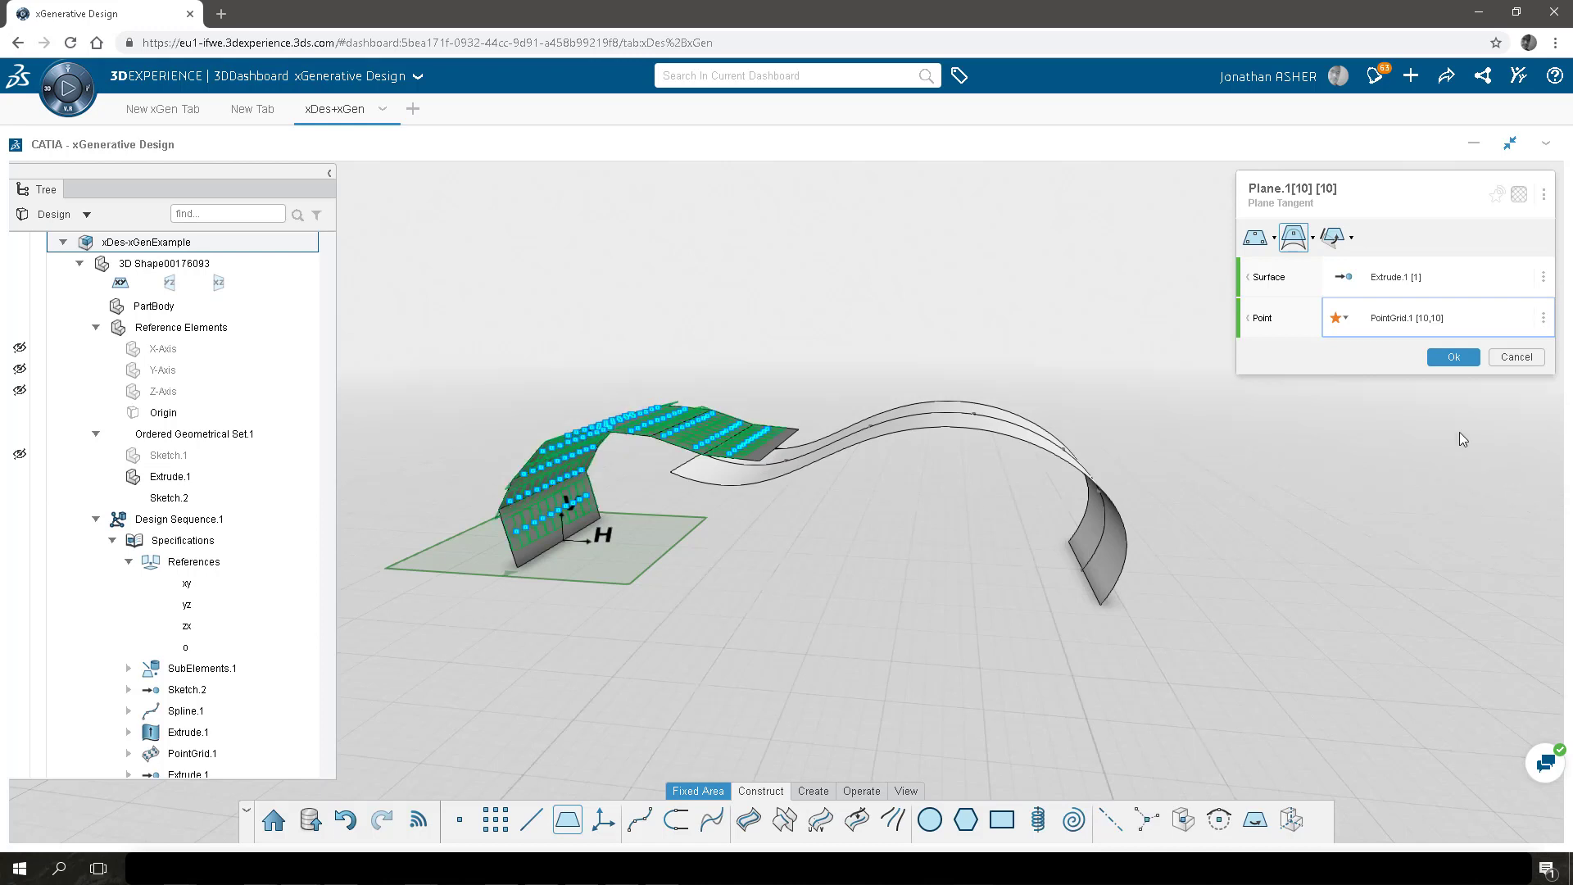
pyautogui.click(1453, 358)
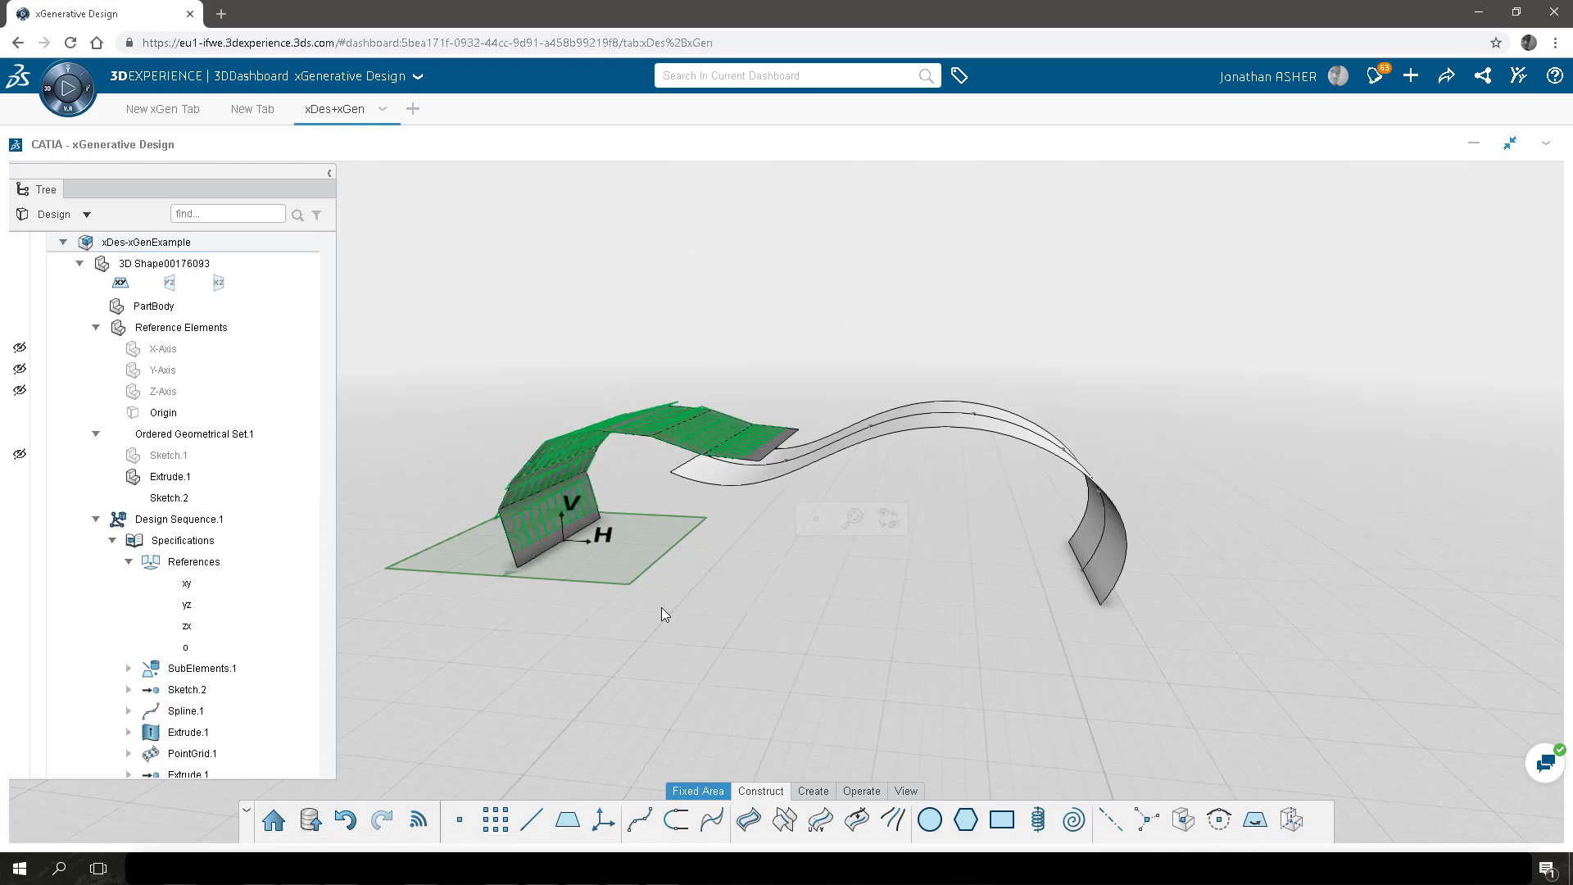
# Create points on the tangent planes, using the grid points as reference, offset by dx 500 mm and dy 500 mm.
pyautogui.moveTo(503, 617); pyautogui.dragTo(1098, 572, button='middle')
pyautogui.scroll(5, 965, 623)
pyautogui.moveTo(965, 625); pyautogui.dragTo(1003, 497, button='middle')
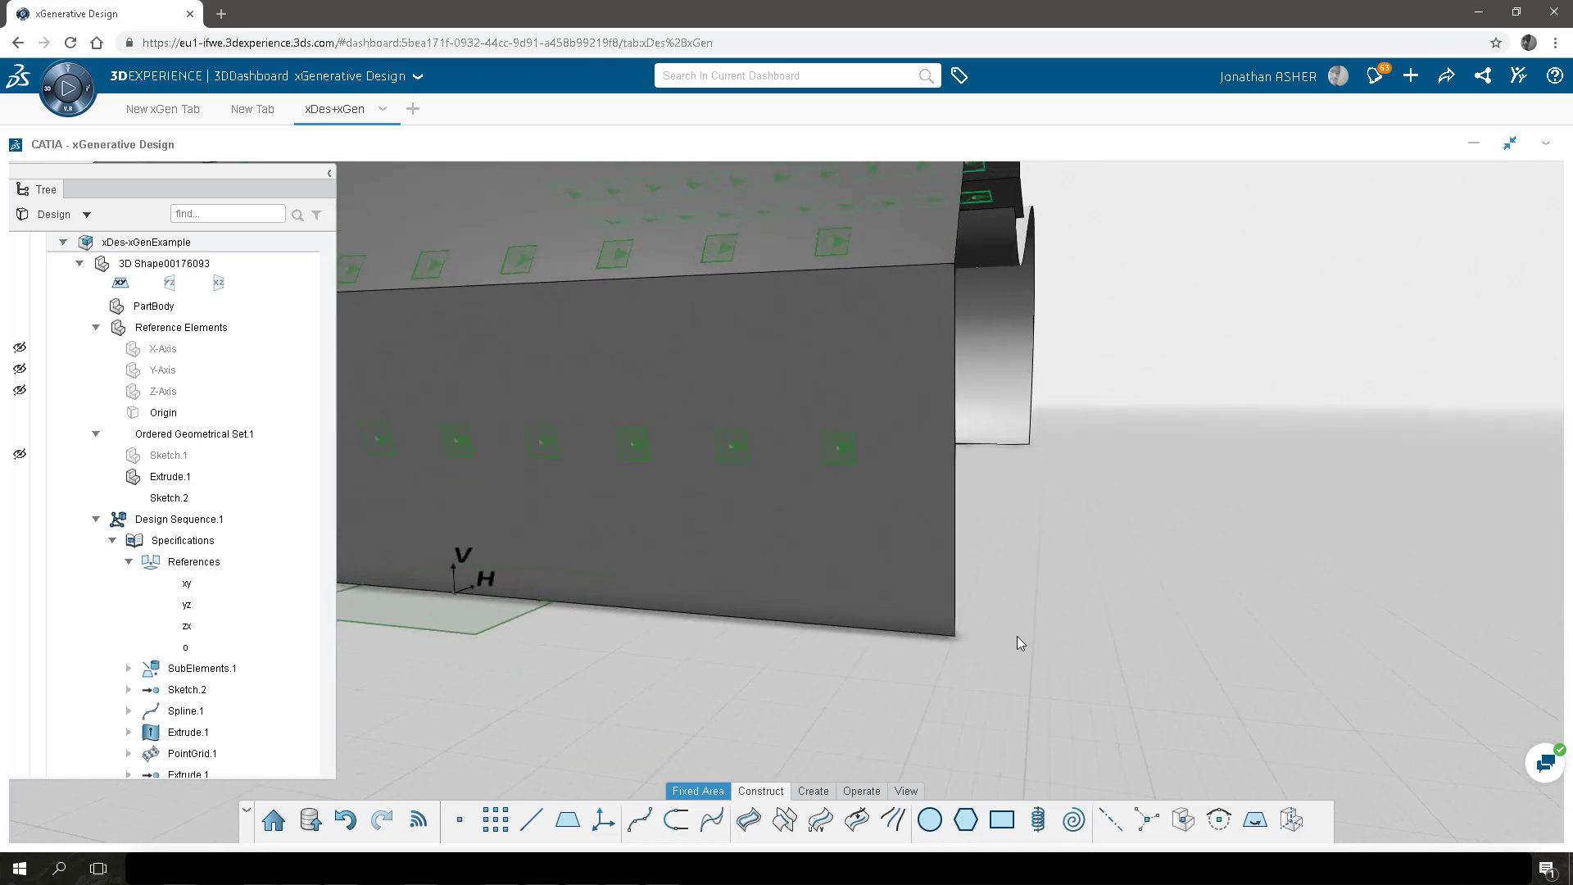
pyautogui.click(460, 819)
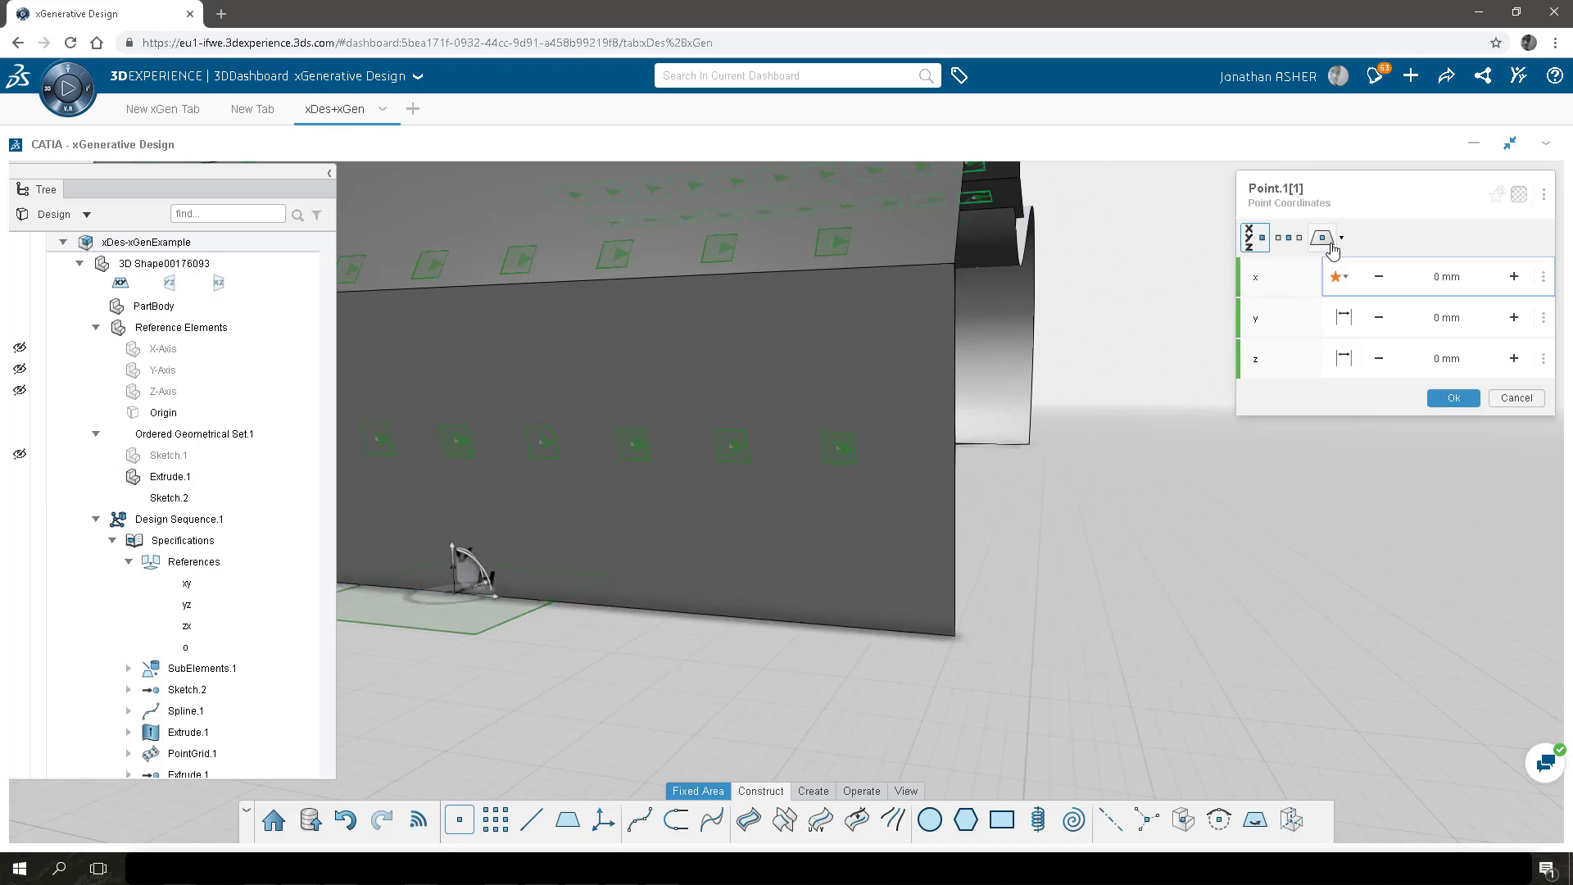
pyautogui.click(1329, 244)
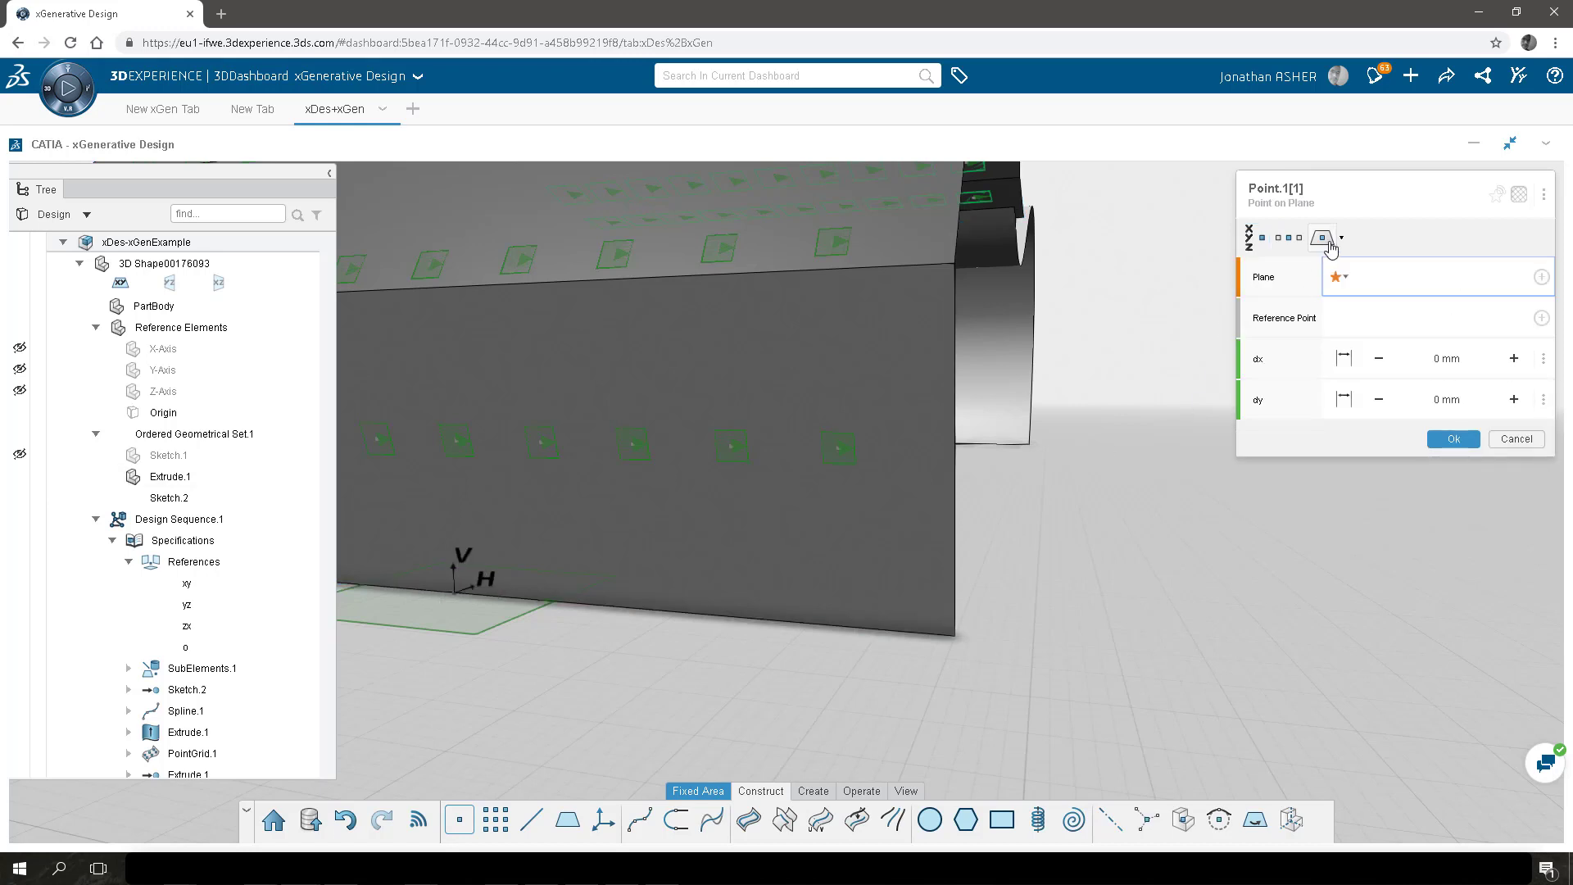
pyautogui.click(837, 447)
pyautogui.click(733, 449)
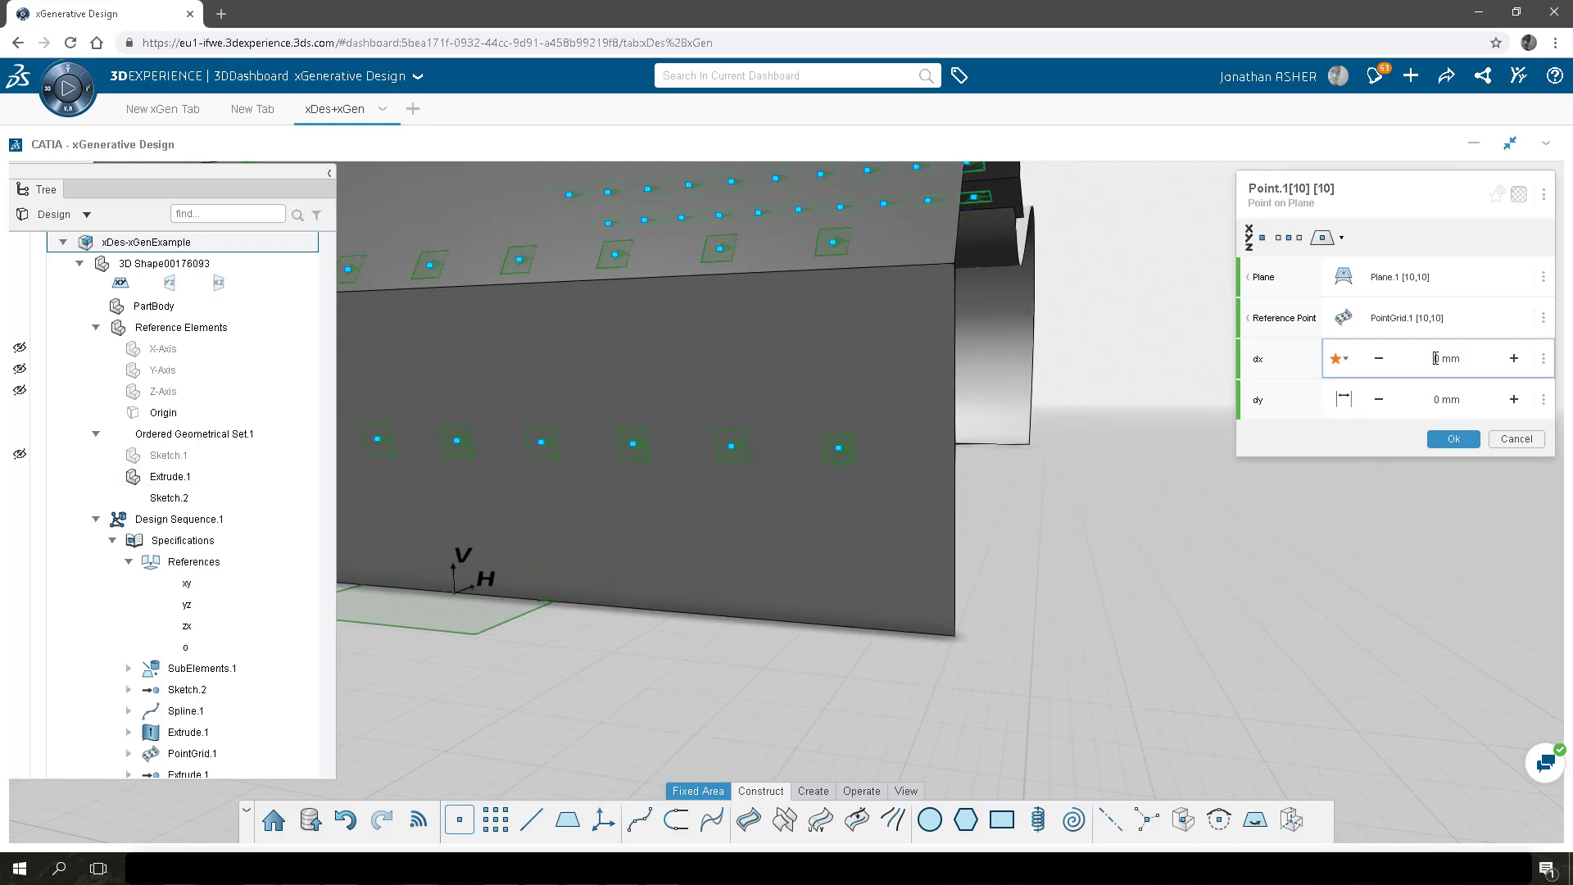
pyautogui.press('Tab')
pyautogui.click(1434, 400)
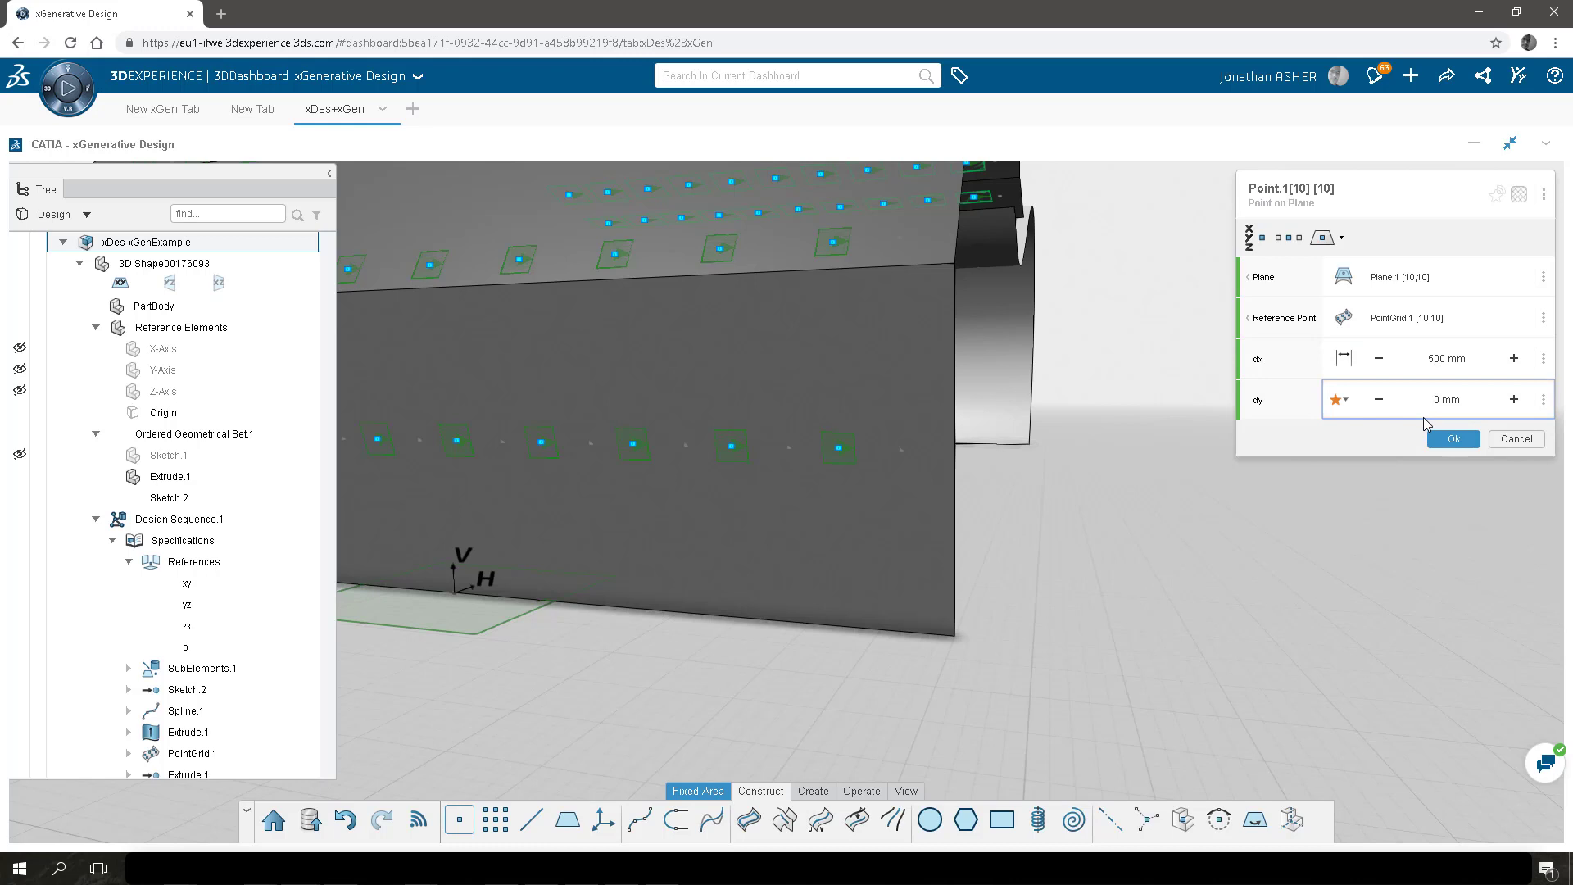
pyautogui.press('BackSpace')
pyautogui.click(1468, 361)
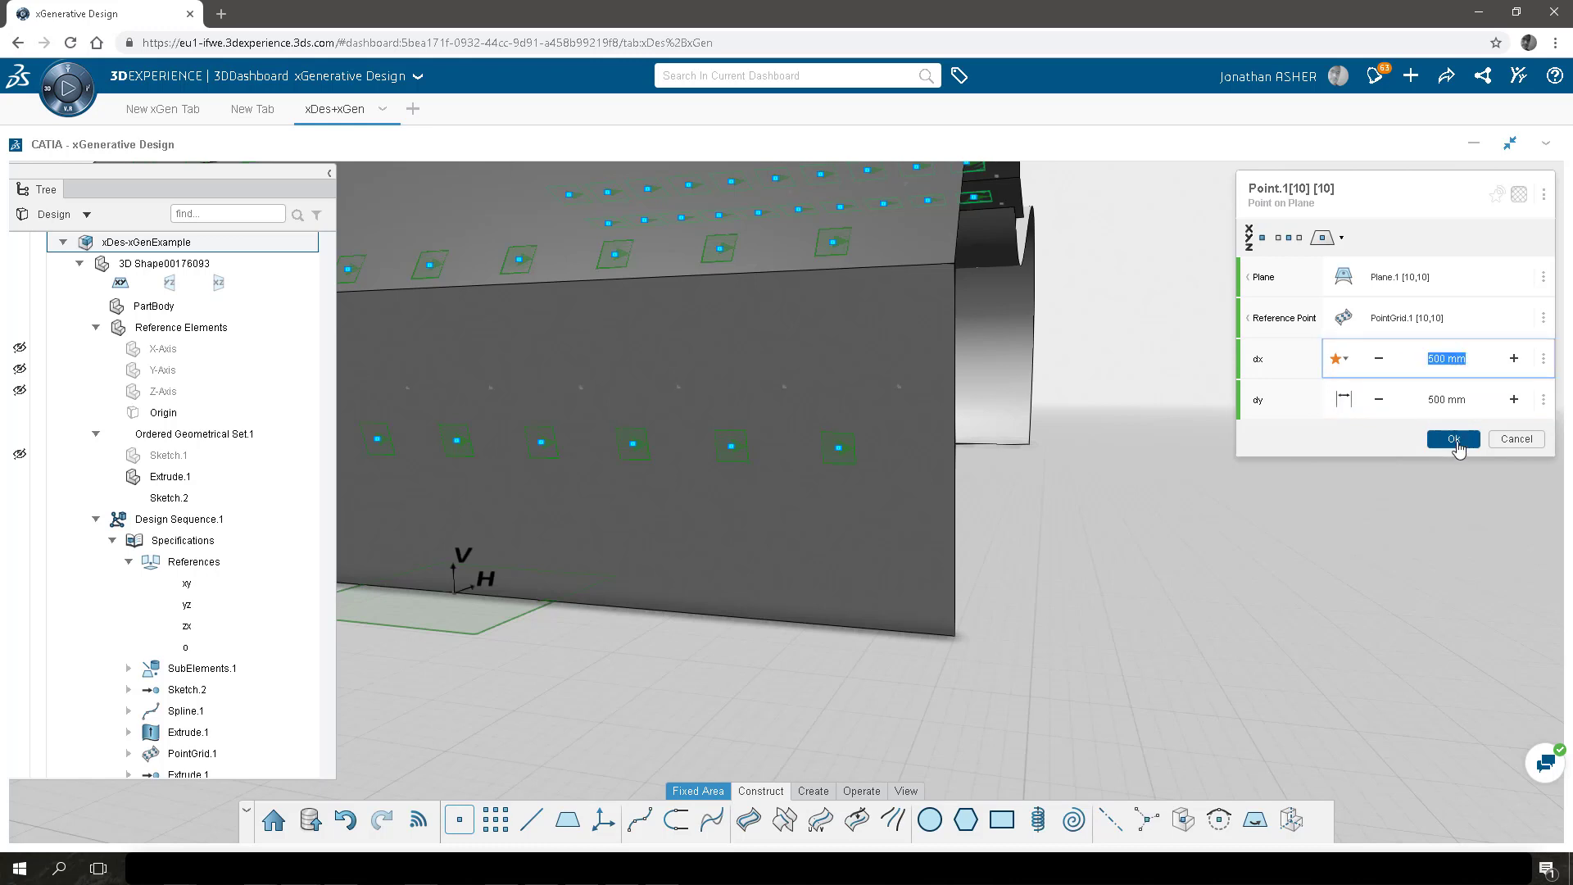
pyautogui.click(1454, 443)
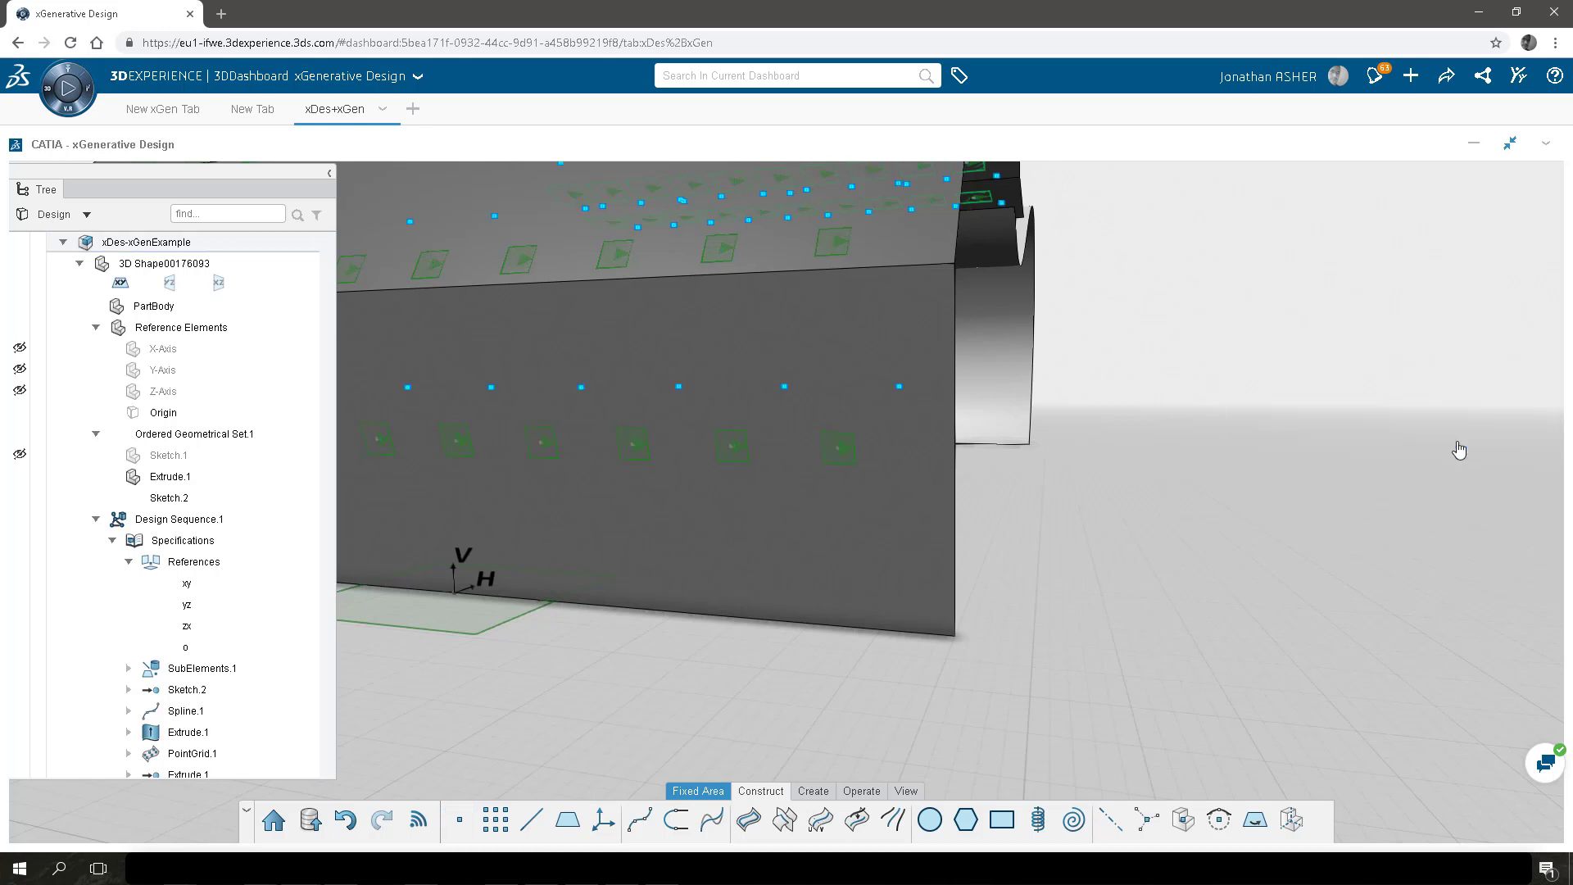
# Create a second set of points on the tangent planes, referenced to the grid points, with dx and dy of -500 mm.
pyautogui.click(455, 824)
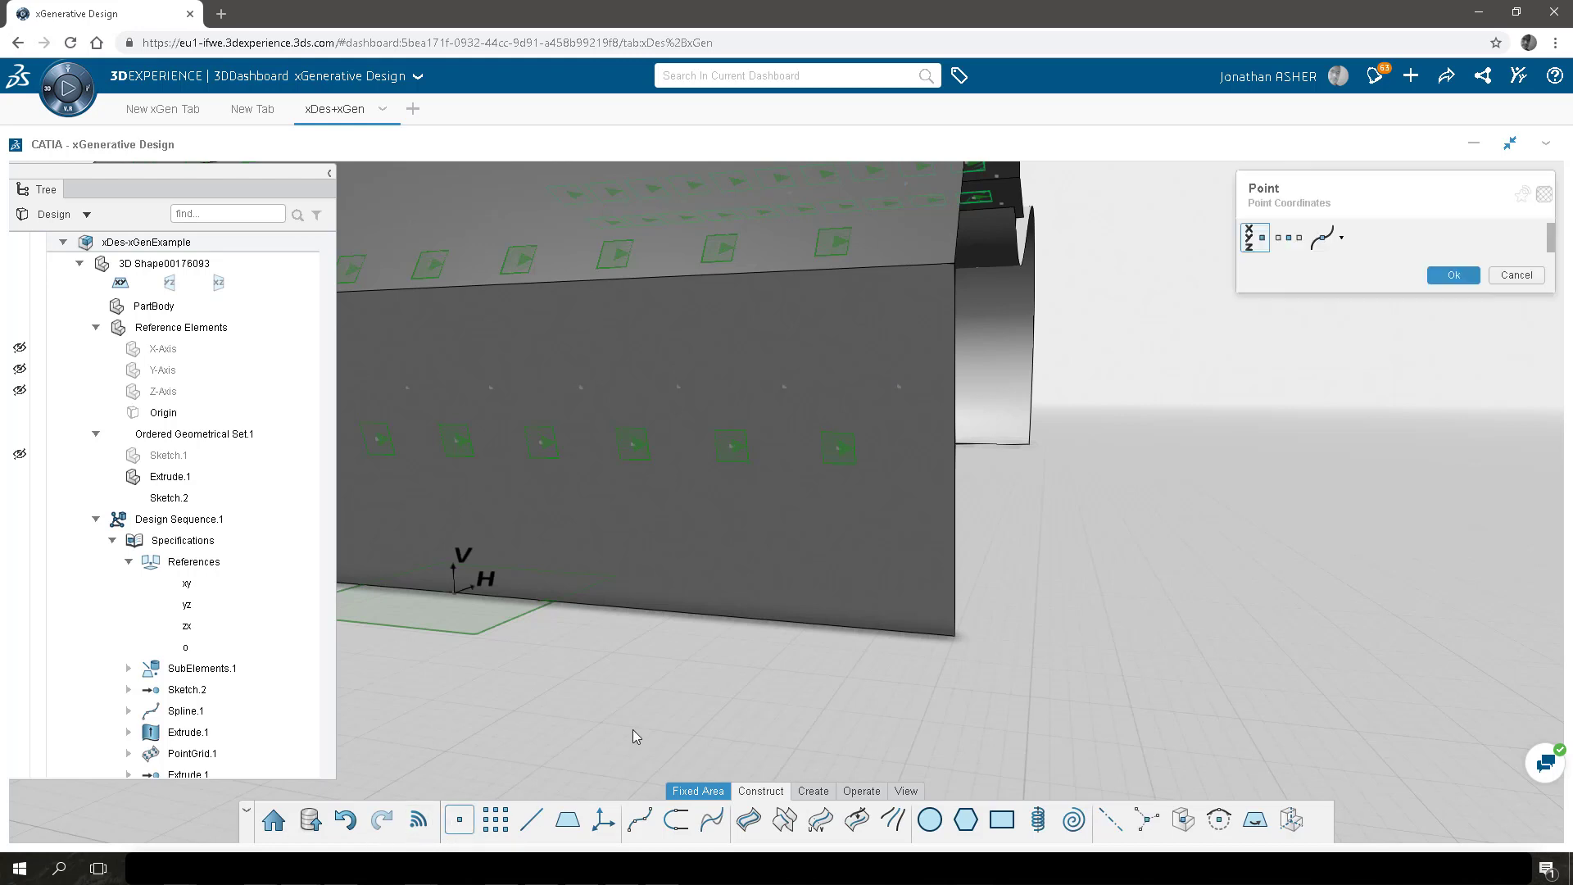
pyautogui.click(1342, 239)
pyautogui.click(1356, 402)
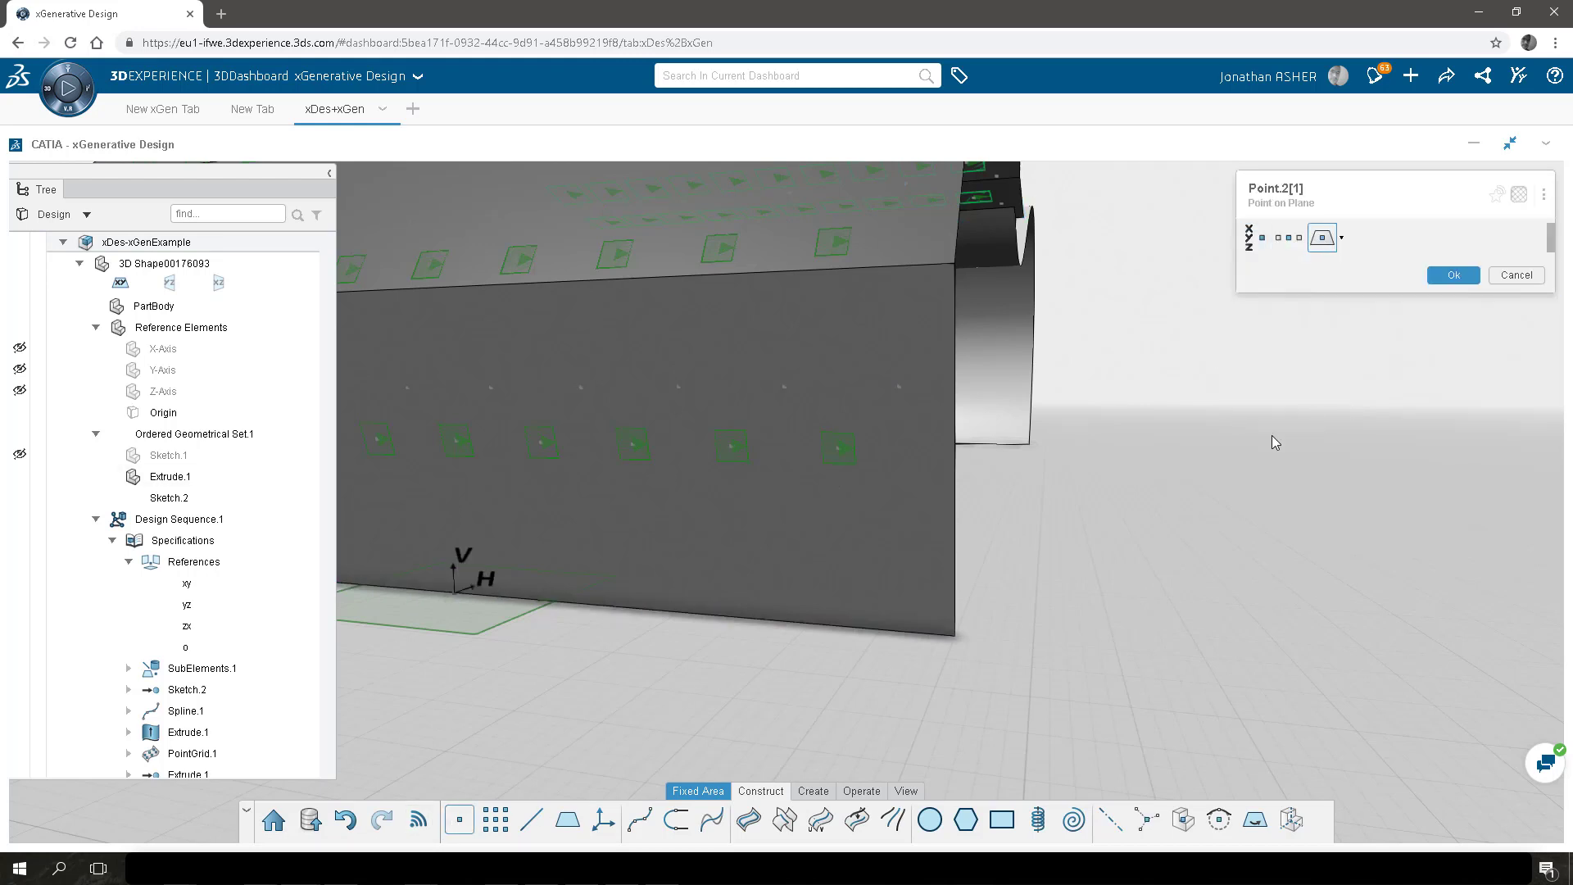
pyautogui.click(839, 447)
pyautogui.click(731, 446)
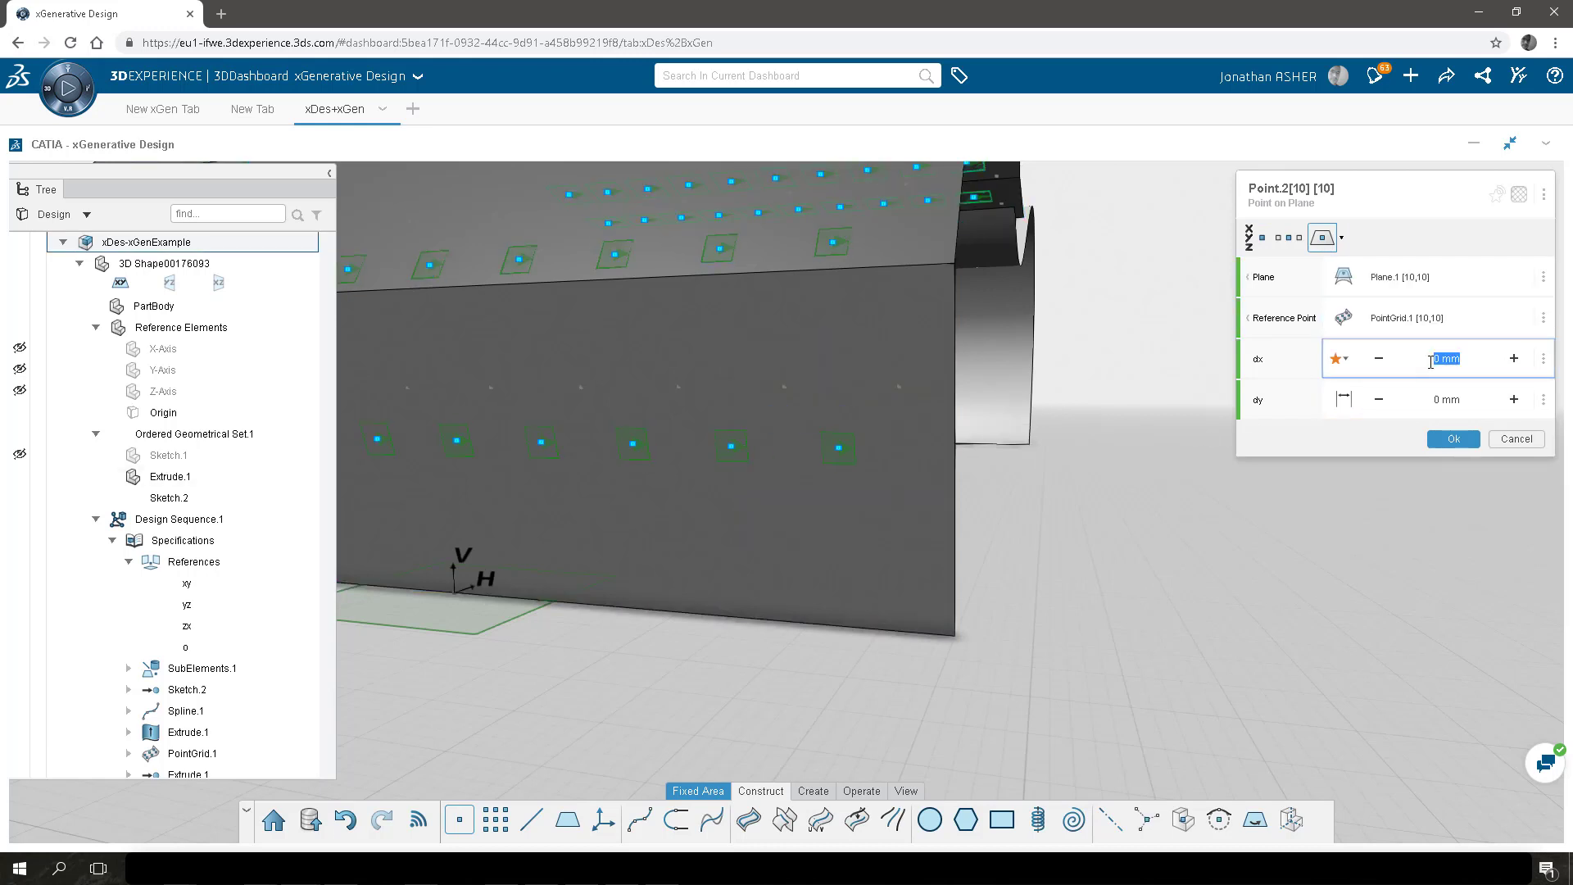
pyautogui.click(1432, 402)
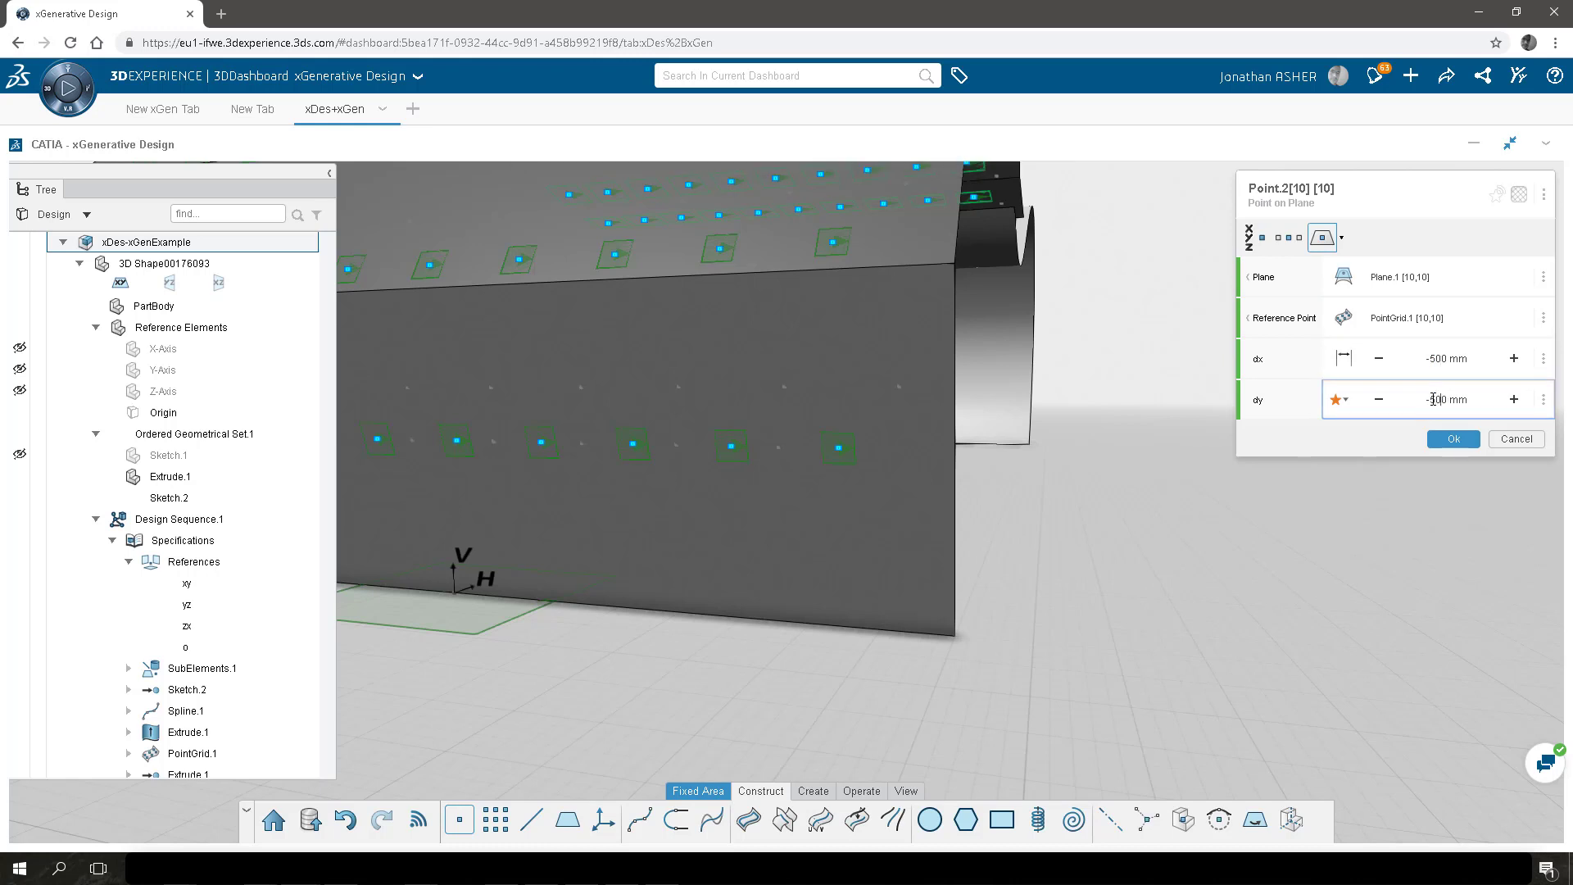
pyautogui.write('-500')
pyautogui.click(1454, 438)
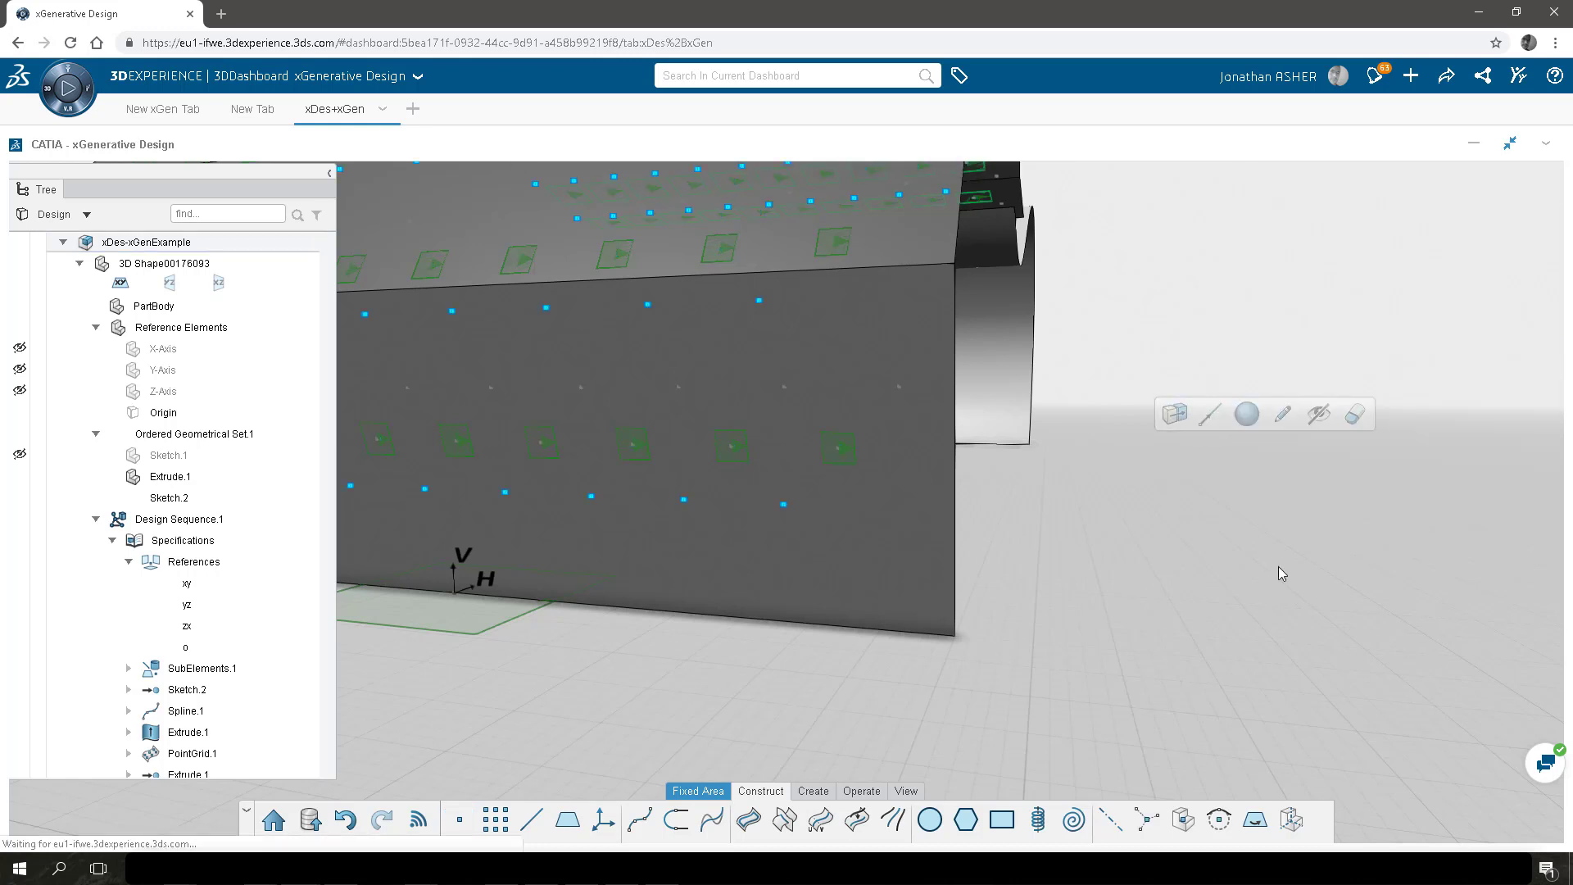
# Create two-point rectangles on all tangent planes, using the positive and negative offset points as opposite corners.
pyautogui.click(1003, 828)
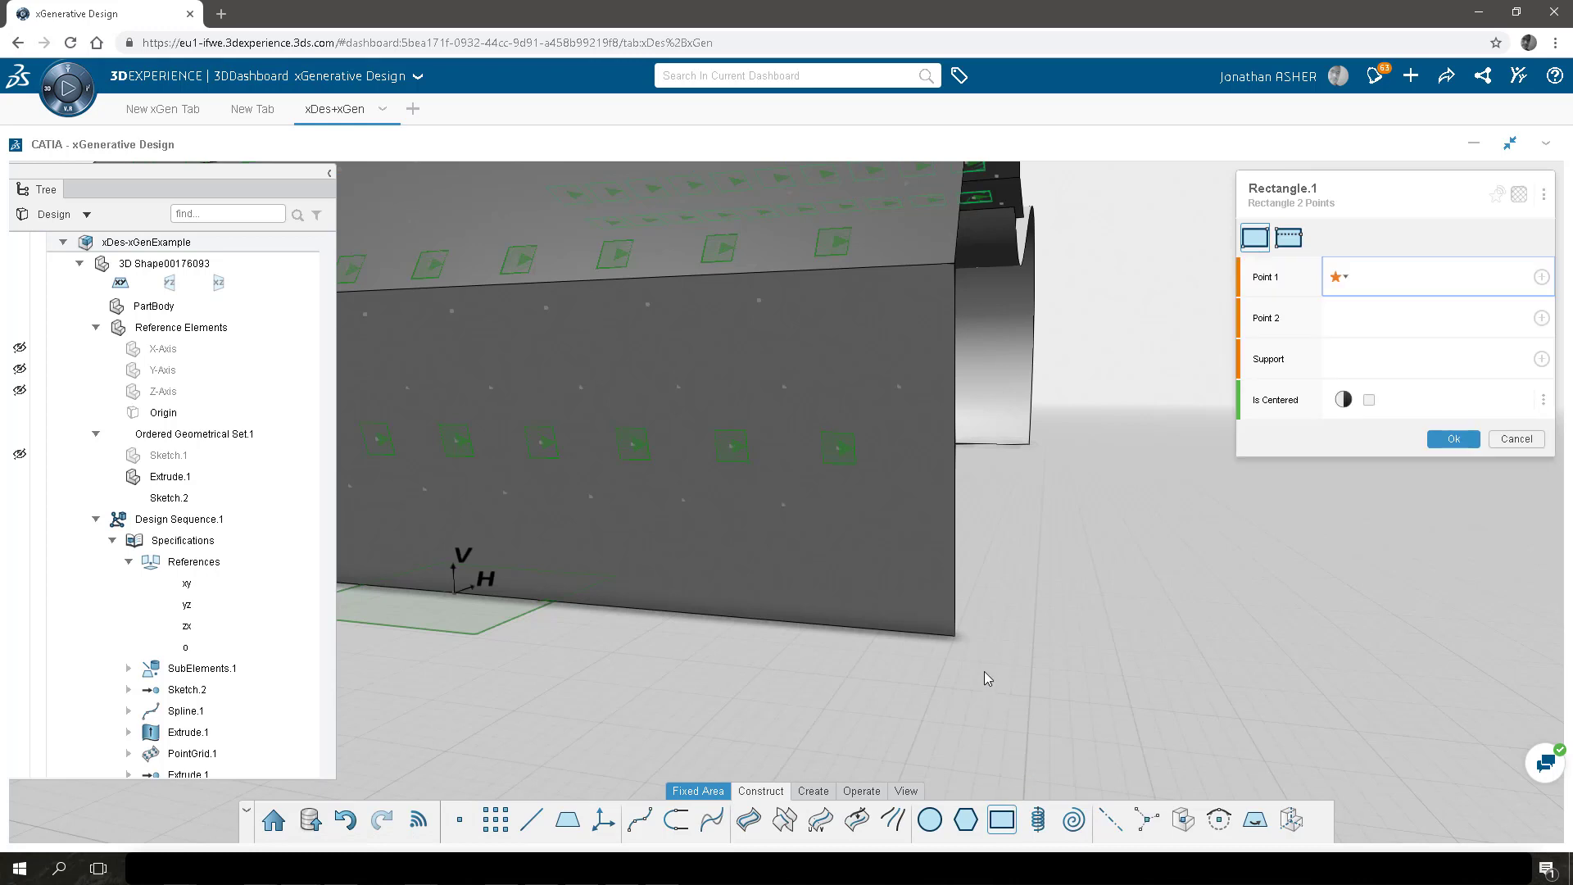
pyautogui.click(899, 387)
pyautogui.click(785, 508)
pyautogui.click(914, 459)
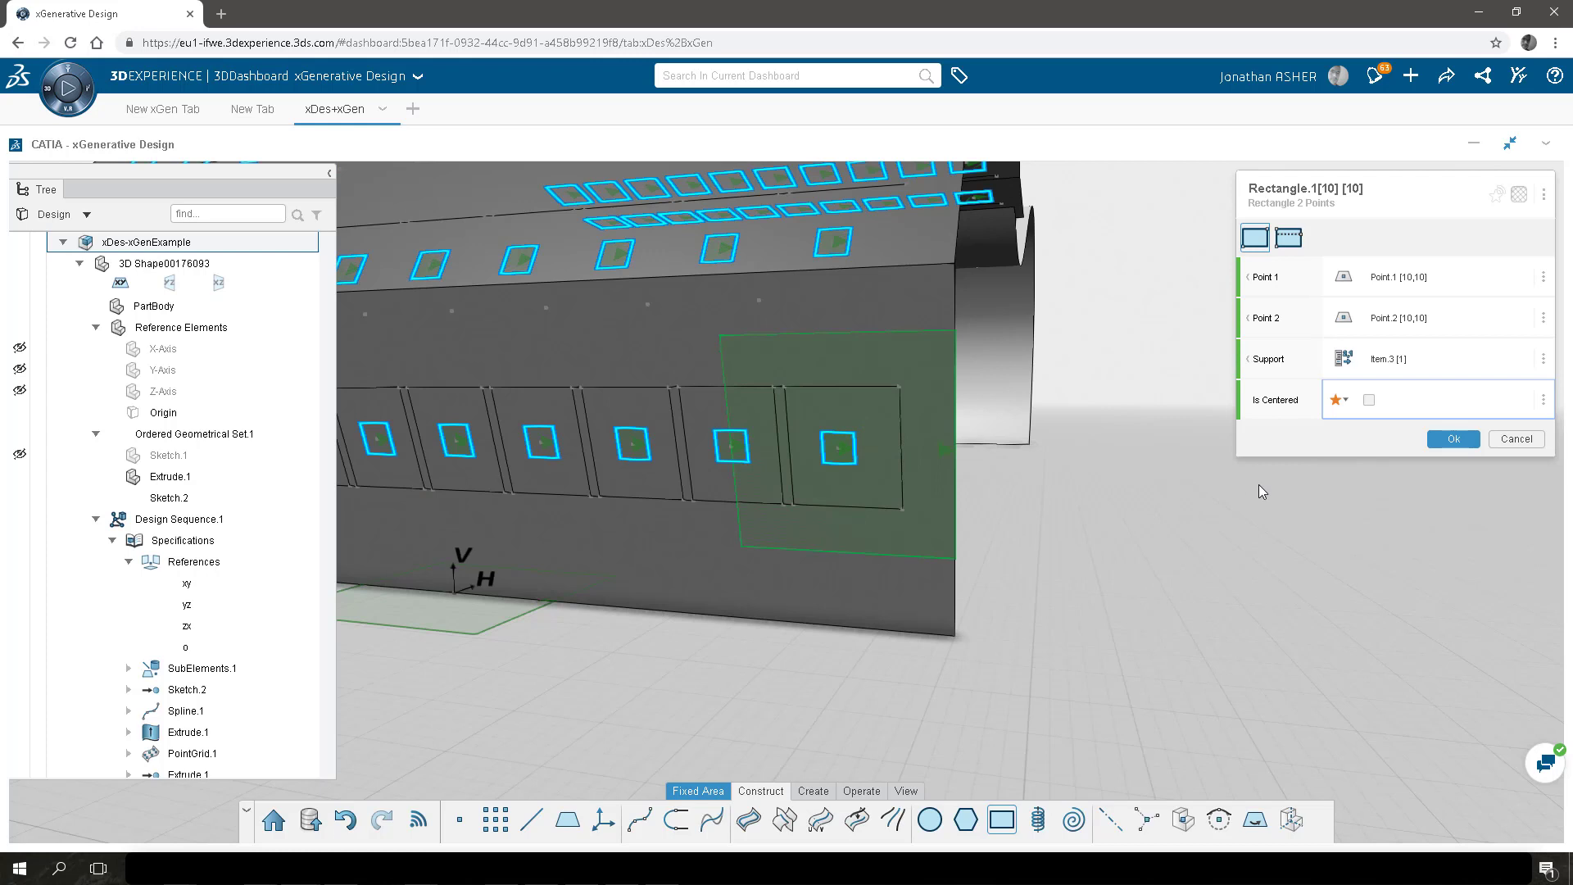
pyautogui.click(1454, 441)
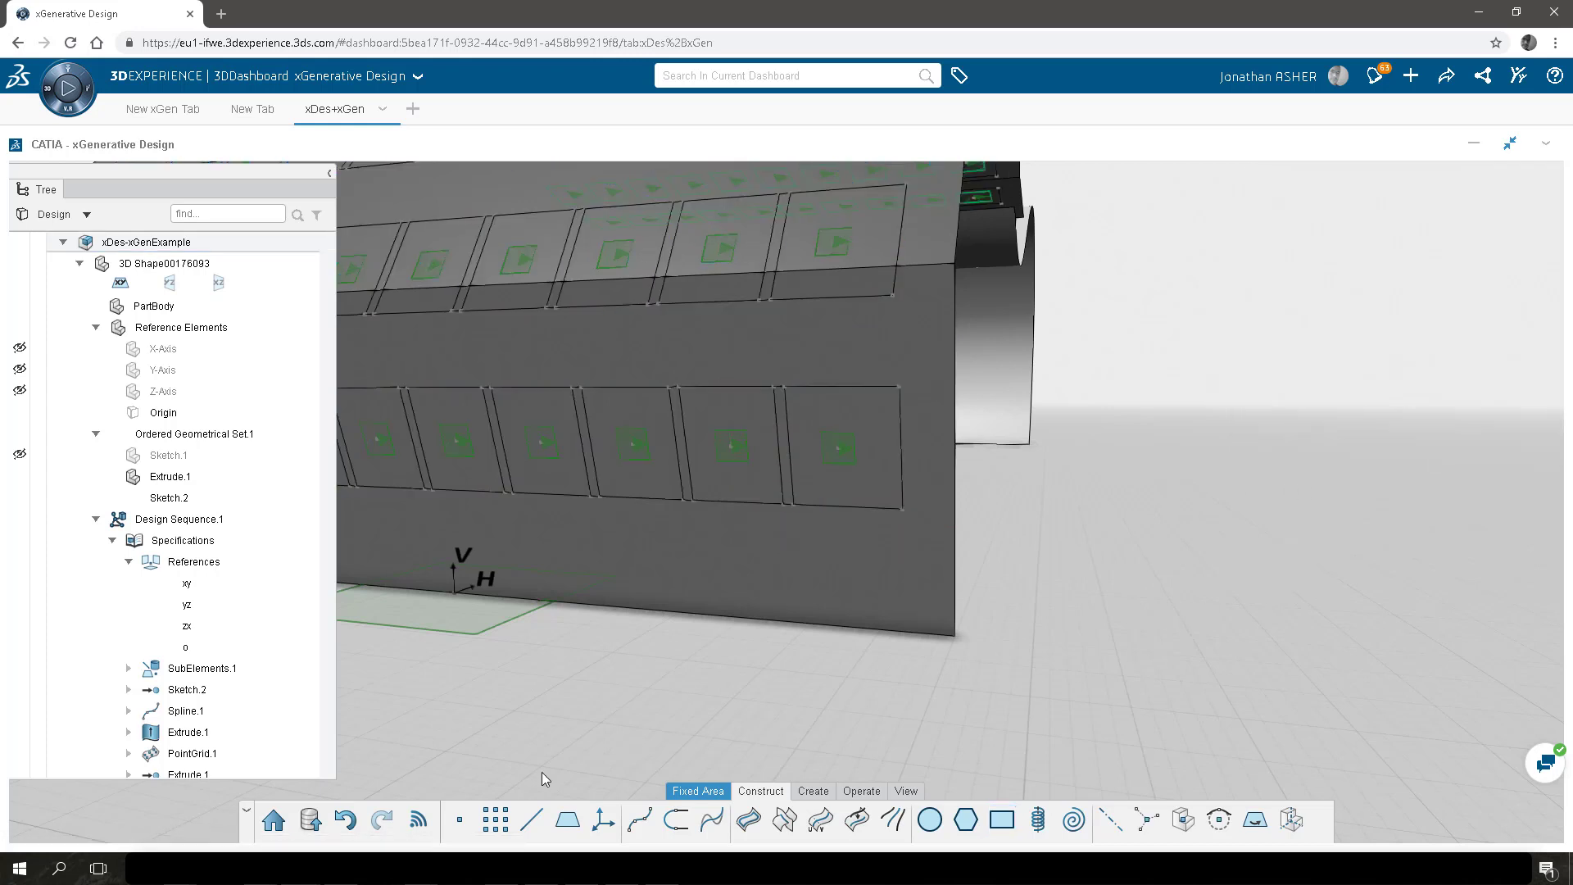
# Create a third set of points on the tangent planes, referenced to the grid points, with dx 100 mm and dy 0 mm.
pyautogui.click(462, 822)
pyautogui.click(1343, 240)
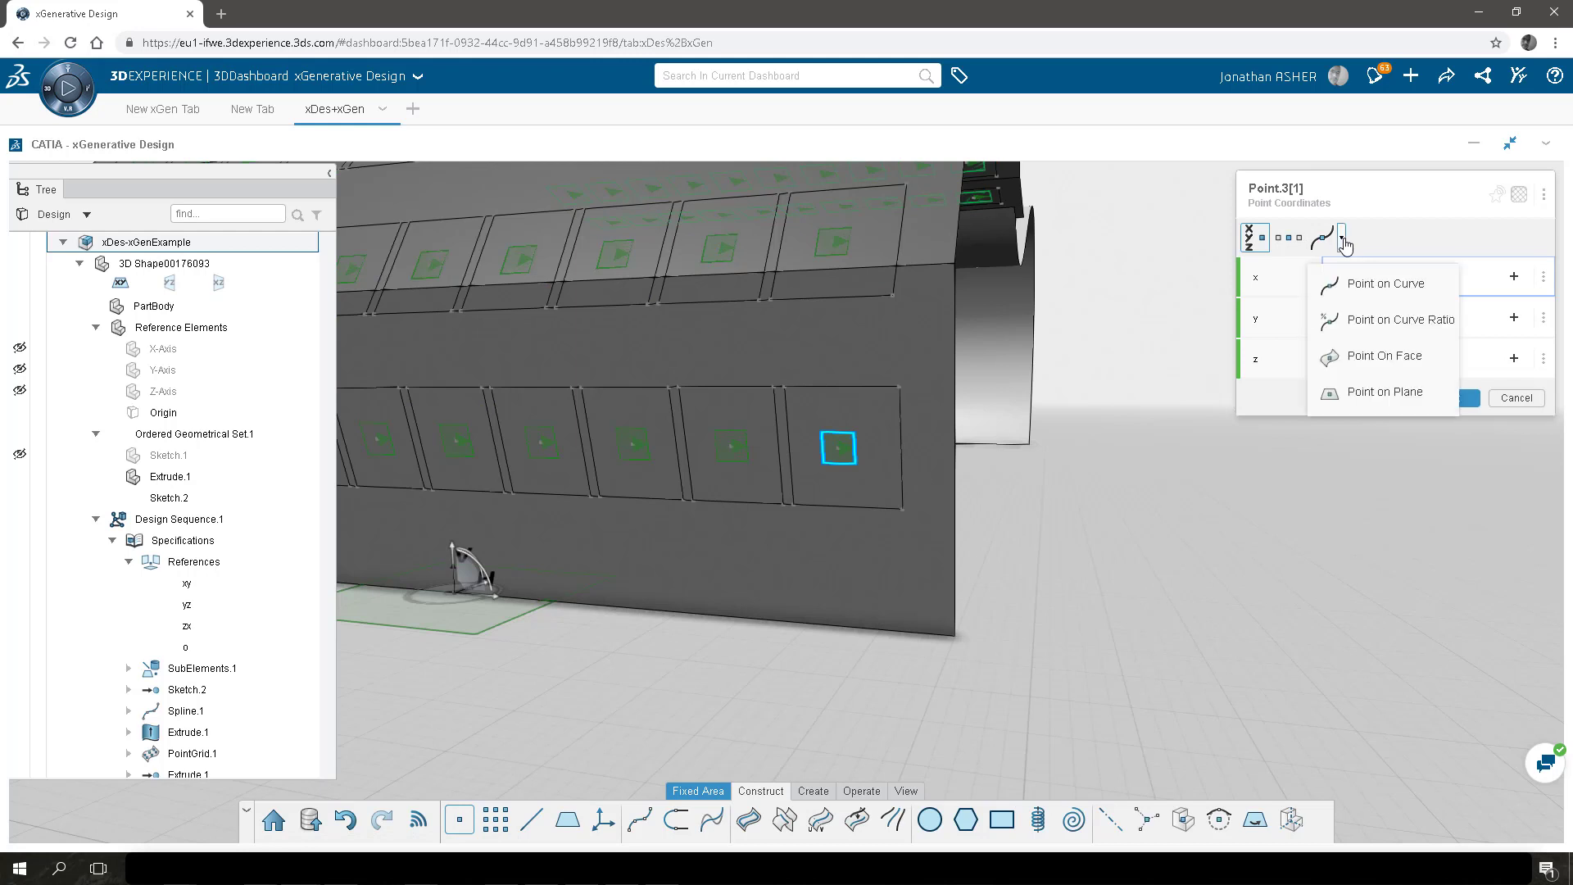
pyautogui.click(1358, 393)
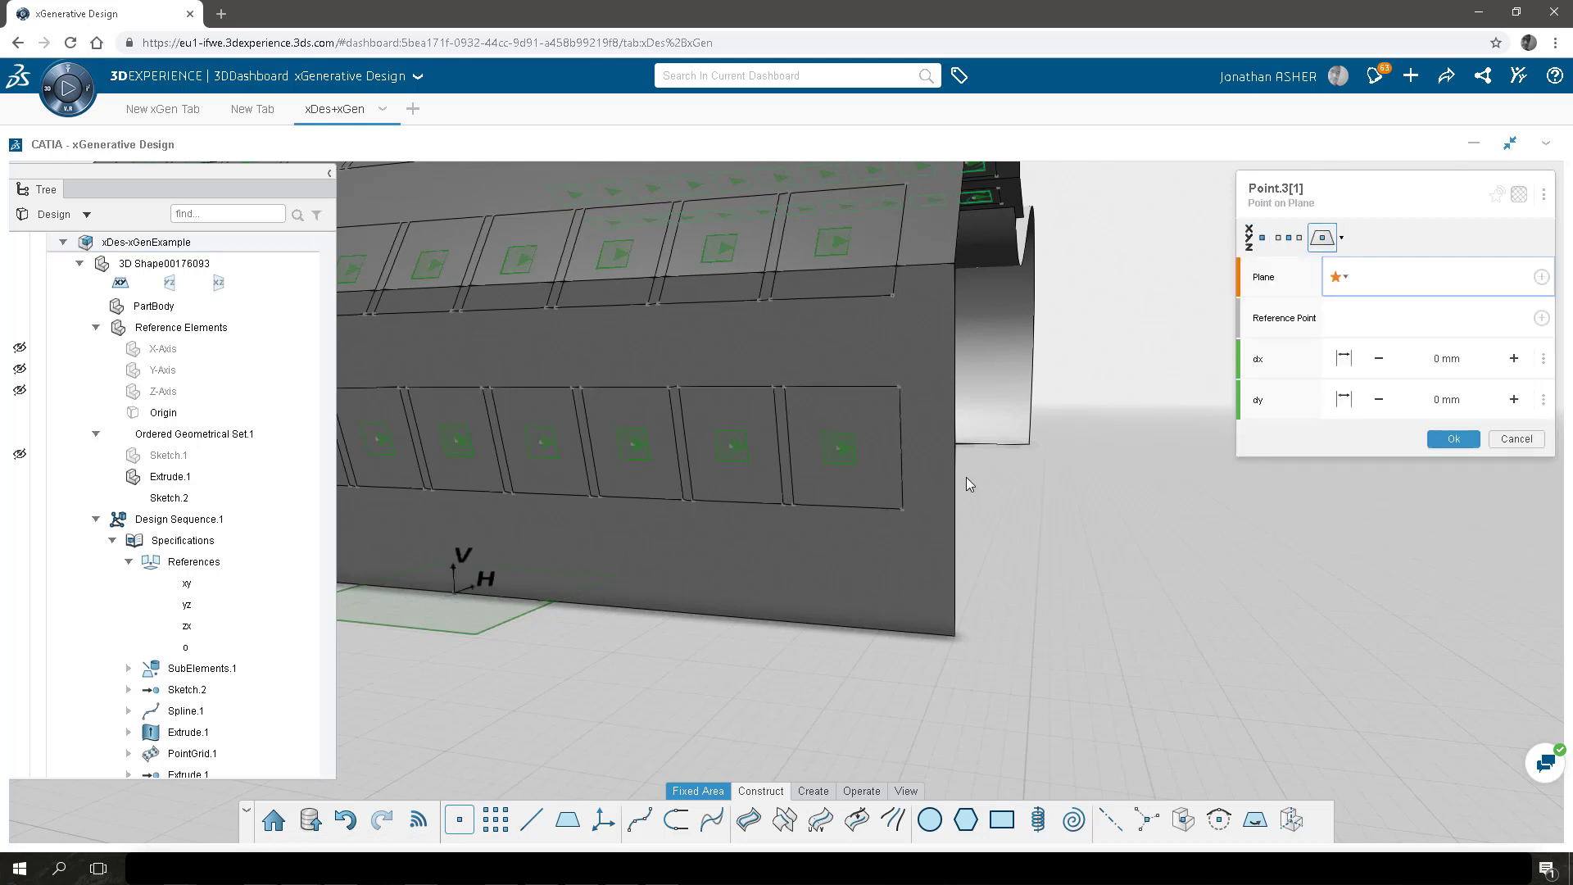
pyautogui.click(844, 459)
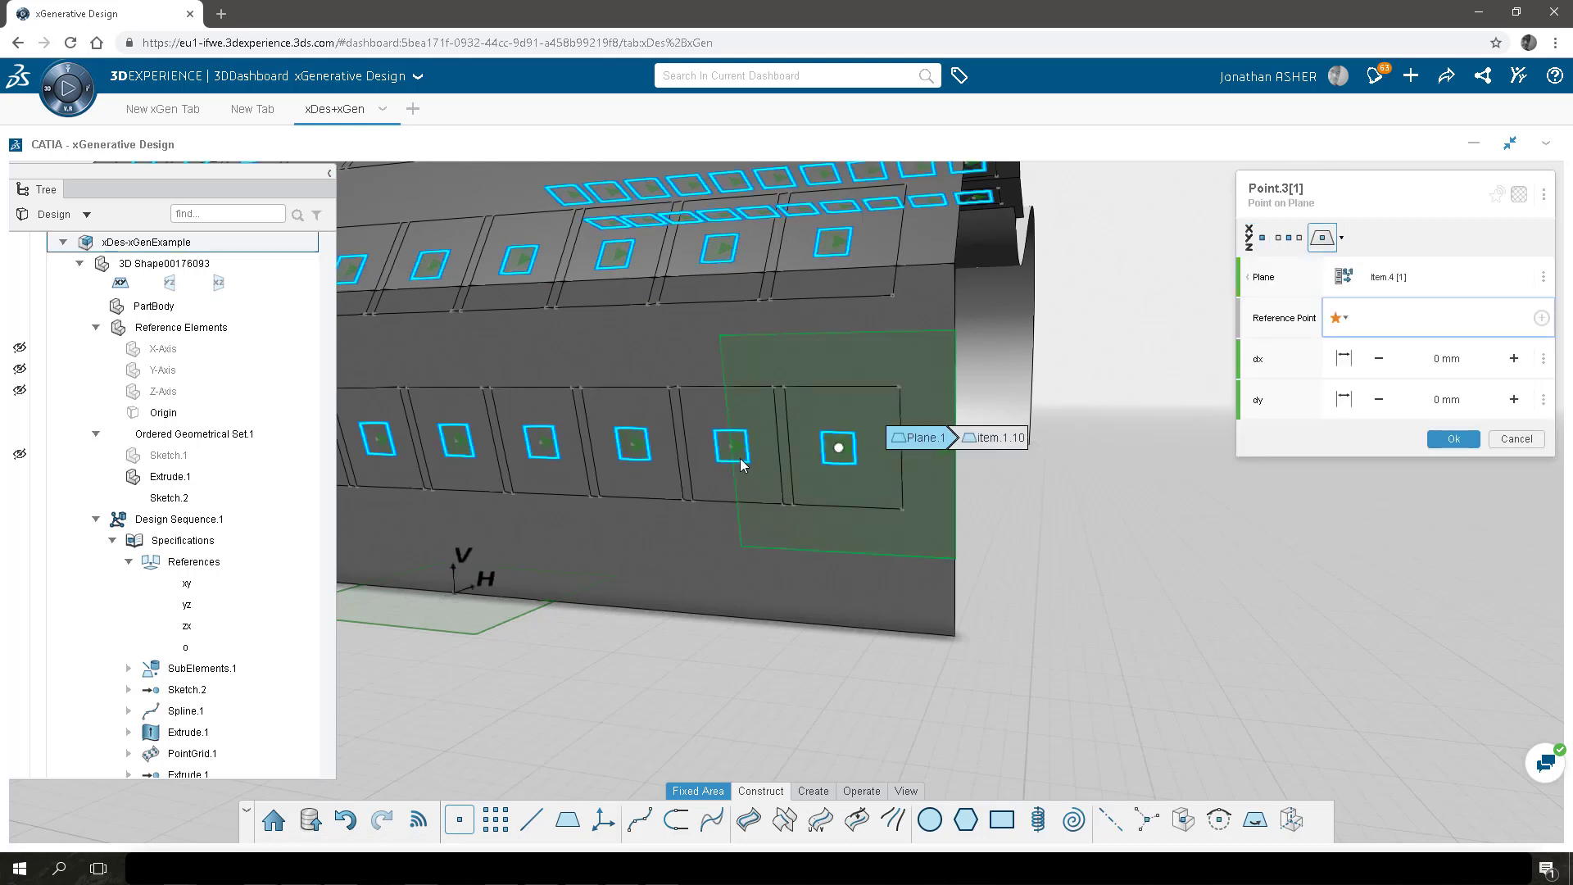
pyautogui.click(734, 447)
pyautogui.click(1433, 399)
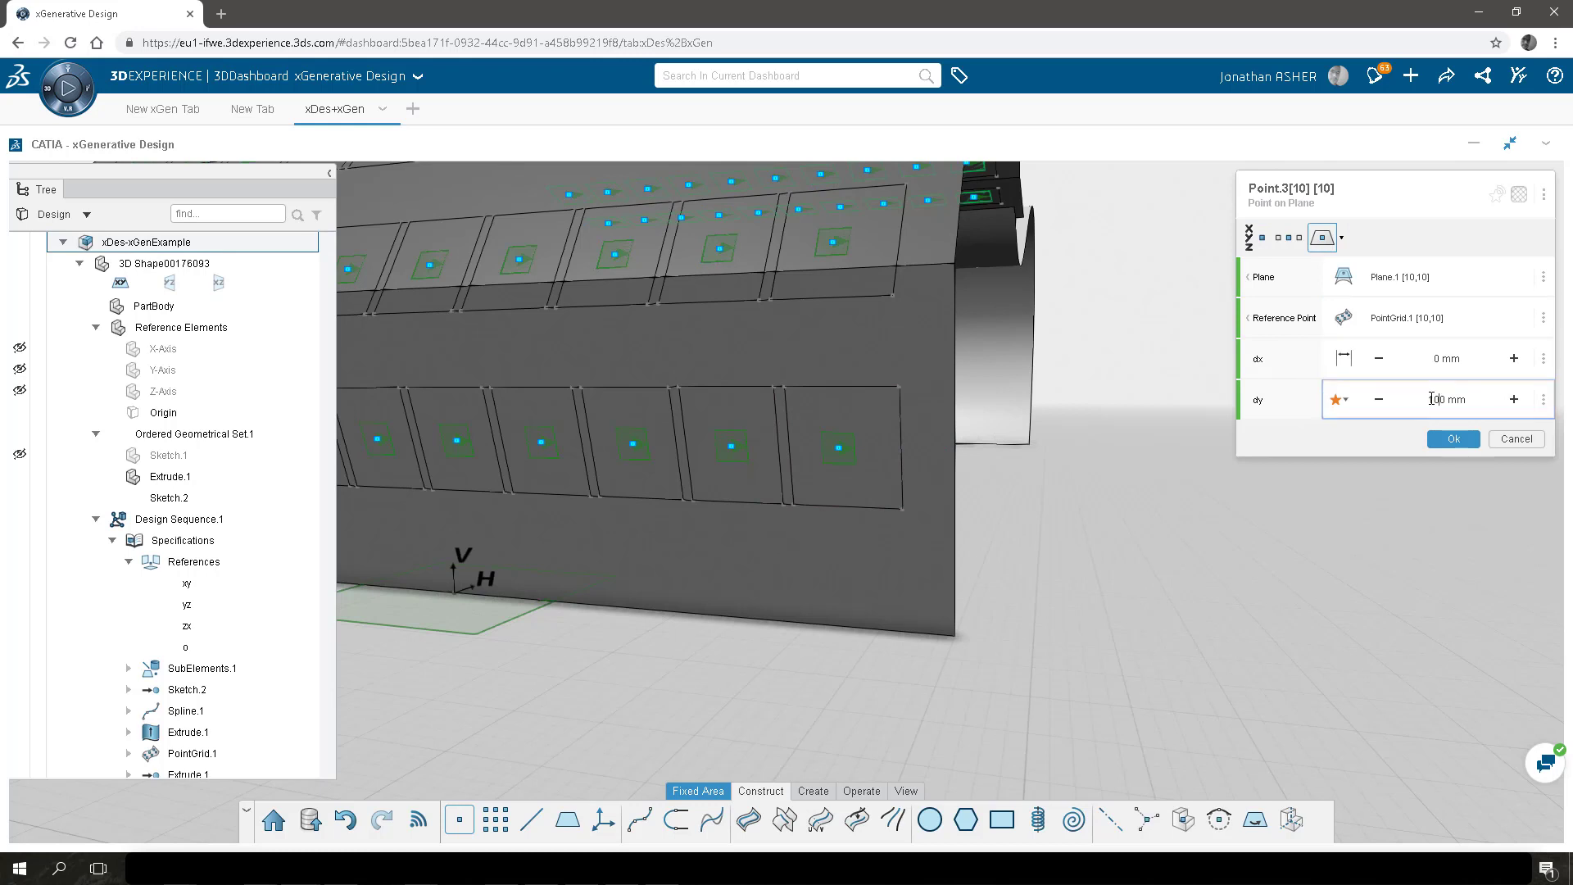
pyautogui.click(1433, 363)
pyautogui.click(1436, 399)
pyautogui.click(1433, 358)
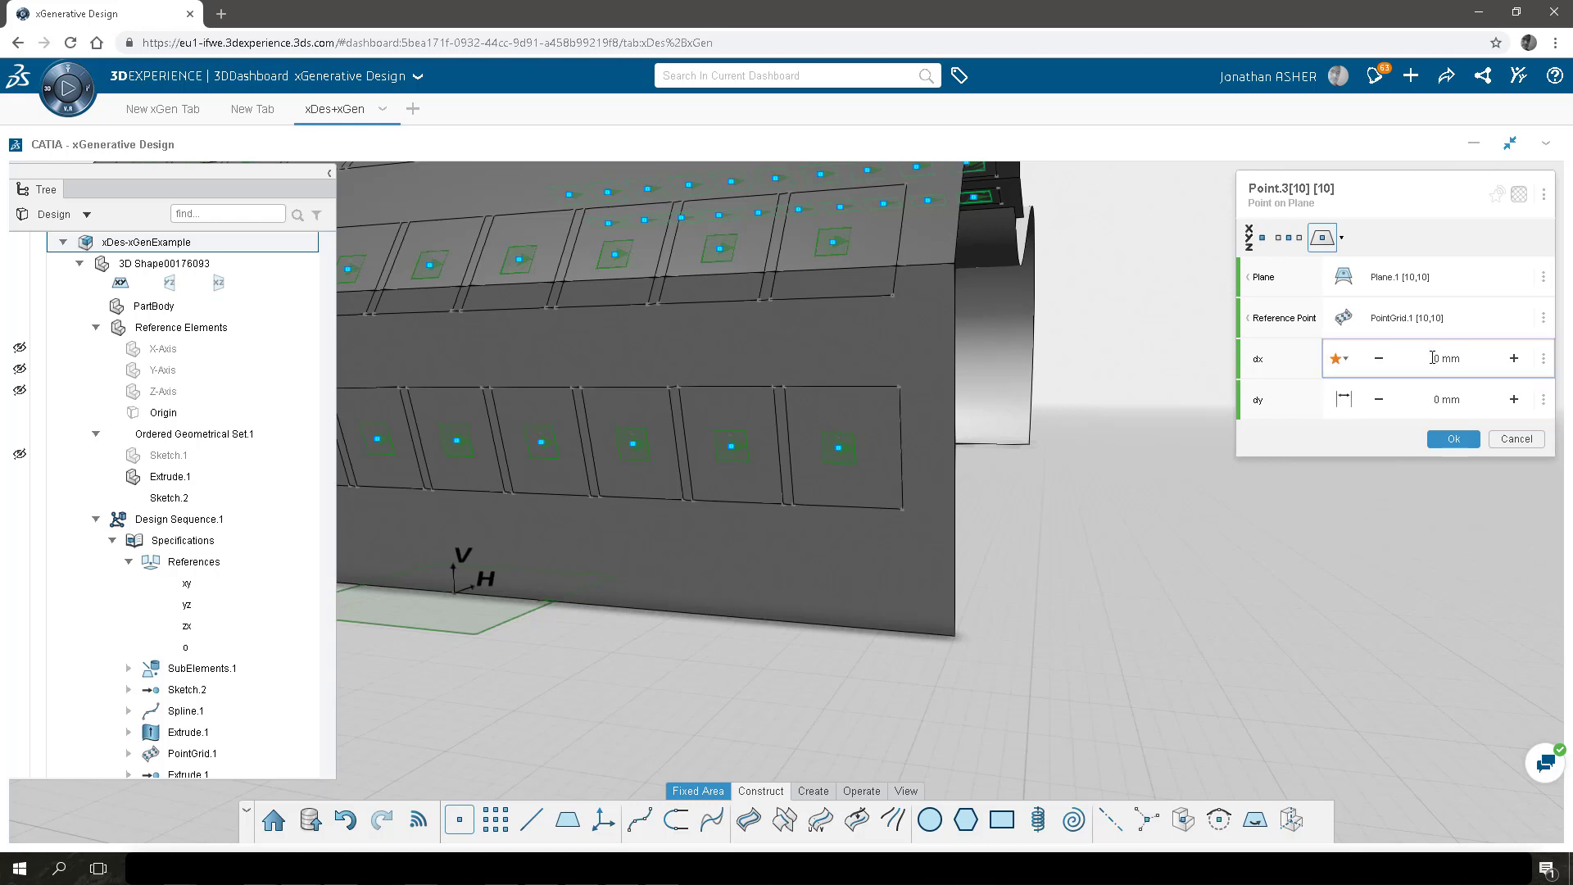
pyautogui.click(1437, 399)
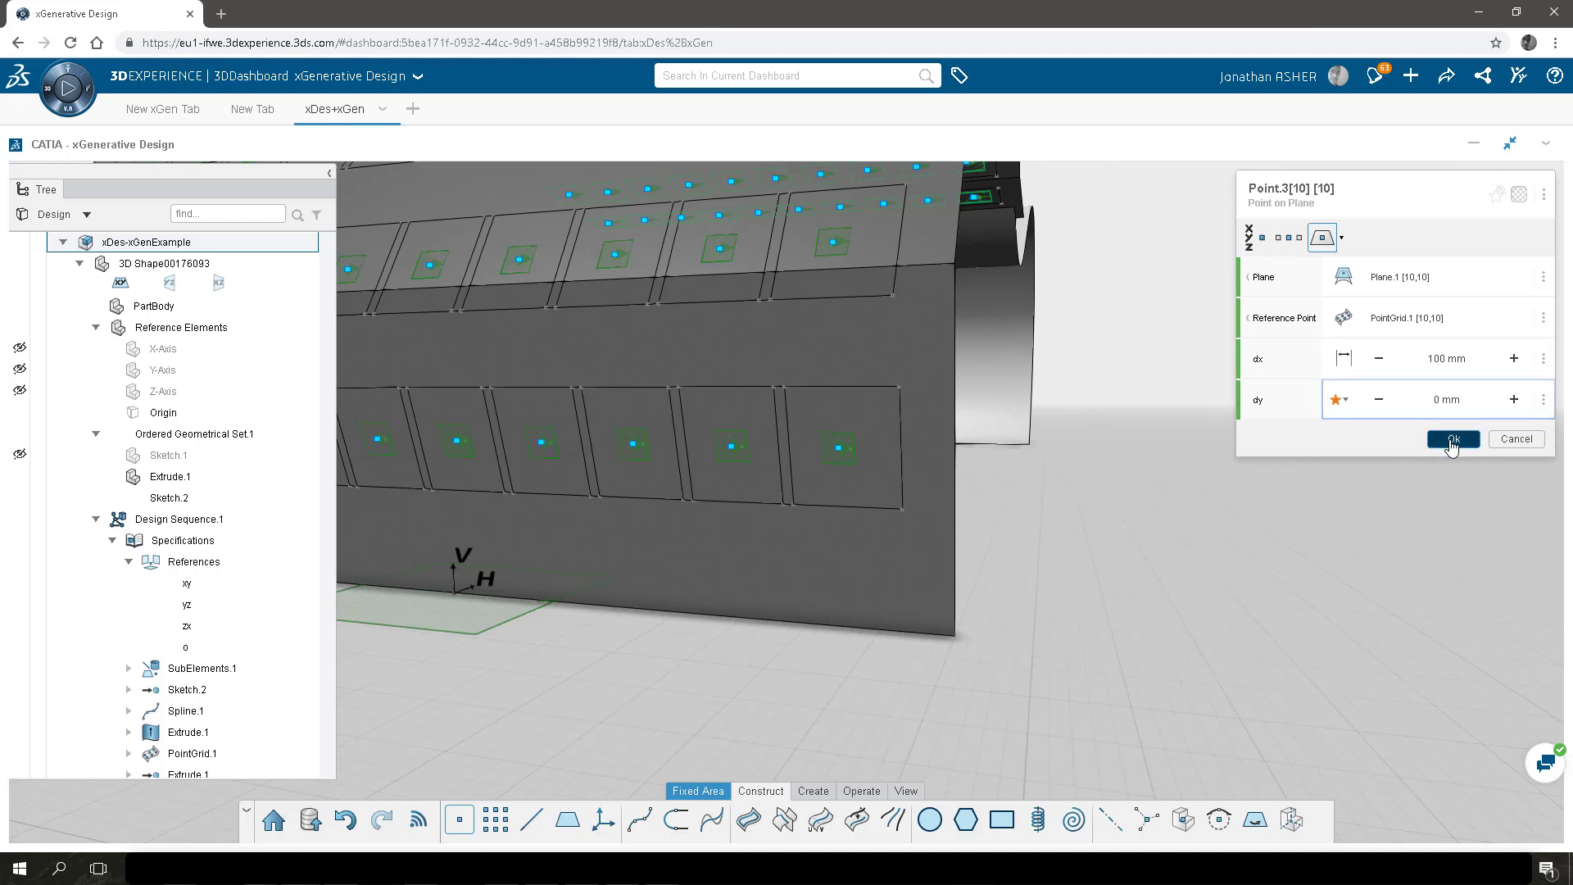
pyautogui.click(1454, 438)
# Create point-to-point lines from the grid points to the points offset 100 mm in dx.
pyautogui.click(532, 820)
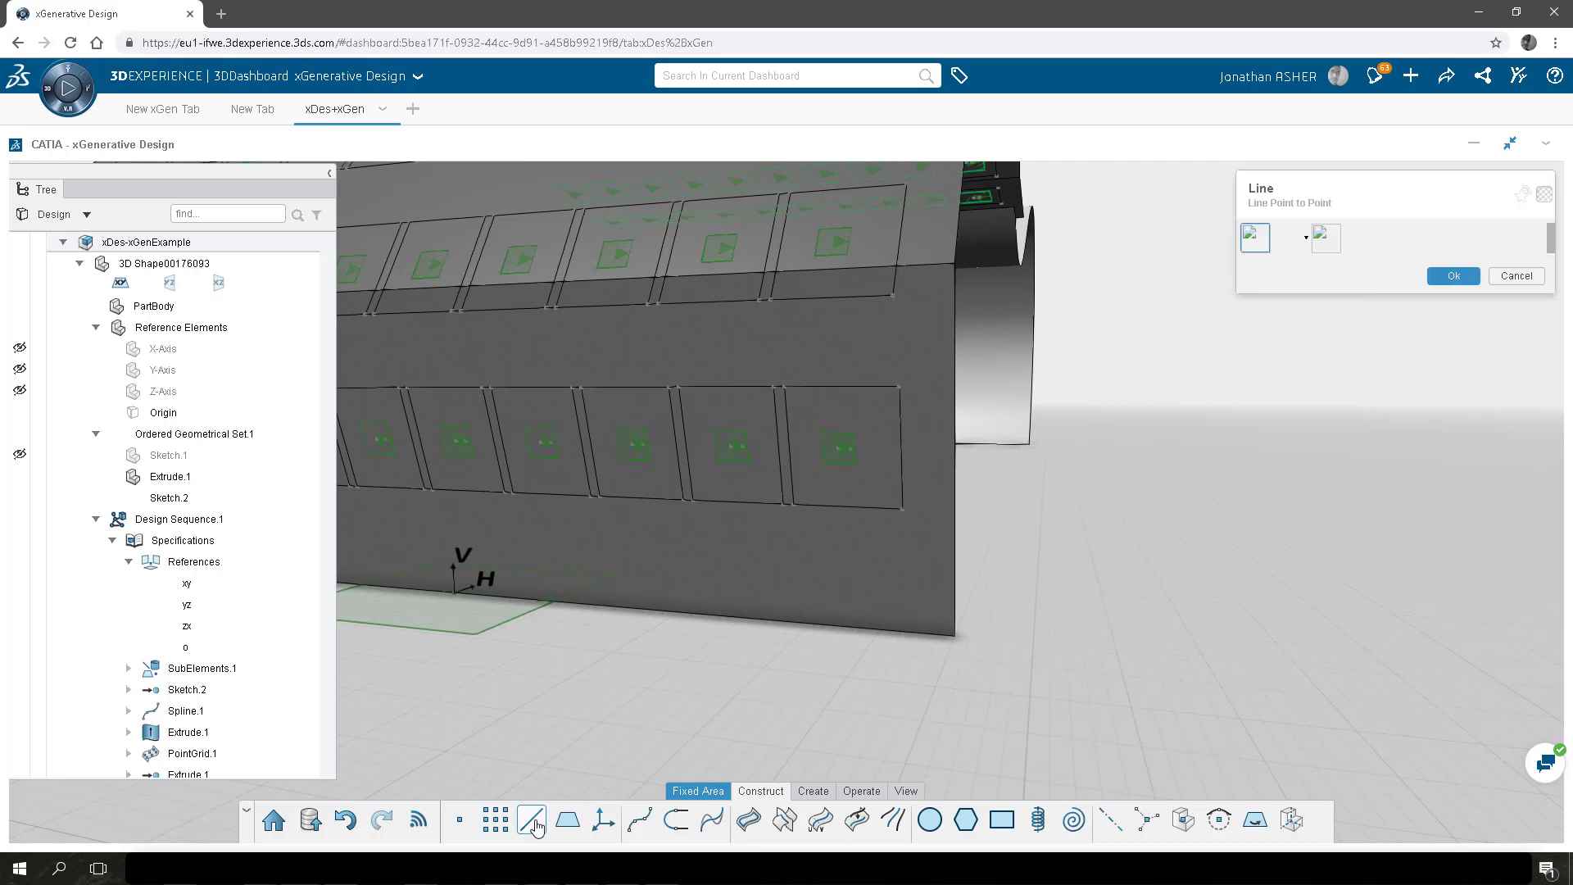
pyautogui.click(730, 449)
pyautogui.click(744, 445)
pyautogui.click(1453, 479)
# Rotate the panel rectangles about the short lines through their centres, with an angle of -10 deg.
pyautogui.click(862, 792)
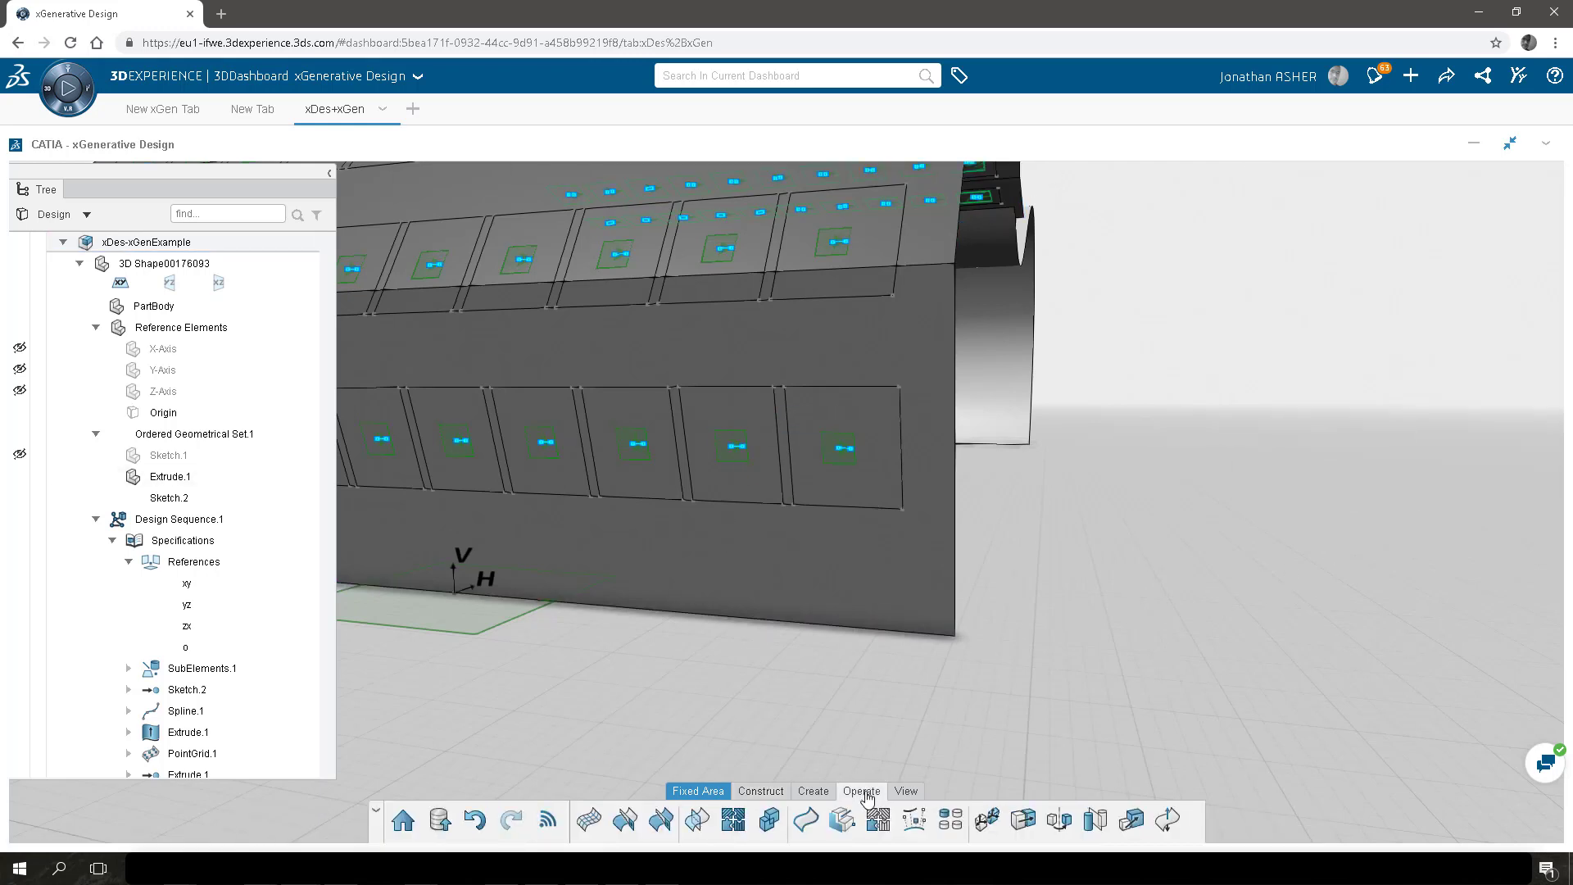
pyautogui.click(1060, 822)
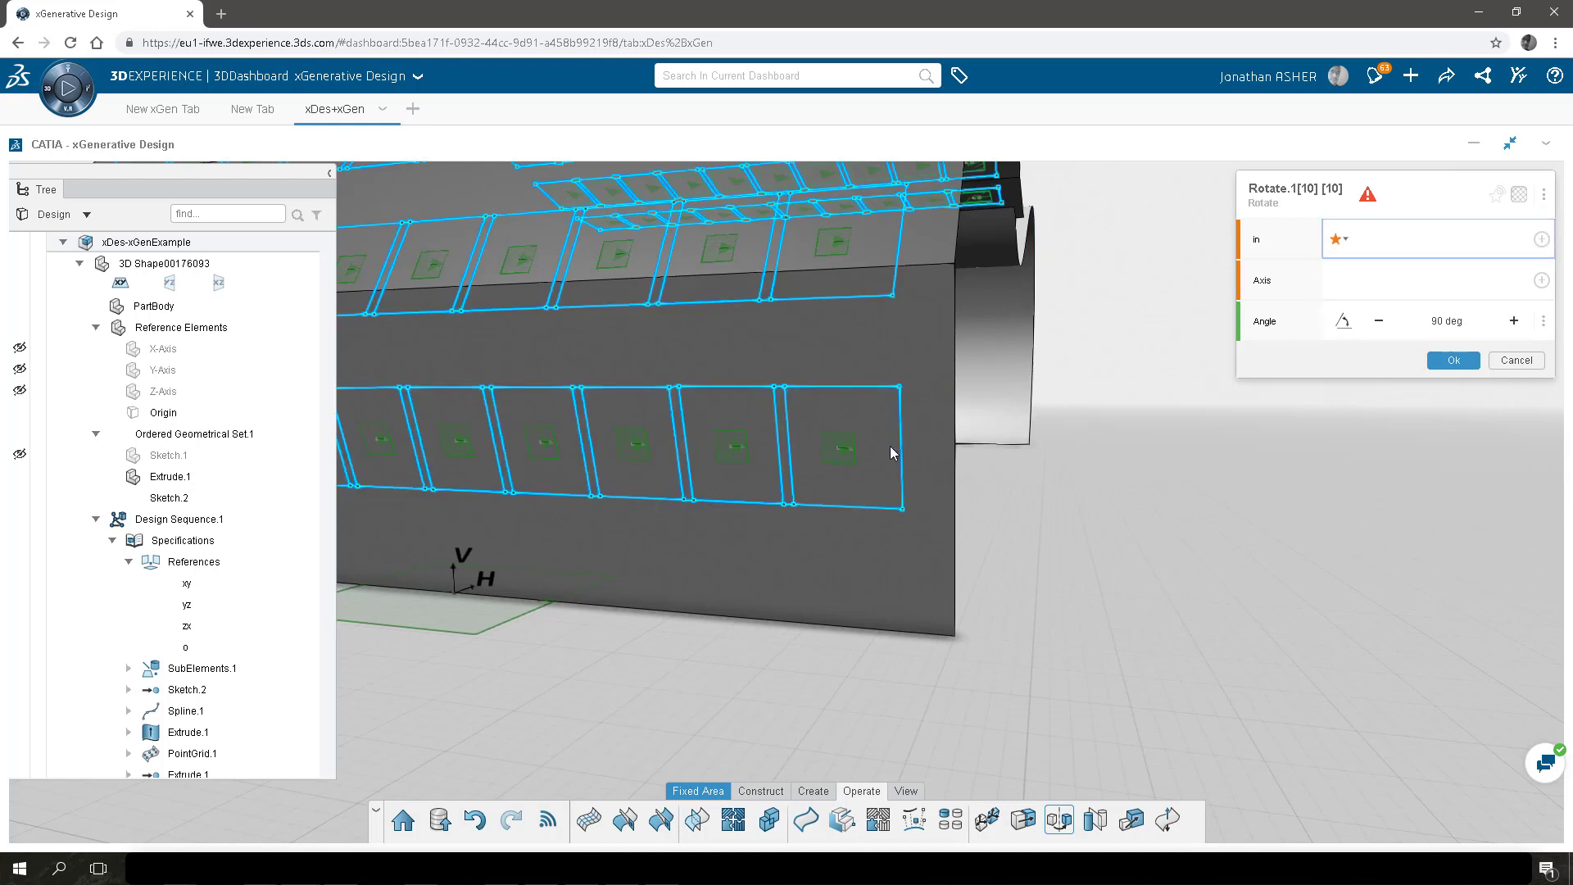
pyautogui.click(902, 450)
pyautogui.click(844, 448)
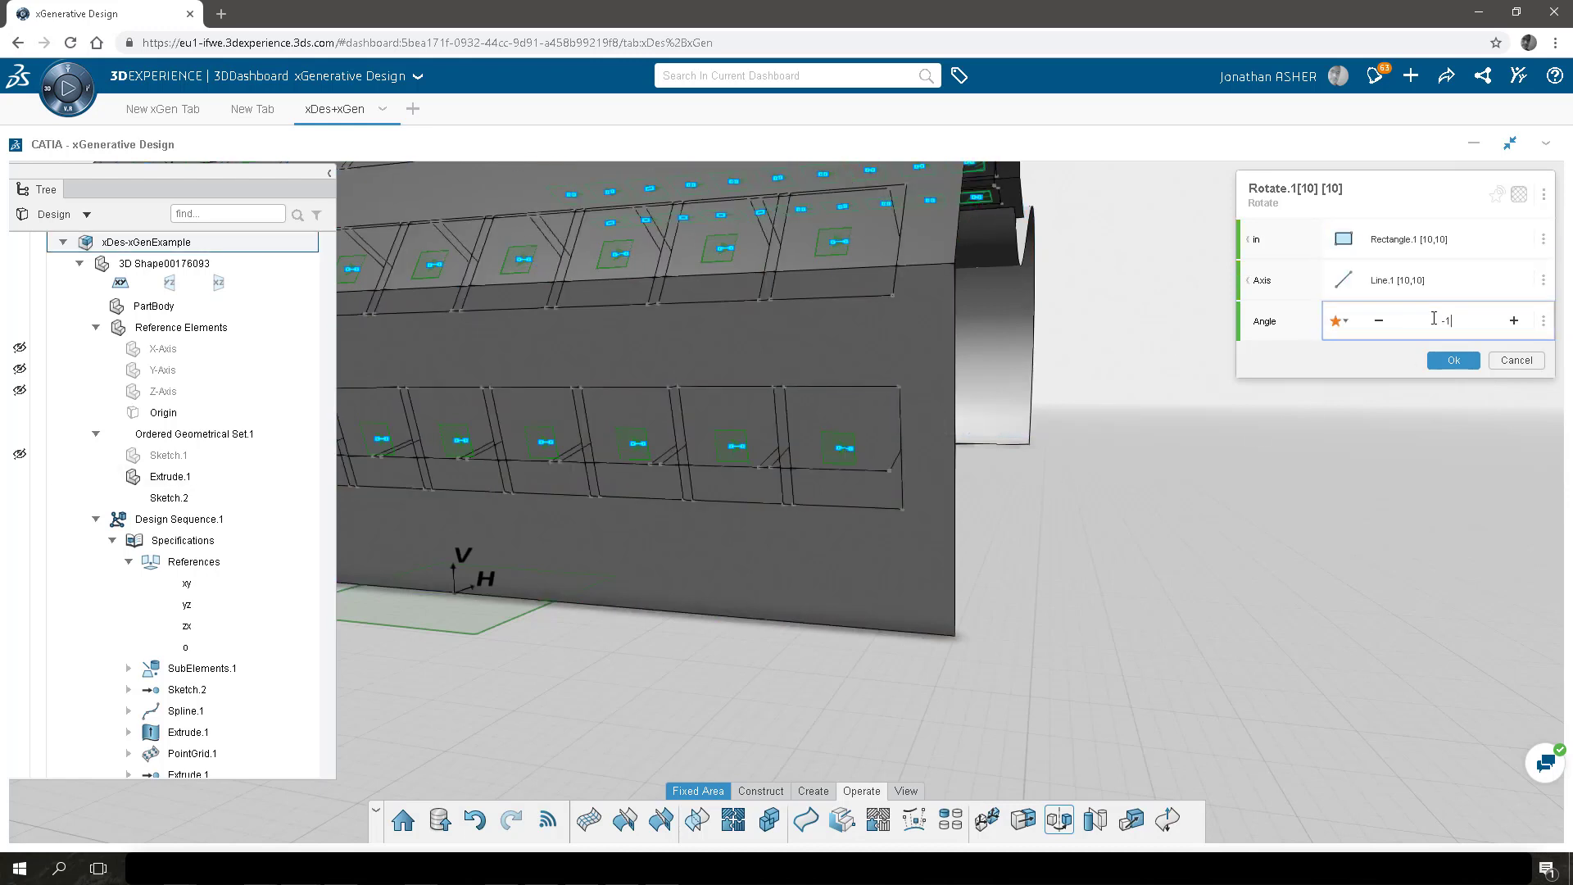
pyautogui.press('Return')
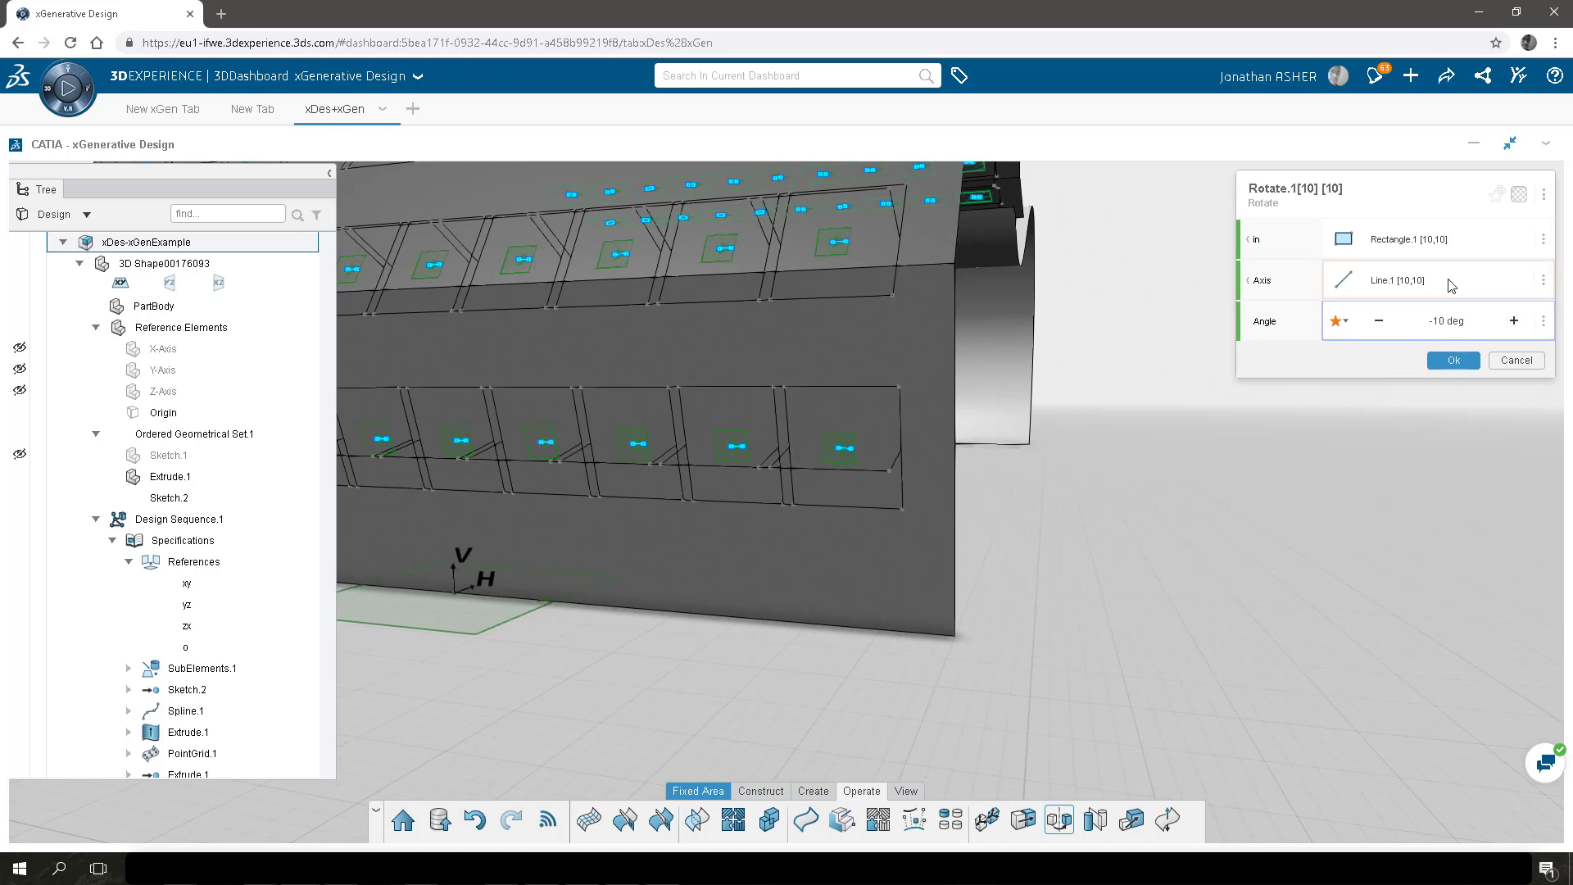
# Drive the rotation angle with a parameter named PANEL_ROTATION_ANGLE, value -10 deg and minimum -180 deg, and complete the rotation.
pyautogui.click(1544, 322)
pyautogui.click(1387, 351)
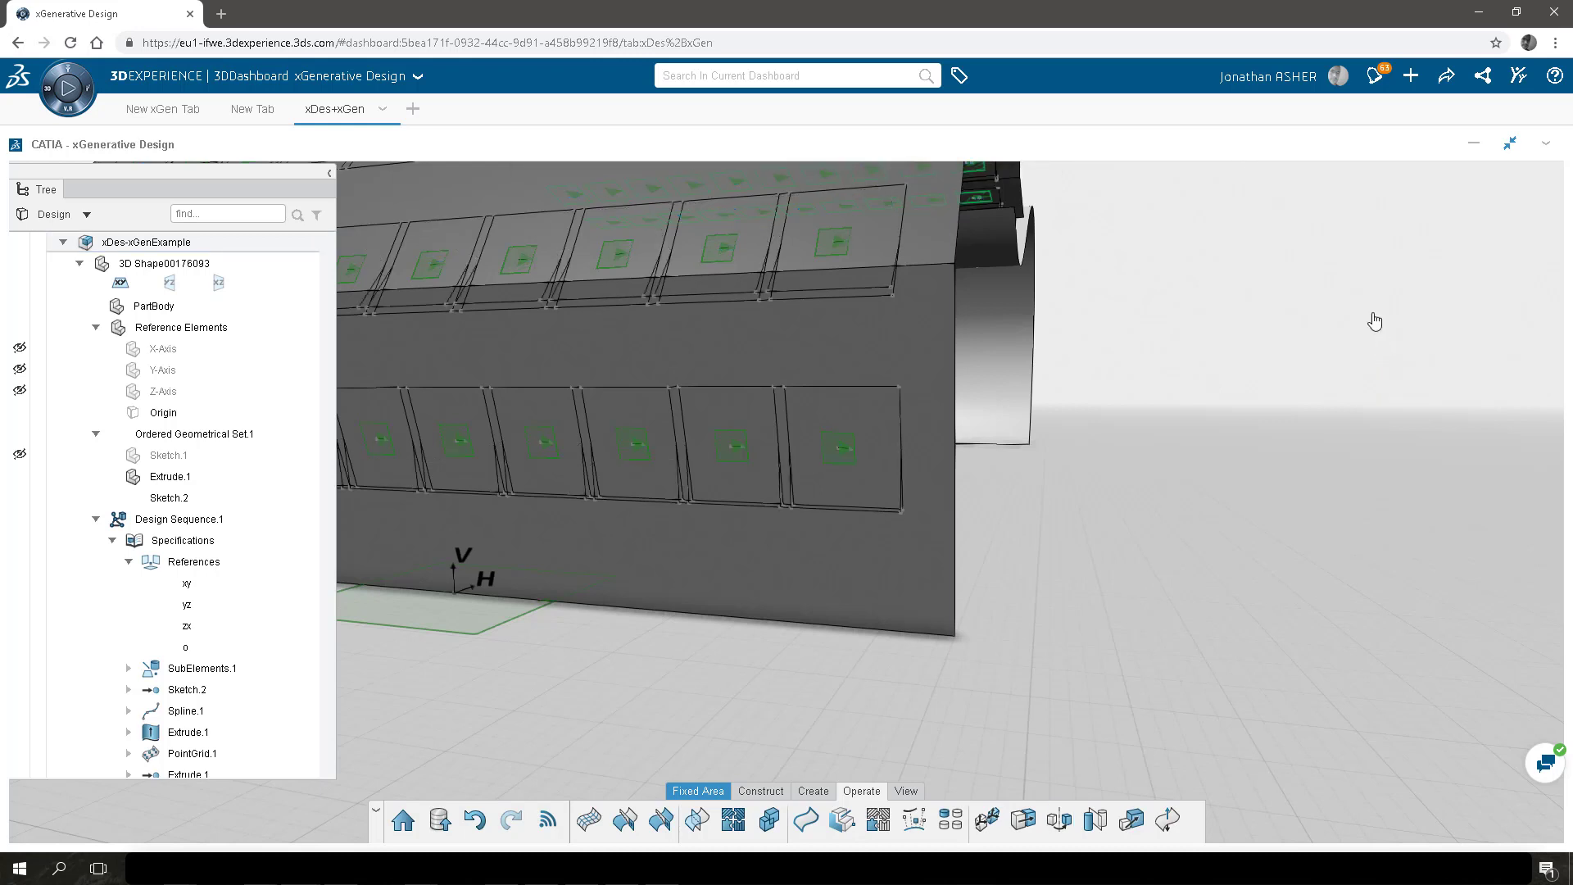
pyautogui.click(1433, 277)
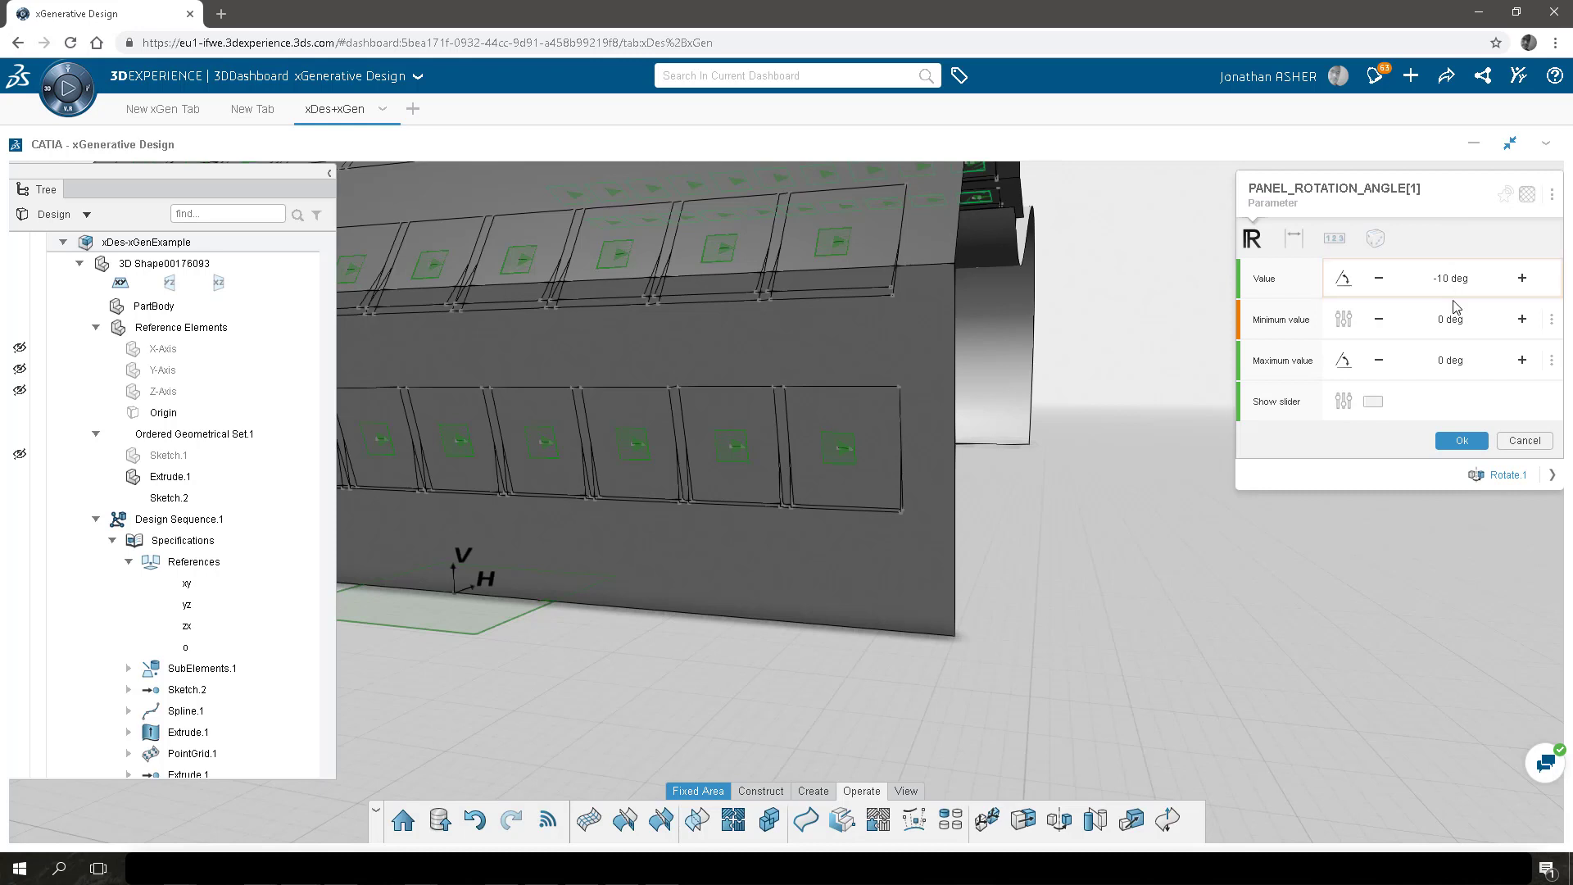
pyautogui.click(1426, 317)
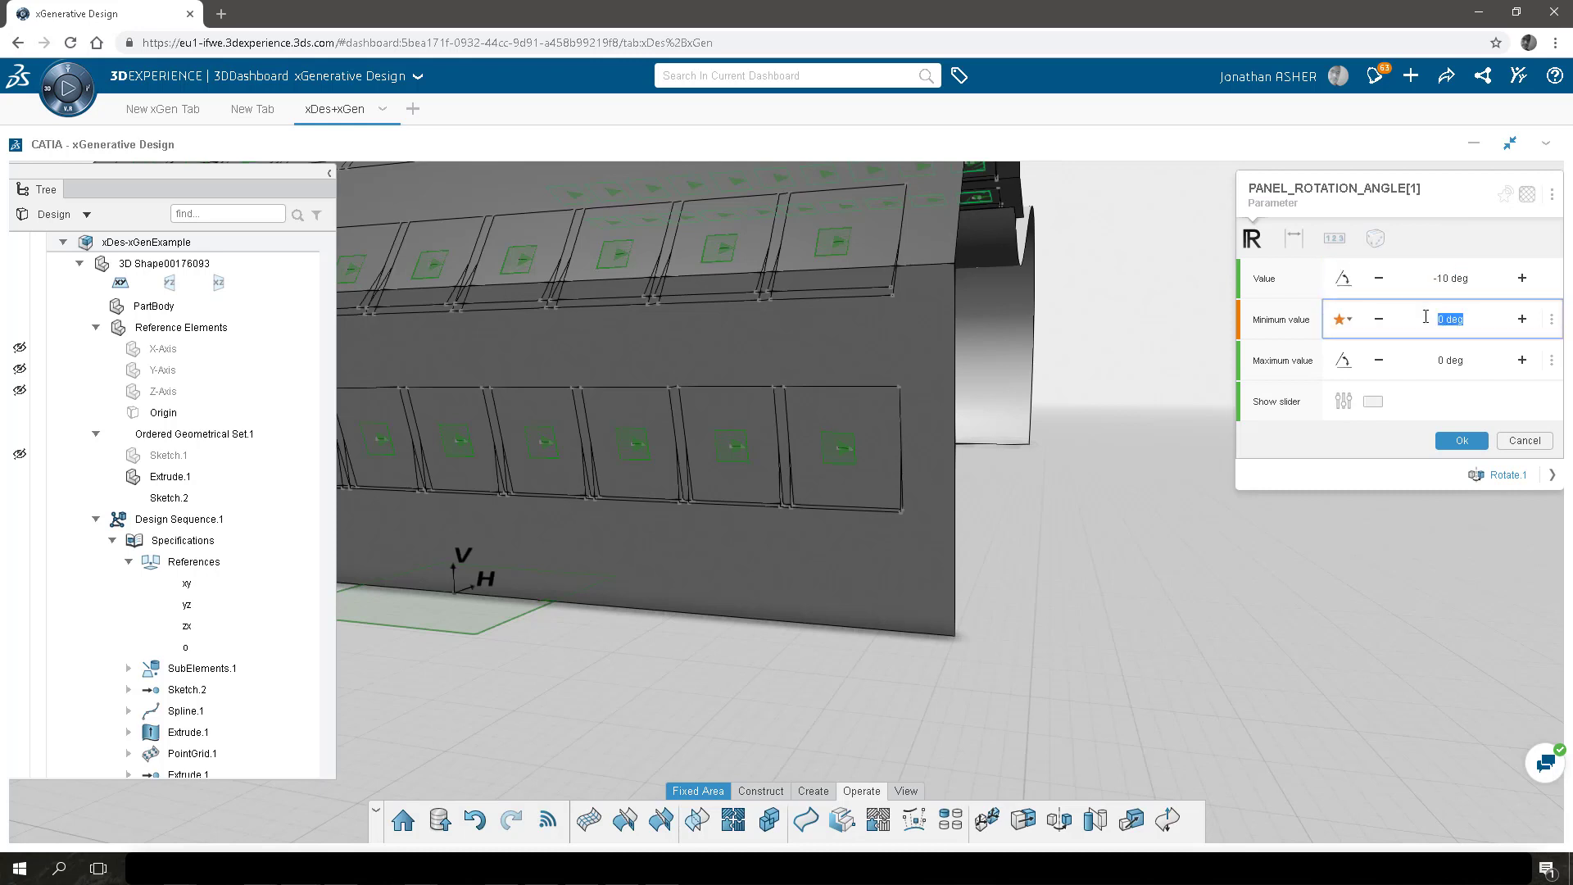
pyautogui.click(1429, 361)
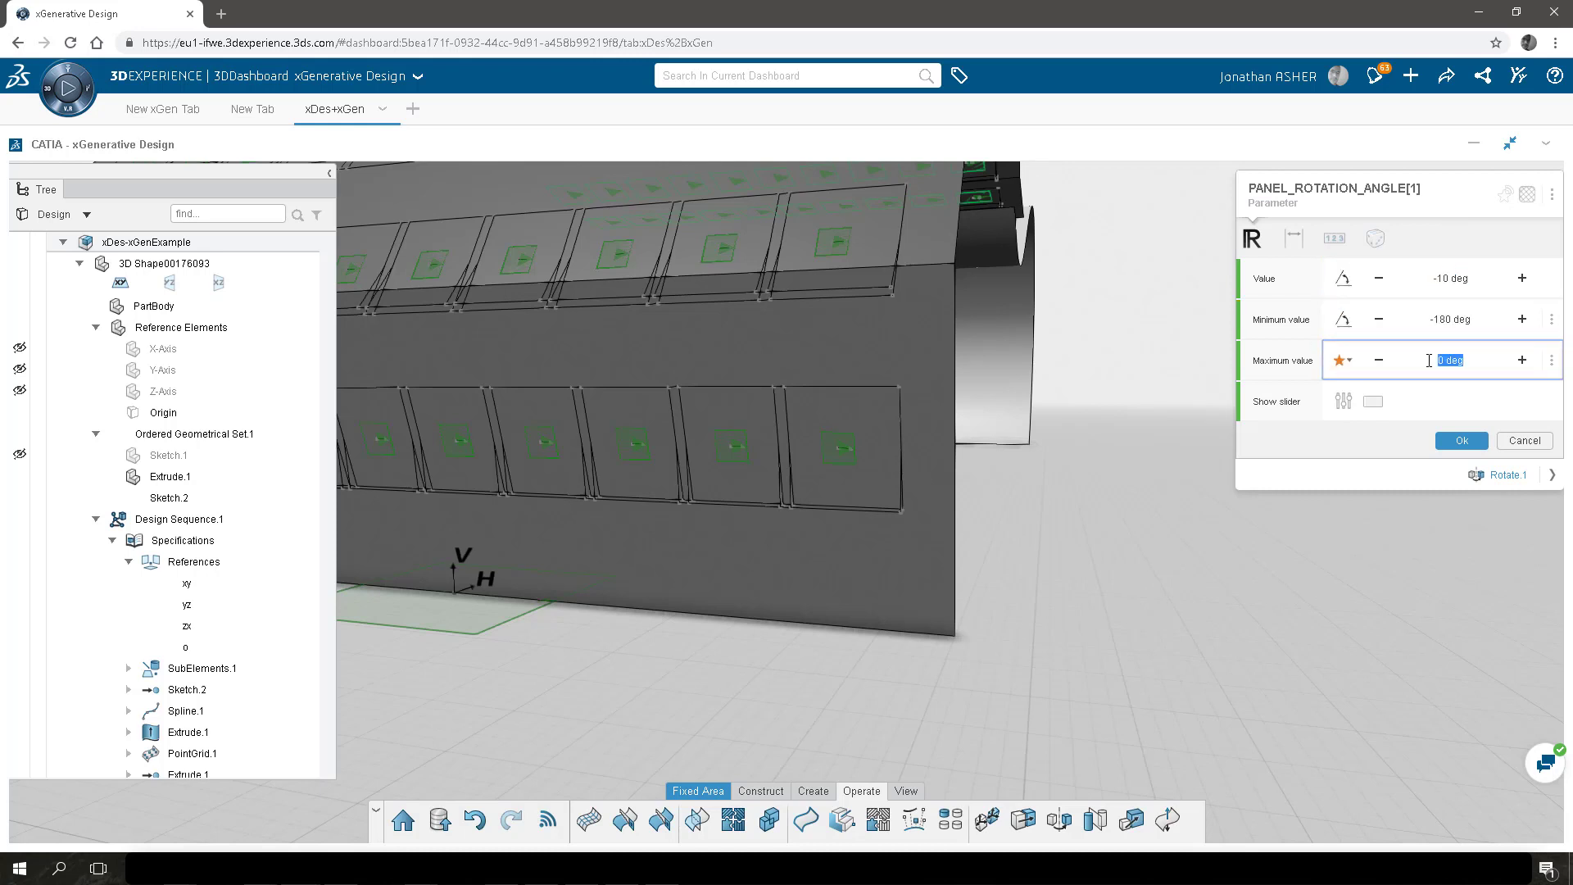
pyautogui.press('Return')
pyautogui.click(1501, 477)
pyautogui.click(1452, 362)
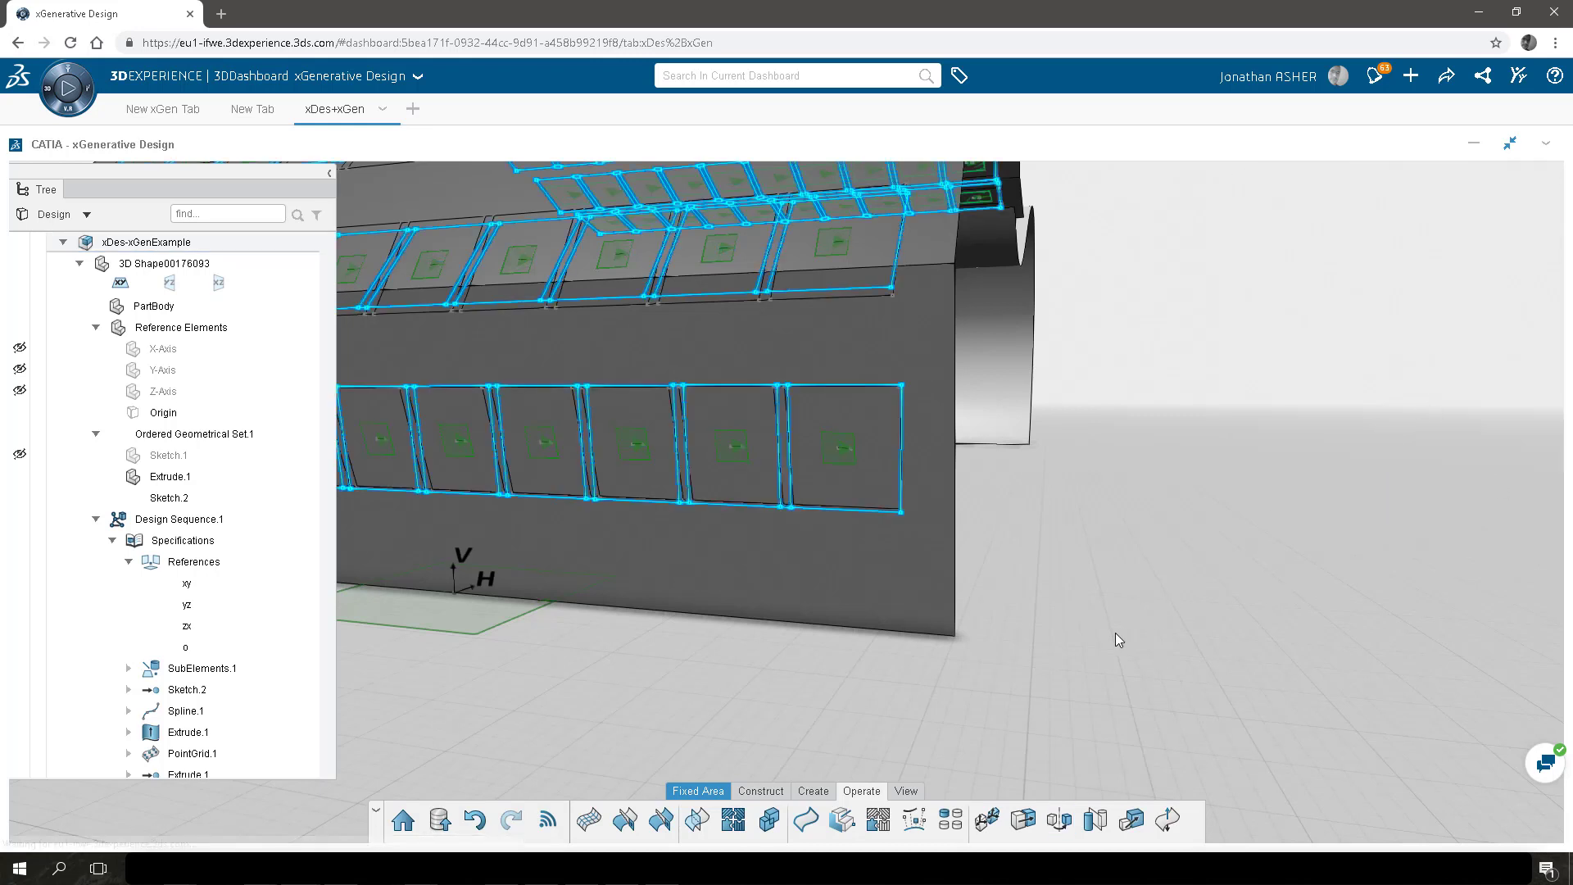
# Fill the rotated rectangles with surfaces and name the fill PANEL_SURFACES.
pyautogui.click(814, 791)
pyautogui.click(840, 822)
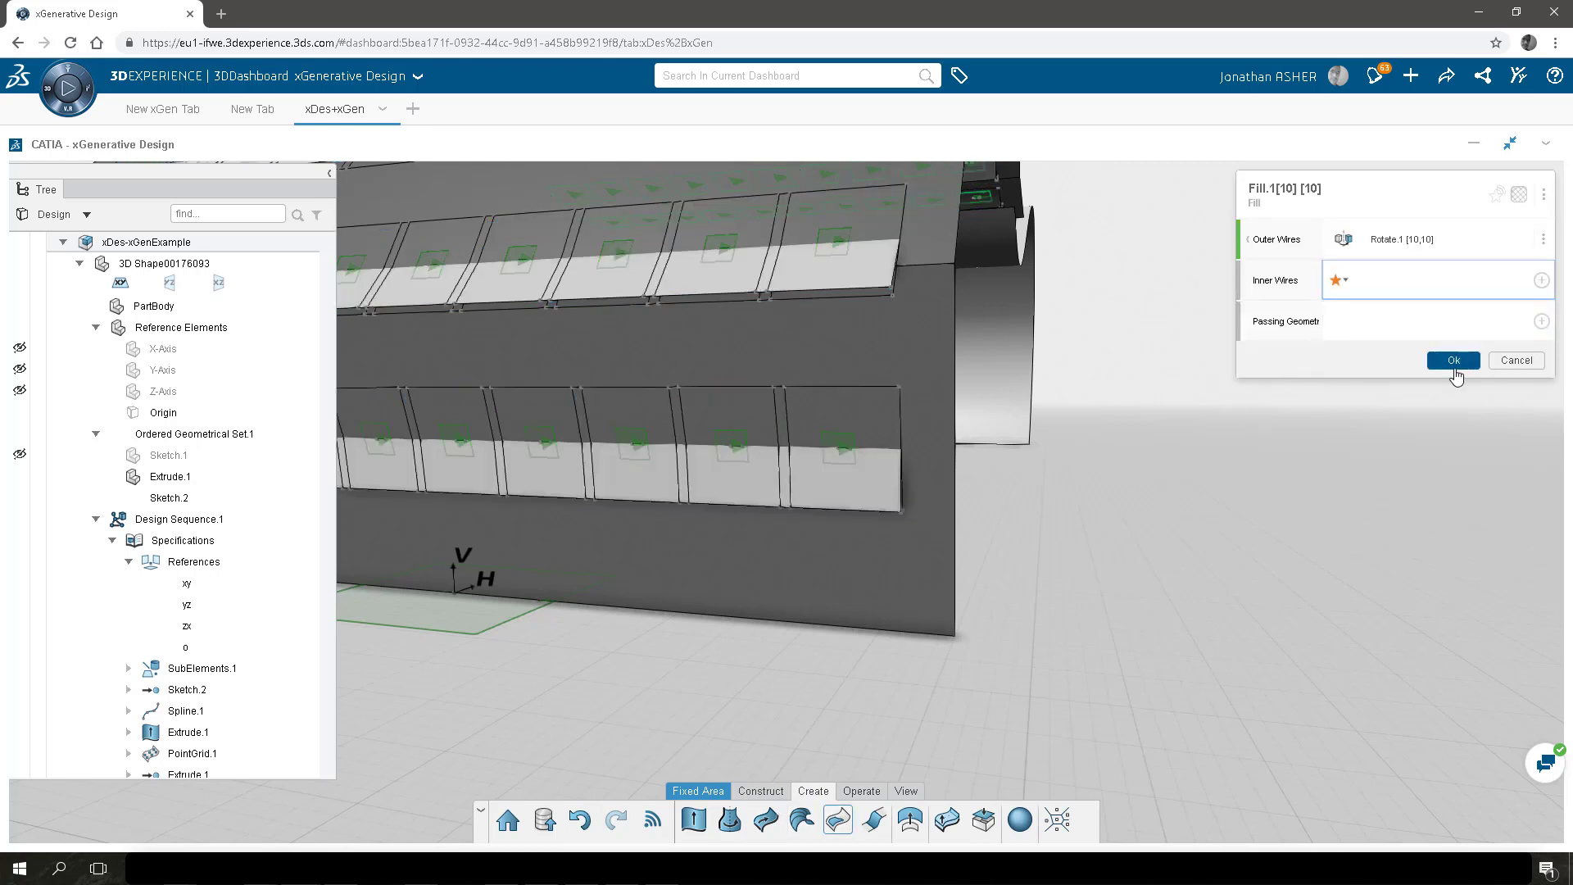
pyautogui.doubleClick(1262, 189)
pyautogui.write('PANEL_SURFACES')
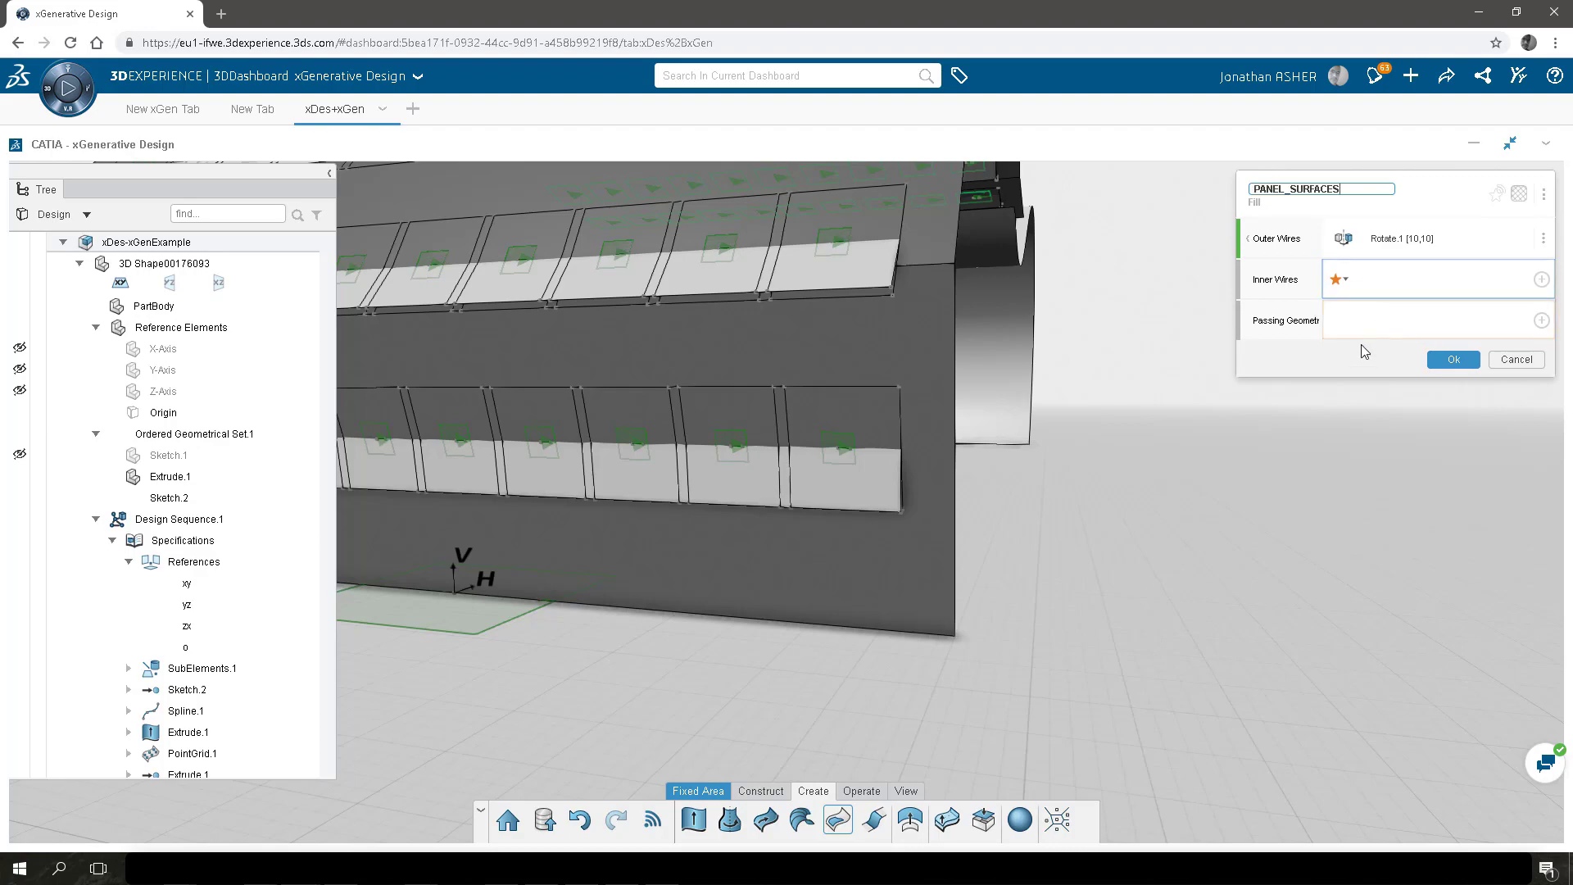
pyautogui.click(1365, 354)
pyautogui.click(1364, 418)
pyautogui.click(1193, 510)
# Hide the faceted Extrude.1 surface, the unrotated panel rectangles and the tangent planes.
pyautogui.moveTo(1174, 353); pyautogui.dragTo(932, 549, button='middle')
pyautogui.click(881, 497)
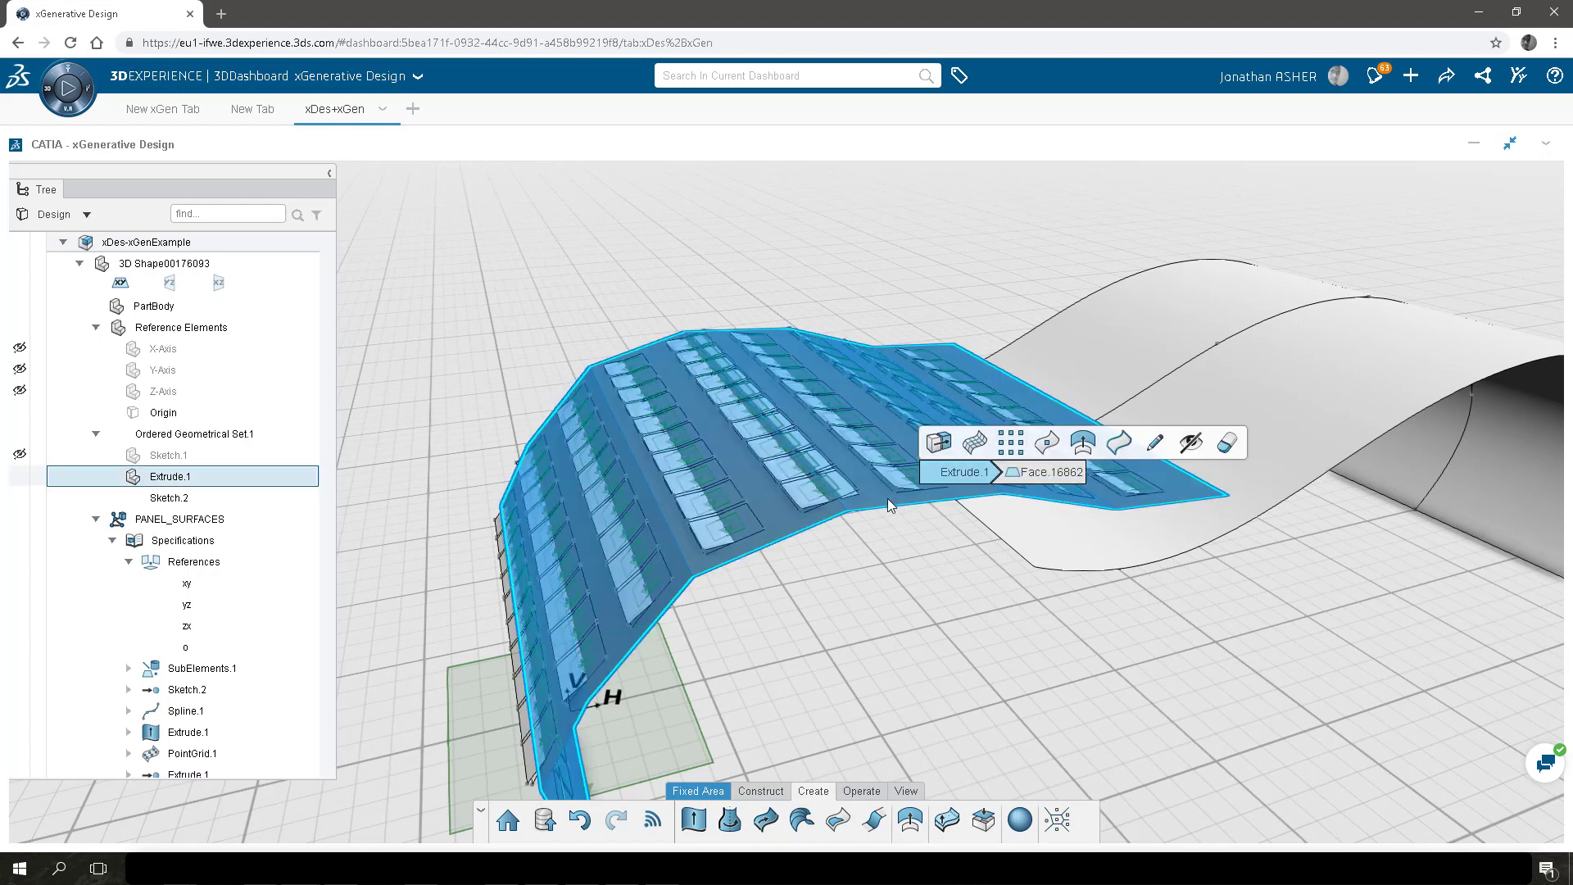
pyautogui.click(1192, 443)
pyautogui.moveTo(854, 500); pyautogui.dragTo(799, 459, button='middle')
pyautogui.click(769, 505)
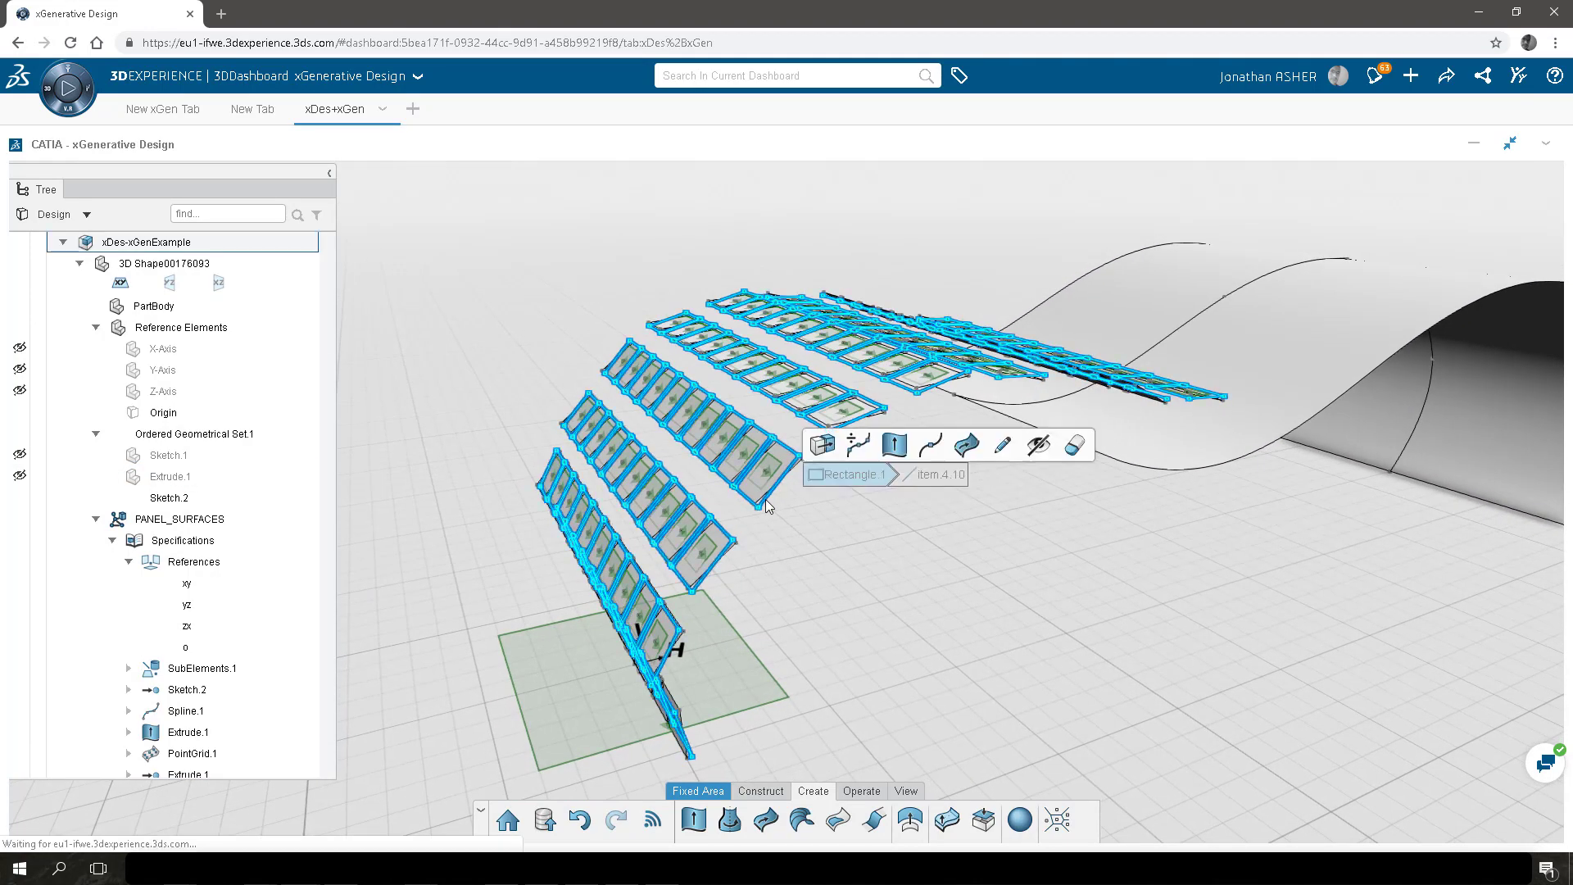
pyautogui.click(1038, 450)
pyautogui.moveTo(921, 533); pyautogui.dragTo(738, 397, button='middle')
pyautogui.click(739, 395)
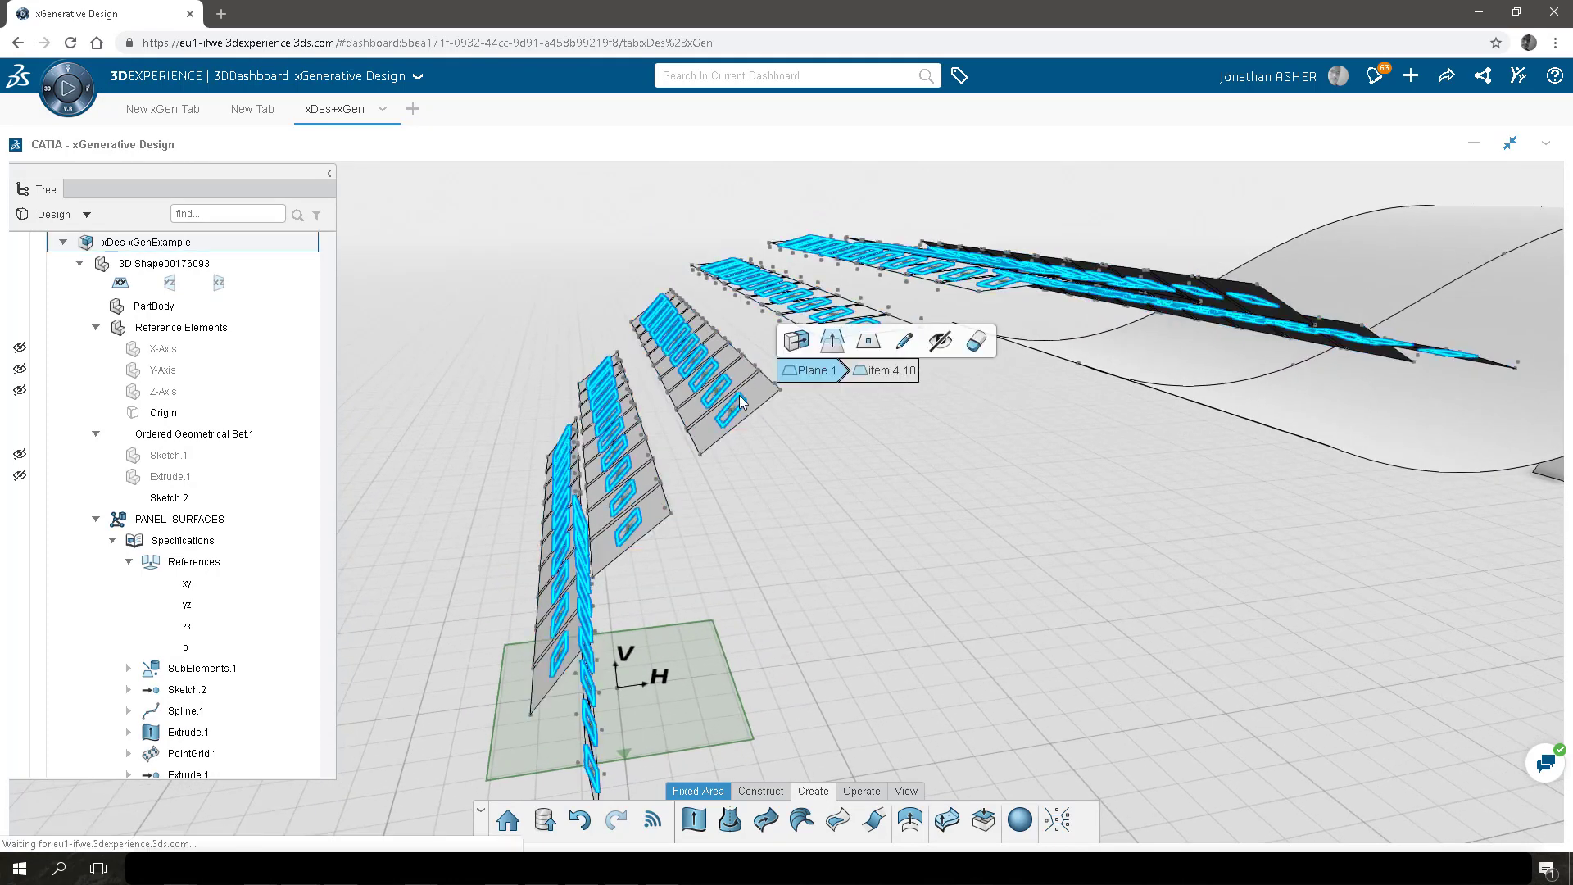
pyautogui.click(939, 342)
pyautogui.moveTo(1180, 483); pyautogui.dragTo(1199, 418, button='middle')
# Open the node graph editor in its own window and place it side by side with the 3D view.
pyautogui.click(542, 822)
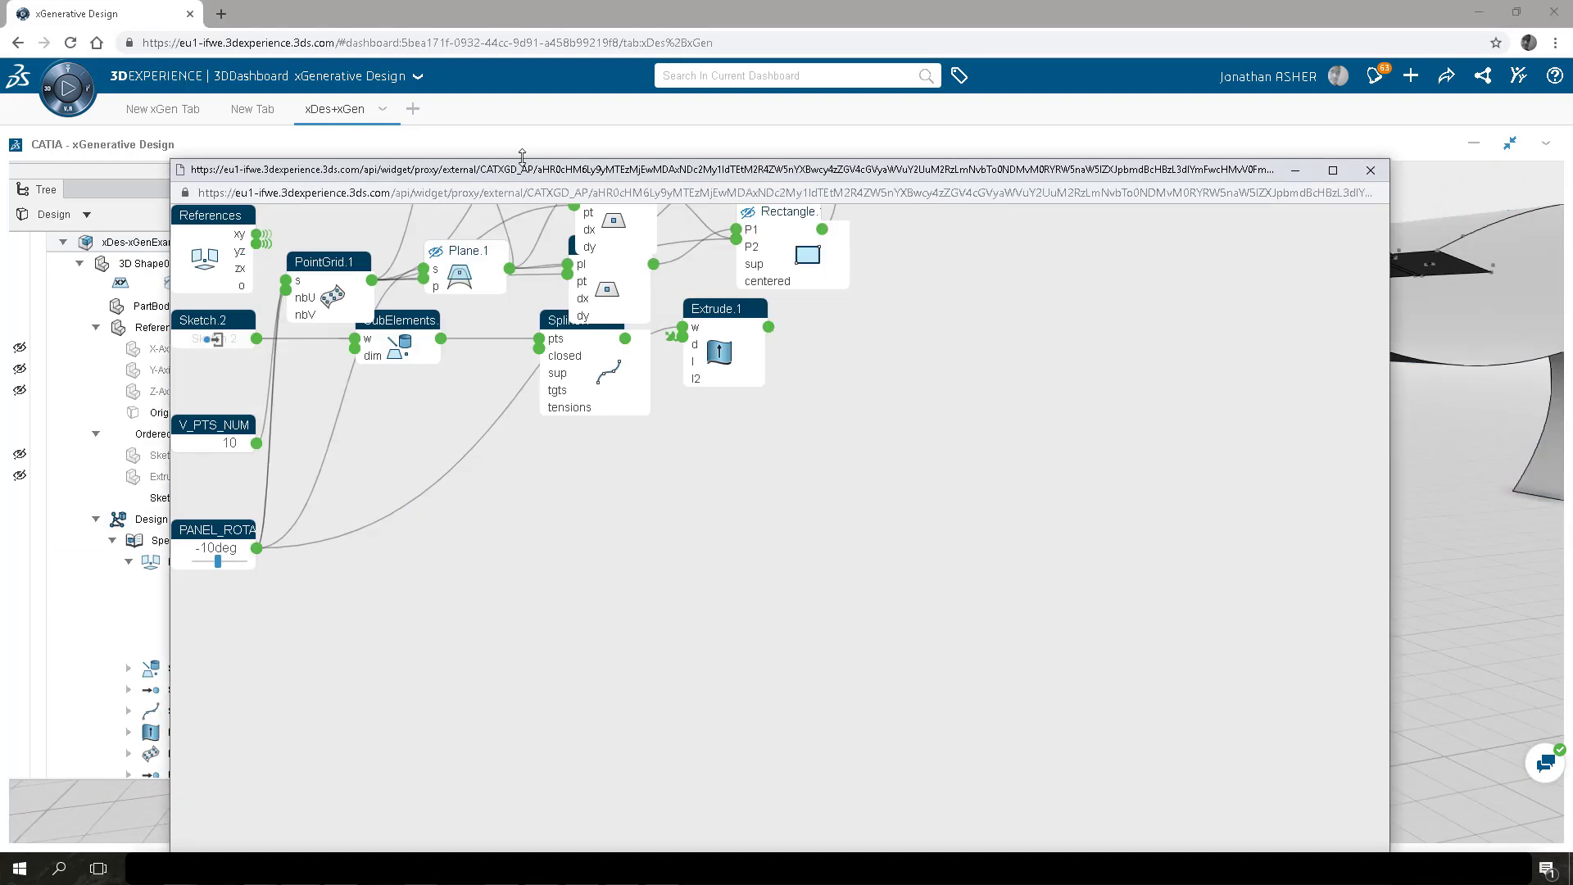
pyautogui.moveTo(514, 172); pyautogui.dragTo(1572, 246)
pyautogui.click(189, 119)
pyautogui.click(1251, 522)
pyautogui.scroll(-5, 1252, 521)
# Arrange all graph nodes automatically in layers and collapse the design tree.
pyautogui.moveTo(1465, 317); pyautogui.dragTo(1022, 608)
pyautogui.moveTo(1055, 640)
pyautogui.click(1056, 728)
pyautogui.moveTo(1500, 174); pyautogui.dragTo(991, 691)
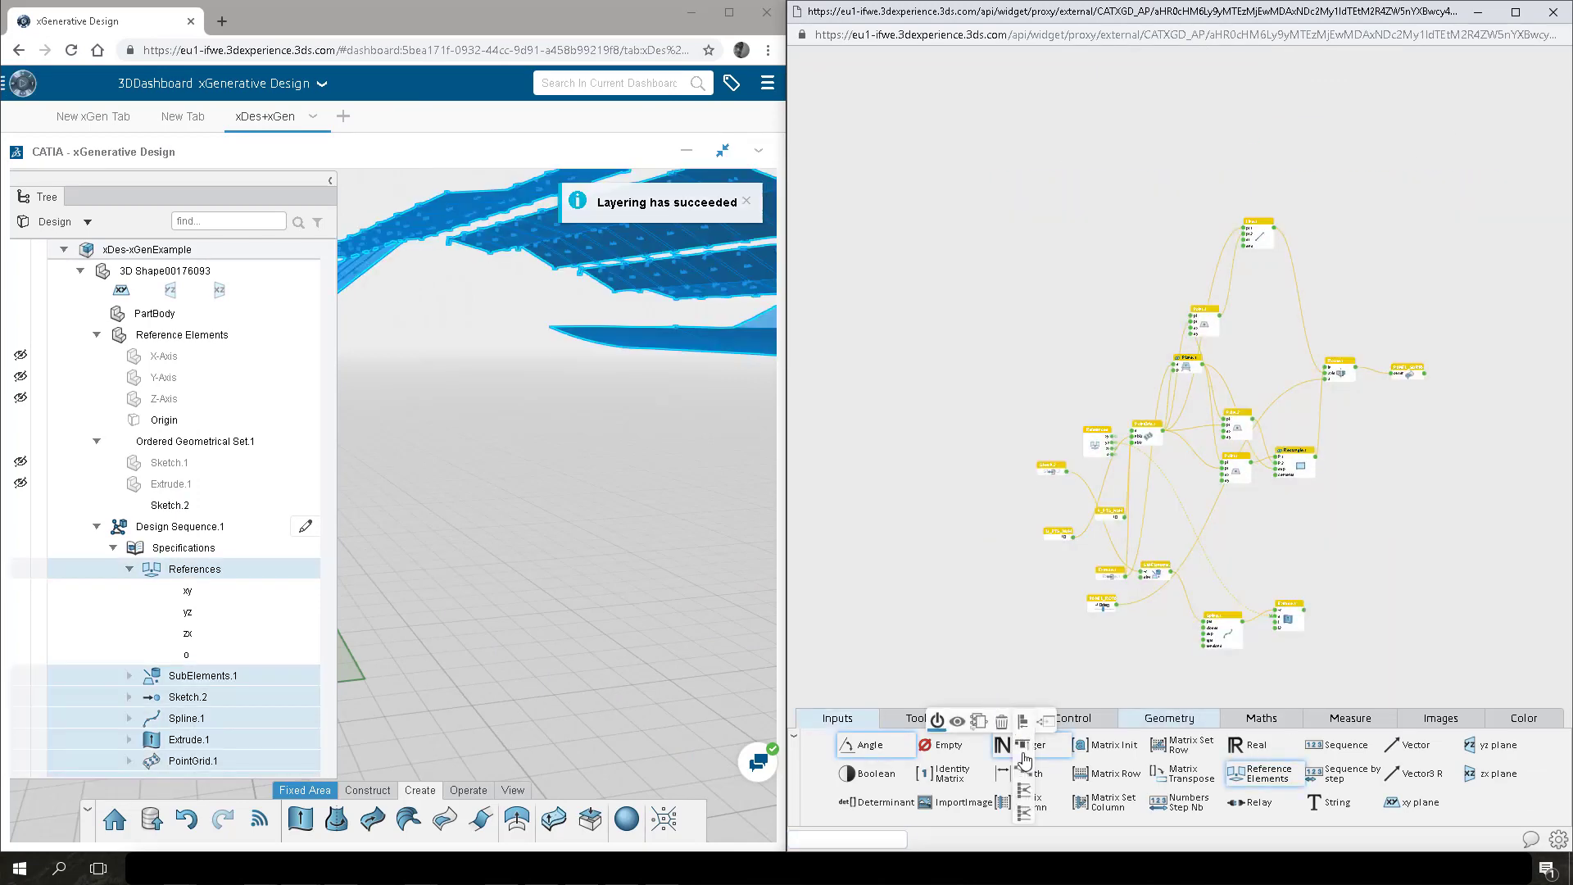
pyautogui.click(1023, 742)
pyautogui.click(331, 181)
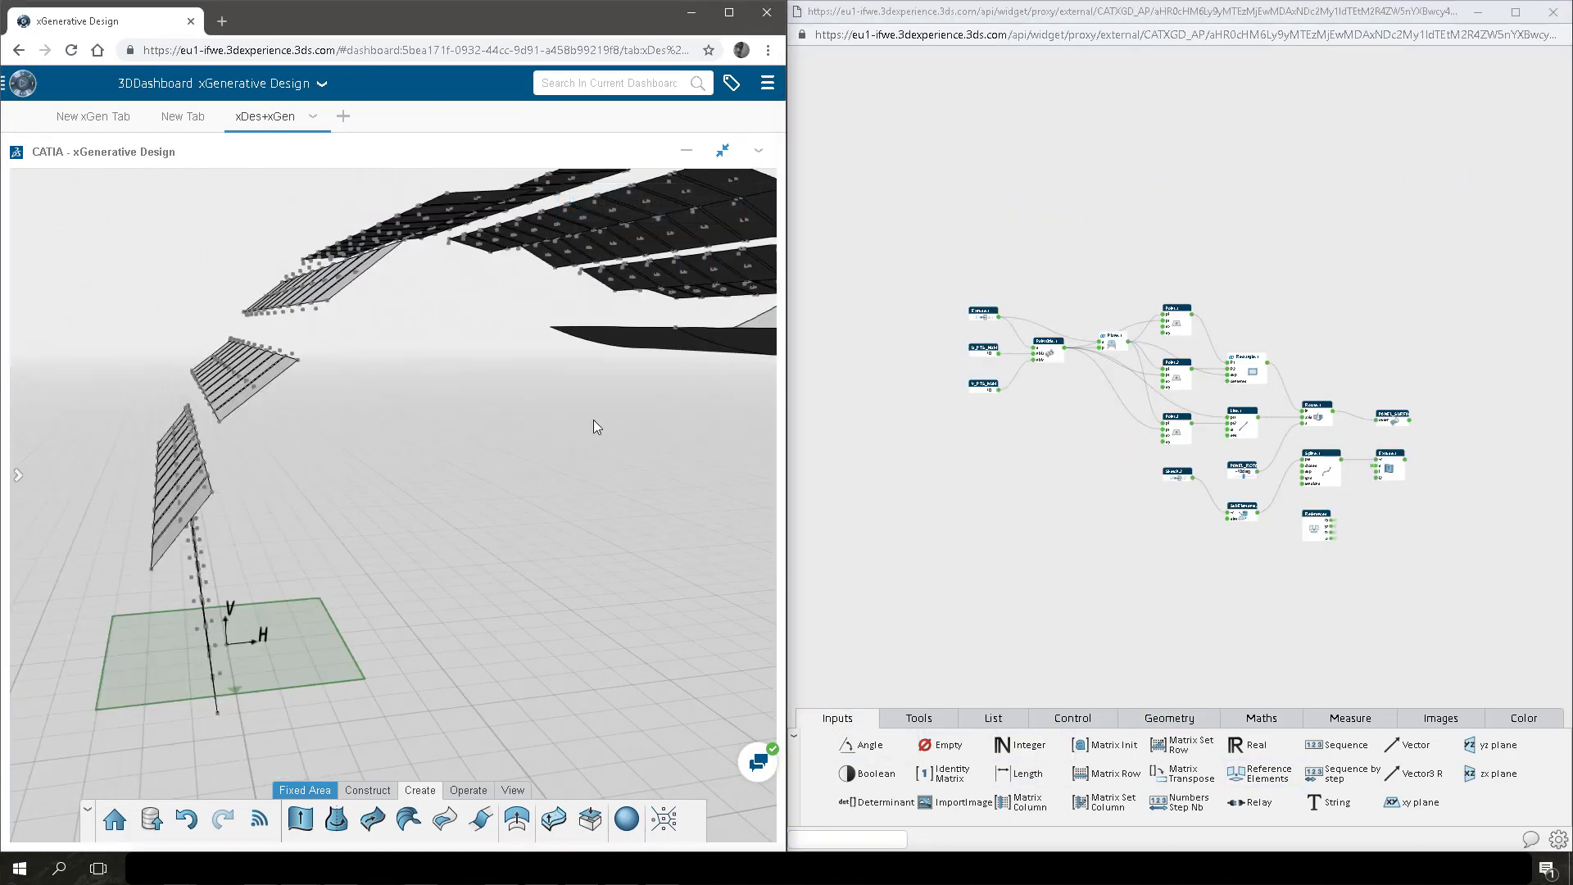
# Move the spline surface nodes, from Sketch.2 through the spline's Extrude.1 and including References, ahead of the panel nodes in the graph.
pyautogui.moveTo(607, 412); pyautogui.dragTo(389, 434, button='middle')
pyautogui.moveTo(1318, 426); pyautogui.dragTo(1341, 416, button='middle')
pyautogui.scroll(5, 1341, 416)
pyautogui.moveTo(893, 273); pyautogui.dragTo(936, 345)
pyautogui.moveTo(1001, 515); pyautogui.dragTo(1050, 521, button='middle')
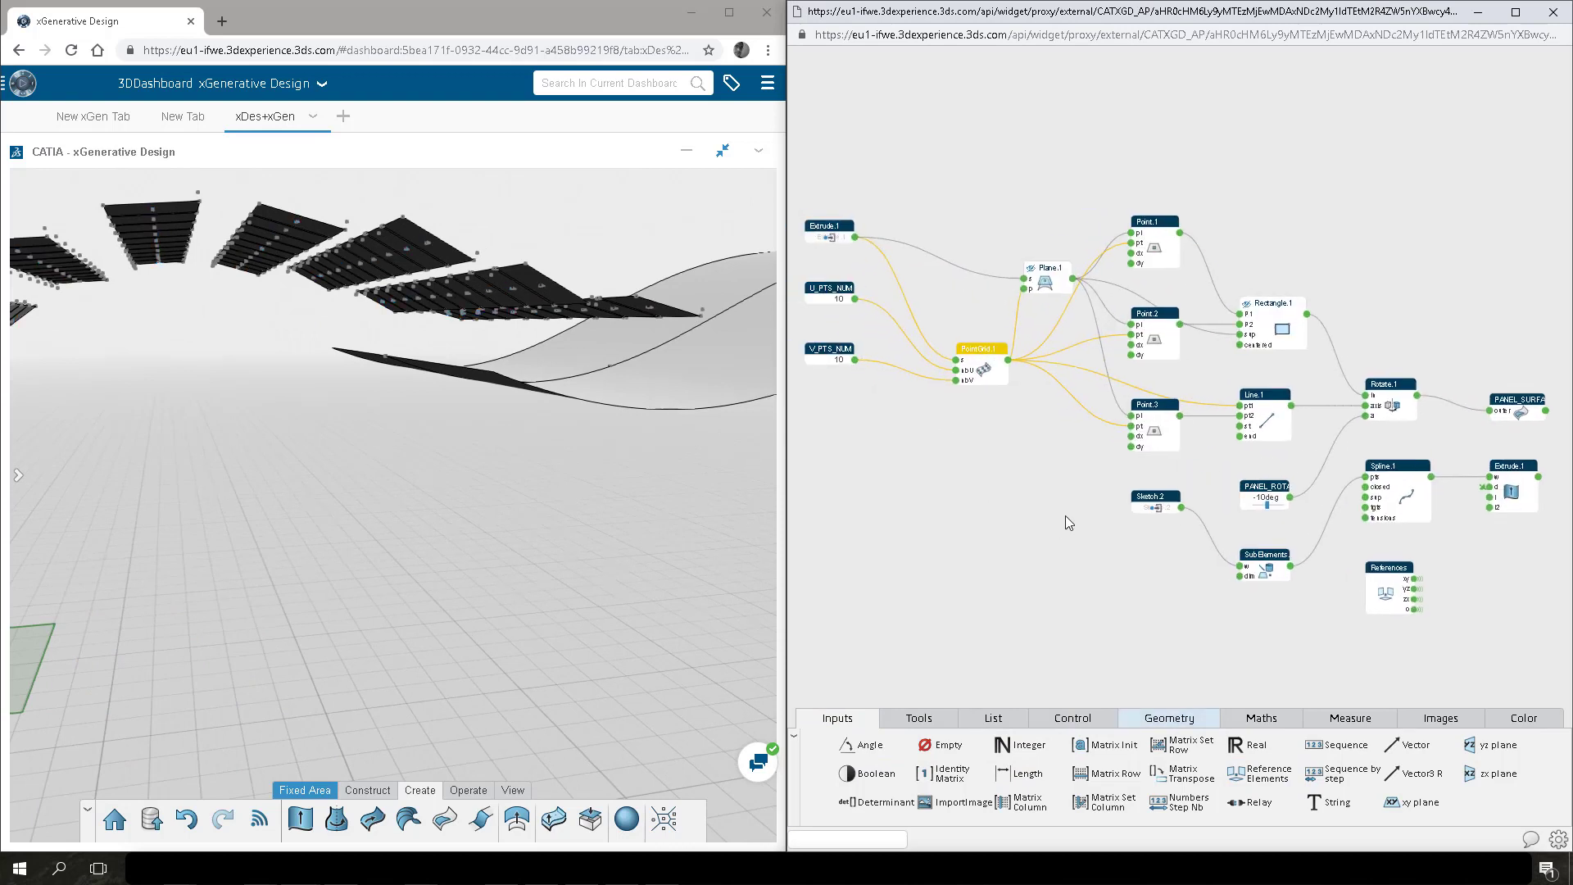
pyautogui.moveTo(1053, 526); pyautogui.dragTo(981, 529)
pyautogui.click(1332, 479)
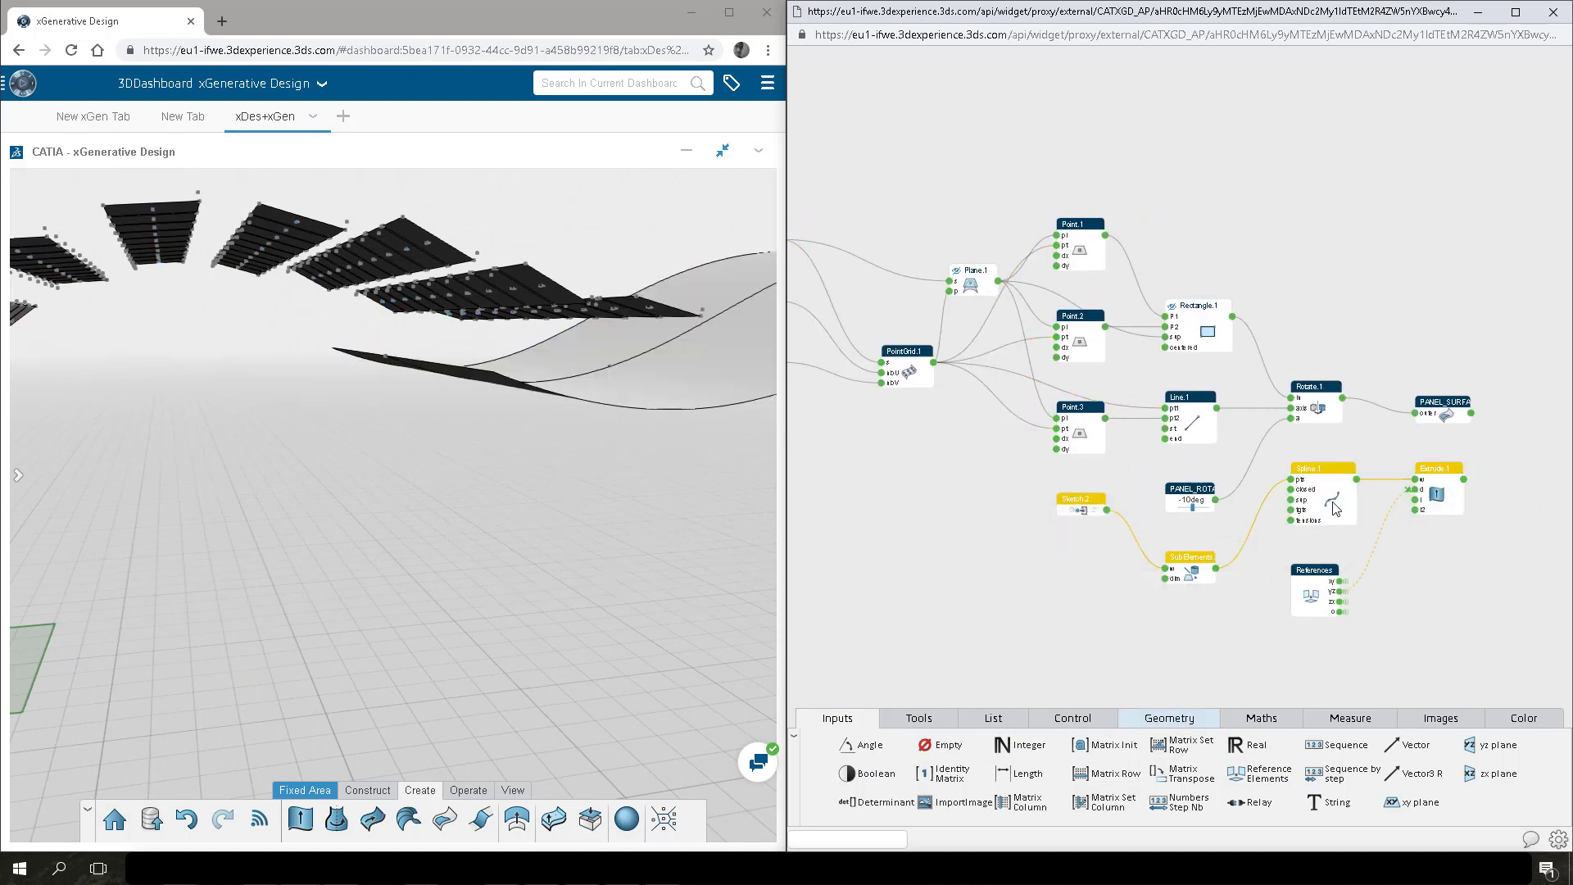
pyautogui.scroll(-2, 1331, 479)
pyautogui.moveTo(1332, 480); pyautogui.dragTo(1407, 439, button='middle')
pyautogui.keyDown('ctrl'); pyautogui.click(1393, 517); pyautogui.keyUp('ctrl')
pyautogui.moveTo(1393, 516); pyautogui.dragTo(835, 472)
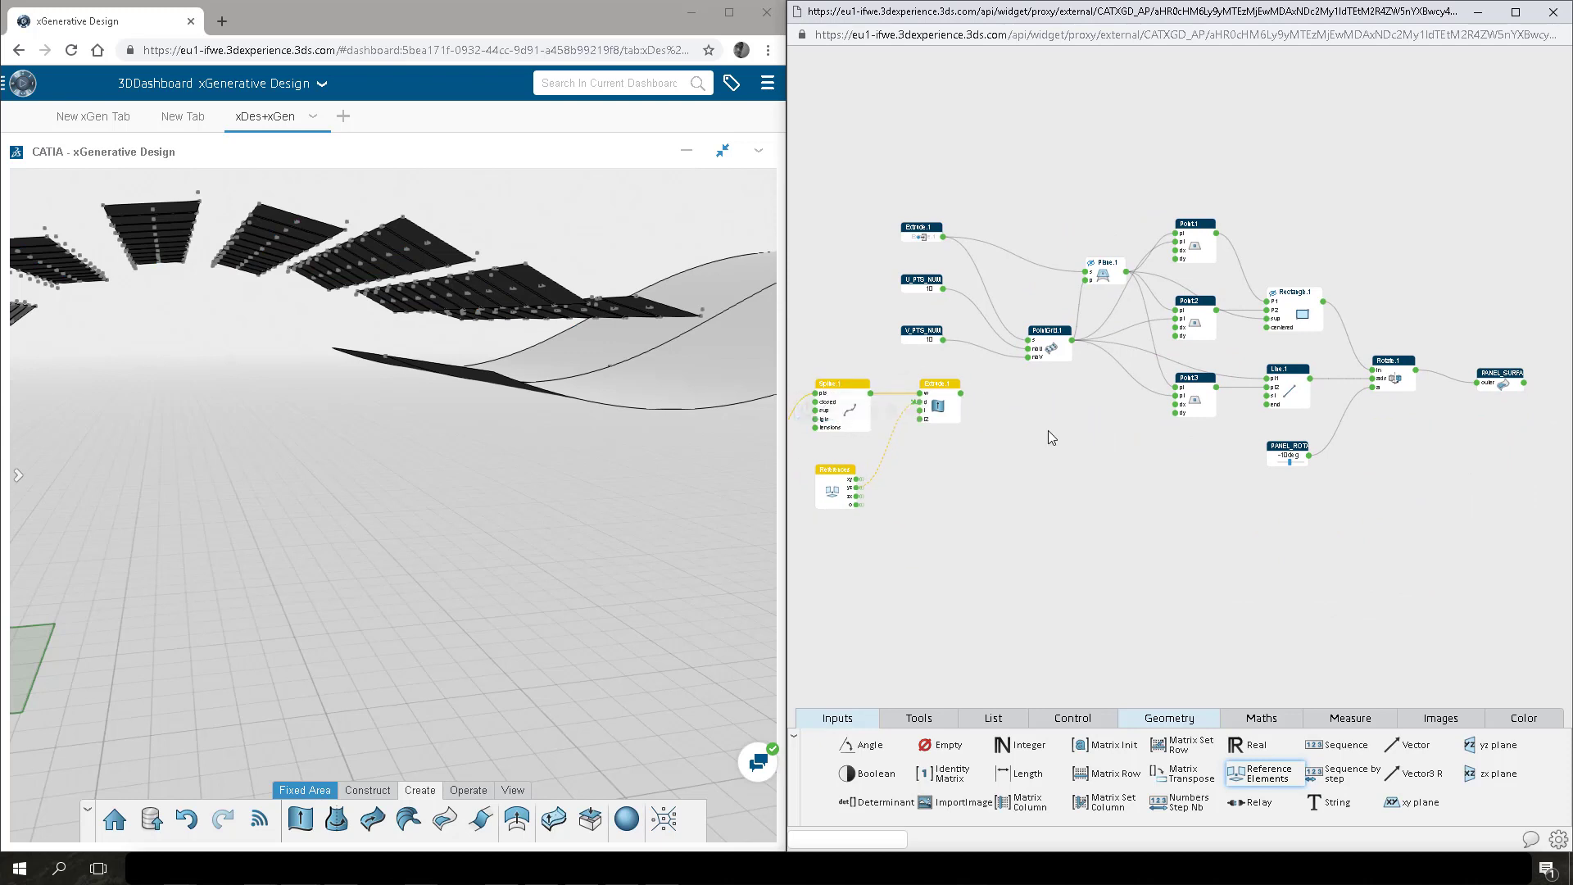
# Move the U_PTS_NUM and V_PTS_NUM nodes out of the way and place the input Extrude.1 node just above the spline's Extrude.1 node.
pyautogui.moveTo(976, 435); pyautogui.dragTo(1127, 459, button='middle')
pyautogui.moveTo(1113, 389); pyautogui.dragTo(957, 301)
pyautogui.moveTo(1072, 356); pyautogui.dragTo(1062, 195)
pyautogui.moveTo(1072, 253); pyautogui.dragTo(1089, 370)
# Find the Select node and place it between the two Extrude.1 nodes and the panel nodes.
pyautogui.click(1268, 543)
pyautogui.write('SE')
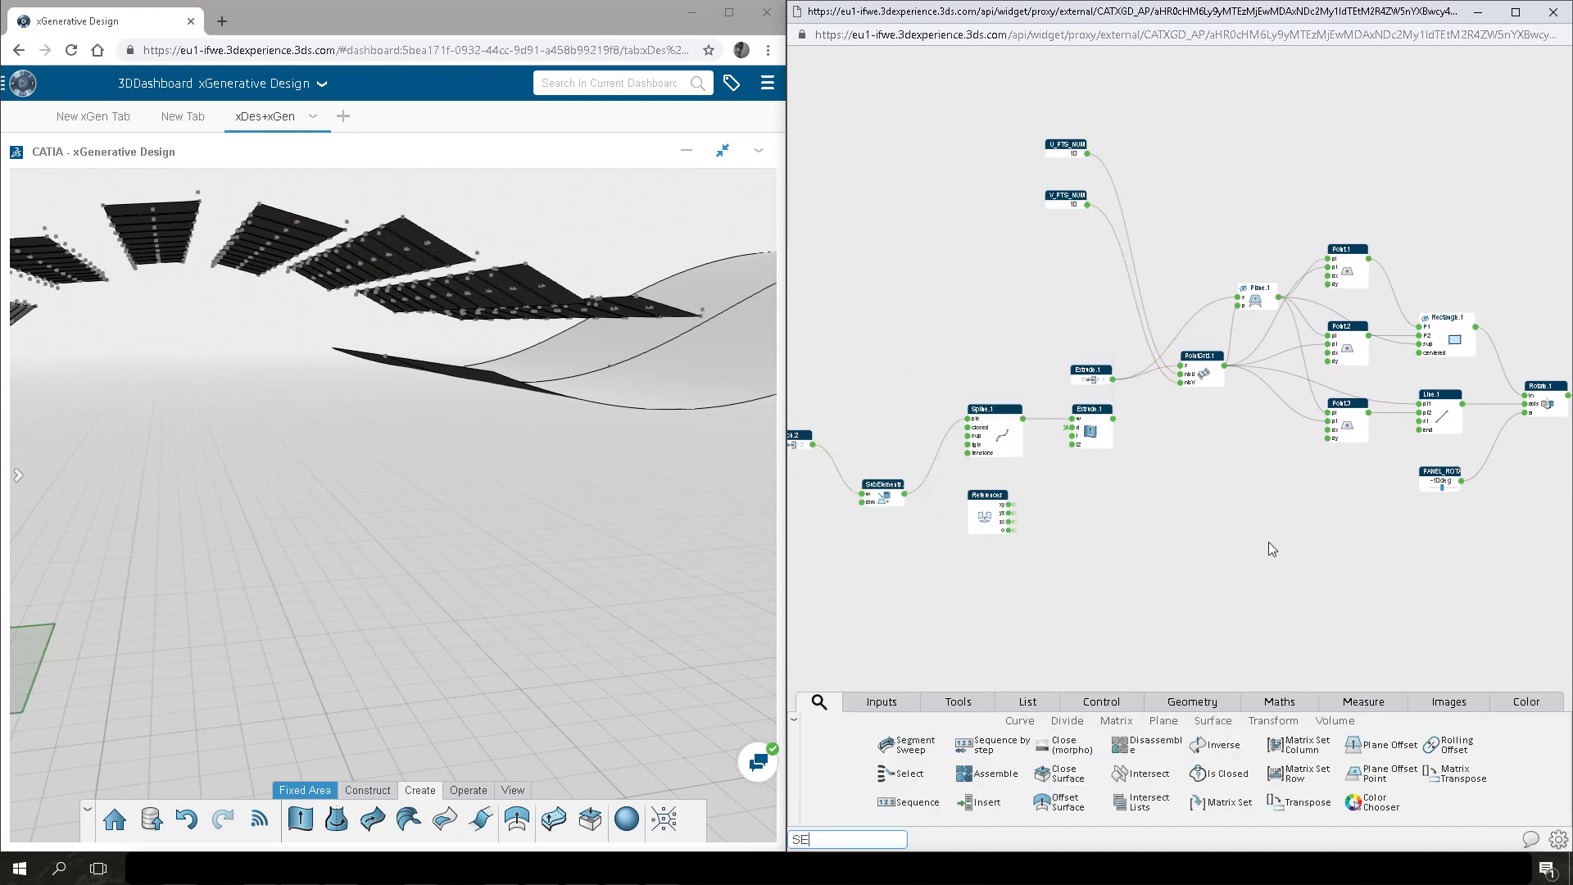
pyautogui.write('L')
pyautogui.press('Return')
pyautogui.scroll(3, 1116, 506)
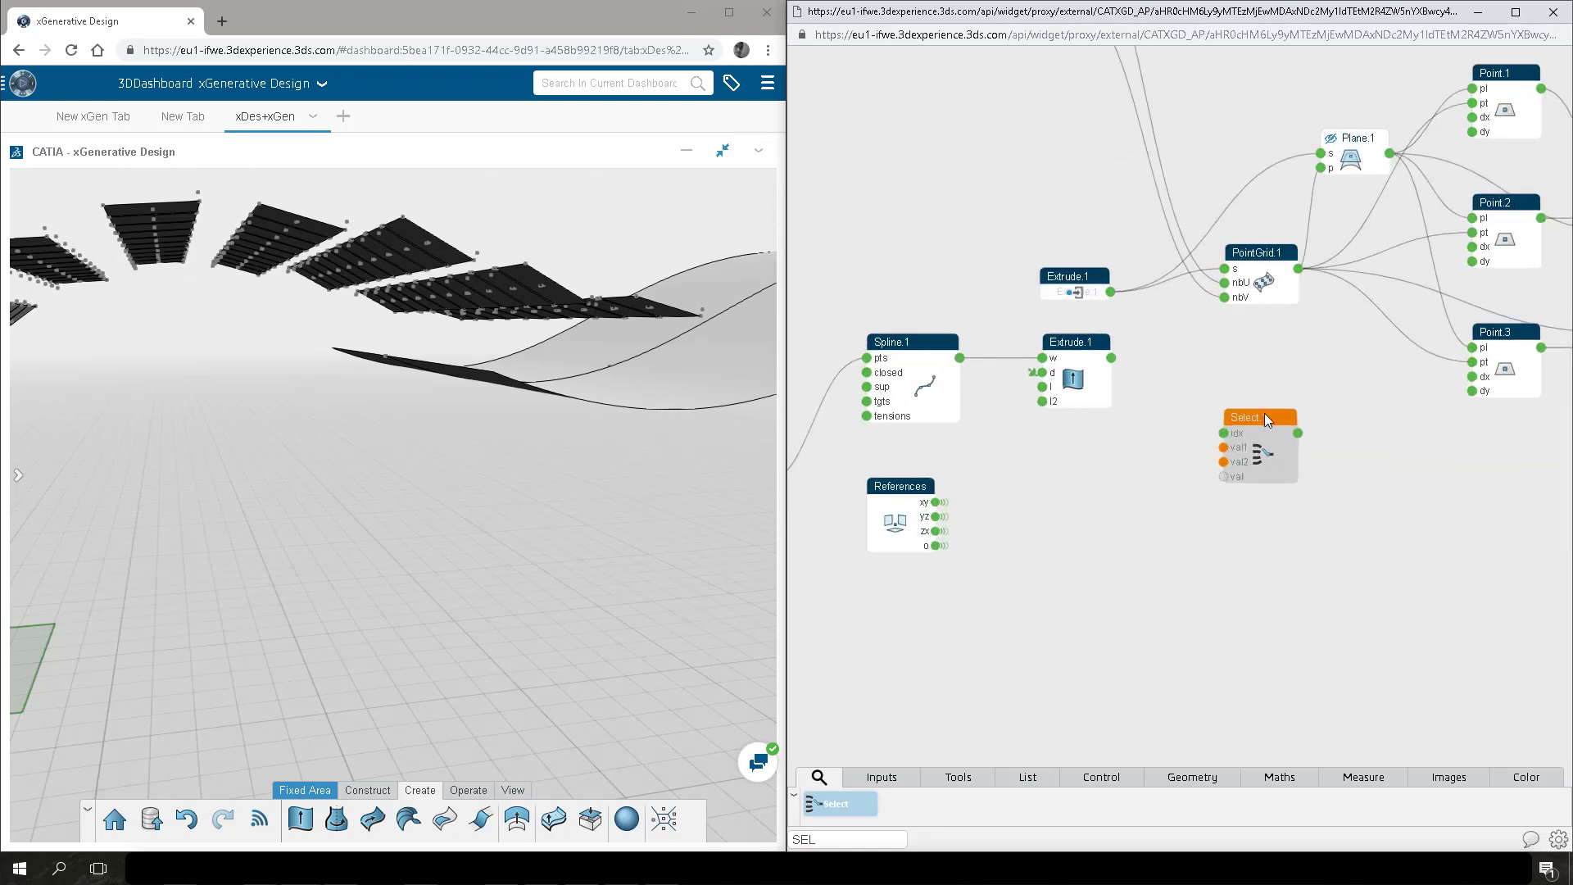
pyautogui.moveTo(1270, 420); pyautogui.dragTo(1219, 378)
# Connect the input Extrude.1 and the spline's Extrude.1 to the Select node's val1 and val2 inputs.
pyautogui.moveTo(1143, 228); pyautogui.dragTo(1035, 470)
pyautogui.moveTo(1102, 365); pyautogui.dragTo(1175, 423)
pyautogui.click(1080, 318)
# Drive Select.1's idx input with a new integer input named SURFACE_SELECTOR, with a minimum of 1 and a maximum of 2.
pyautogui.click(1209, 377)
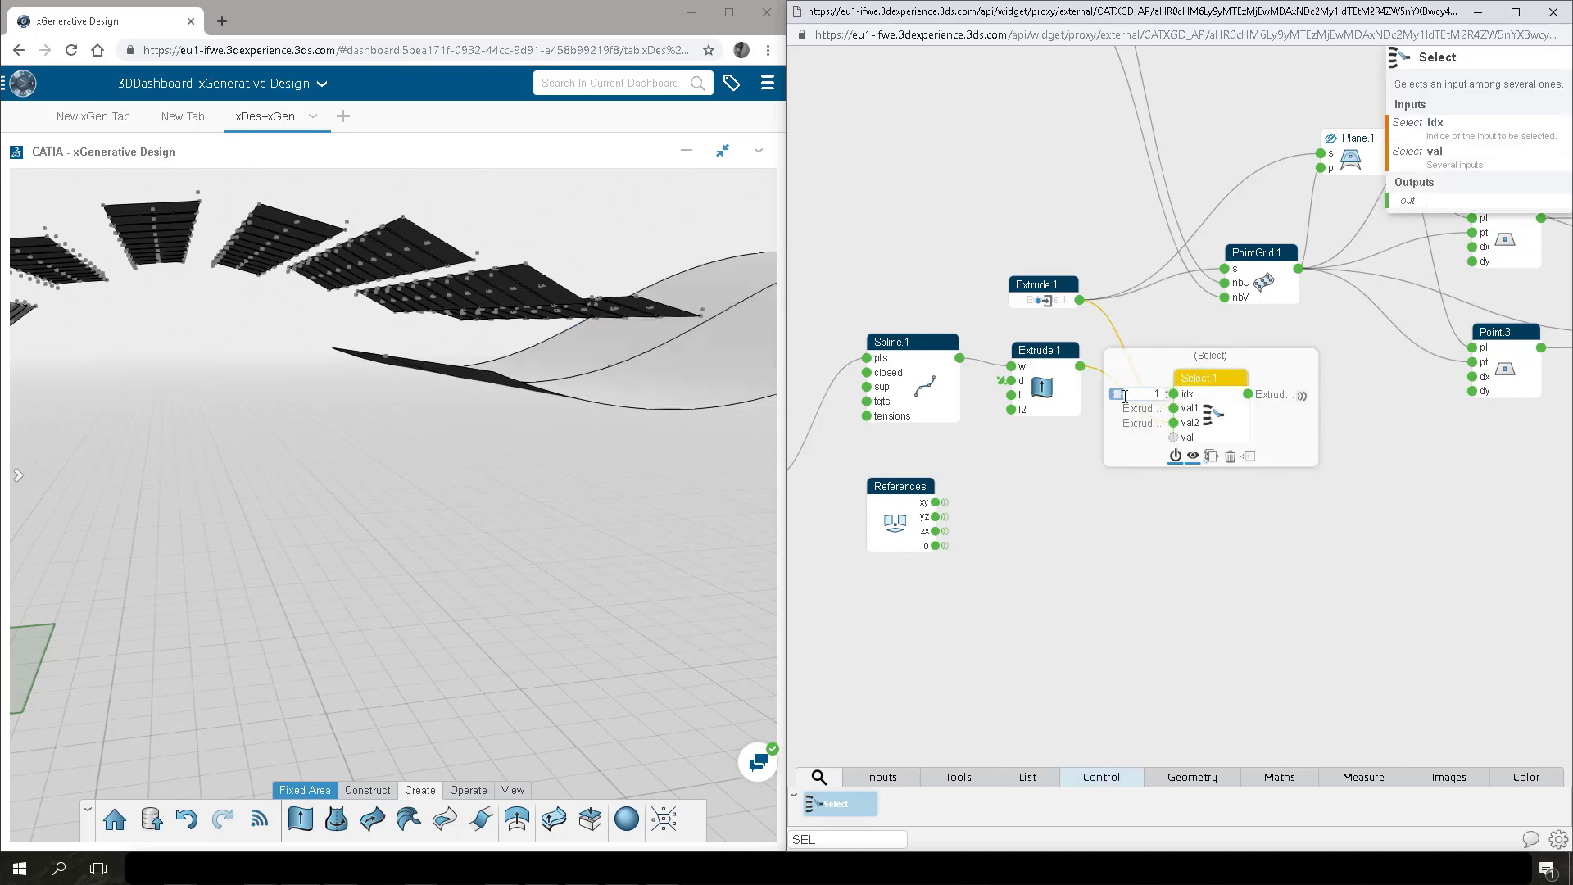
pyautogui.moveTo(983, 195); pyautogui.dragTo(986, 201)
pyautogui.doubleClick(1011, 214)
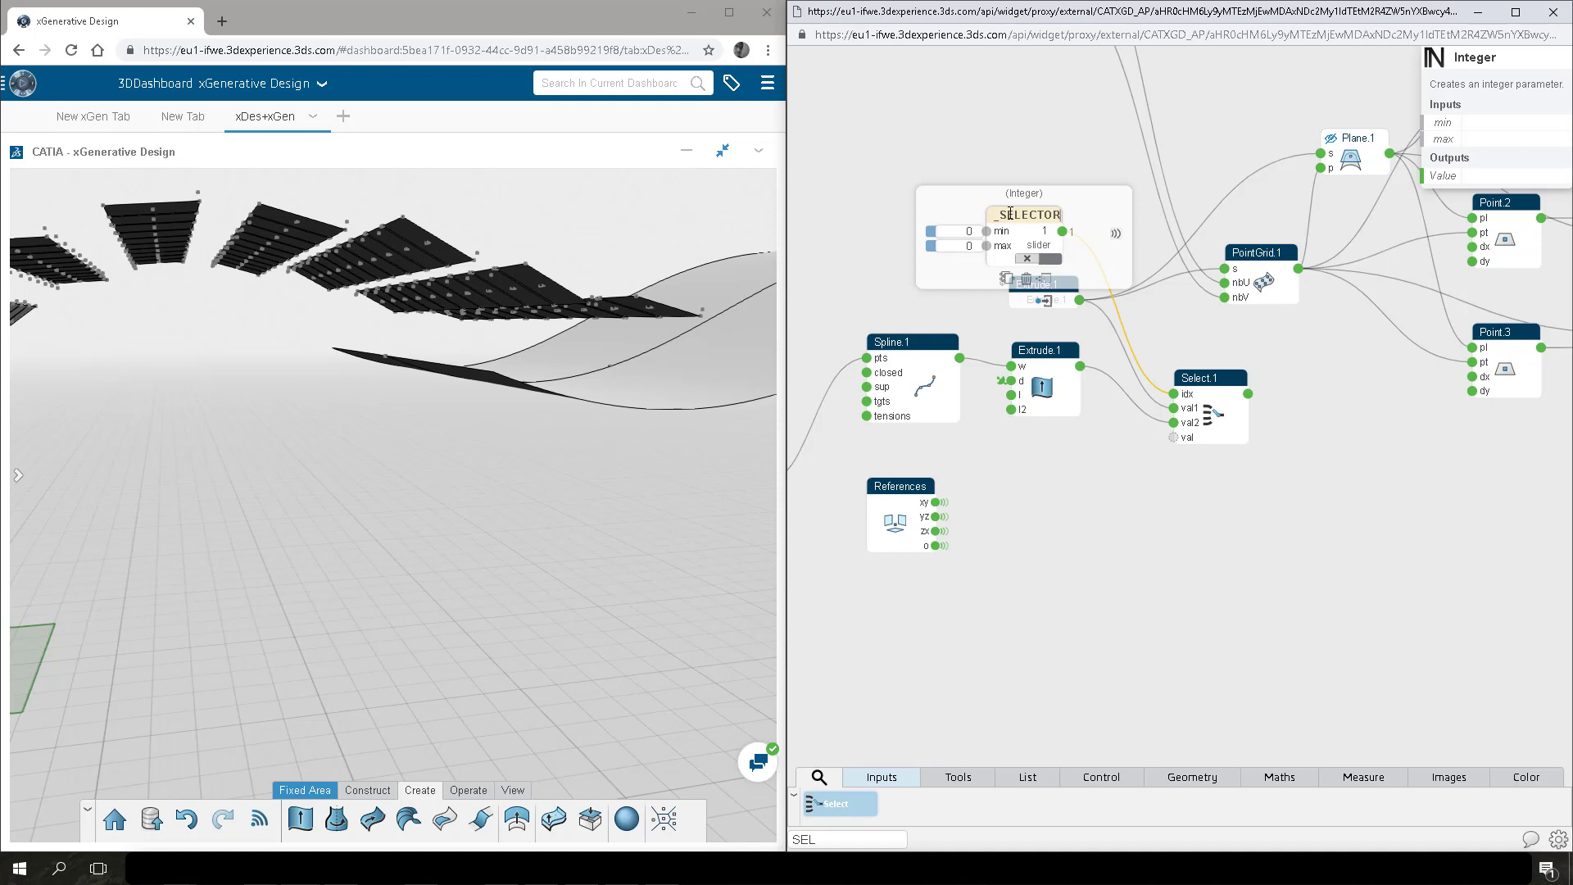
pyautogui.click(966, 232)
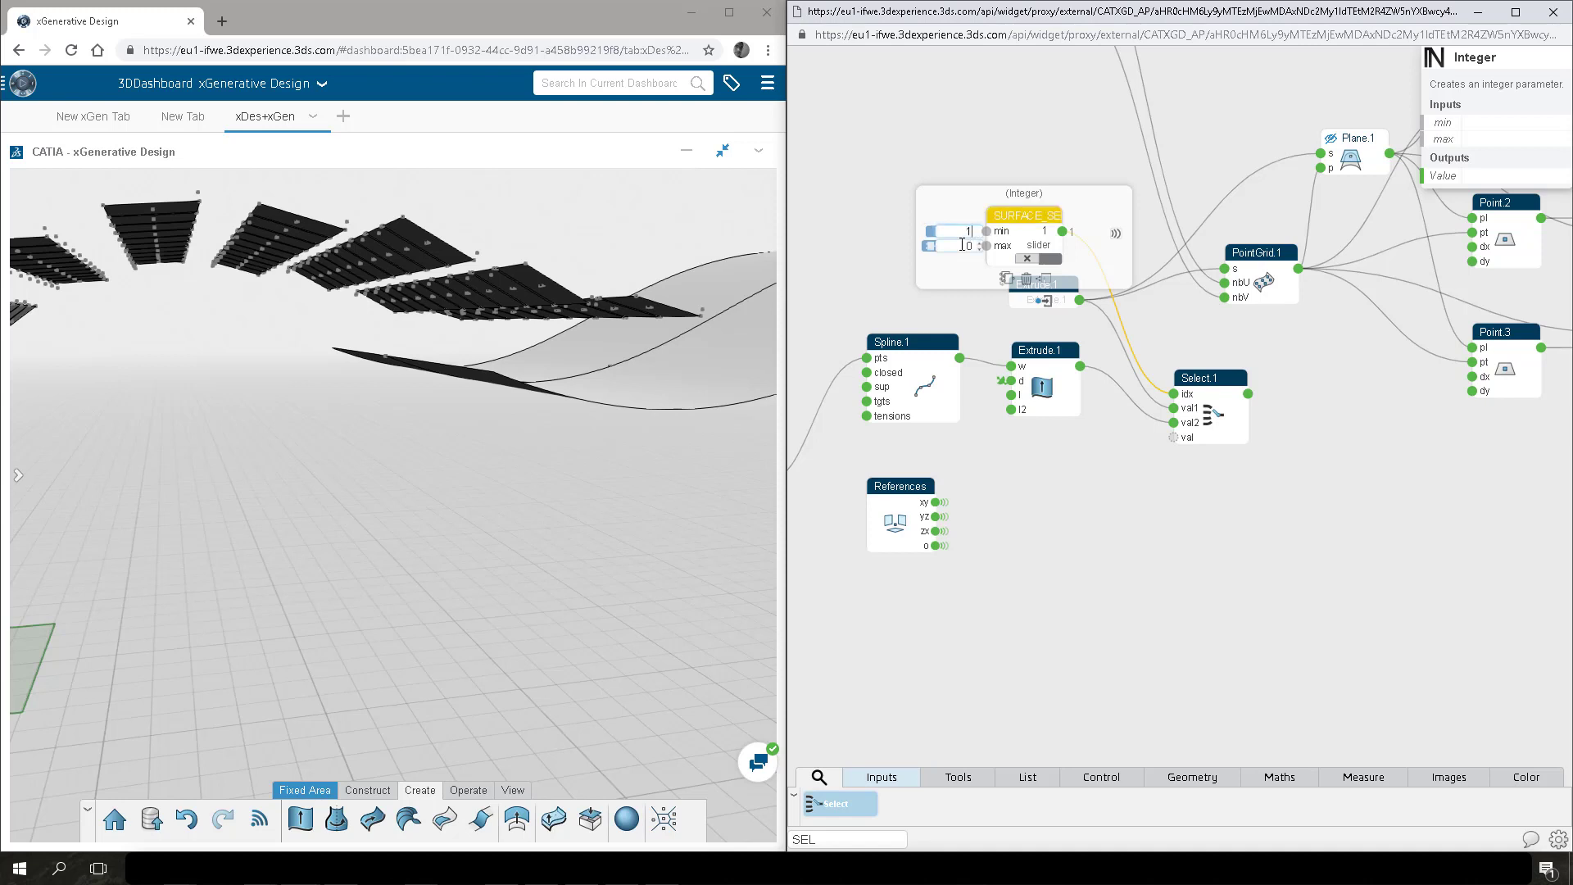
# Transfer the Plane.1 and PointGrid.1 surface connections from the input Extrude.1 to Select.1's output, and place Select.1 beside SURFACE_SELECTOR.
pyautogui.click(1131, 315)
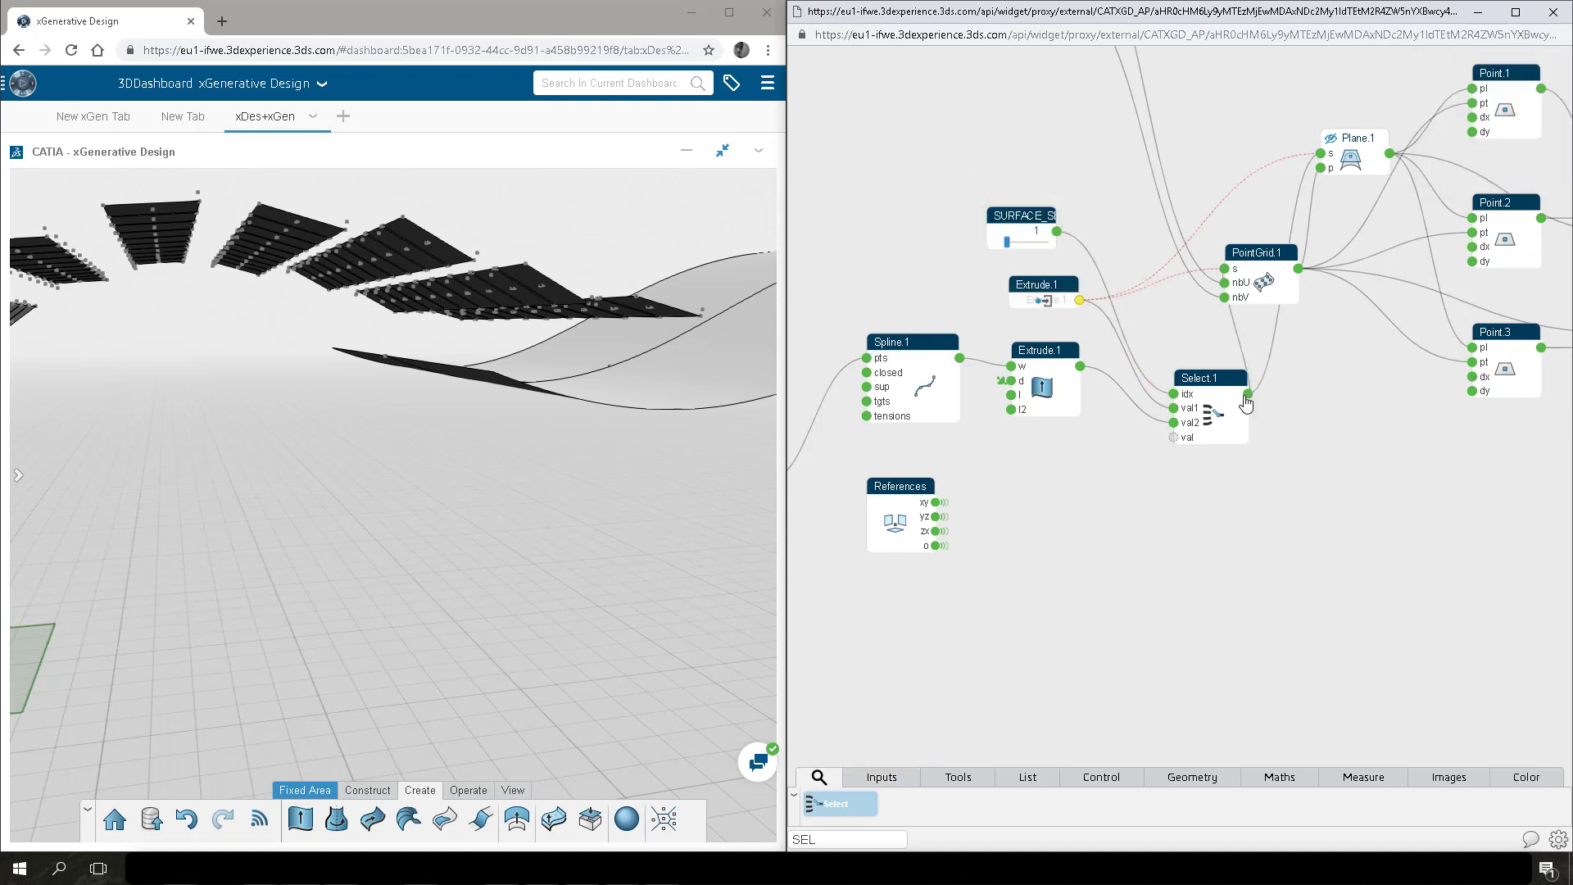
pyautogui.moveTo(1212, 378); pyautogui.dragTo(1135, 220)
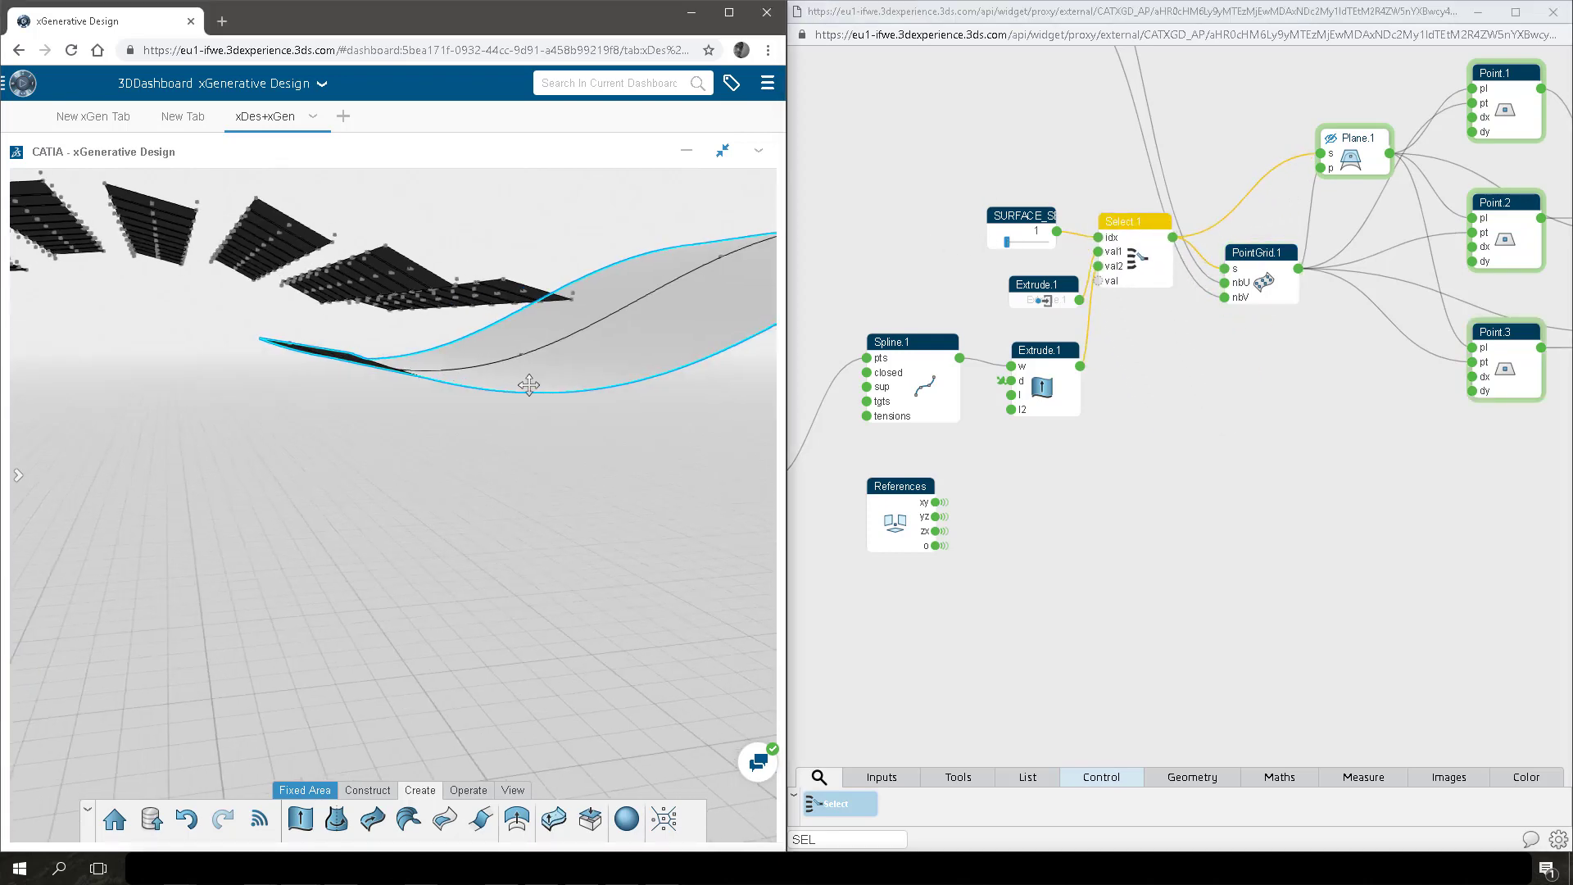
# Test the surface switch by setting SURFACE_SELECTOR to 2 and back to 1 while inspecting the model.
pyautogui.moveTo(1009, 244); pyautogui.dragTo(1070, 244)
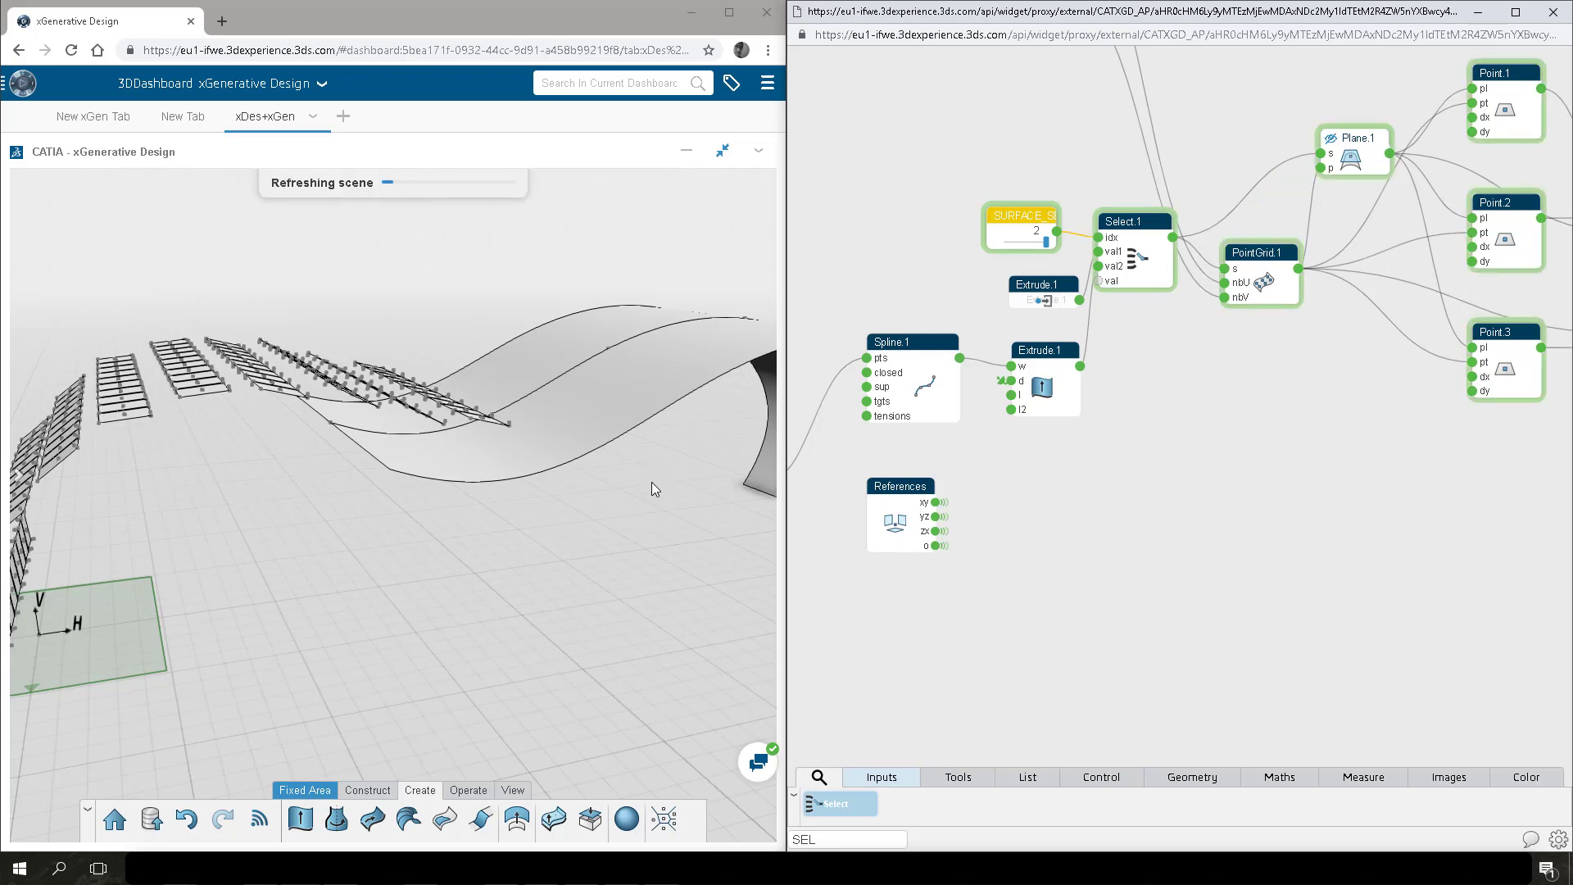
pyautogui.moveTo(651, 482); pyautogui.dragTo(467, 499, button='middle')
pyautogui.moveTo(1037, 244); pyautogui.dragTo(1007, 242)
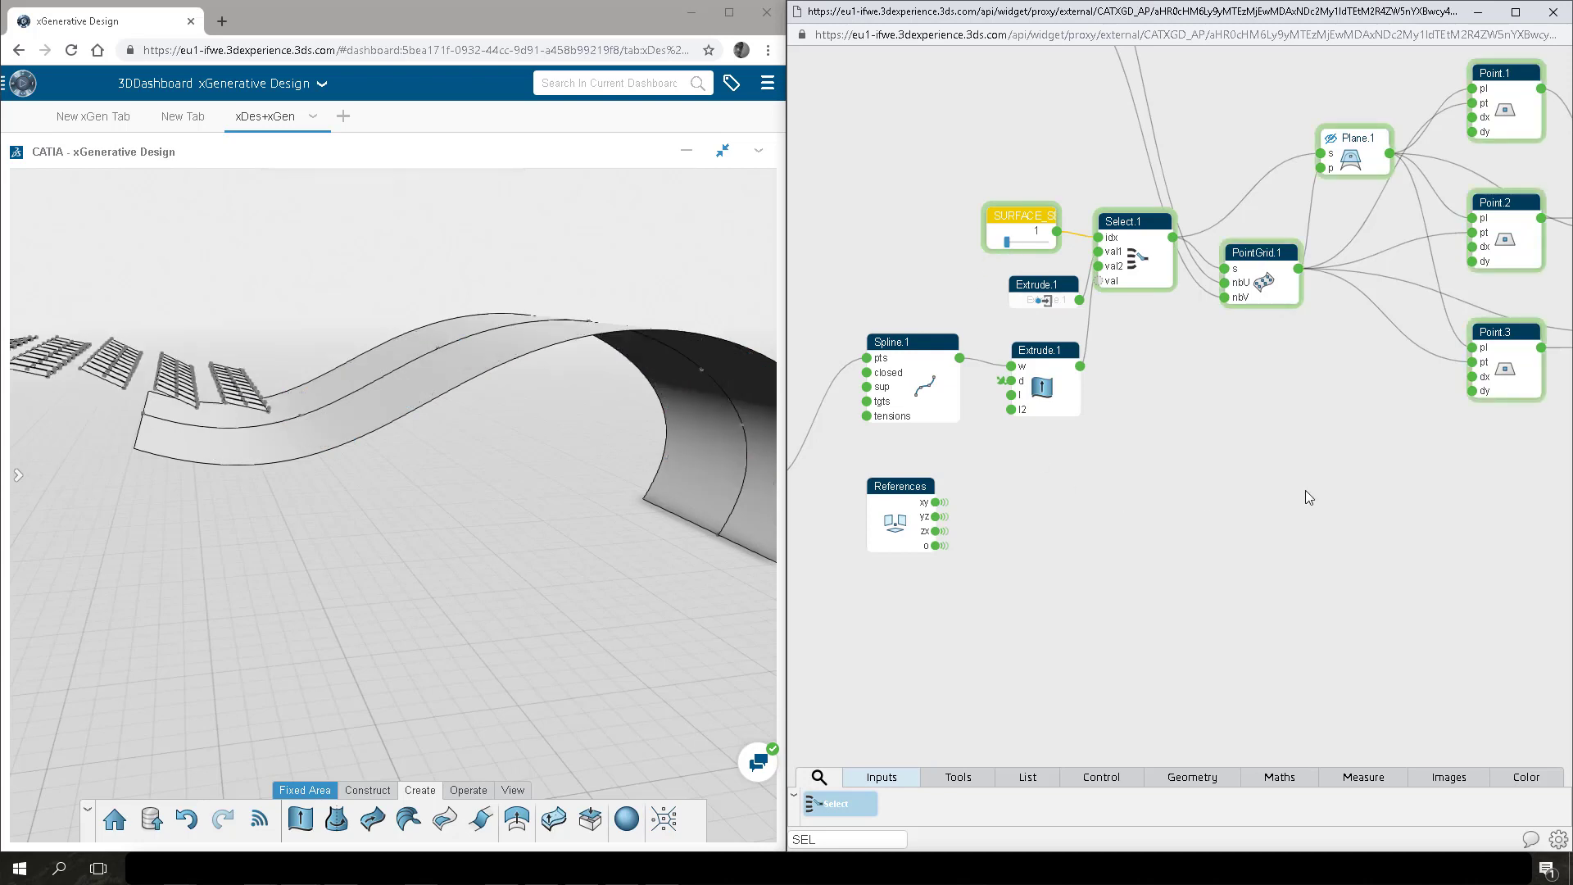
# Find the Get Item node and add it below the panel nodes in the graph.
pyautogui.scroll(-5, 1149, 457)
pyautogui.moveTo(1291, 422); pyautogui.dragTo(1182, 436, button='middle')
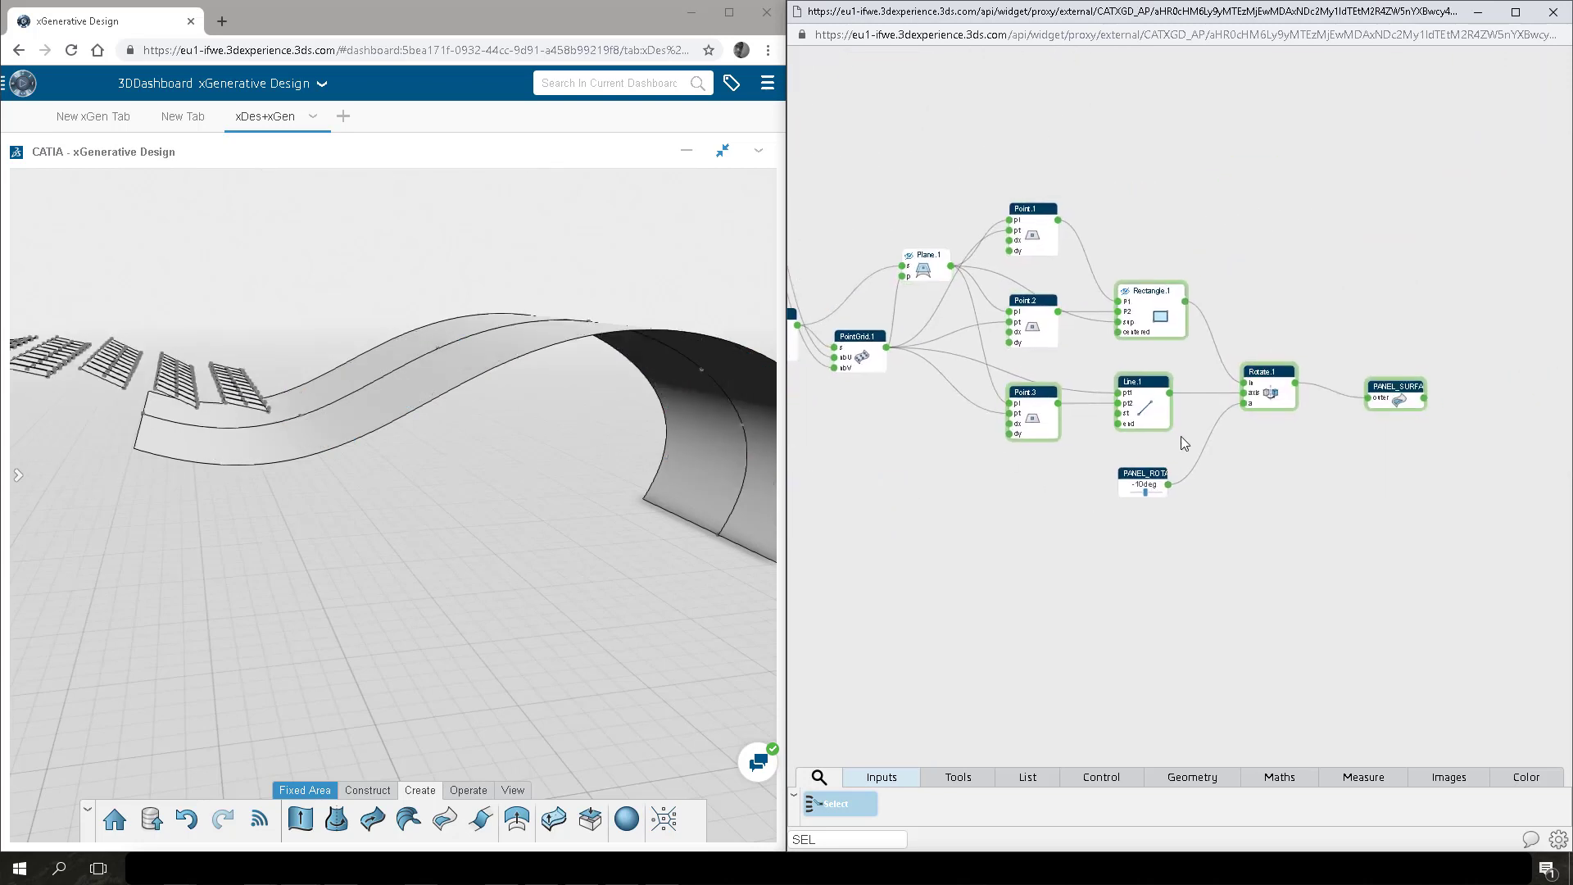
pyautogui.moveTo(1398, 340); pyautogui.dragTo(1327, 337, button='middle')
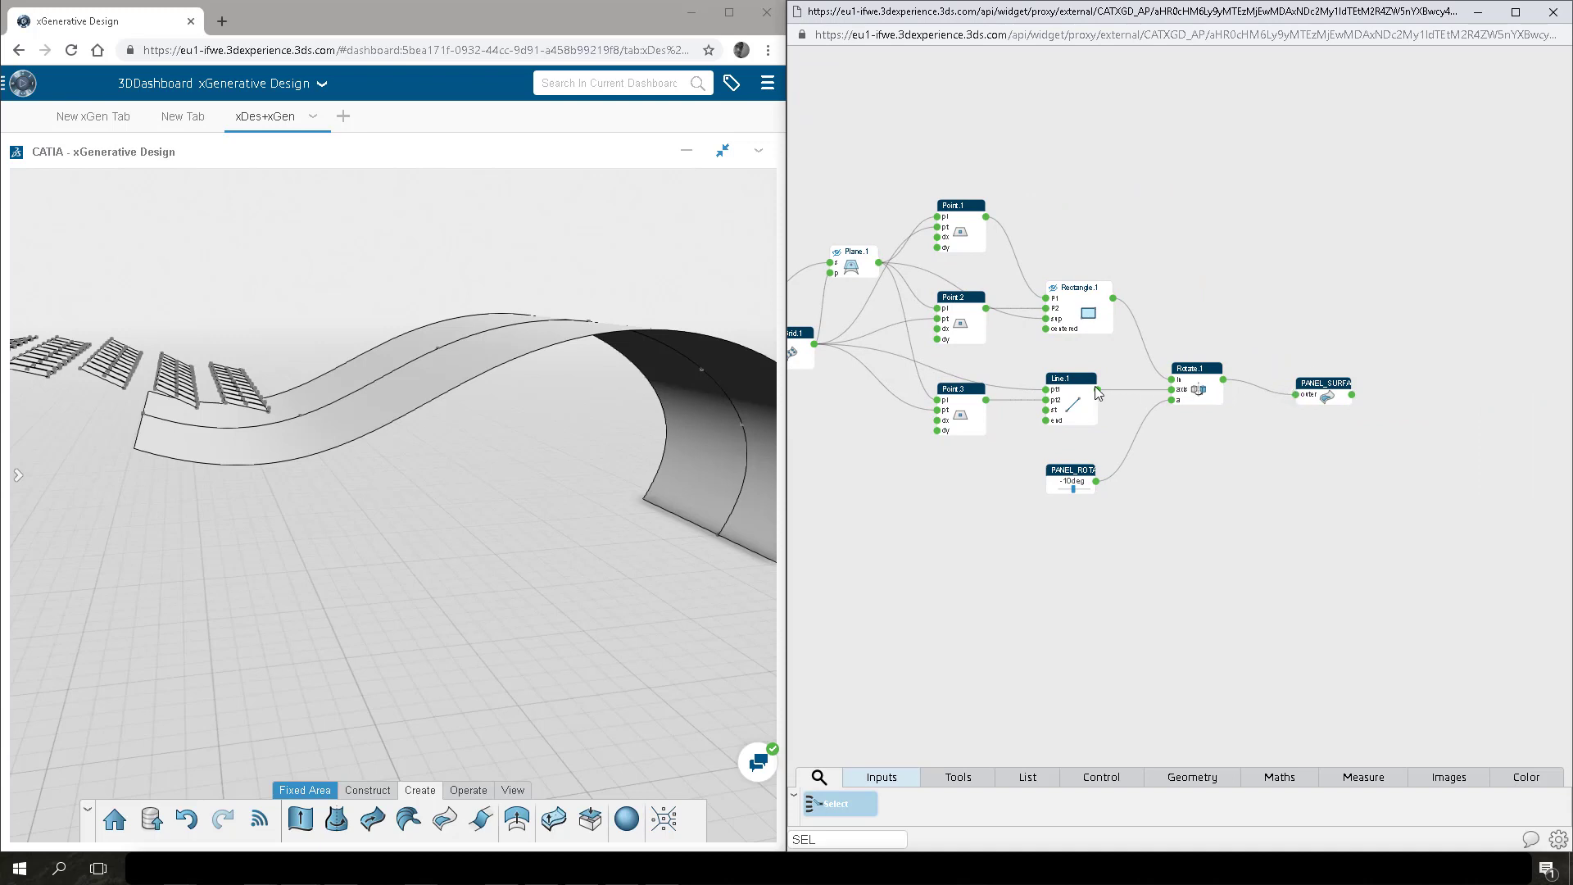
pyautogui.moveTo(953, 327); pyautogui.dragTo(995, 353)
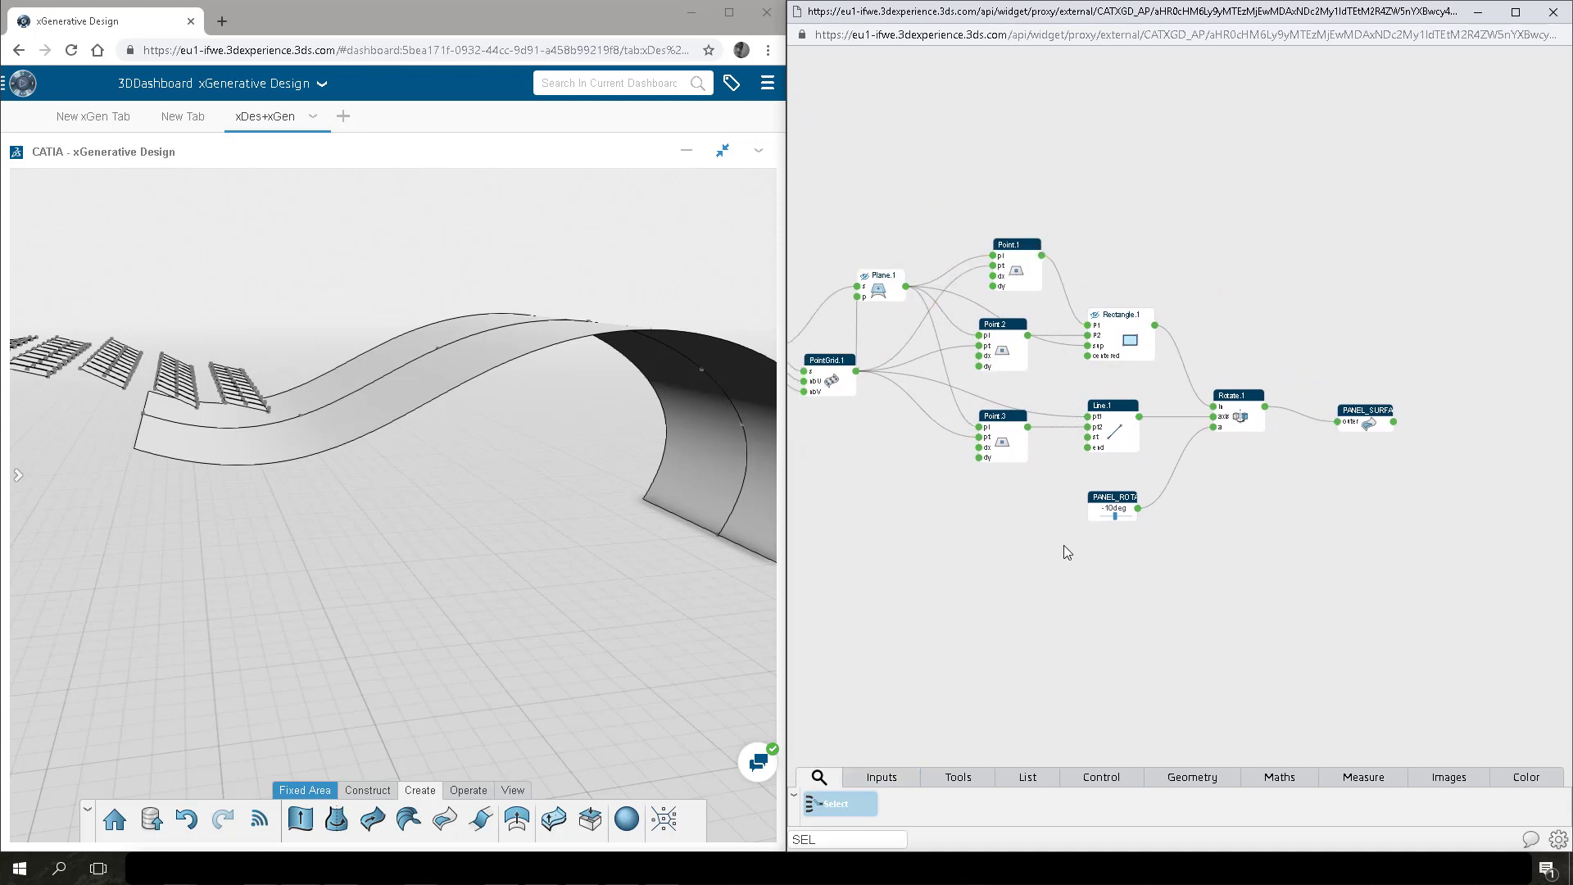
pyautogui.scroll(3, 1045, 546)
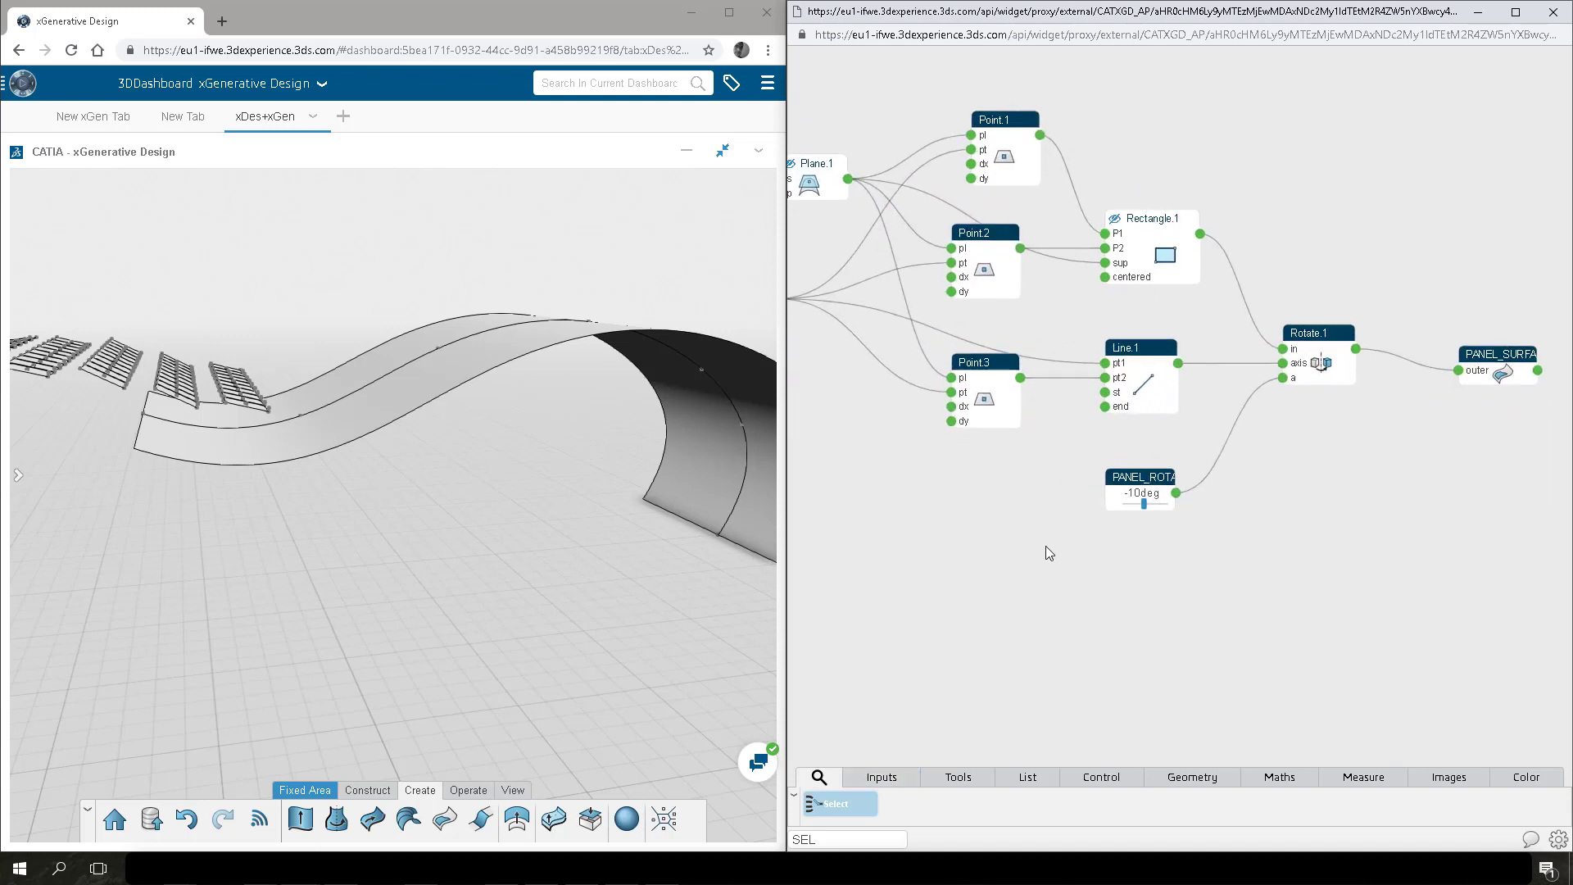
pyautogui.moveTo(930, 583); pyautogui.dragTo(1131, 584)
pyautogui.moveTo(1016, 544); pyautogui.dragTo(1137, 543)
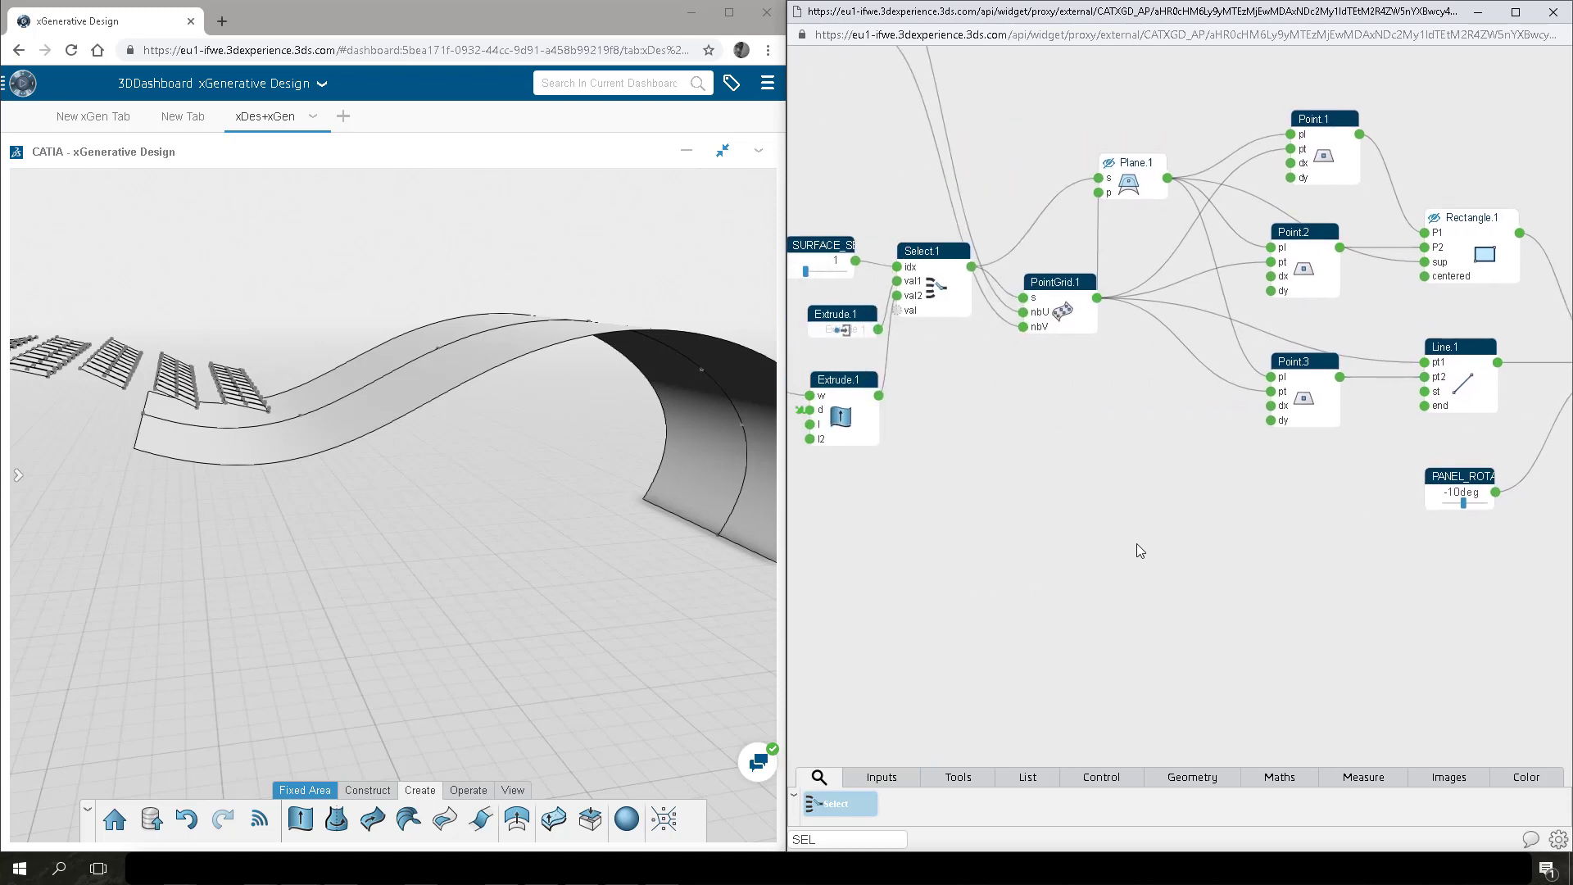
pyautogui.press('BackSpace')
pyautogui.press('BackSpace')
pyautogui.press('BackSpace')
pyautogui.write('GET')
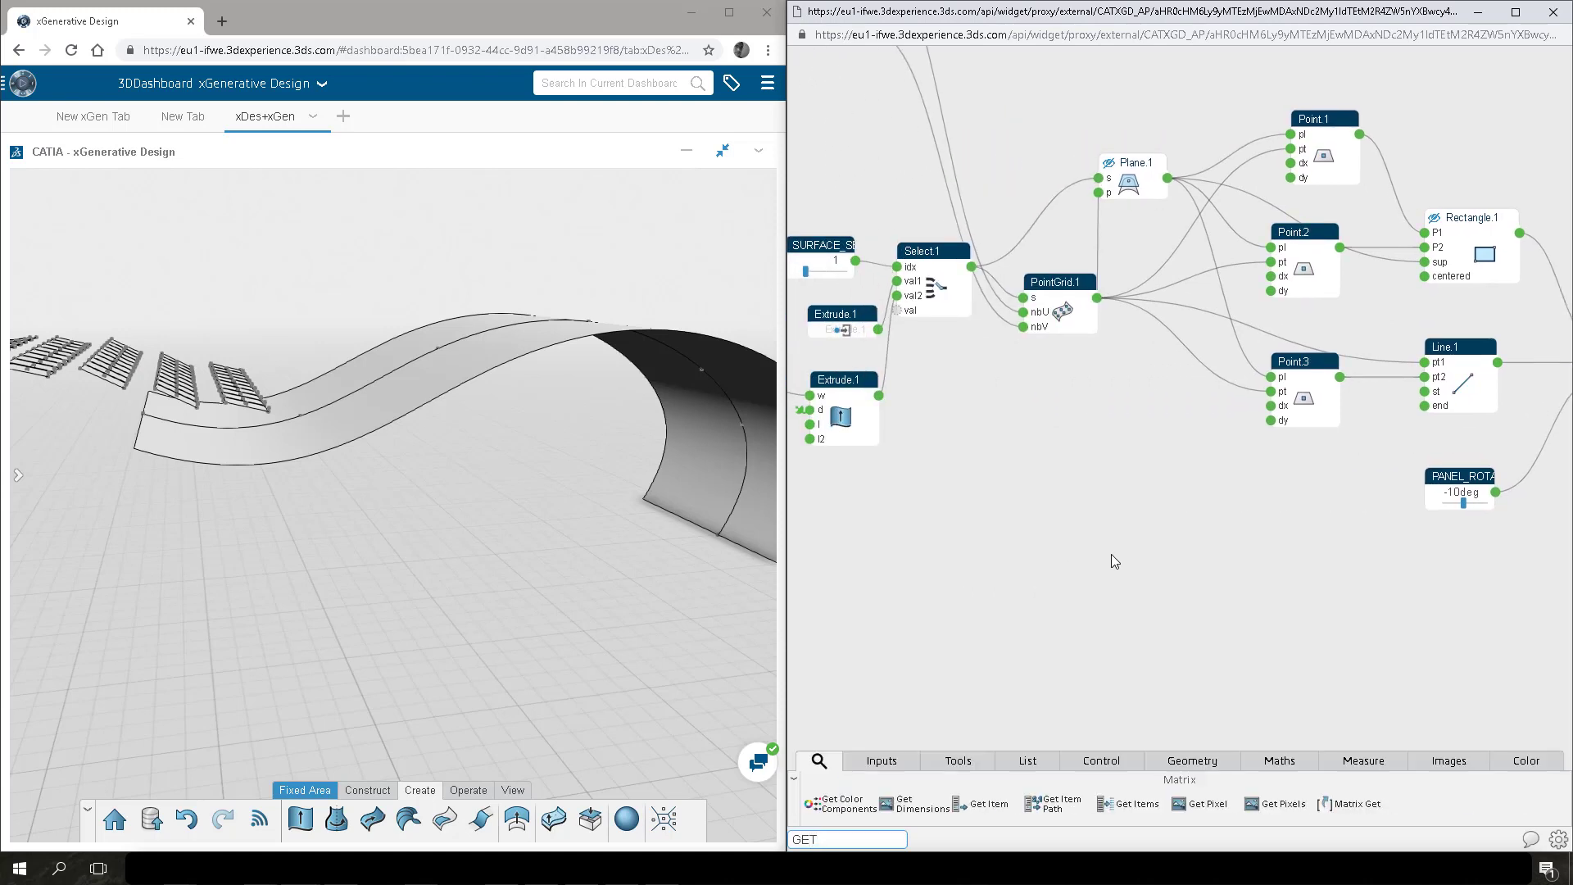
pyautogui.click(1013, 791)
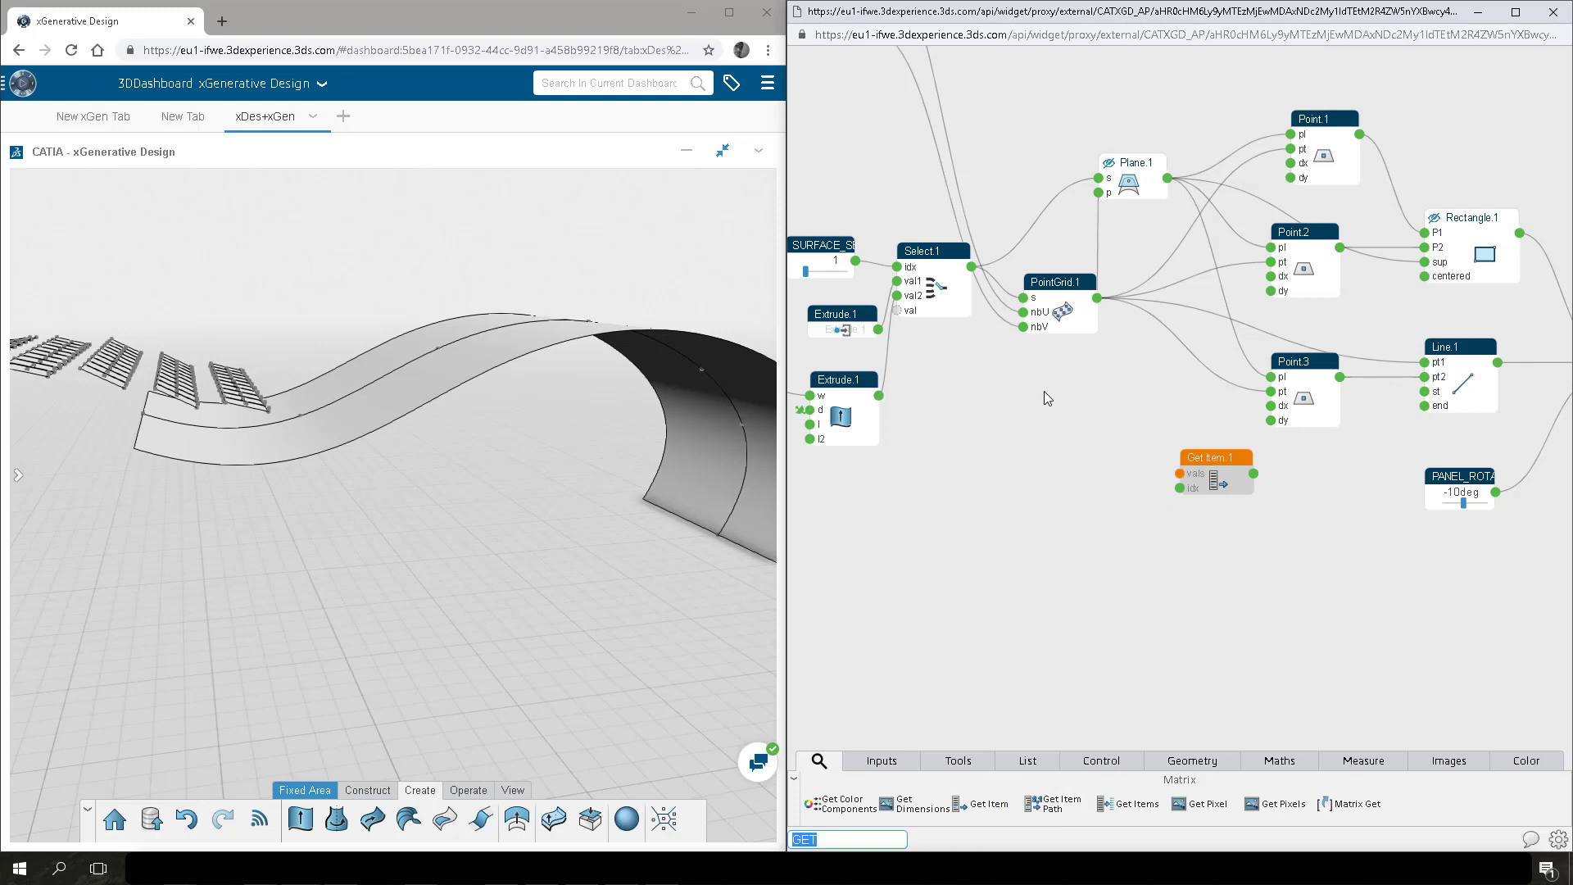
# Connect PointGrid.1's output to Get Item.1's vals input, place the node below the grid, and check its output list.
pyautogui.click(1097, 299)
pyautogui.click(1181, 475)
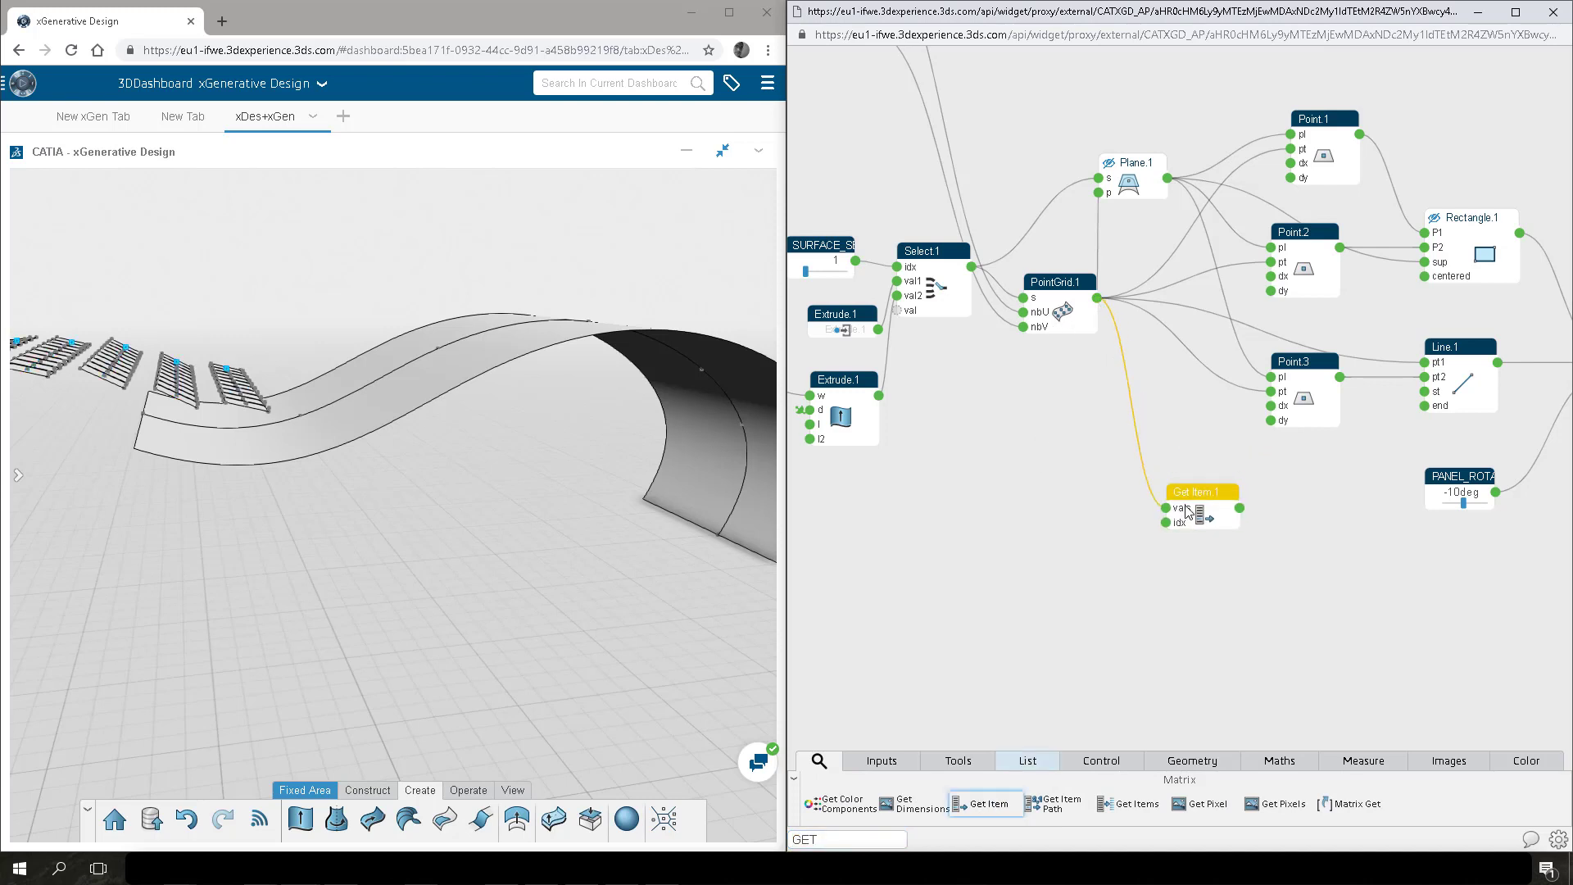
pyautogui.moveTo(1213, 458); pyautogui.dragTo(1178, 523)
pyautogui.click(1221, 539)
pyautogui.click(1266, 564)
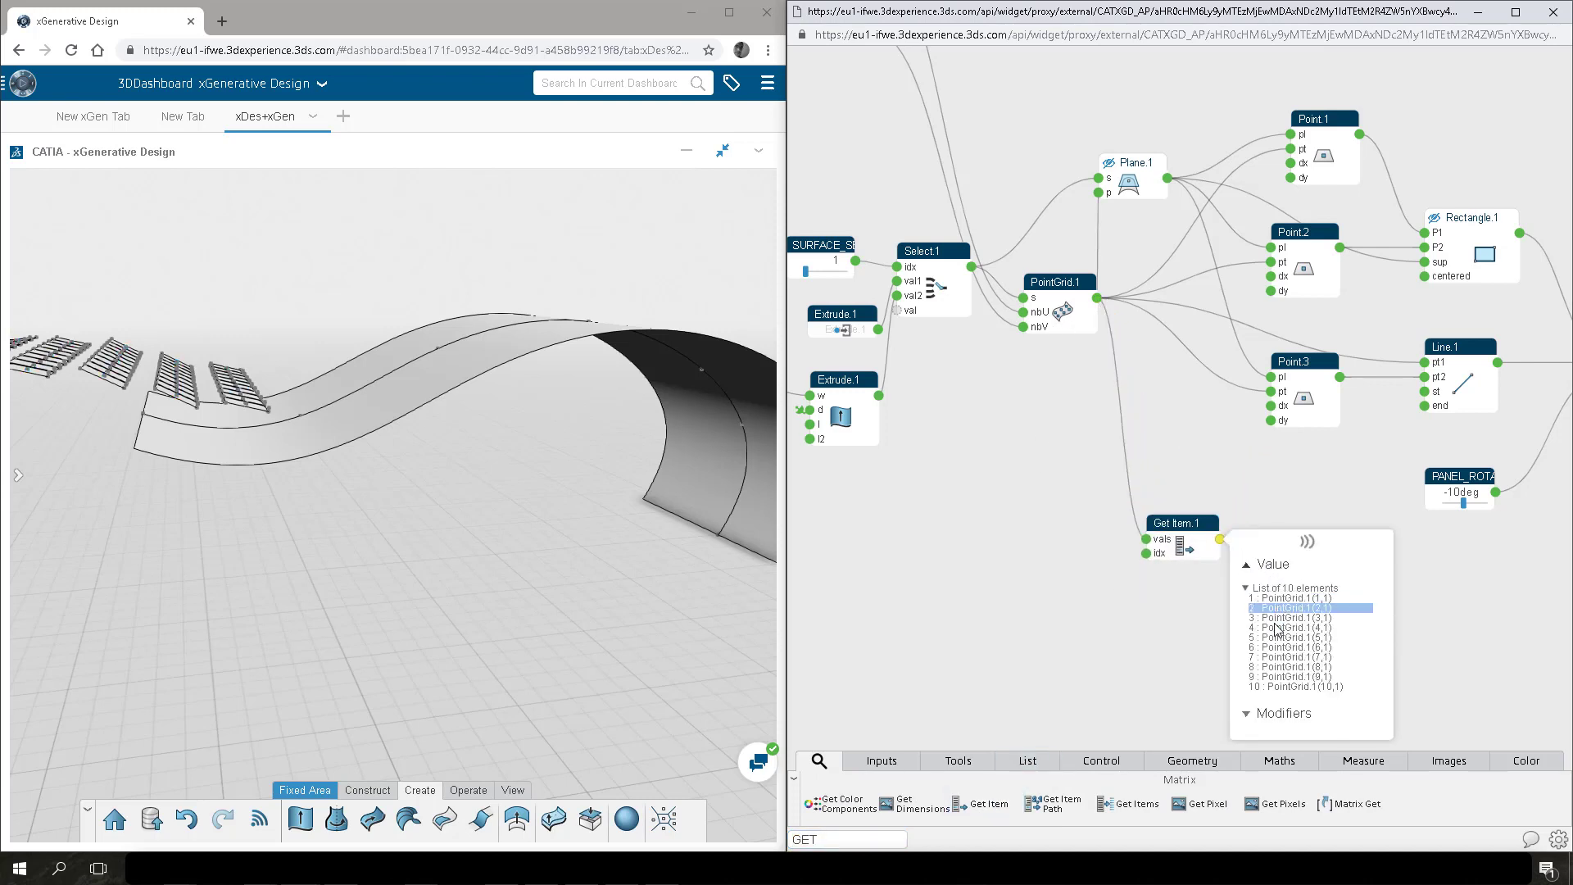
pyautogui.click(1182, 628)
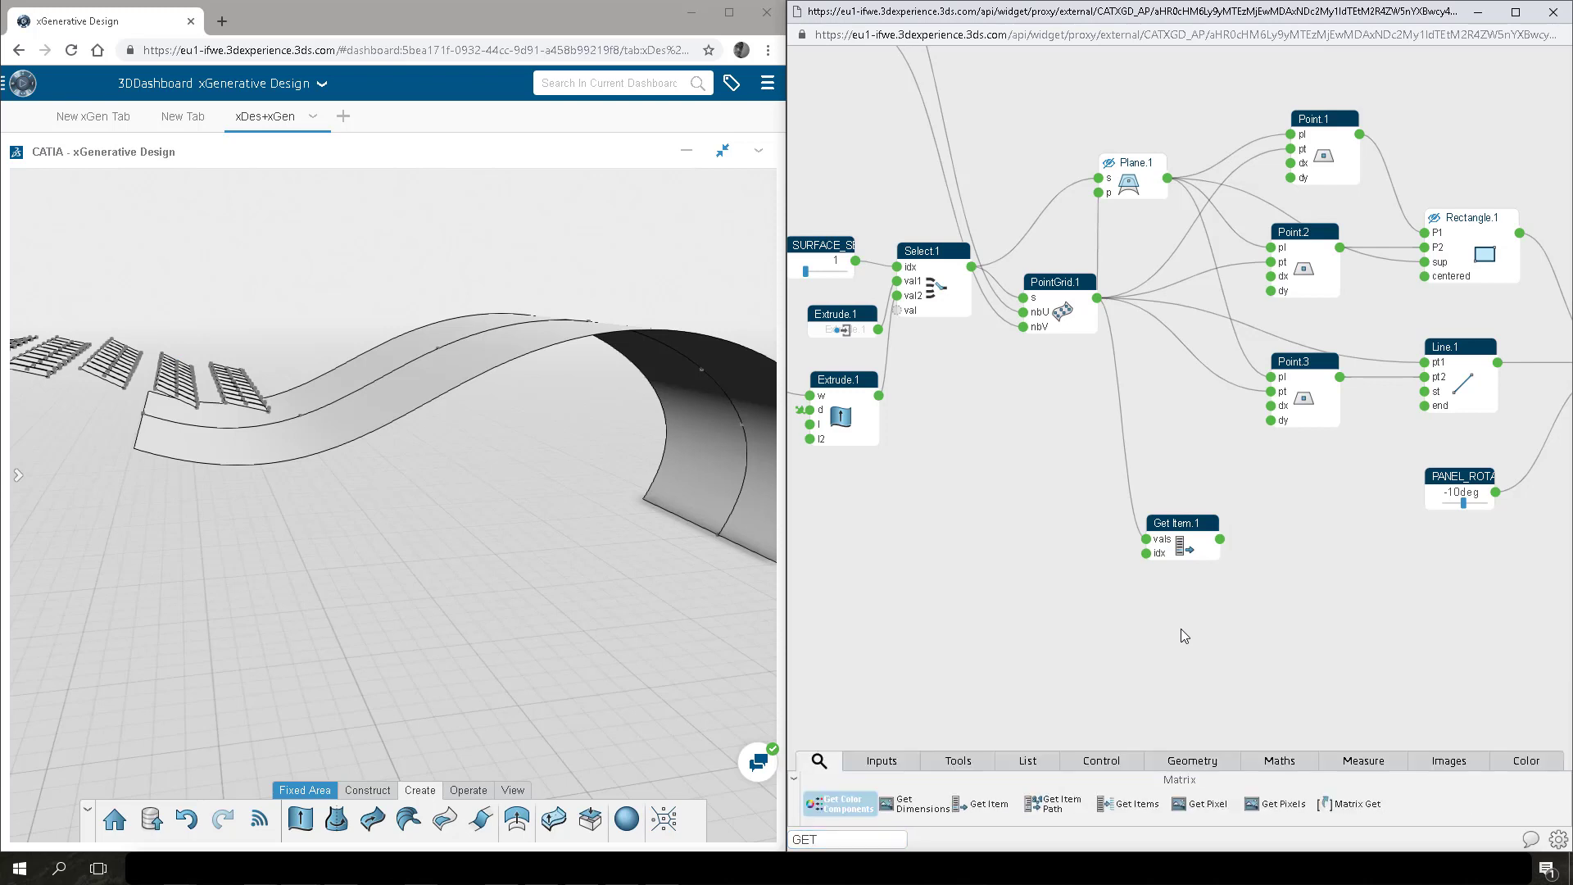
# Add two more Get Item nodes that both take Get Item.1's output as their vals input.
pyautogui.moveTo(983, 804); pyautogui.dragTo(1288, 563)
pyautogui.click(1280, 514)
pyautogui.moveTo(1252, 481); pyautogui.dragTo(1267, 564)
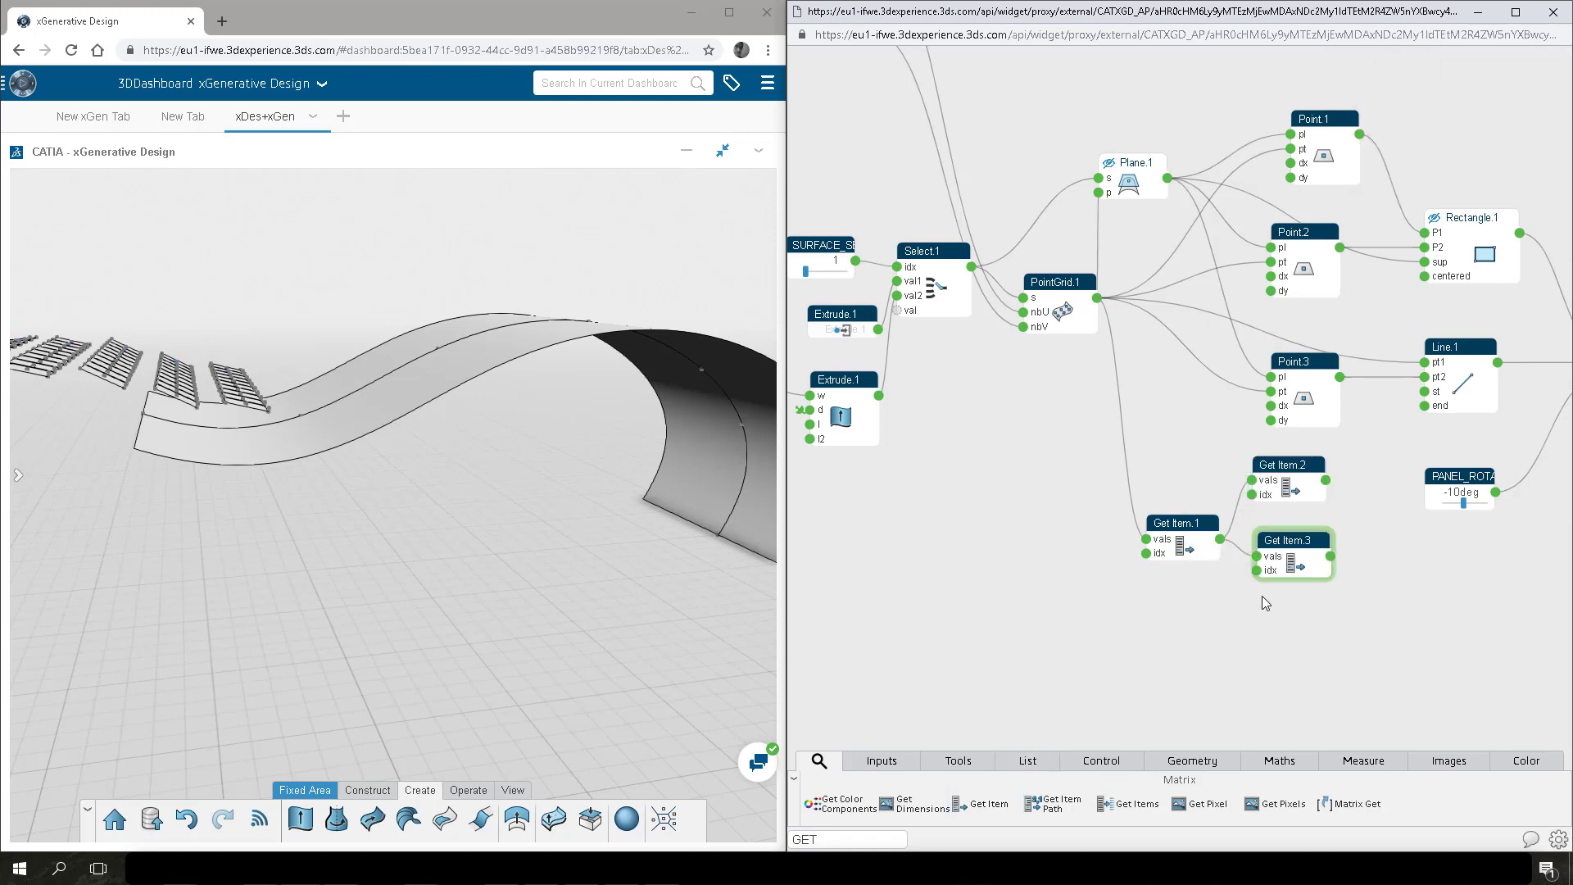
# Move the panel rotation input out of the way and add a Distance node measuring between Get Item.2 and Get Item.3.
pyautogui.hotkey('ctrl', 'f')
pyautogui.write('DIST')
pyautogui.press('Tab')
pyautogui.press('Return')
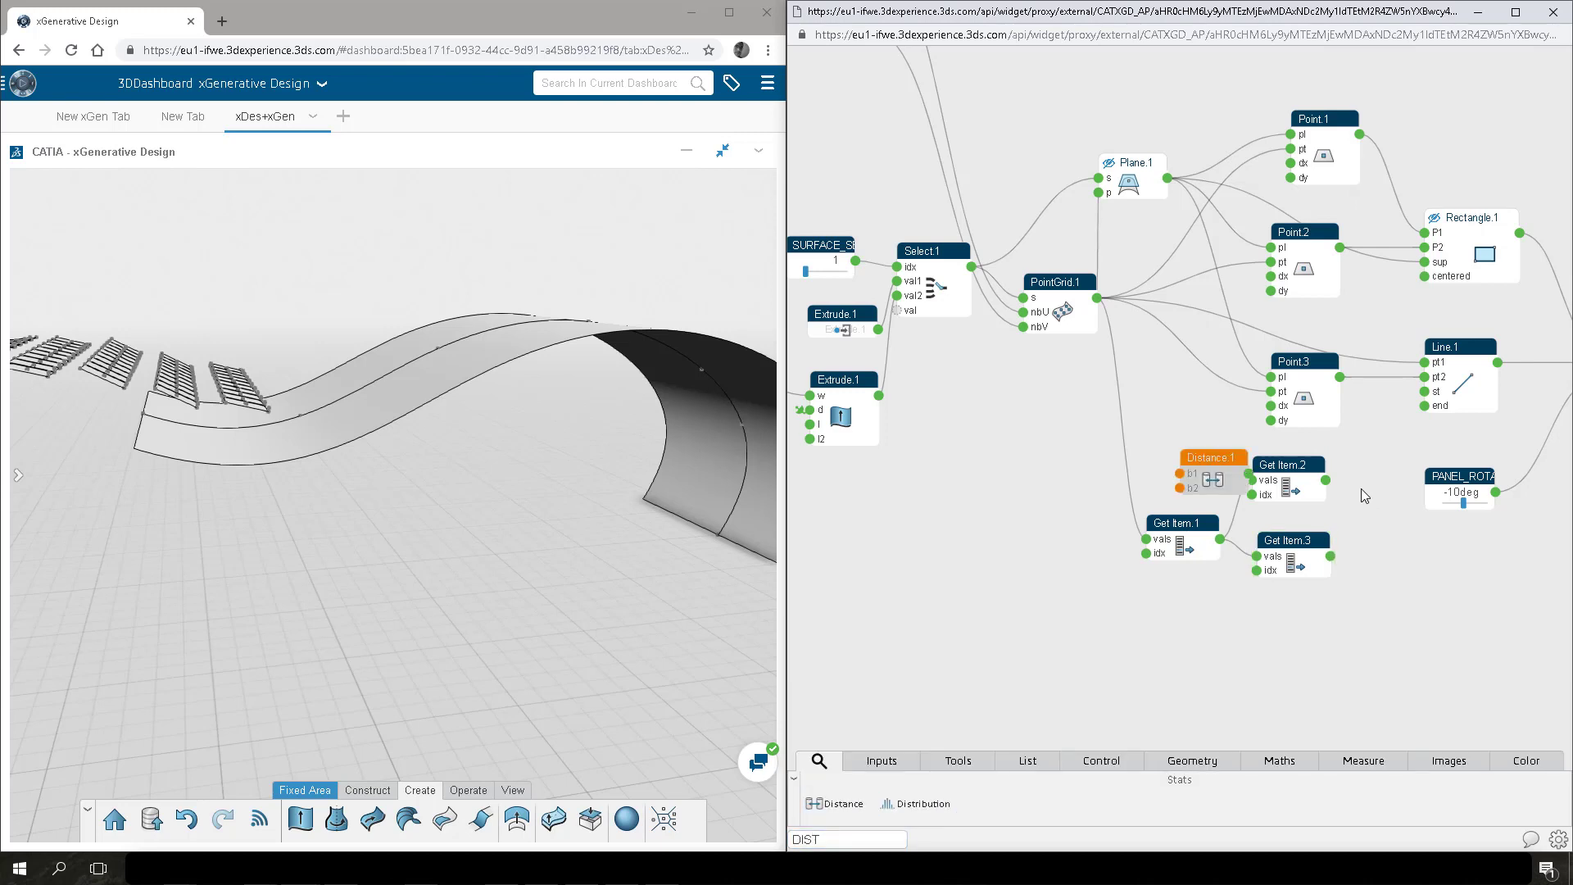
pyautogui.moveTo(1451, 482); pyautogui.dragTo(1447, 64)
pyautogui.moveTo(1209, 459); pyautogui.dragTo(1384, 542)
pyautogui.click(1353, 509)
# Add a Minus node after Distance.1 and connect the distance to its a input.
pyautogui.moveTo(1397, 612); pyautogui.dragTo(1255, 609, button='middle')
pyautogui.hotkey('ctrl', 'f')
pyautogui.write('MINU')
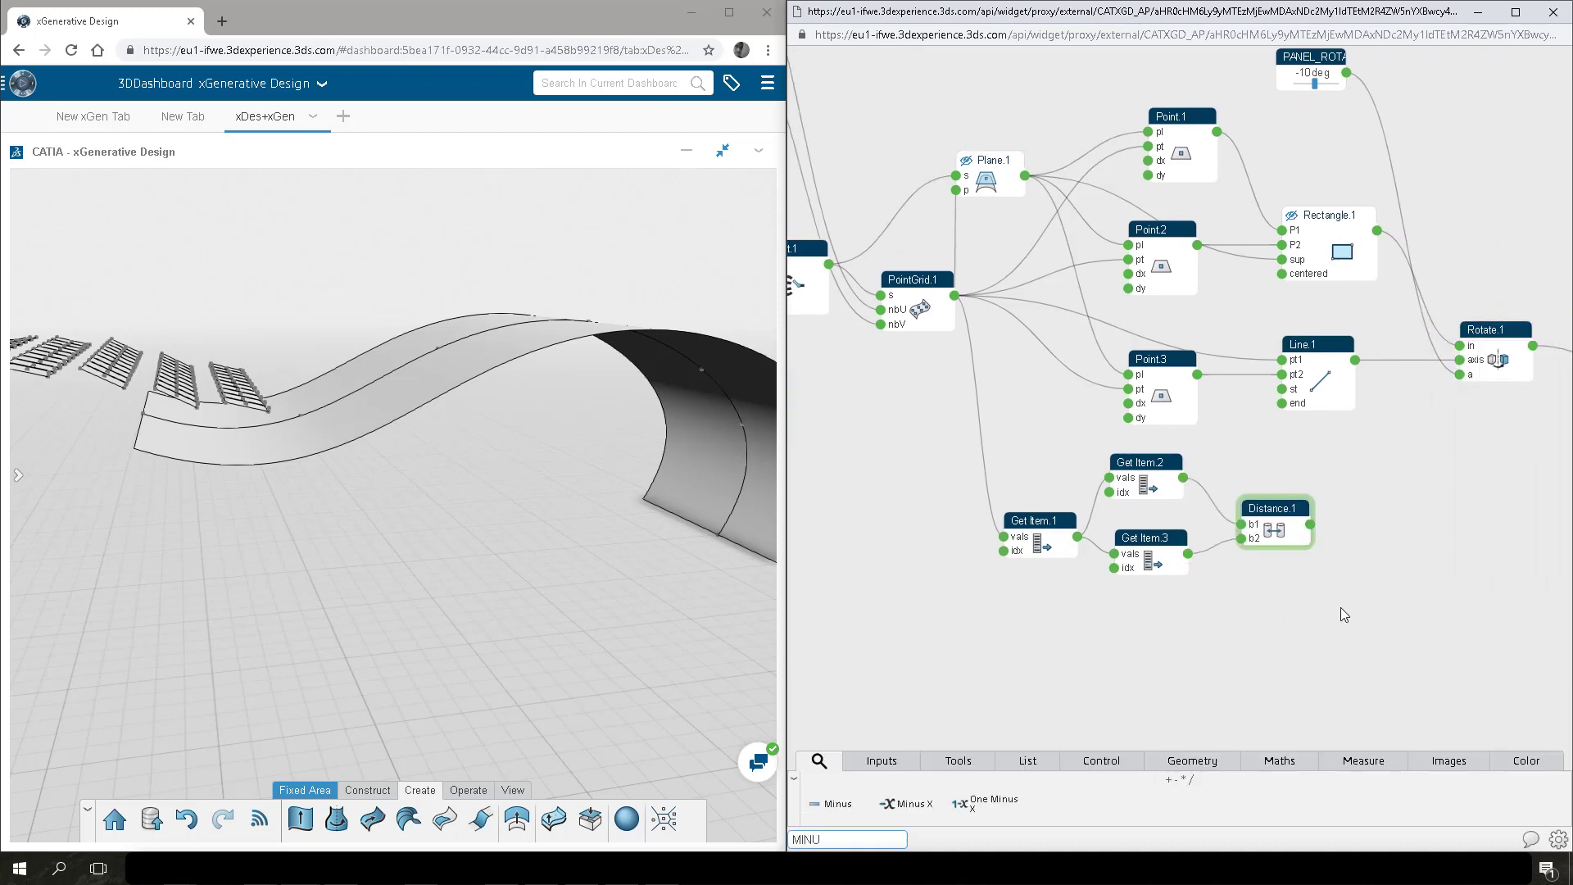
pyautogui.press('Return')
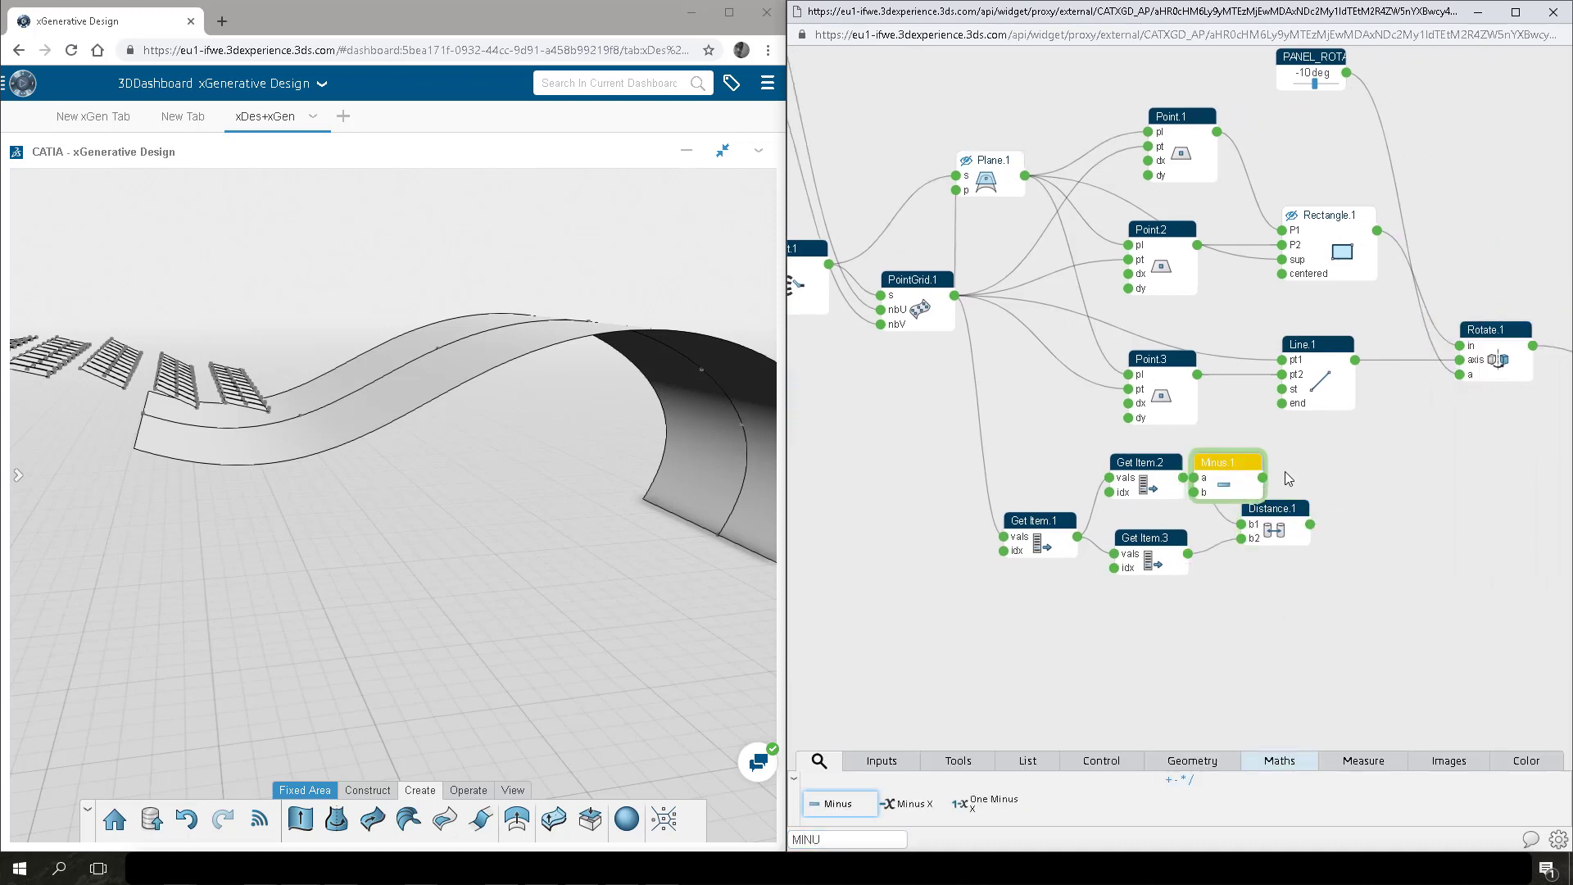
pyautogui.moveTo(1311, 524); pyautogui.dragTo(1367, 526)
# Add a Length input of 10 mm below Distance.1 and connect it to Minus.1's b input.
pyautogui.write('LENG')
pyautogui.press('Return')
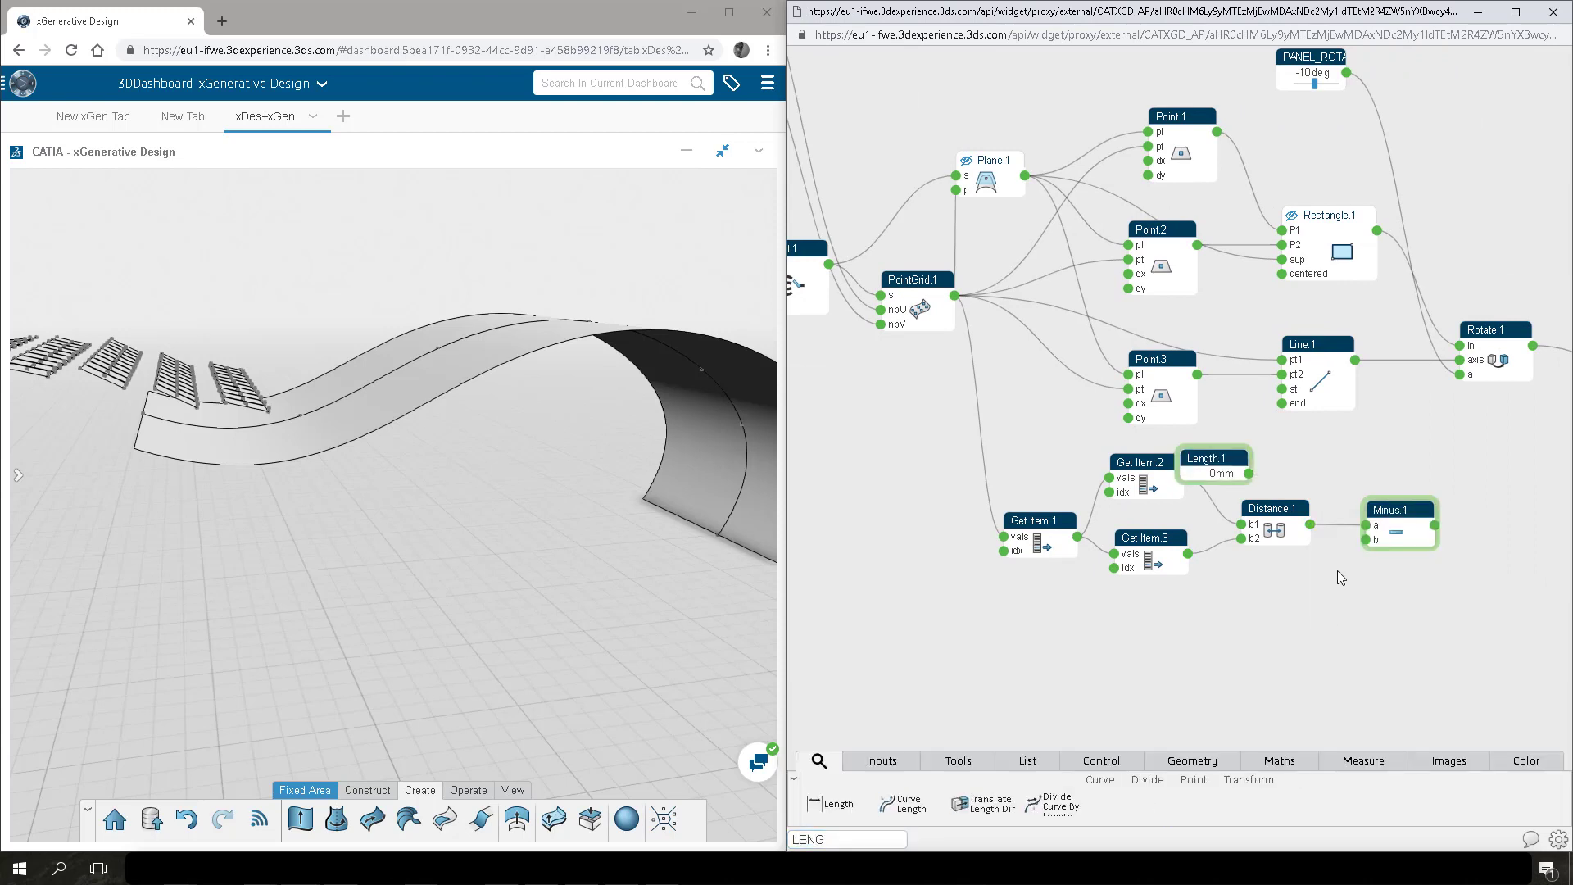
pyautogui.moveTo(1223, 469); pyautogui.dragTo(1251, 602)
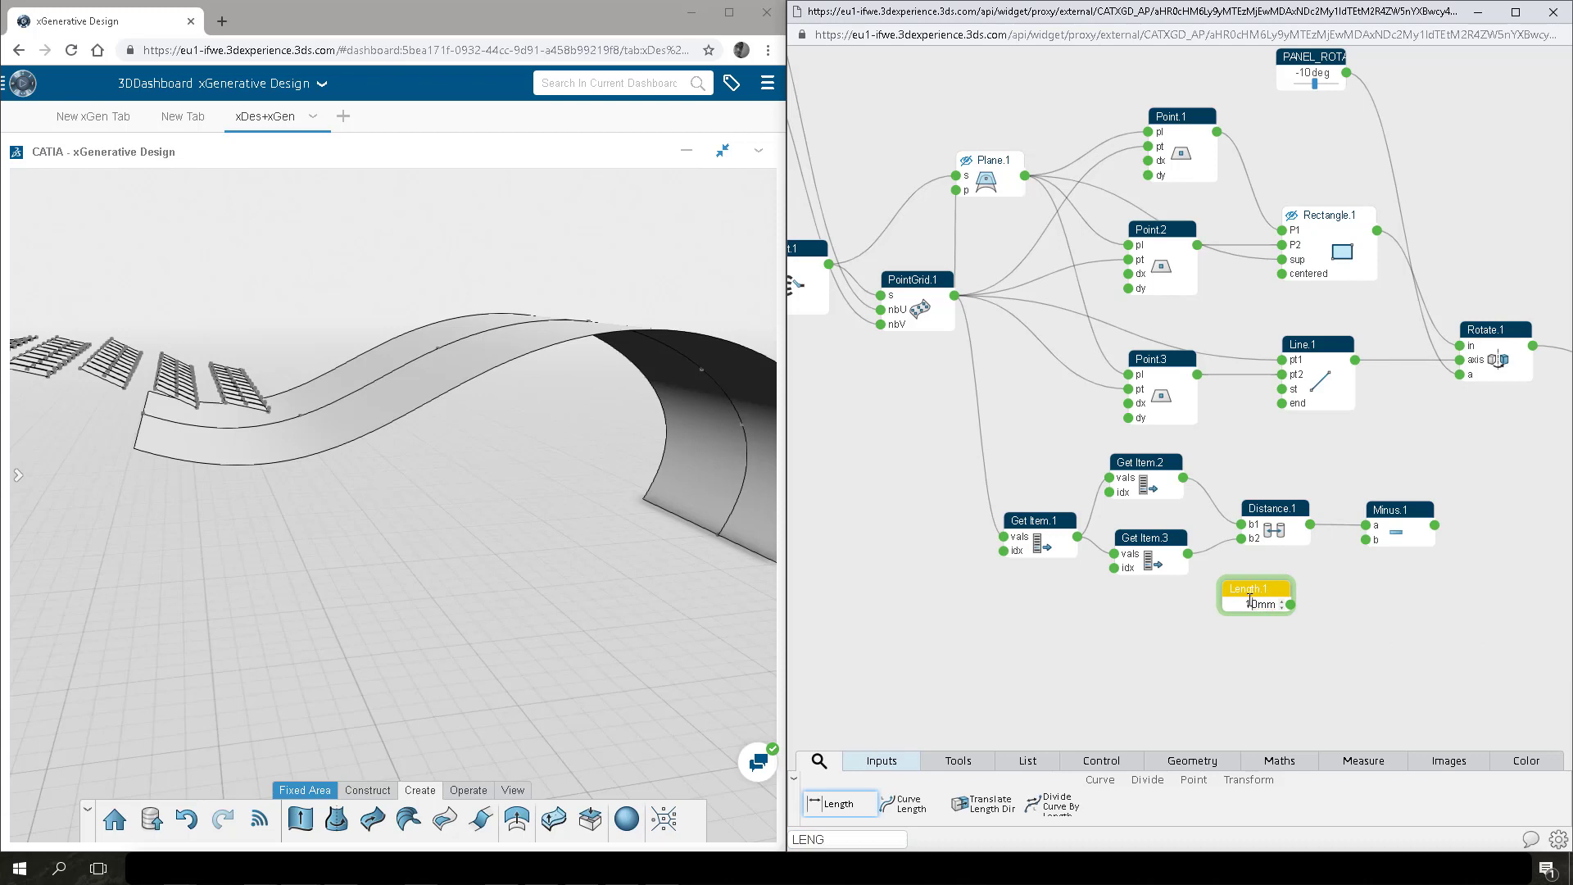
pyautogui.moveTo(1295, 613)
pyautogui.moveTo(1298, 604); pyautogui.dragTo(1365, 540)
pyautogui.moveTo(1435, 531)
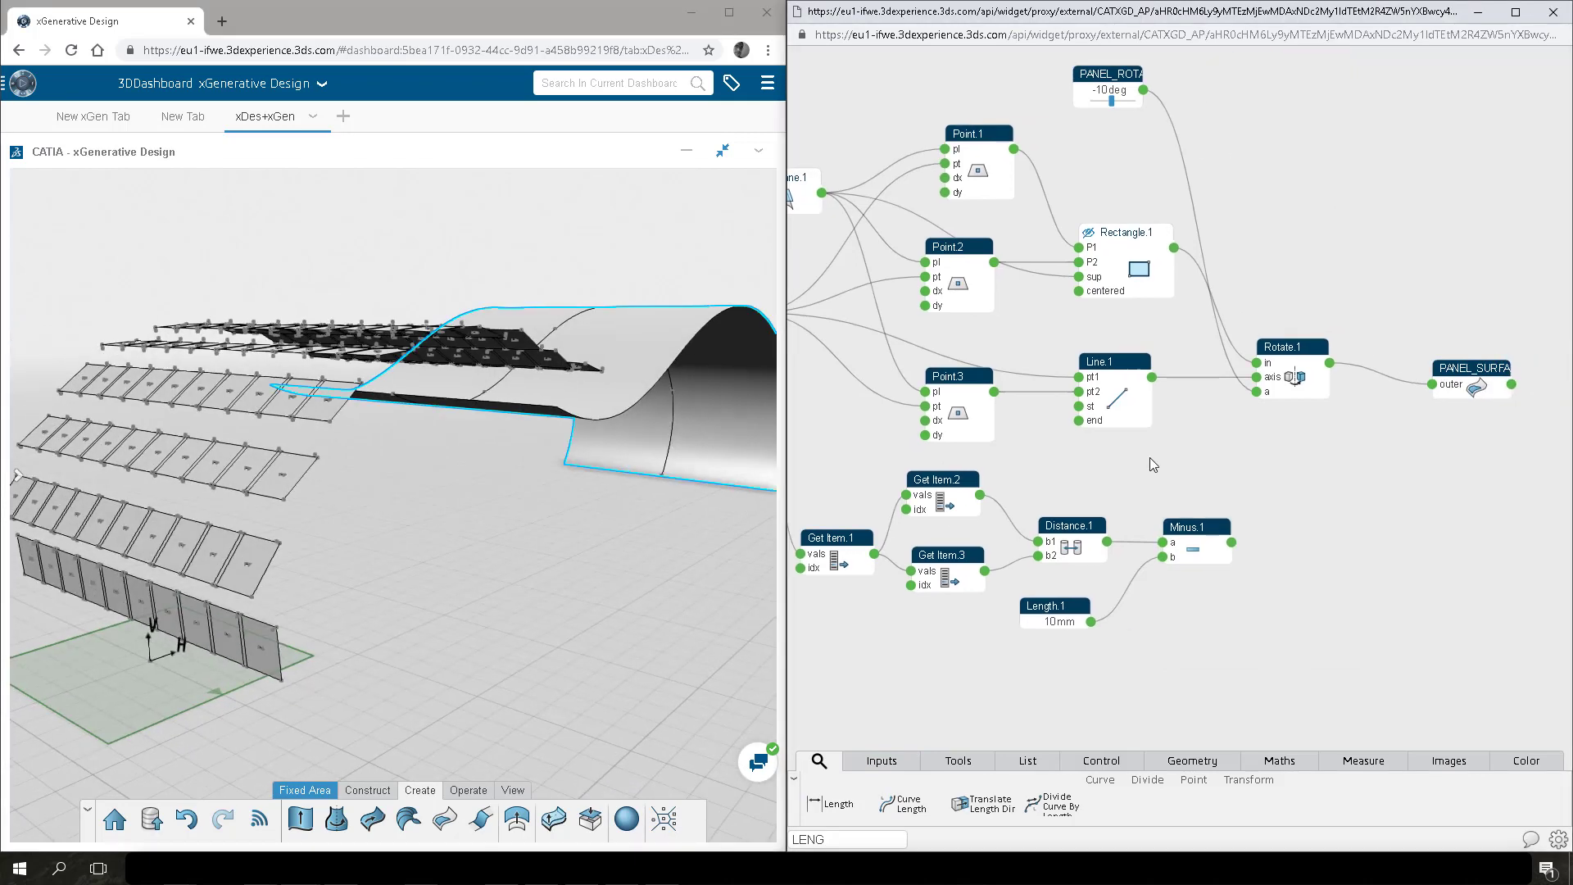
# Move the panel construction nodes farther along the graph to make room for the distance calculation nodes.
pyautogui.scroll(-3, 1154, 464)
pyautogui.moveTo(1452, 254); pyautogui.dragTo(939, 450)
pyautogui.moveTo(1002, 403); pyautogui.dragTo(1312, 417)
pyautogui.click(1415, 525)
pyautogui.moveTo(1414, 524); pyautogui.dragTo(1218, 550, button='middle')
pyautogui.moveTo(1280, 541); pyautogui.dragTo(1112, 437)
pyautogui.moveTo(1126, 443); pyautogui.dragTo(1122, 202)
pyautogui.click(1126, 269)
pyautogui.keyDown('ctrl'); pyautogui.click(1111, 348); pyautogui.keyUp('ctrl')
pyautogui.keyDown('ctrl'); pyautogui.click(1229, 341); pyautogui.keyUp('ctrl')
pyautogui.click(1244, 394)
pyautogui.moveTo(1229, 341); pyautogui.dragTo(1233, 374)
pyautogui.click(1218, 521)
# Find the Transpose node, place it below Get Item.1, and connect PointGrid.1's output to it.
pyautogui.moveTo(1024, 531); pyautogui.dragTo(1167, 494, button='middle')
pyautogui.scroll(3, 1167, 493)
pyautogui.moveTo(1108, 586); pyautogui.dragTo(1413, 567, button='middle')
pyautogui.moveTo(1178, 613); pyautogui.dragTo(1151, 553, button='middle')
pyautogui.click(1054, 807)
pyautogui.moveTo(1207, 459); pyautogui.dragTo(1026, 542)
pyautogui.moveTo(938, 202); pyautogui.dragTo(1008, 543)
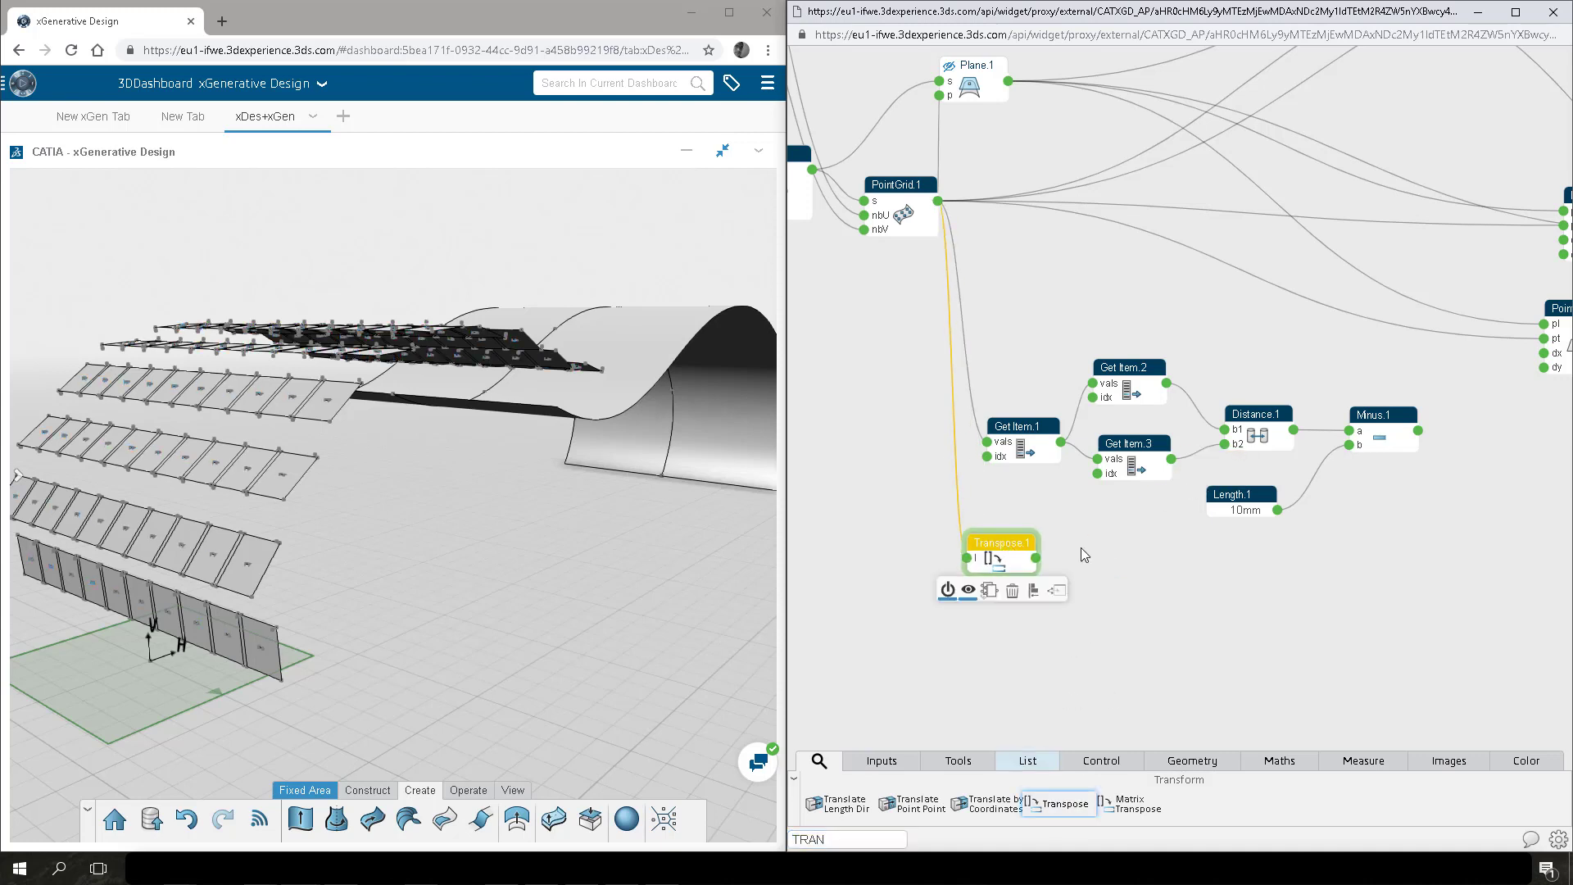
# Chain two Get Item nodes after Transpose.1, feeding the first from the transposed list and the second from the first.
pyautogui.write('GET')
pyautogui.moveTo(987, 804); pyautogui.dragTo(1089, 565)
pyautogui.moveTo(1164, 641); pyautogui.dragTo(947, 551)
pyautogui.click(1180, 632)
pyautogui.write('GET')
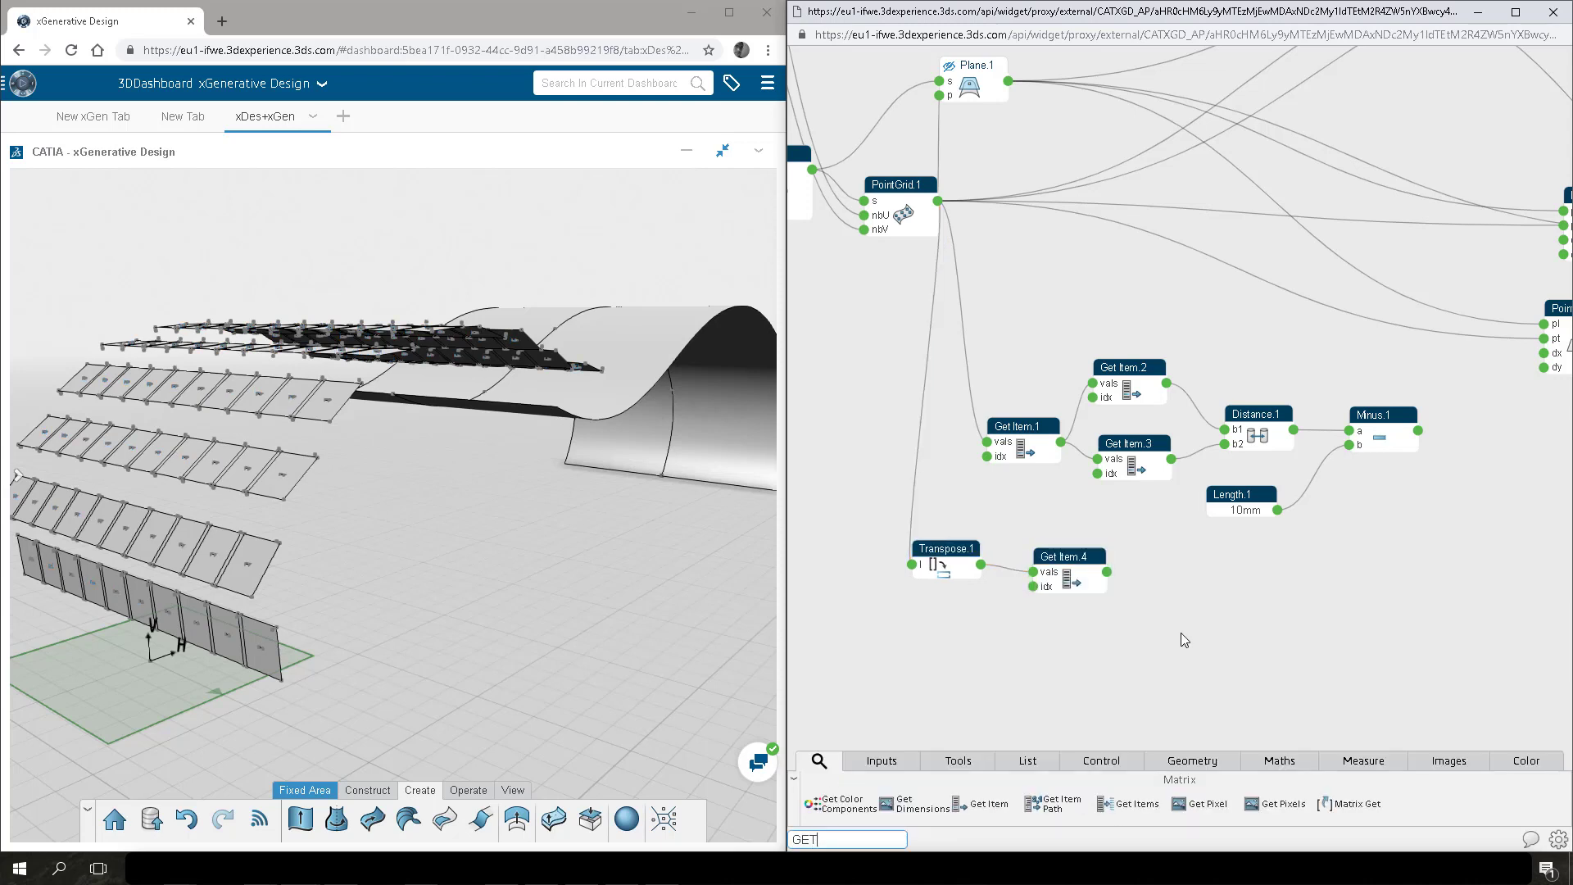
pyautogui.moveTo(988, 804); pyautogui.dragTo(1213, 567)
pyautogui.moveTo(1107, 572); pyautogui.dragTo(1187, 604)
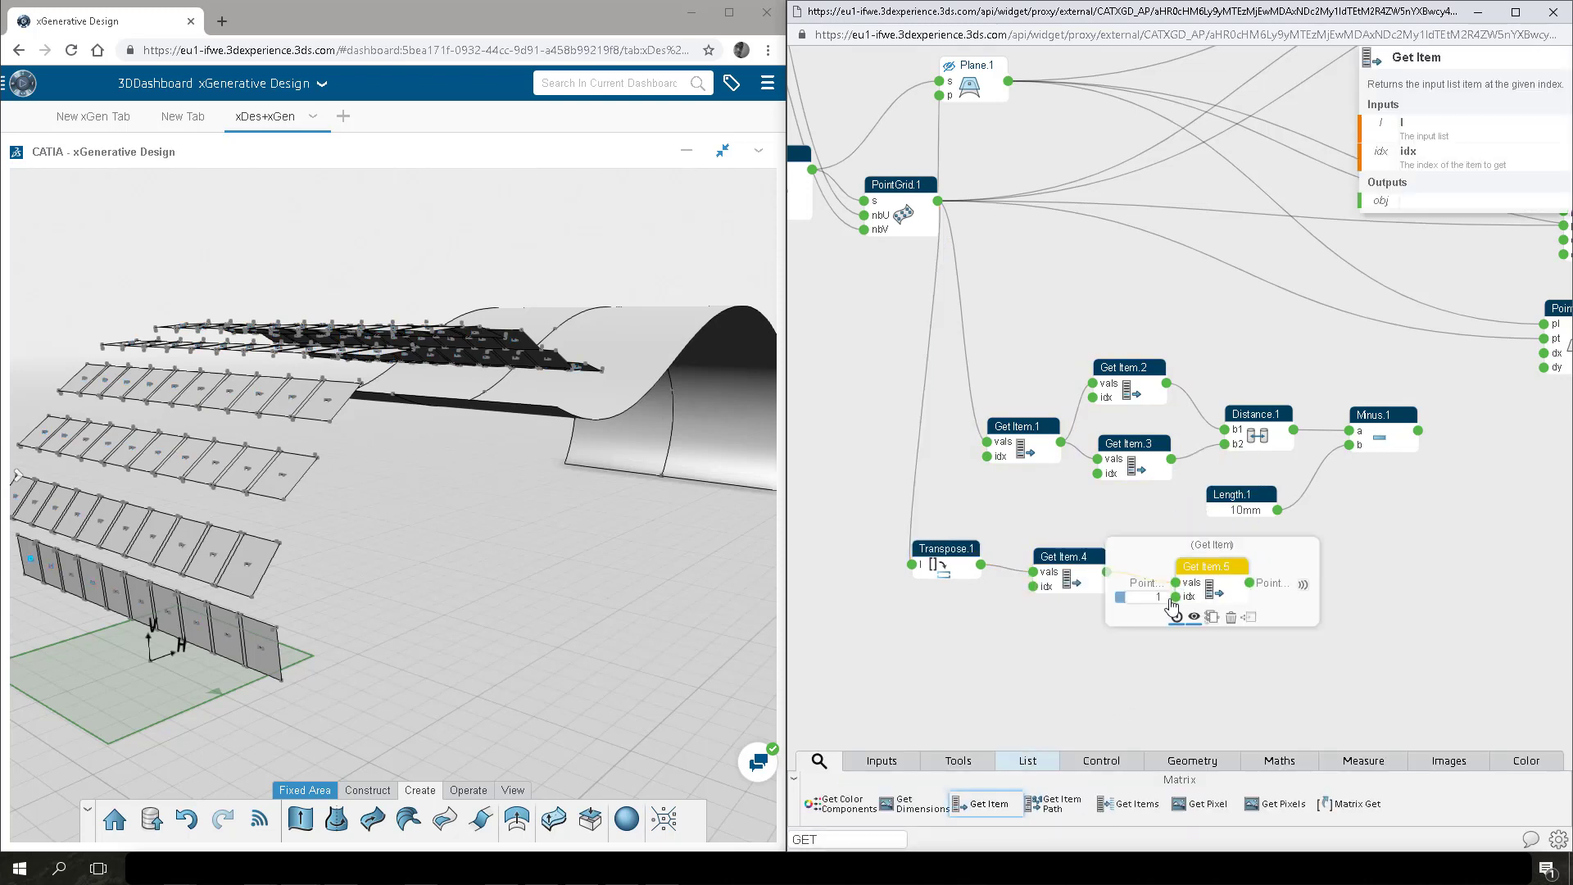
pyautogui.moveTo(1168, 386)
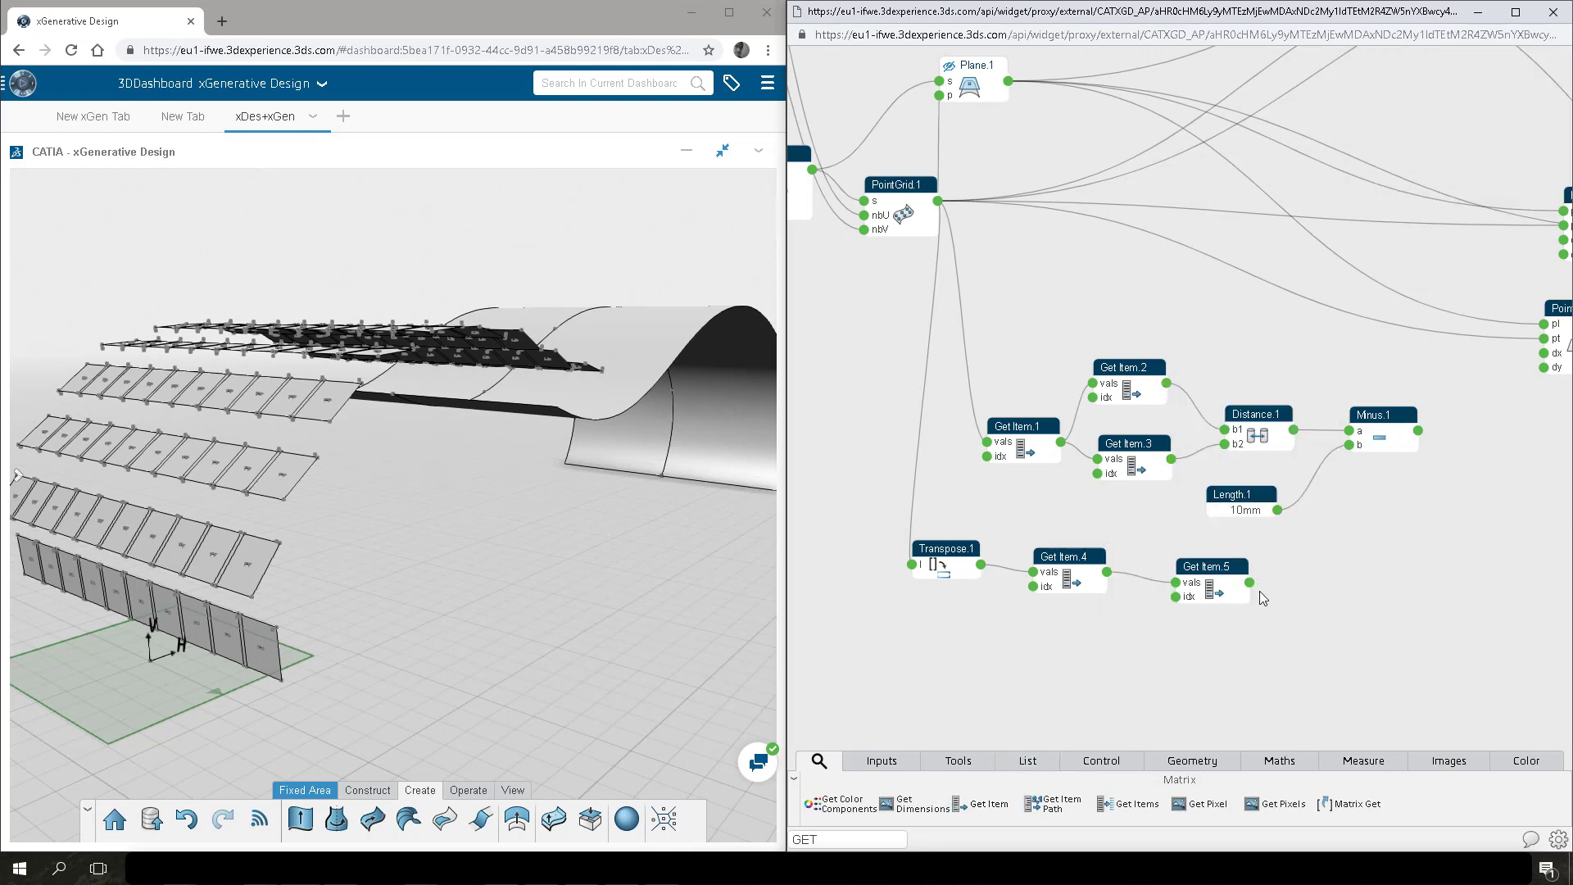
# Add a second Distance node after Get Item.5 and connect Get Item.2 to b1 and Get Item.5 to b2.
pyautogui.moveTo(1249, 582)
pyautogui.press('BackSpace')
pyautogui.press('BackSpace')
pyautogui.press('BackSpace')
pyautogui.write('DIST')
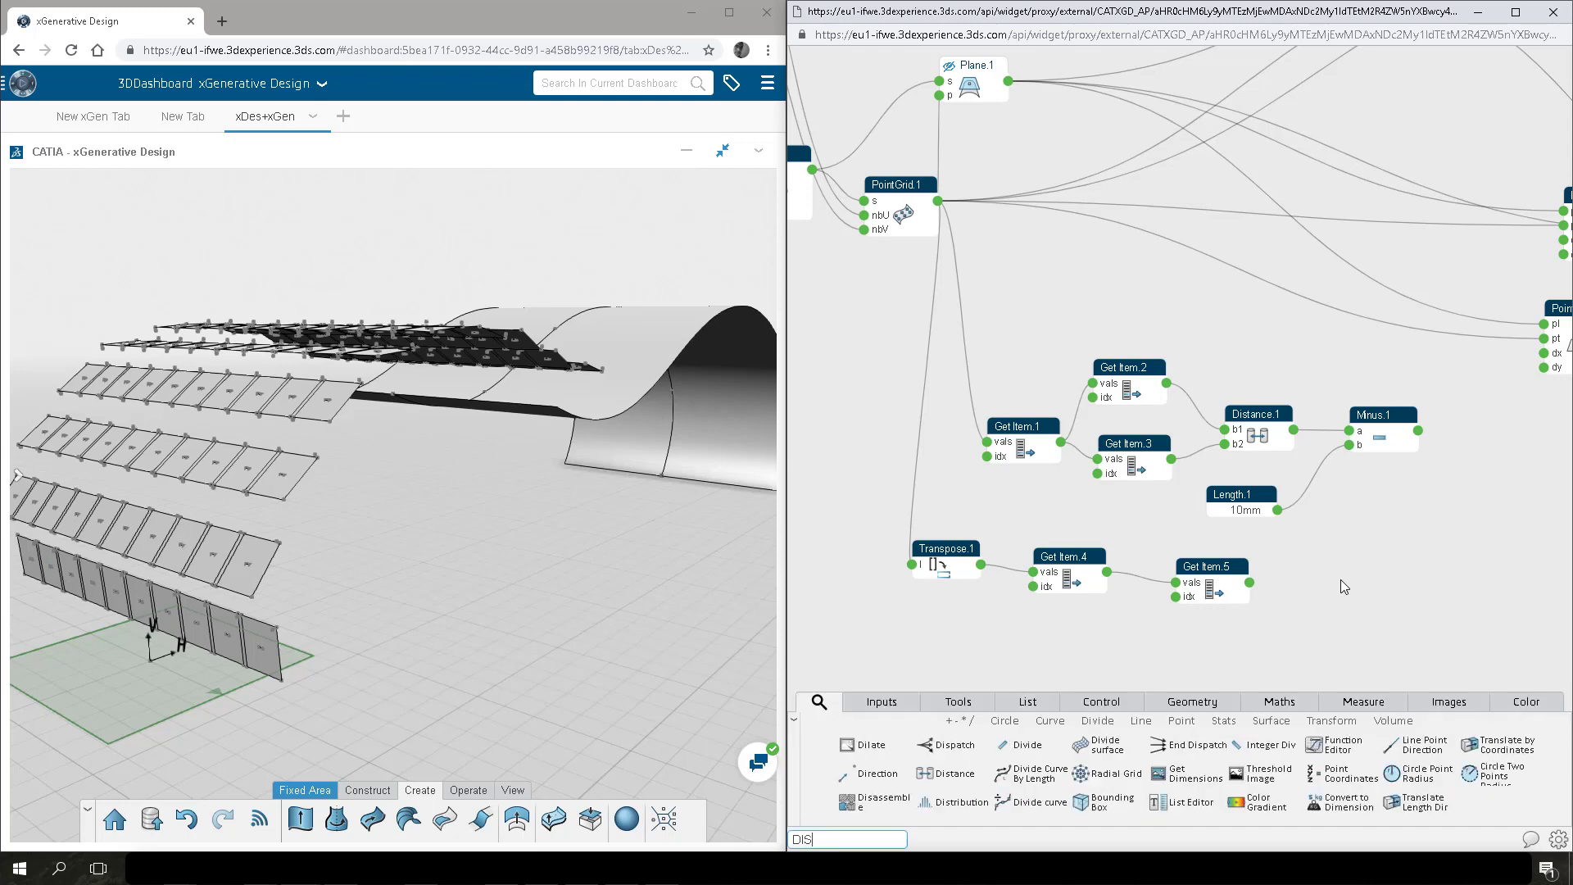
pyautogui.press('Return')
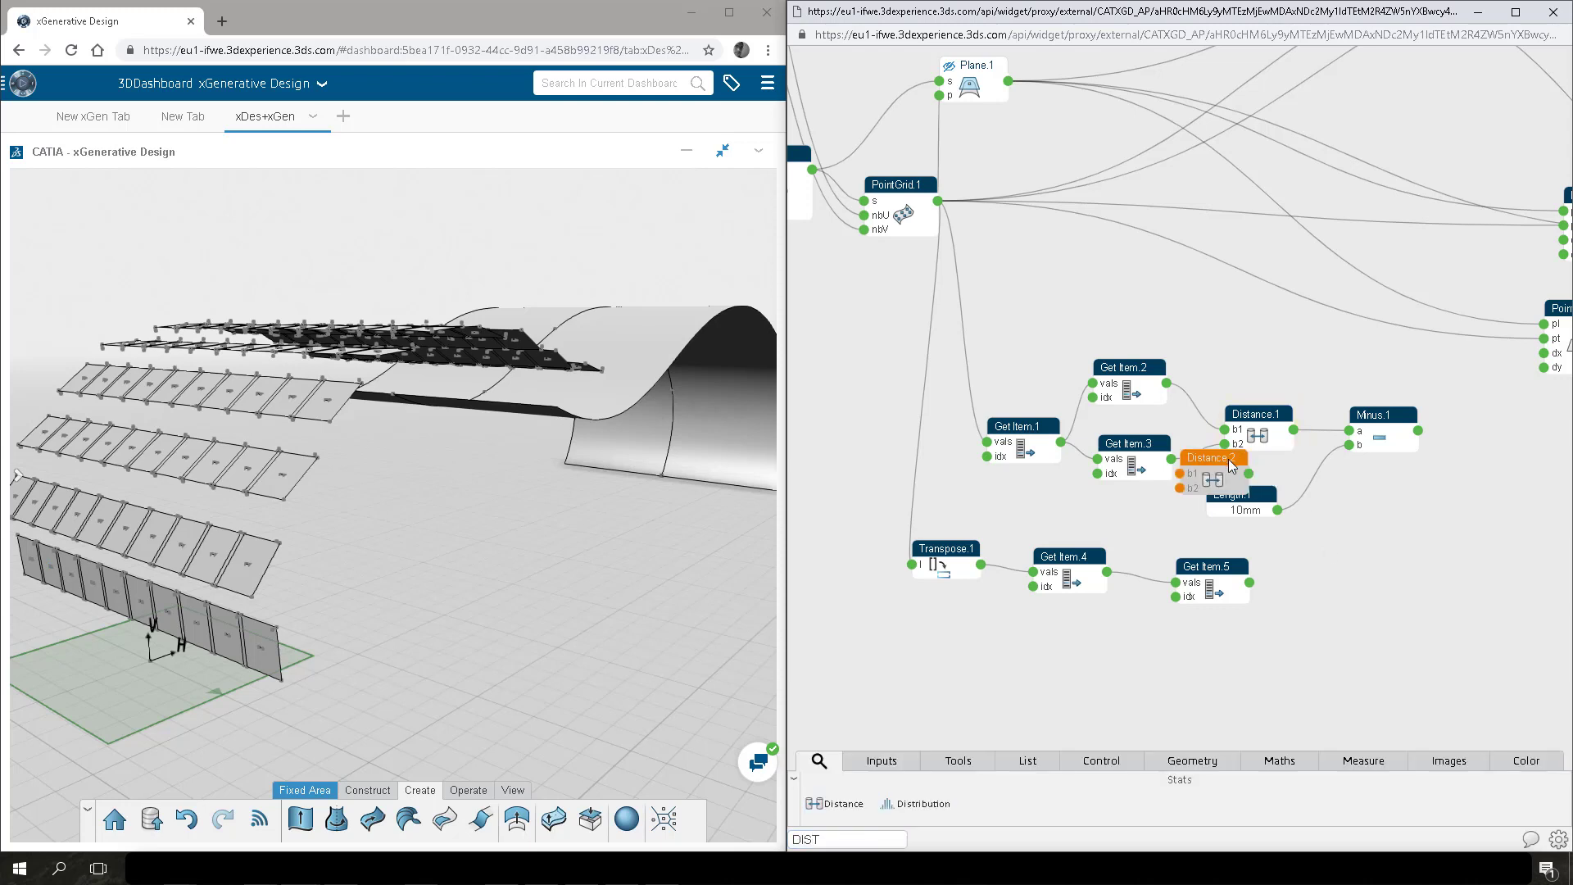
pyautogui.moveTo(1227, 459); pyautogui.dragTo(1354, 582)
pyautogui.moveTo(1166, 383); pyautogui.dragTo(1250, 537)
pyautogui.moveTo(1306, 604); pyautogui.dragTo(1307, 609)
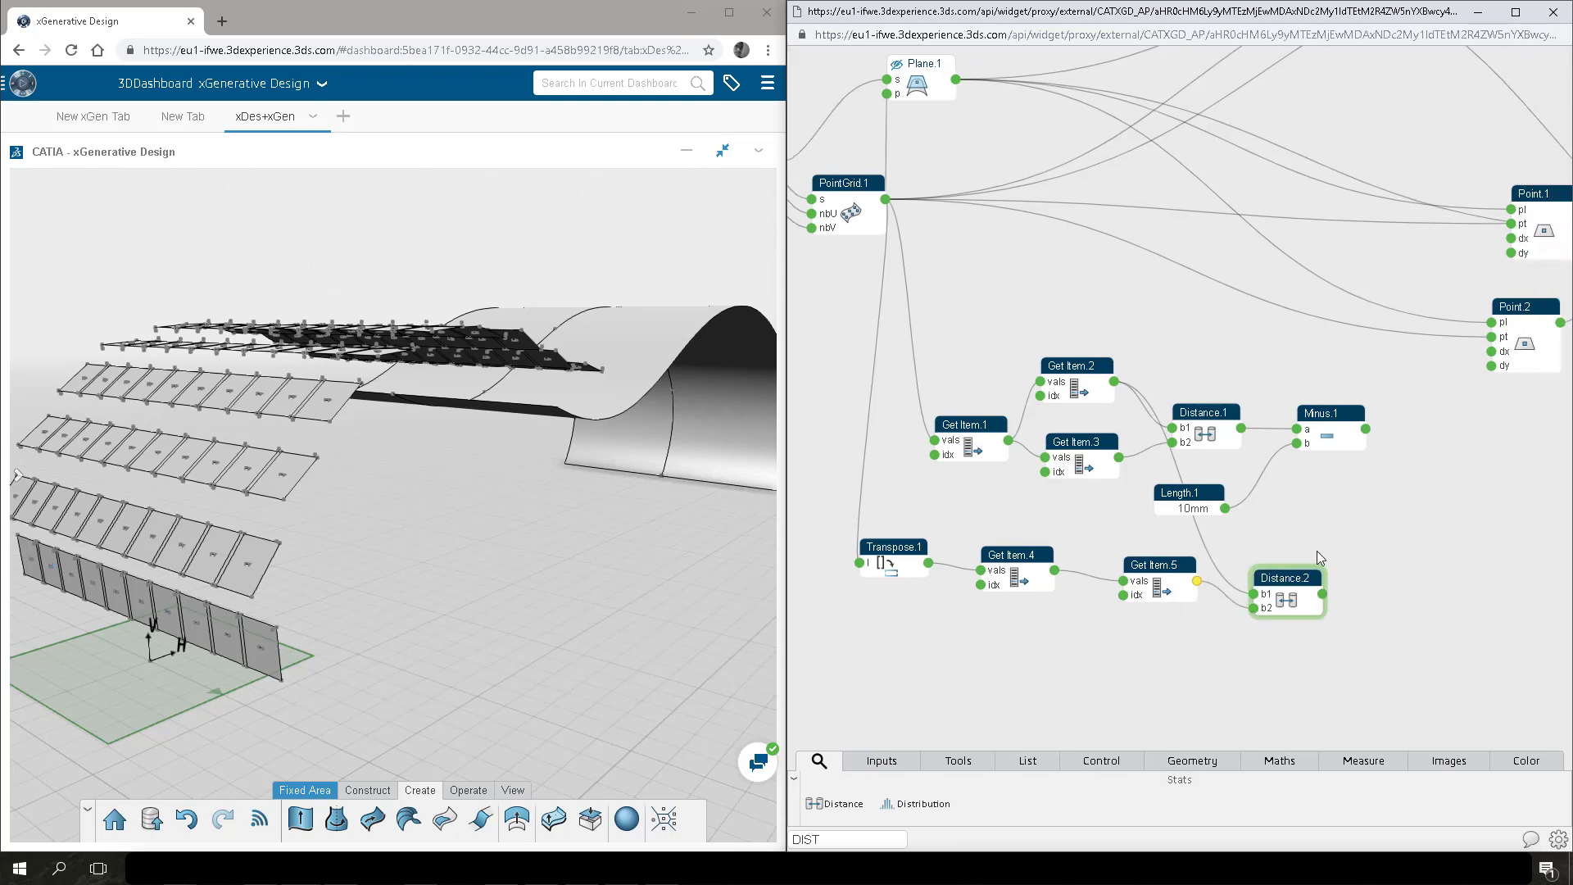
# Add a Minus node that subtracts a new 10 mm Length input from Distance.2, and check its output value.
pyautogui.write('MINU')
pyautogui.moveTo(838, 803); pyautogui.dragTo(1379, 601)
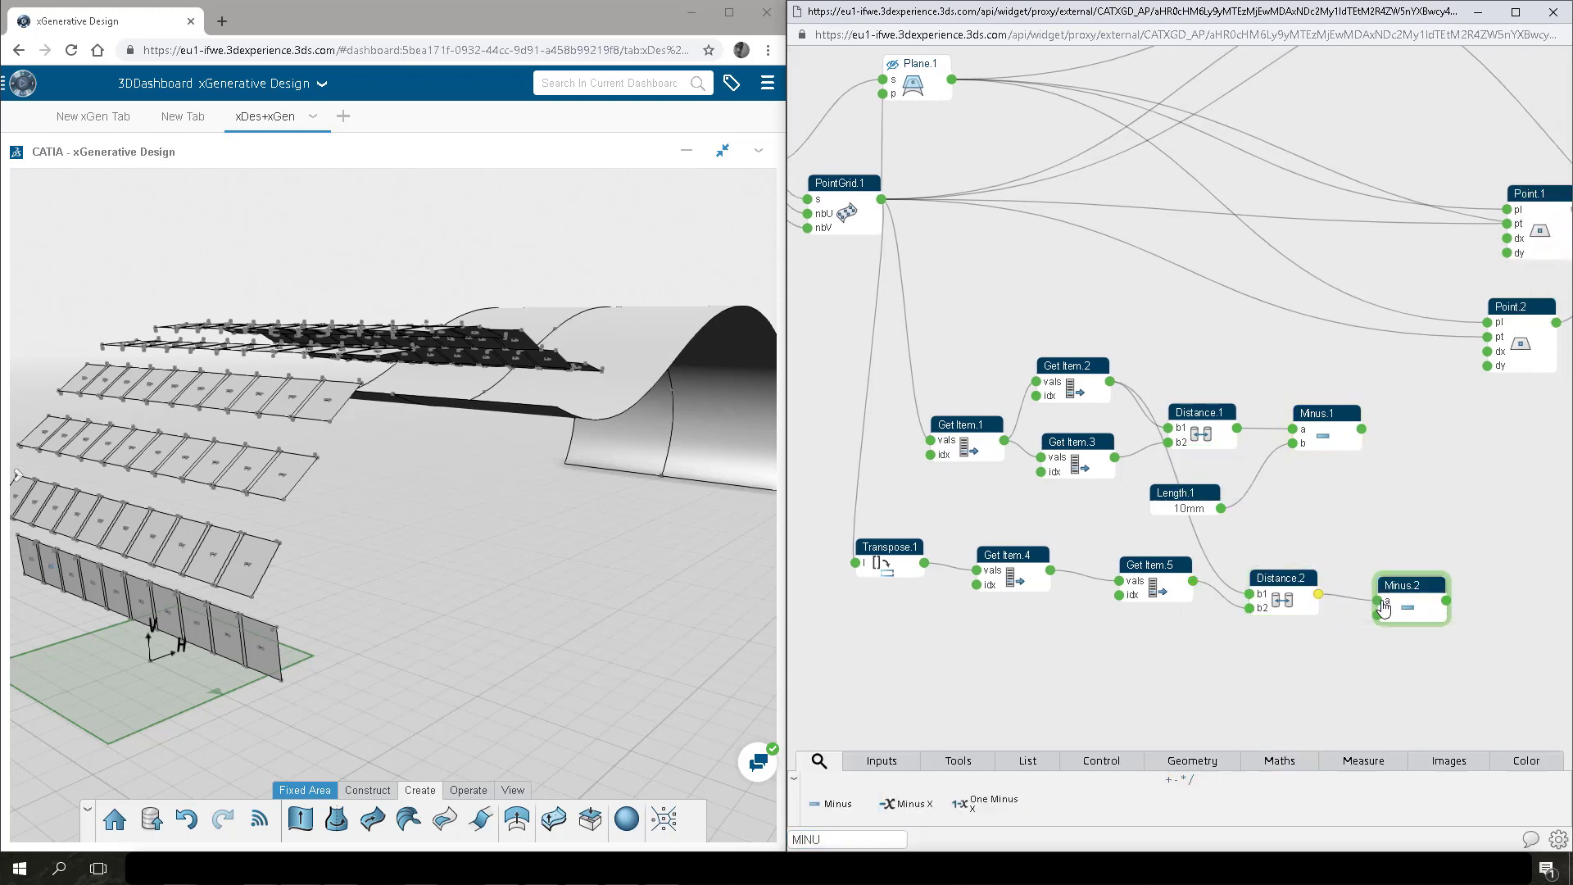
pyautogui.click(1369, 654)
pyautogui.write('LENG')
pyautogui.press('Return')
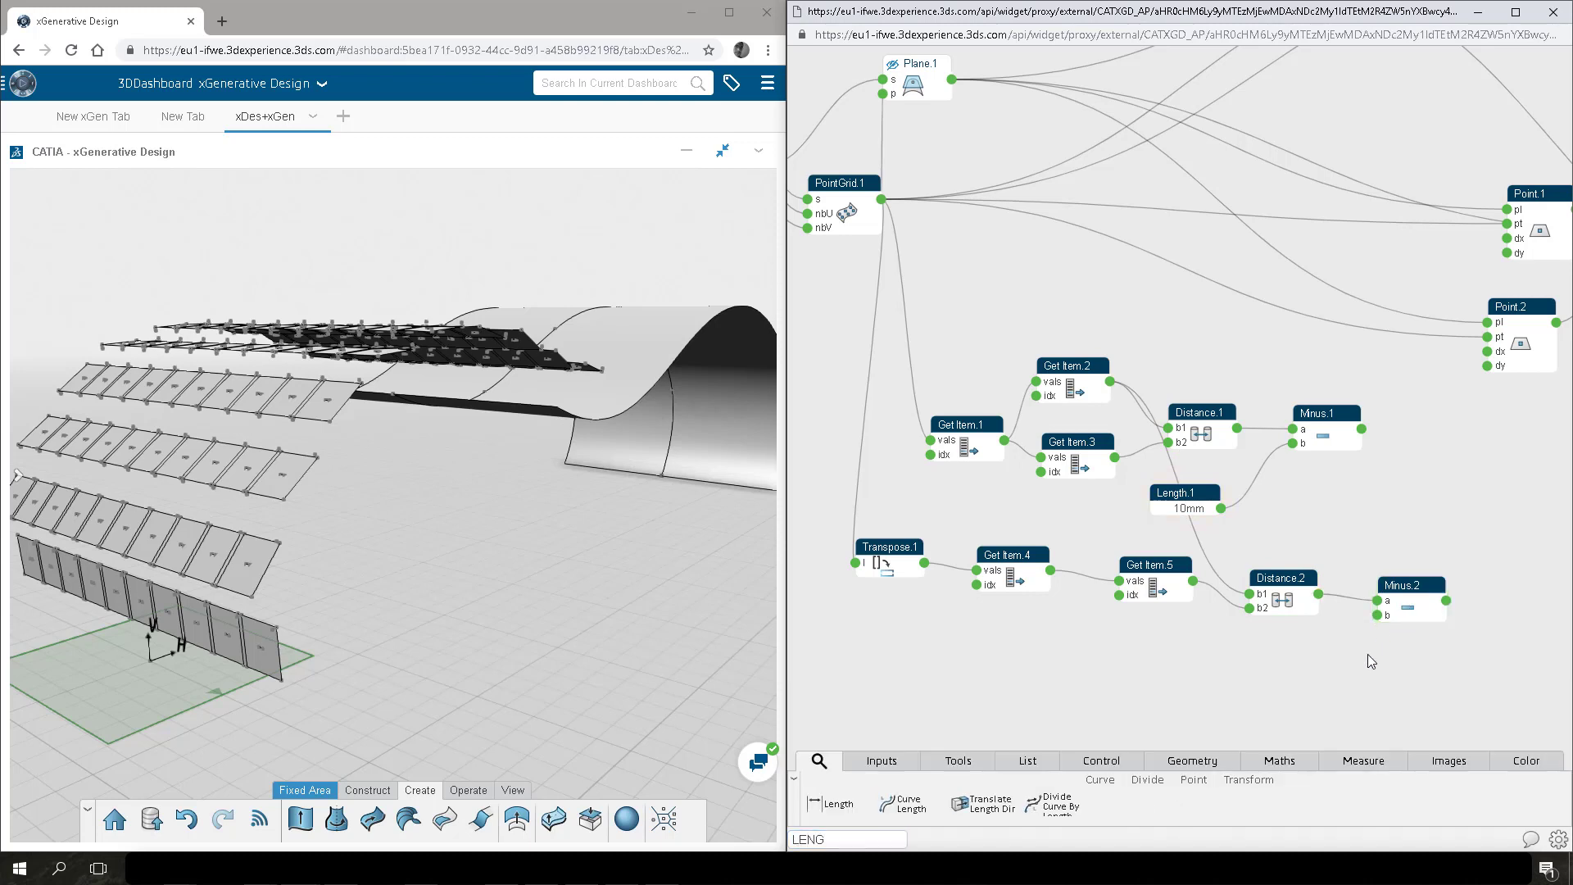
pyautogui.moveTo(1205, 458); pyautogui.dragTo(1378, 615)
pyautogui.click(1360, 677)
pyautogui.moveTo(1329, 648); pyautogui.dragTo(1181, 621, button='middle')
pyautogui.click(1299, 574)
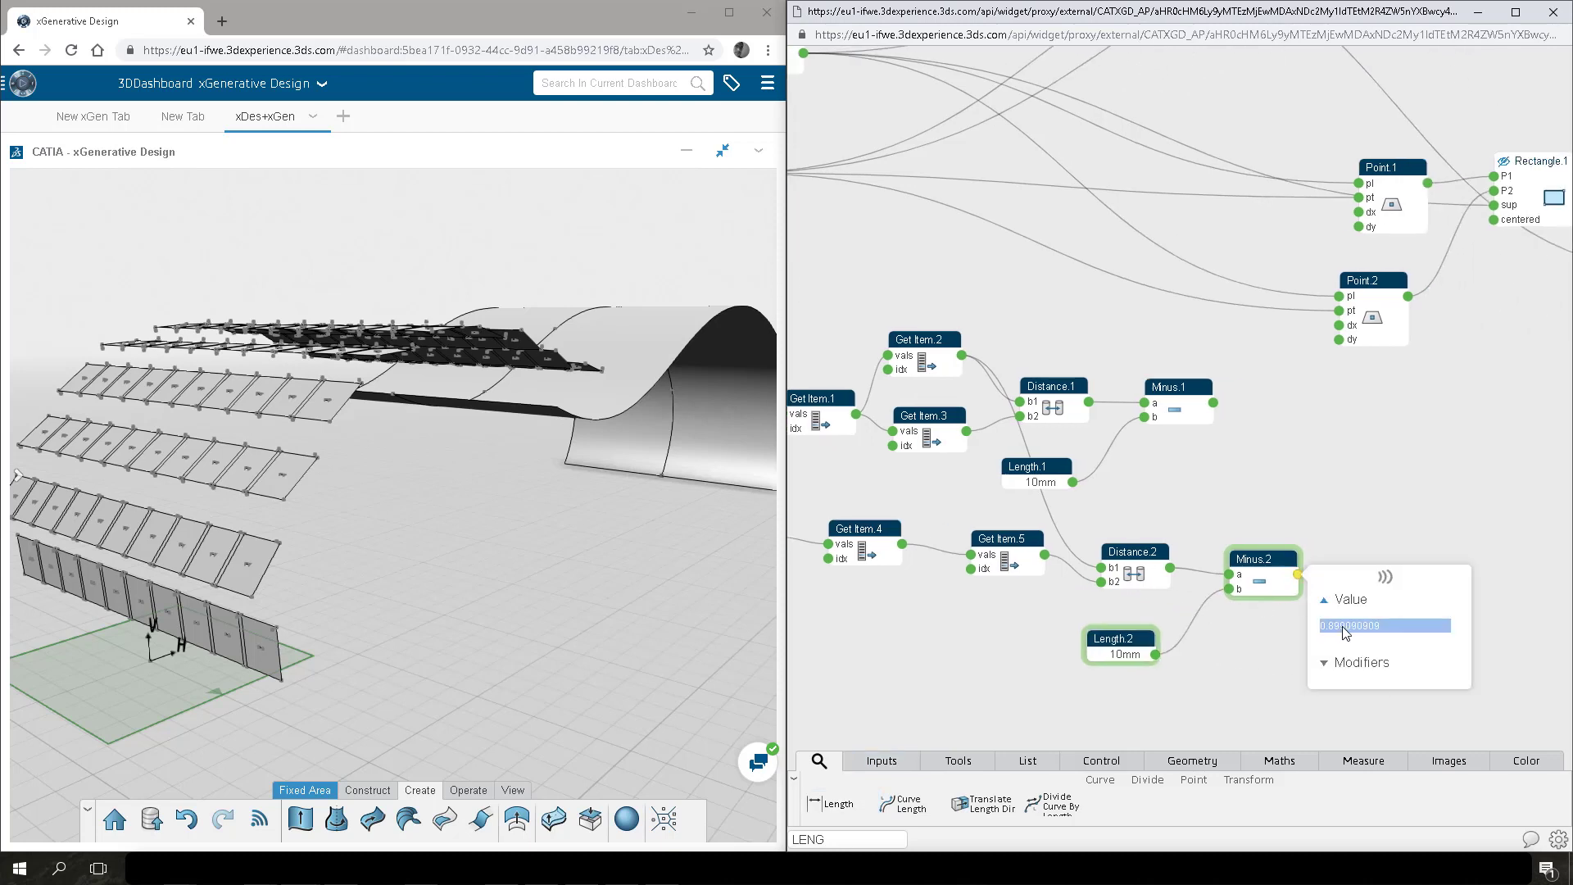
# Add a Divide node after Minus.2 and connect Minus.2's output to its a input, dividing by 2.
pyautogui.click(1334, 508)
pyautogui.write('DIV')
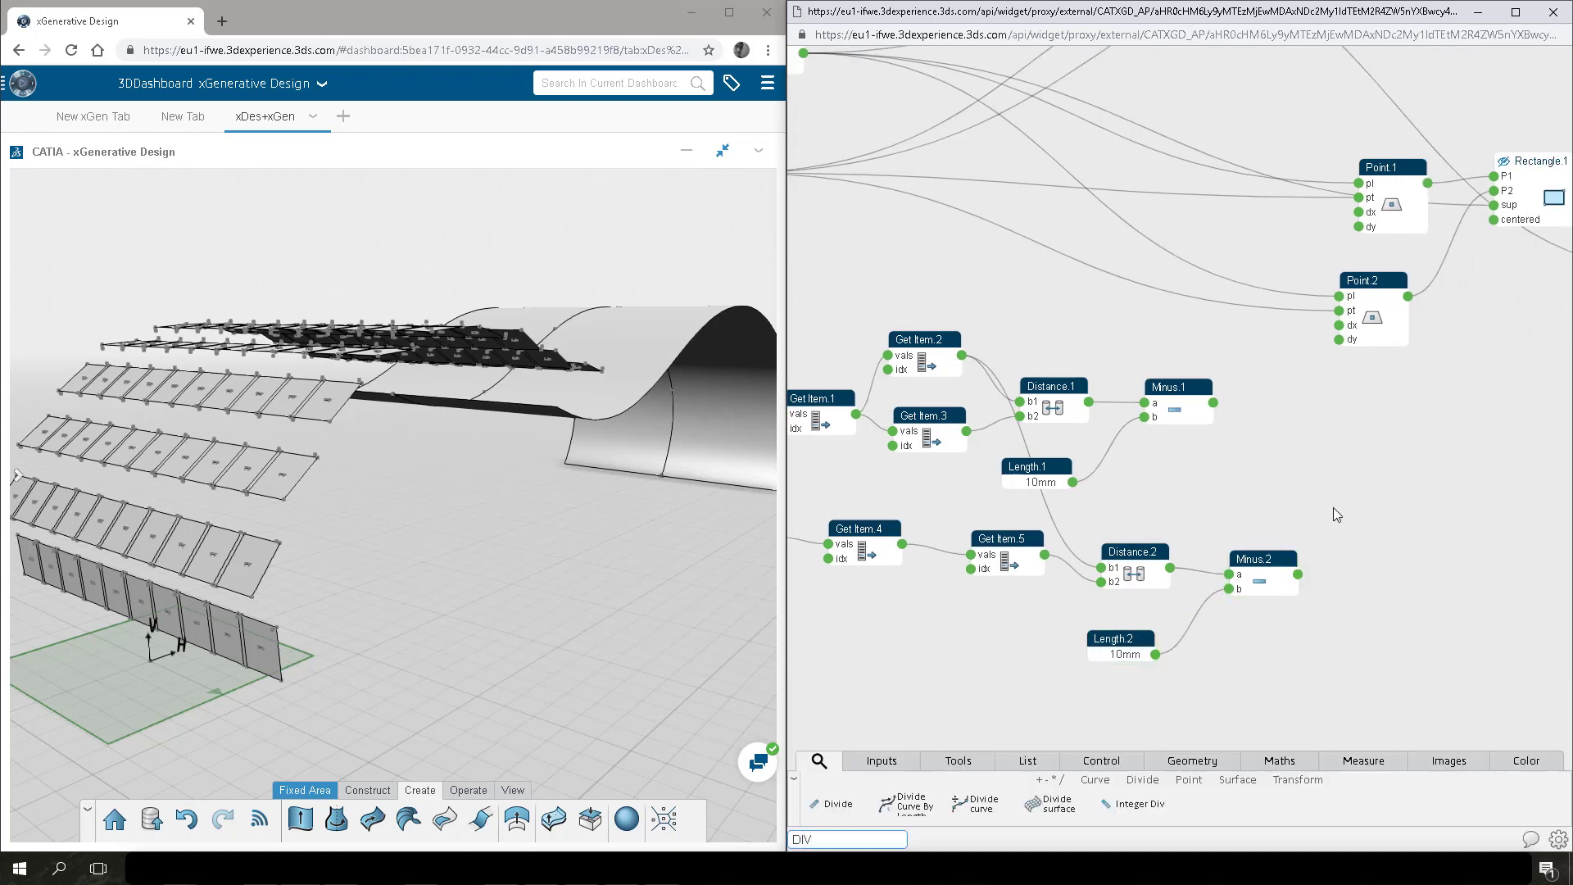
pyautogui.press('Return')
pyautogui.moveTo(1245, 459); pyautogui.dragTo(1396, 548)
pyautogui.moveTo(1297, 576); pyautogui.dragTo(1344, 573)
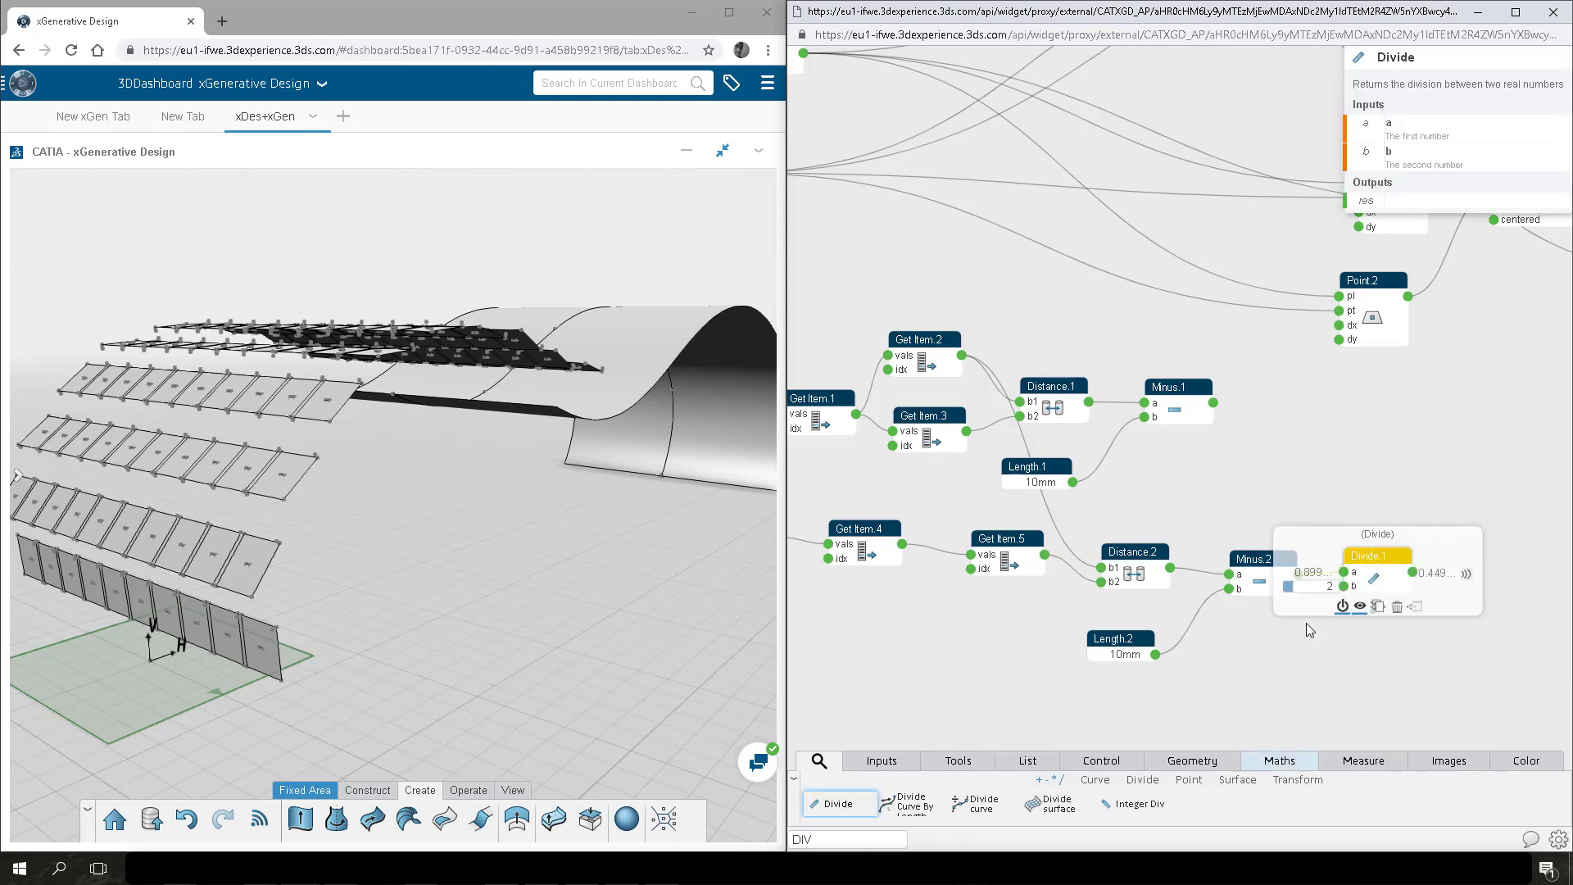
# Add a second Divide node after Minus.1 and connect Minus.1's output to its a input.
pyautogui.press('BackSpace')
pyautogui.write('V')
pyautogui.press('Return')
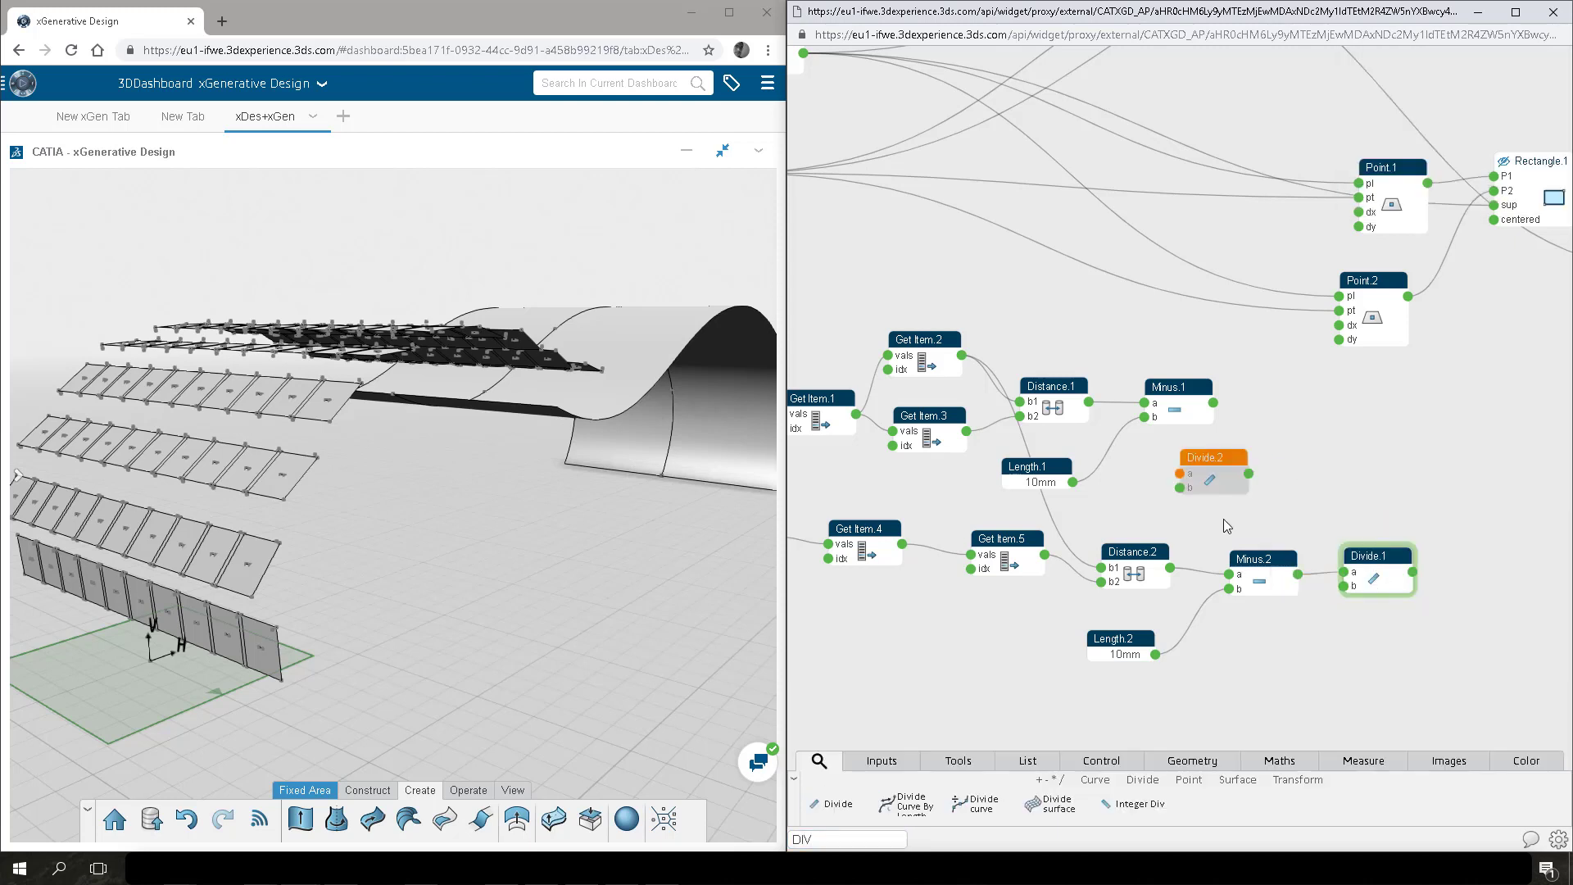
pyautogui.moveTo(1214, 403); pyautogui.dragTo(1243, 448)
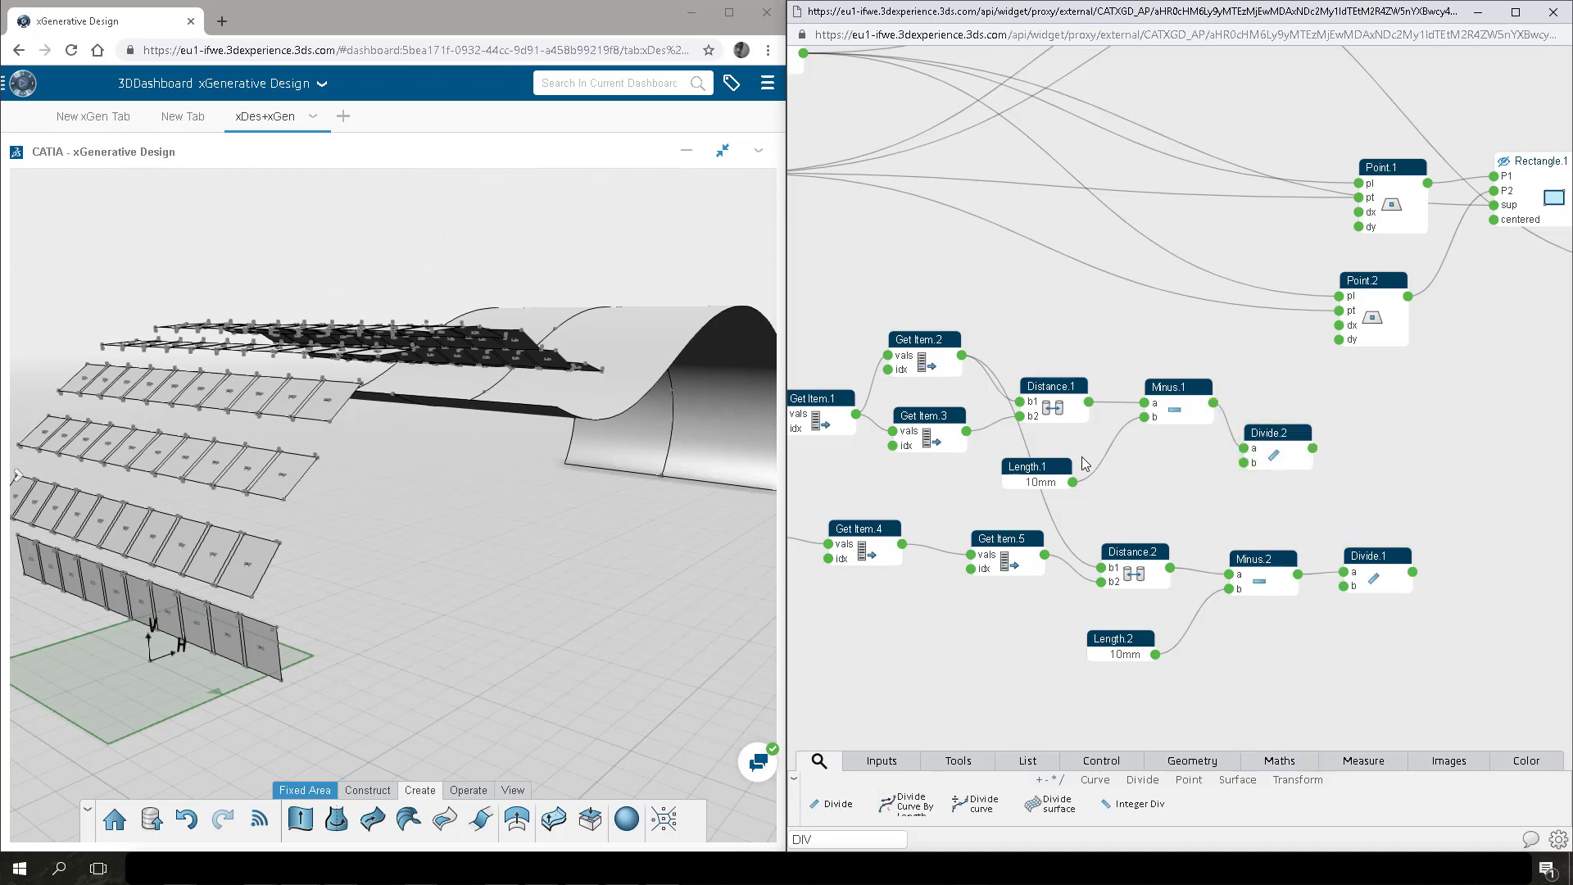
# Rename the 10 mm length feeding Minus.1 to VERTICAL_GAP and the one feeding Minus.2 to HORIZONTAL.
pyautogui.doubleClick(1015, 471)
pyautogui.write('VERTICAL_GAP')
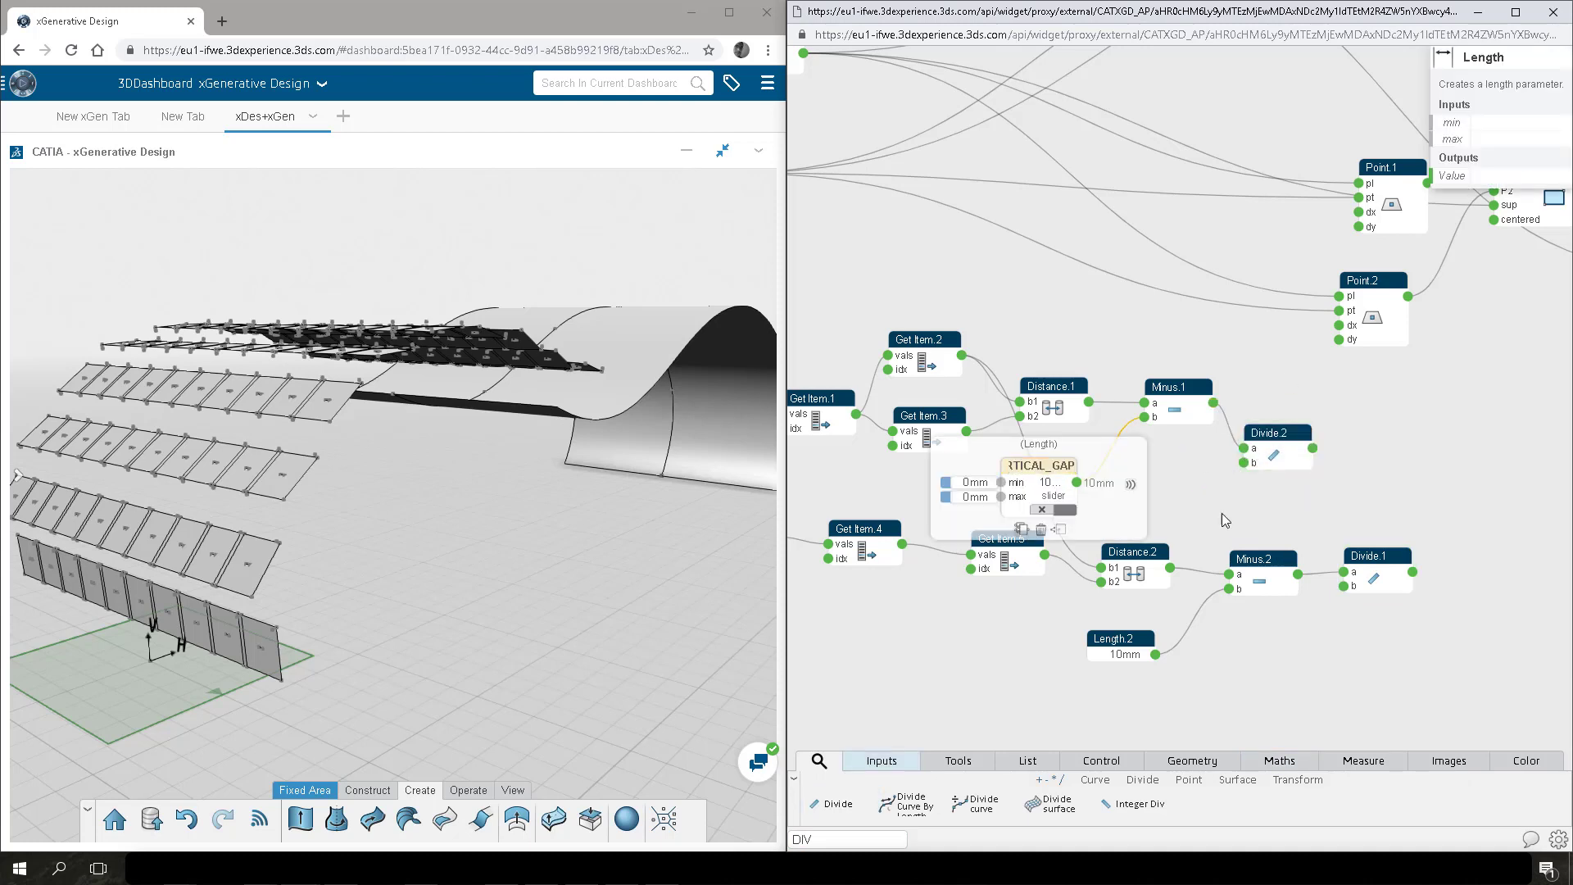
pyautogui.click(1221, 513)
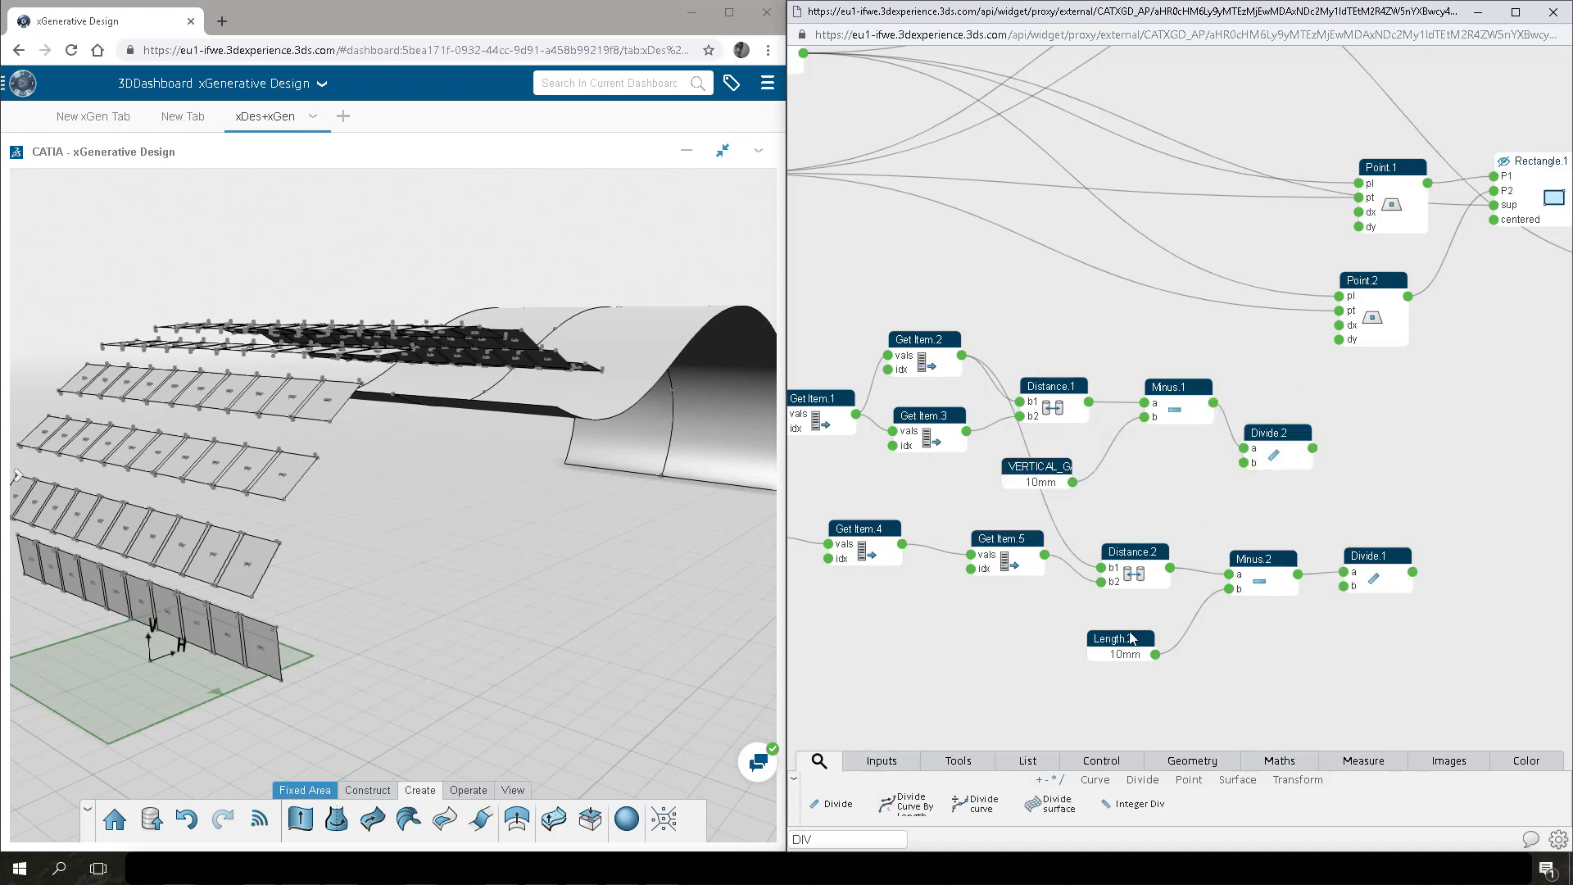
pyautogui.click(1113, 640)
pyautogui.write('HORIZONTAL')
pyautogui.press('Return')
# Connect Divide.1 to dx and Divide.2 to dy on both Point.1 and Point.2, shifting Point.2 clear of the wires.
pyautogui.moveTo(1360, 217); pyautogui.dragTo(1360, 217)
pyautogui.moveTo(1360, 217)
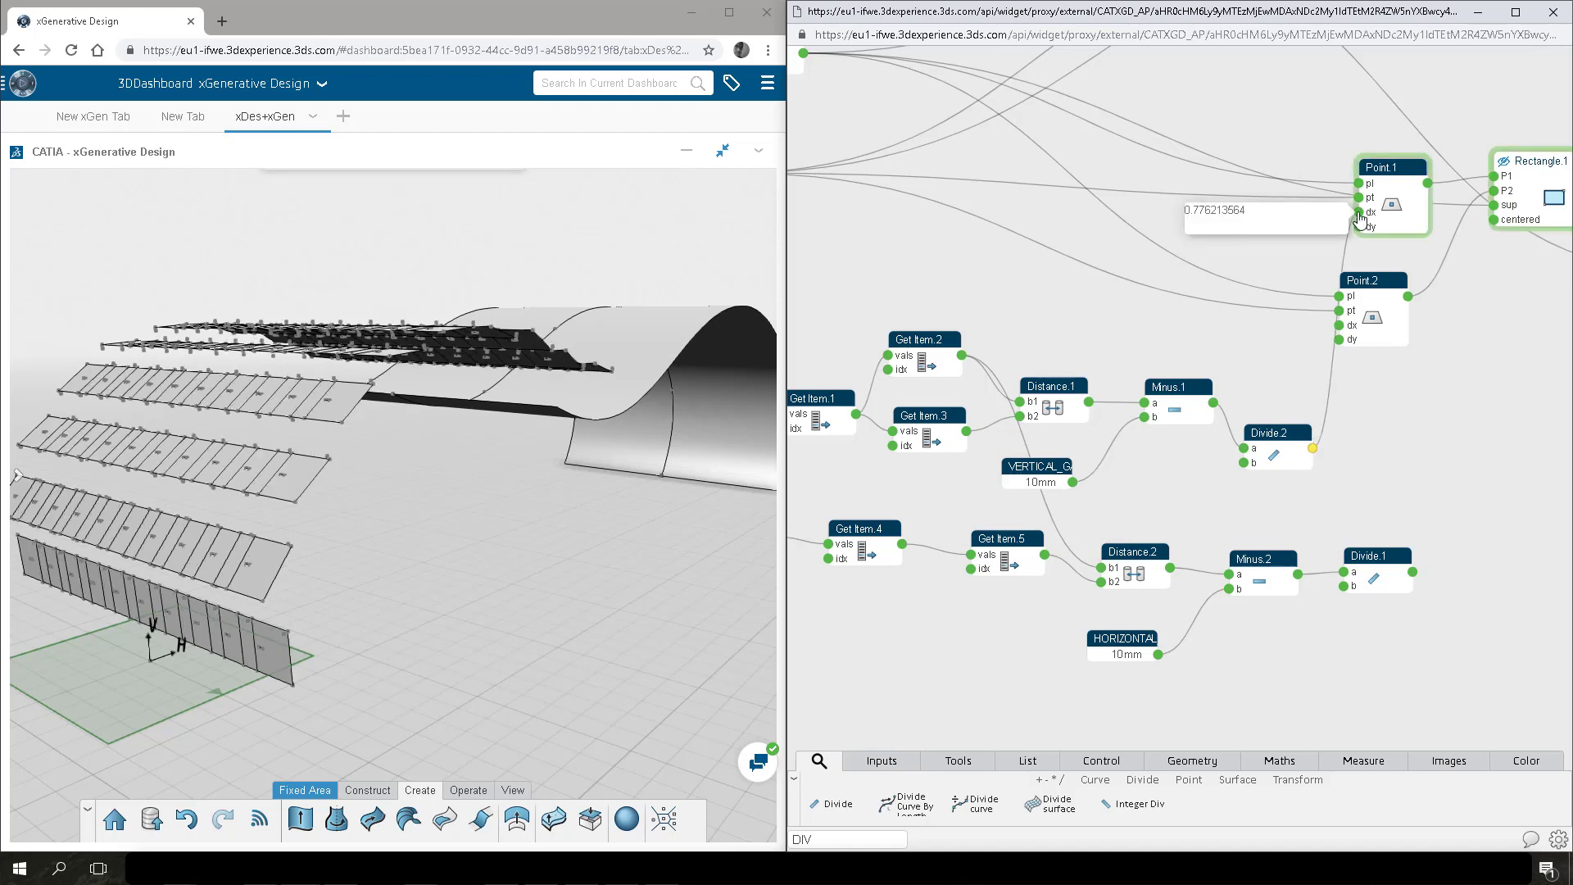
pyautogui.moveTo(1360, 232); pyautogui.dragTo(1413, 572)
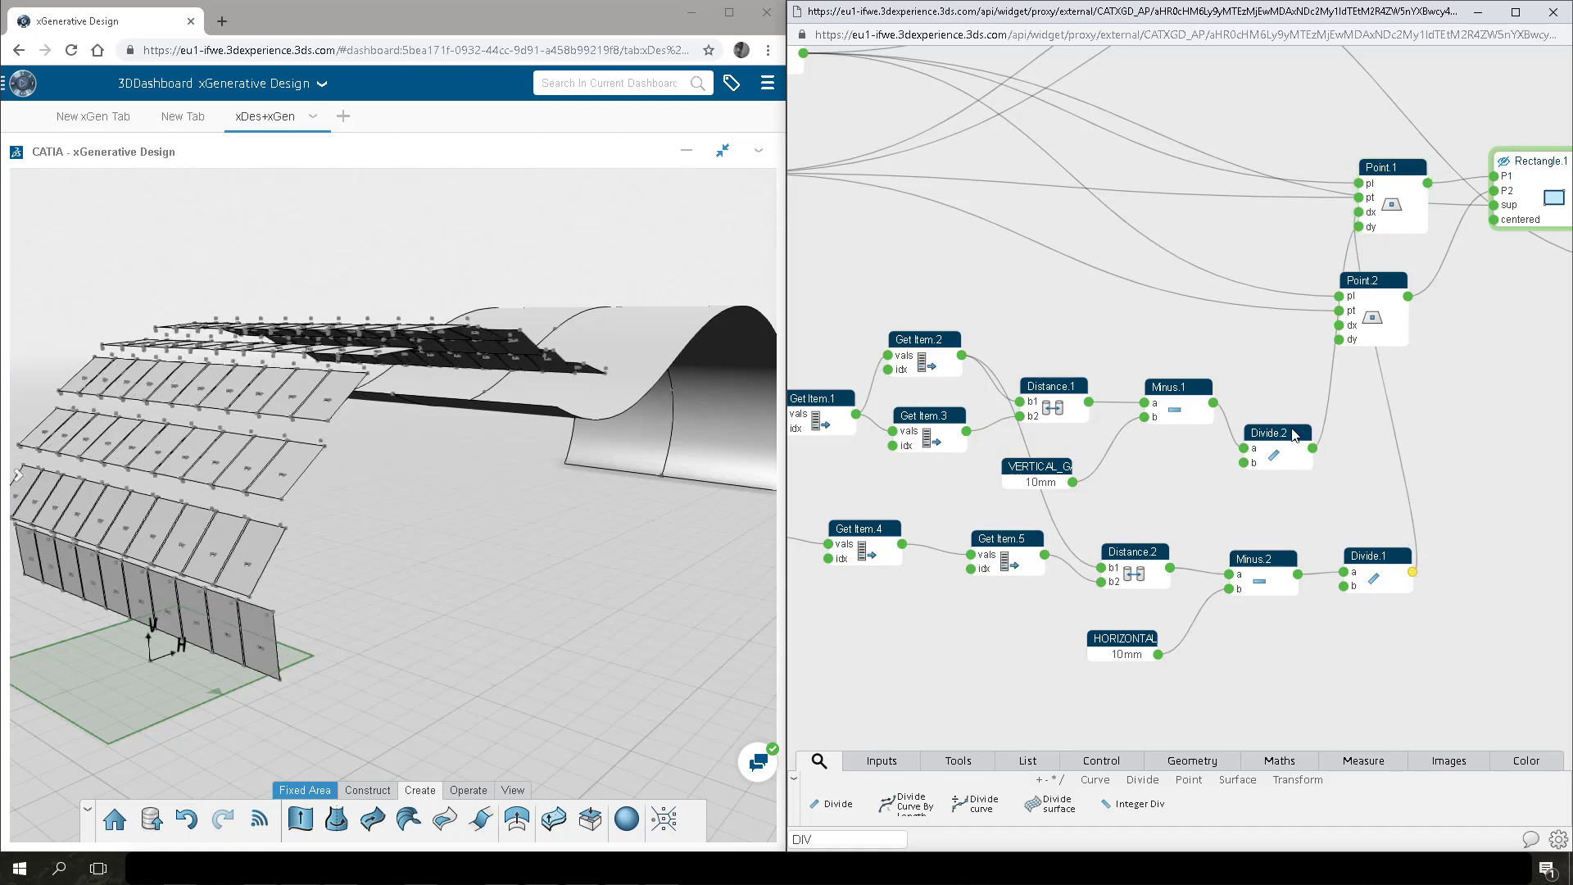
pyautogui.moveTo(1380, 285); pyautogui.dragTo(1435, 313)
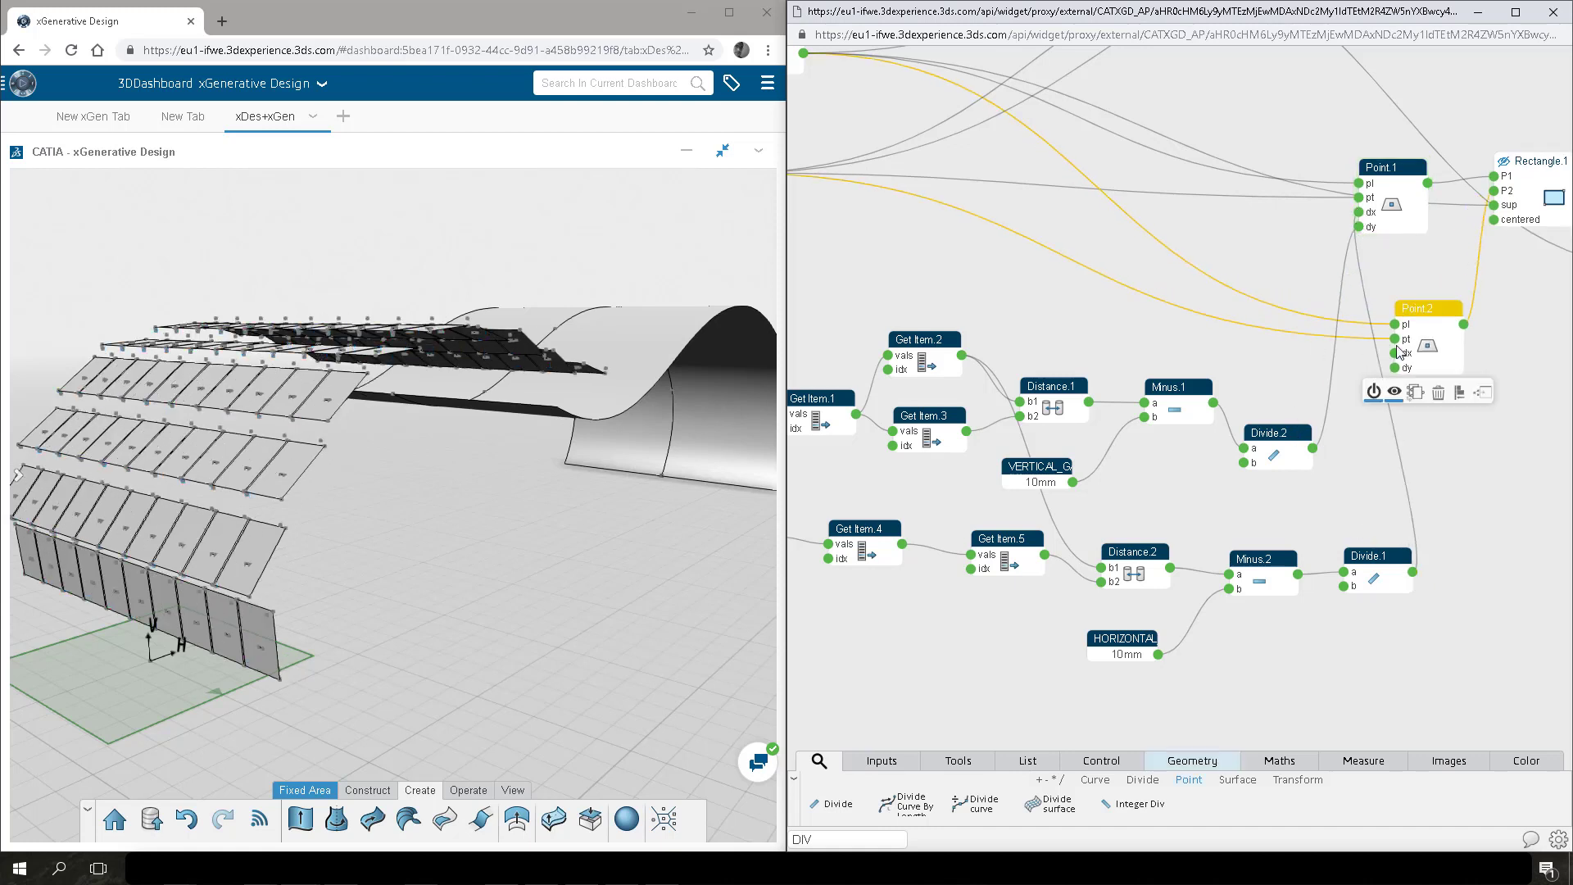
pyautogui.moveTo(1313, 449); pyautogui.dragTo(1391, 379)
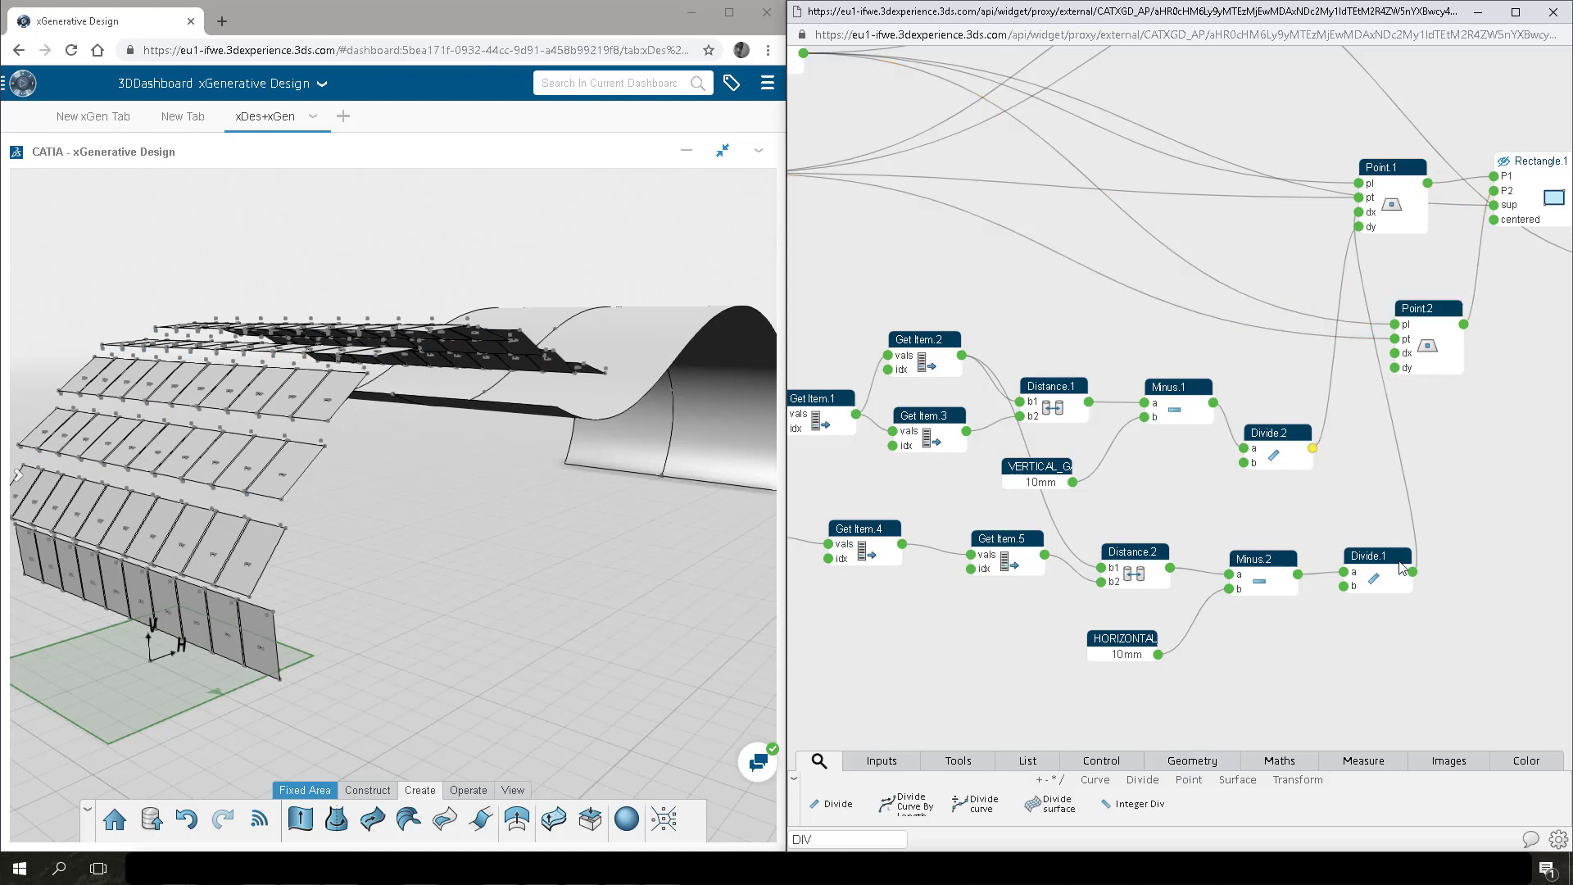
pyautogui.moveTo(1413, 572); pyautogui.dragTo(1394, 354)
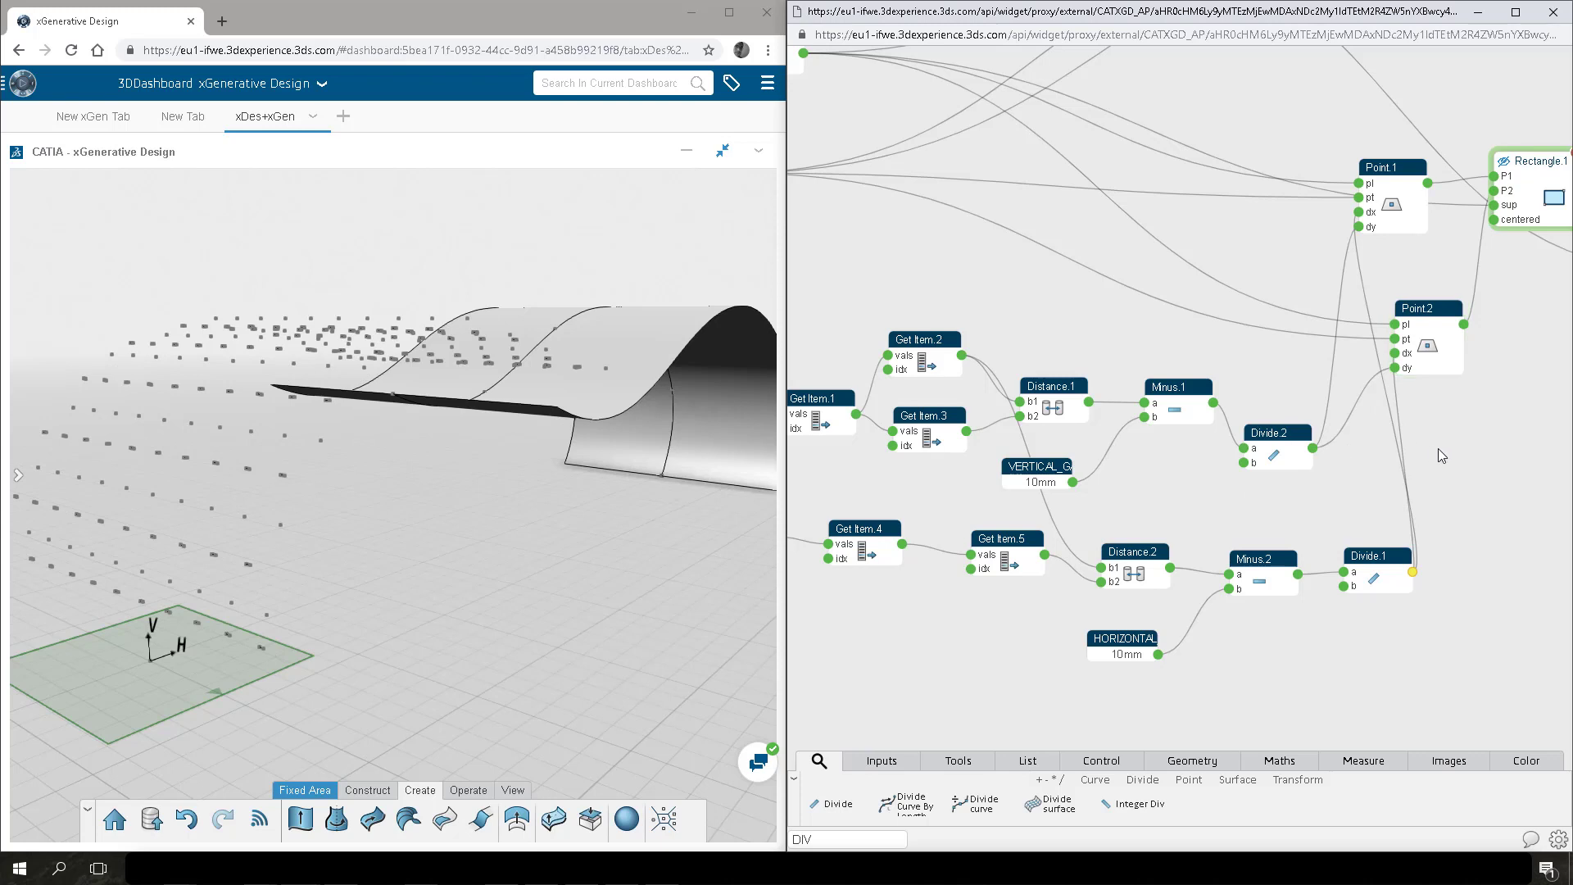
# Negate Point.2's dx and dy inputs with the formula modifier -x, and move Divide.1 closer to Minus.2.
pyautogui.moveTo(1394, 356)
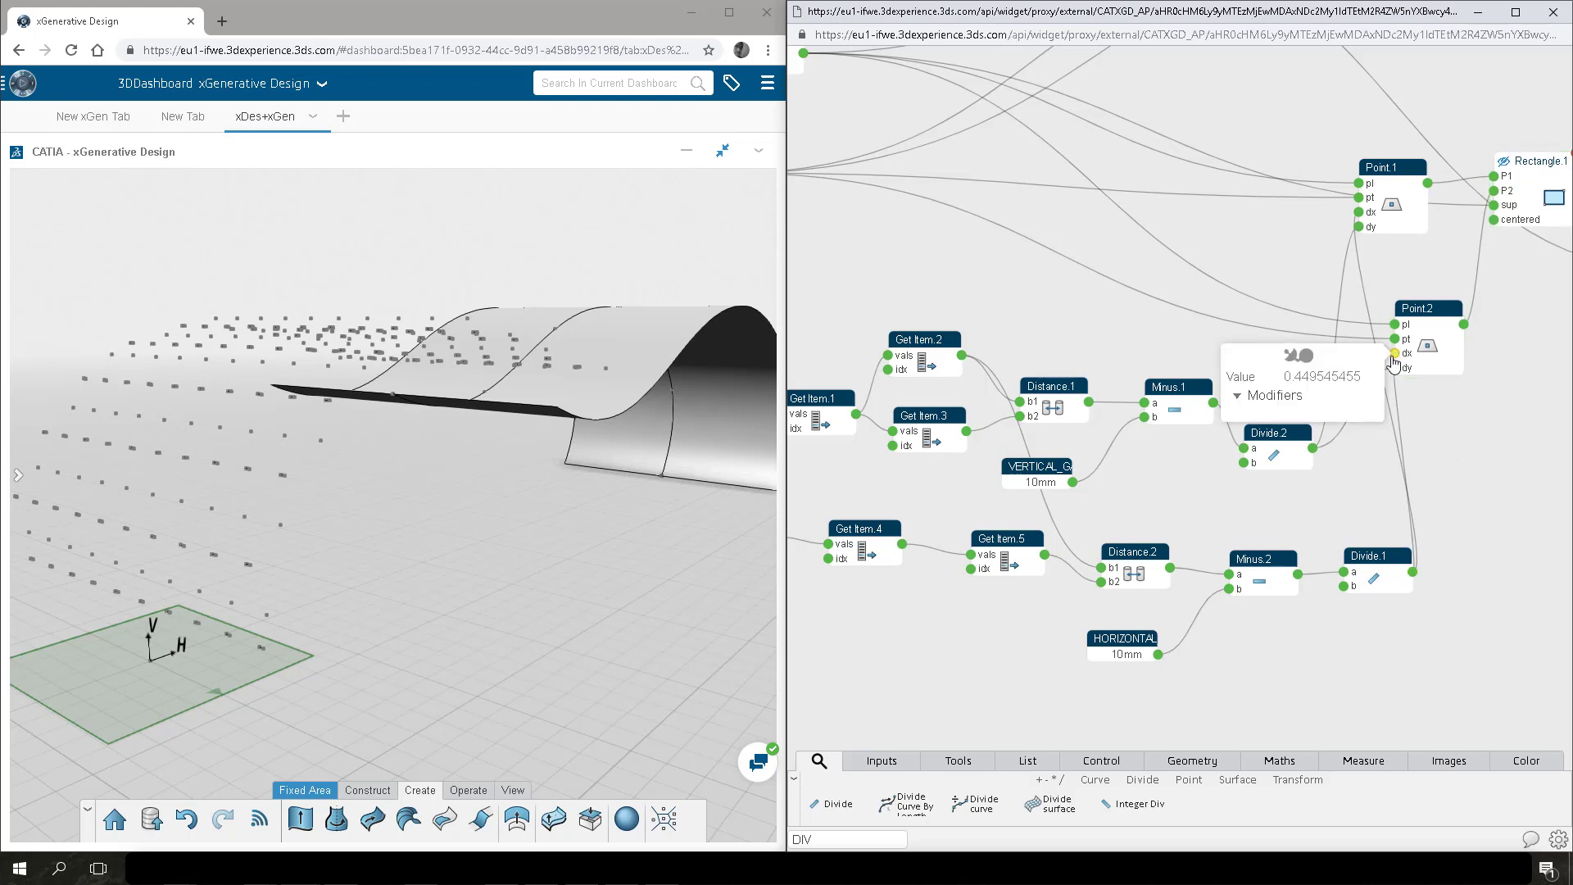
pyautogui.click(1242, 398)
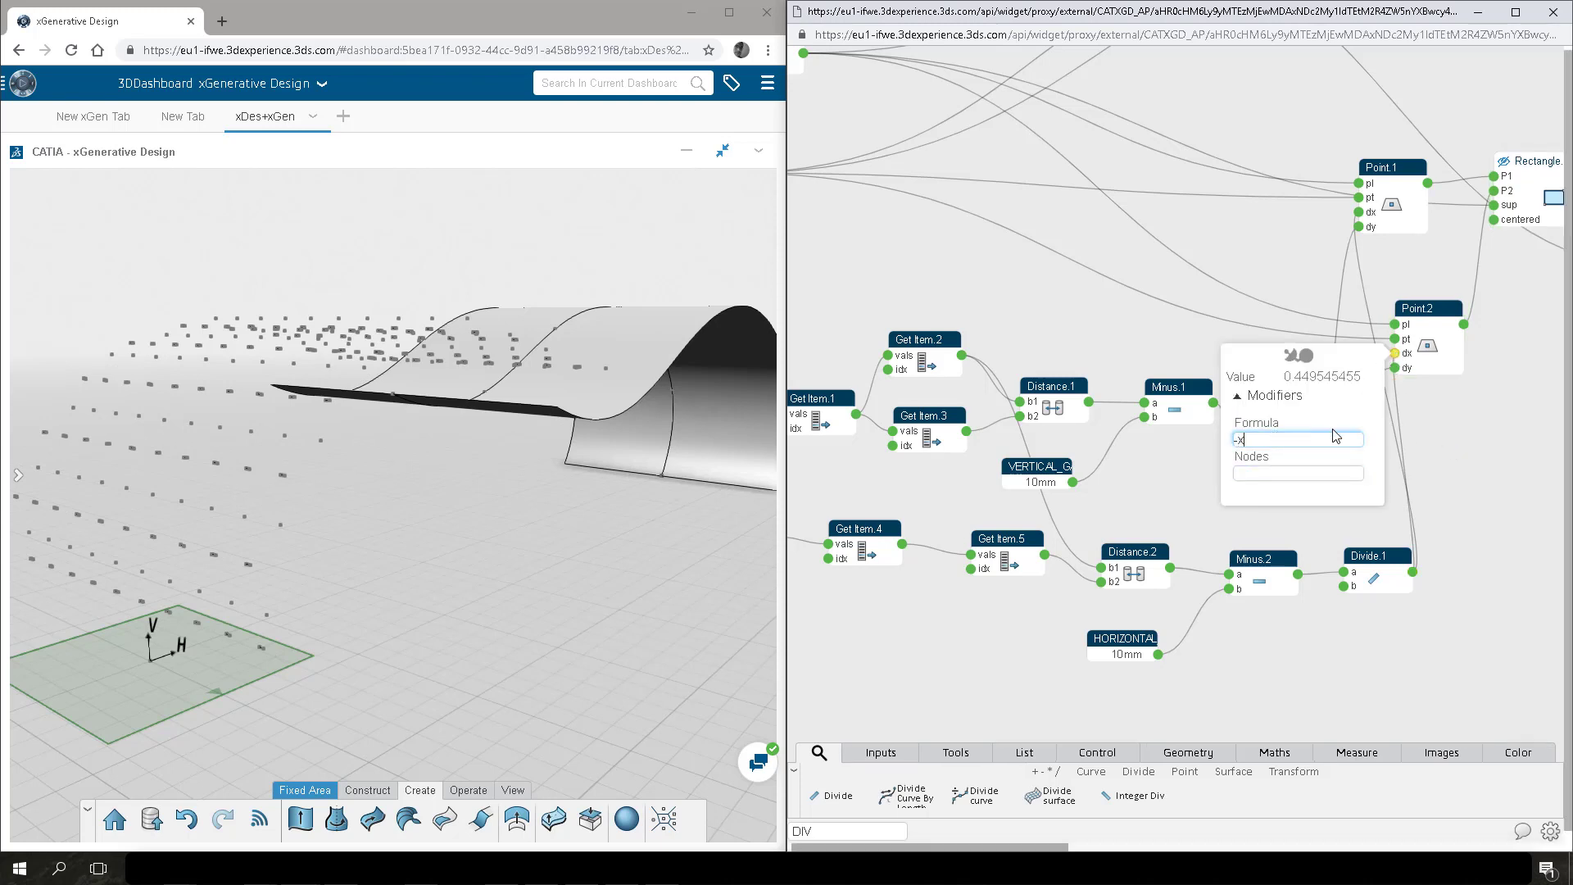
pyautogui.moveTo(1395, 370)
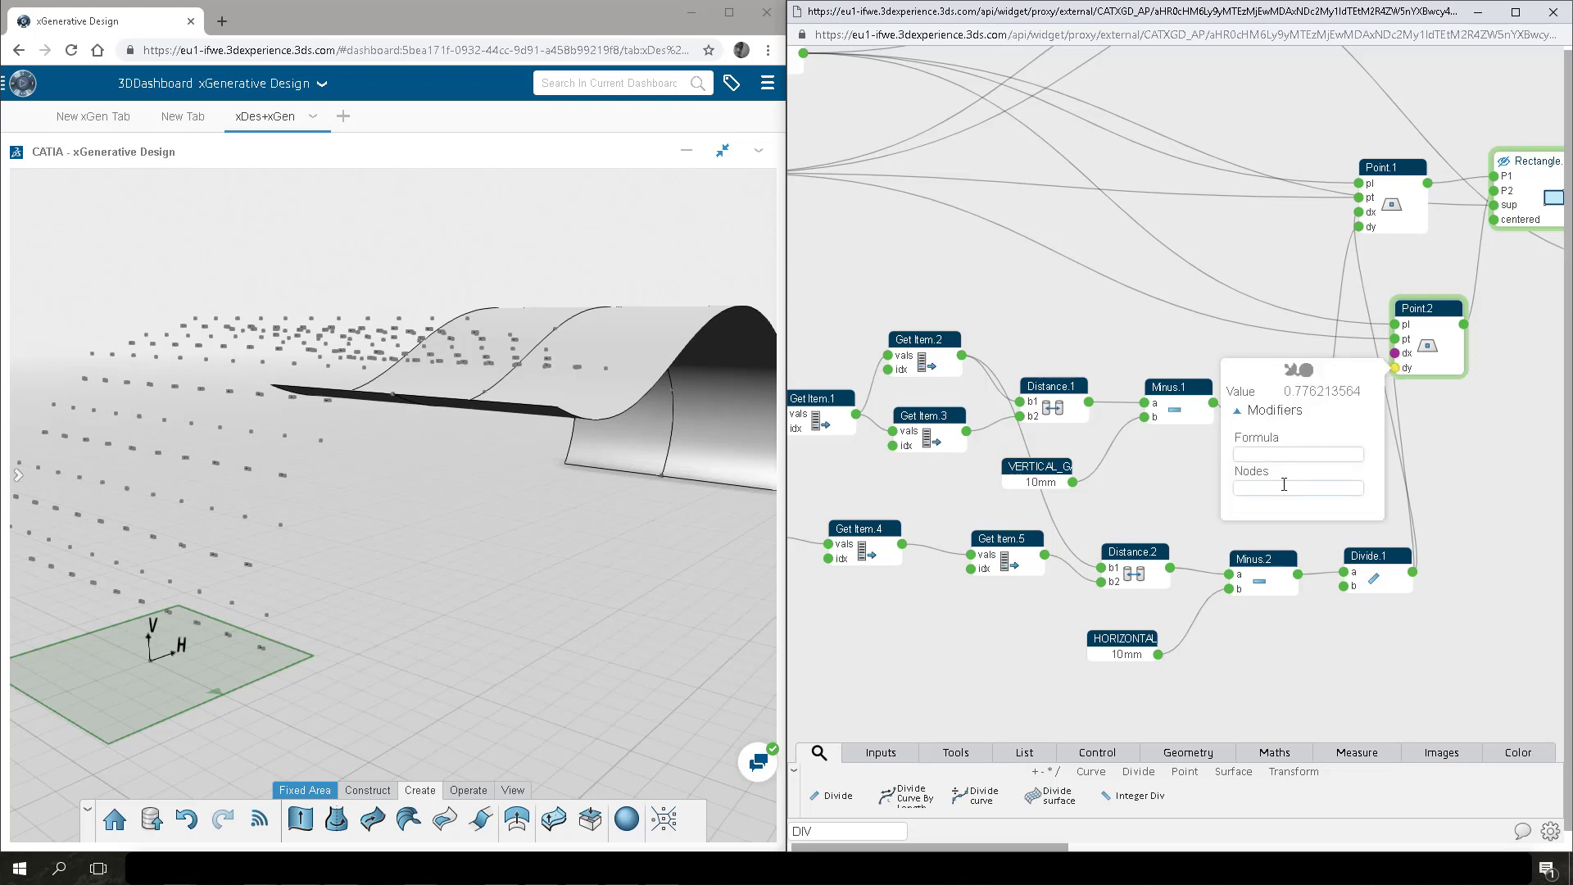
pyautogui.click(1428, 429)
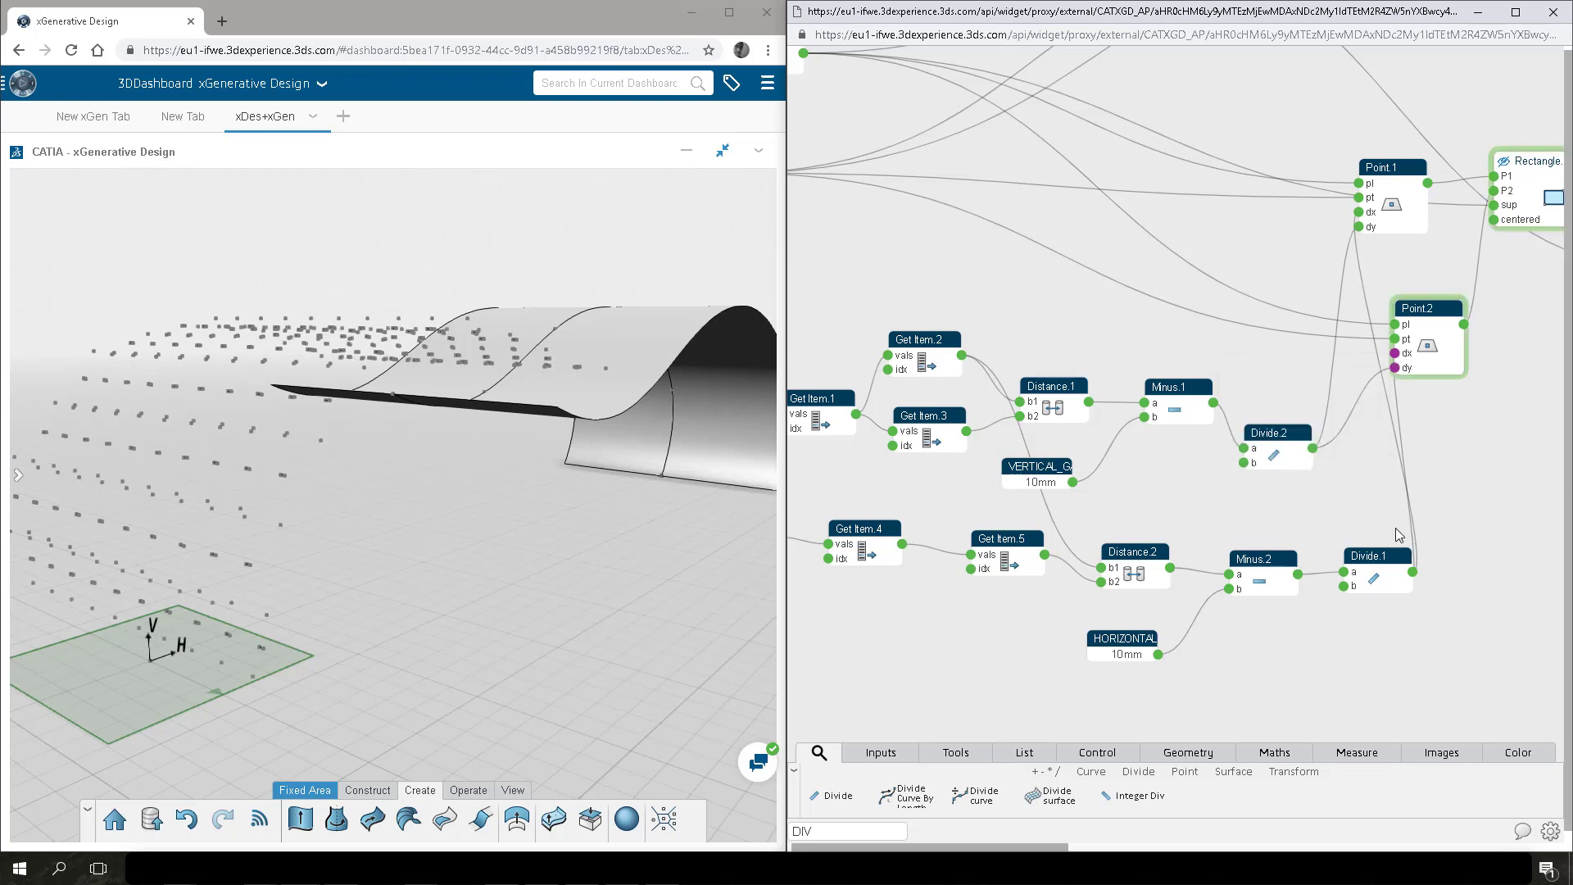
pyautogui.moveTo(1396, 556); pyautogui.dragTo(1360, 508)
# Examine the rebuilt rectangles and panels in the model along with Rectangle.1's visibility and the surrounding nodes.
pyautogui.moveTo(1522, 352); pyautogui.dragTo(1247, 383, button='middle')
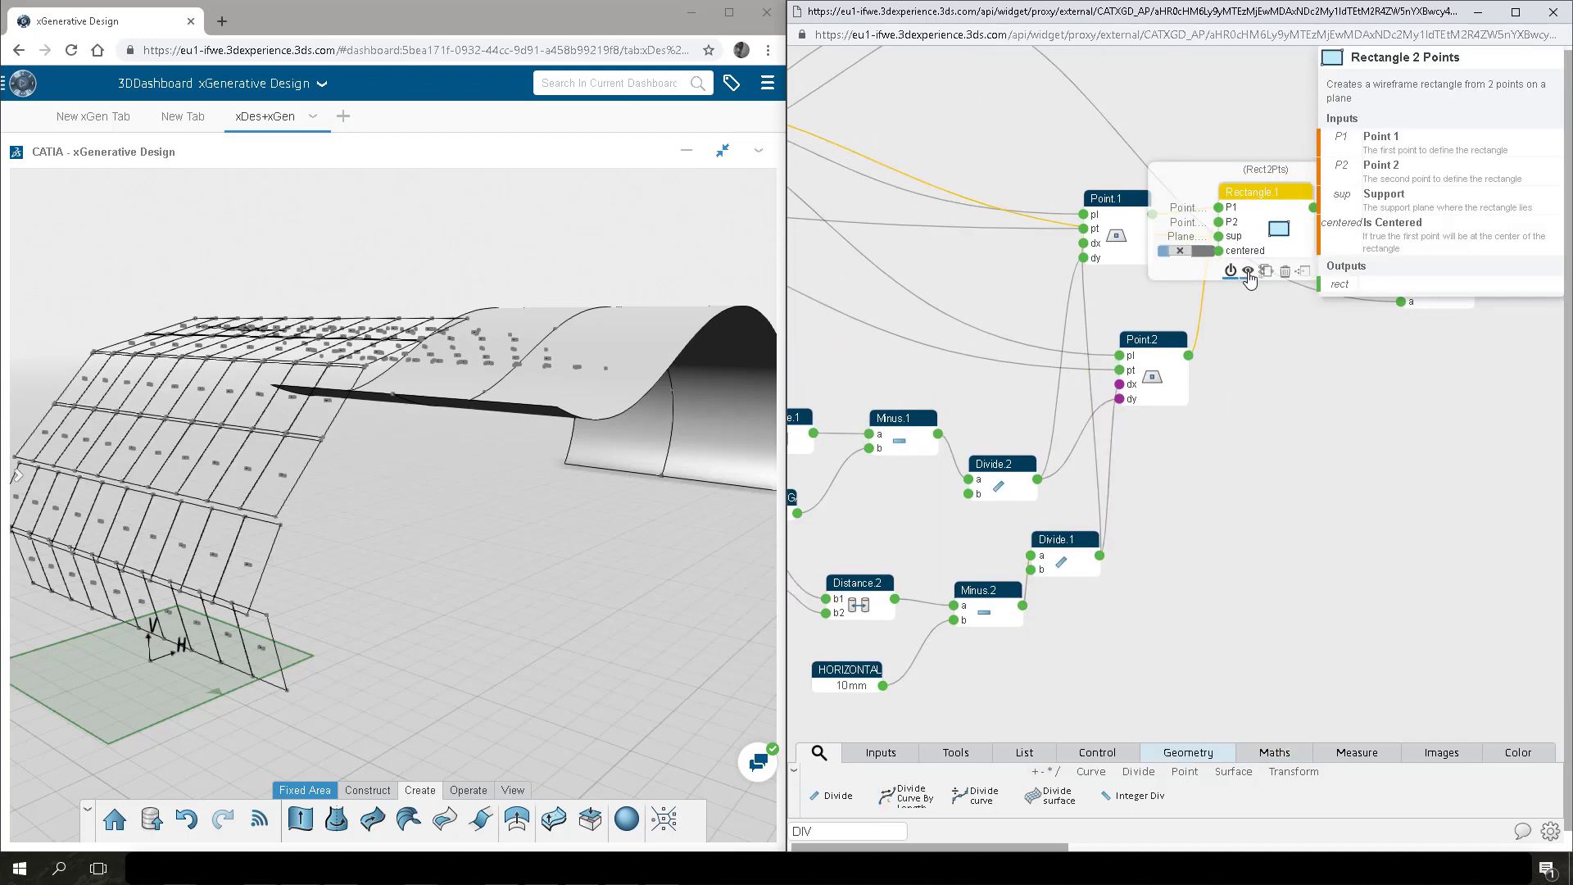
pyautogui.moveTo(1561, 275); pyautogui.dragTo(1309, 268)
pyautogui.moveTo(1169, 286); pyautogui.dragTo(1176, 277)
pyautogui.click(1080, 267)
pyautogui.moveTo(361, 492); pyautogui.dragTo(426, 545, button='middle')
pyautogui.click(1092, 454)
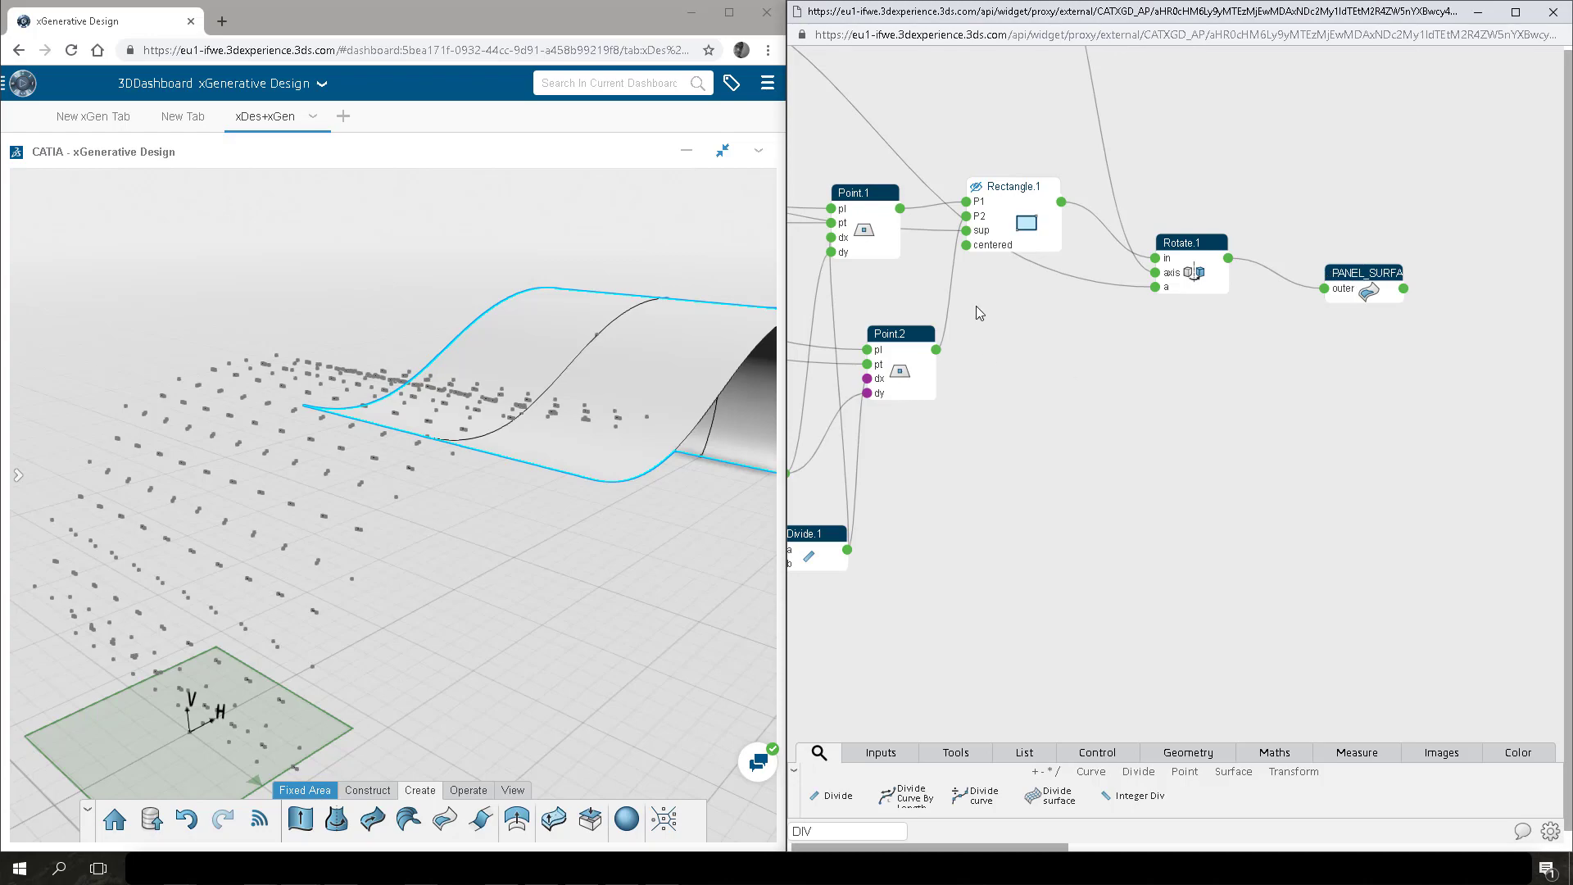
pyautogui.click(1014, 187)
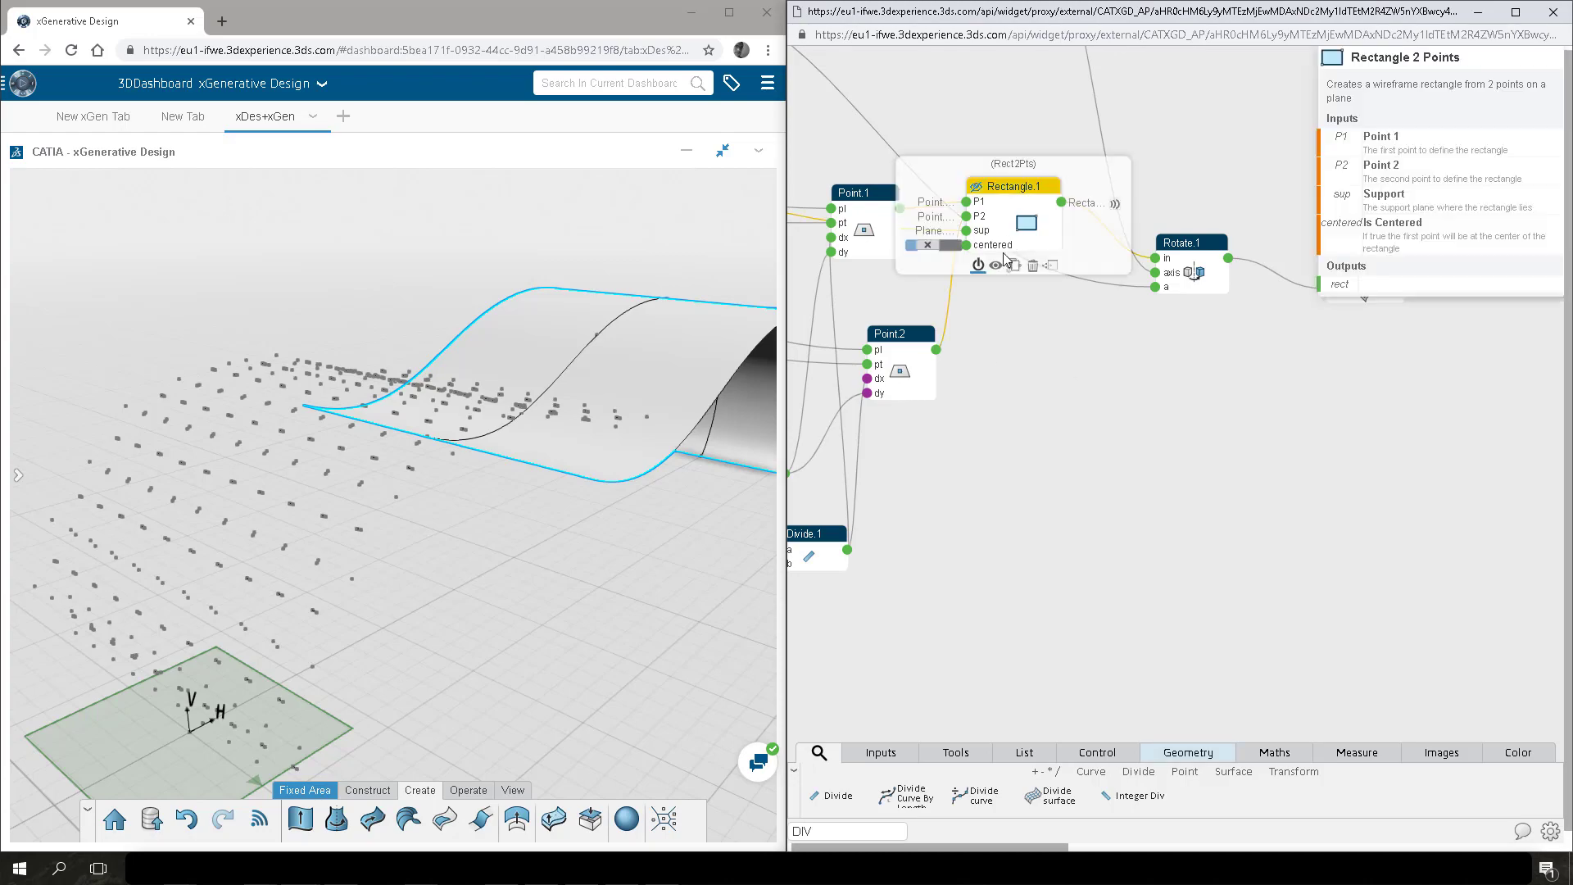
pyautogui.click(1011, 303)
pyautogui.moveTo(428, 475); pyautogui.dragTo(506, 449, button='middle')
pyautogui.moveTo(1000, 551); pyautogui.dragTo(1302, 516, button='middle')
pyautogui.moveTo(1038, 595); pyautogui.dragTo(1264, 532, button='middle')
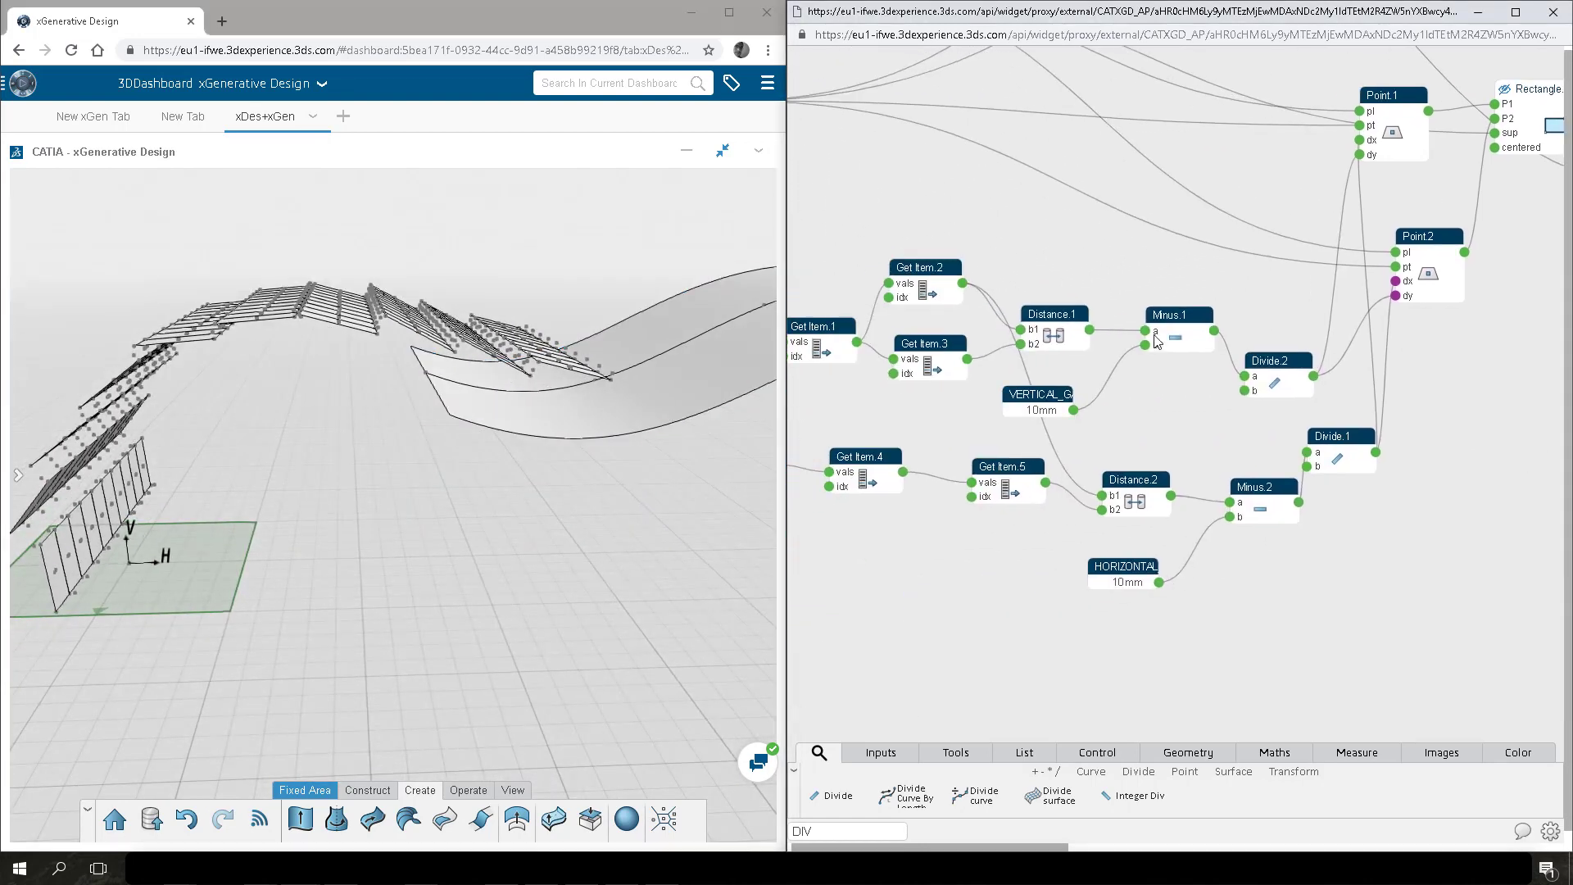
# Set the panel rotation angle to 10 deg.
pyautogui.moveTo(1173, 278); pyautogui.dragTo(1096, 501, button='middle')
pyautogui.scroll(-3, 1095, 495)
pyautogui.moveTo(1026, 205); pyautogui.dragTo(997, 162)
pyautogui.click(1003, 174)
pyautogui.click(1049, 122)
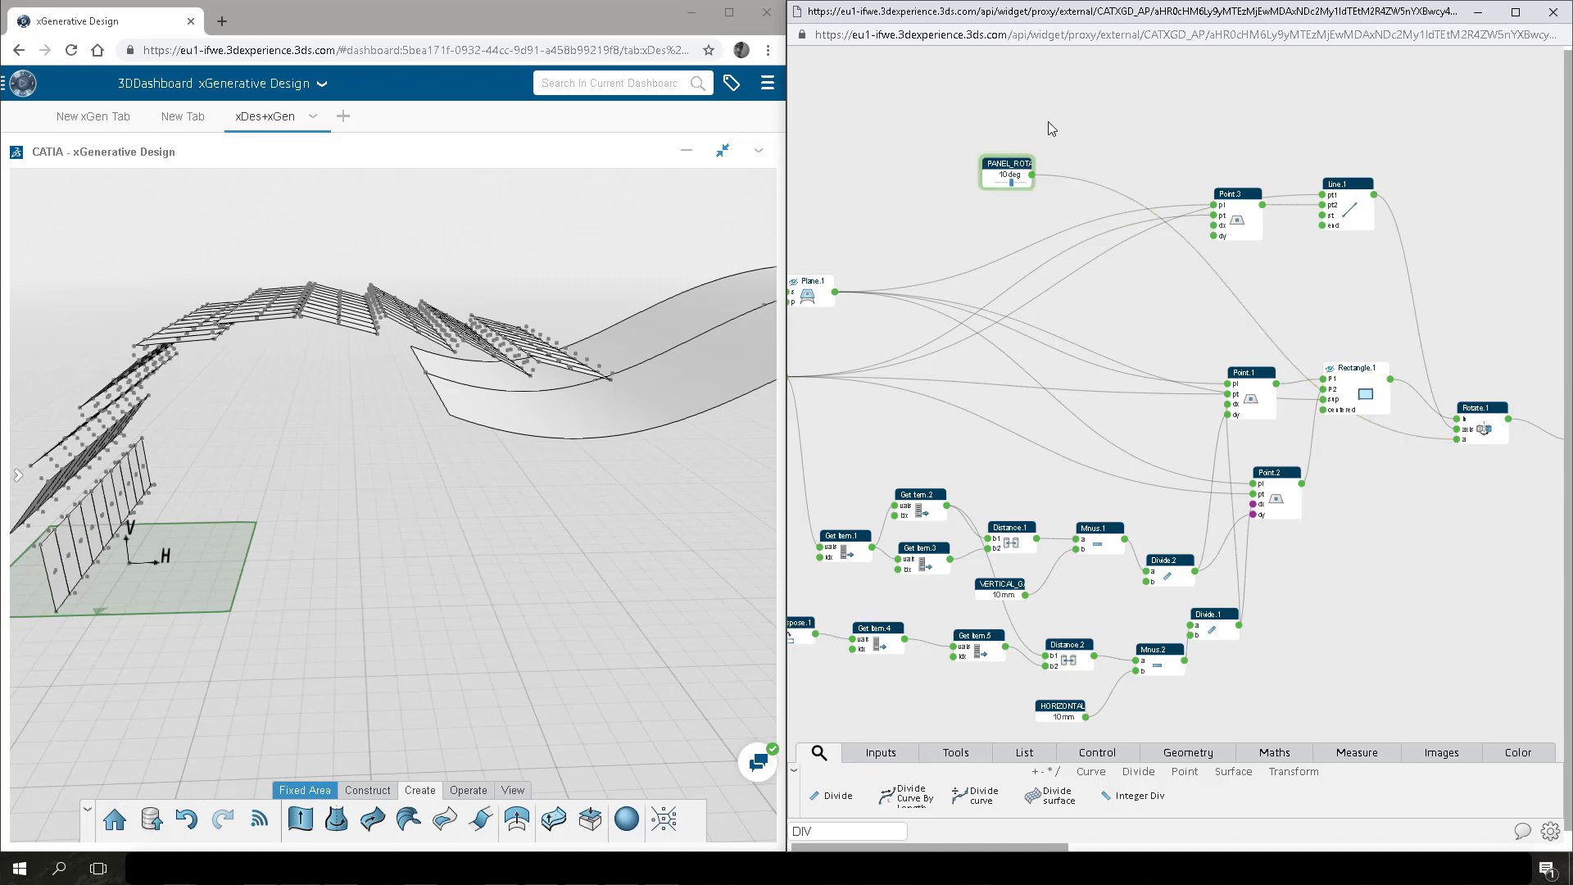
# Set the surface selector to 2 to rebuild the panels on the spline surface, and view the result.
pyautogui.moveTo(401, 476)
pyautogui.mouseDown(button='middle')
pyautogui.moveTo(583, 401)
pyautogui.moveTo(306, 489)
pyautogui.moveTo(305, 525)
pyautogui.mouseUp(button='middle')
pyautogui.moveTo(948, 492); pyautogui.dragTo(1348, 494, button='middle')
pyautogui.moveTo(880, 547); pyautogui.dragTo(1111, 536, button='middle')
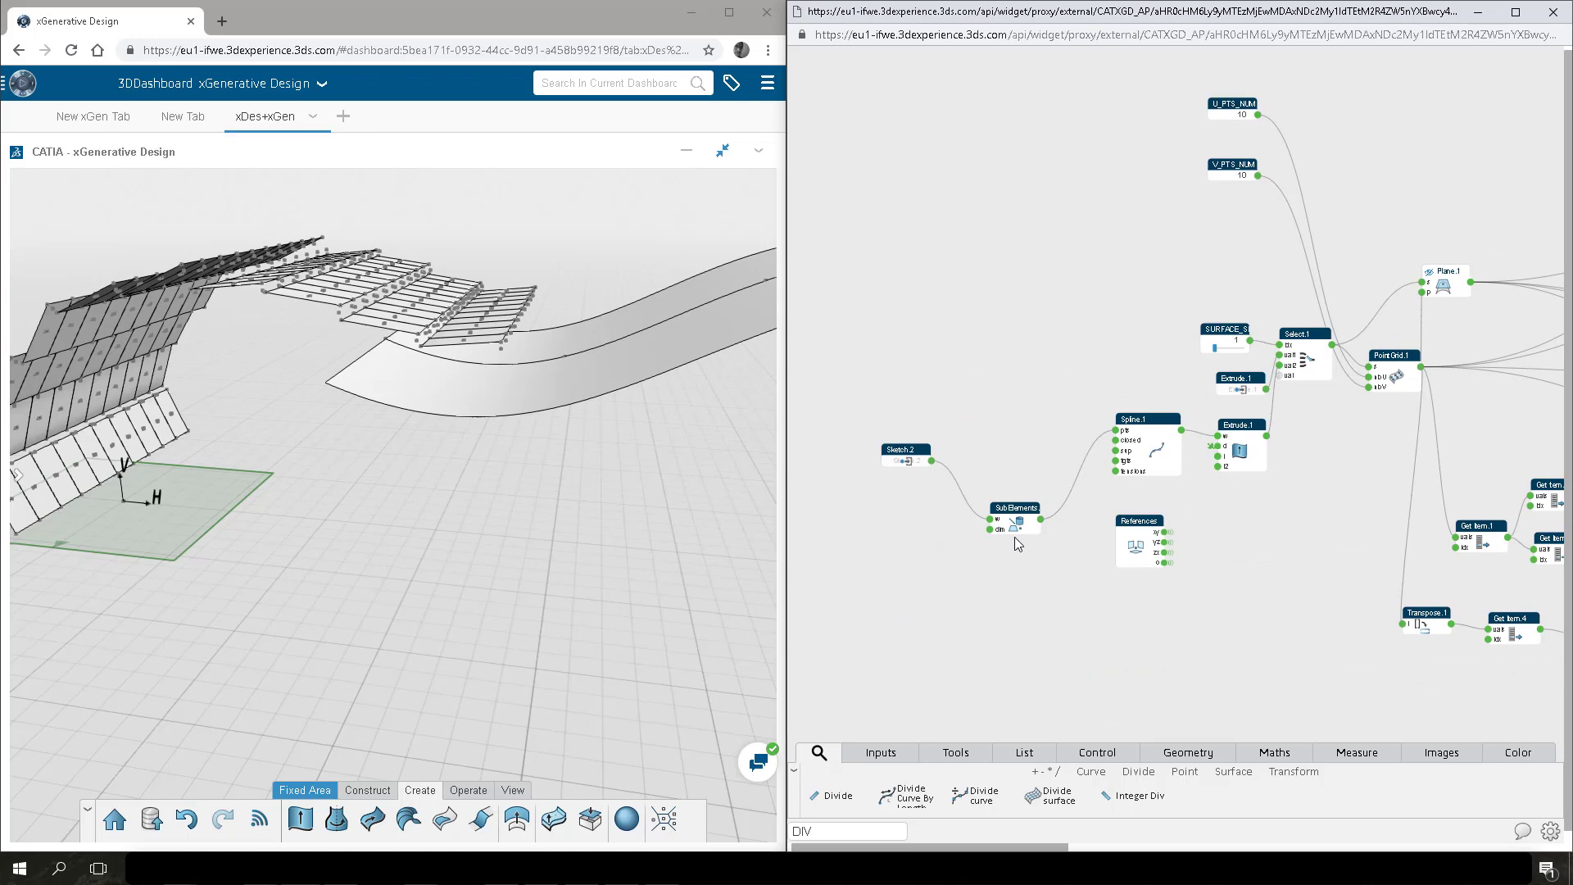
pyautogui.moveTo(1215, 348); pyautogui.dragTo(1239, 349)
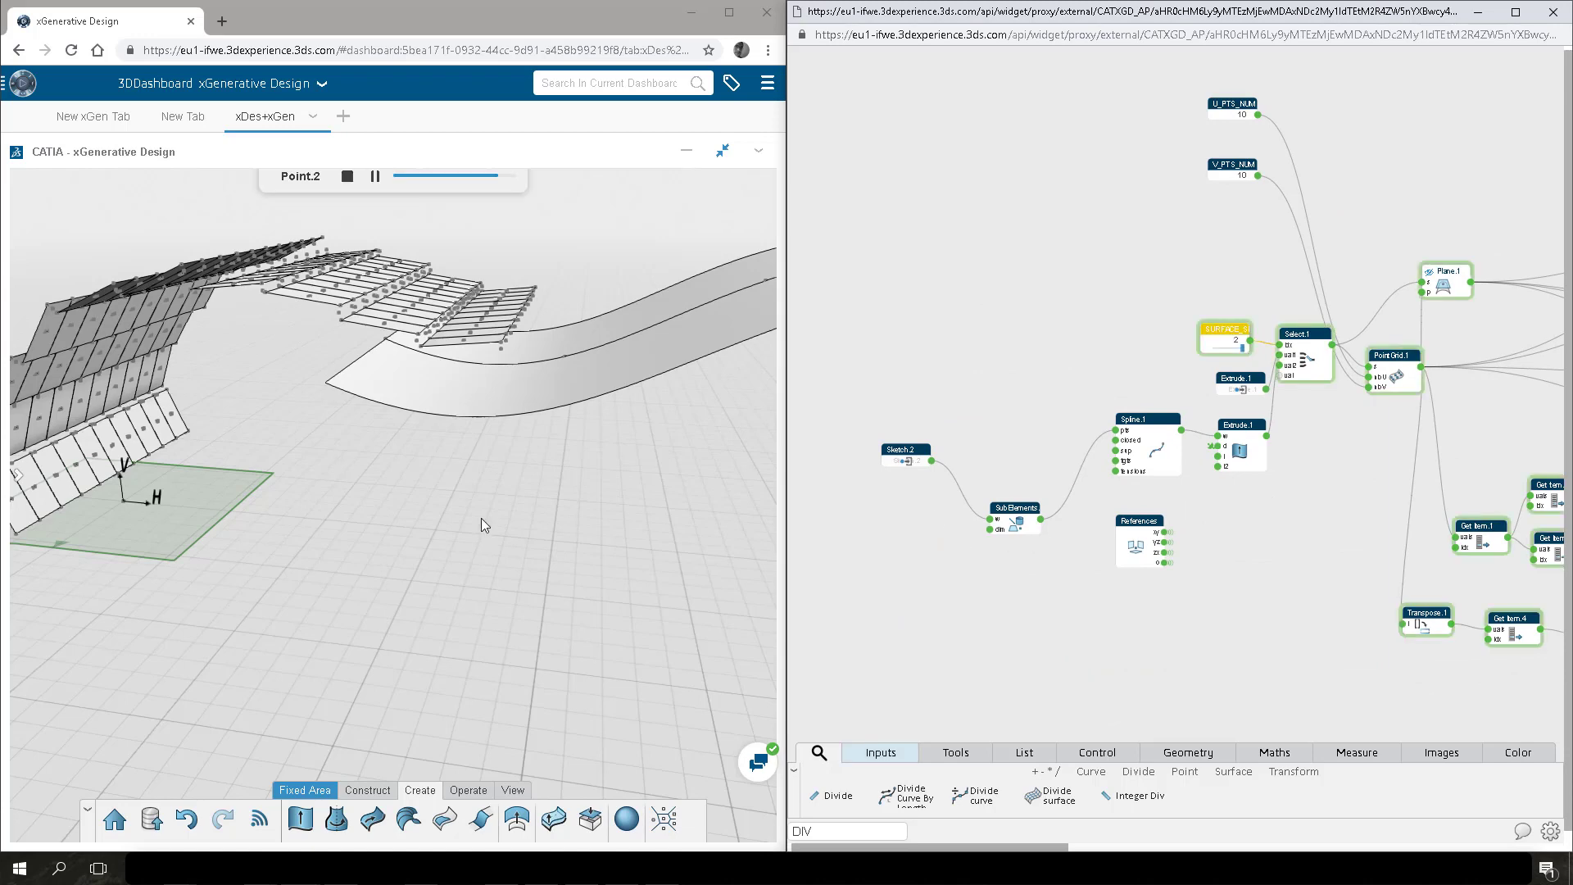
pyautogui.moveTo(478, 527); pyautogui.dragTo(239, 509, button='middle')
pyautogui.scroll(-4, 238, 510)
pyautogui.moveTo(1300, 454); pyautogui.dragTo(971, 510, button='middle')
# Change the panel rotation to a negative angle so the panels tilt the opposite way.
pyautogui.doubleClick(1309, 226)
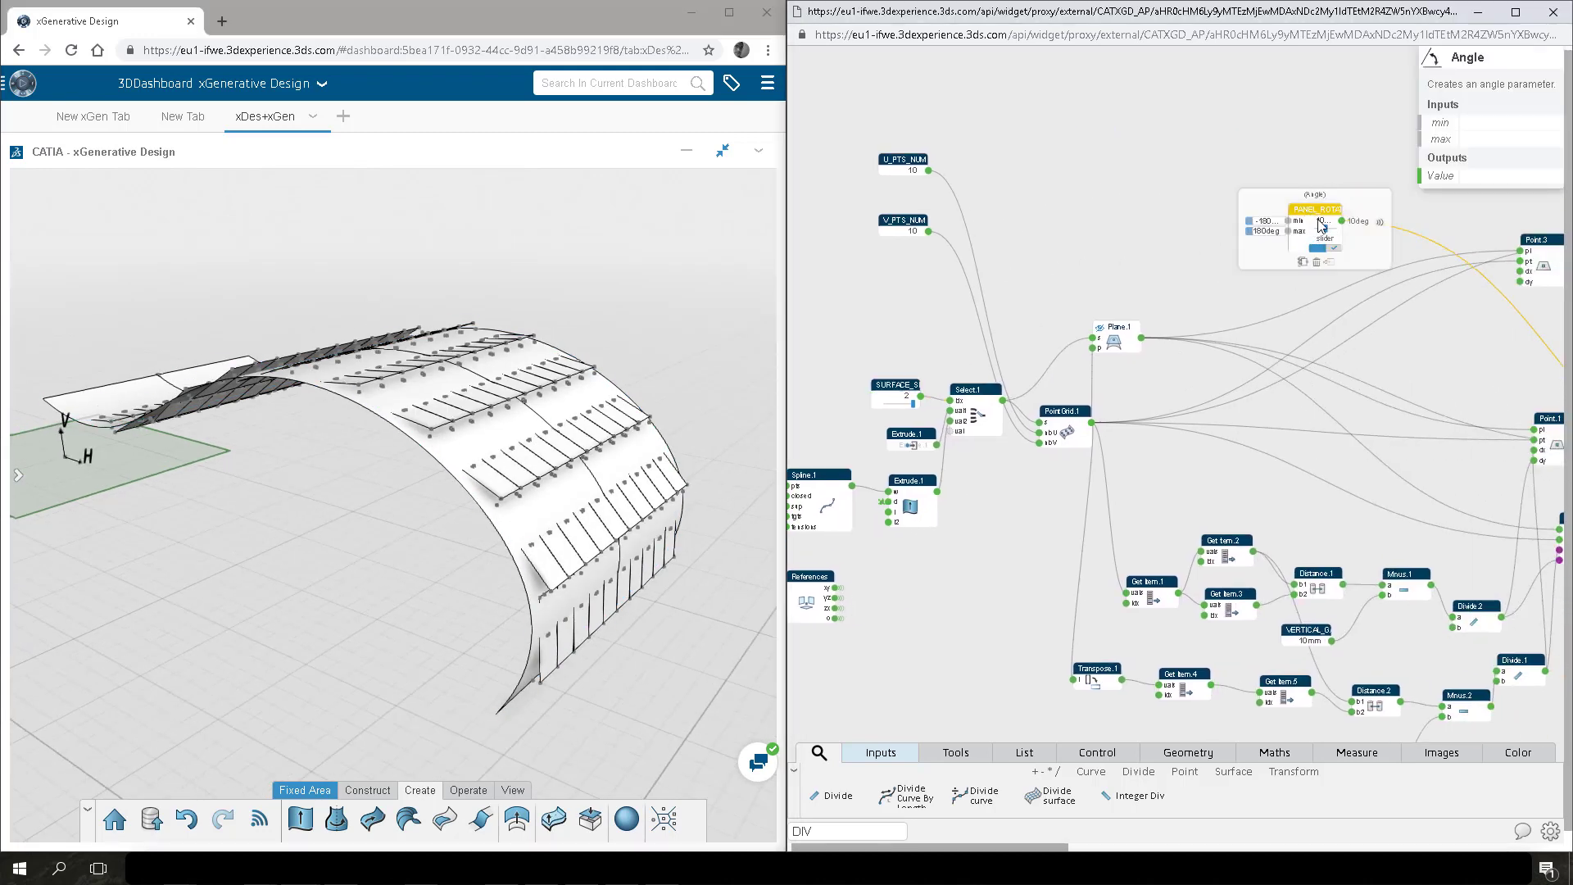
pyautogui.click(1312, 221)
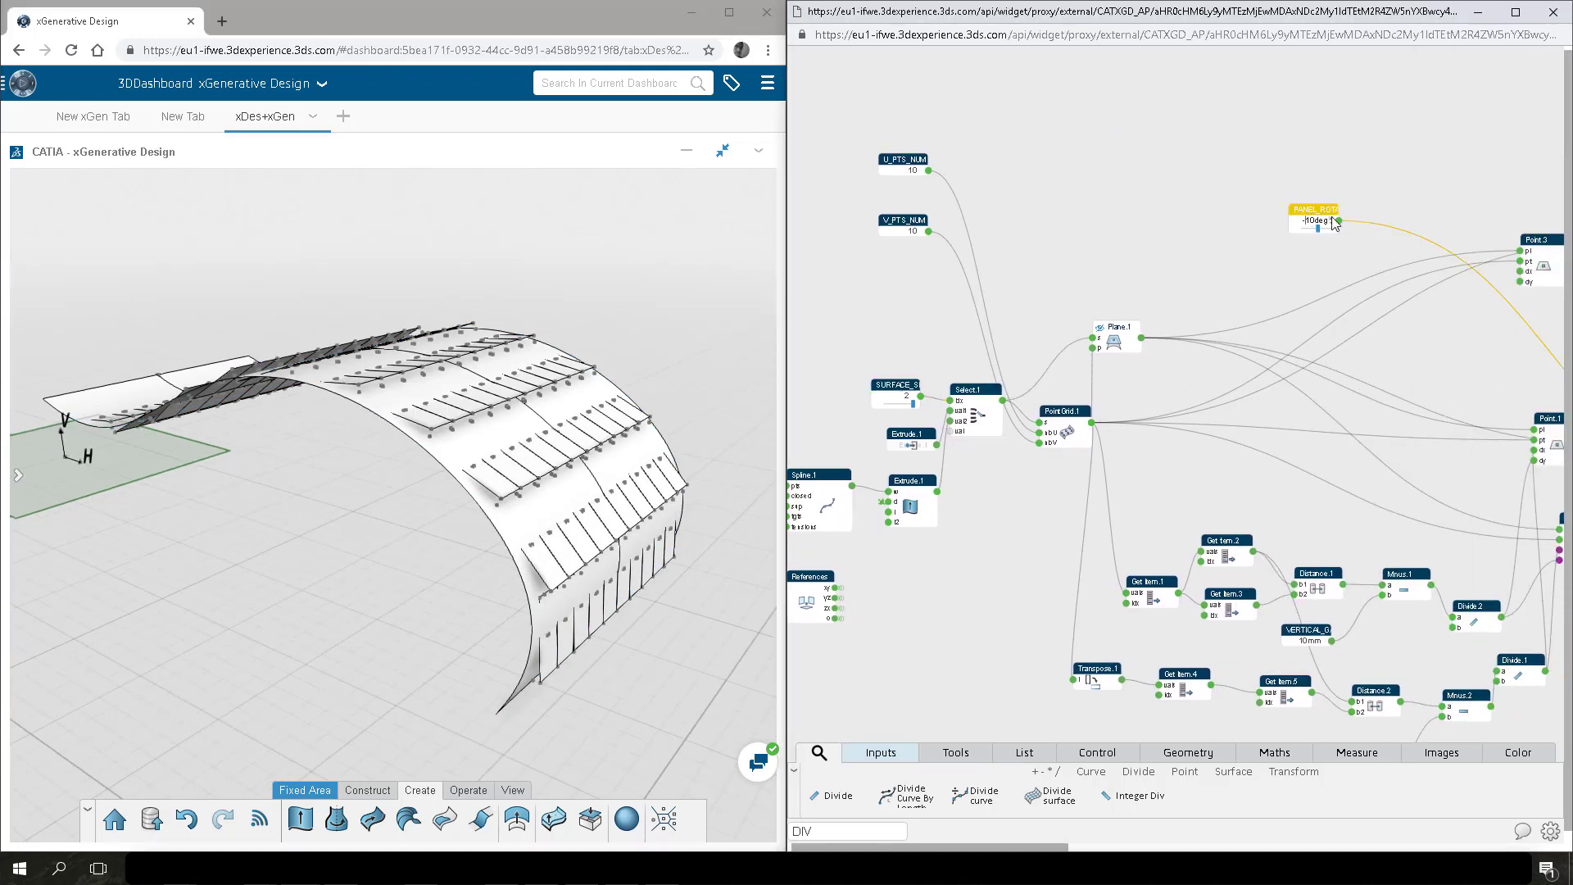
pyautogui.click(1389, 159)
# Add a Line Point Direction node in the free area below Rectangle.1 and rename it VerticalLengthLine.
pyautogui.moveTo(1315, 402); pyautogui.dragTo(1065, 379, button='middle')
pyautogui.moveTo(1421, 347)
pyautogui.mouseDown(button='middle')
pyautogui.moveTo(1099, 344)
pyautogui.moveTo(1275, 336)
pyautogui.mouseUp(button='middle')
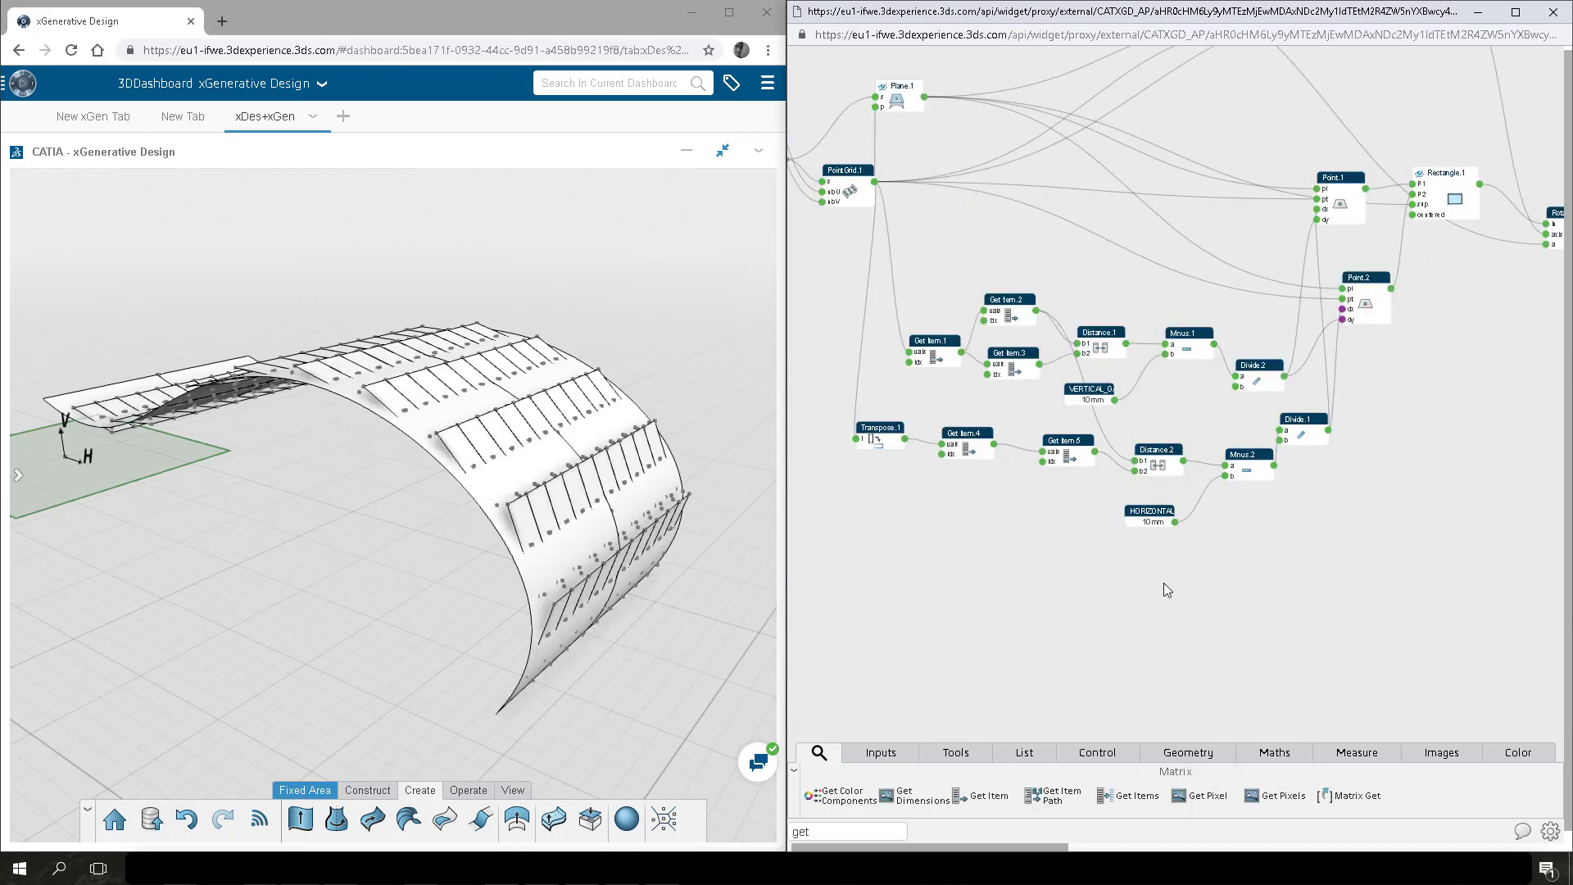
pyautogui.write('lin')
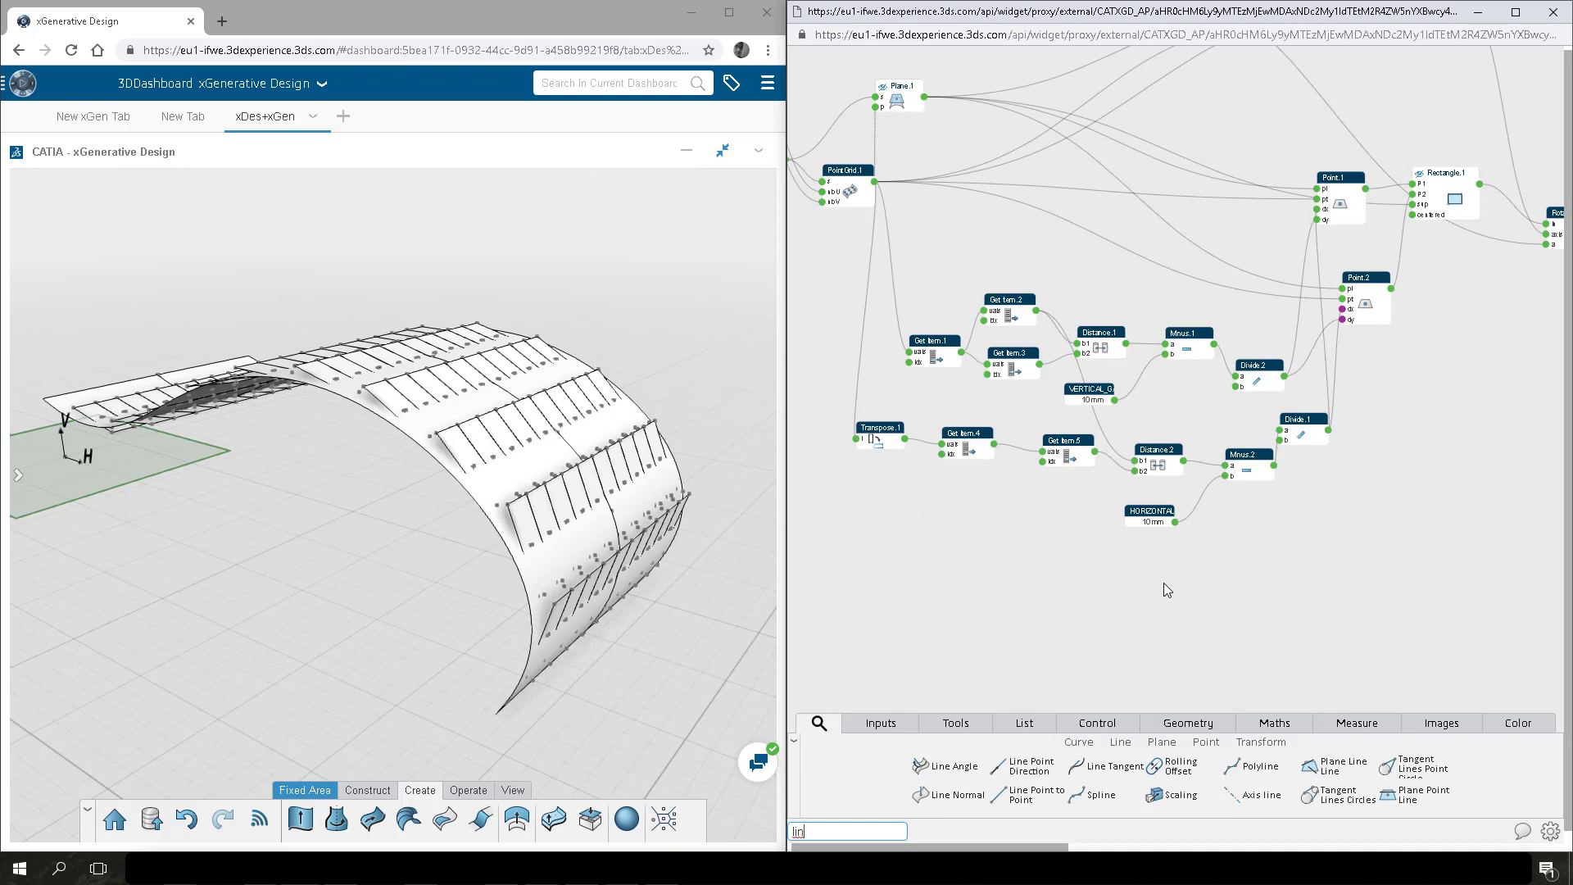
pyautogui.click(1023, 775)
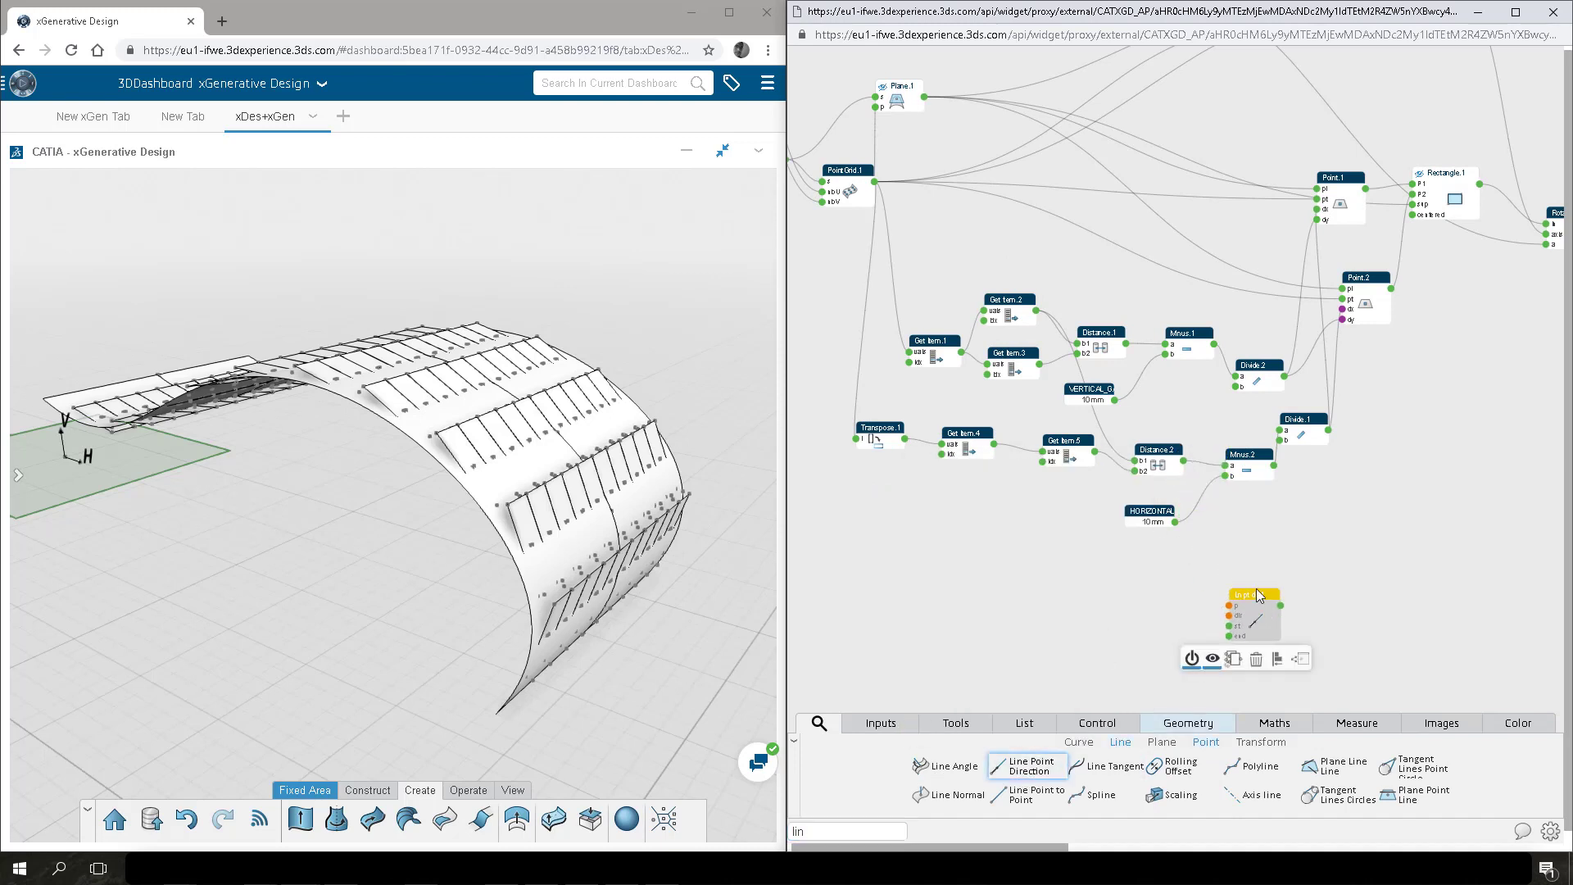
pyautogui.click(1451, 465)
pyautogui.moveTo(1450, 464); pyautogui.dragTo(1171, 460)
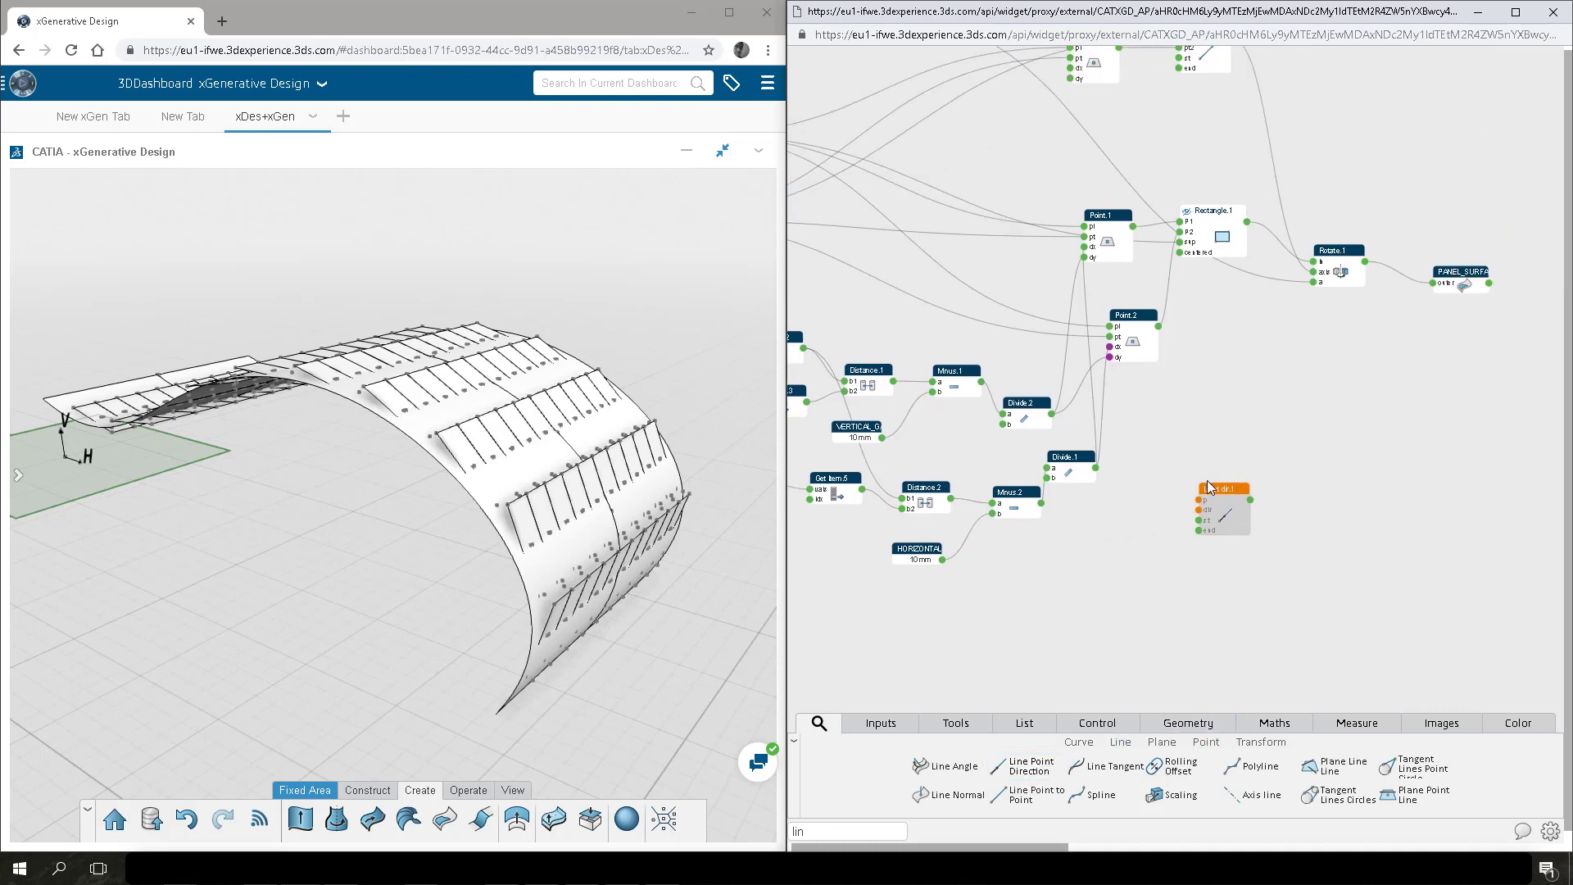
pyautogui.scroll(3, 1208, 480)
pyautogui.doubleClick(1222, 493)
pyautogui.write('VerticalLength')
pyautogui.press('Return')
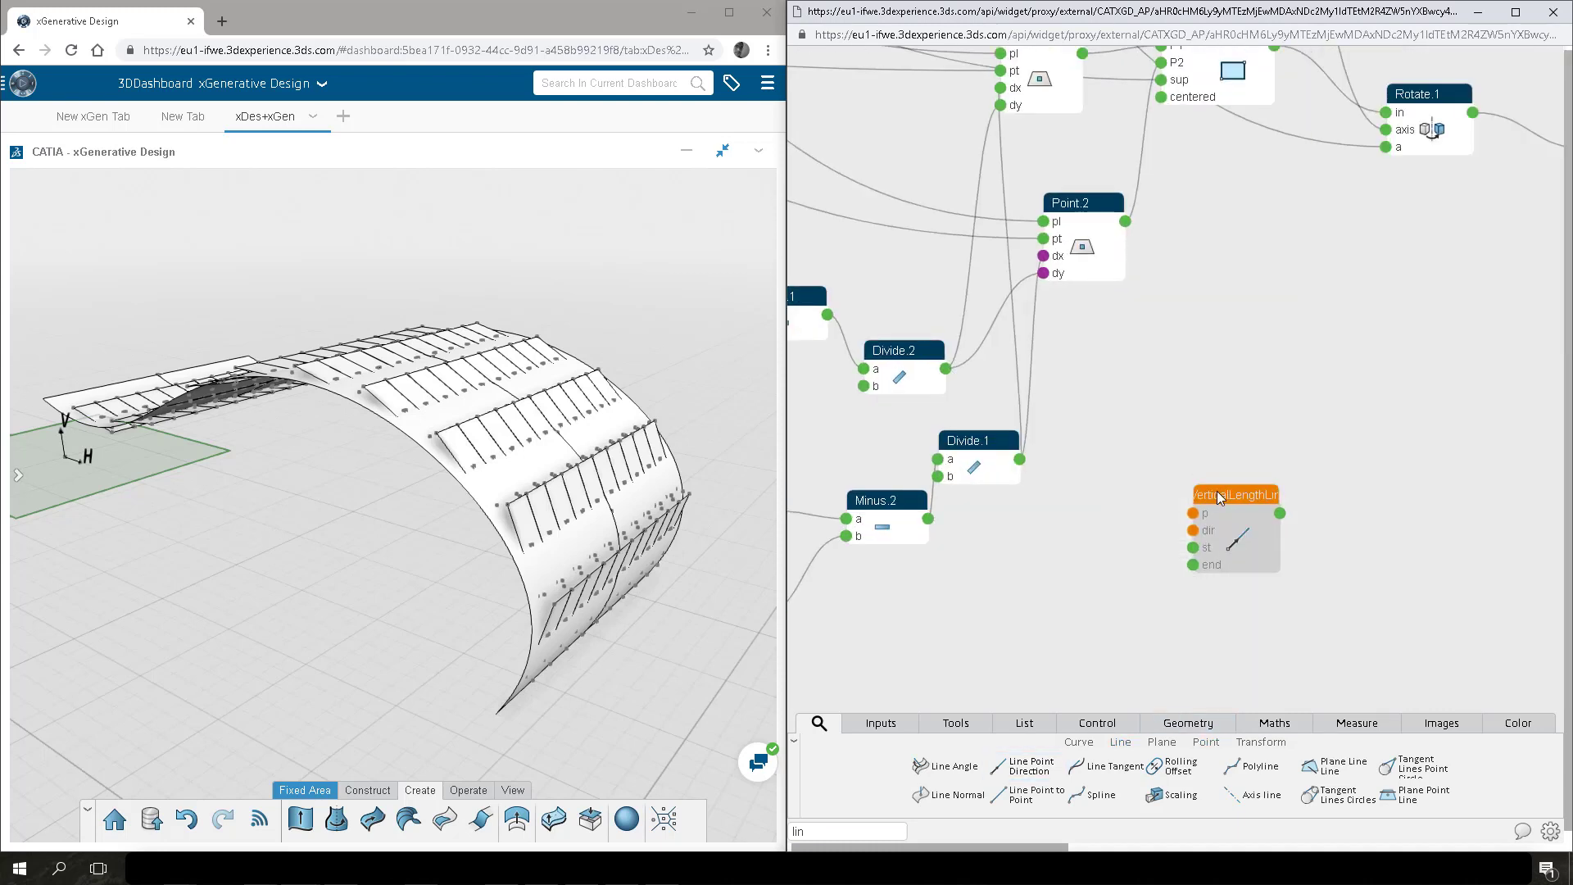
# On VerticalLengthLine, assign References.o to p and another global reference to dir, and connect Divide.2 to end.
pyautogui.click(1206, 523)
pyautogui.click(1117, 530)
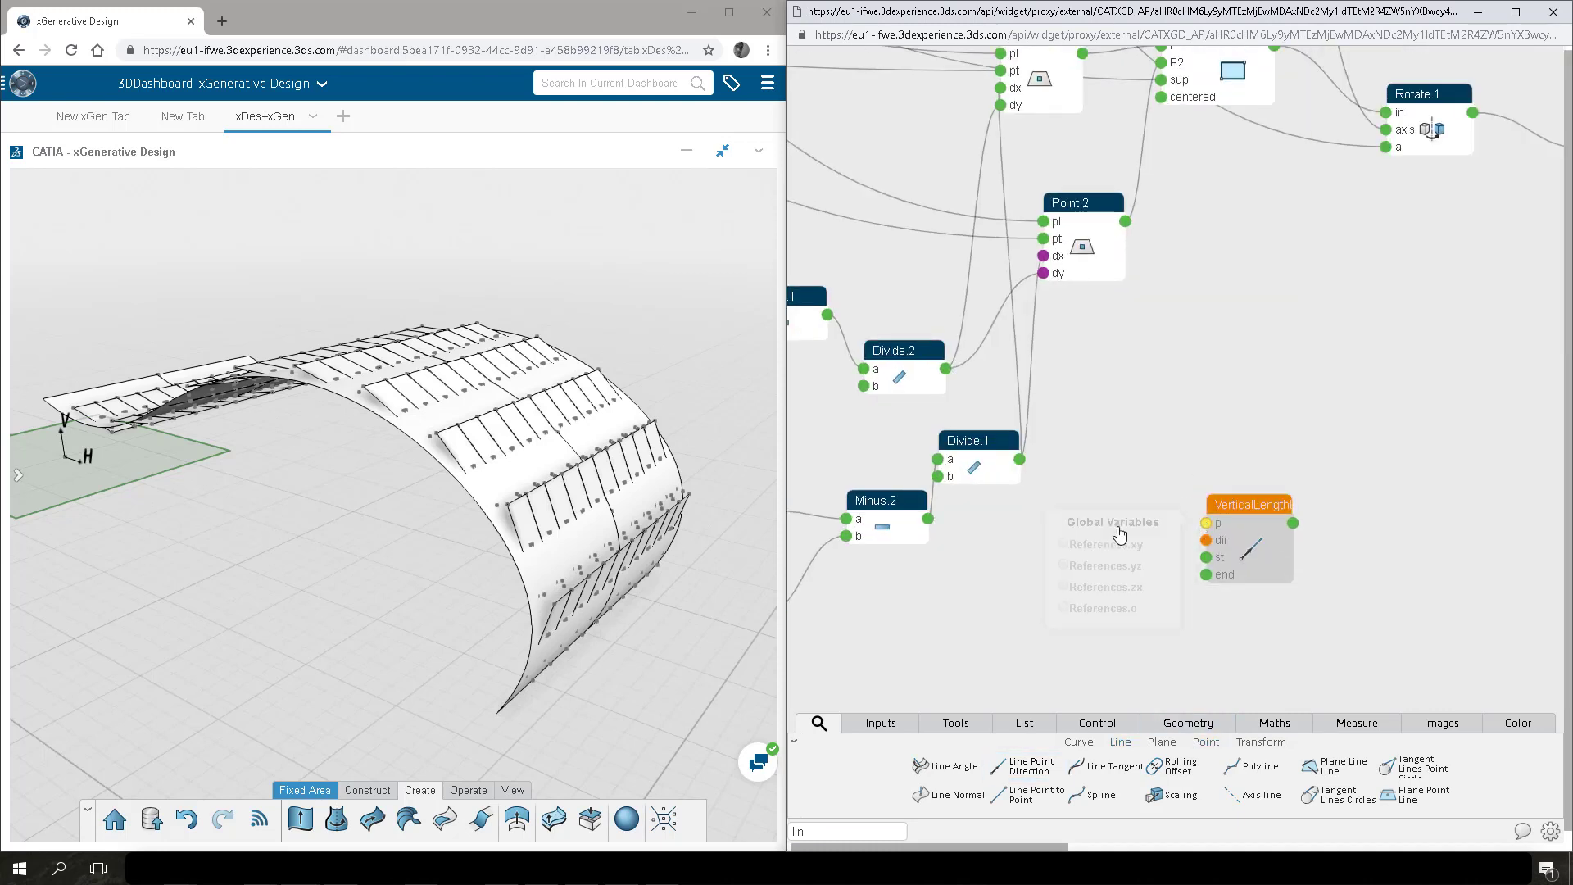
pyautogui.click(1064, 608)
pyautogui.click(1207, 539)
pyautogui.click(1121, 561)
pyautogui.click(1065, 562)
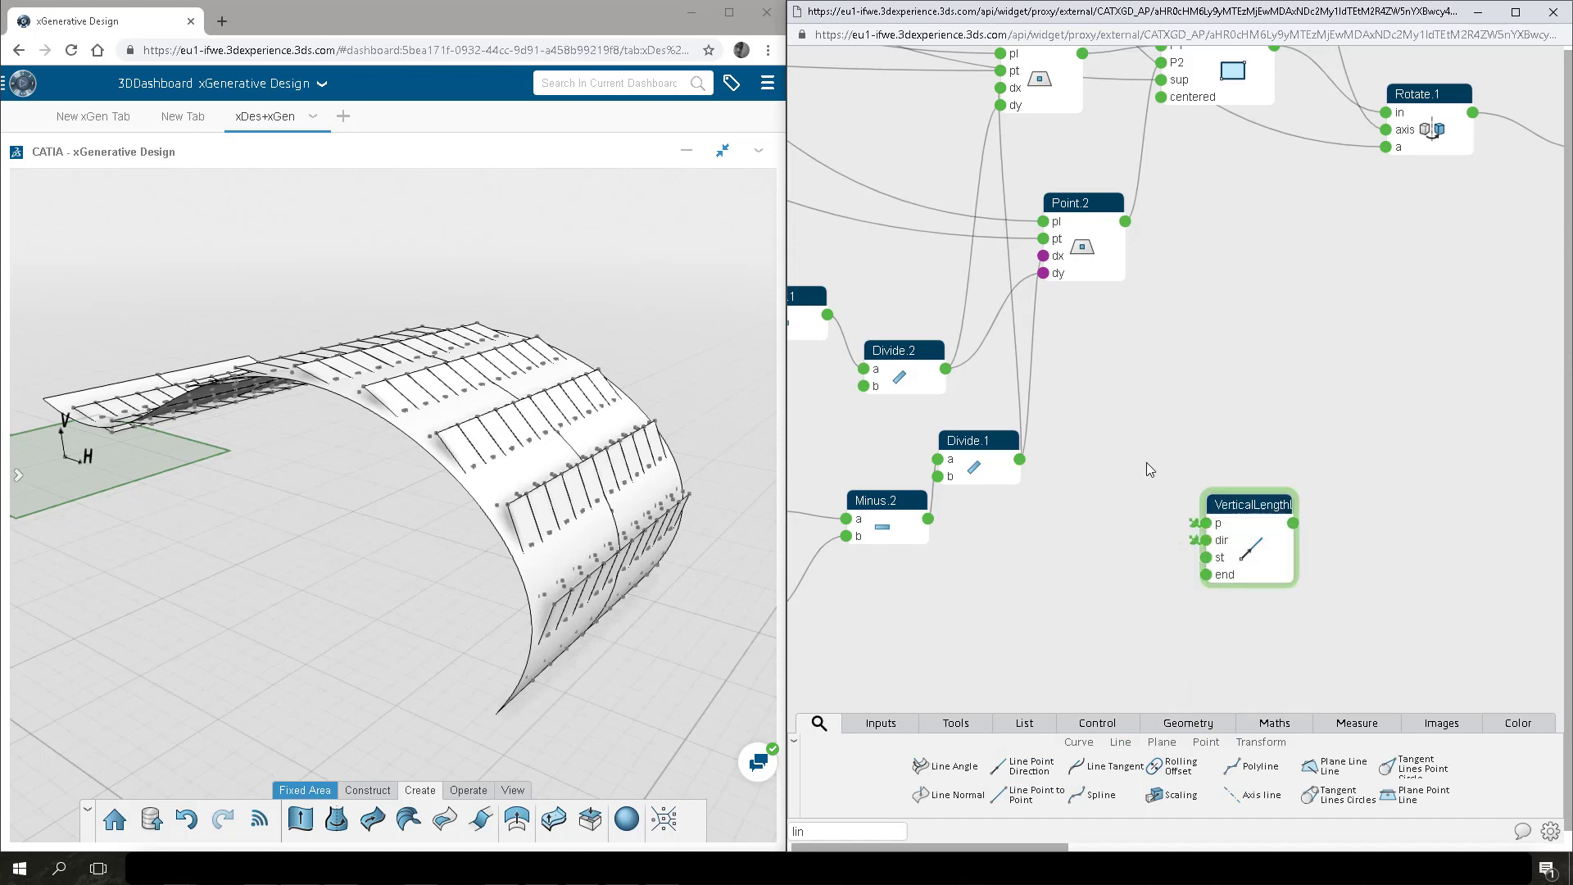
pyautogui.moveTo(1174, 555); pyautogui.dragTo(1206, 575)
# Duplicate VerticalLengthLine, connect Divide.1 to the copy's end input, and rename the copy HorizontalLengthLine.
pyautogui.moveTo(1251, 504); pyautogui.dragTo(1257, 550)
pyautogui.click(1249, 547)
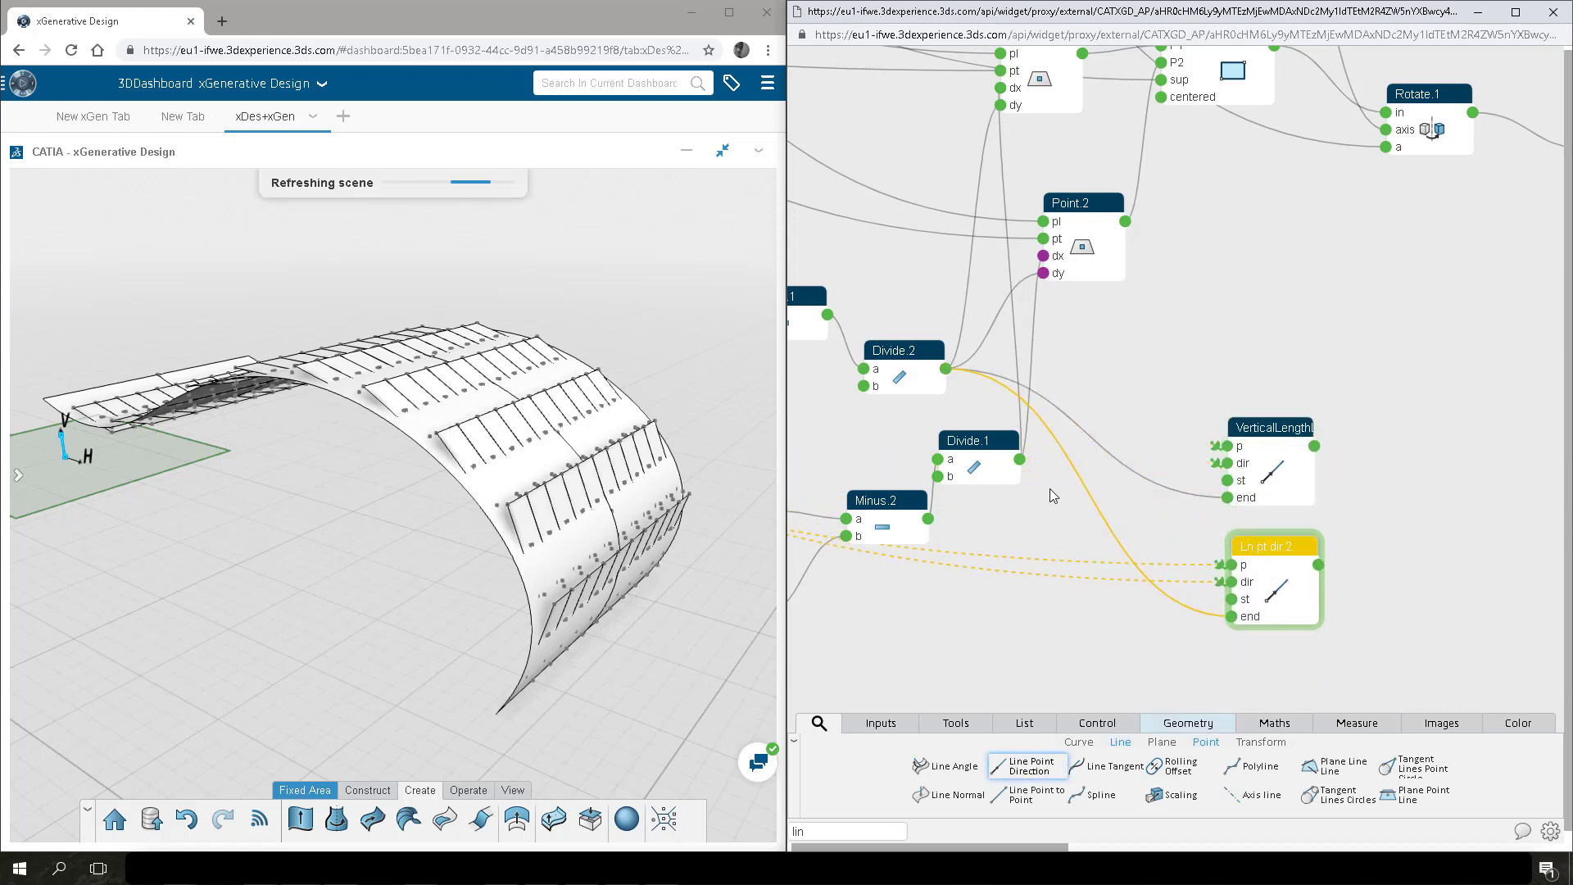
pyautogui.moveTo(1020, 460); pyautogui.dragTo(1231, 618)
pyautogui.doubleClick(1263, 553)
pyautogui.write('HorizontalLengthLine')
pyautogui.click(1408, 522)
# Add a Publish node beside VerticalLengthLine and connect the line's output to its geo input.
pyautogui.moveTo(1408, 521); pyautogui.dragTo(1309, 501, button='middle')
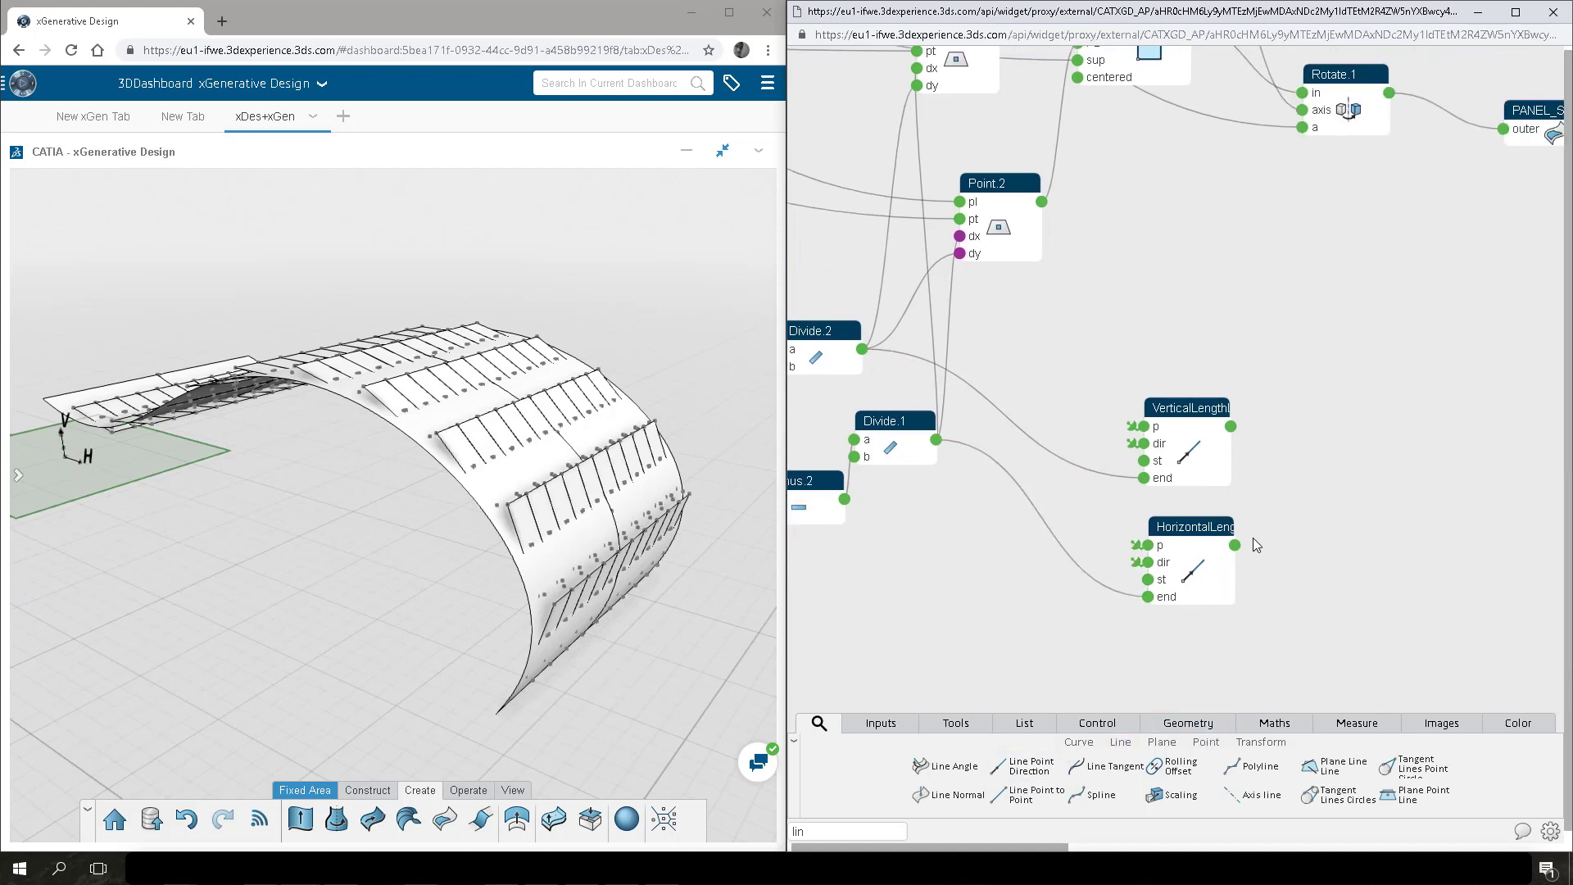
pyautogui.write('pub')
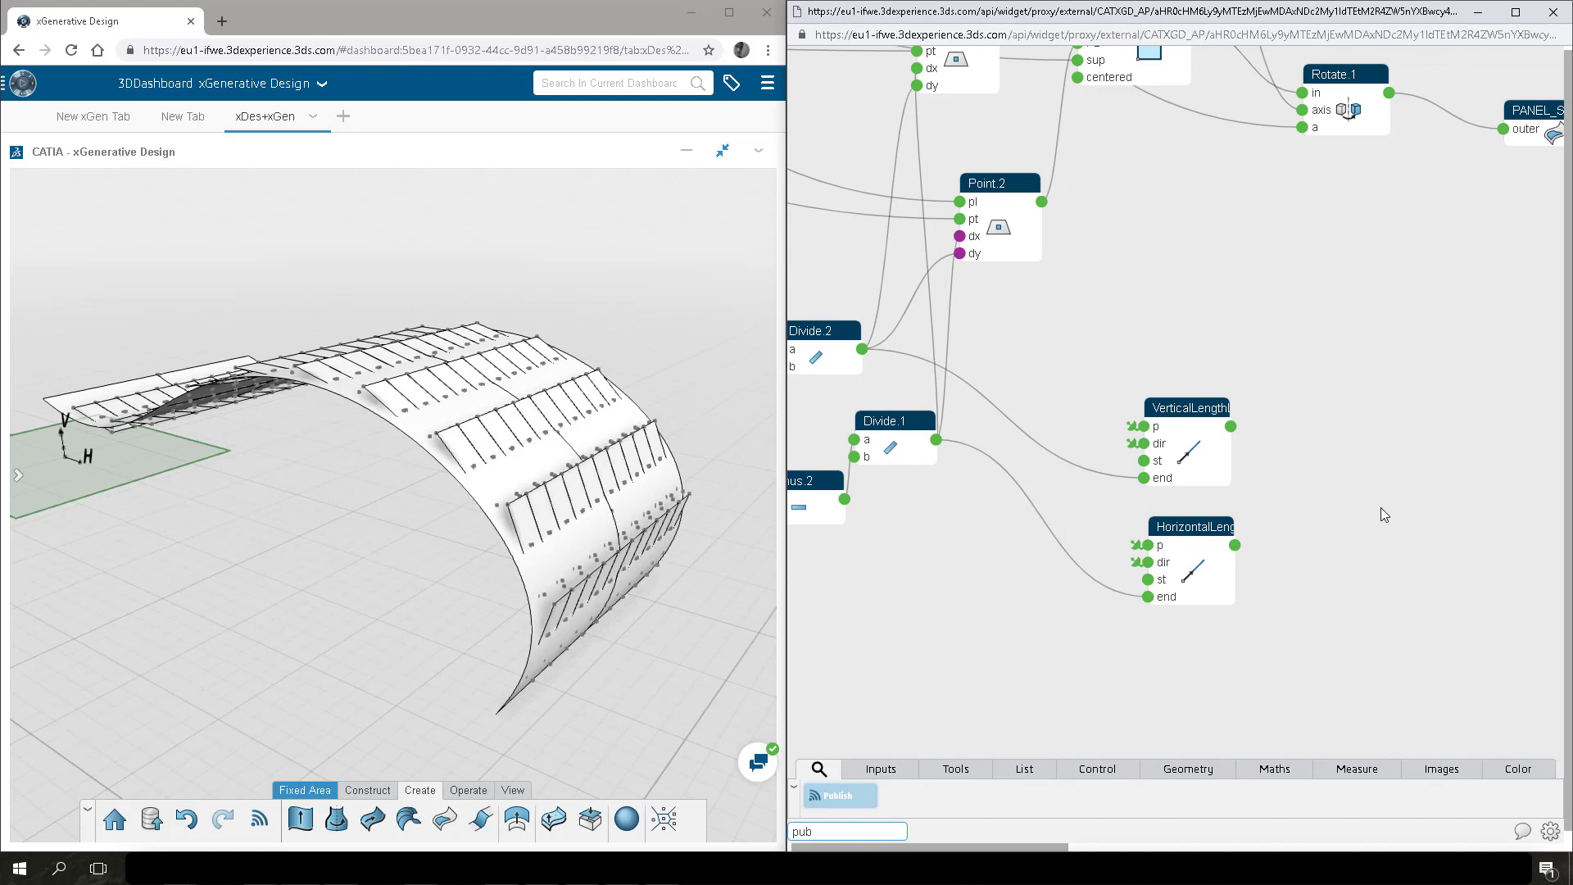
pyautogui.press('Return')
pyautogui.moveTo(1252, 451); pyautogui.dragTo(1364, 413)
pyautogui.moveTo(1232, 426); pyautogui.dragTo(1374, 535)
pyautogui.press('Return')
# Add an Axis System On Surface node beside the panel surface node, feeding its s input from the panel surface and p from the grid points.
pyautogui.moveTo(1301, 460); pyautogui.dragTo(910, 599, button='middle')
pyautogui.moveTo(1193, 402); pyautogui.dragTo(1245, 490, button='middle')
pyautogui.write('axis')
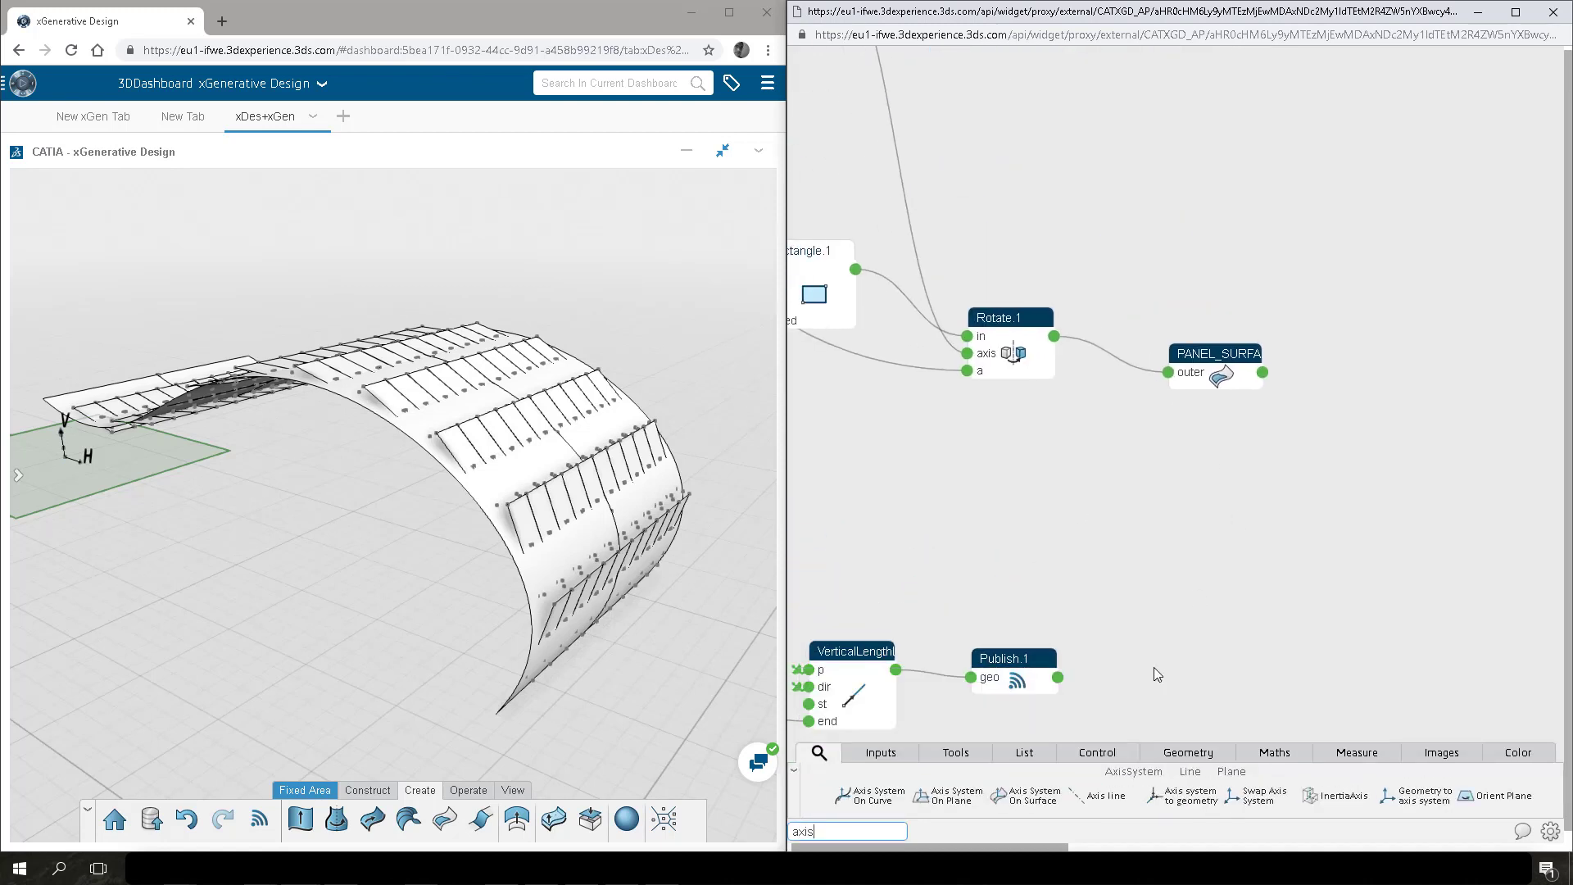
pyautogui.moveTo(1034, 795); pyautogui.dragTo(1398, 360)
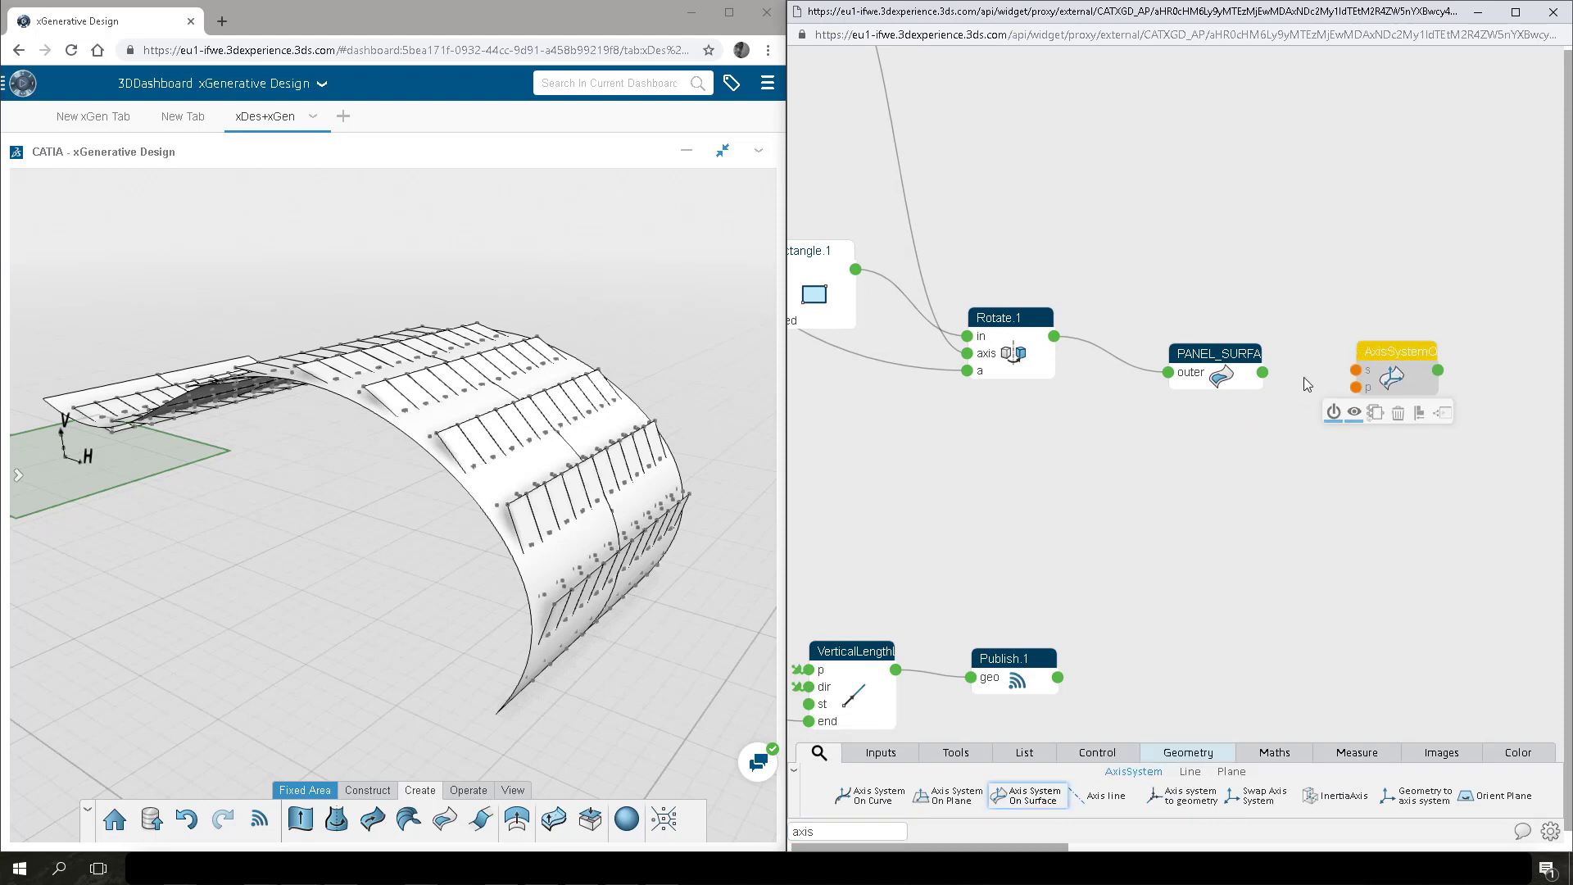
pyautogui.scroll(-10, 1358, 379)
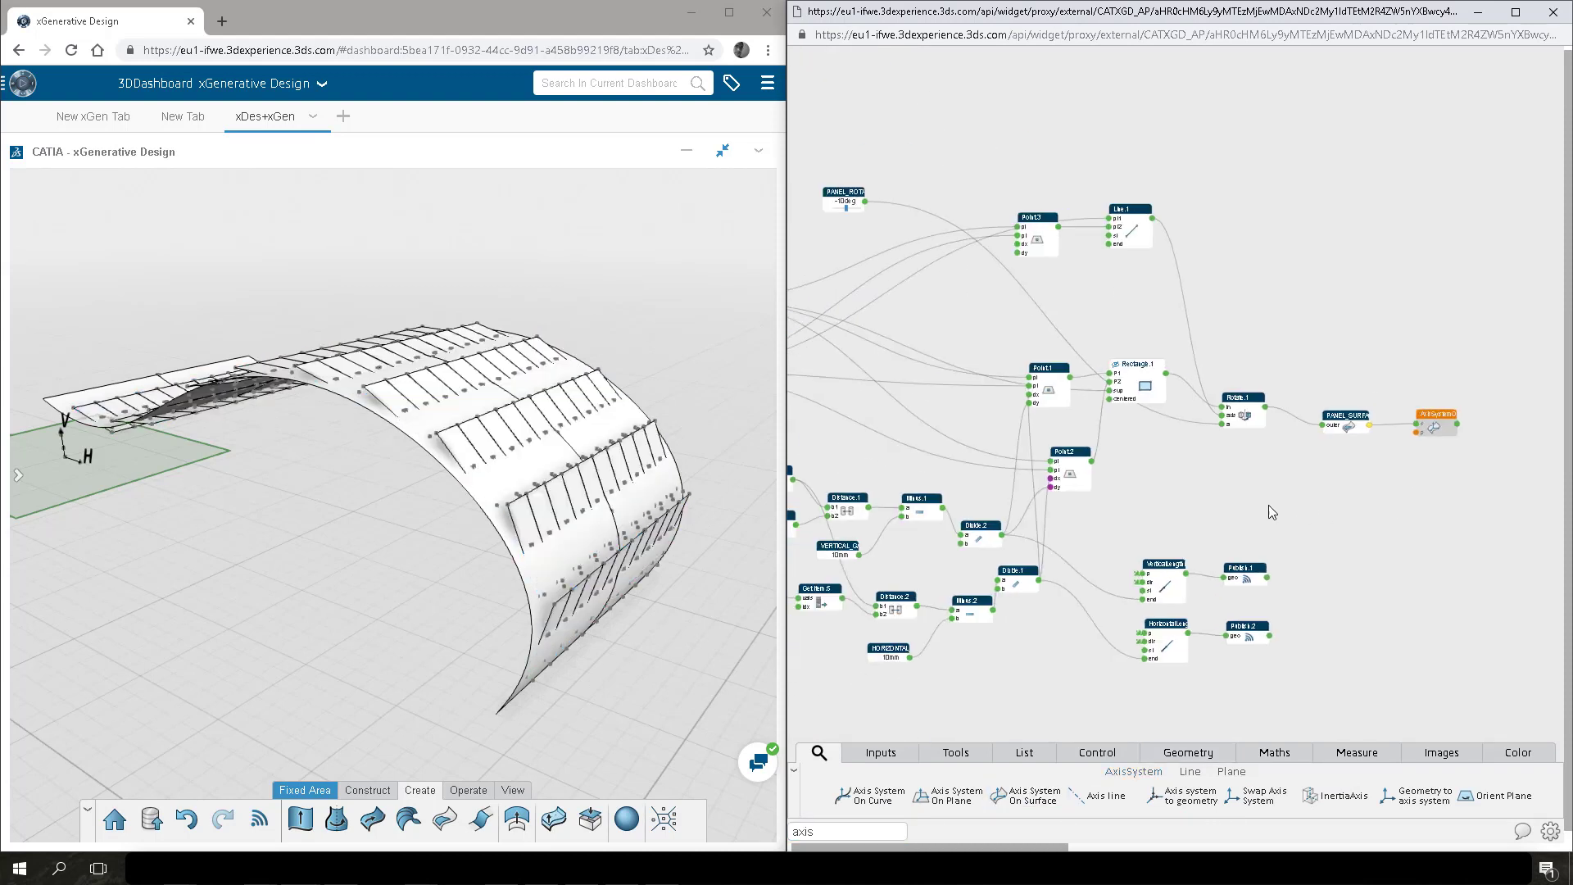
pyautogui.moveTo(991, 385); pyautogui.dragTo(940, 389, button='middle')
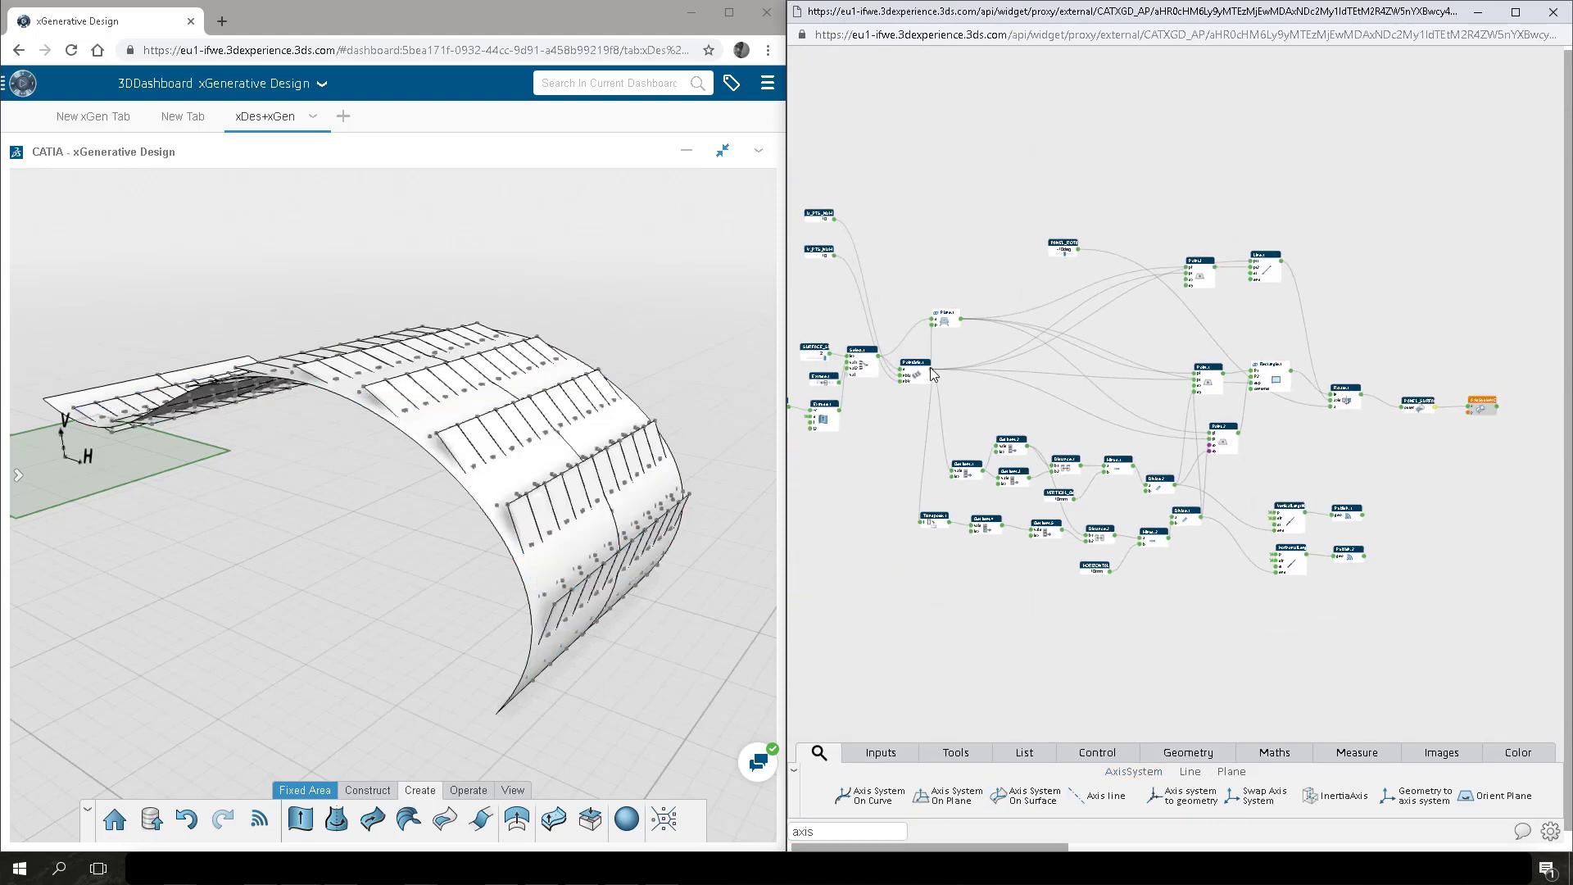
pyautogui.moveTo(1467, 420); pyautogui.dragTo(1468, 414)
# Select all nodes of the graph and enclose them in a single group.
pyautogui.scroll(-3, 1299, 482)
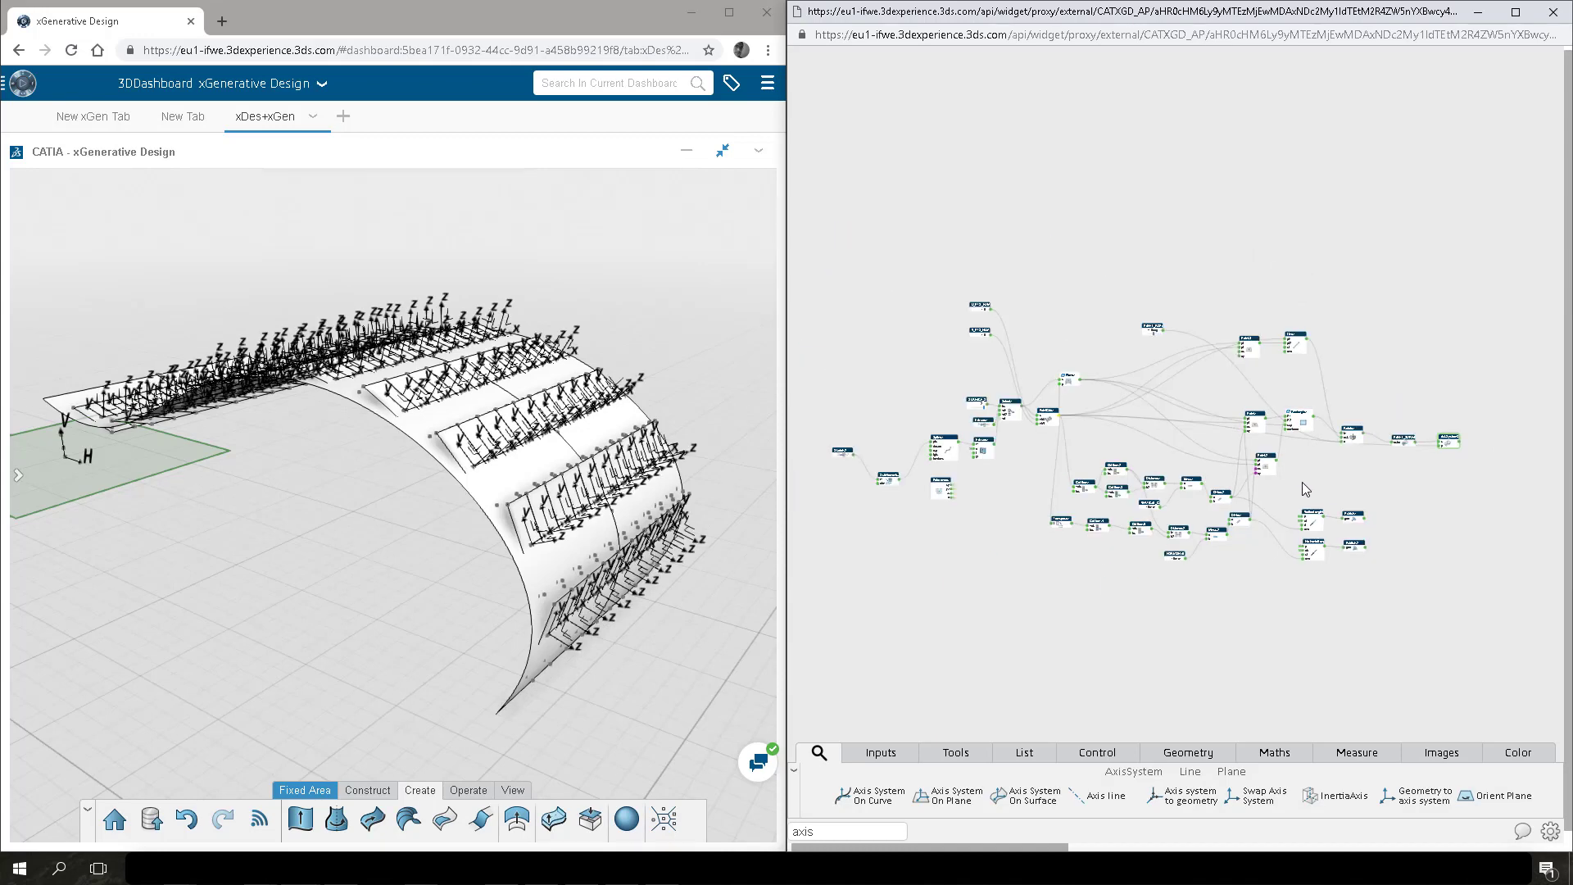
pyautogui.moveTo(1491, 293); pyautogui.dragTo(896, 612)
pyautogui.click(957, 639)
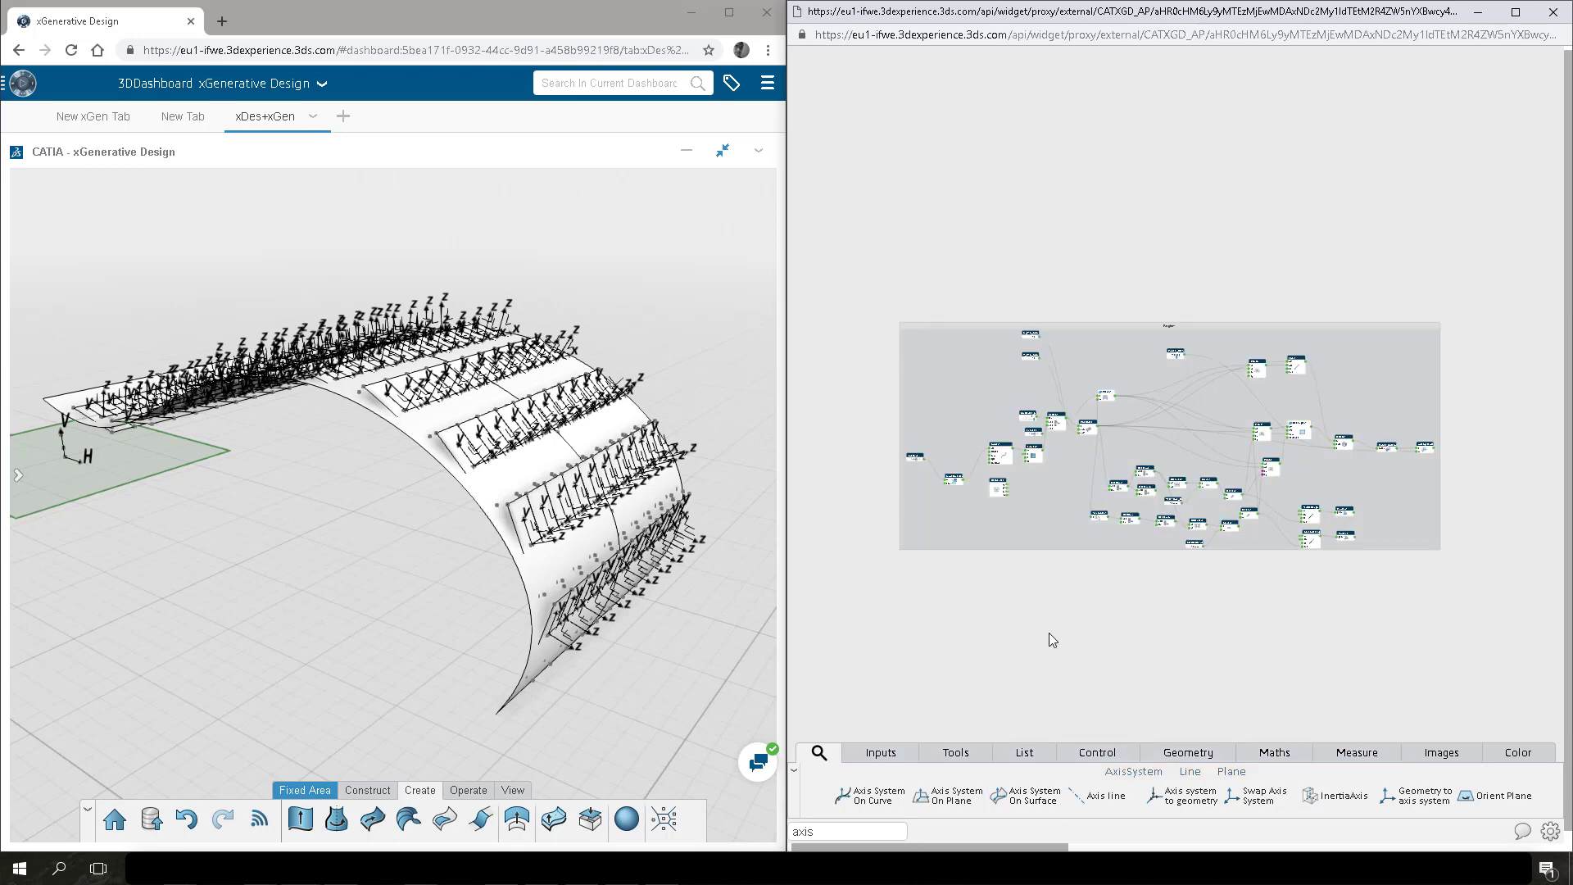
# Save the design, close the graph editor window and enlarge the dashboard window to full screen.
pyautogui.moveTo(390, 586); pyautogui.dragTo(519, 617, button='middle')
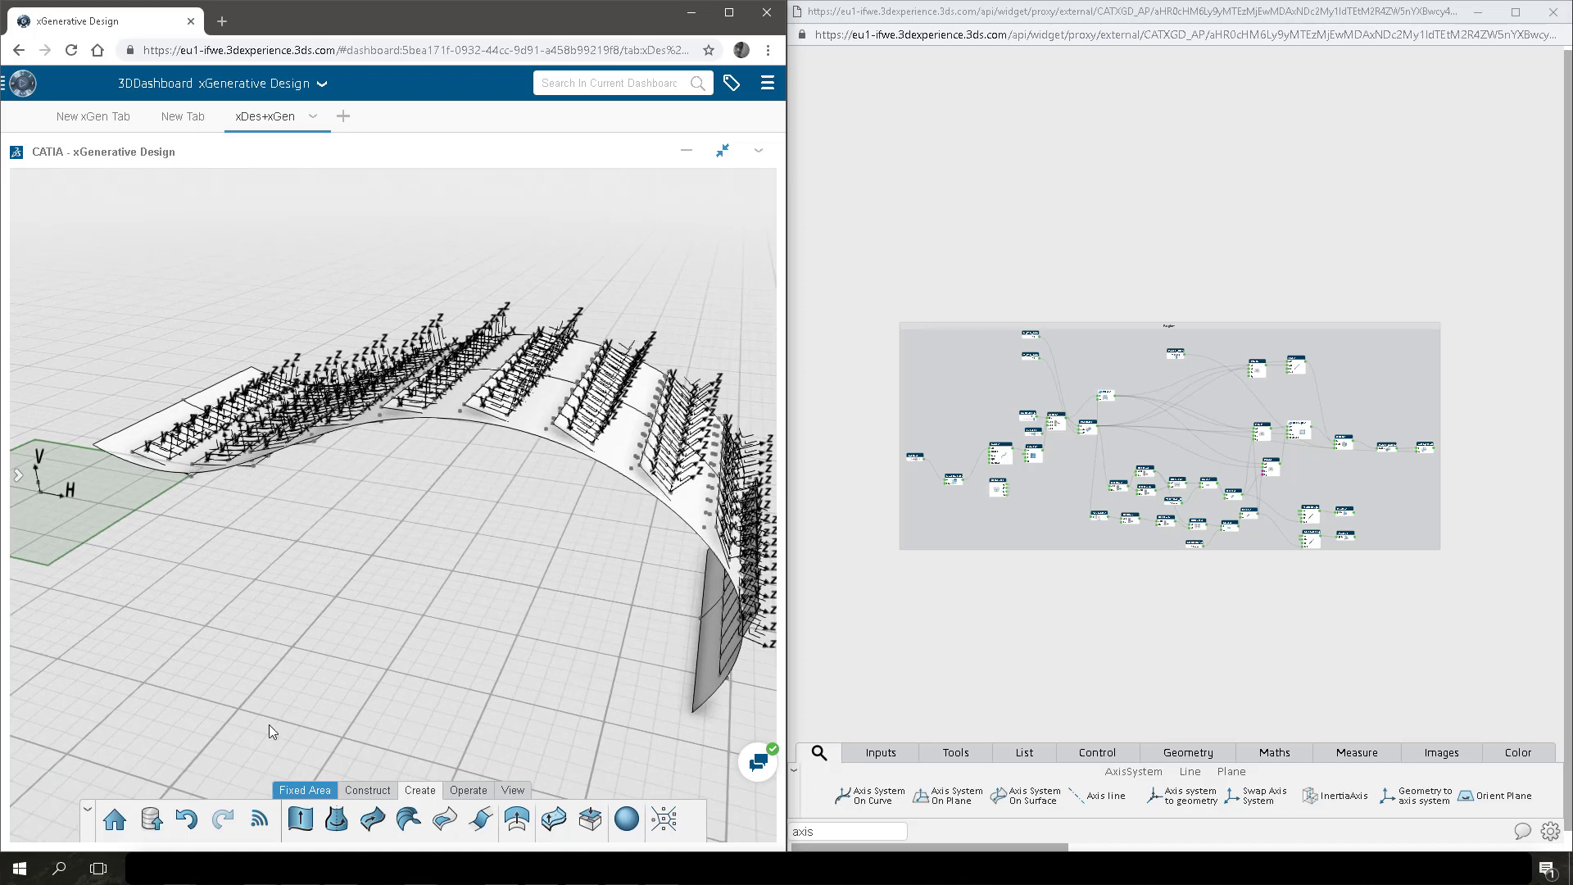
pyautogui.click(150, 820)
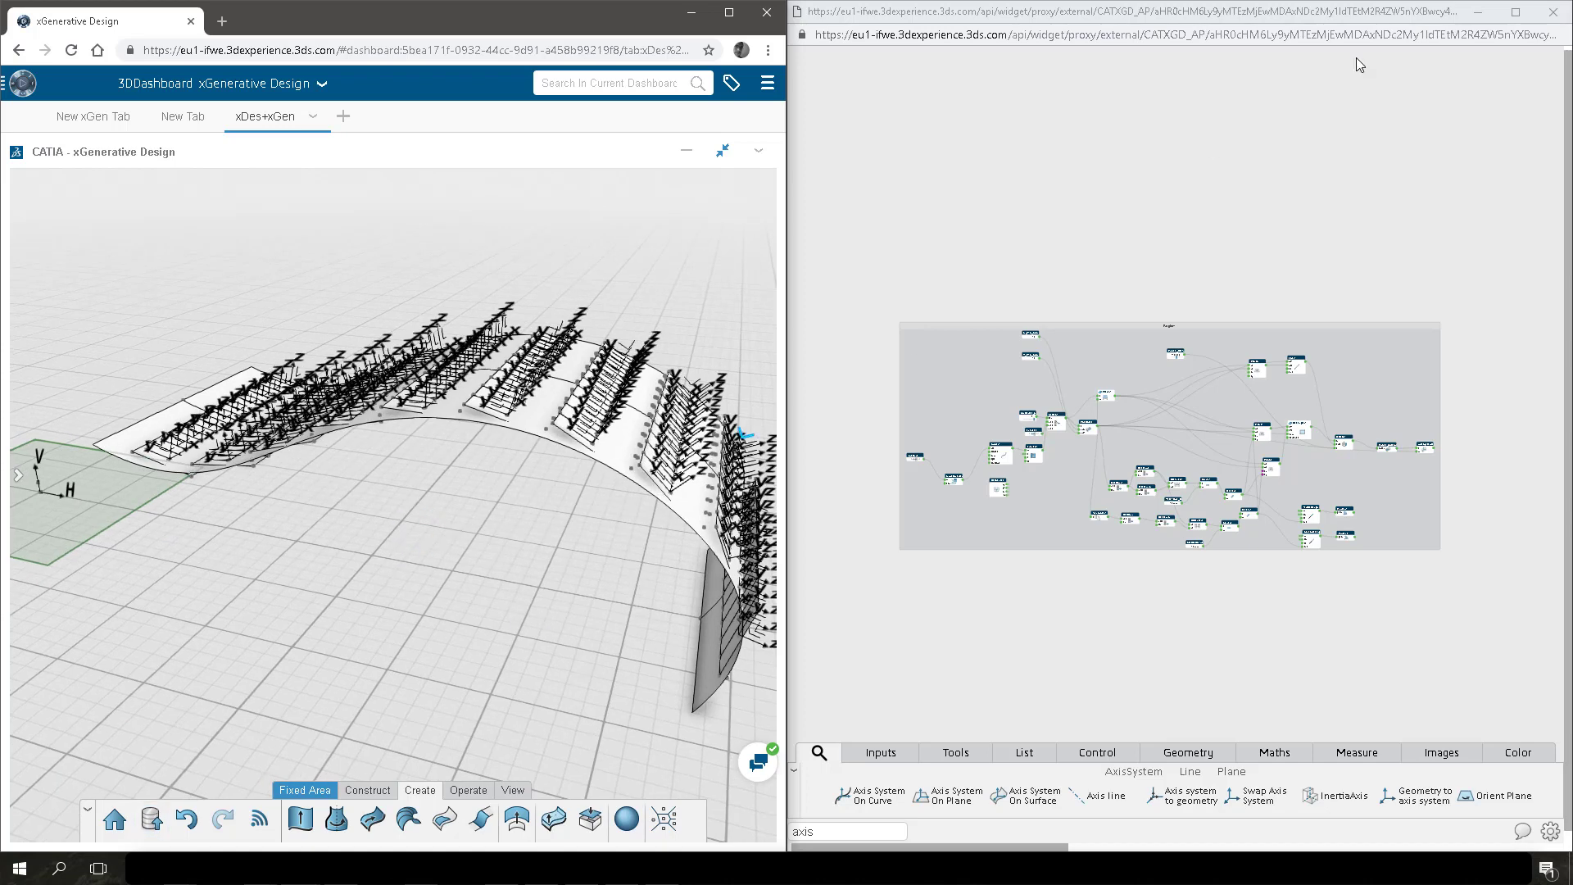
pyautogui.click(1554, 6)
pyautogui.moveTo(648, 14); pyautogui.dragTo(605, 3)
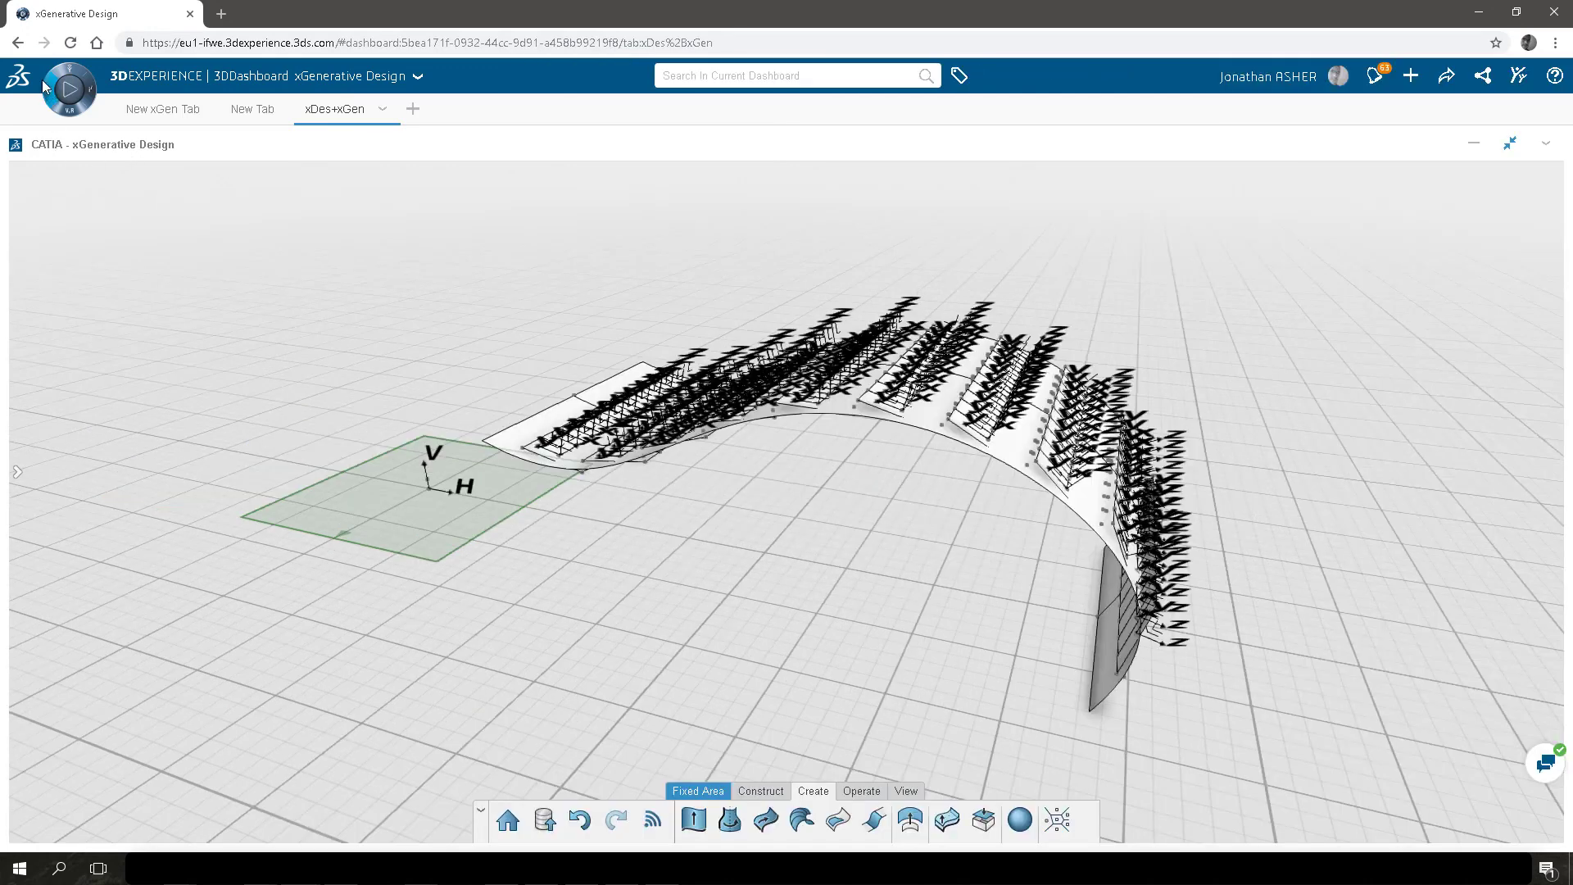
# Launch Building 3D Design from the favorite apps and open xDes-xGenExample in the native 3DEXPERIENCE client.
pyautogui.click(70, 88)
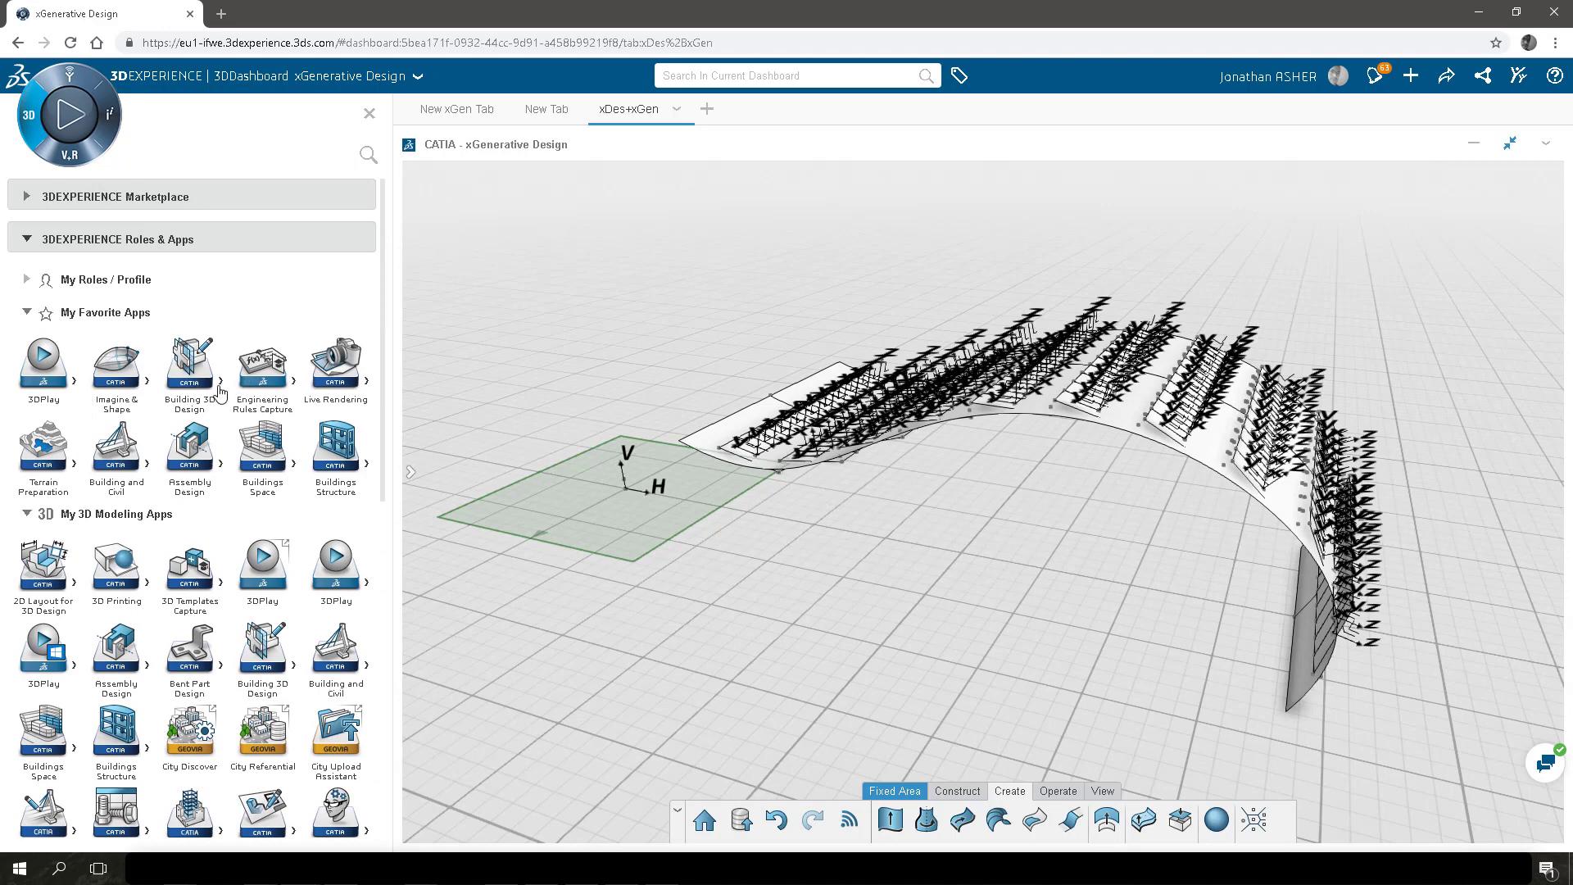
pyautogui.click(186, 379)
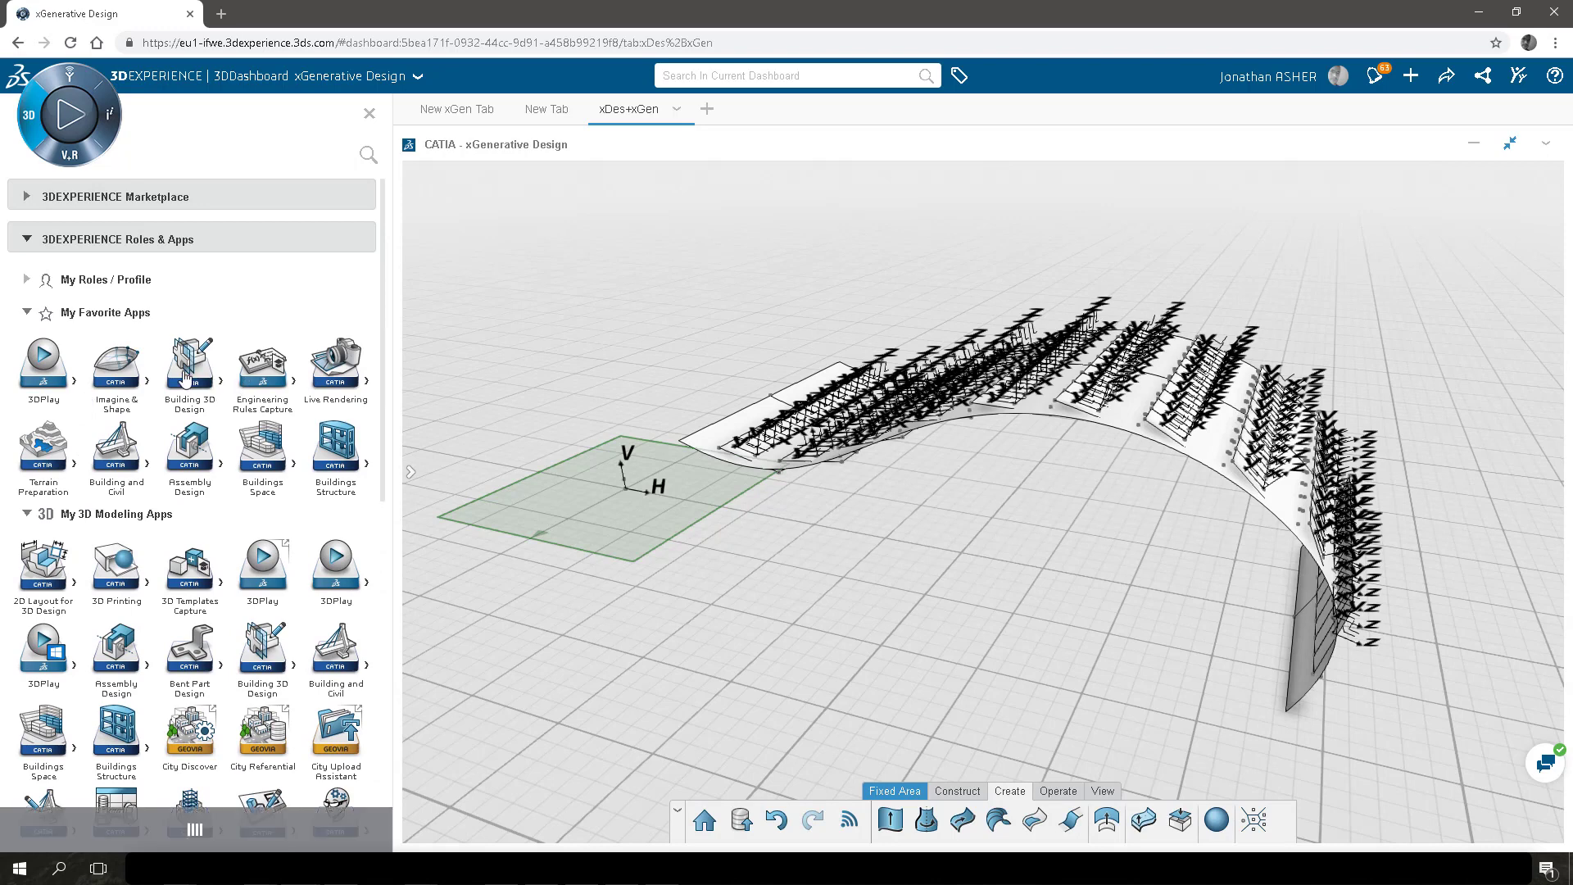
pyautogui.click(271, 385)
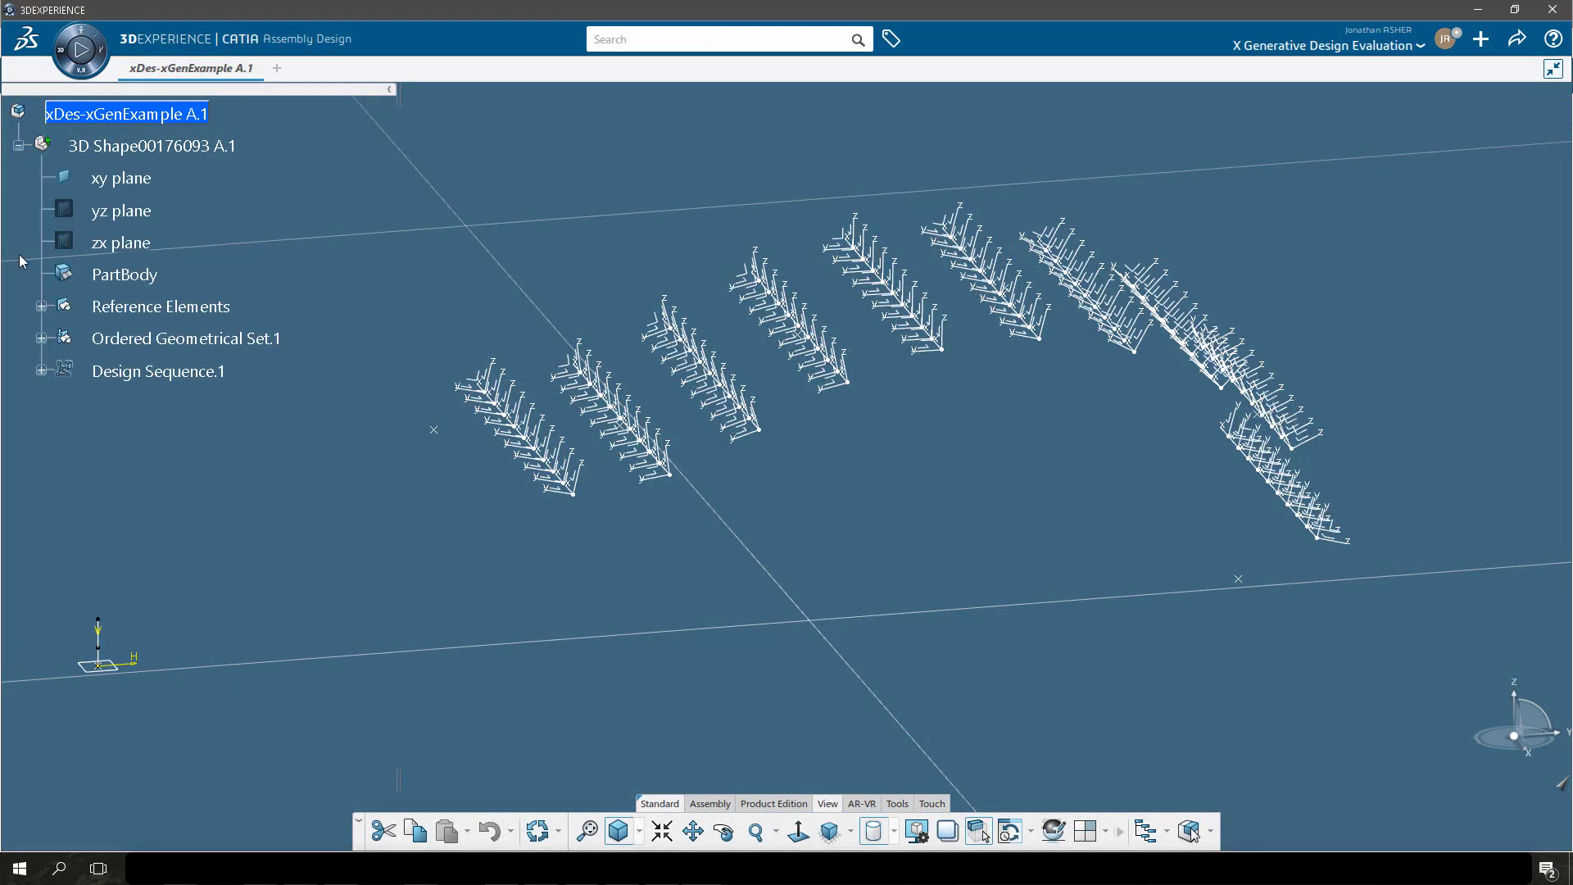
# Expand Ordered Geometrical Set.1 and show the hidden Extrude.1 surface.
pyautogui.click(43, 334)
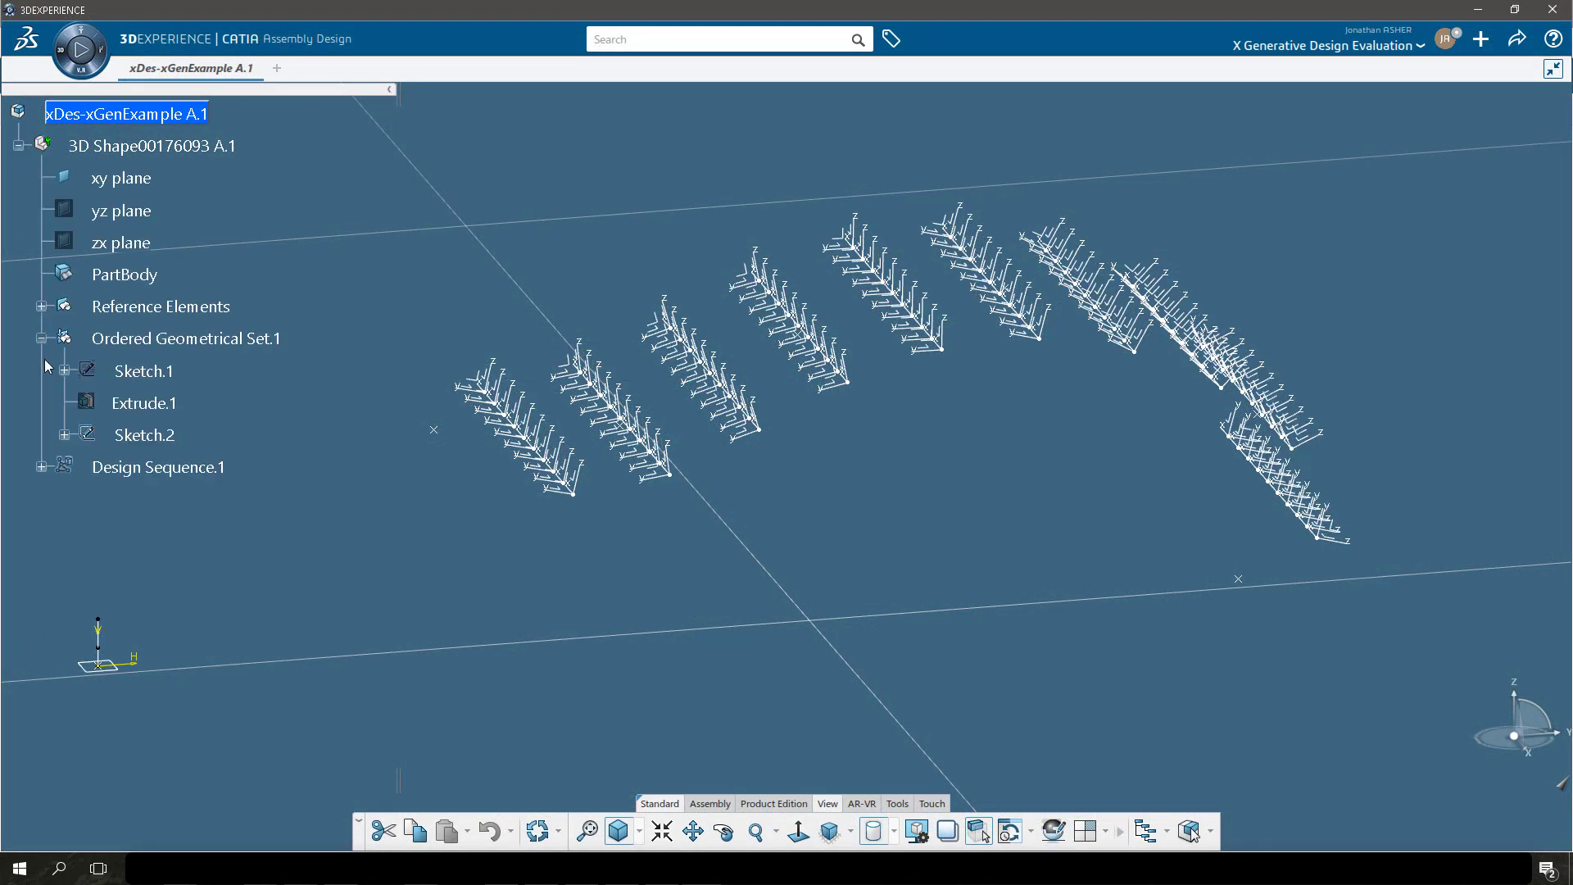
pyautogui.rightClick(140, 413)
pyautogui.click(163, 459)
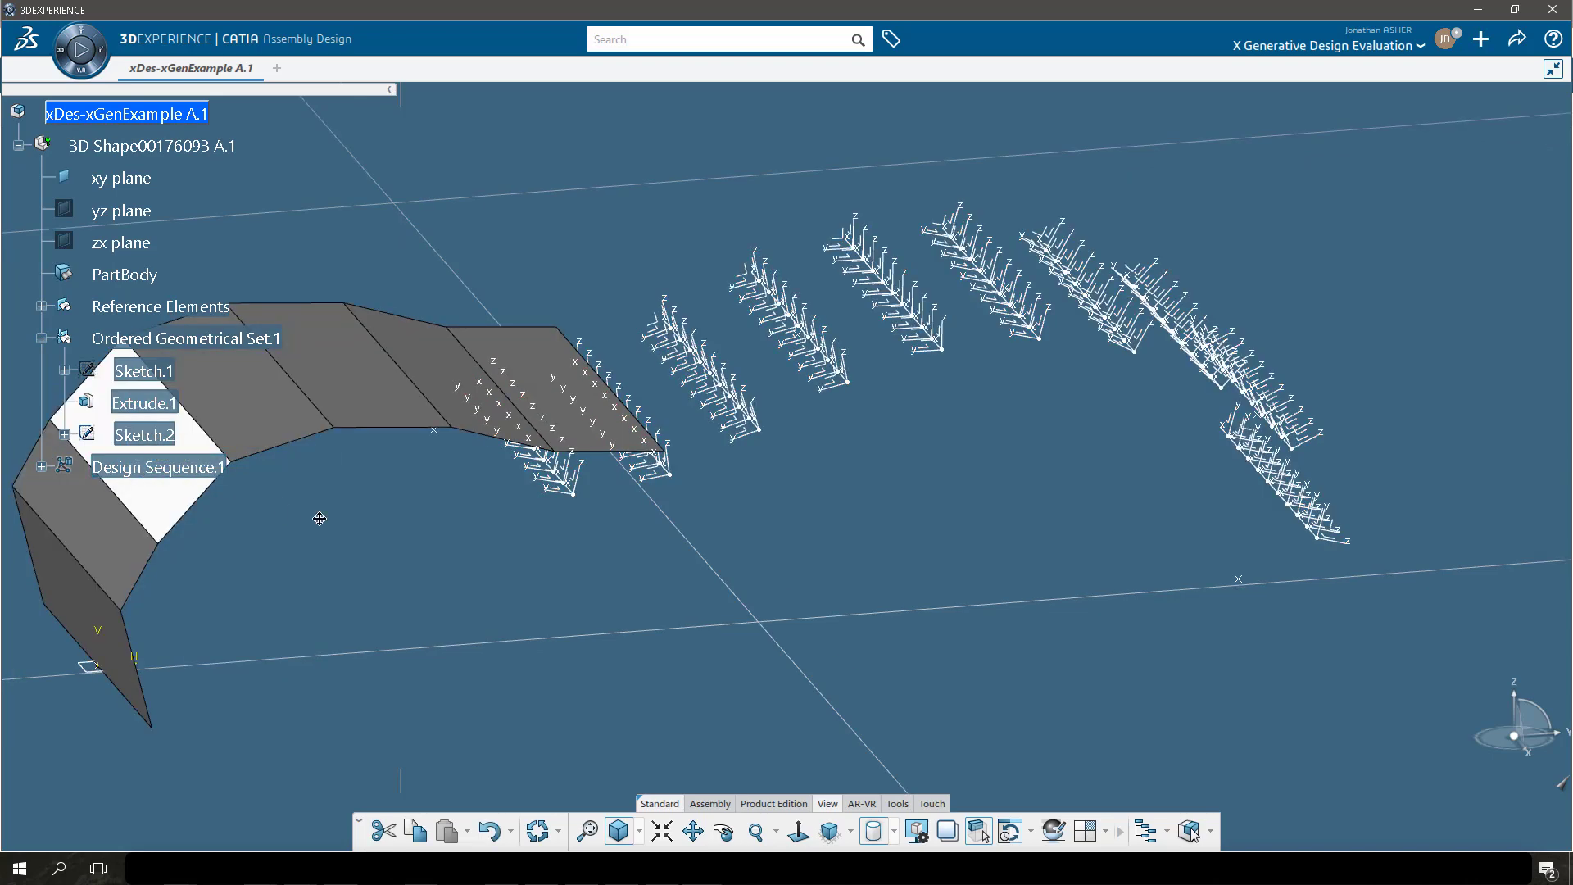
# Expand the parameters of Design Sequence.1 and set SURFACE_SELECTOR to 1.
pyautogui.click(41, 467)
pyautogui.click(64, 500)
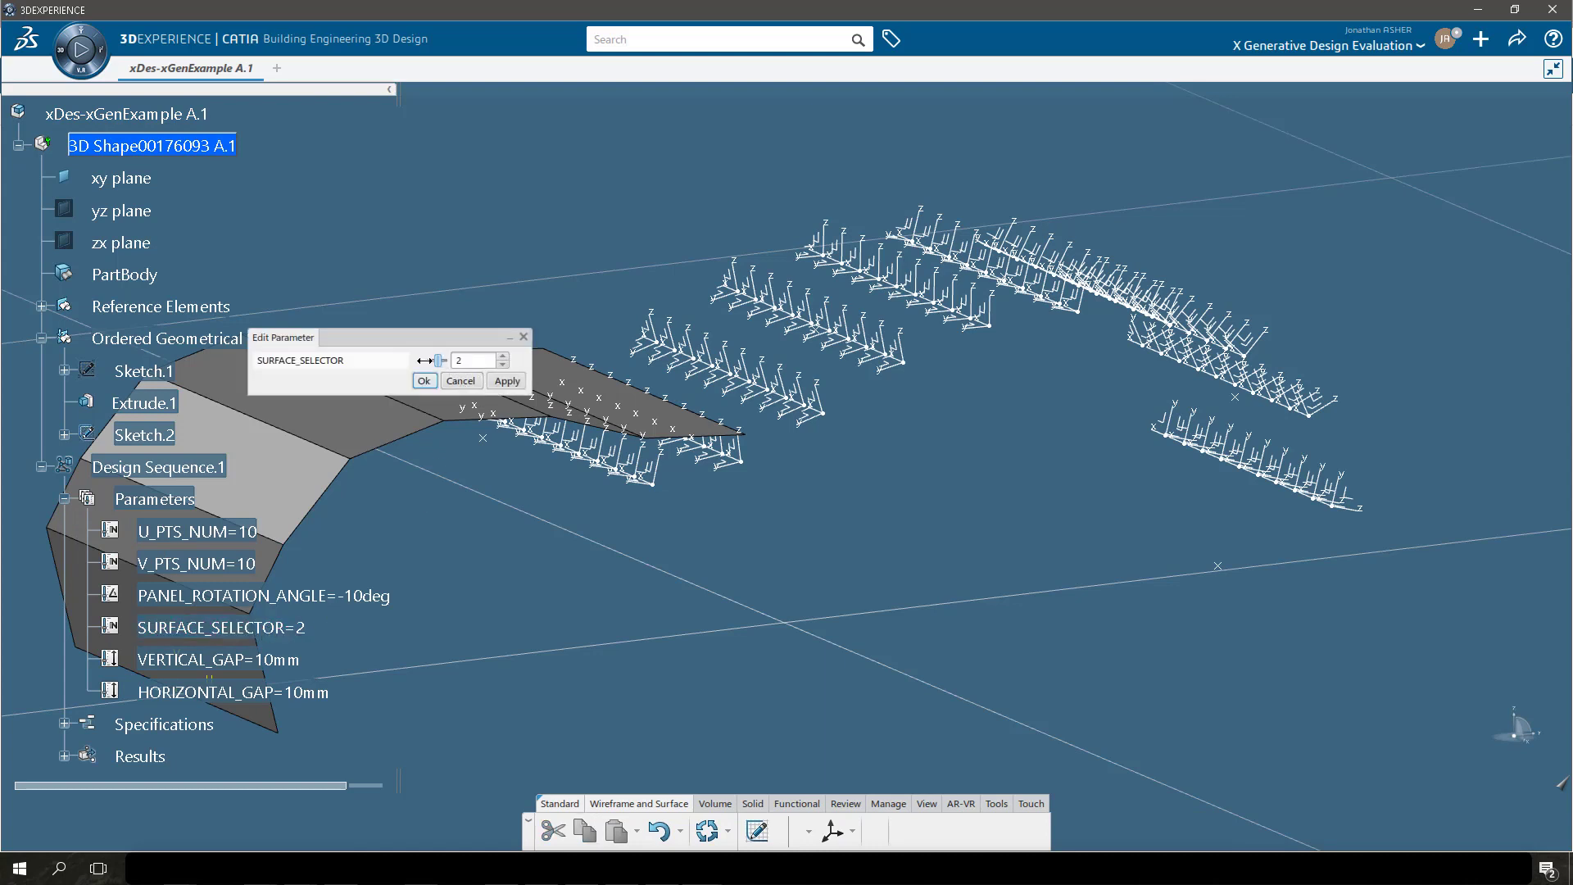
pyautogui.click(424, 381)
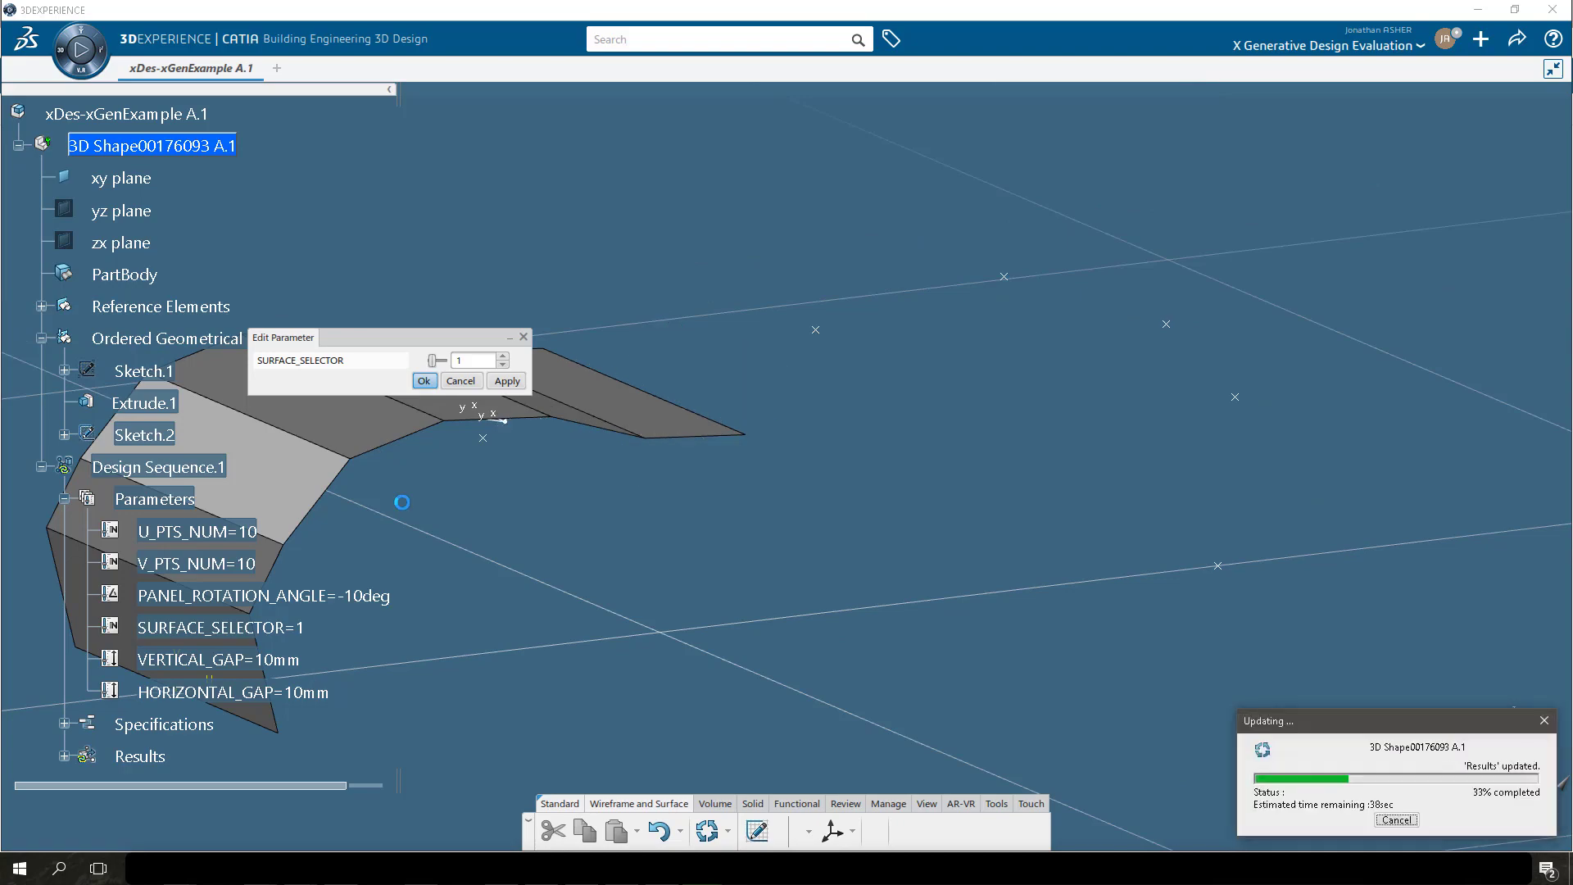
pyautogui.moveTo(423, 510); pyautogui.dragTo(569, 489, button='middle')
pyautogui.moveTo(748, 483); pyautogui.dragTo(536, 517, button='middle')
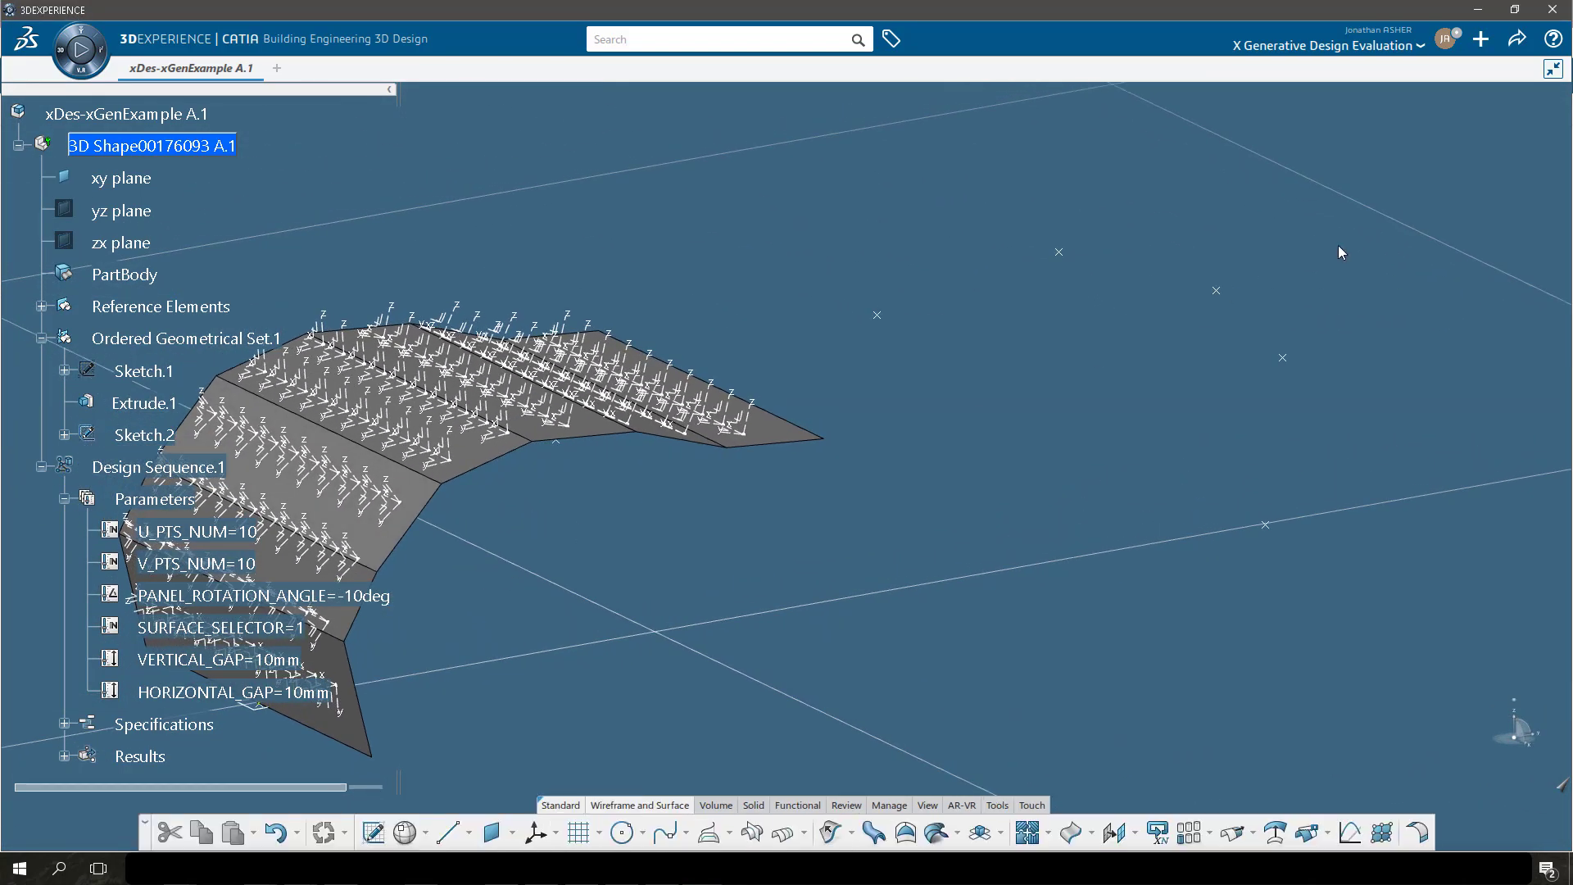
# Create a new Curtain wall product and a separate new 3D Part.
pyautogui.click(1481, 41)
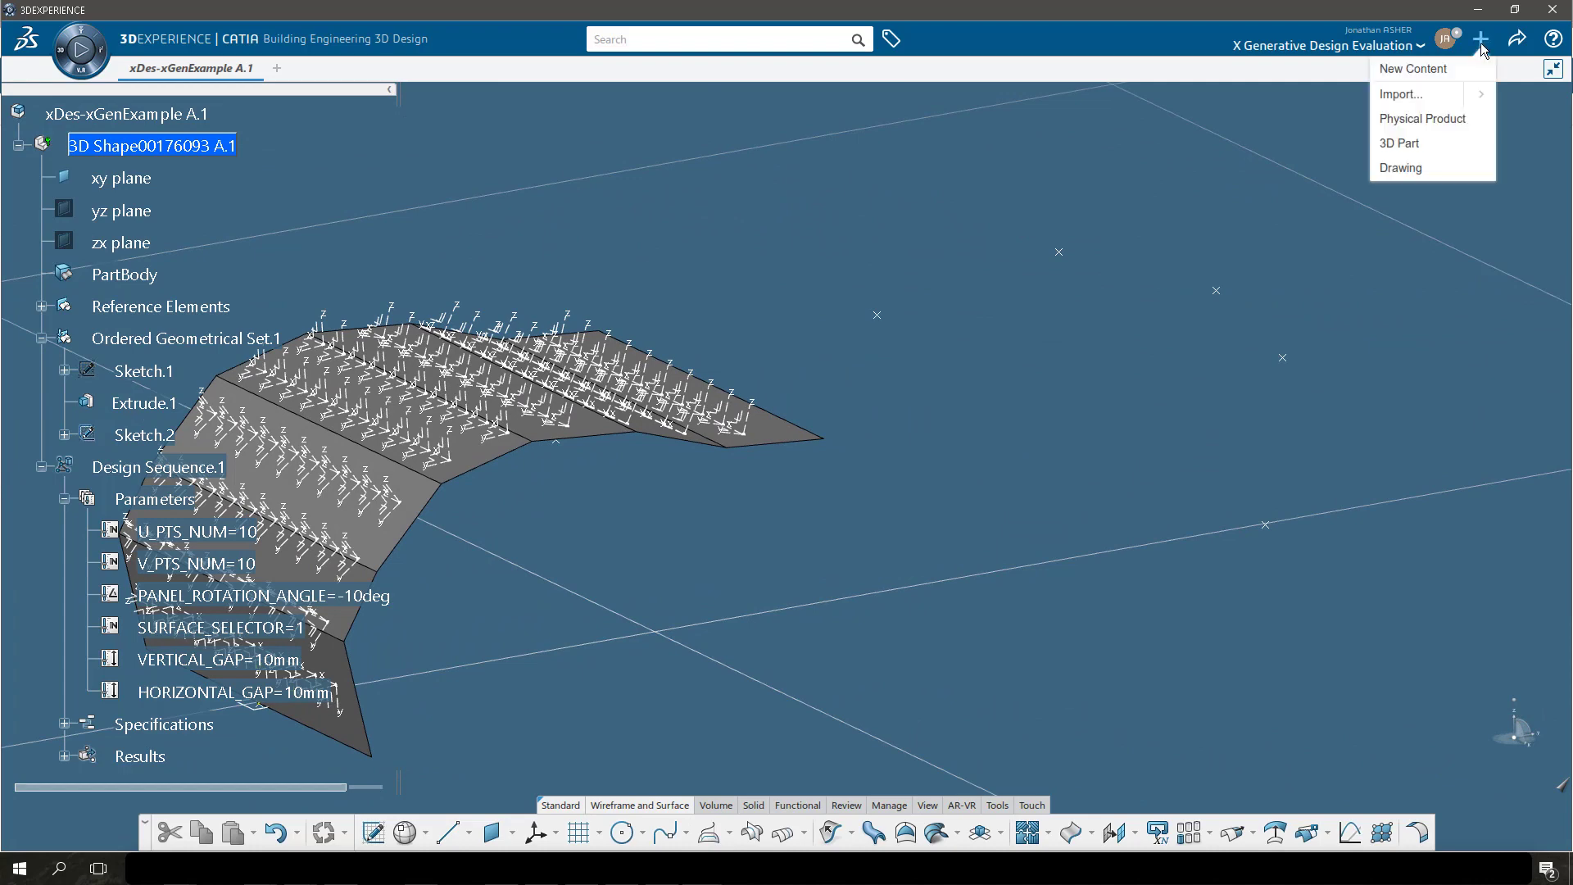
pyautogui.click(1438, 68)
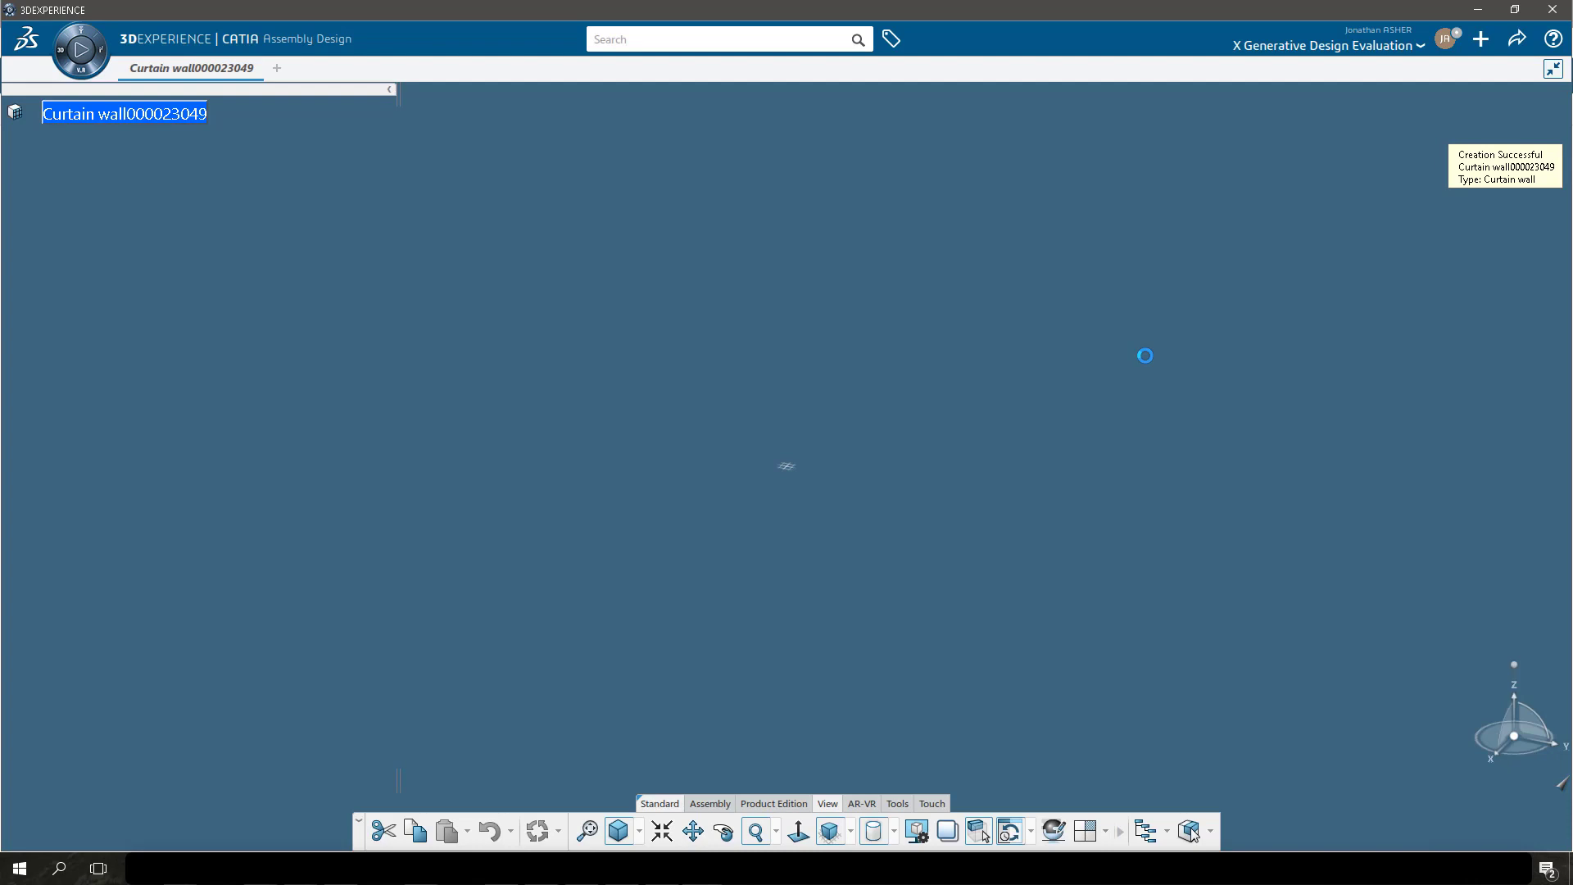
pyautogui.click(1481, 38)
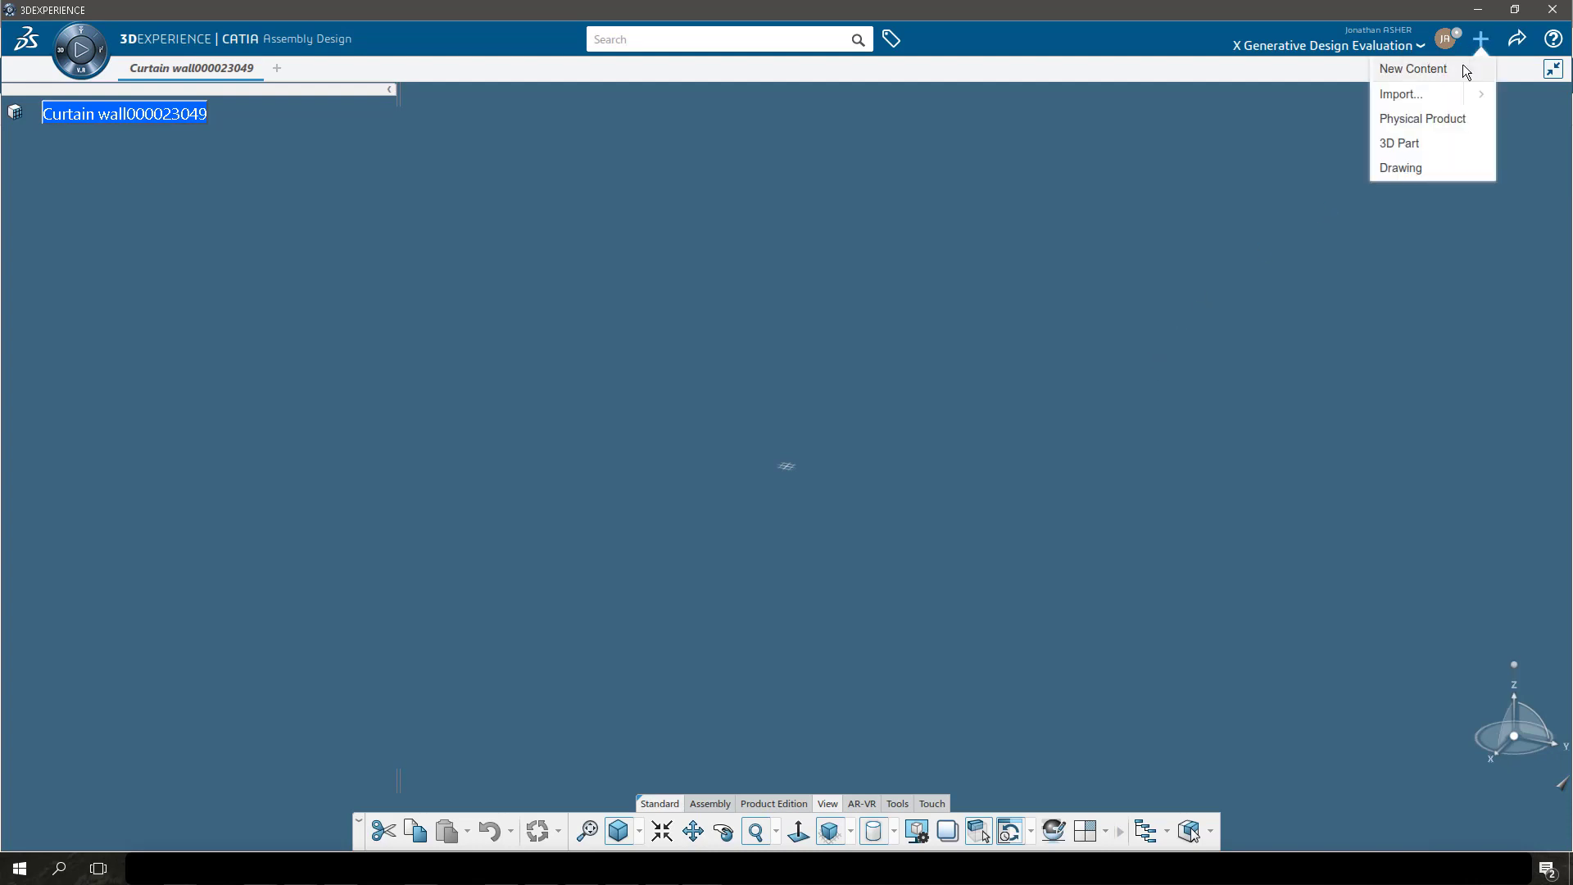
pyautogui.click(1425, 146)
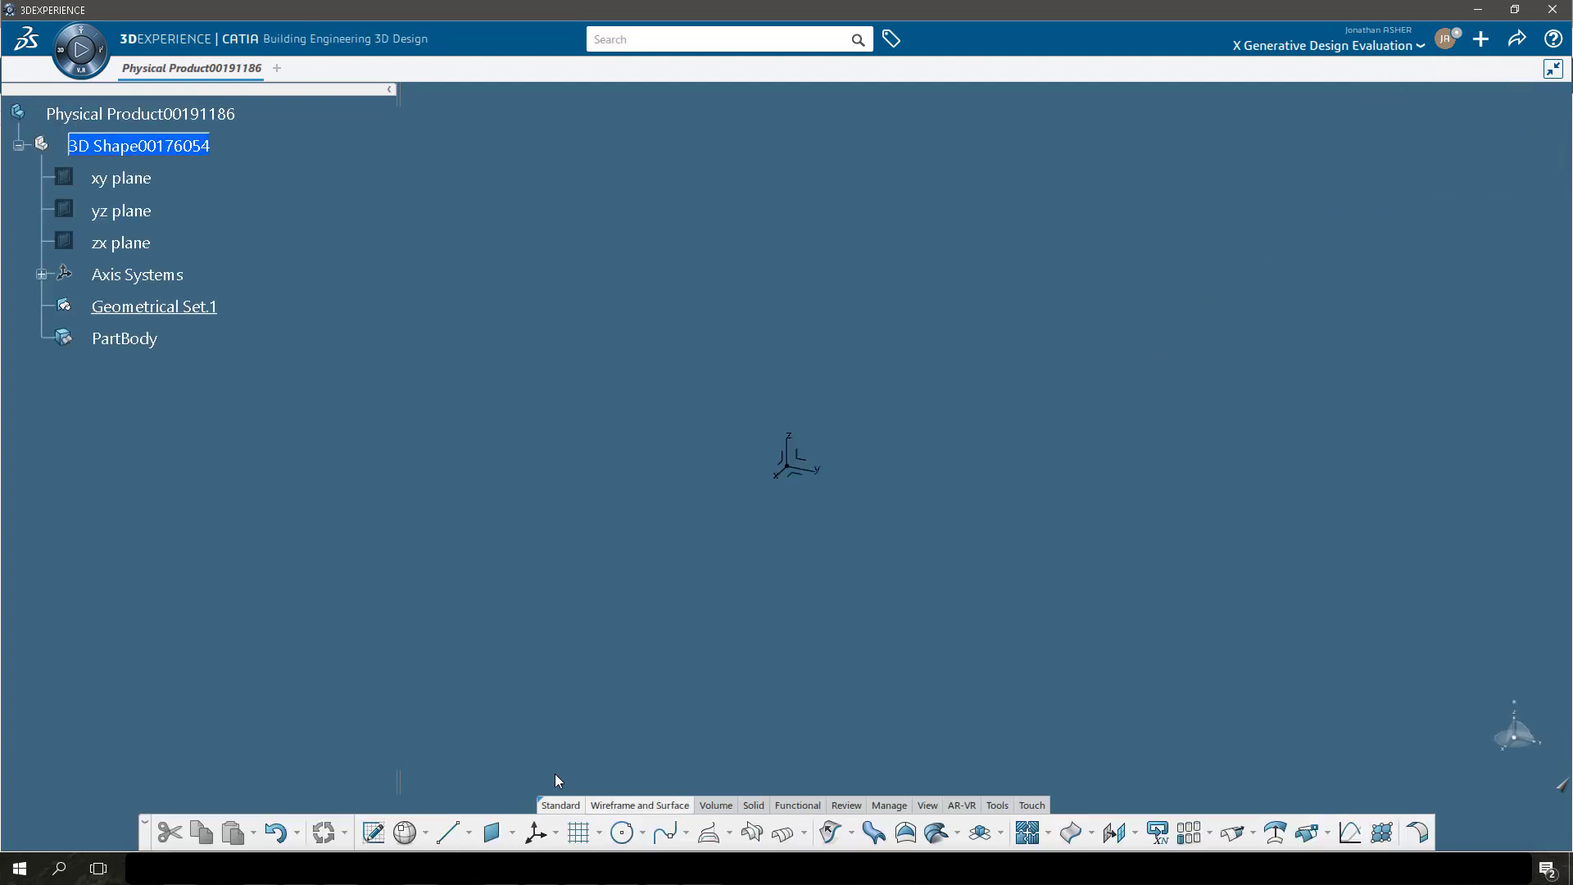
# Switch to the Sheet Metal Design app and start a sketch on the new part's xy plane.
pyautogui.click(61, 55)
pyautogui.write('she')
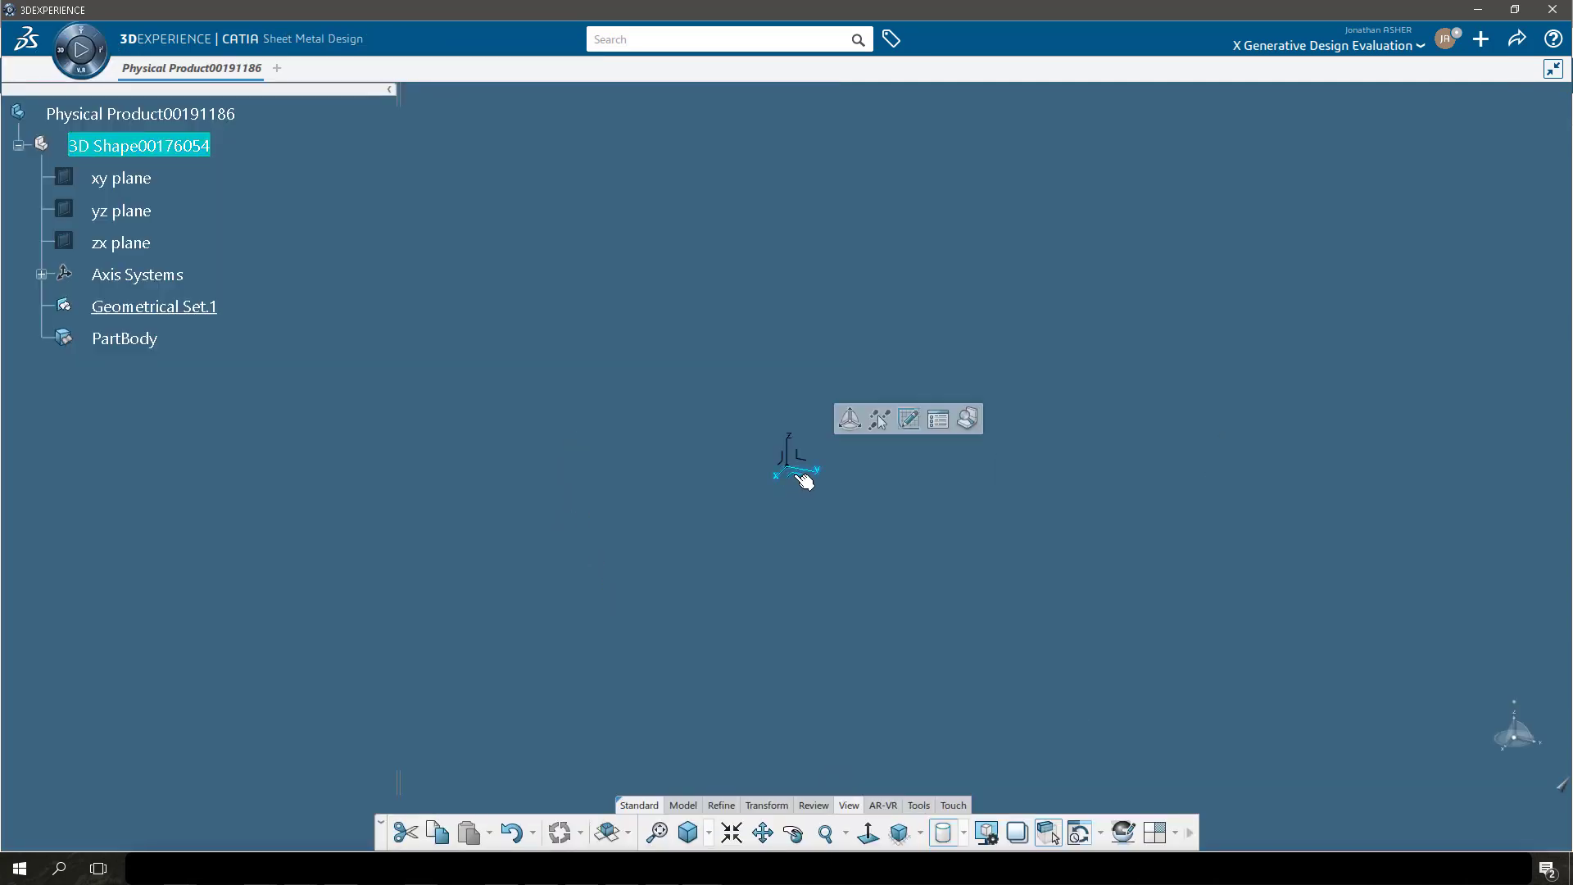
pyautogui.click(687, 805)
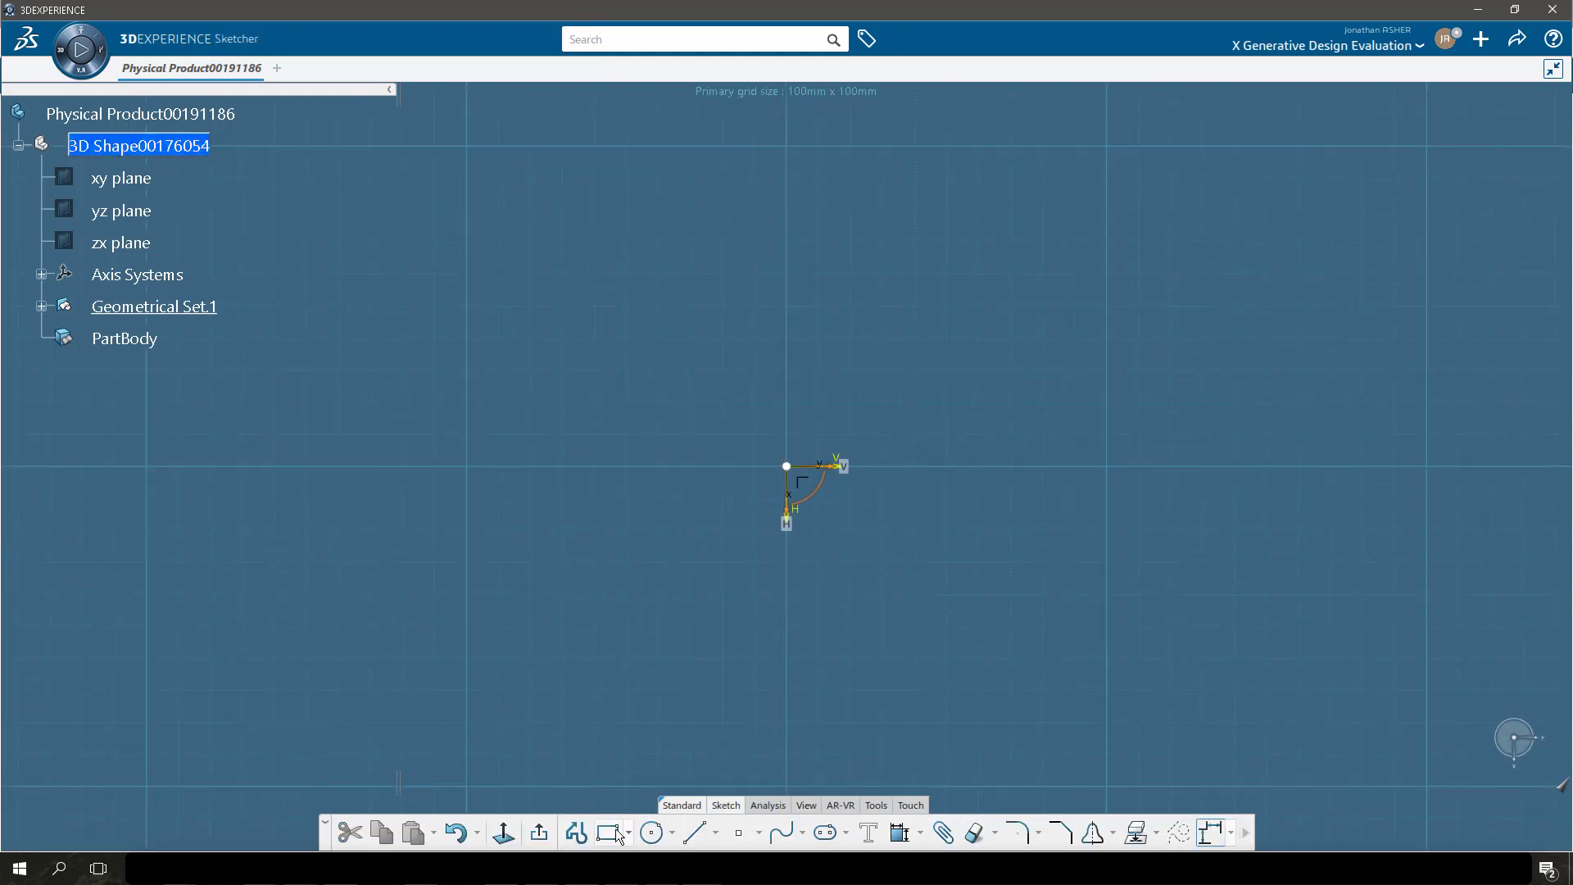
# Sketch a rectangle about 230 mm wide and 120 mm high around the sketch origin.
pyautogui.click(611, 832)
pyautogui.click(466, 307)
pyautogui.click(1209, 688)
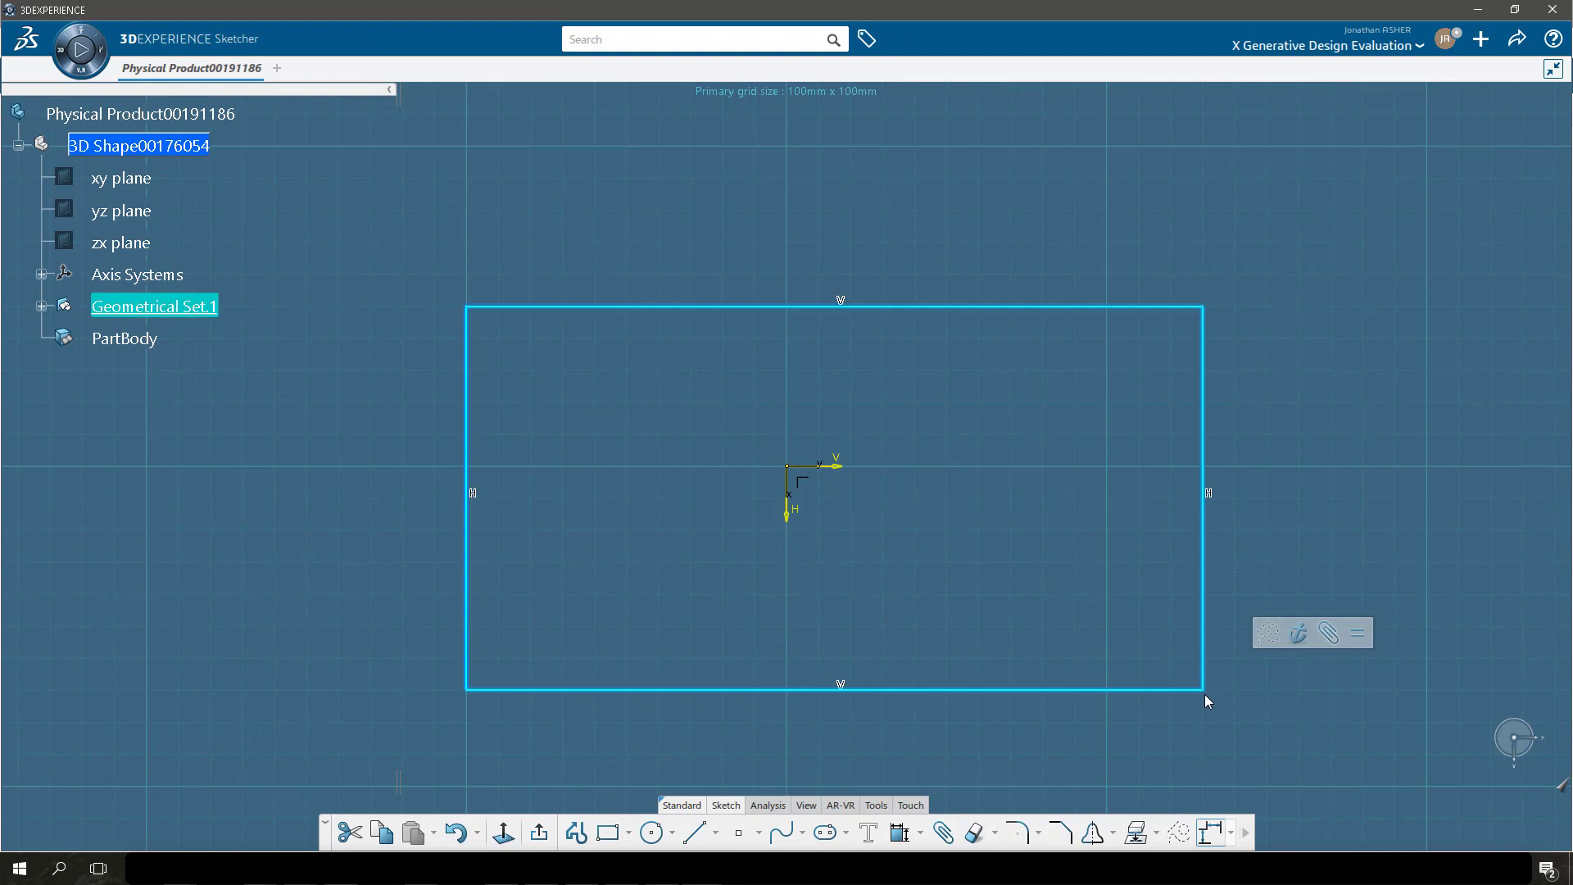
pyautogui.click(1134, 621)
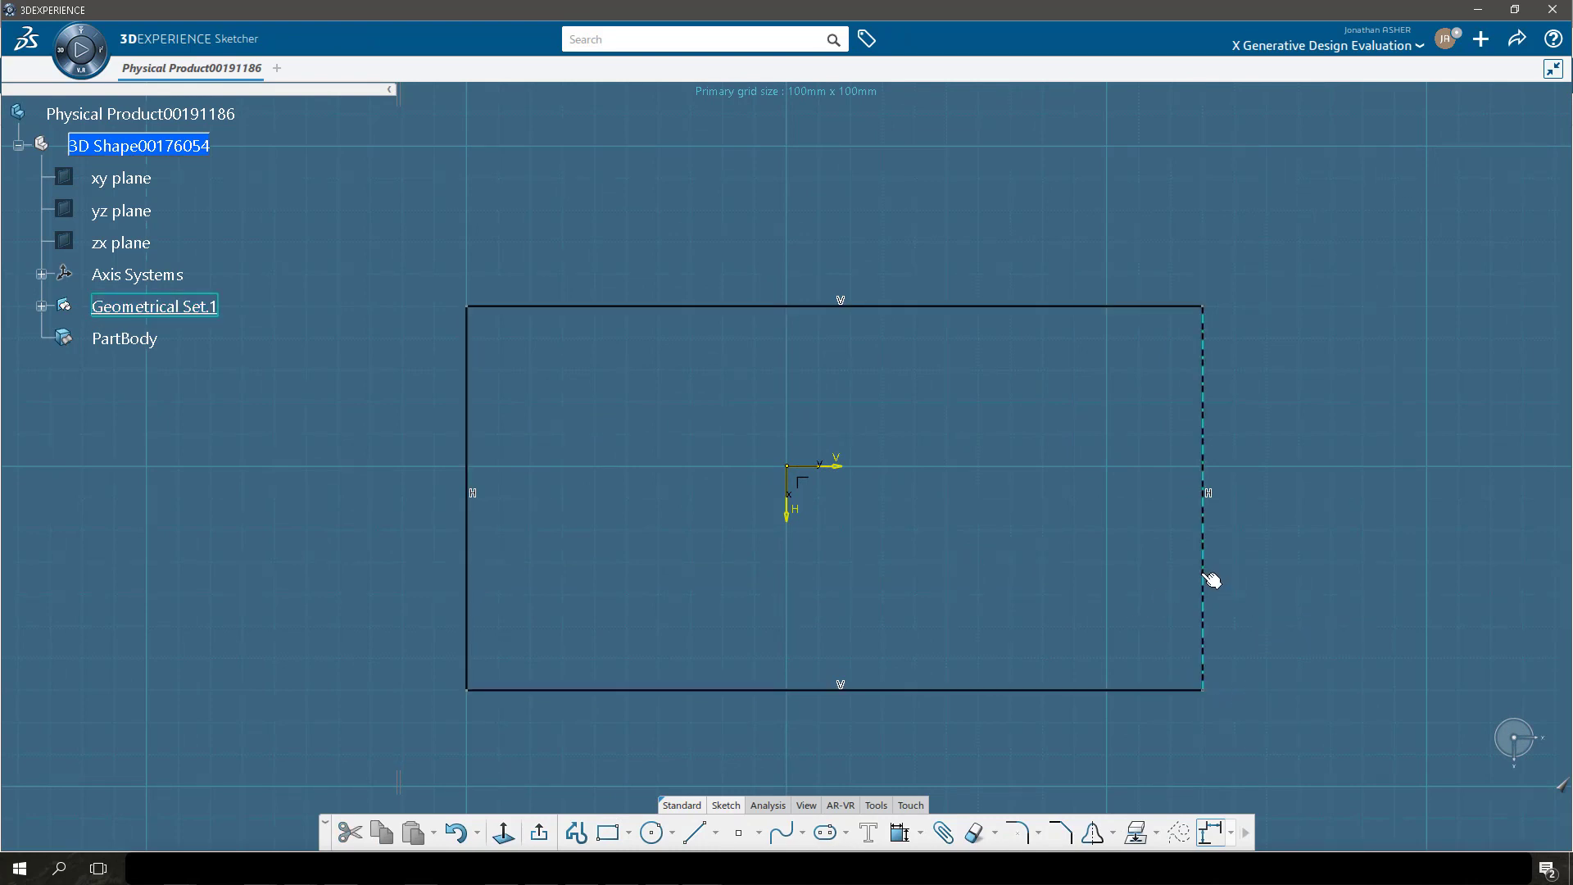
# Dimension the lengths of the rectangle's right and bottom edges.
pyautogui.click(1205, 575)
pyautogui.click(1397, 524)
pyautogui.click(1285, 590)
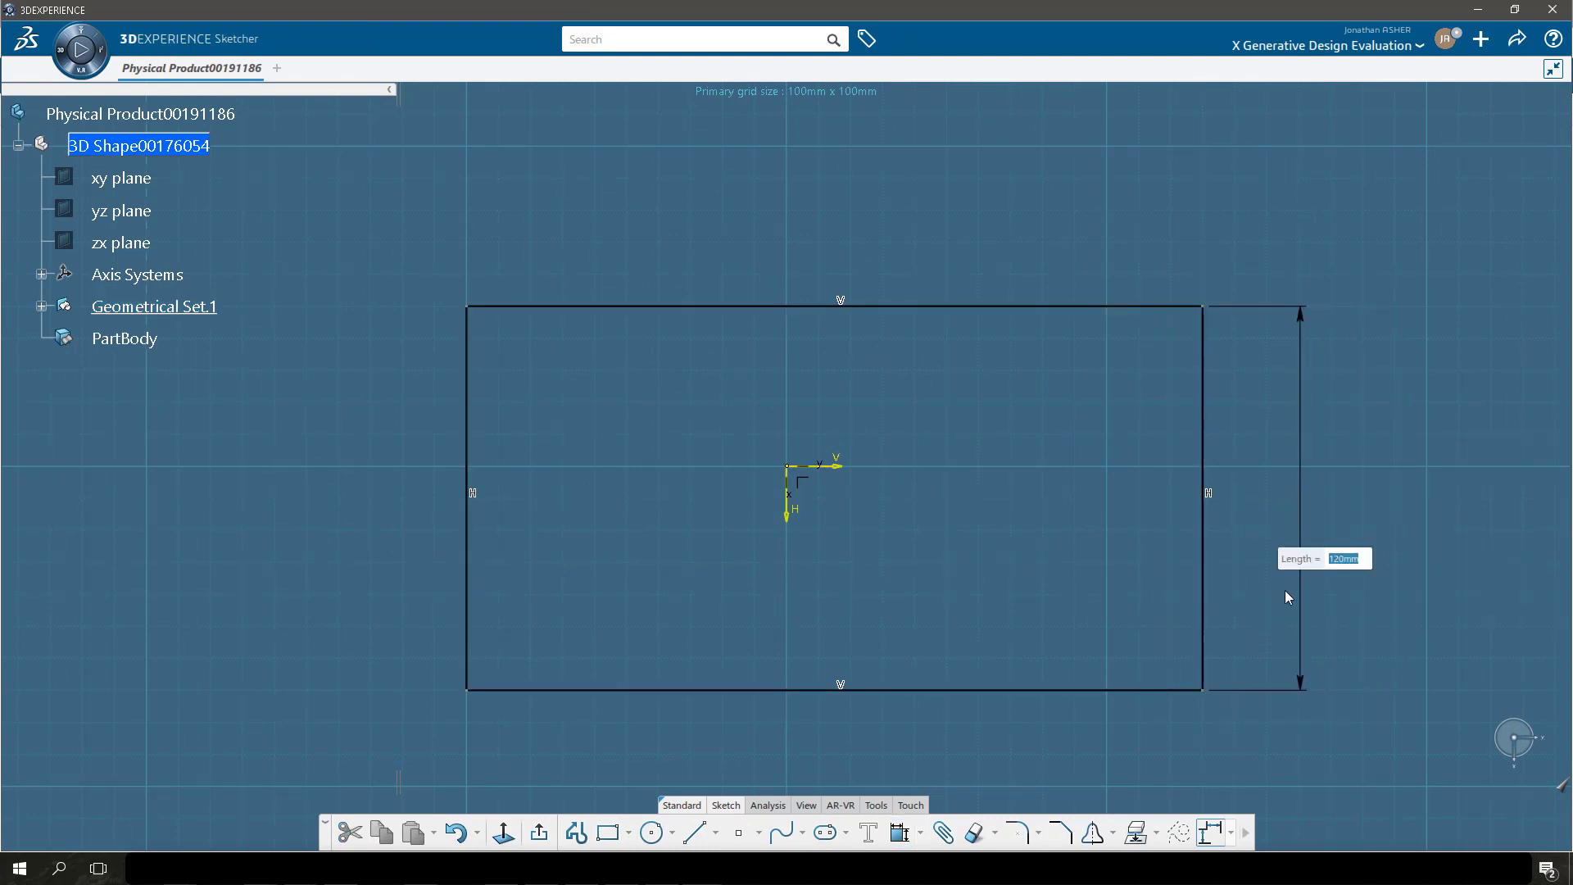
pyautogui.click(1145, 691)
pyautogui.click(1341, 633)
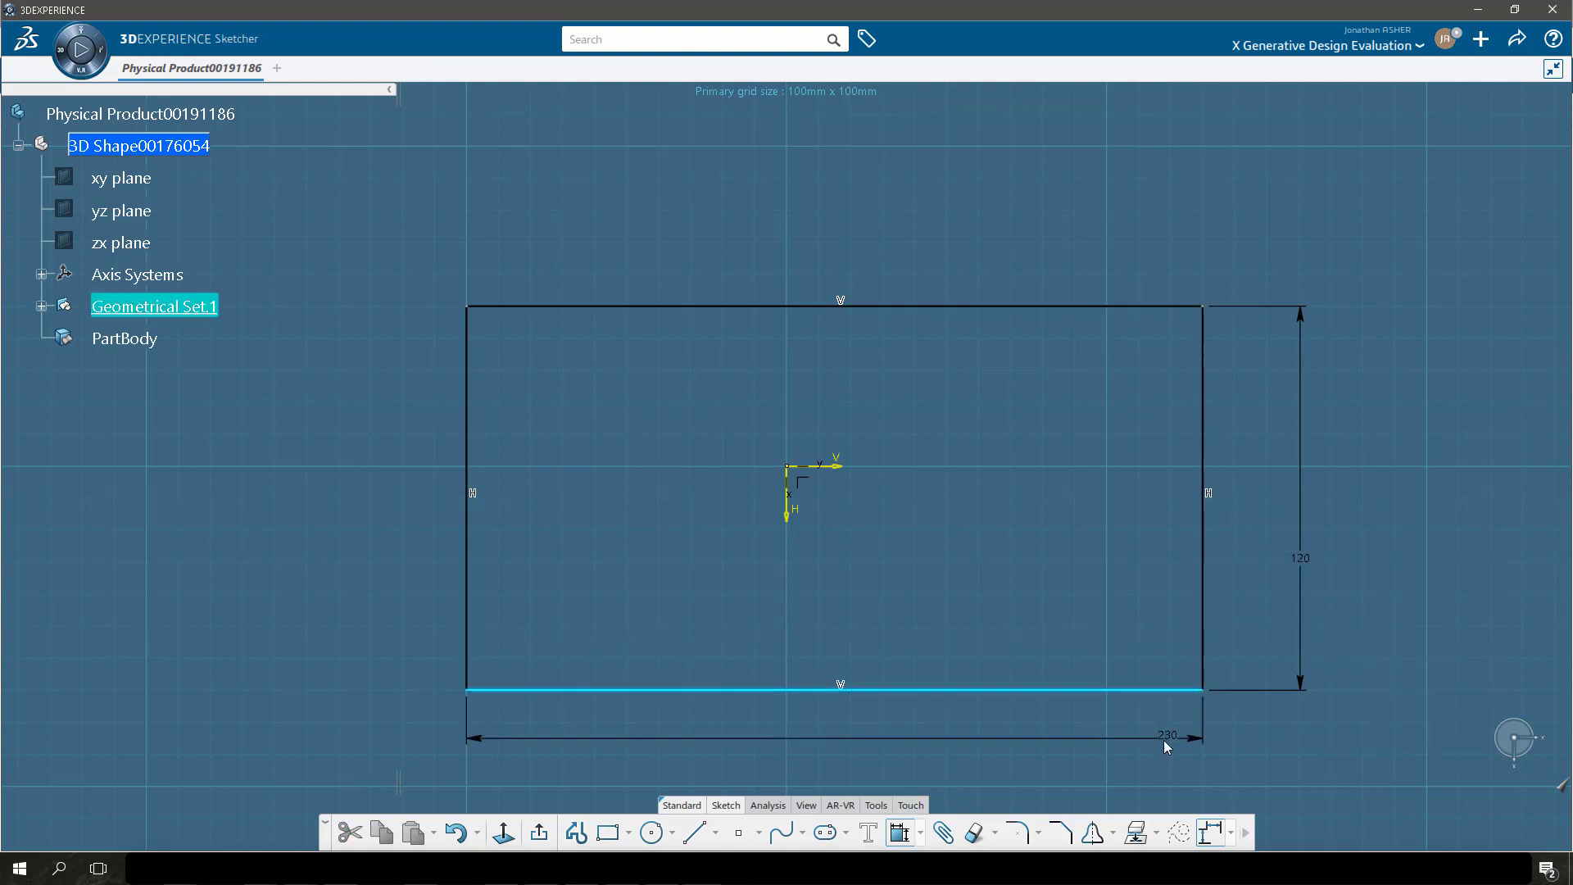
pyautogui.click(1167, 733)
pyautogui.press('Return')
# Dimension the offsets from the H axis to the right edge and from the V axis to the bottom edge.
pyautogui.click(789, 521)
pyautogui.keyDown('ctrl'); pyautogui.click(1214, 562); pyautogui.keyUp('ctrl')
pyautogui.click(1351, 500)
pyautogui.click(1006, 545)
pyautogui.press('Return')
pyautogui.click(836, 466)
pyautogui.keyDown('ctrl'); pyautogui.click(830, 693); pyautogui.keyUp('ctrl')
pyautogui.click(969, 638)
pyautogui.click(725, 616)
pyautogui.press('Return')
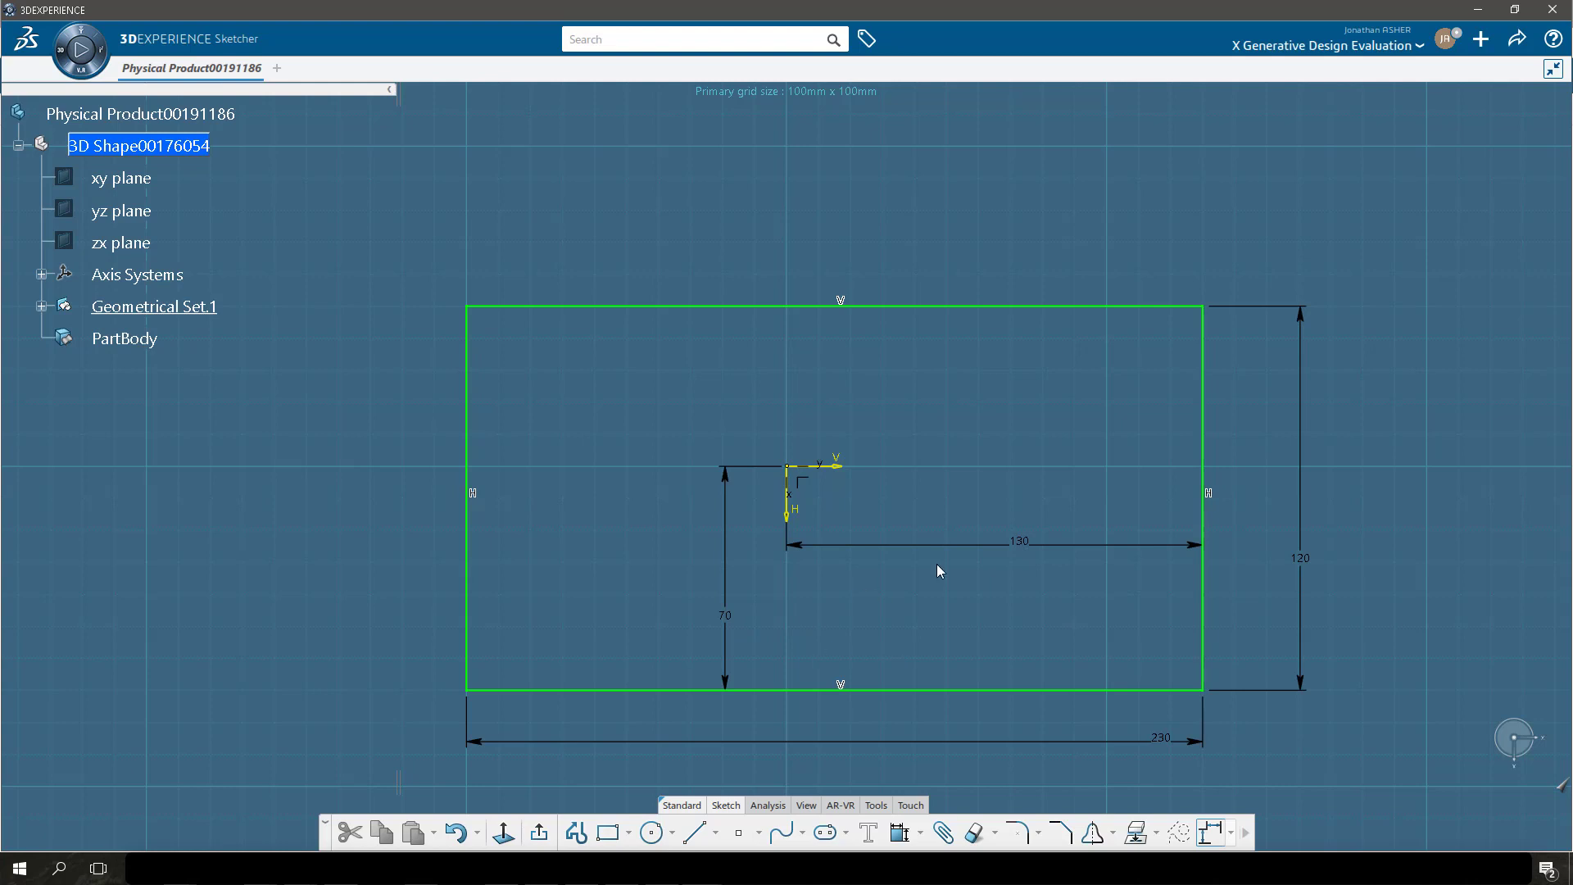
# Drive the horizontal offset from the H axis with a formula equal to the rectangle's width divided by 2.
pyautogui.doubleClick(1002, 545)
pyautogui.rightClick(1331, 756)
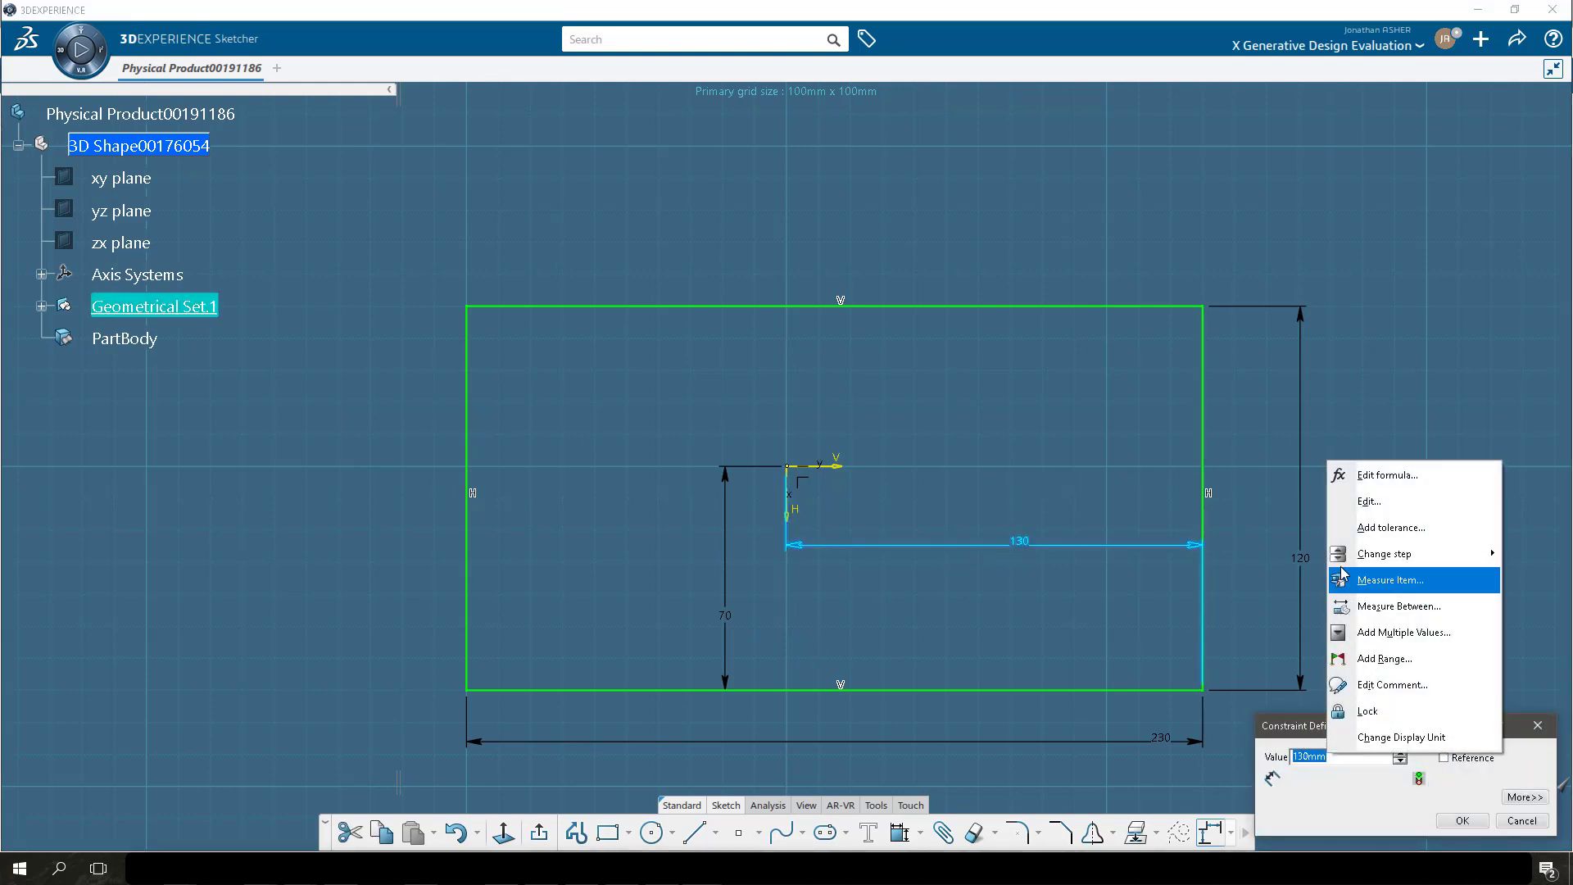
pyautogui.click(1381, 475)
pyautogui.click(958, 743)
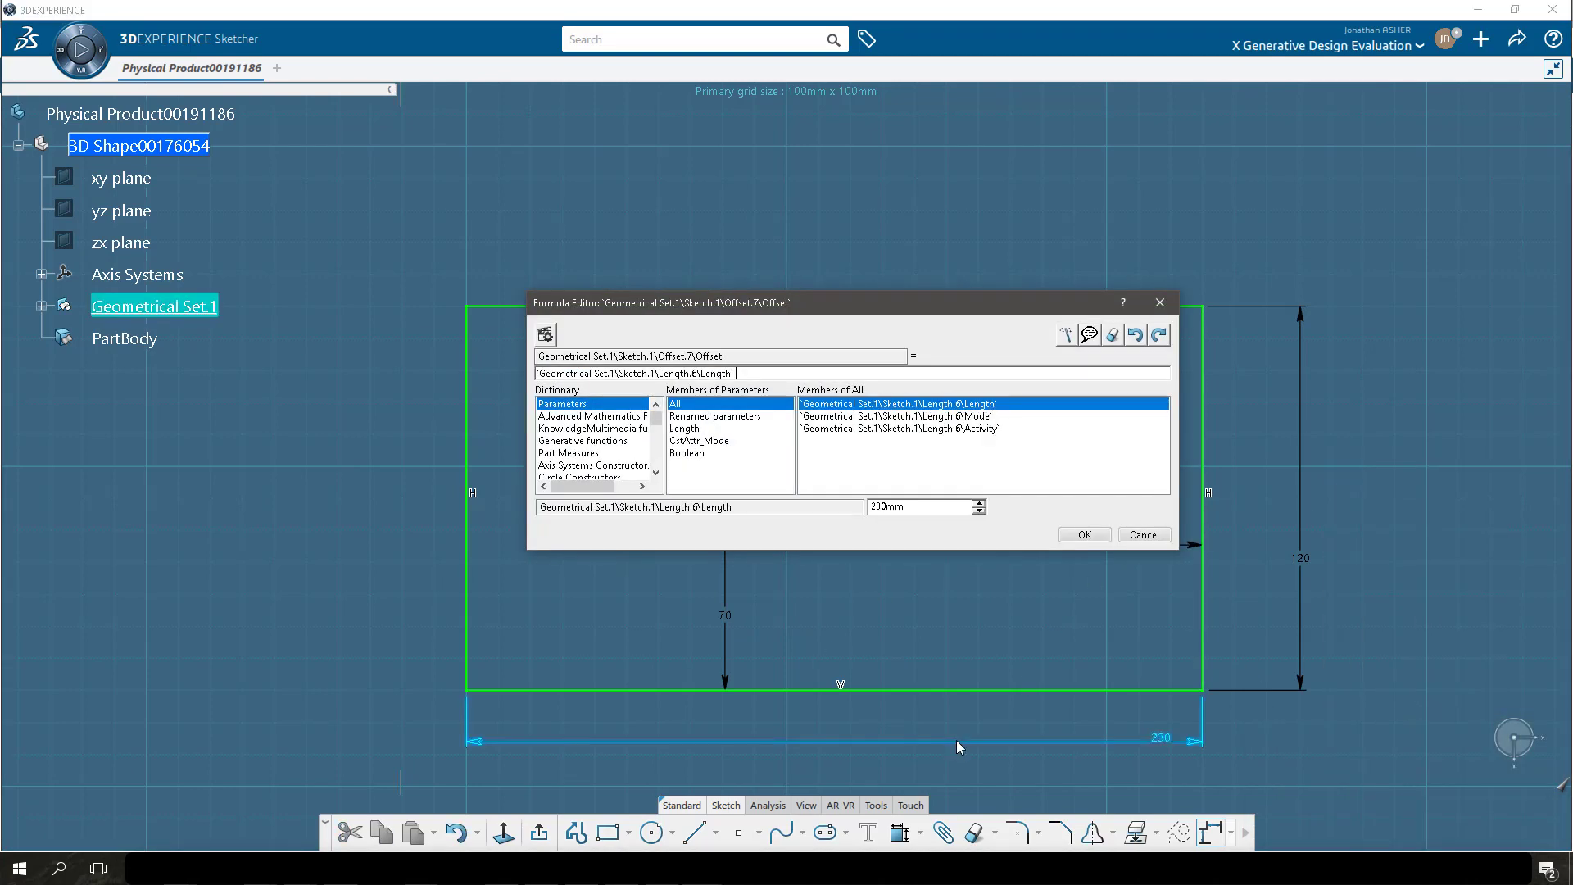
pyautogui.write('/2')
pyautogui.click(1084, 536)
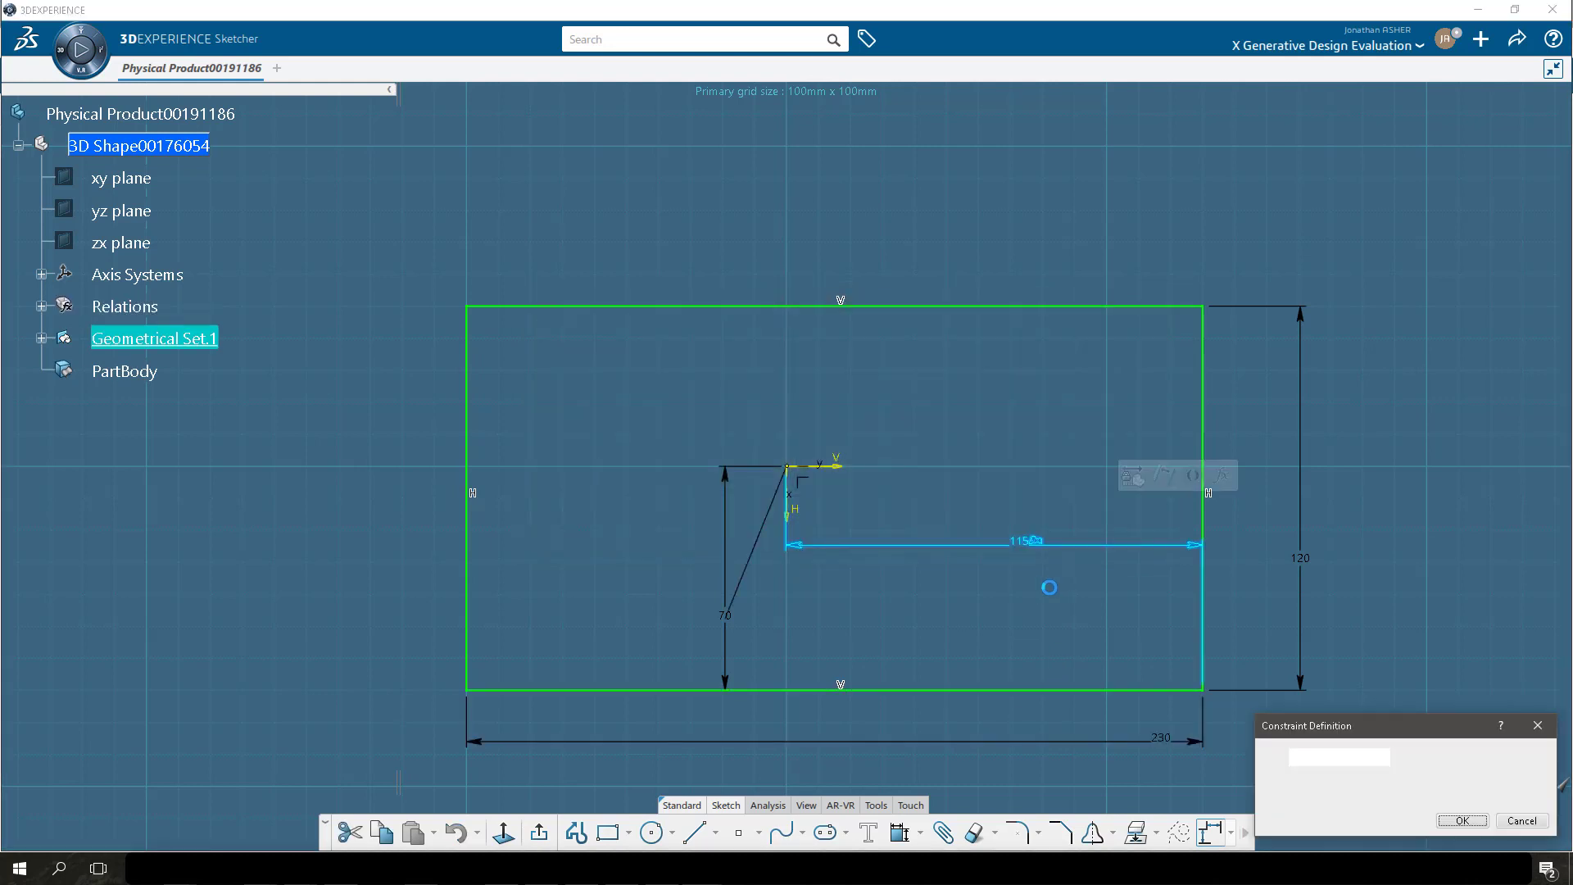
pyautogui.click(1461, 821)
# Drive the vertical offset from the V axis with a formula equal to the rectangle's height divided by 2, and exit the sketch.
pyautogui.doubleClick(703, 631)
pyautogui.rightClick(1315, 755)
pyautogui.click(1393, 477)
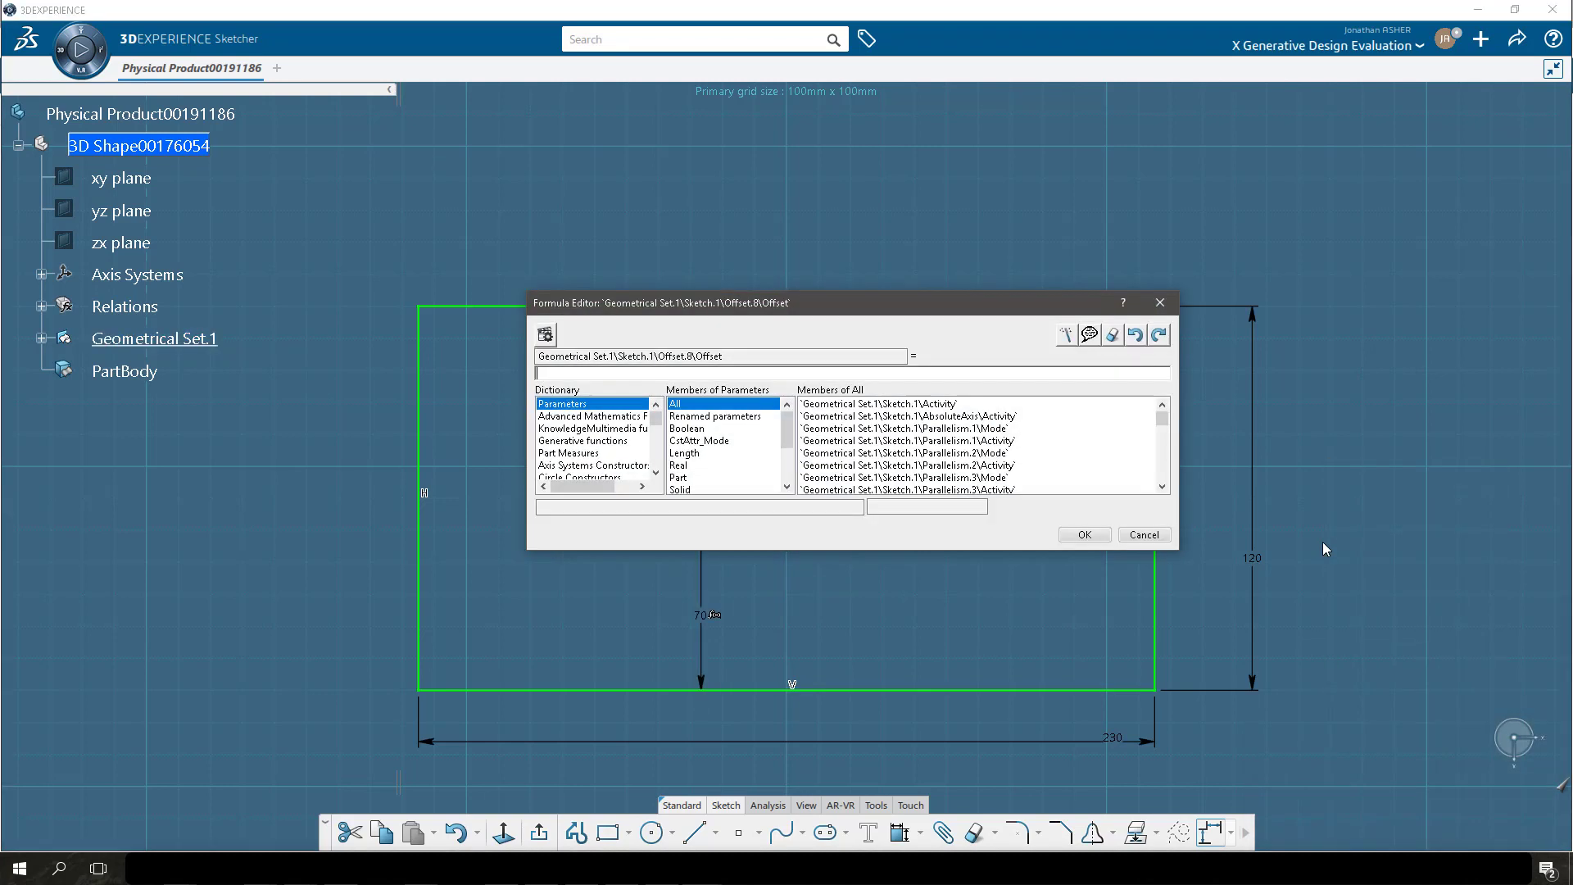
pyautogui.click(1254, 592)
pyautogui.write('/2')
pyautogui.press('Return')
pyautogui.click(1445, 819)
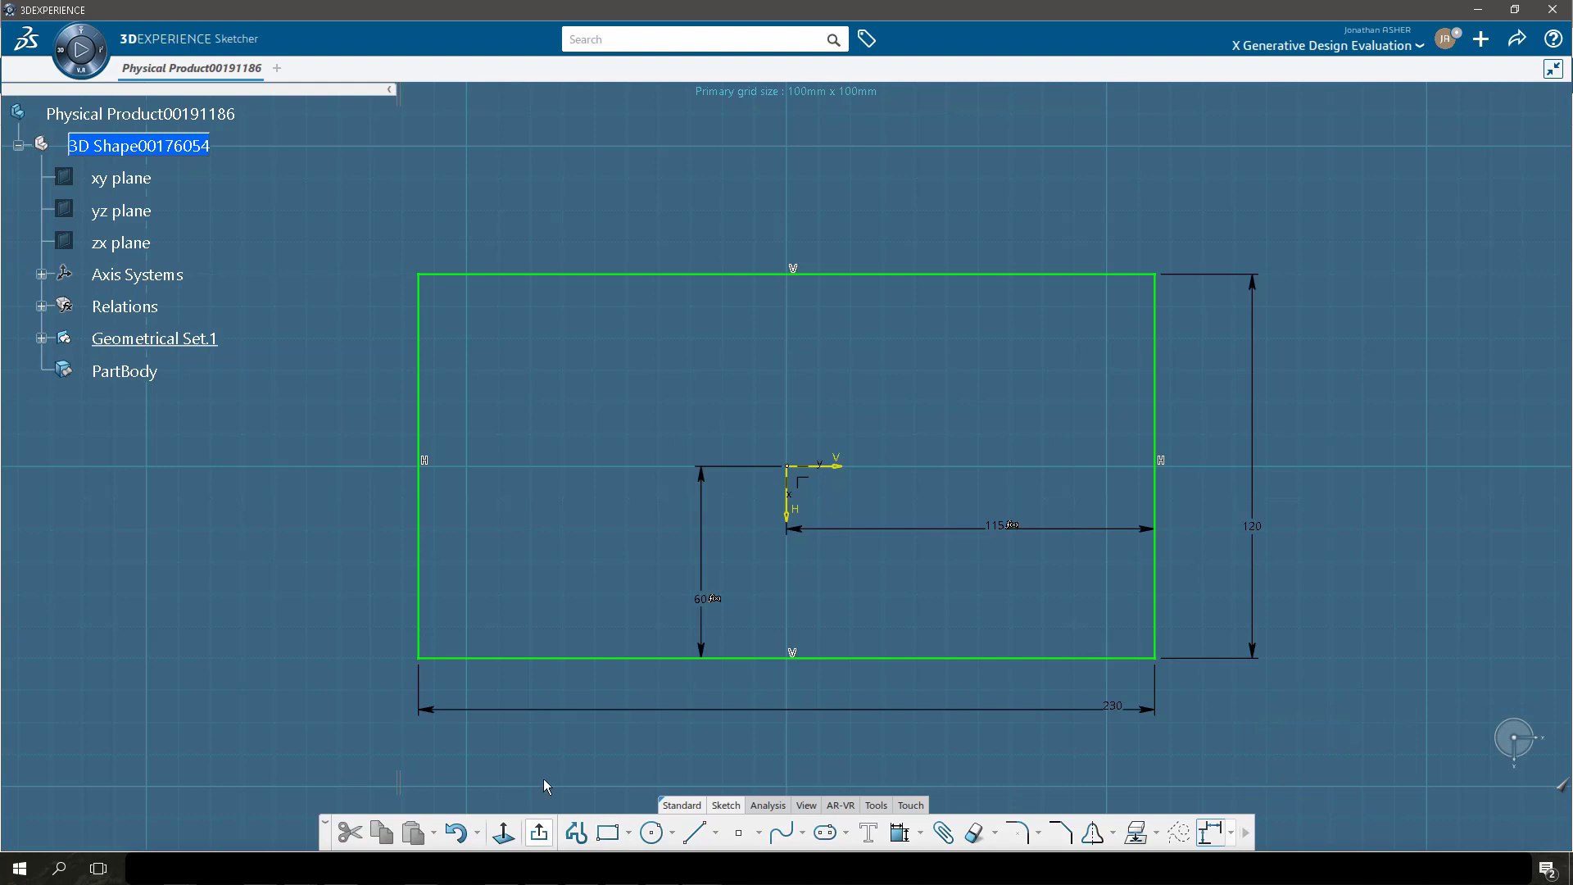
pyautogui.click(543, 833)
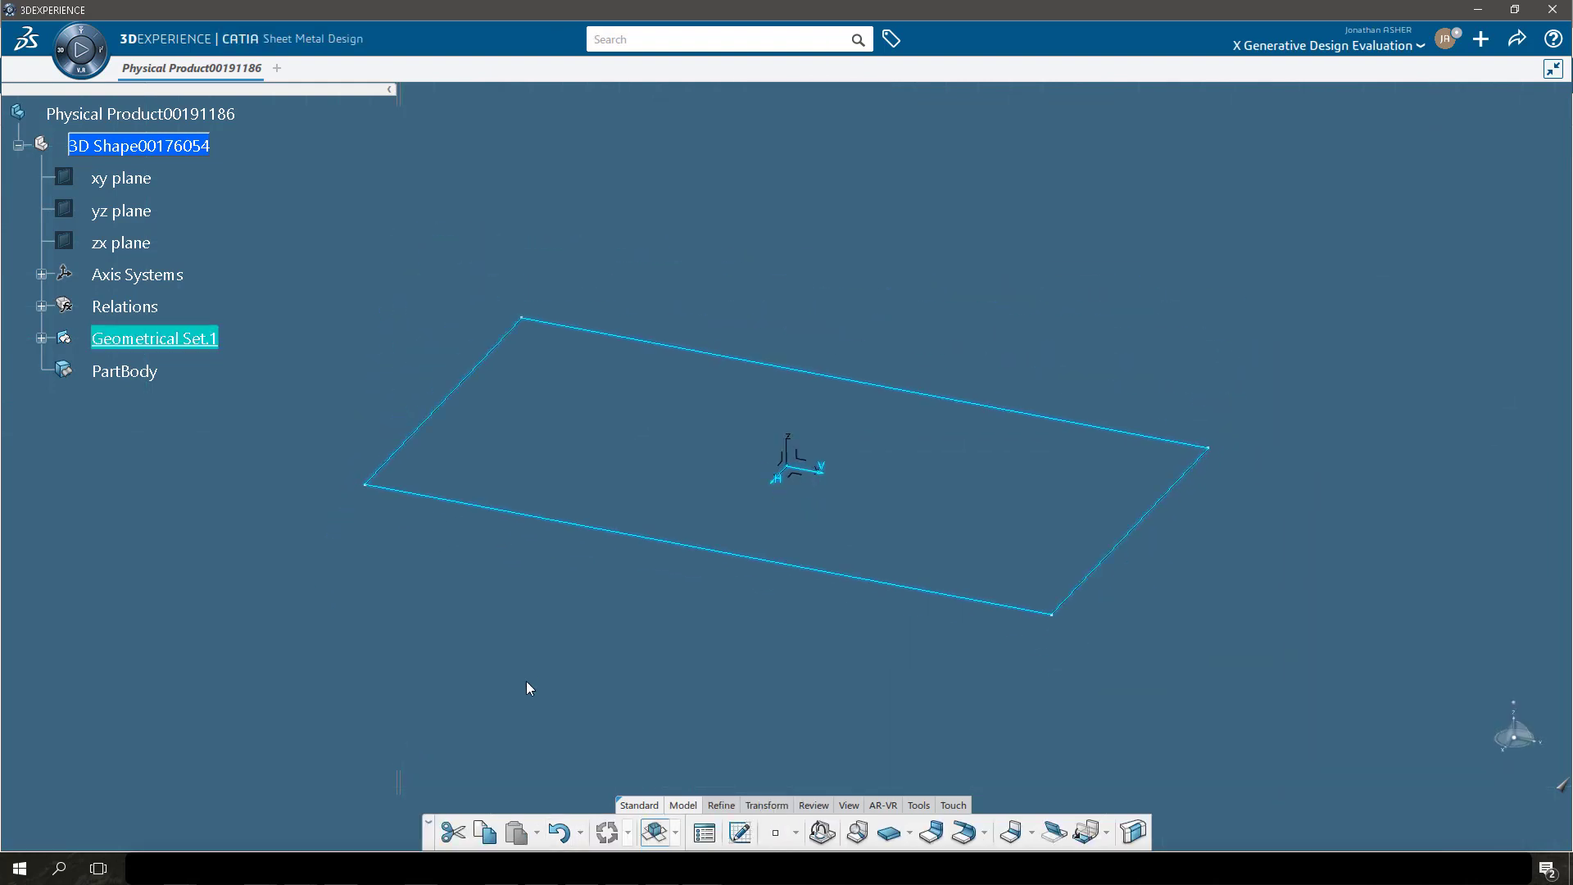
# Create two length parameters for the 3D shape: PANEL_WIDTH set to 1100 mm and PANEL_HEIGHT set to 750 mm.
pyautogui.click(919, 805)
pyautogui.click(745, 830)
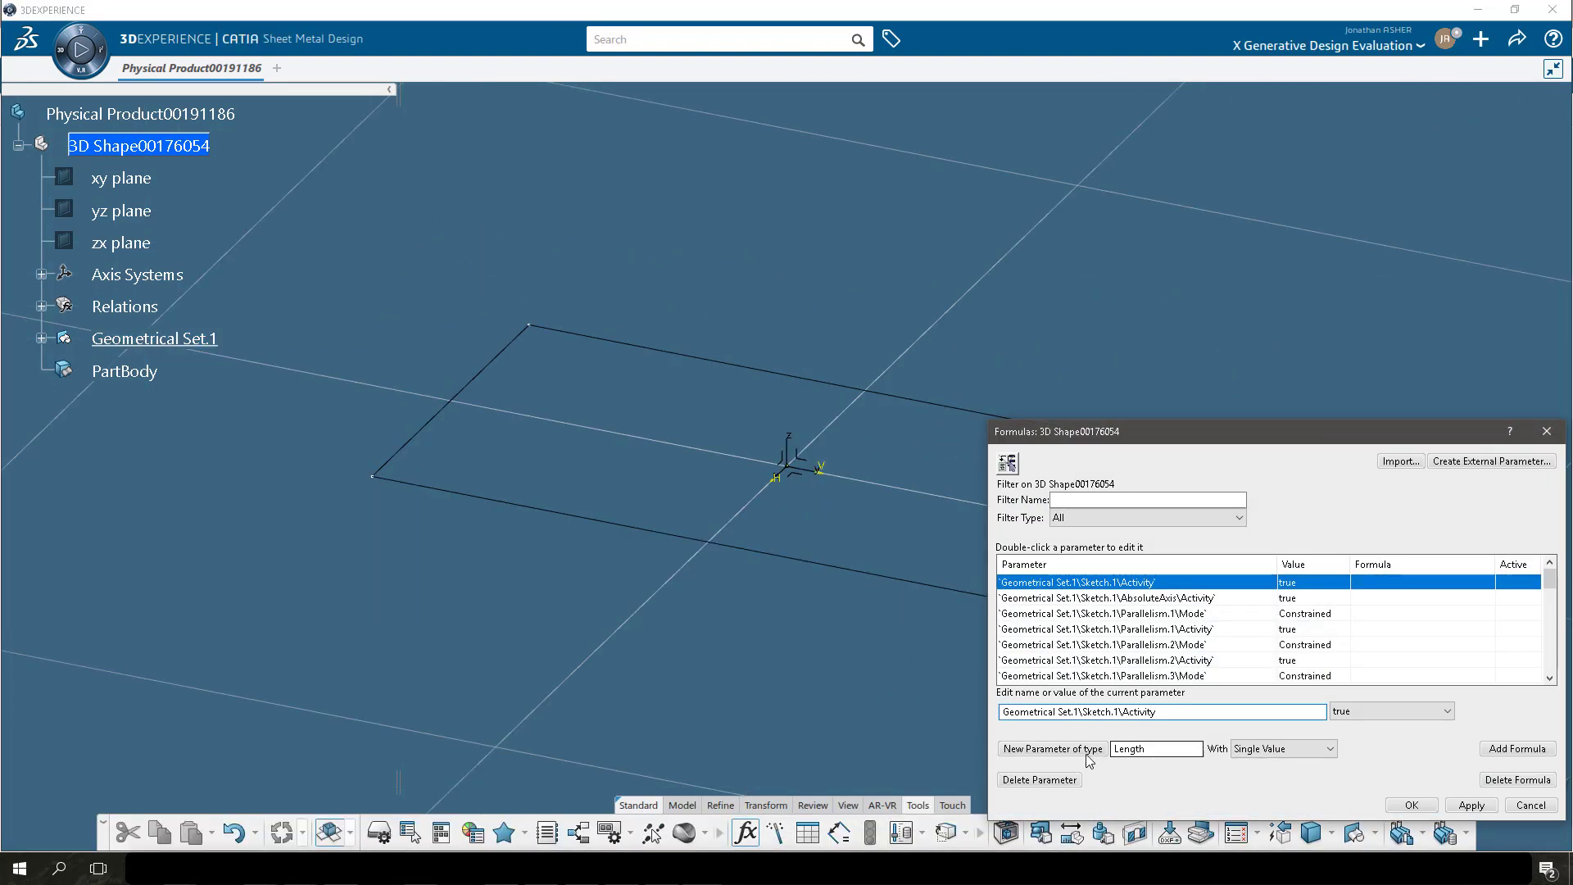
pyautogui.click(1053, 748)
pyautogui.doubleClick(1063, 718)
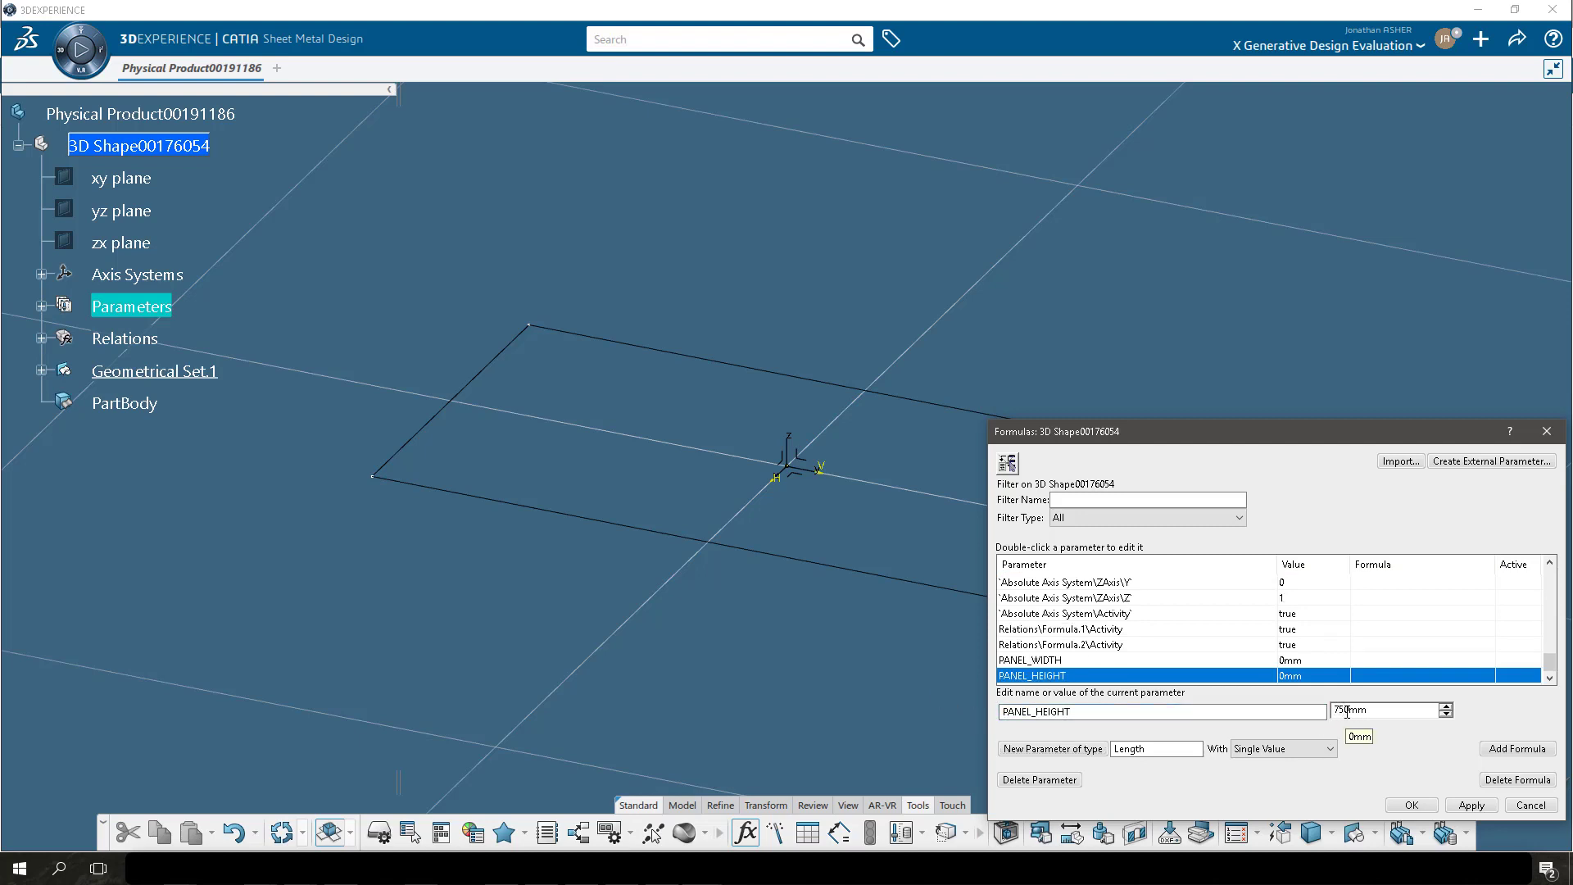
pyautogui.click(1305, 661)
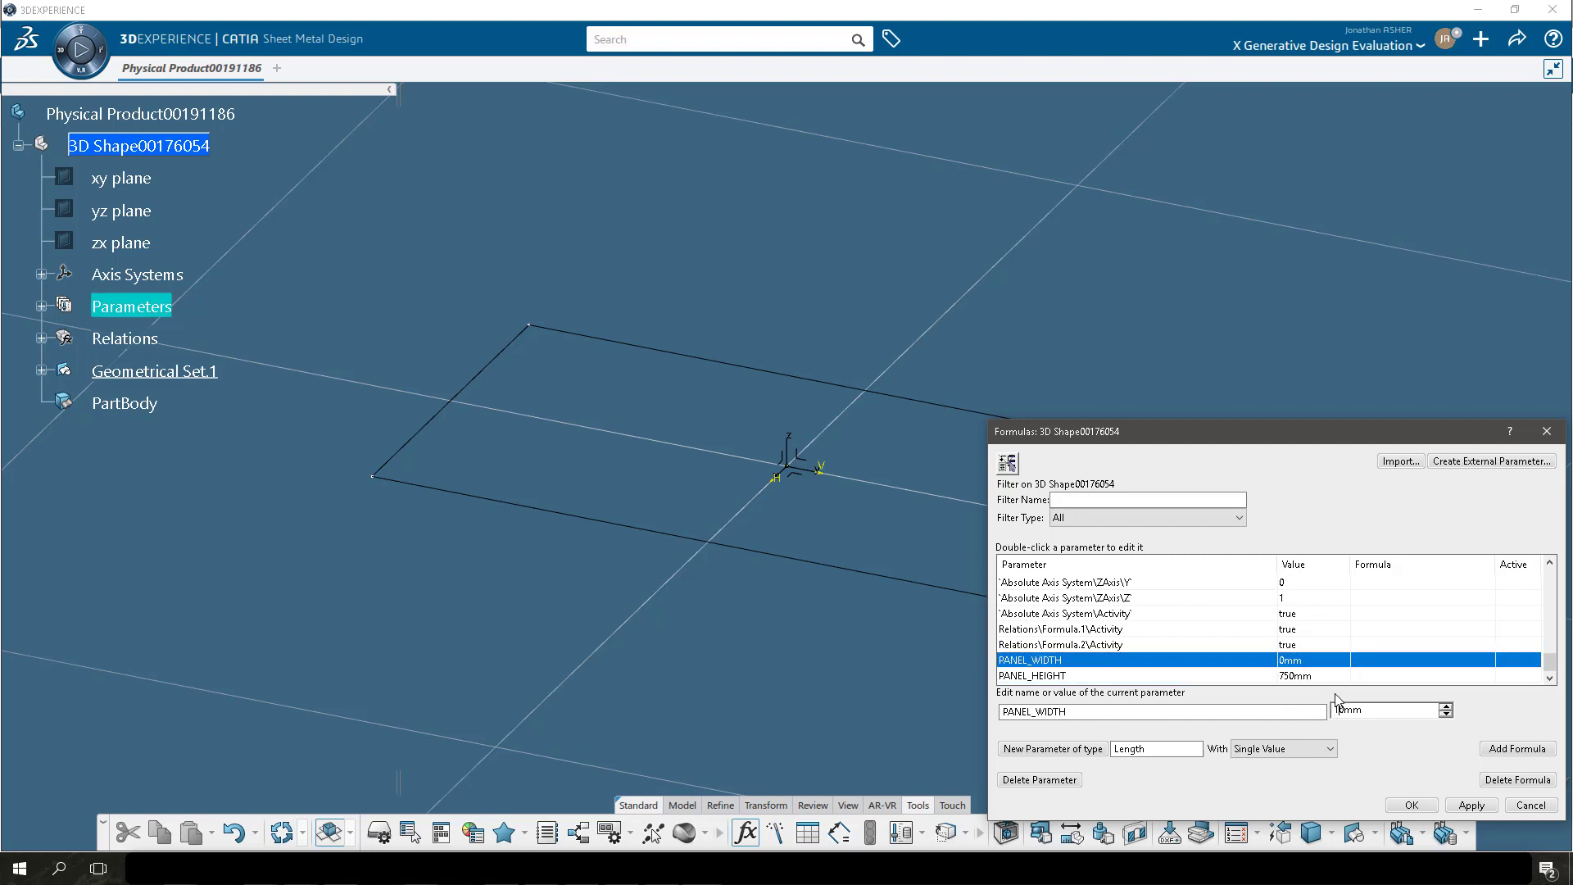
pyautogui.click(1469, 805)
pyautogui.click(1412, 805)
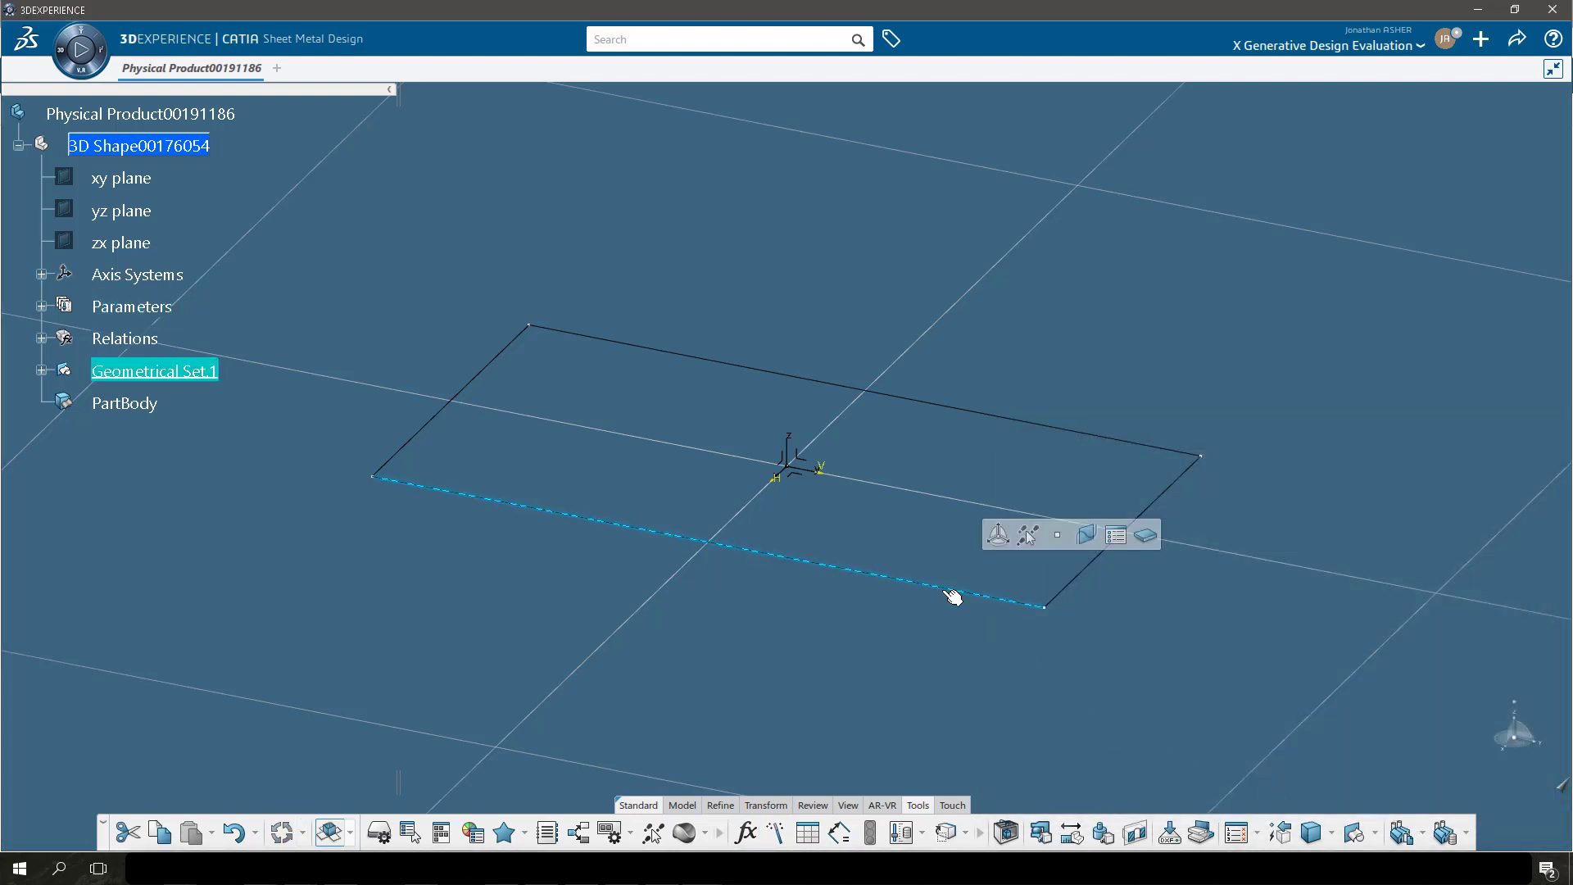
# Reopen the rectangle sketch and drive the bottom edge's length with a formula equal to PANEL_WIDTH.
pyautogui.doubleClick(953, 597)
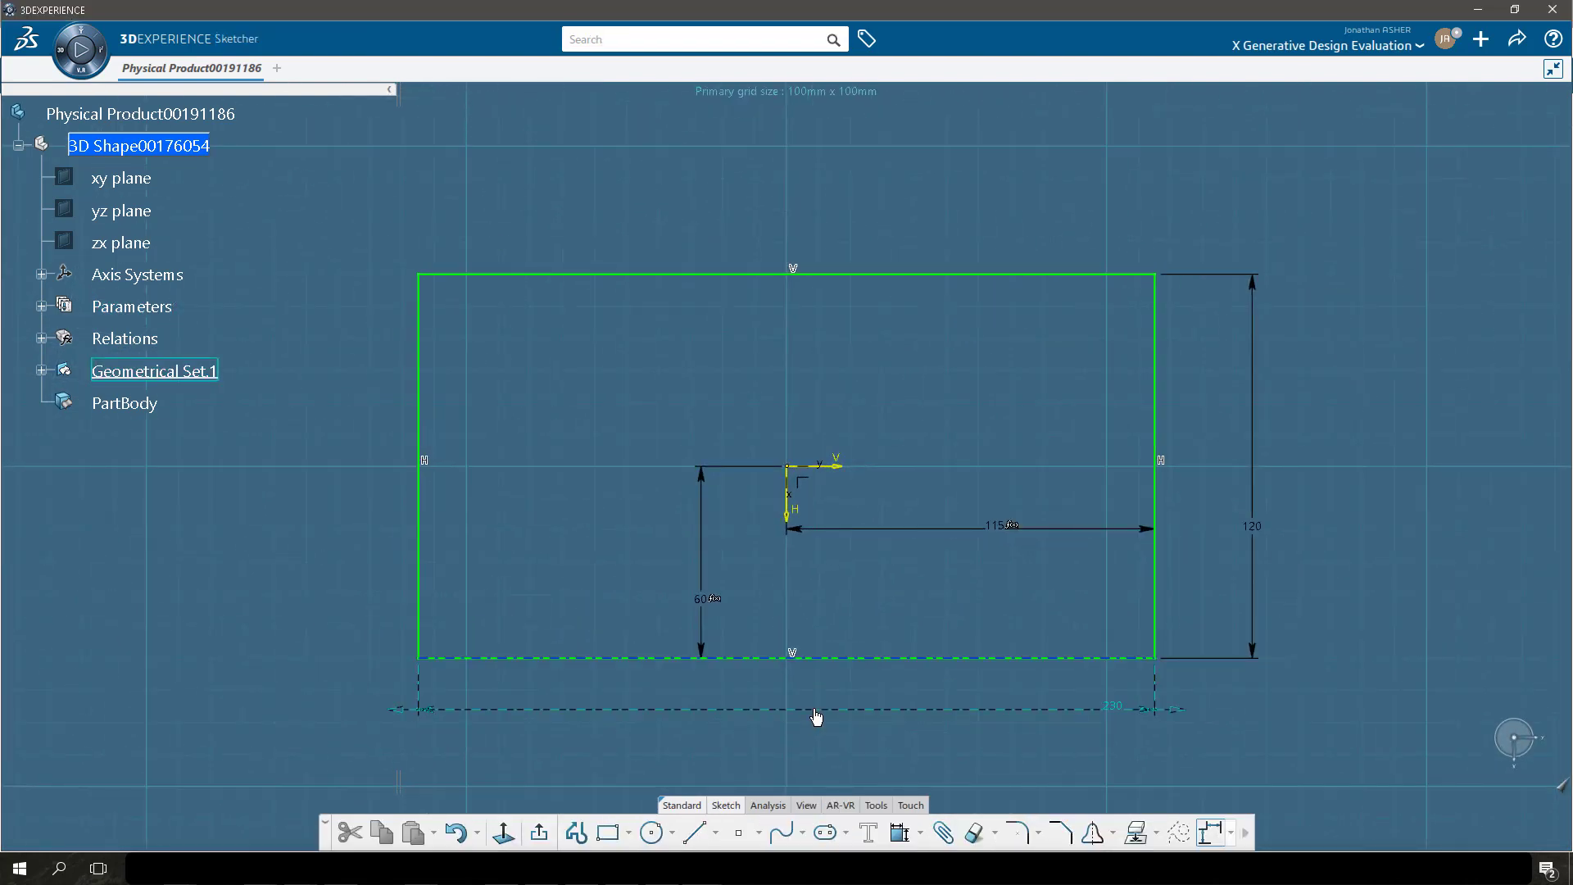
pyautogui.doubleClick(815, 711)
pyautogui.rightClick(1315, 755)
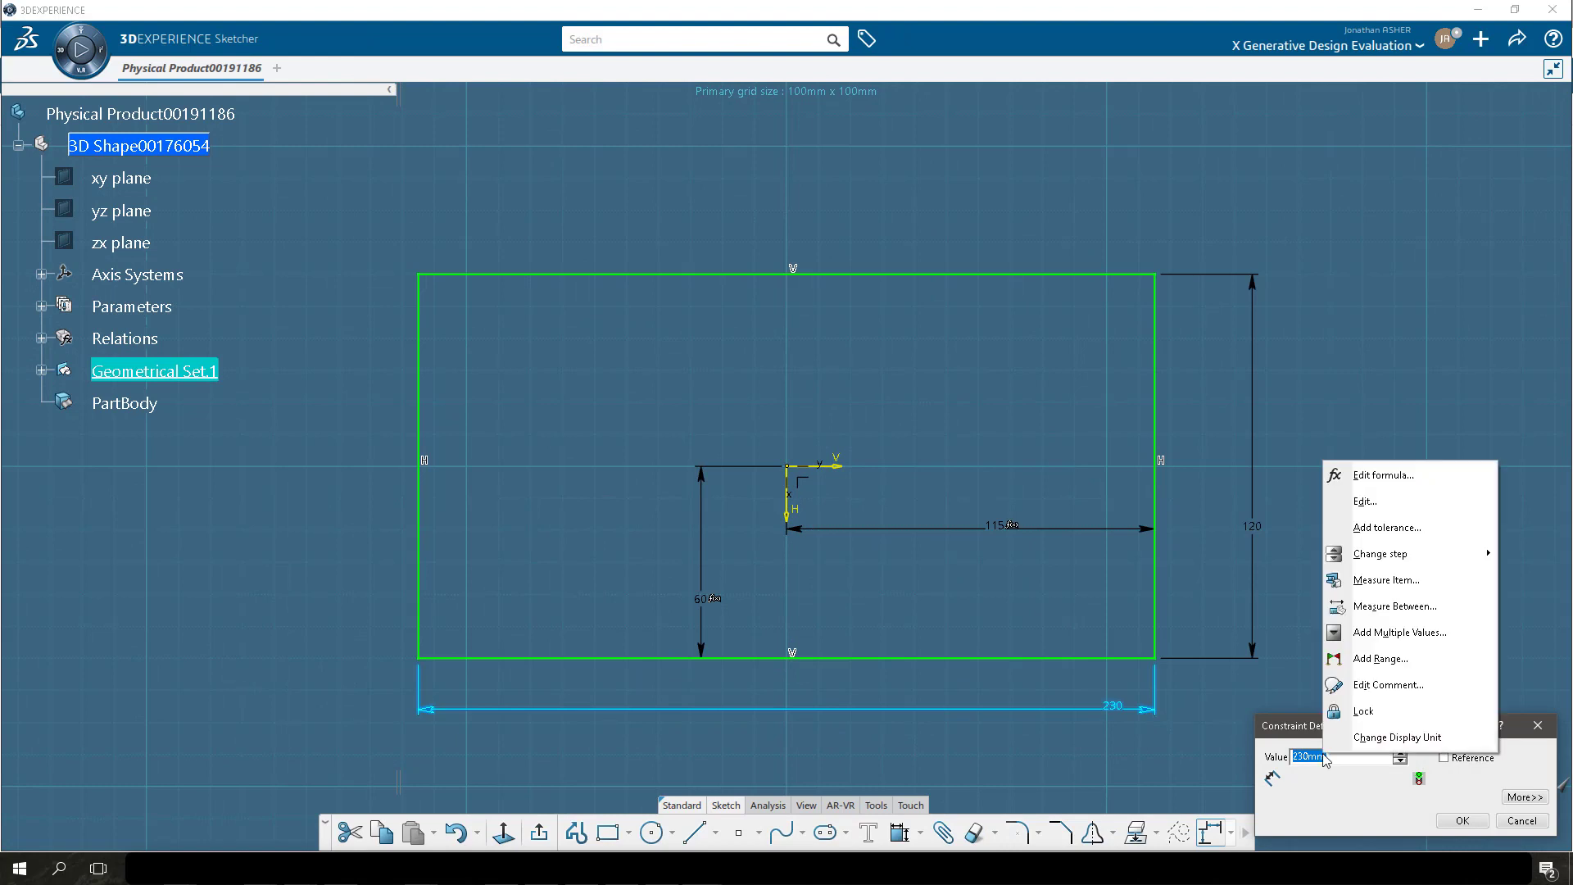
pyautogui.click(1360, 471)
pyautogui.click(41, 307)
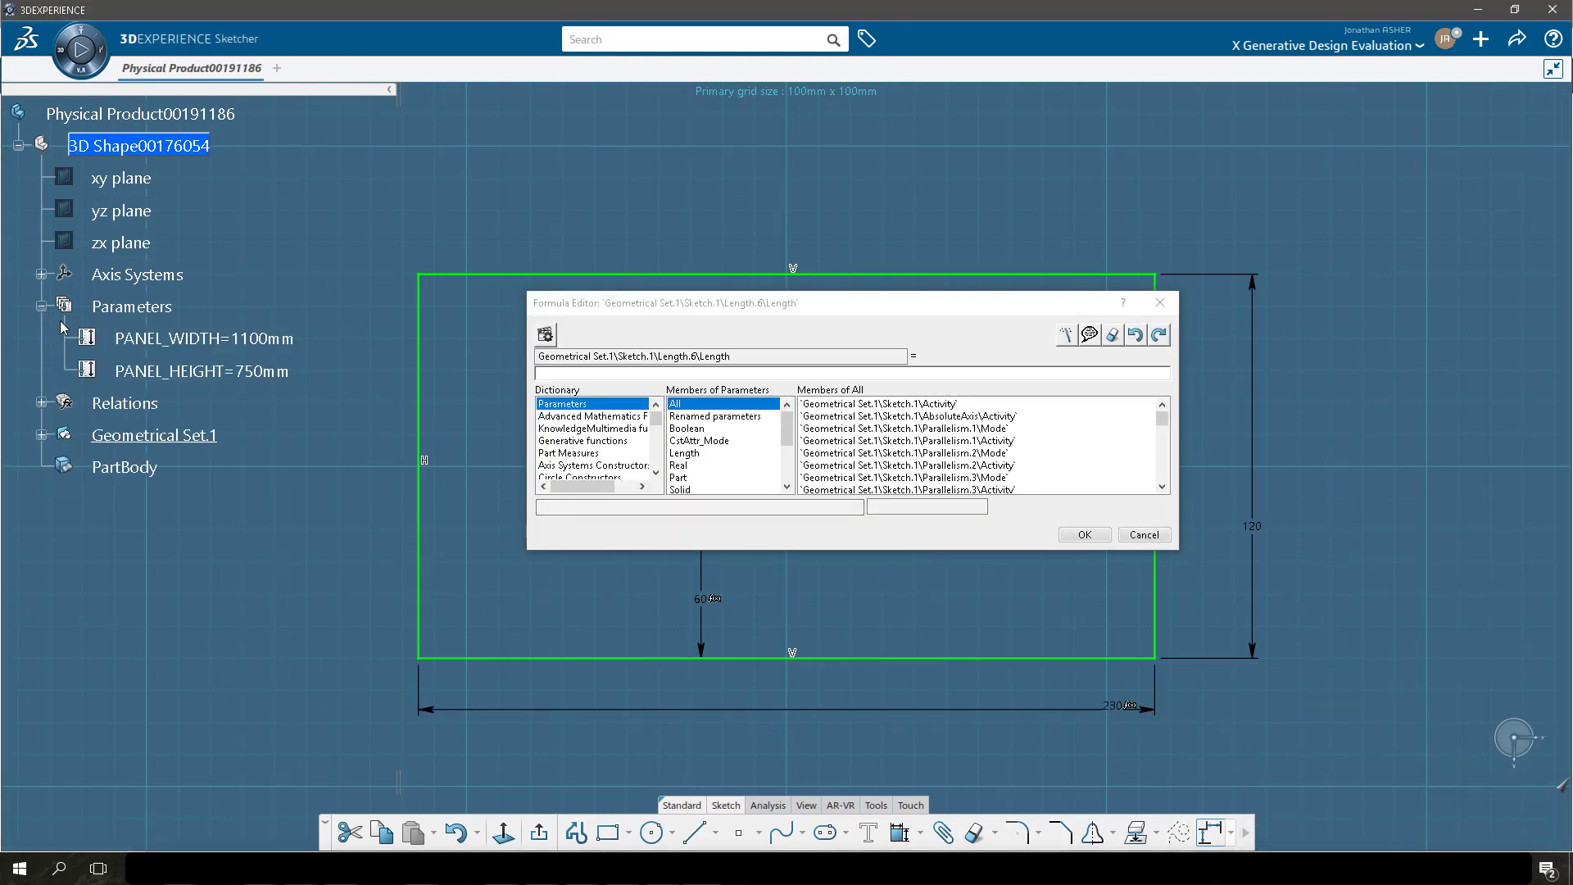
pyautogui.click(152, 338)
pyautogui.click(1084, 536)
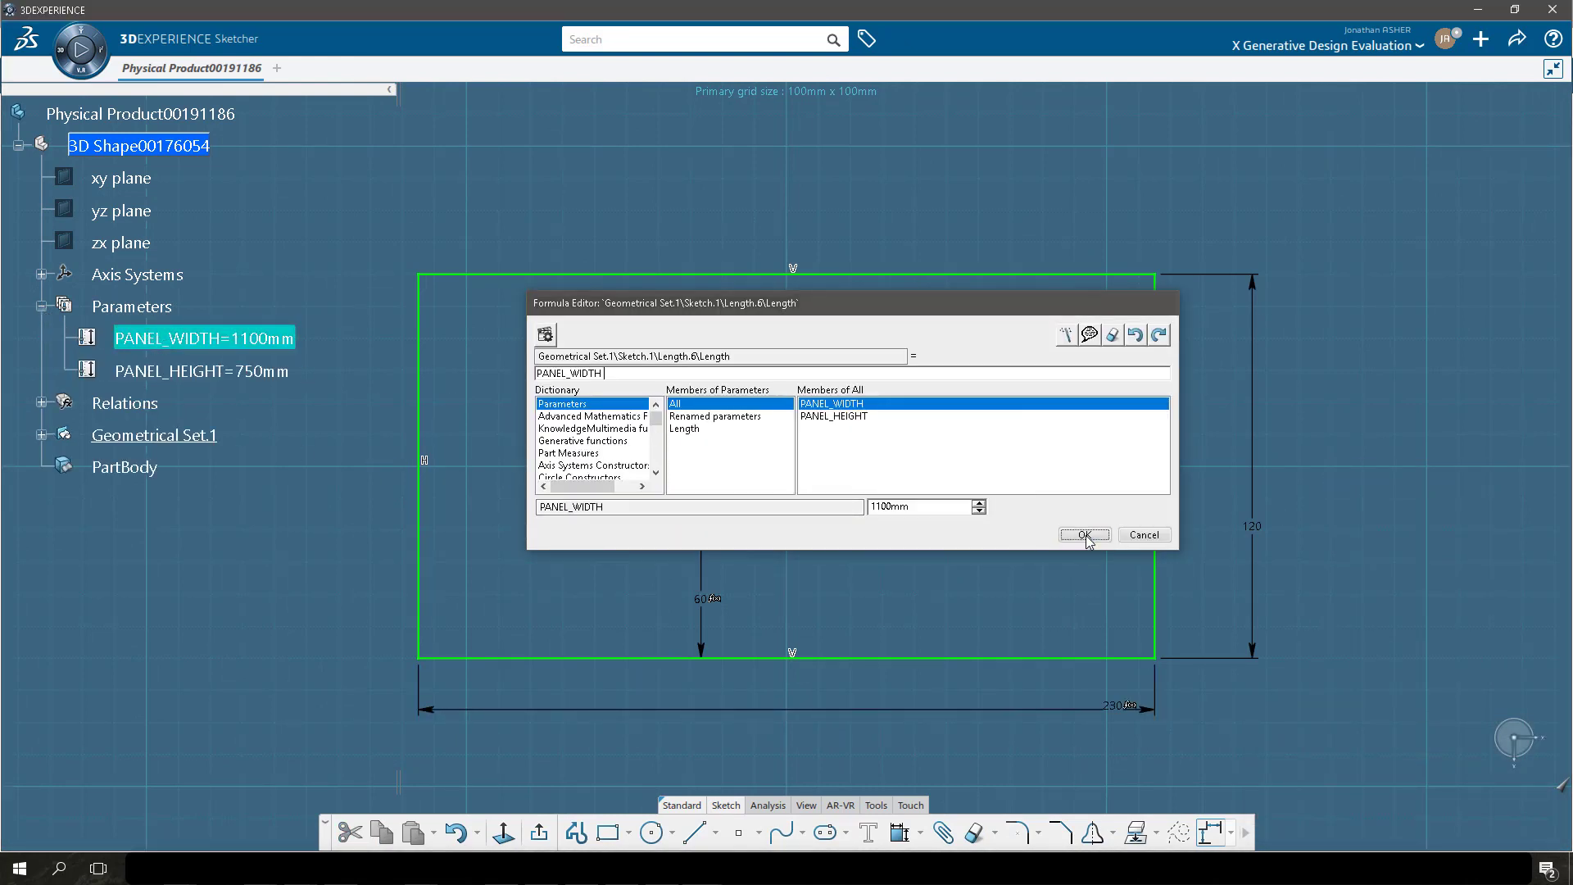
pyautogui.click(1464, 819)
# Drive the length of the rectangle's right edge with a formula equal to PANEL_HEIGHT, and exit the sketch.
pyautogui.moveTo(1405, 624)
pyautogui.mouseDown(button='middle')
pyautogui.moveTo(586, 605)
pyautogui.moveTo(628, 738)
pyautogui.mouseUp(button='middle')
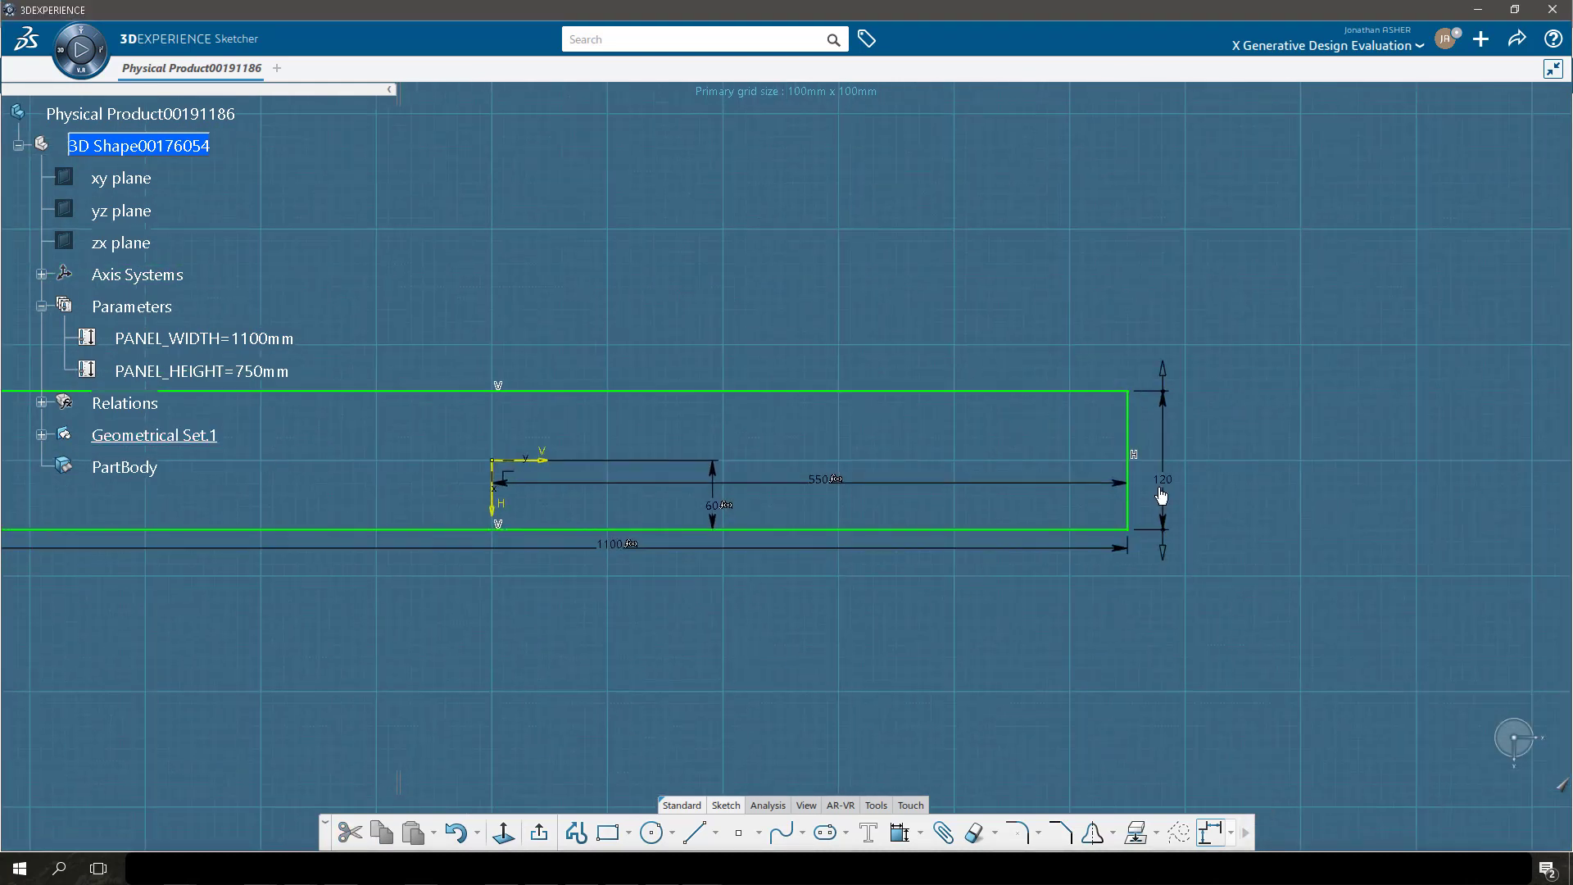
pyautogui.doubleClick(1164, 503)
pyautogui.rightClick(1345, 756)
pyautogui.click(1393, 474)
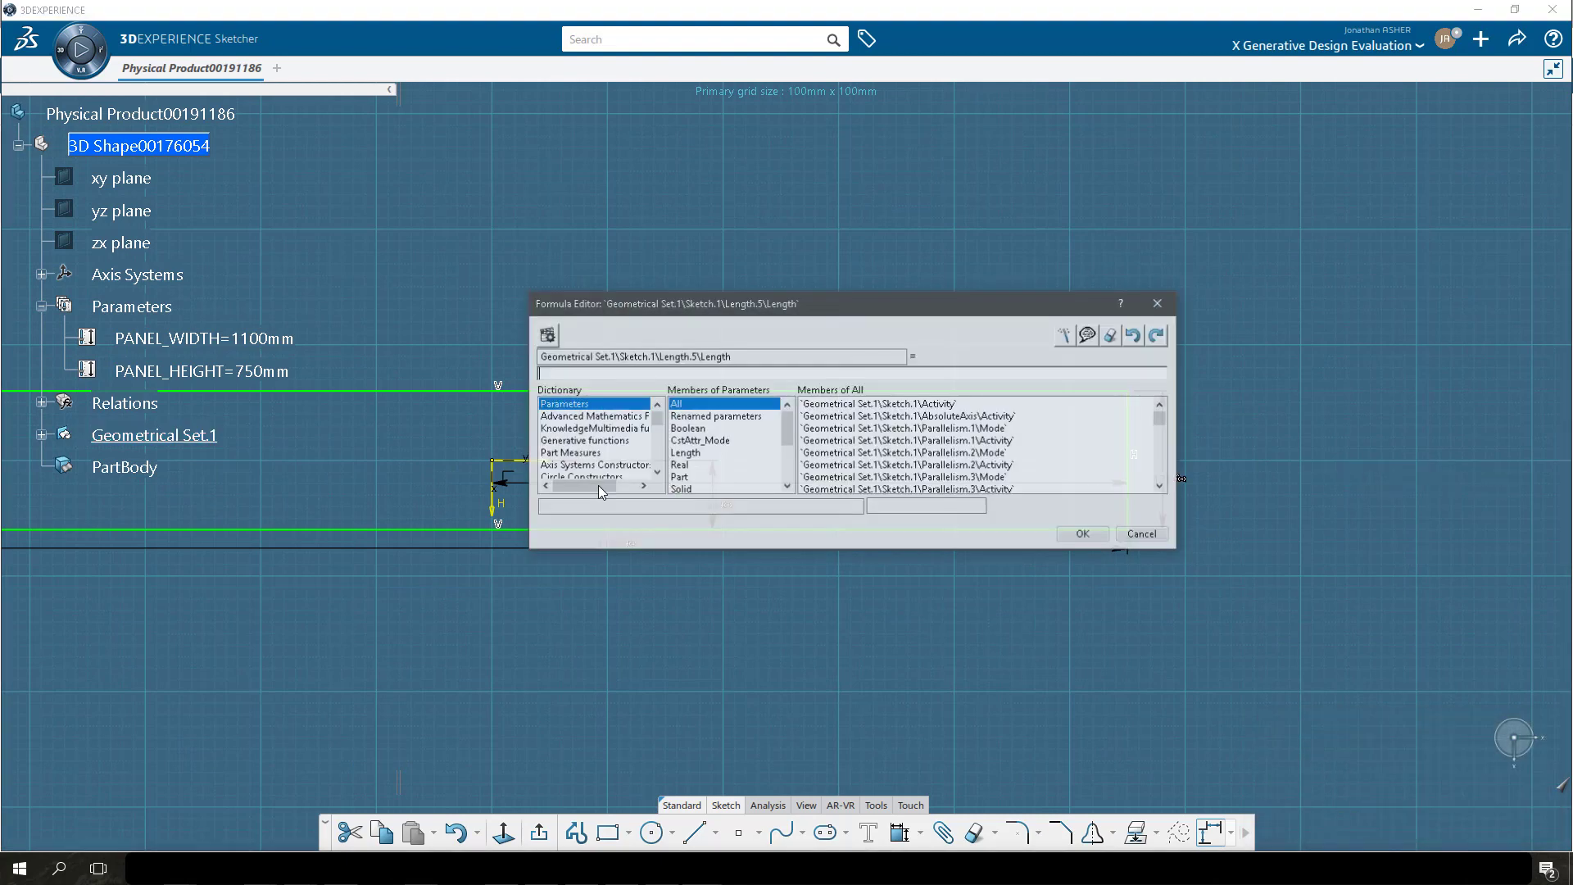
pyautogui.click(201, 371)
pyautogui.click(1083, 535)
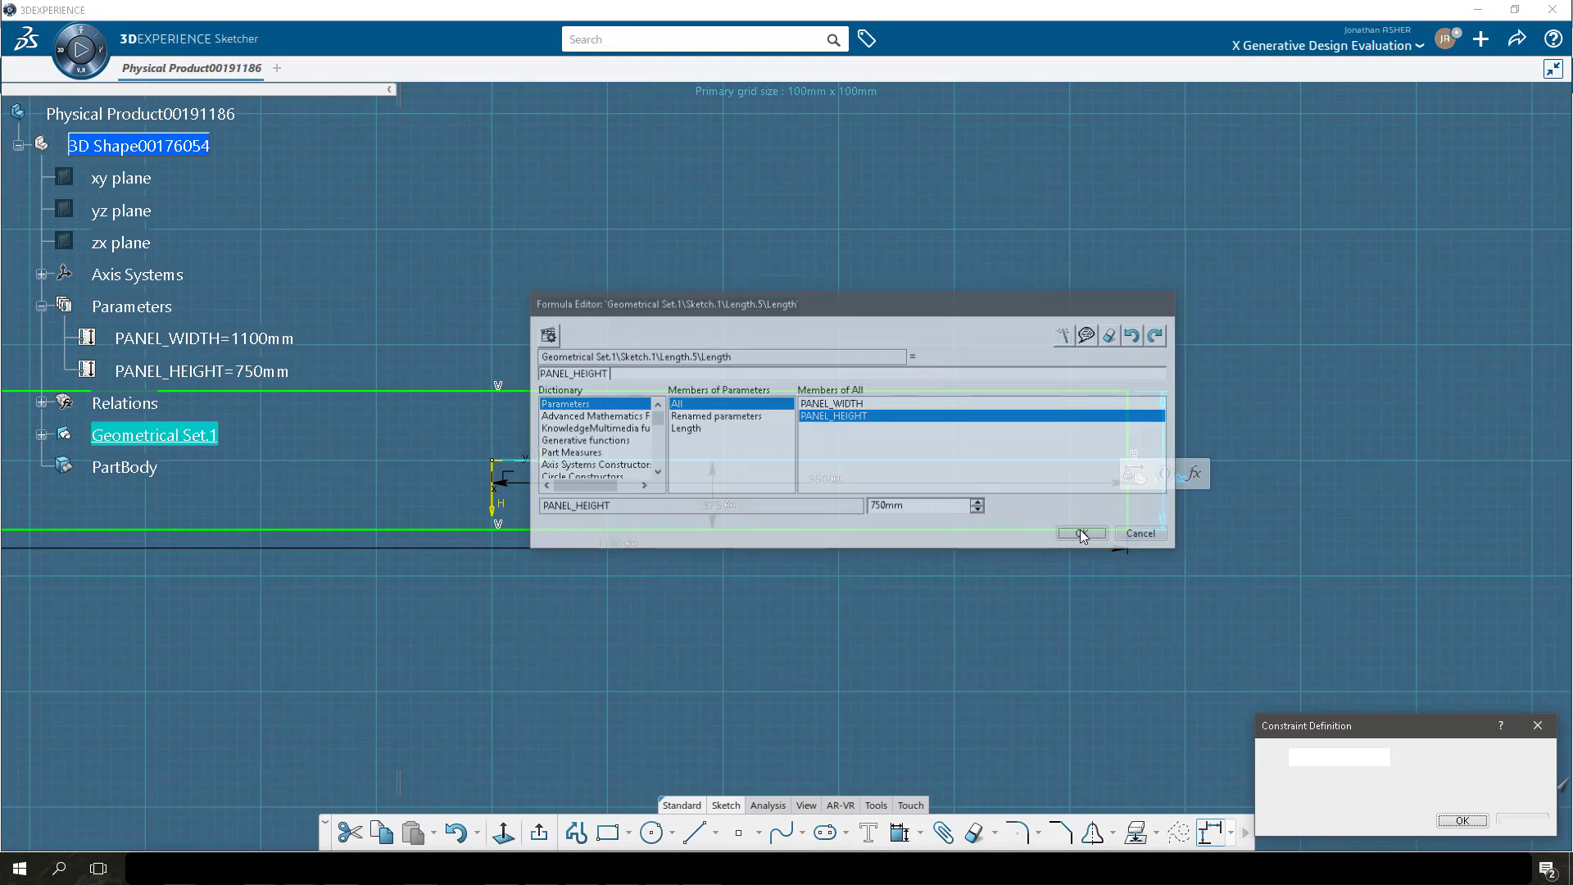
pyautogui.click(1454, 819)
pyautogui.keyDown('ctrl'); pyautogui.moveTo(929, 492); pyautogui.dragTo(963, 655, button='middle'); pyautogui.keyUp('ctrl')
pyautogui.scroll(-1, 961, 631)
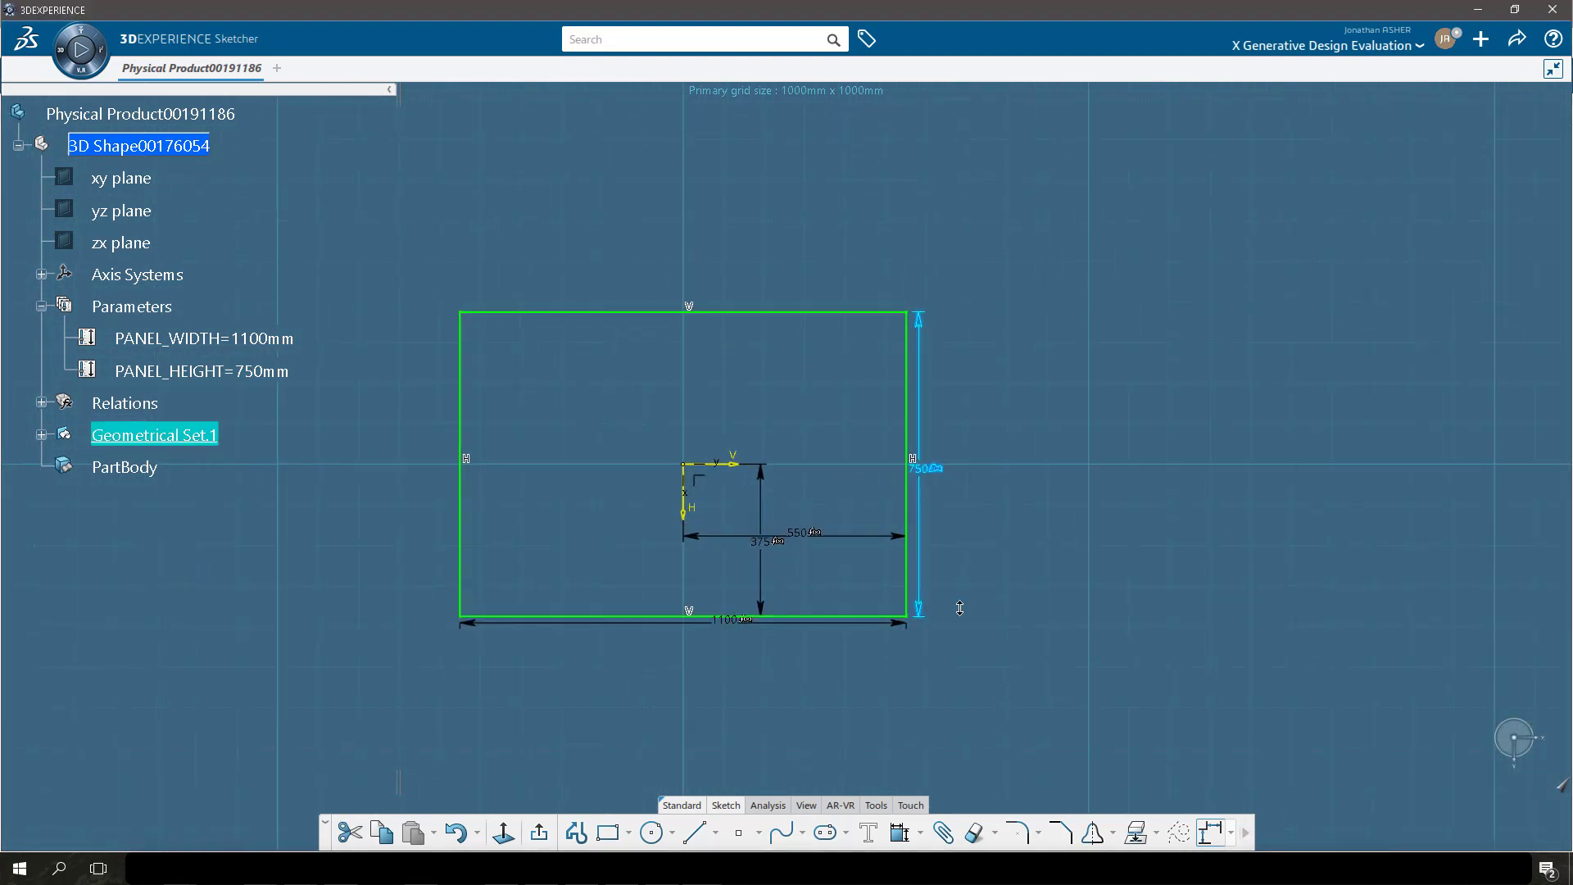
pyautogui.click(539, 832)
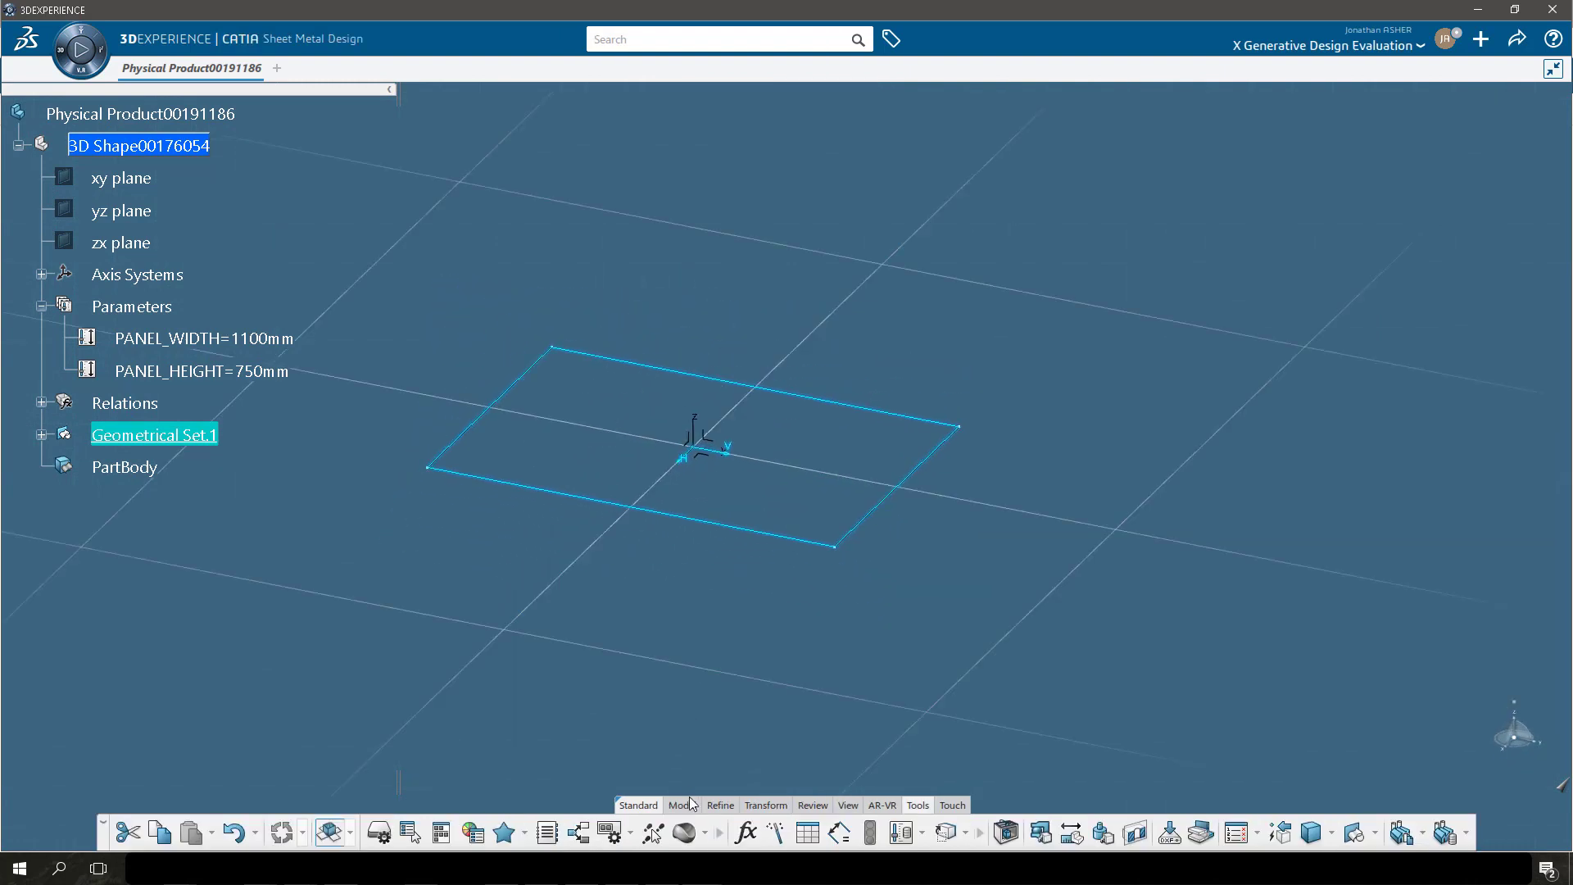
# Create a sheet metal wall in the PartBody from the rectangle sketch with a 0 mm offset.
pyautogui.click(890, 832)
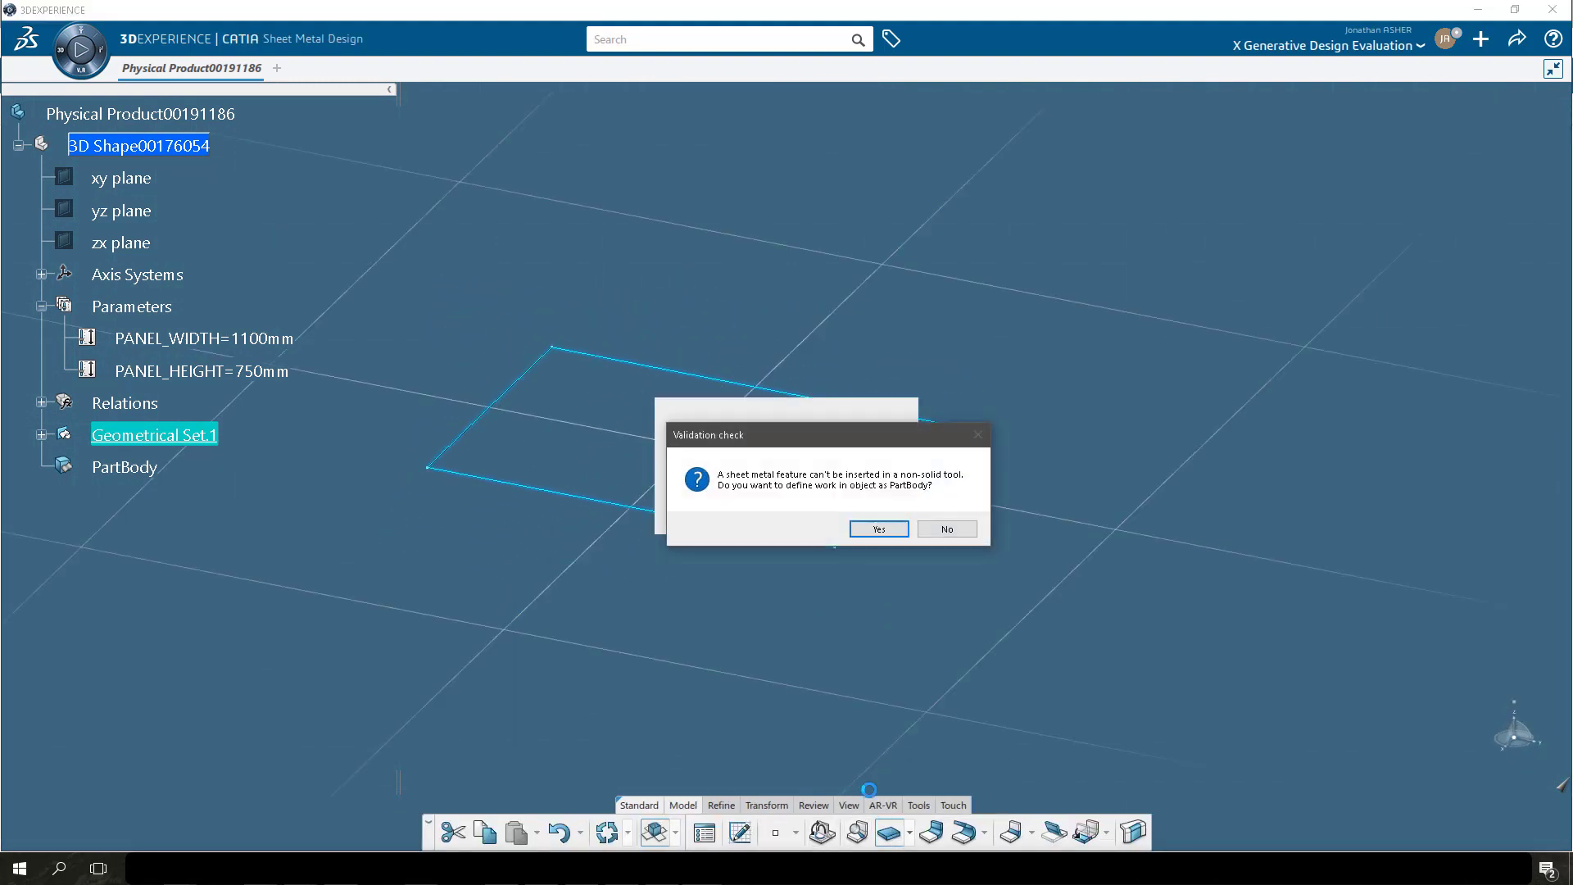
pyautogui.click(879, 530)
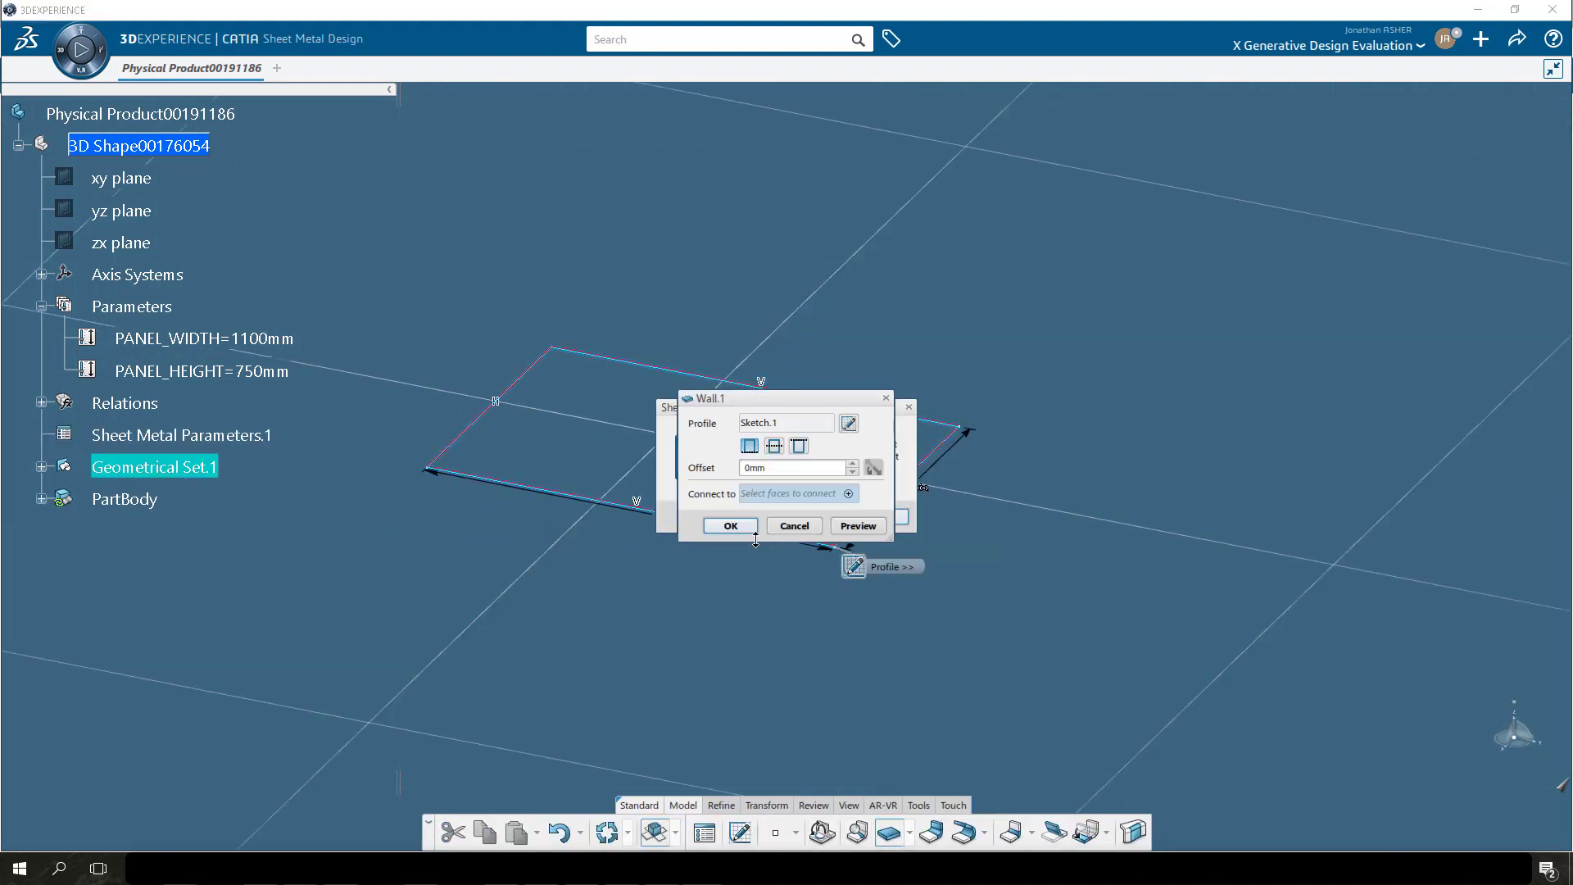
pyautogui.moveTo(745, 401); pyautogui.dragTo(1000, 447)
pyautogui.click(894, 516)
pyautogui.click(975, 571)
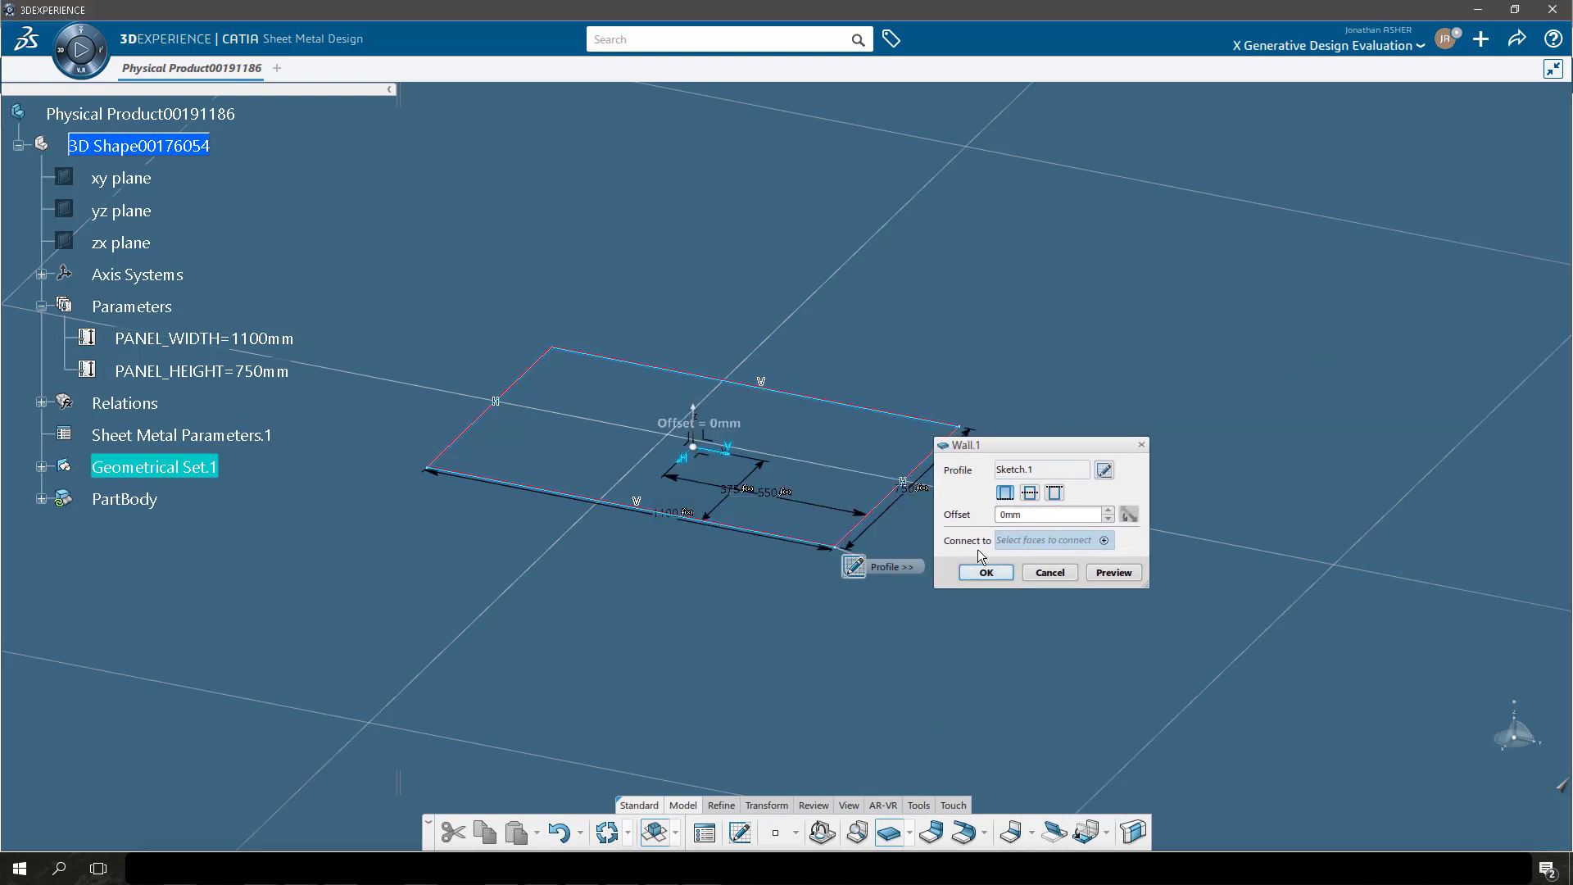
pyautogui.click(986, 572)
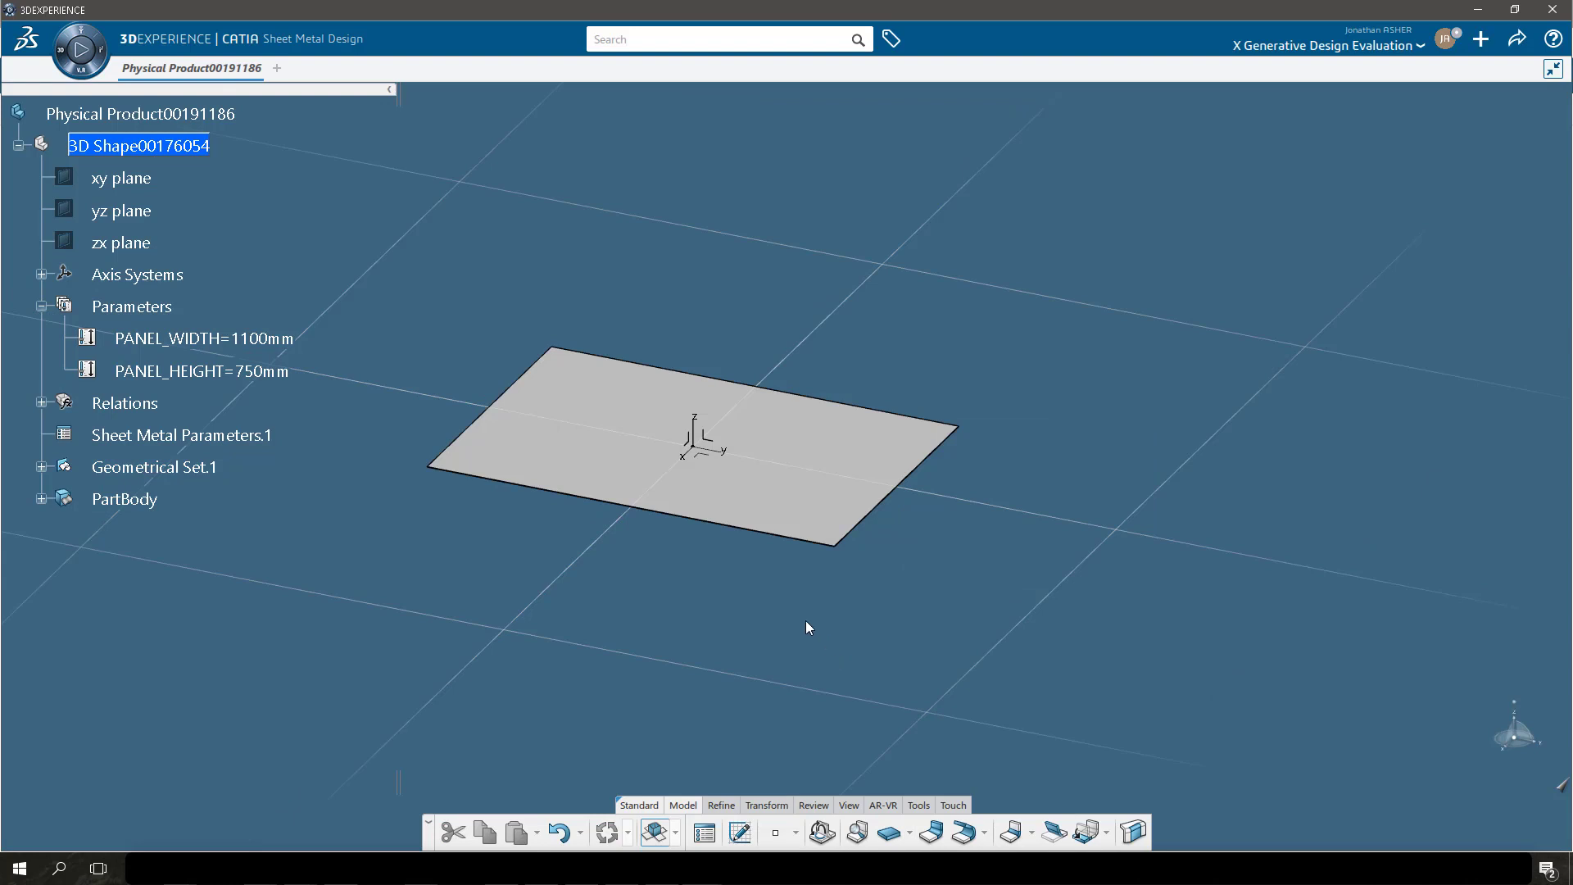
# Add 50 mm high walls with bends on all four edges of the base wall at a 90° angle.
pyautogui.moveTo(794, 568); pyautogui.dragTo(857, 646, button='middle')
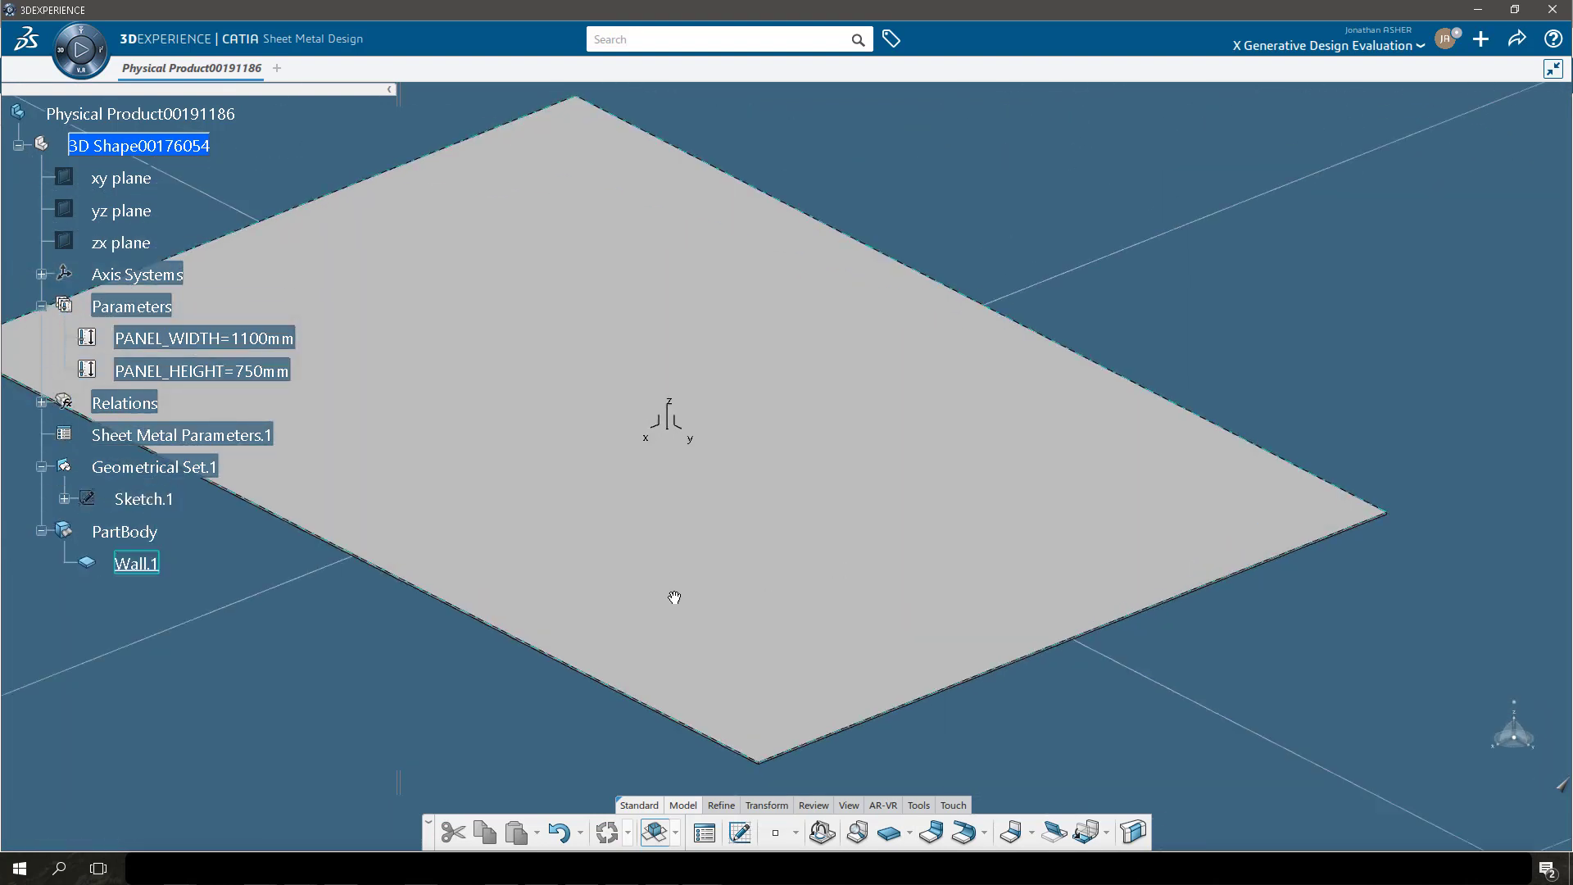
pyautogui.moveTo(674, 597); pyautogui.dragTo(684, 628, button='middle')
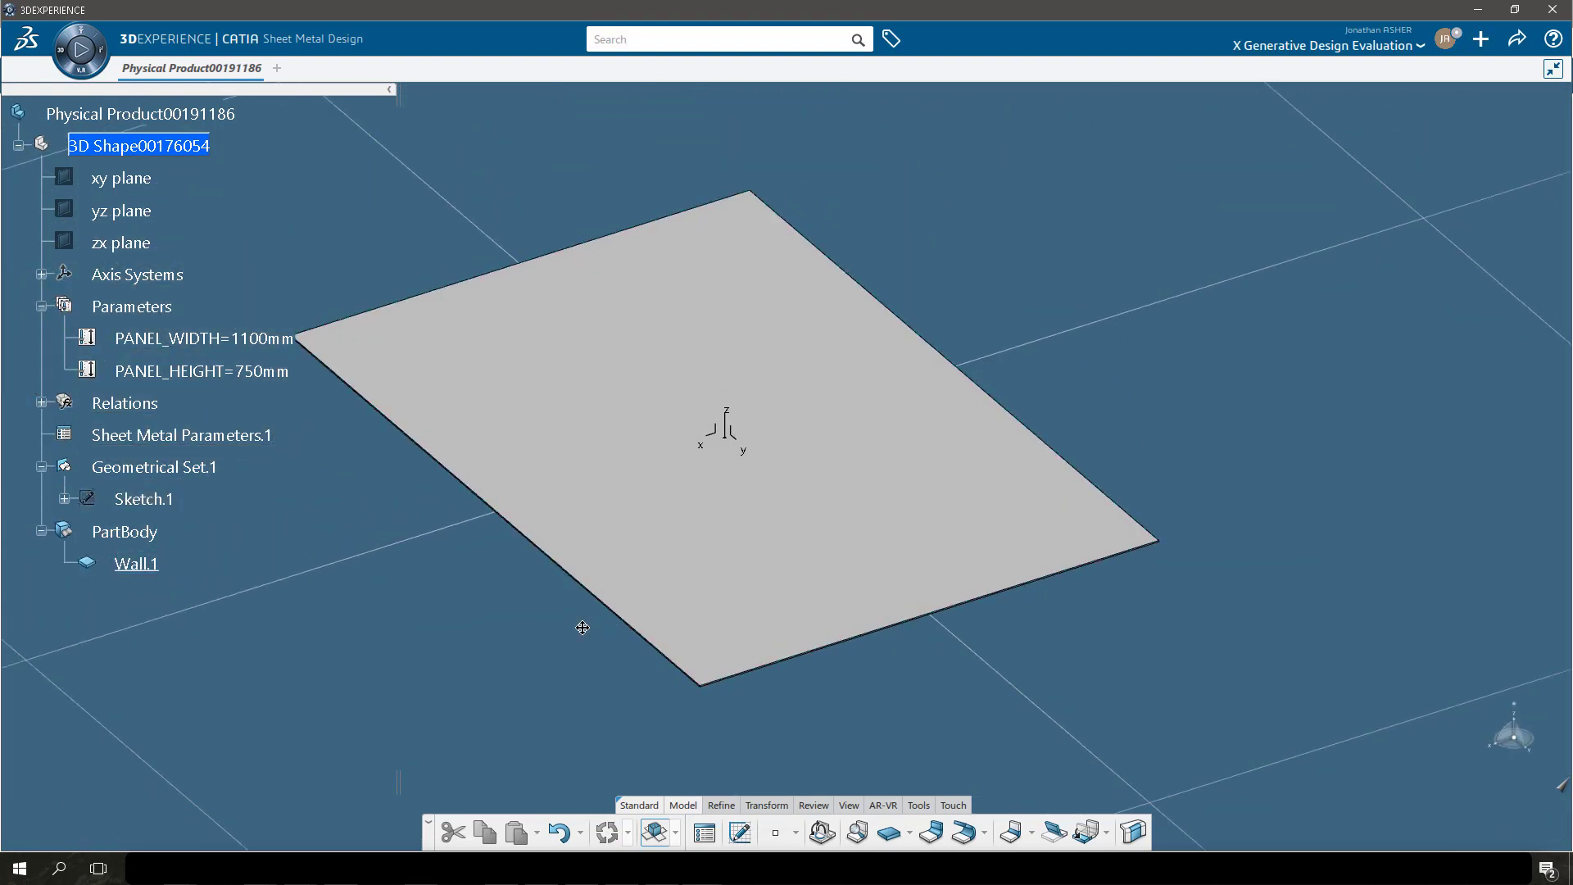
pyautogui.moveTo(582, 627); pyautogui.dragTo(616, 575, button='middle')
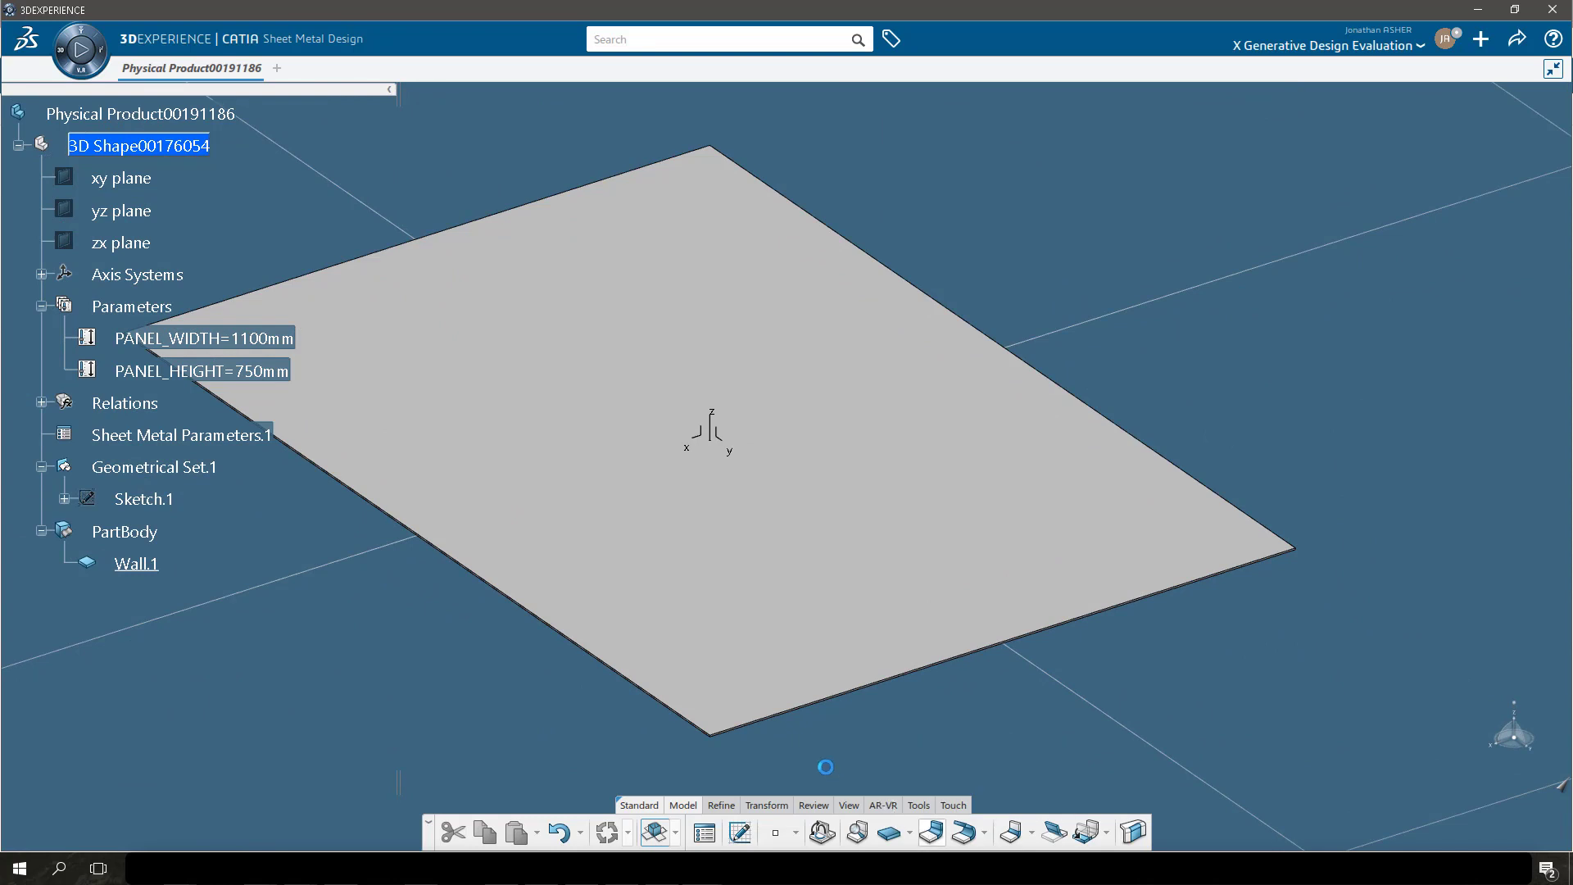
pyautogui.click(749, 722)
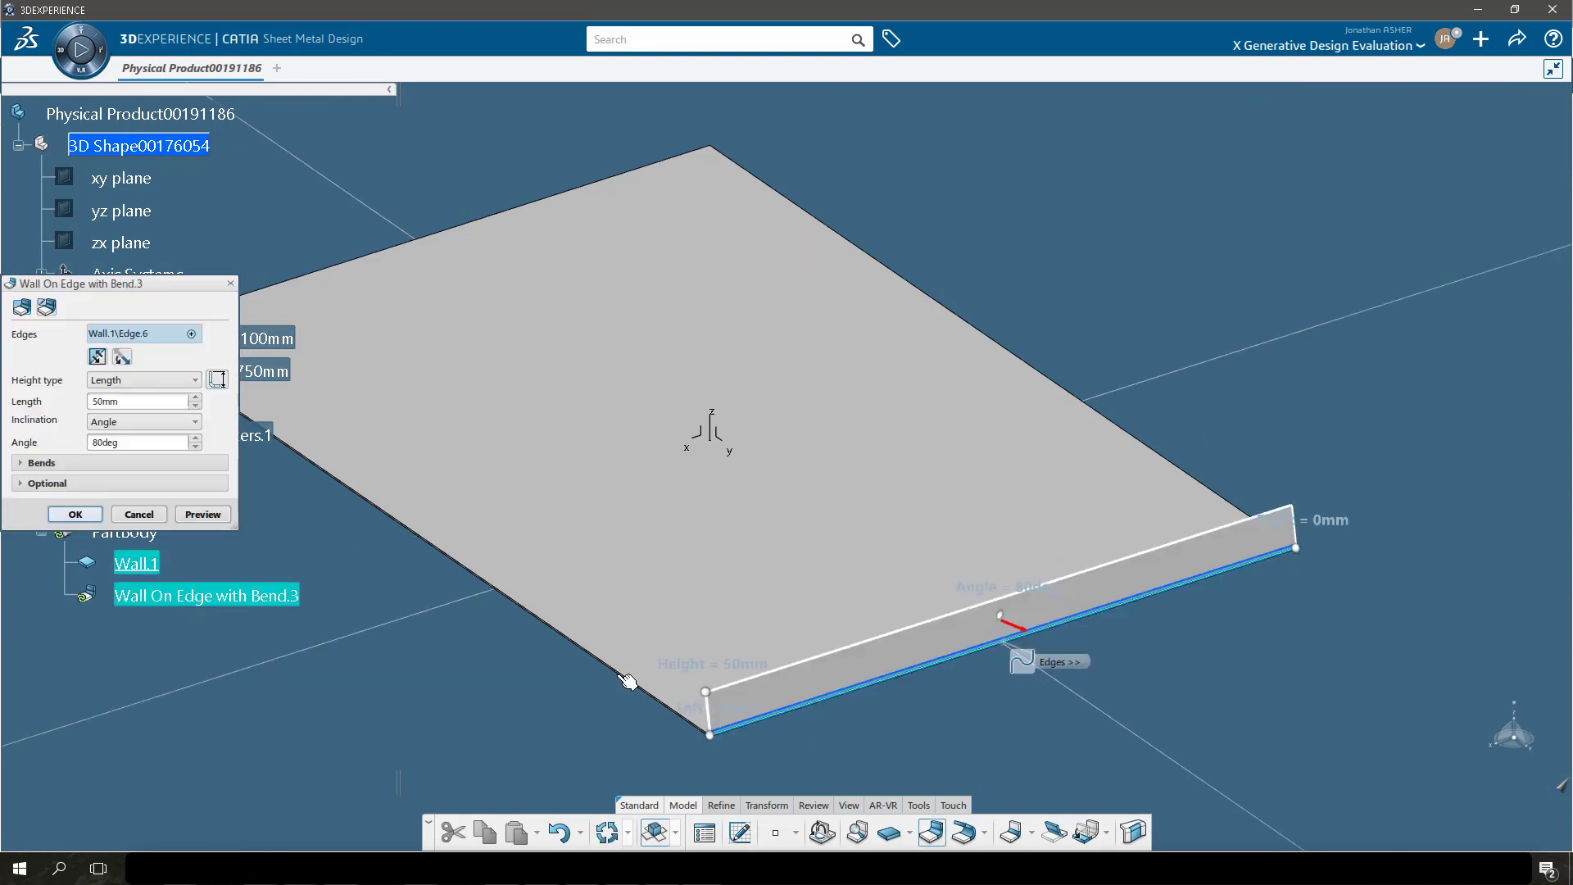
pyautogui.click(583, 616)
pyautogui.click(391, 239)
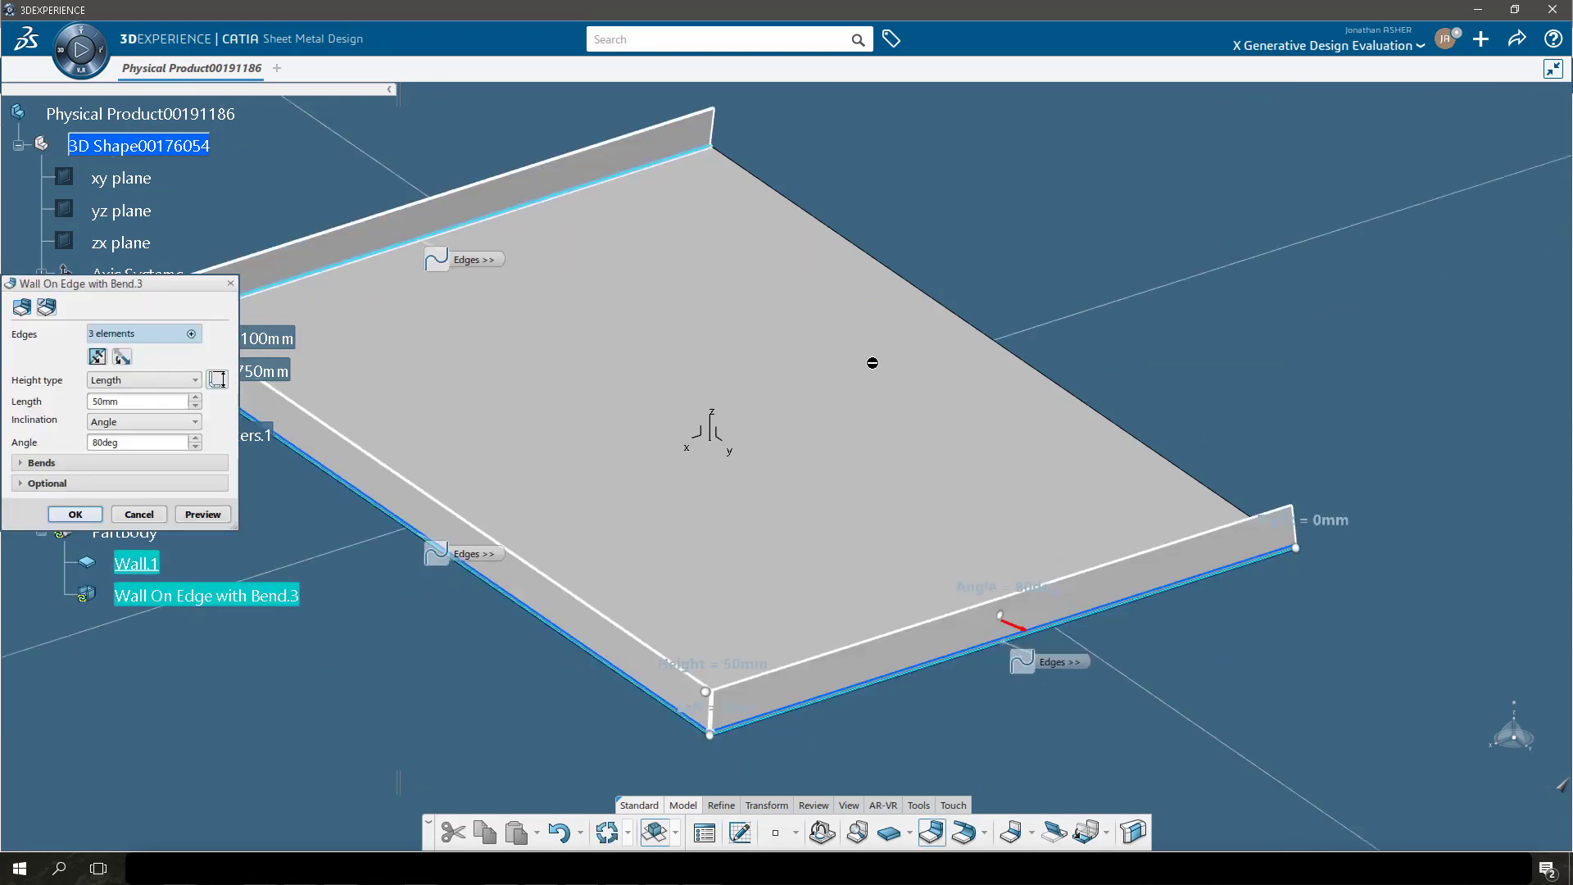
pyautogui.click(1009, 353)
pyautogui.click(97, 443)
pyautogui.press('BackSpace')
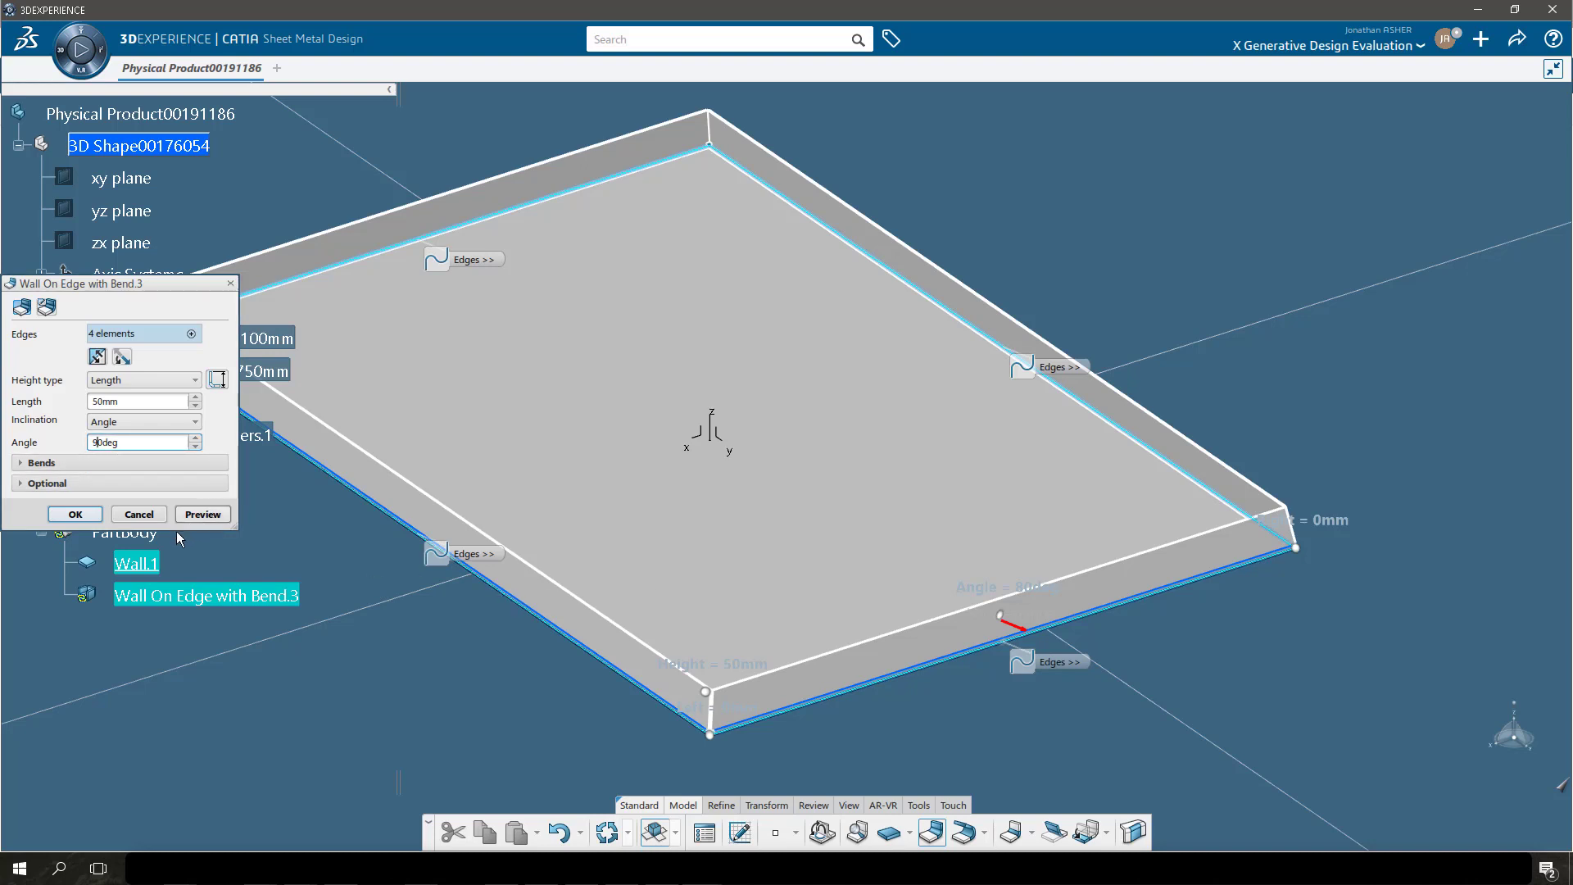
pyautogui.click(76, 515)
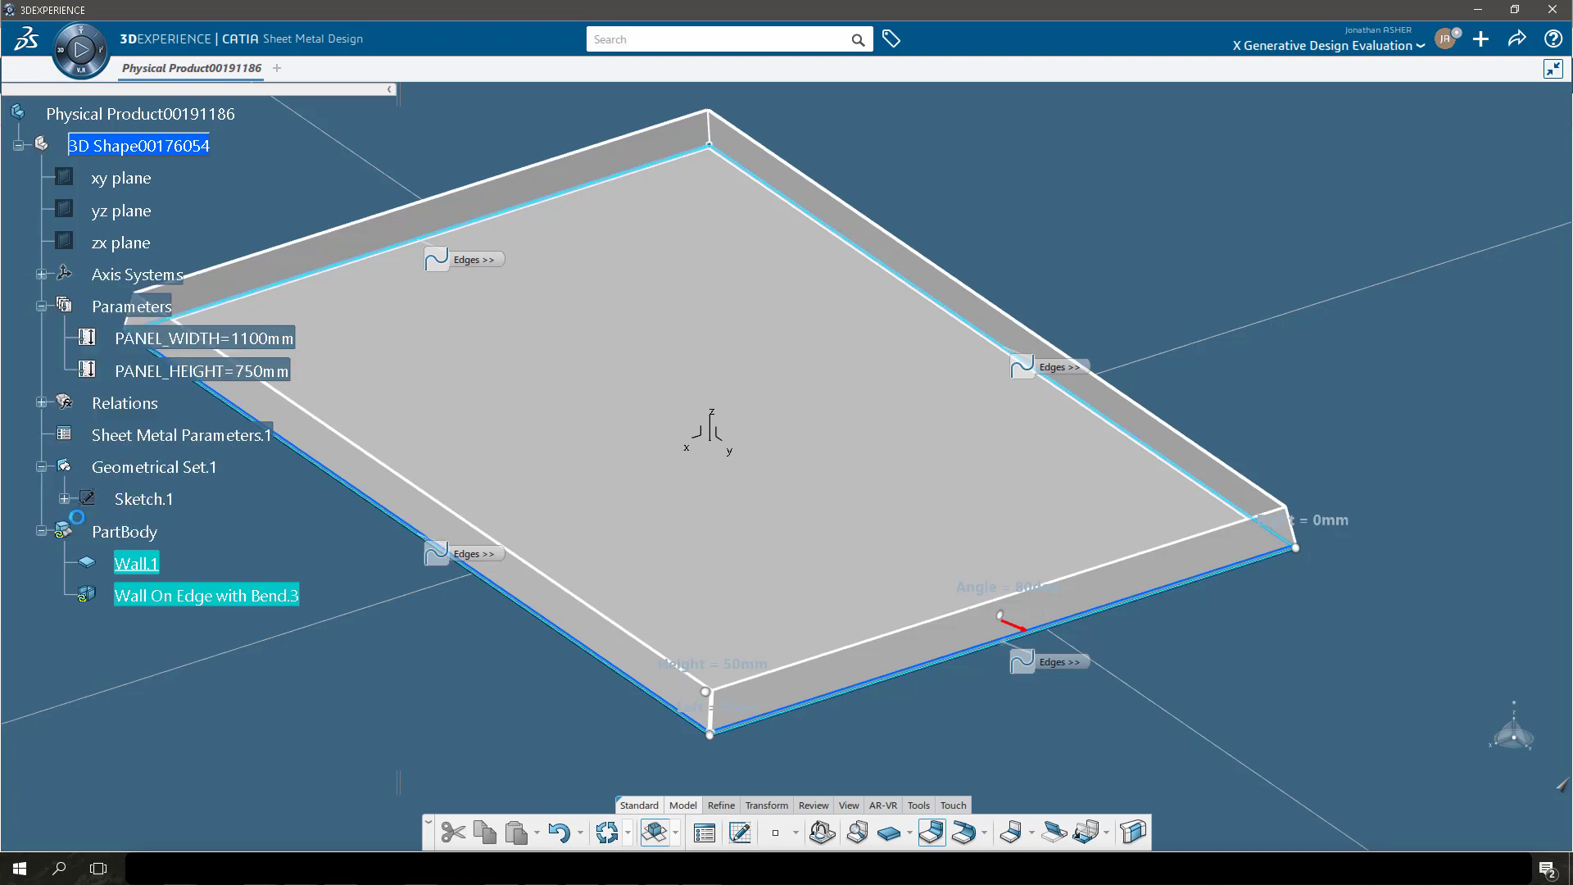
pyautogui.moveTo(435, 649); pyautogui.dragTo(605, 620, button='middle')
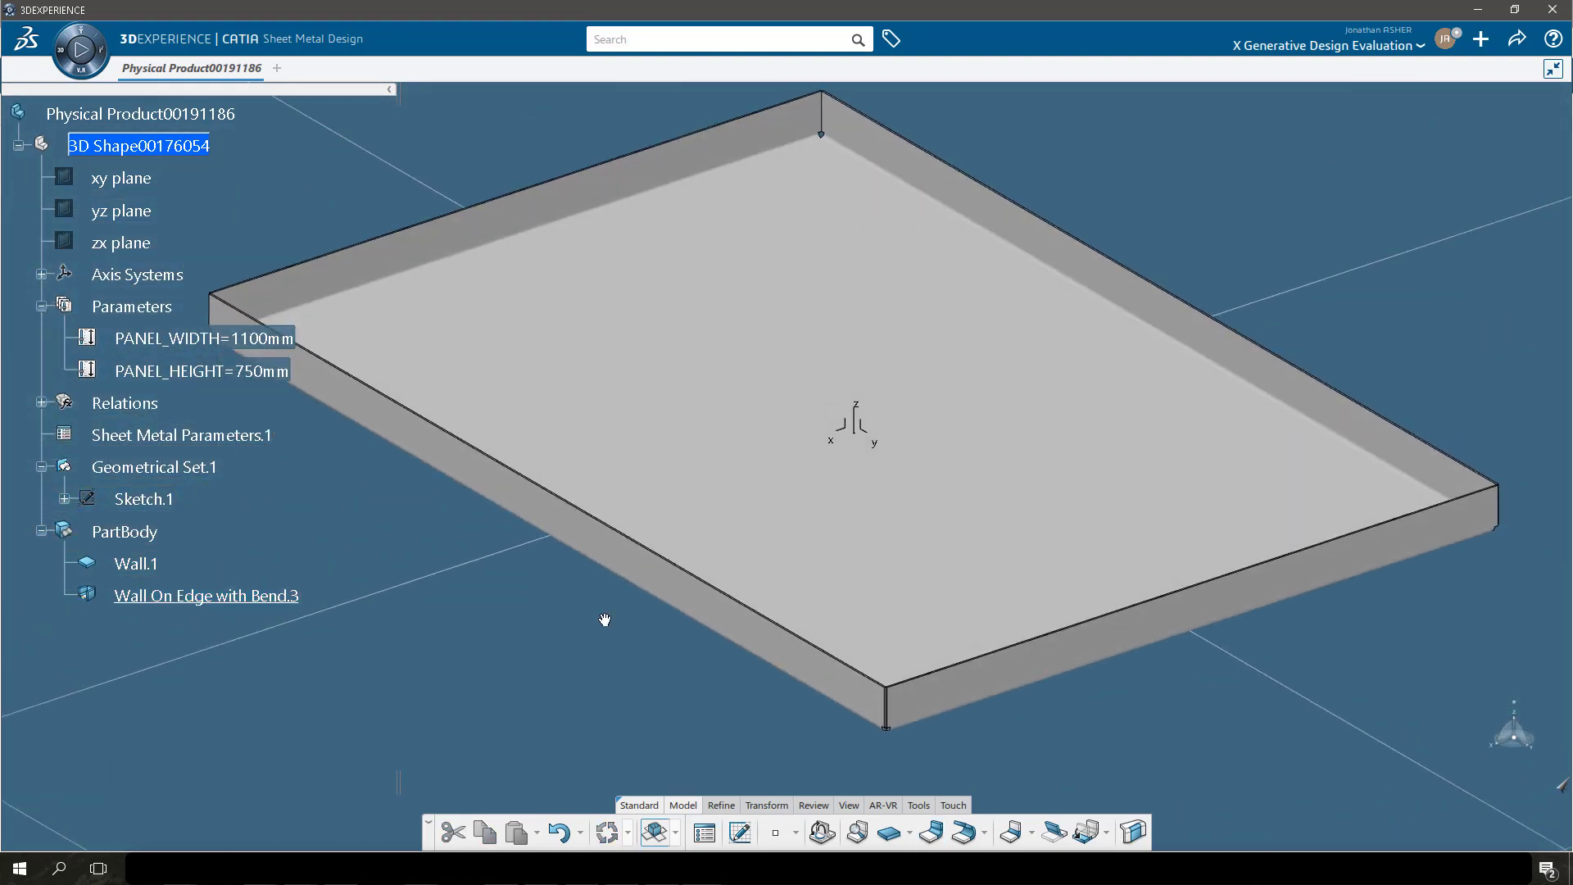
pyautogui.click(657, 833)
pyautogui.click(657, 832)
pyautogui.click(658, 834)
pyautogui.click(658, 834)
# Set the physical product's title to METAL_PANEL and save it.
pyautogui.rightClick(182, 108)
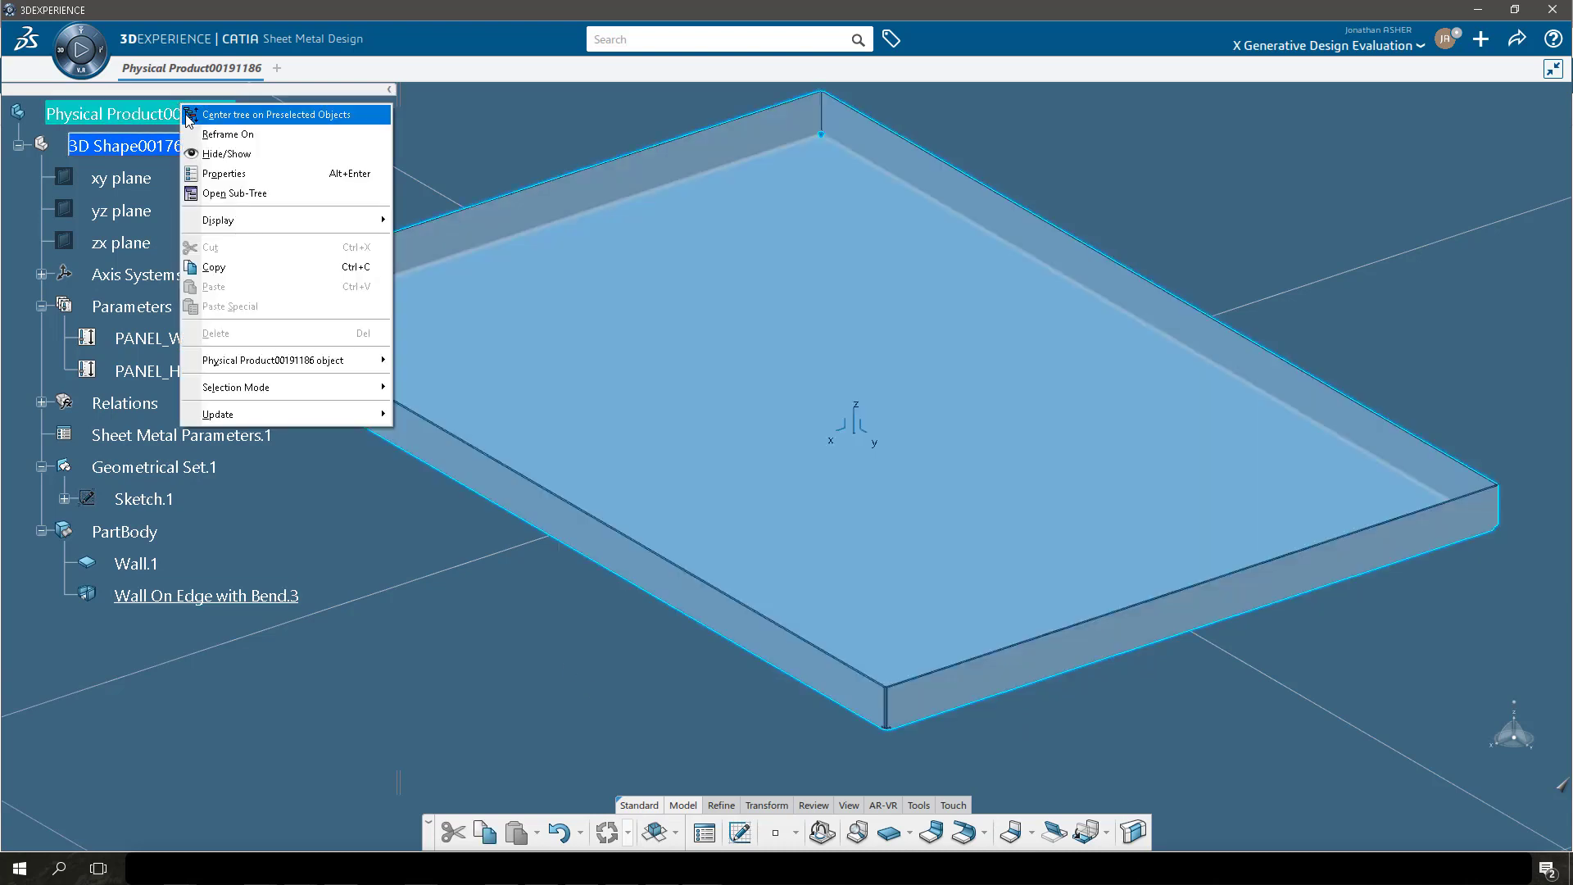
pyautogui.click(215, 173)
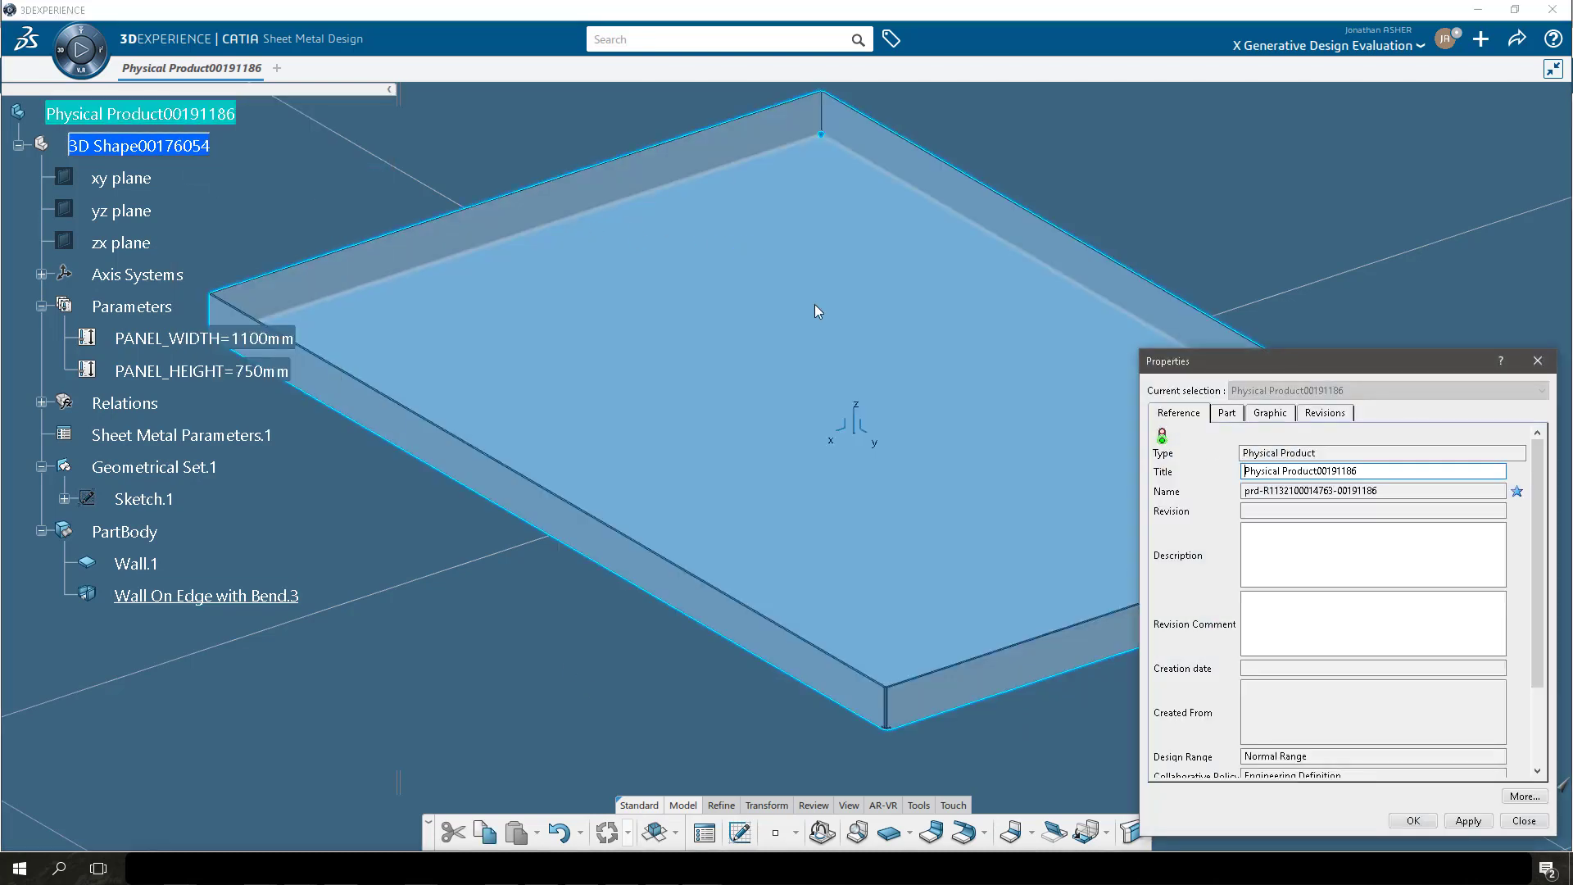
pyautogui.moveTo(1363, 470); pyautogui.dragTo(1022, 455)
pyautogui.write('METAL_PANEL')
pyautogui.click(1468, 820)
pyautogui.click(1414, 820)
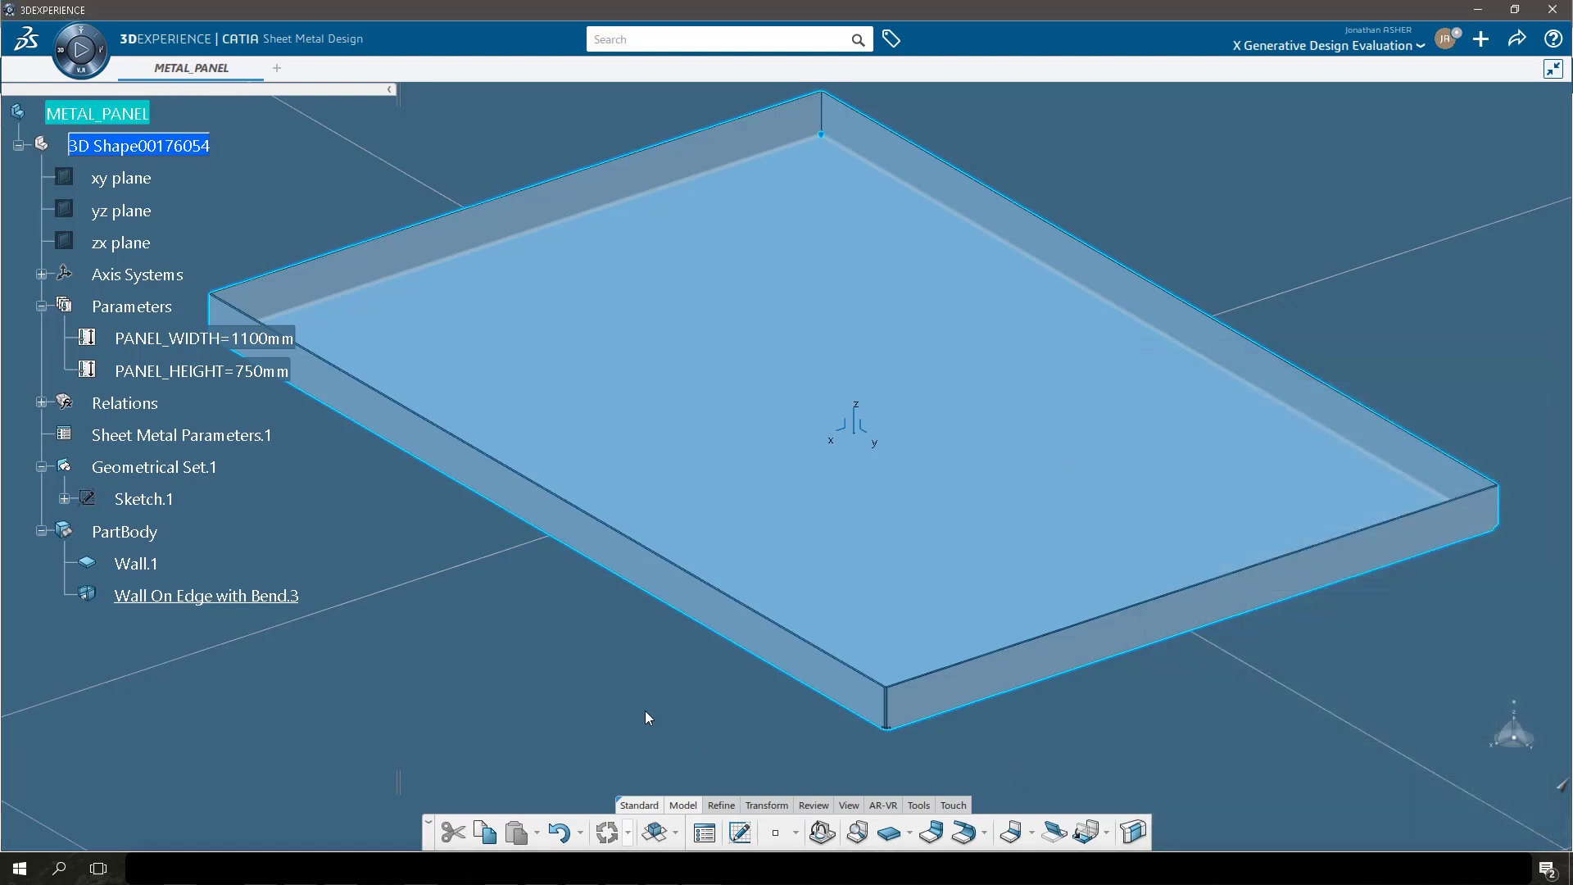
pyautogui.click(646, 718)
pyautogui.hotkey('ctrl', 's')
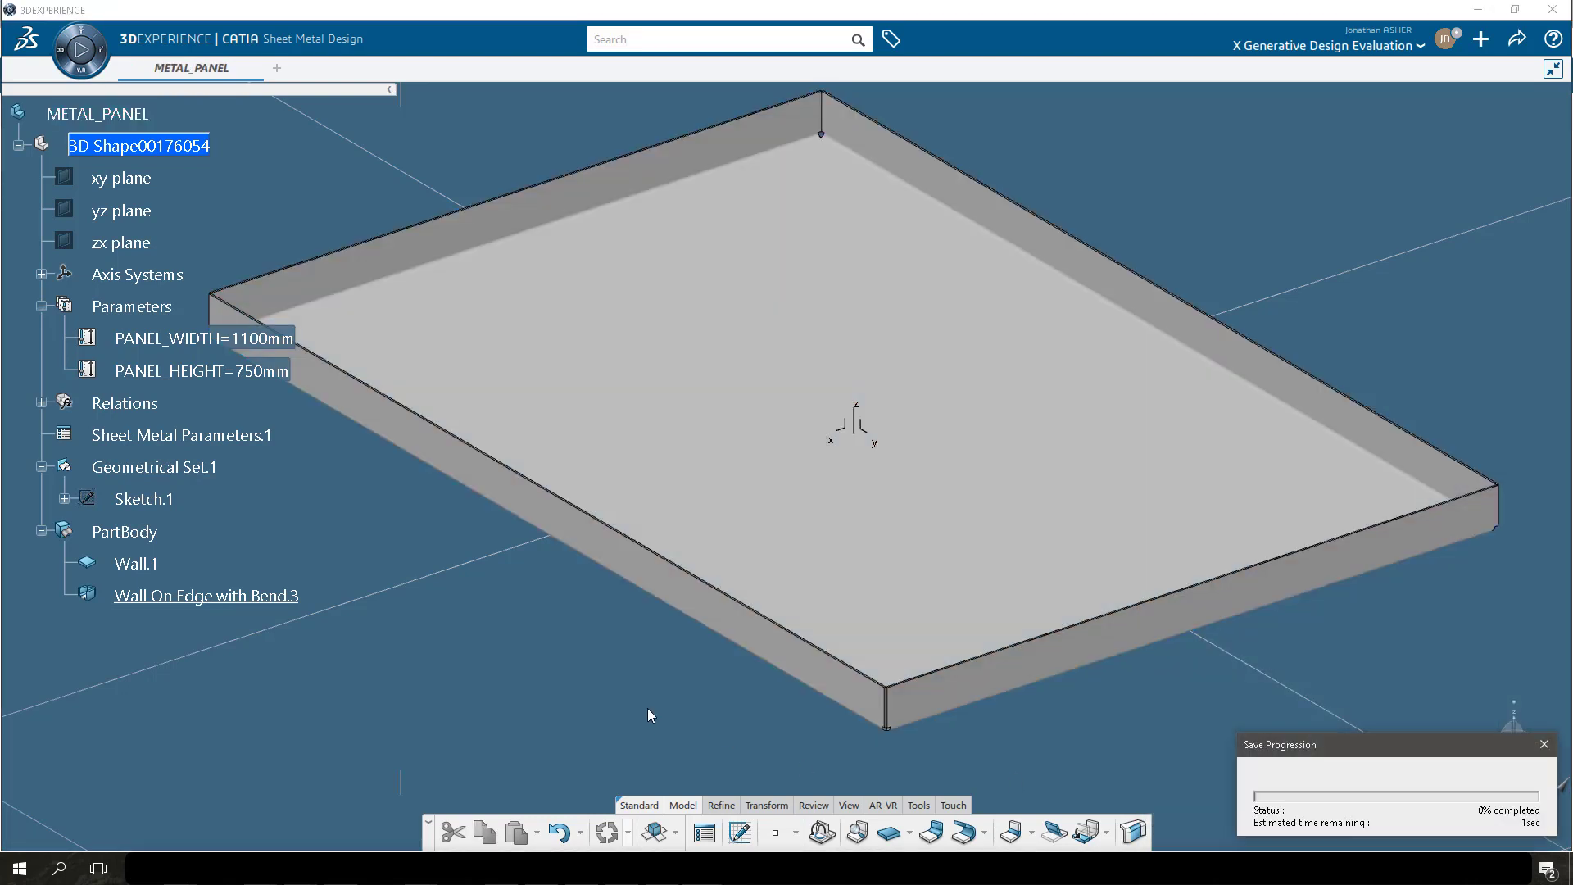
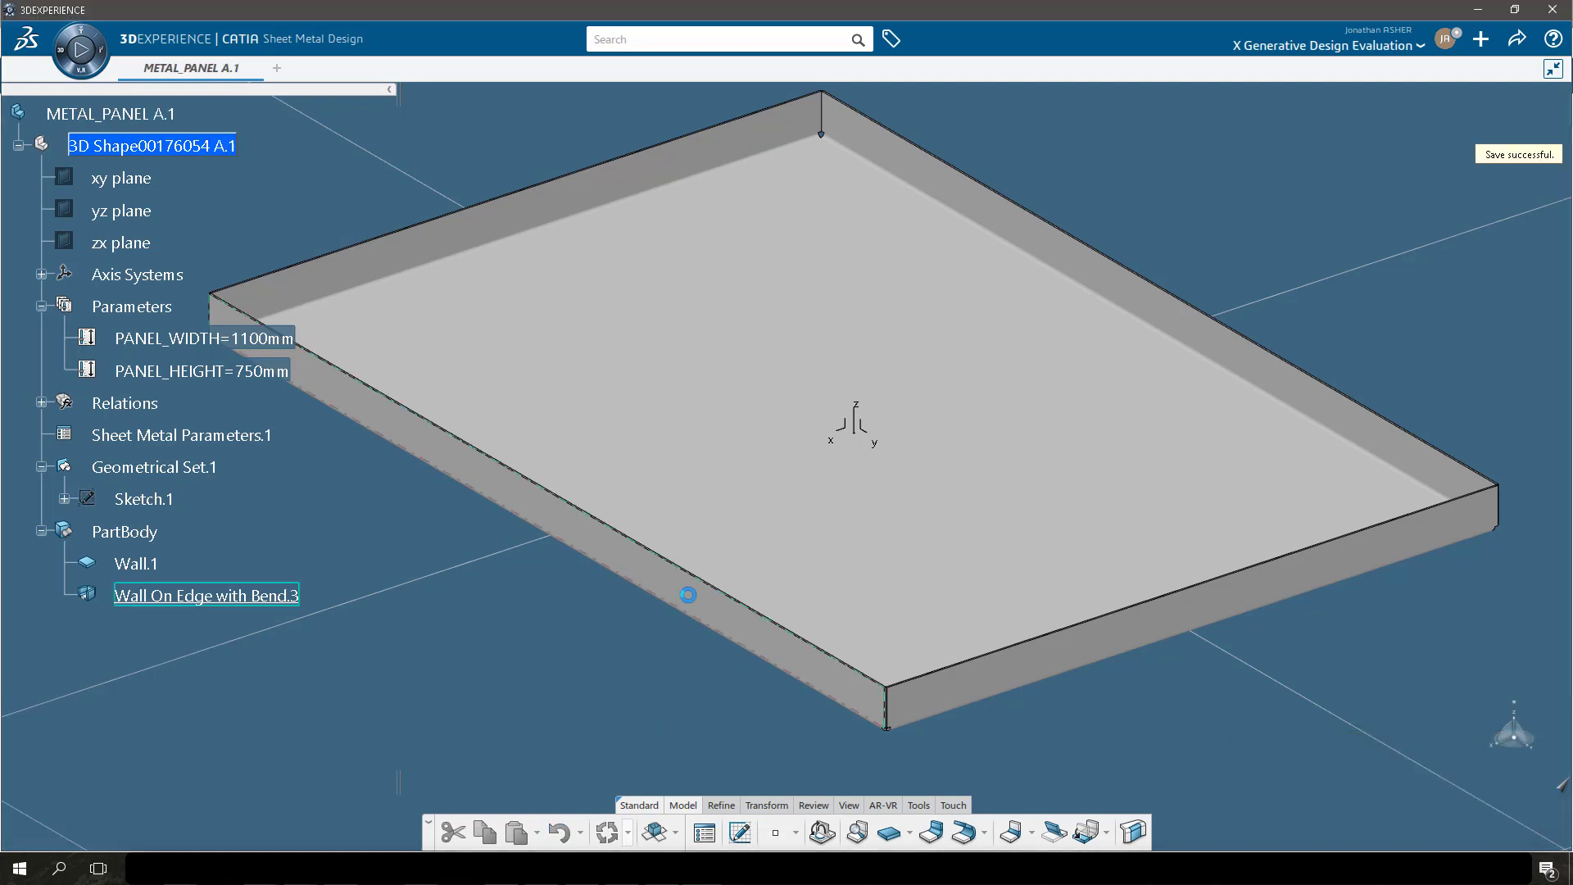
# Insert the xDes-xGenExample and METAL_PANEL products into the Curtain wall assembly and maximize the assembly's window.
pyautogui.click(1553, 70)
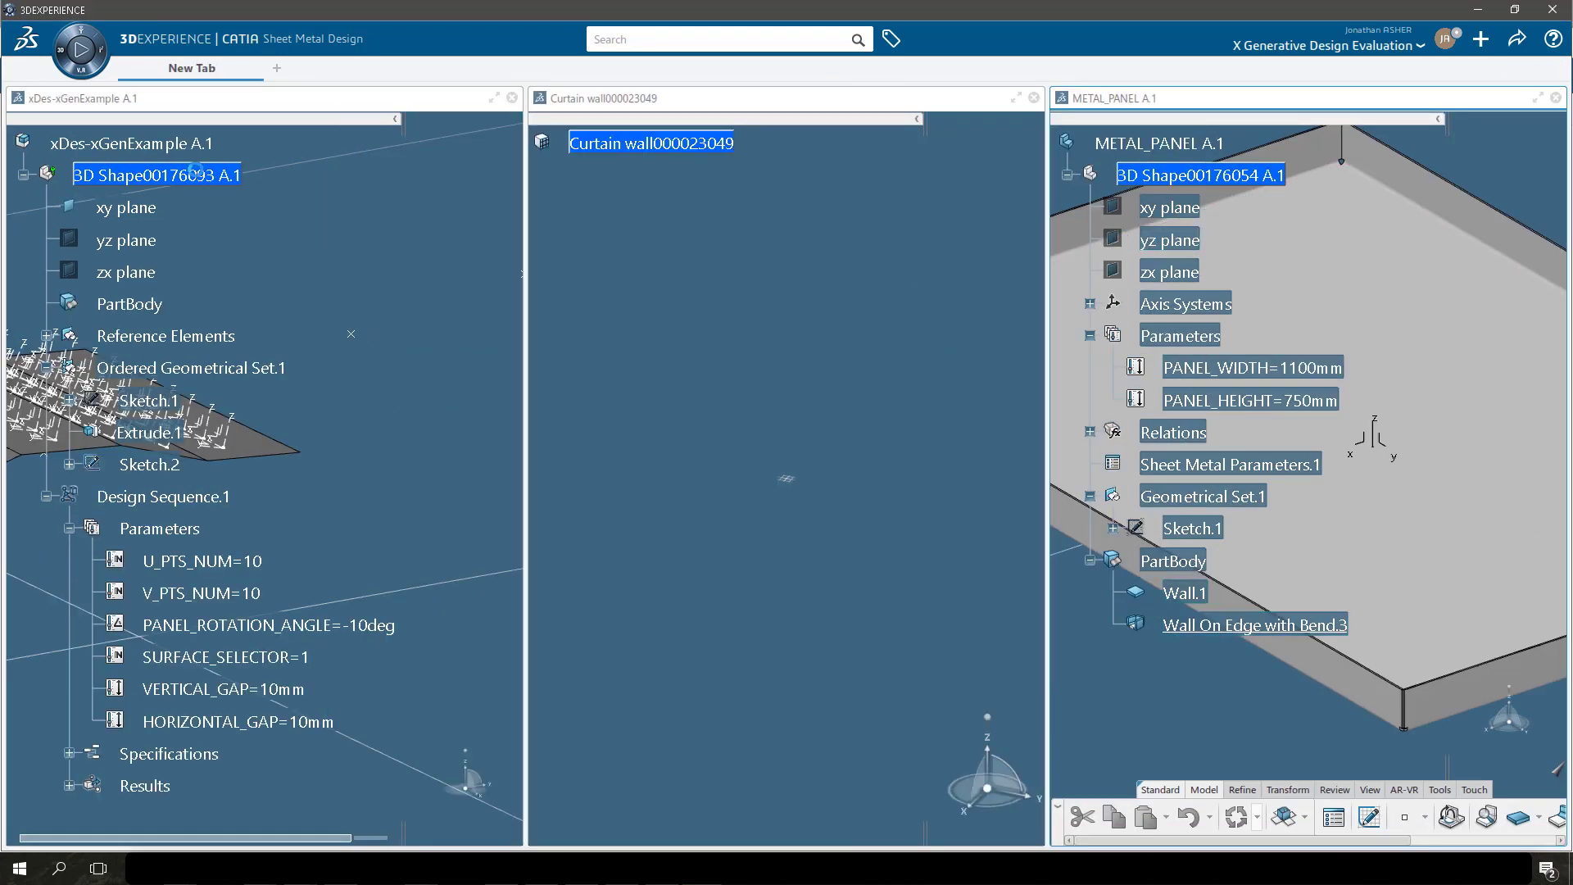
pyautogui.moveTo(625, 145); pyautogui.dragTo(647, 152)
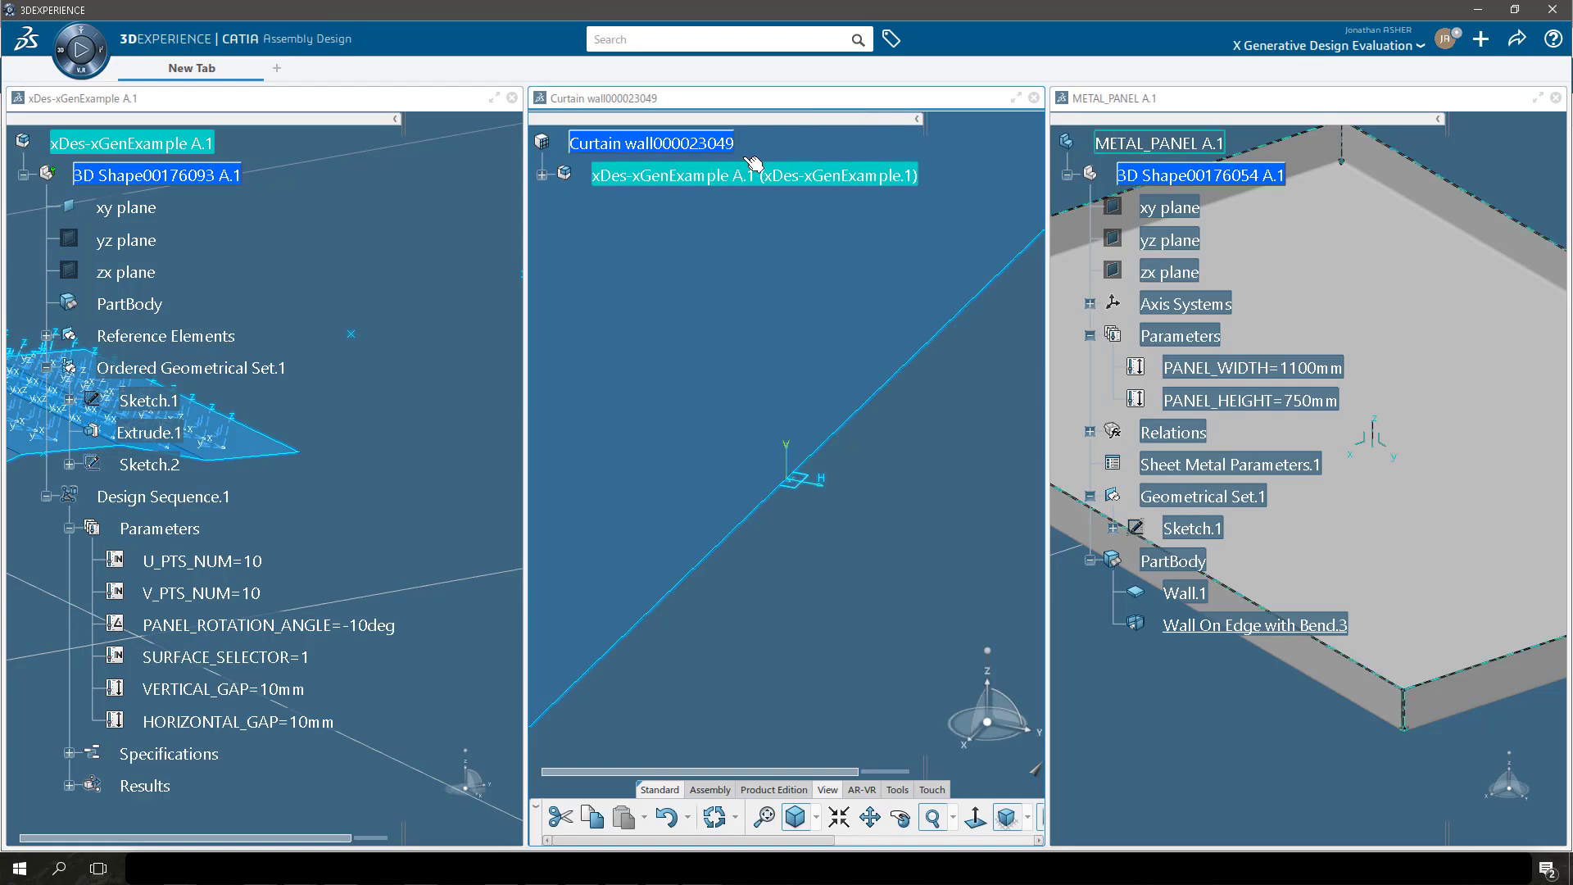
pyautogui.moveTo(673, 137); pyautogui.dragTo(830, 186)
pyautogui.click(1018, 98)
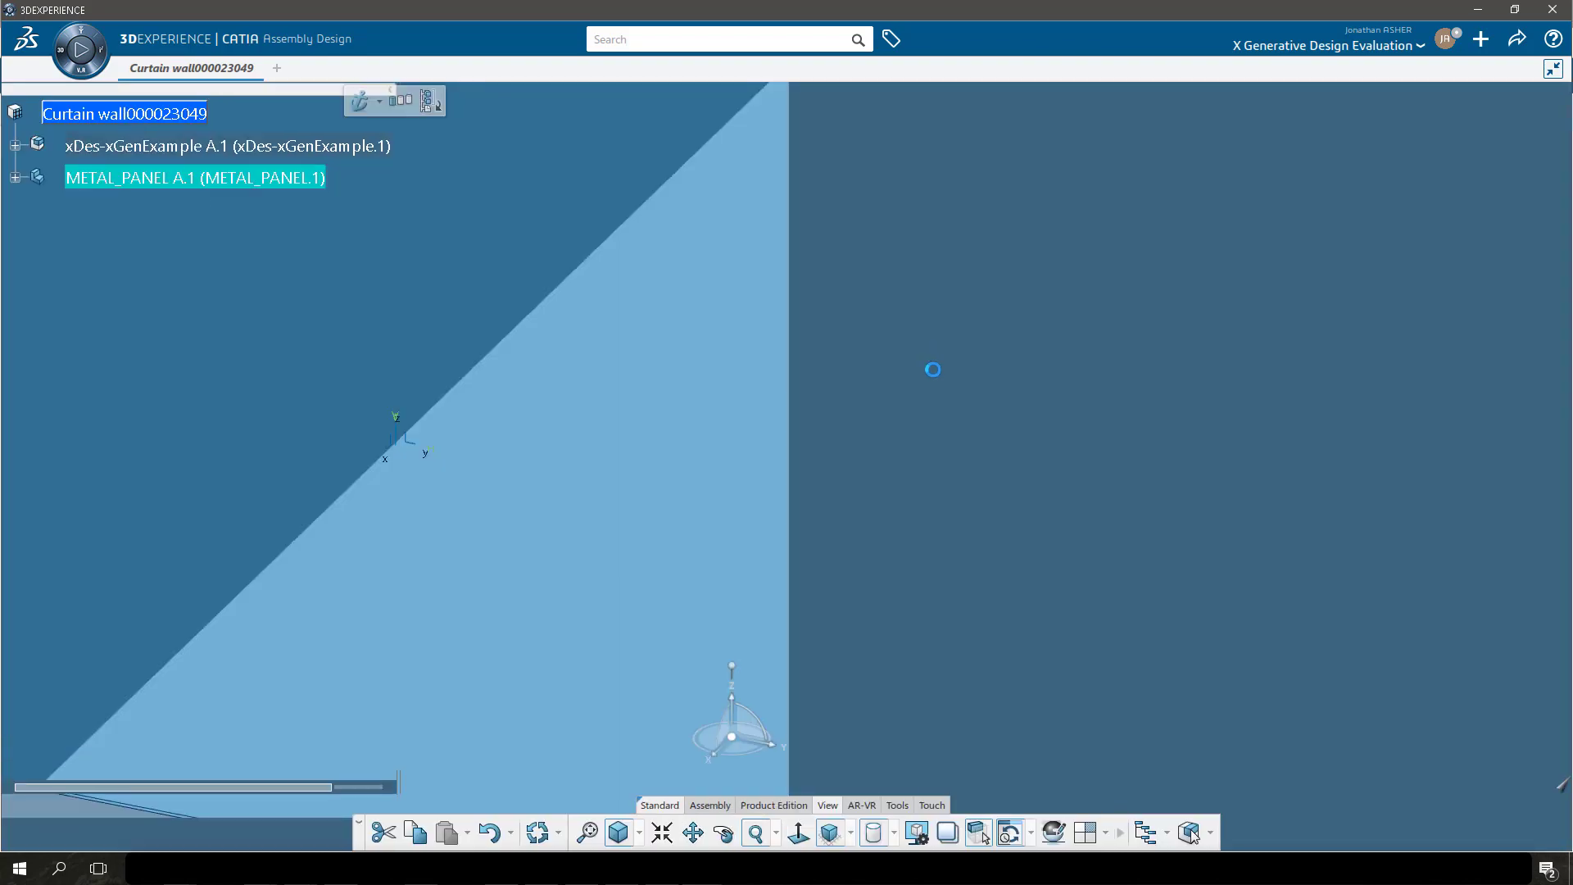
# Add a single-value length parameter named PANEL_HEIGHT to the xDes-xGenExample 3D shape, without appending it to the current Ordered Geometrical Set.
pyautogui.click(589, 844)
pyautogui.click(498, 553)
pyautogui.moveTo(499, 553); pyautogui.dragTo(1013, 558, button='middle')
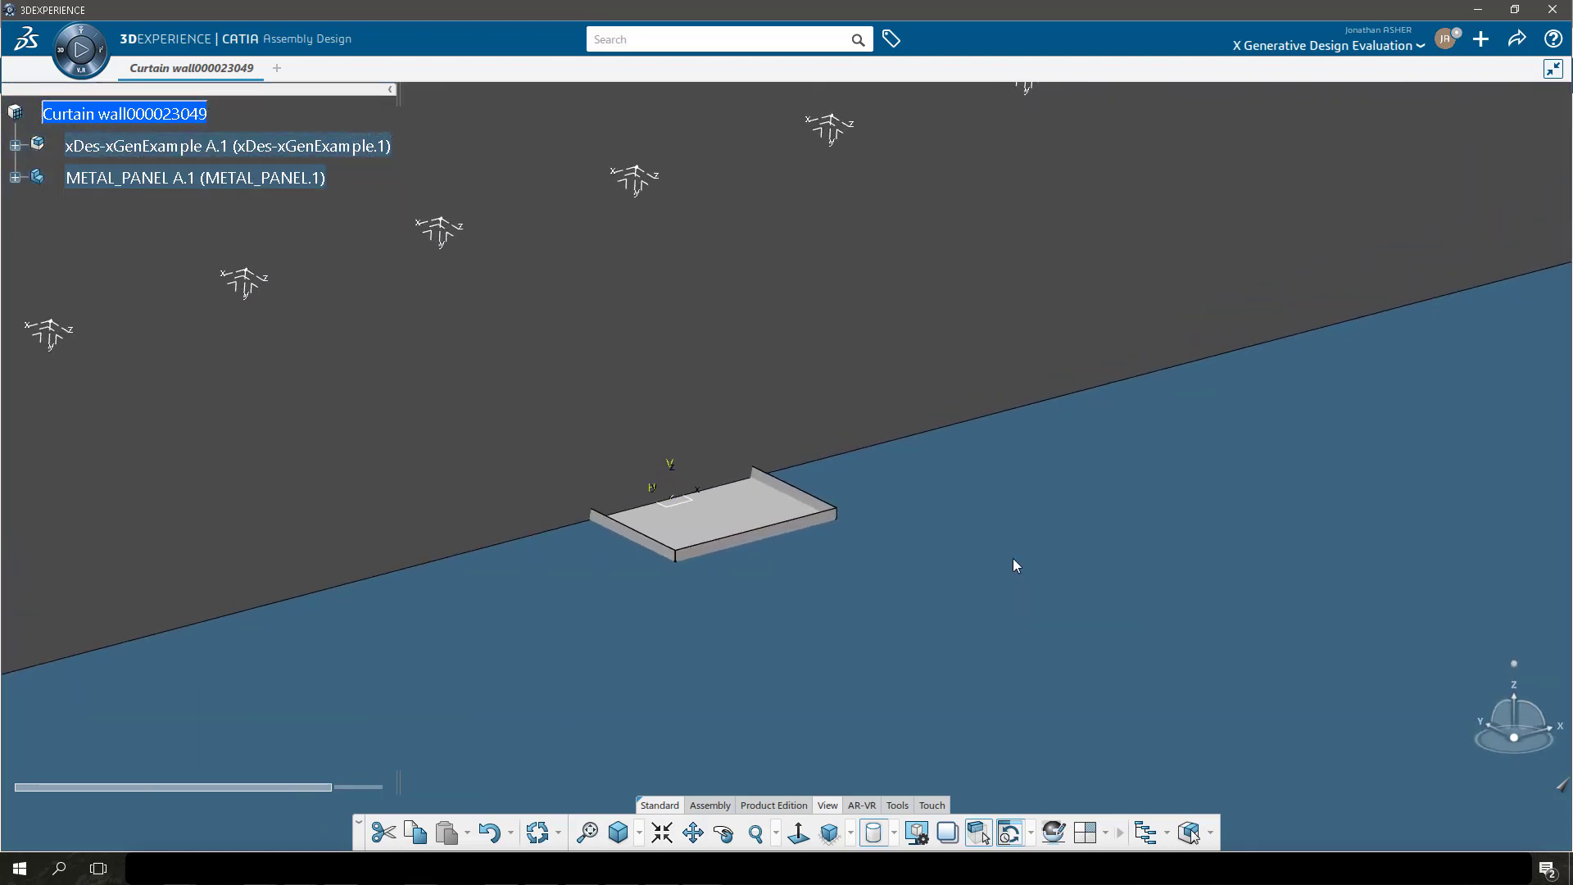
pyautogui.click(15, 145)
pyautogui.click(38, 177)
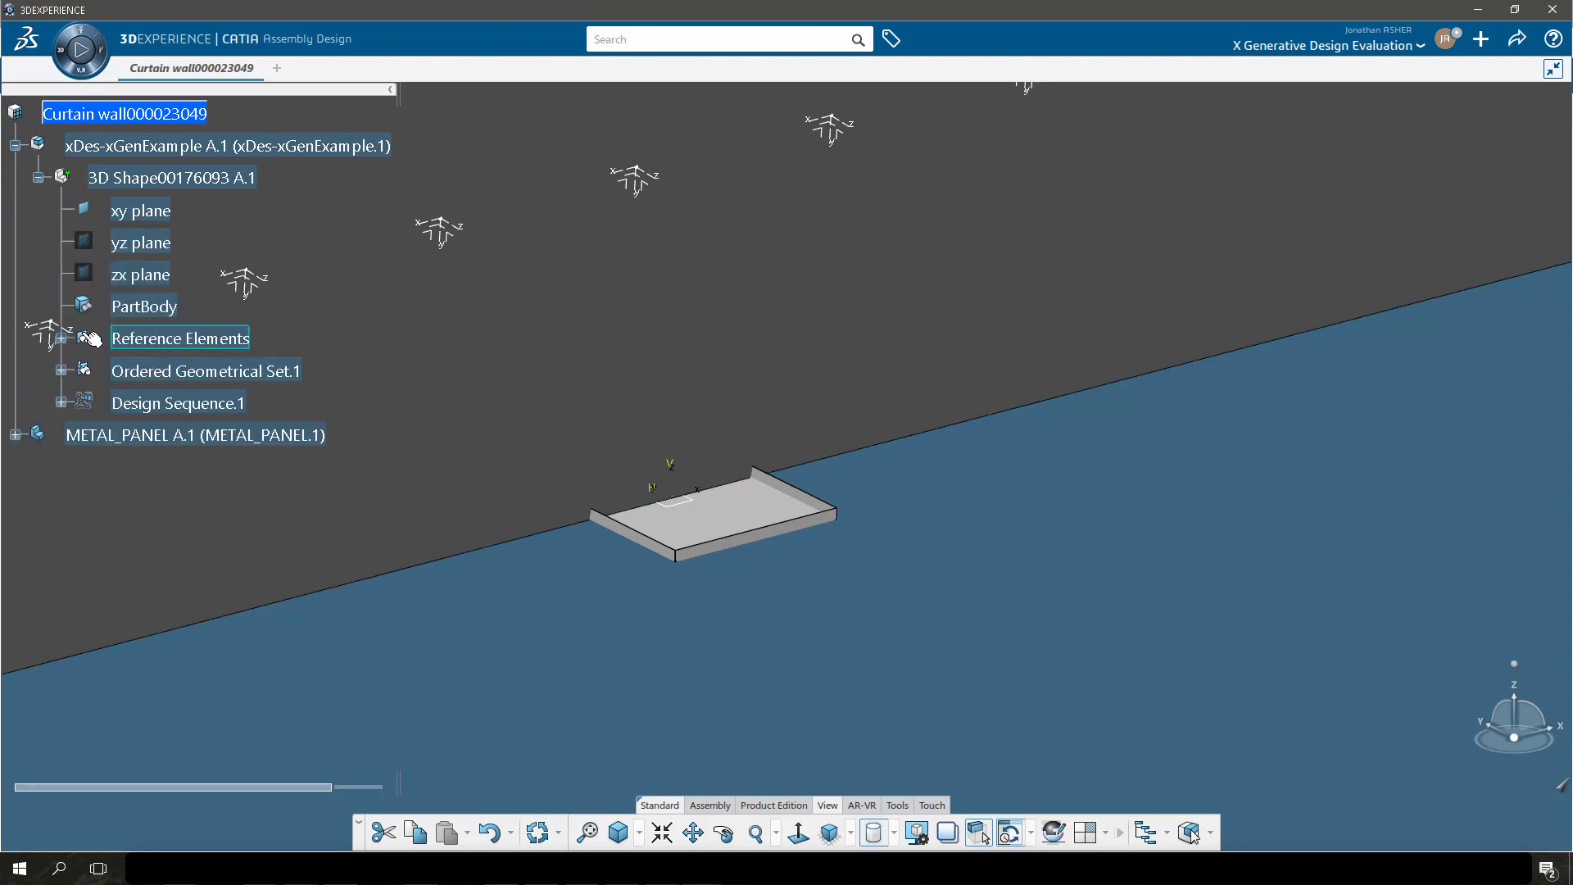
pyautogui.doubleClick(164, 178)
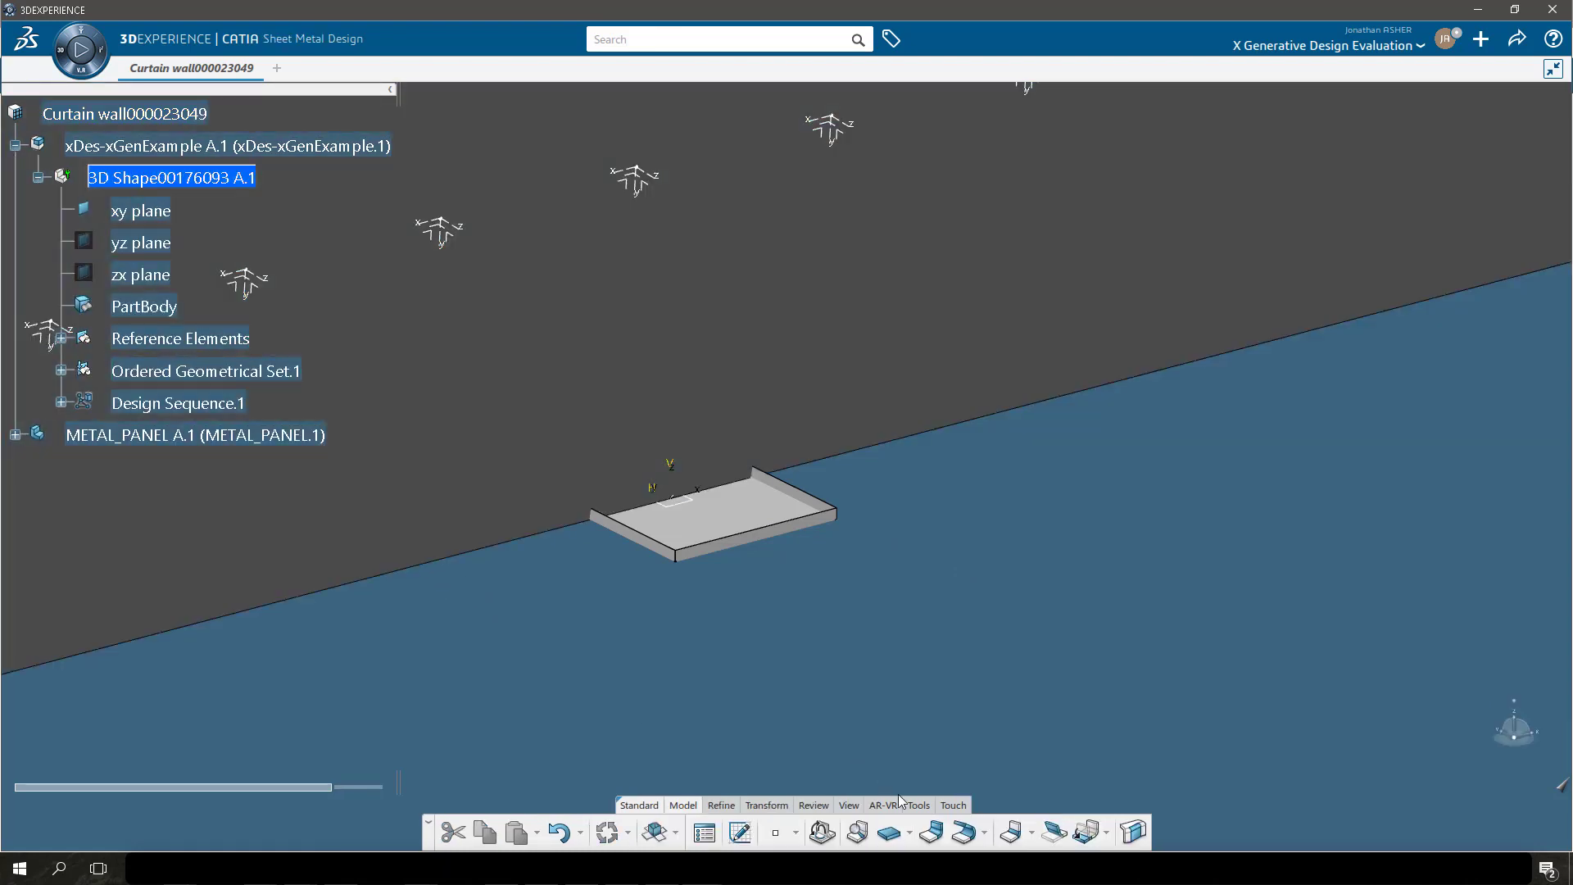
pyautogui.click(919, 805)
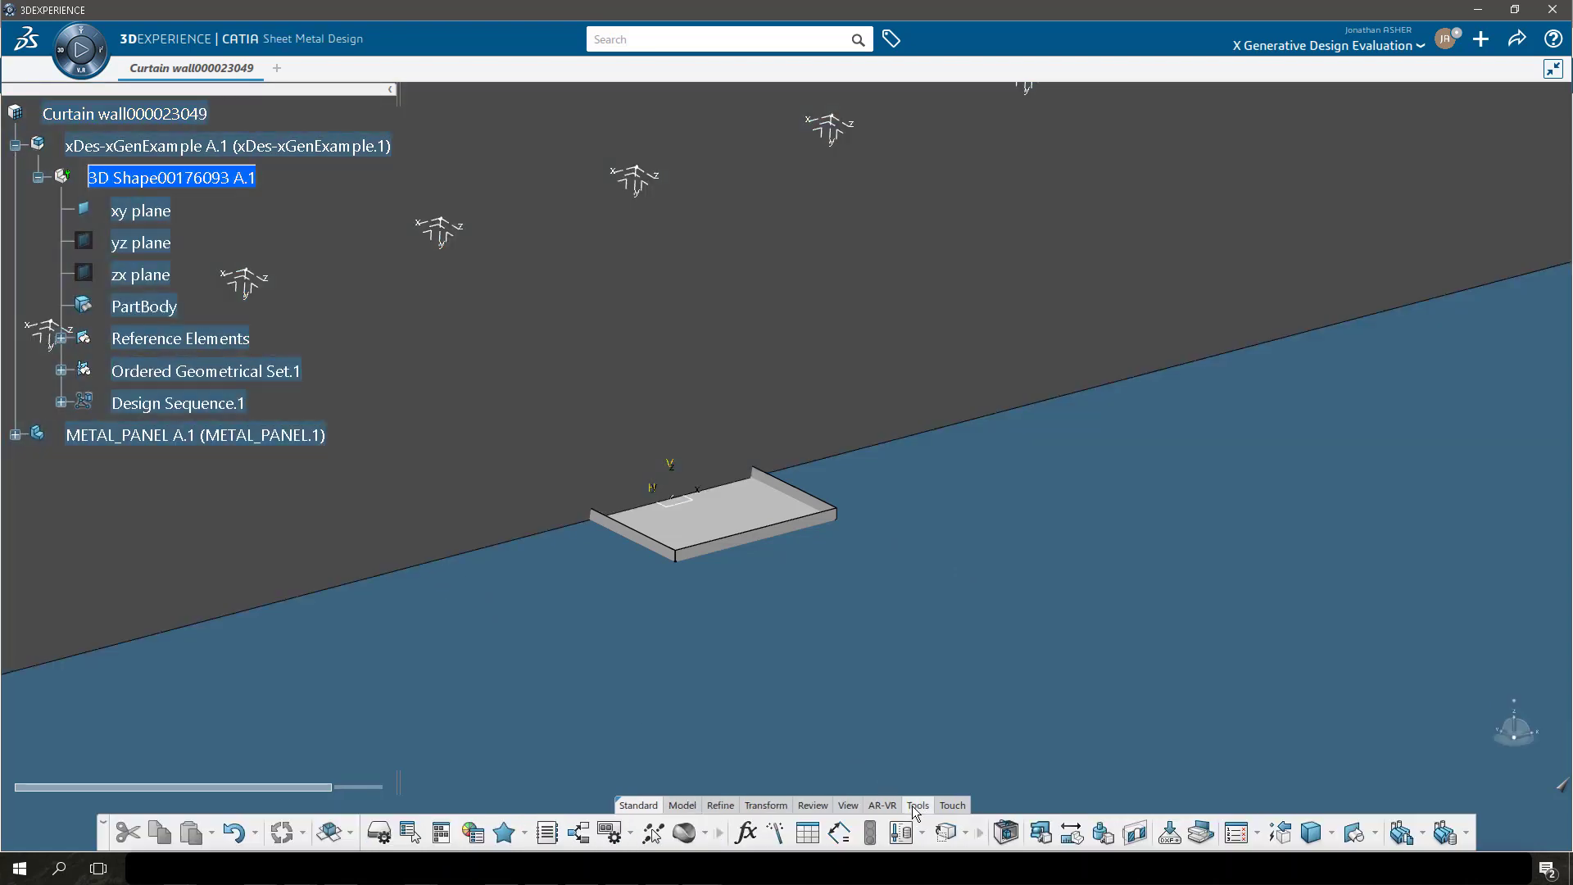
pyautogui.click(746, 834)
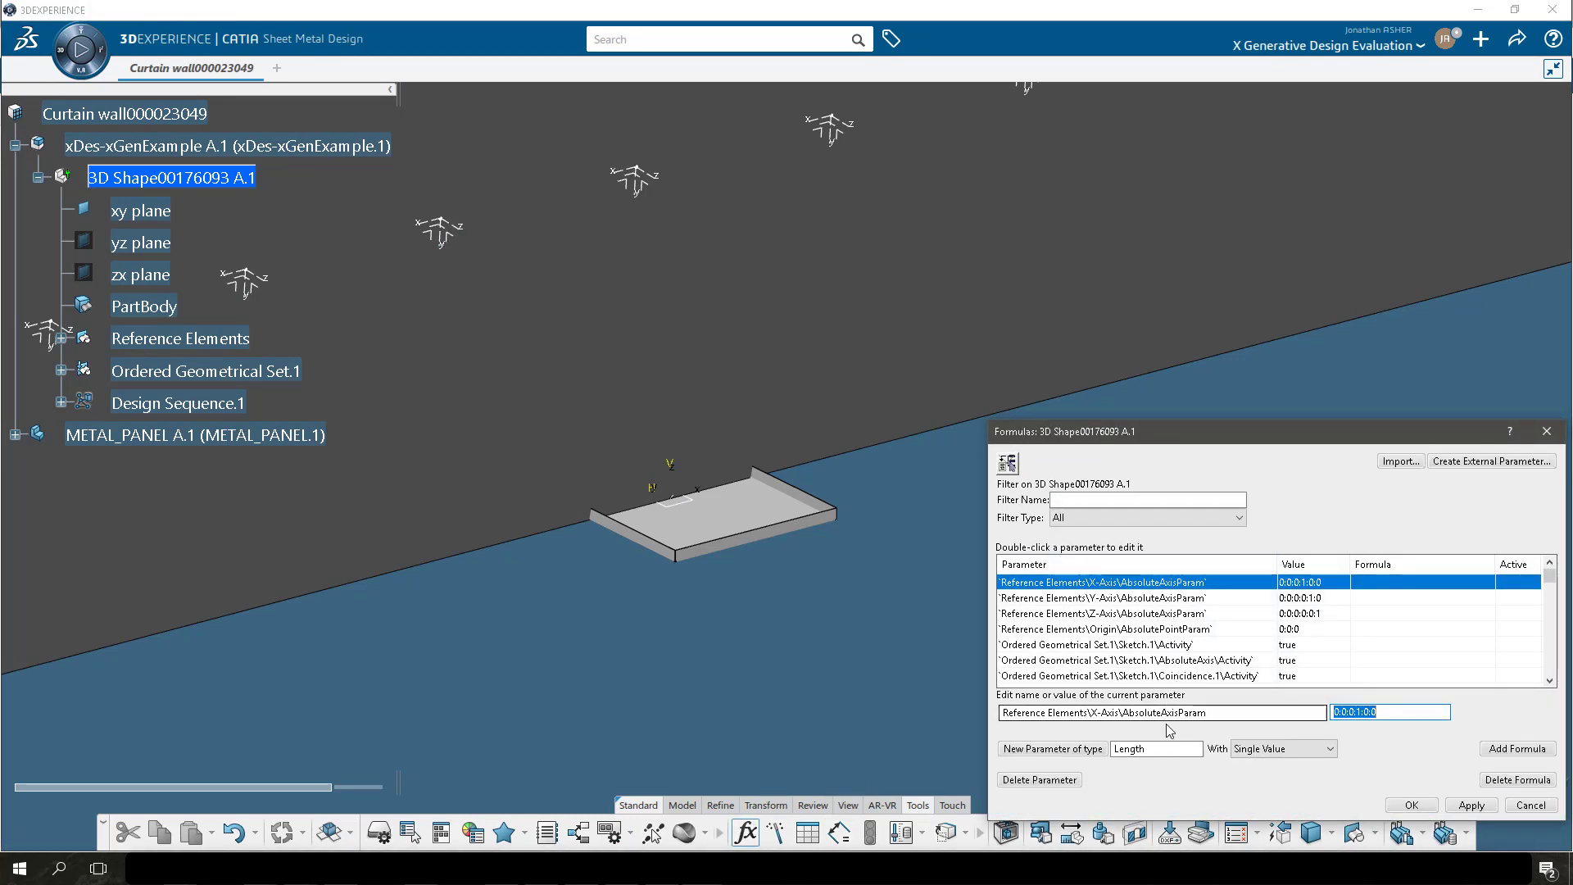
pyautogui.click(1072, 755)
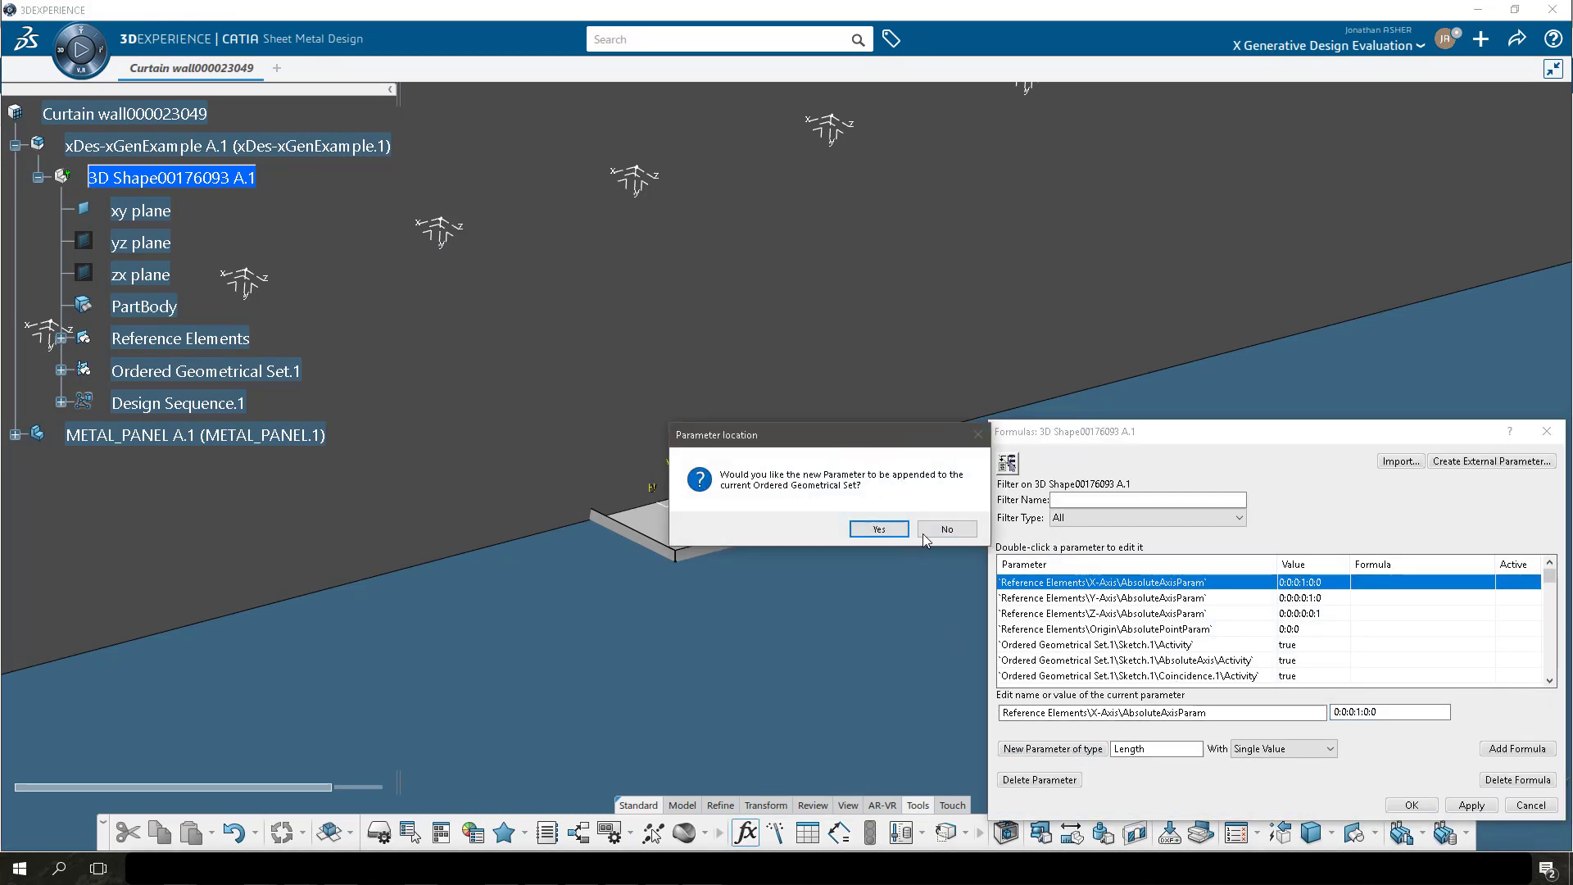
pyautogui.click(943, 533)
pyautogui.doubleClick(1033, 712)
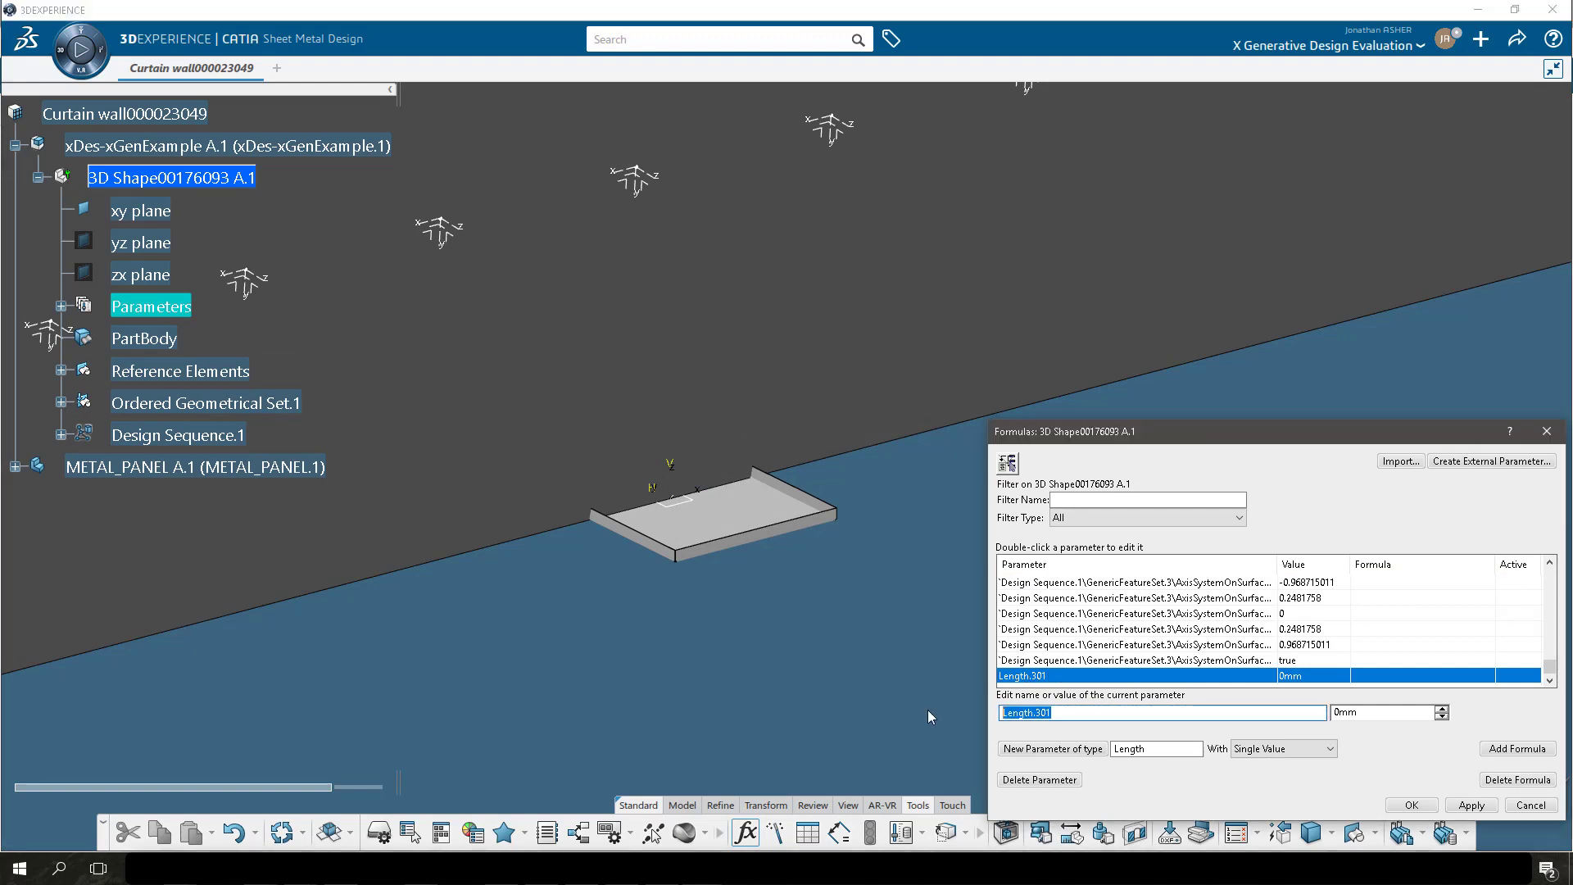
pyautogui.write('PANEL_HEIGHT')
# Add a second length parameter named PANEL_LENGTH outside the Ordered Geometrical Set and accept the parameter definitions.
pyautogui.click(1093, 749)
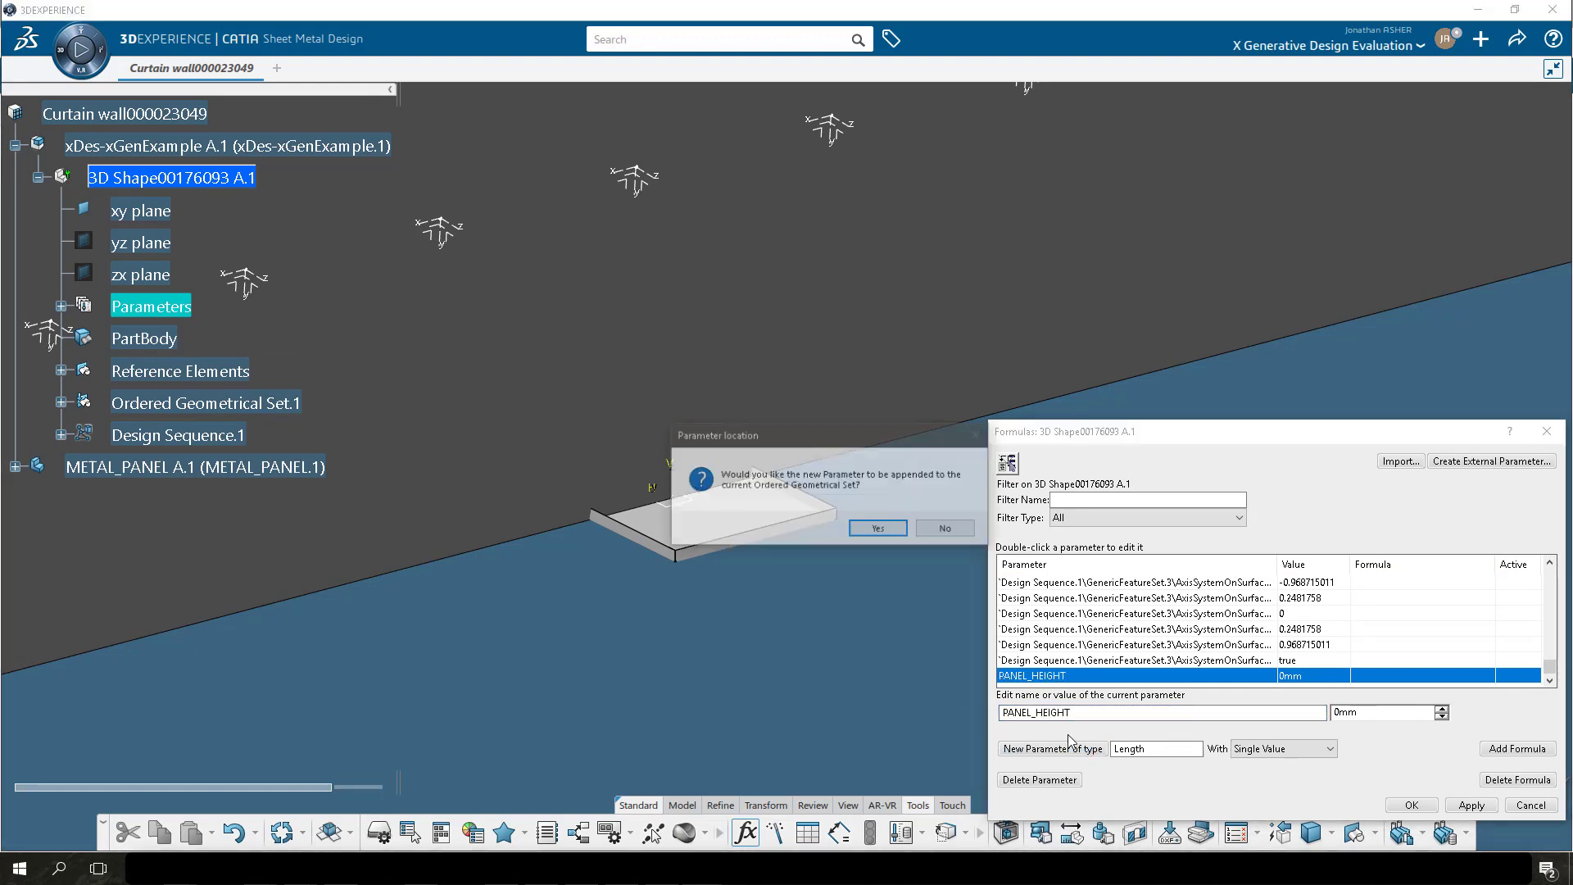
pyautogui.click(920, 531)
pyautogui.doubleClick(1033, 712)
pyautogui.write('PANEL_LENGTH')
pyautogui.press('Return')
pyautogui.click(1461, 804)
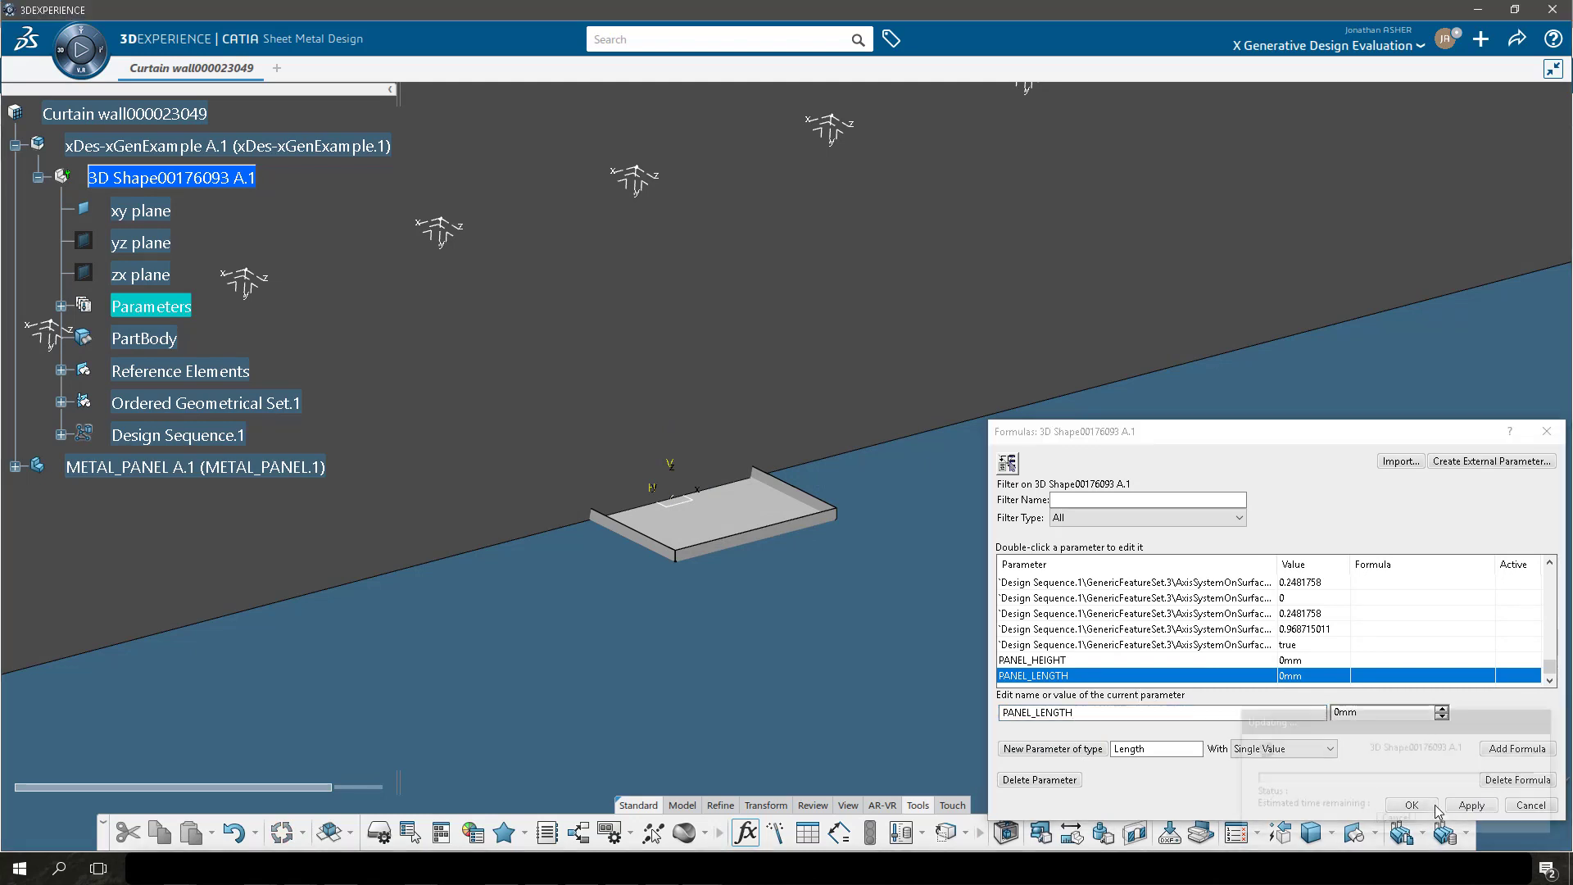
pyautogui.click(1413, 805)
# Drive the xDes-xGenExample PANEL_HEIGHT parameter with the formula length() of the published line Ln_pt_dir_1_1, kept outside the Ordered Geometrical Set.
pyautogui.click(61, 306)
pyautogui.doubleClick(189, 337)
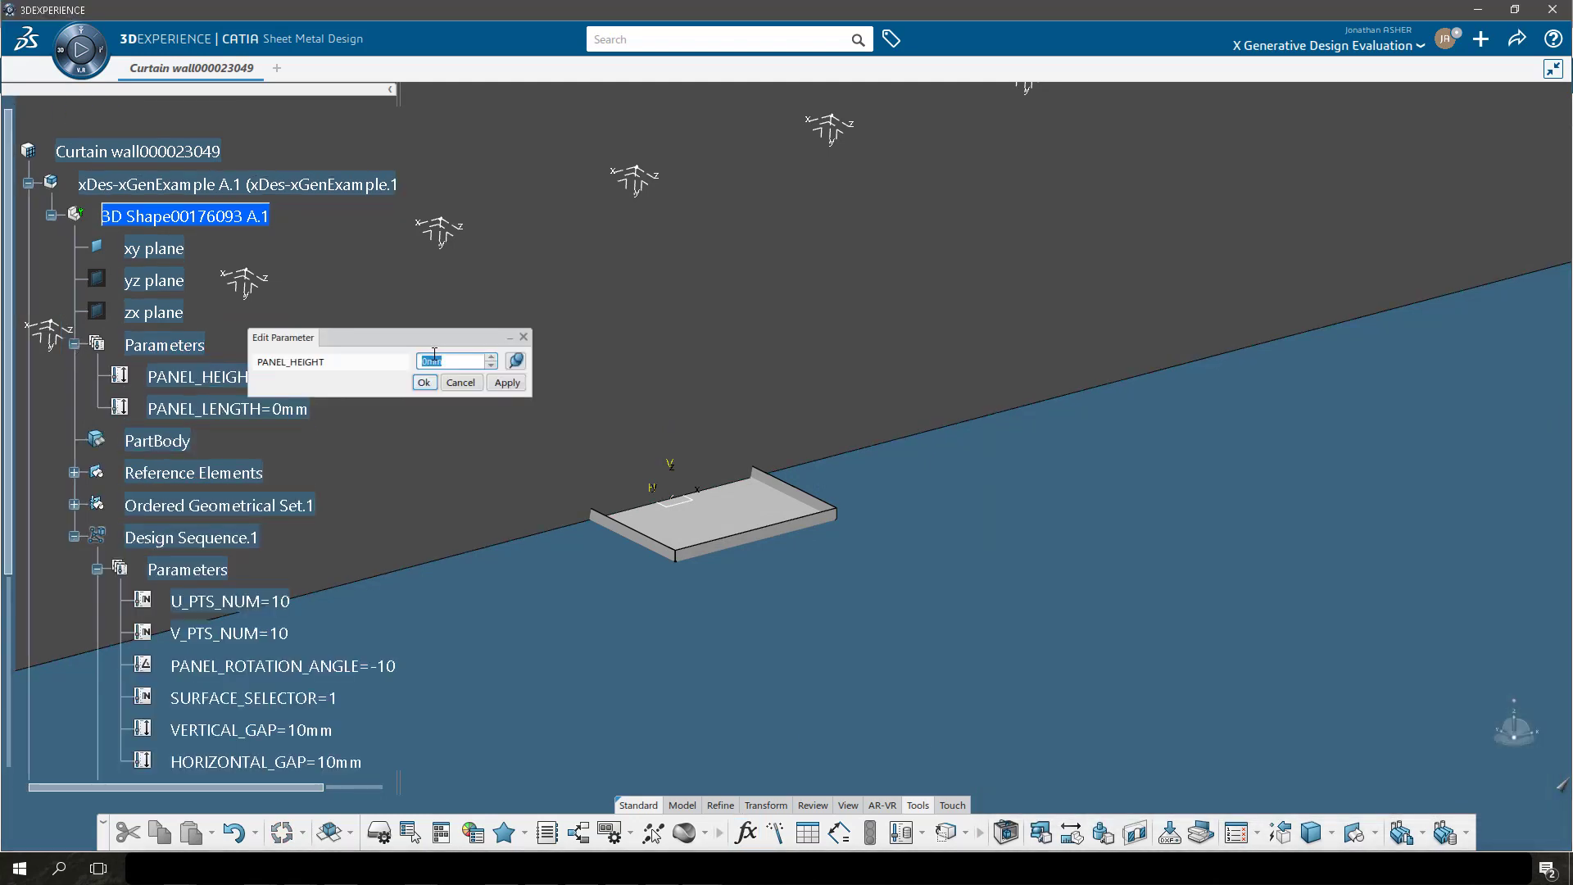
pyautogui.rightClick(437, 361)
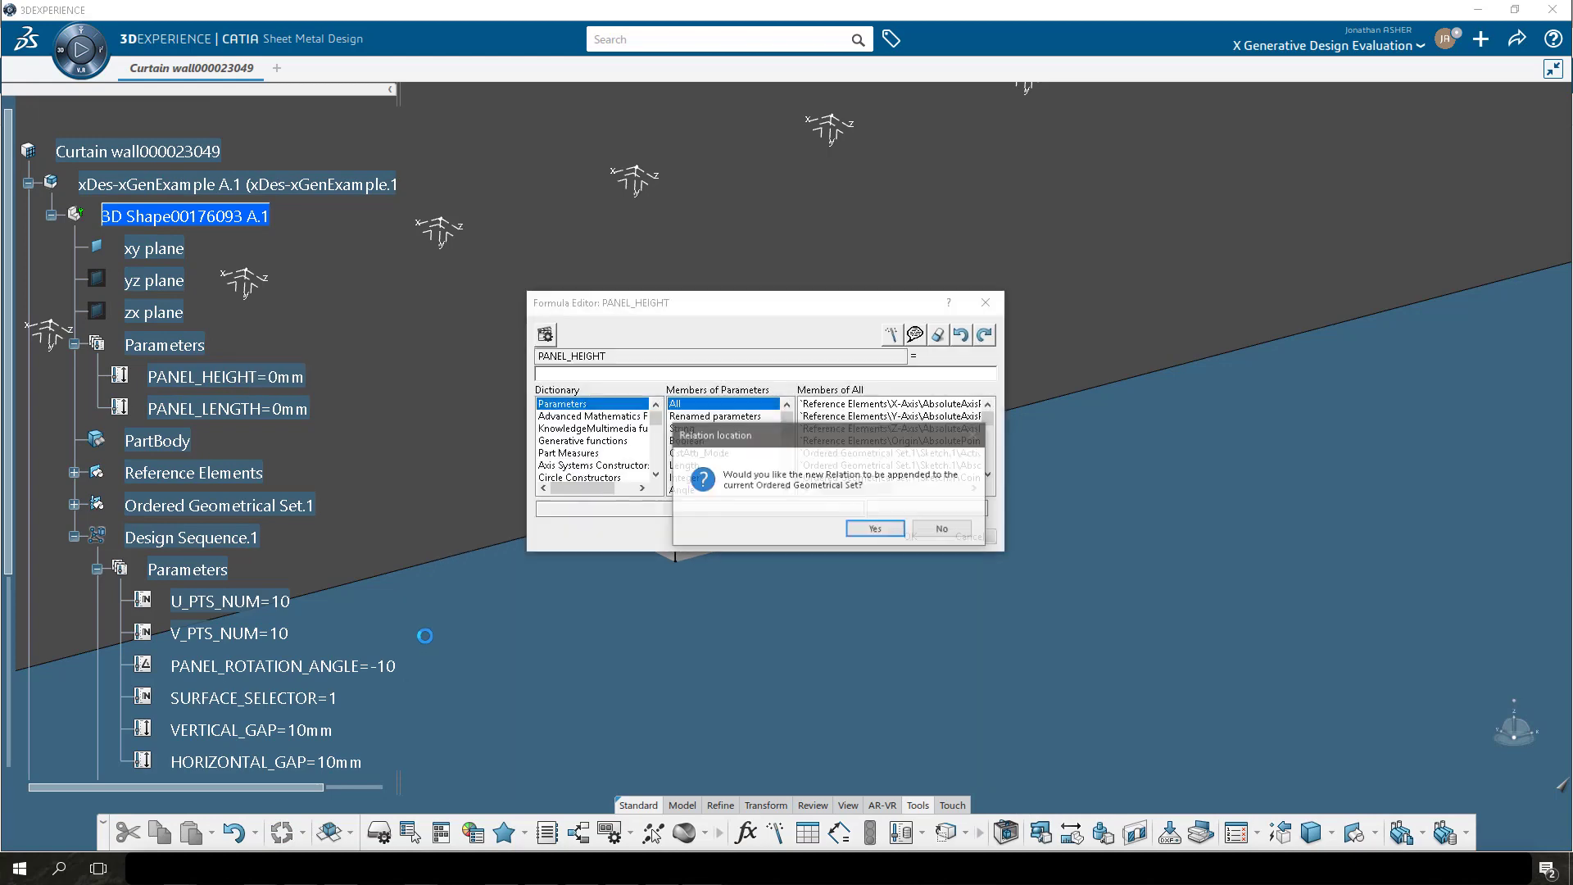
pyautogui.click(940, 531)
pyautogui.scroll(-7, 332, 660)
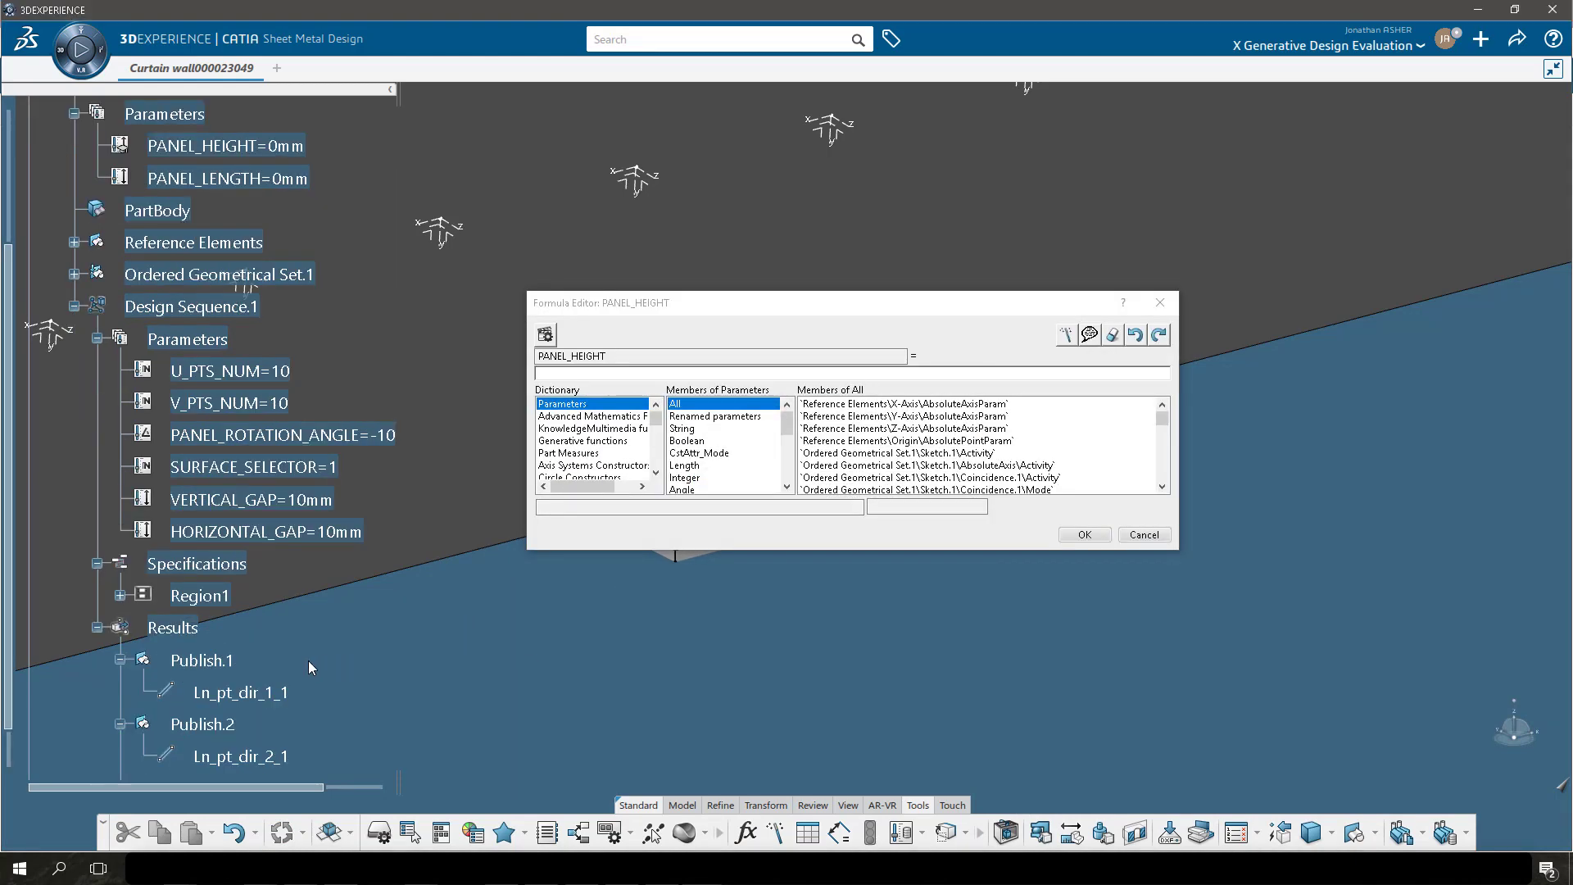
pyautogui.scroll(3, 328, 574)
pyautogui.write('length(')
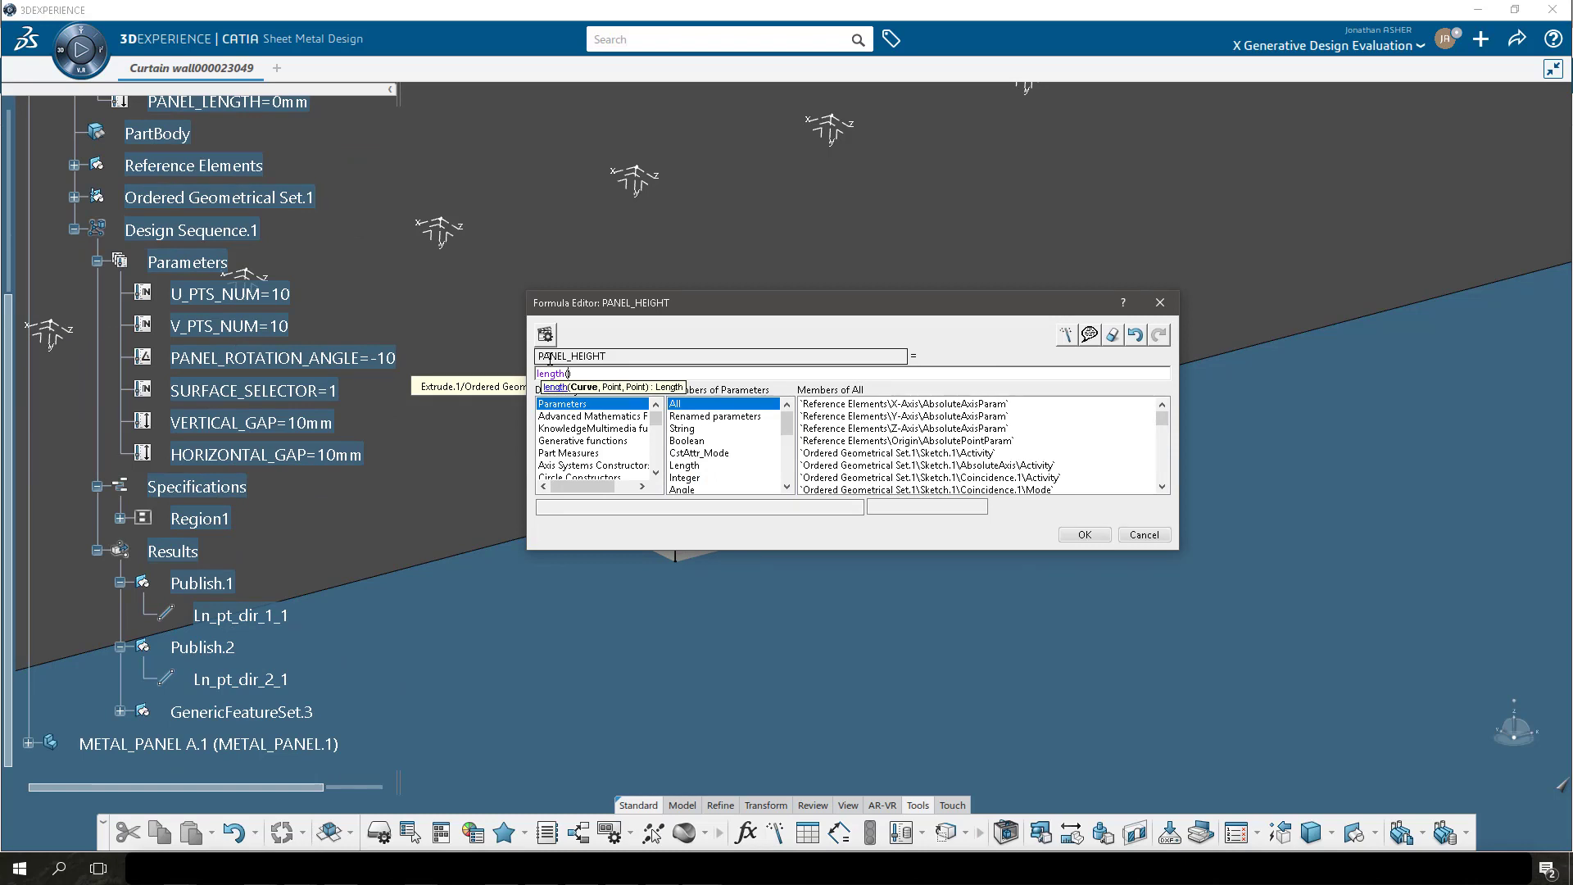
pyautogui.click(251, 617)
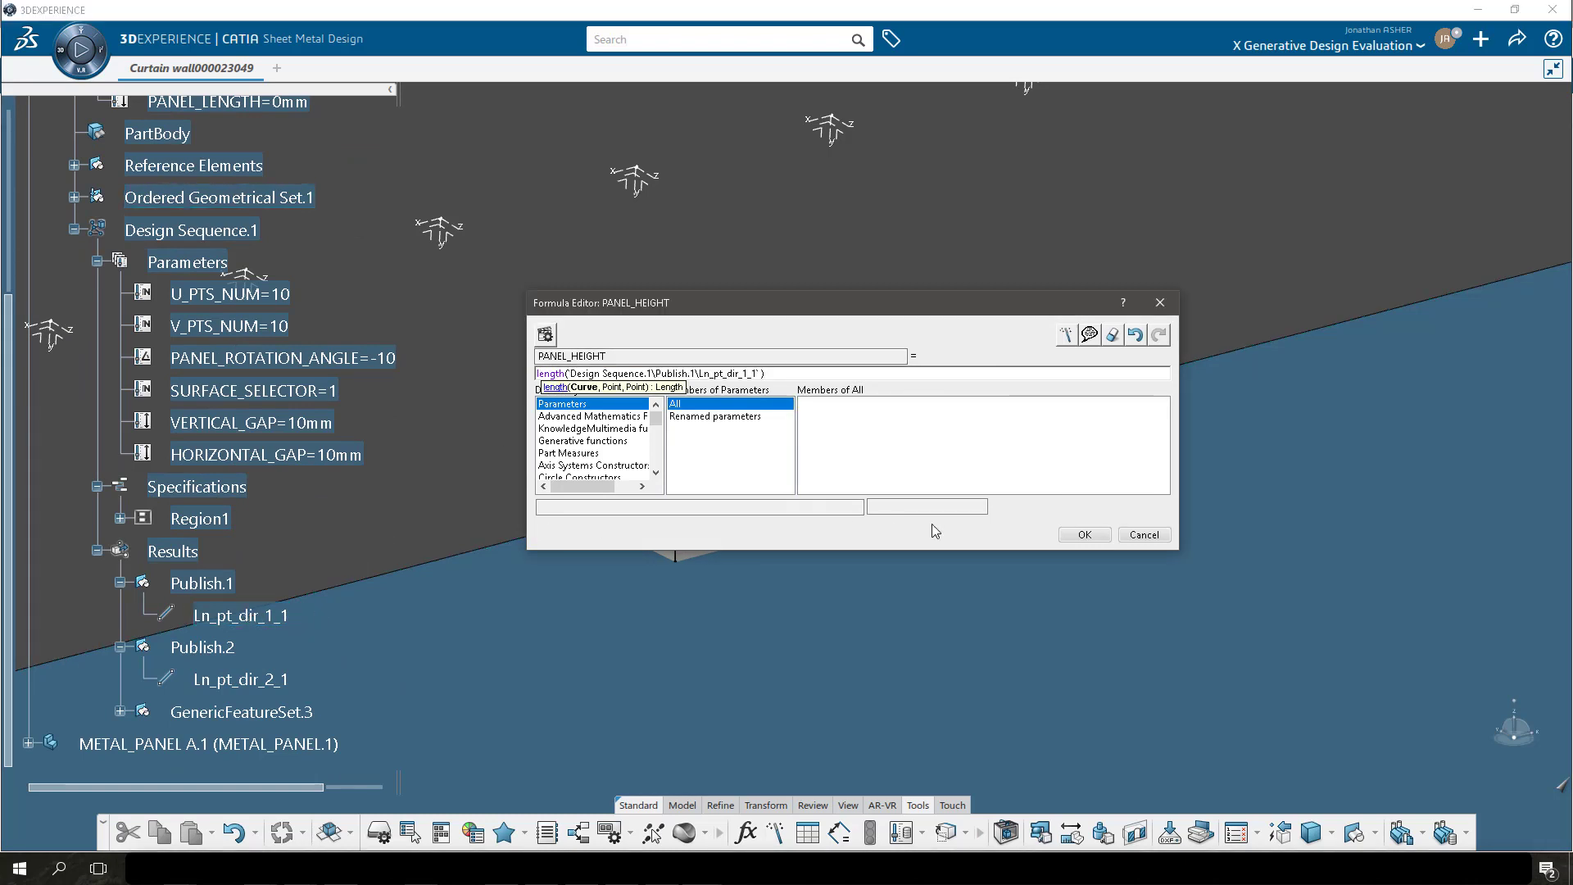
pyautogui.click(1084, 535)
pyautogui.click(889, 546)
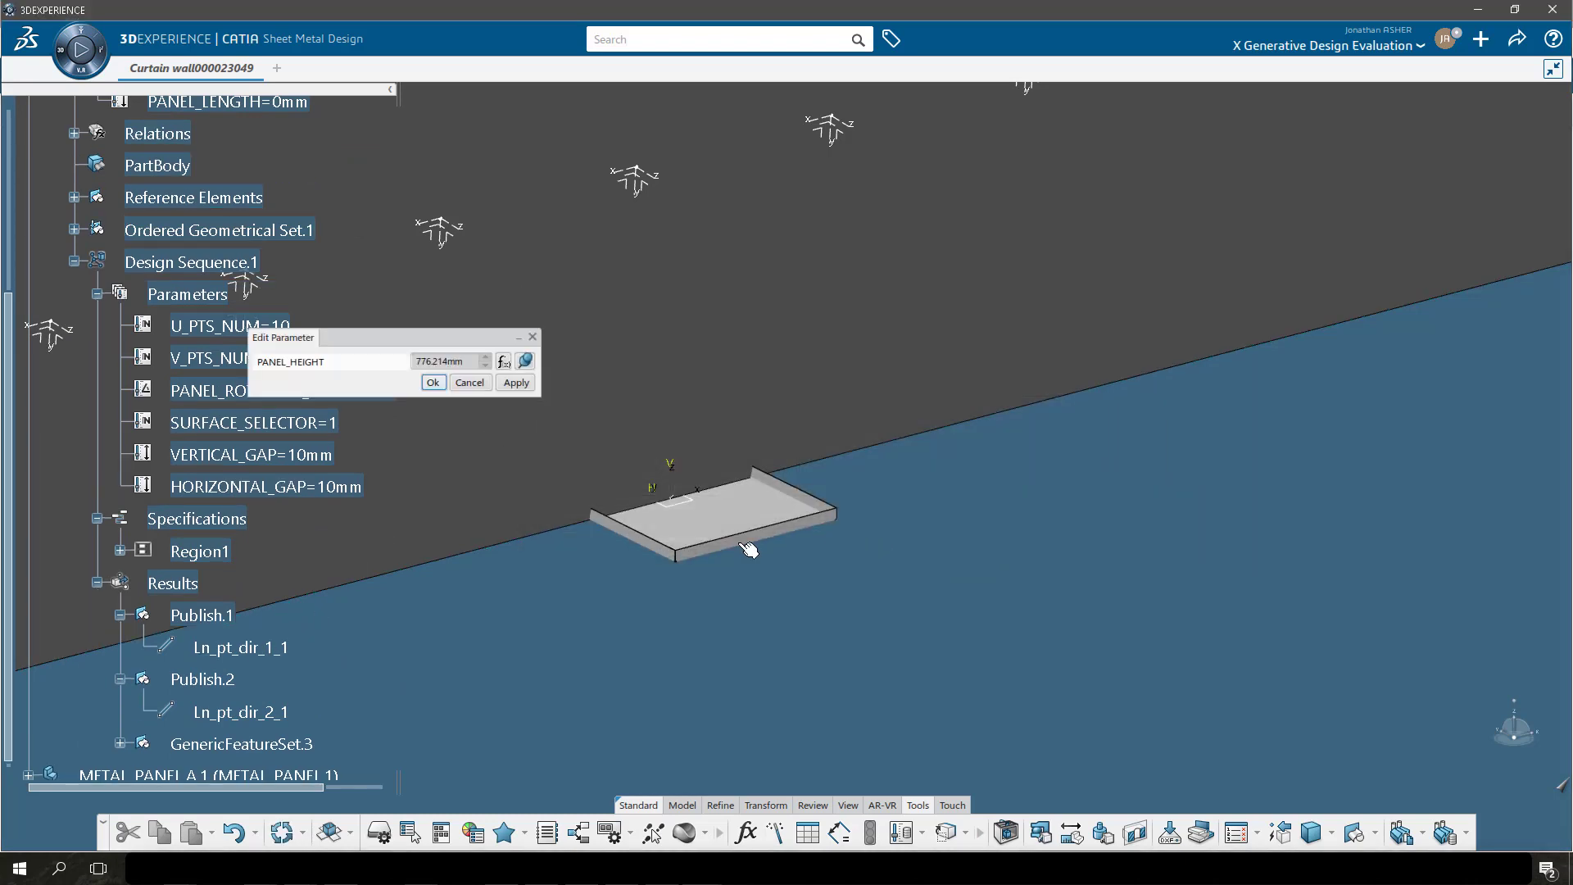
pyautogui.click(439, 387)
# Drive the xDes-xGenExample PANEL_LENGTH parameter with the formula length() of the published line Ln_pt_dir_2_1.
pyautogui.scroll(1, 351, 380)
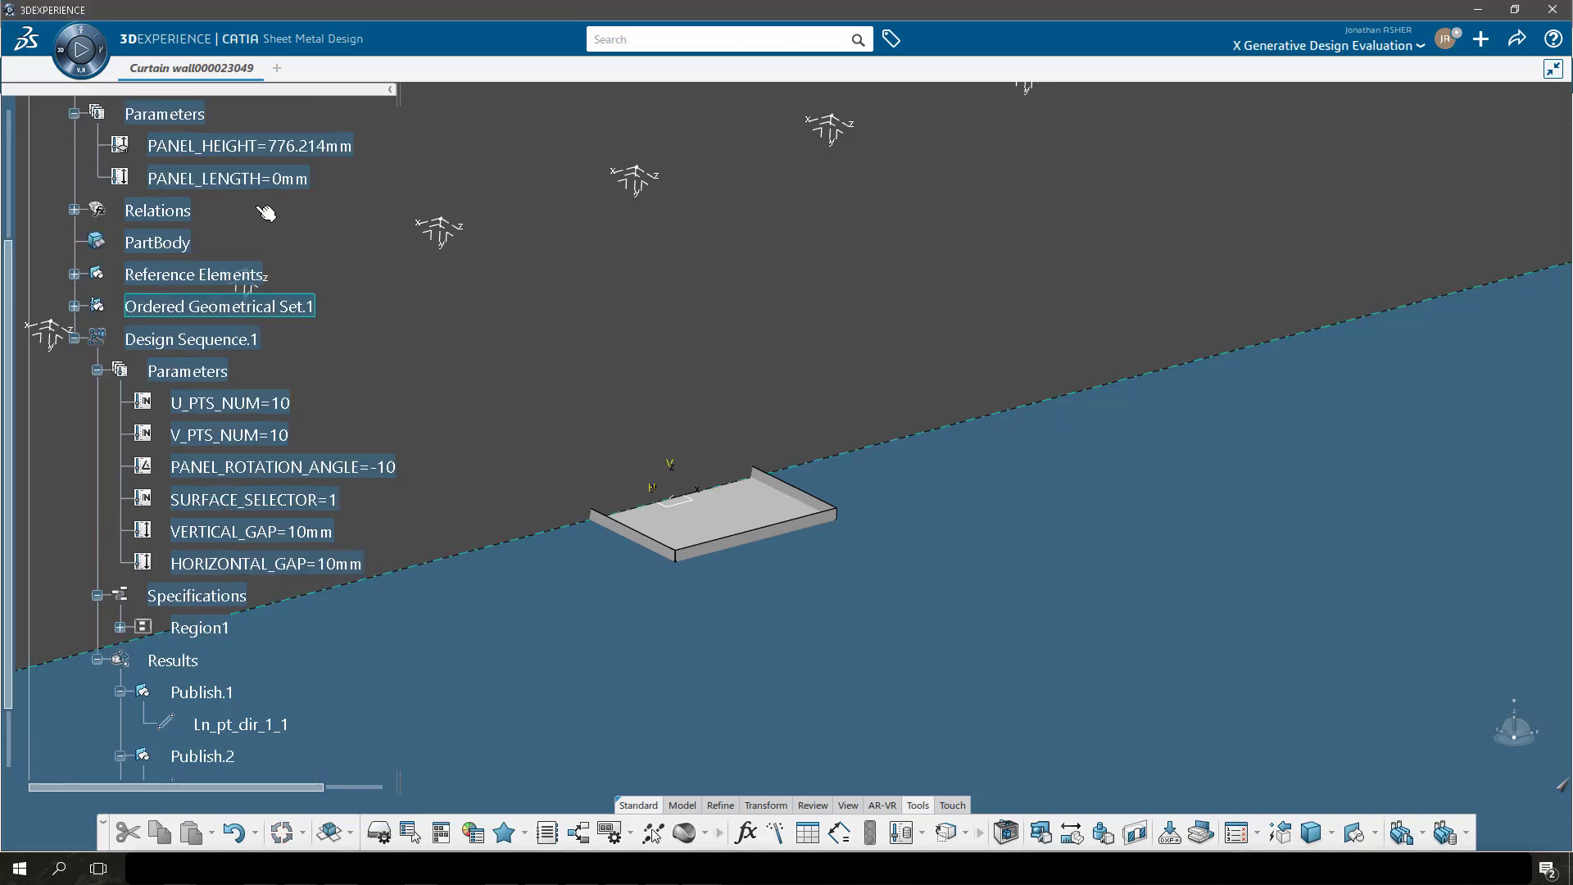
pyautogui.doubleClick(276, 188)
pyautogui.rightClick(443, 359)
pyautogui.click(479, 375)
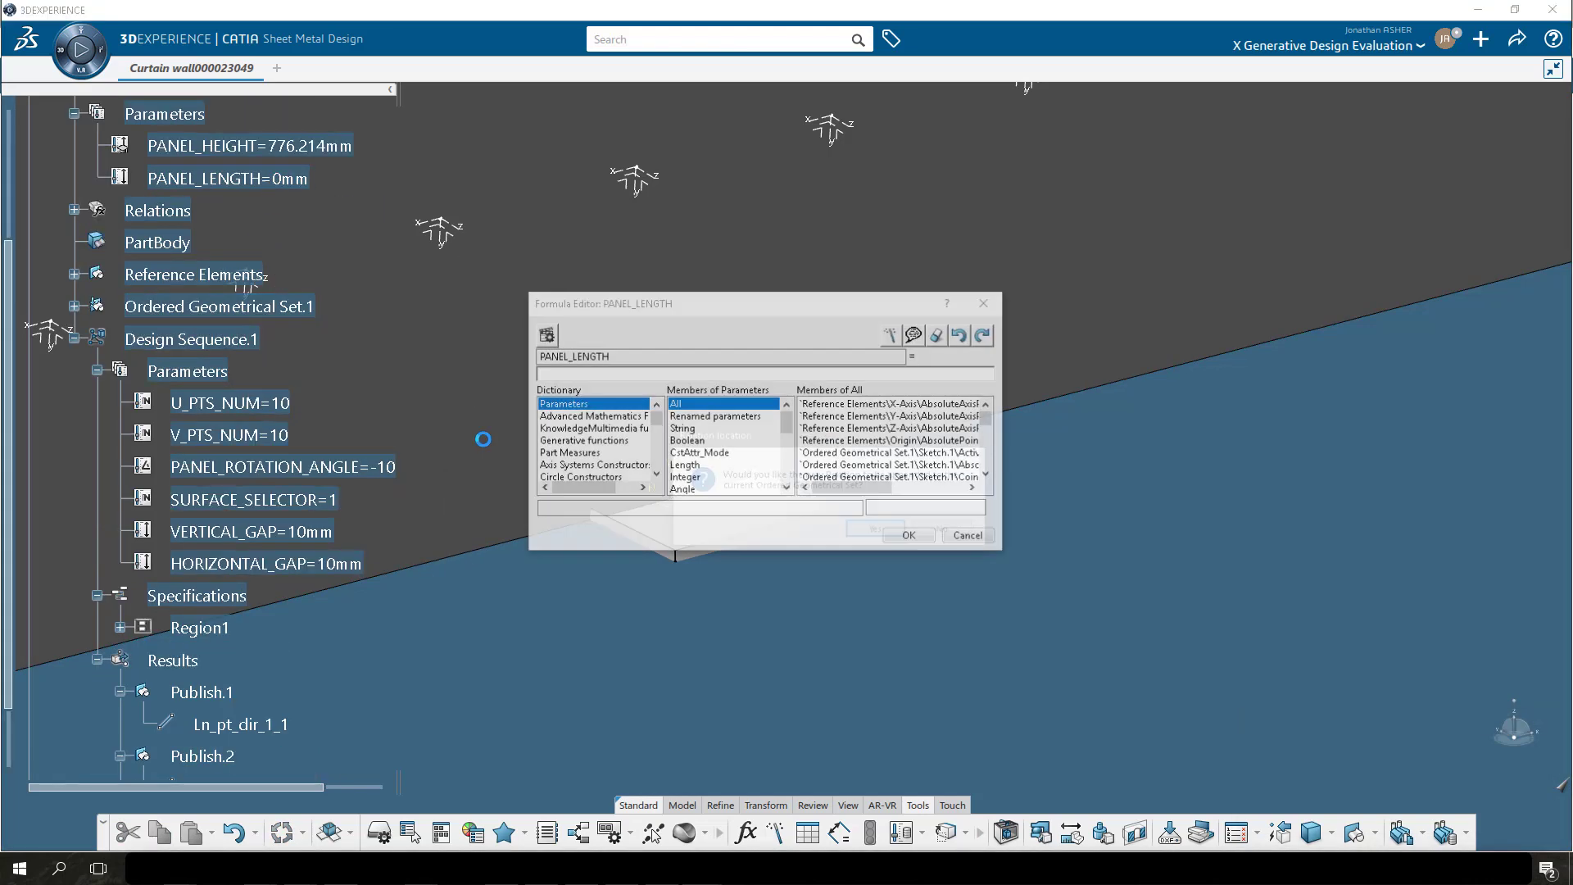
pyautogui.write('()')
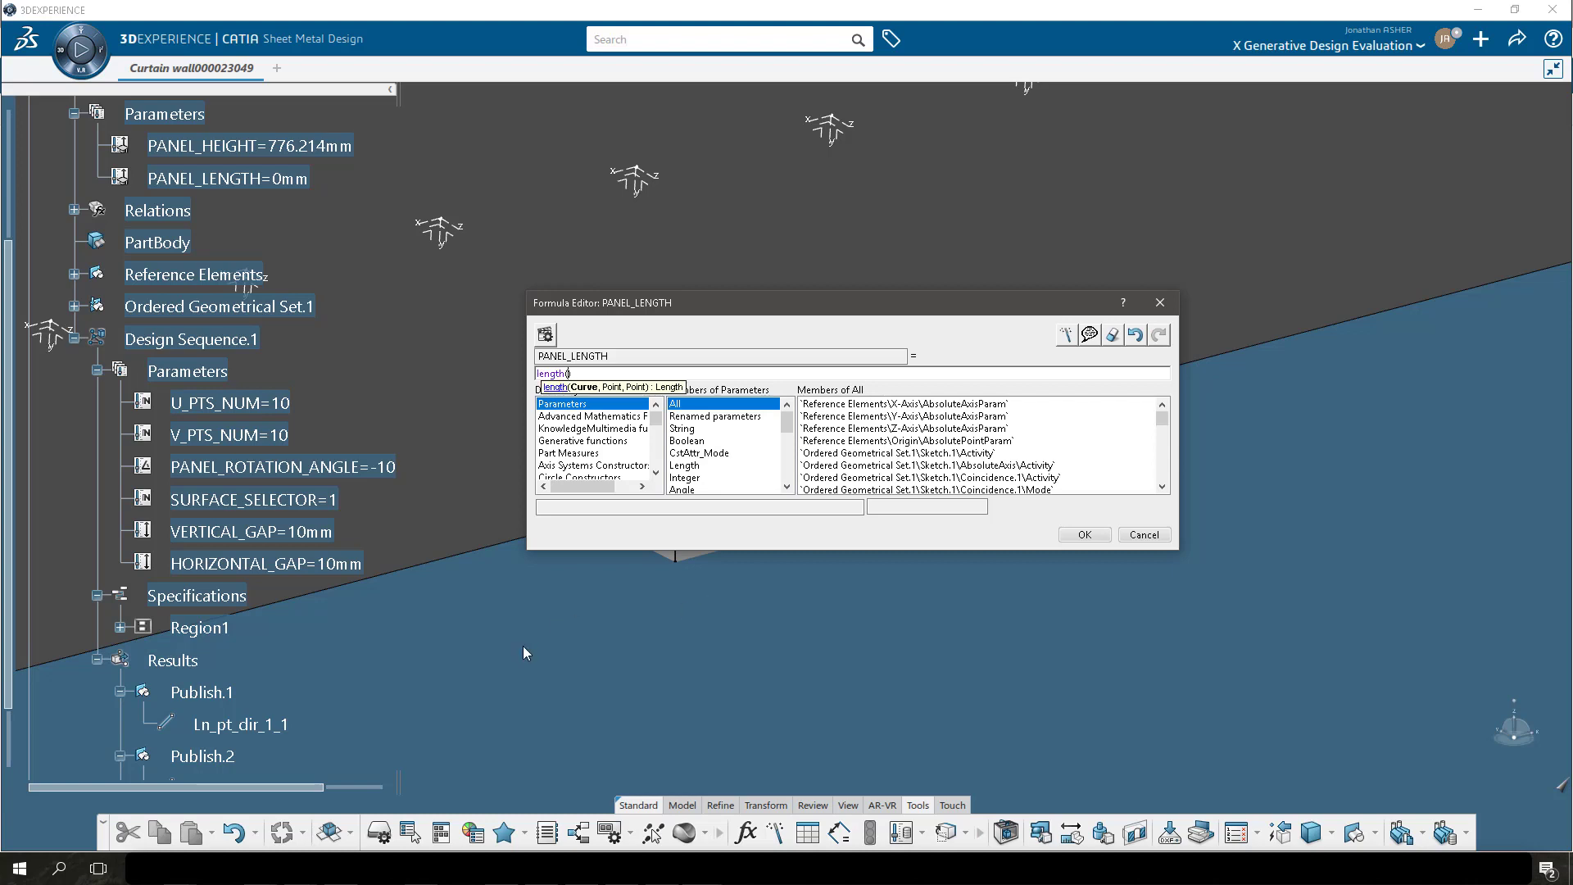
pyautogui.scroll(-1, 233, 682)
pyautogui.click(240, 711)
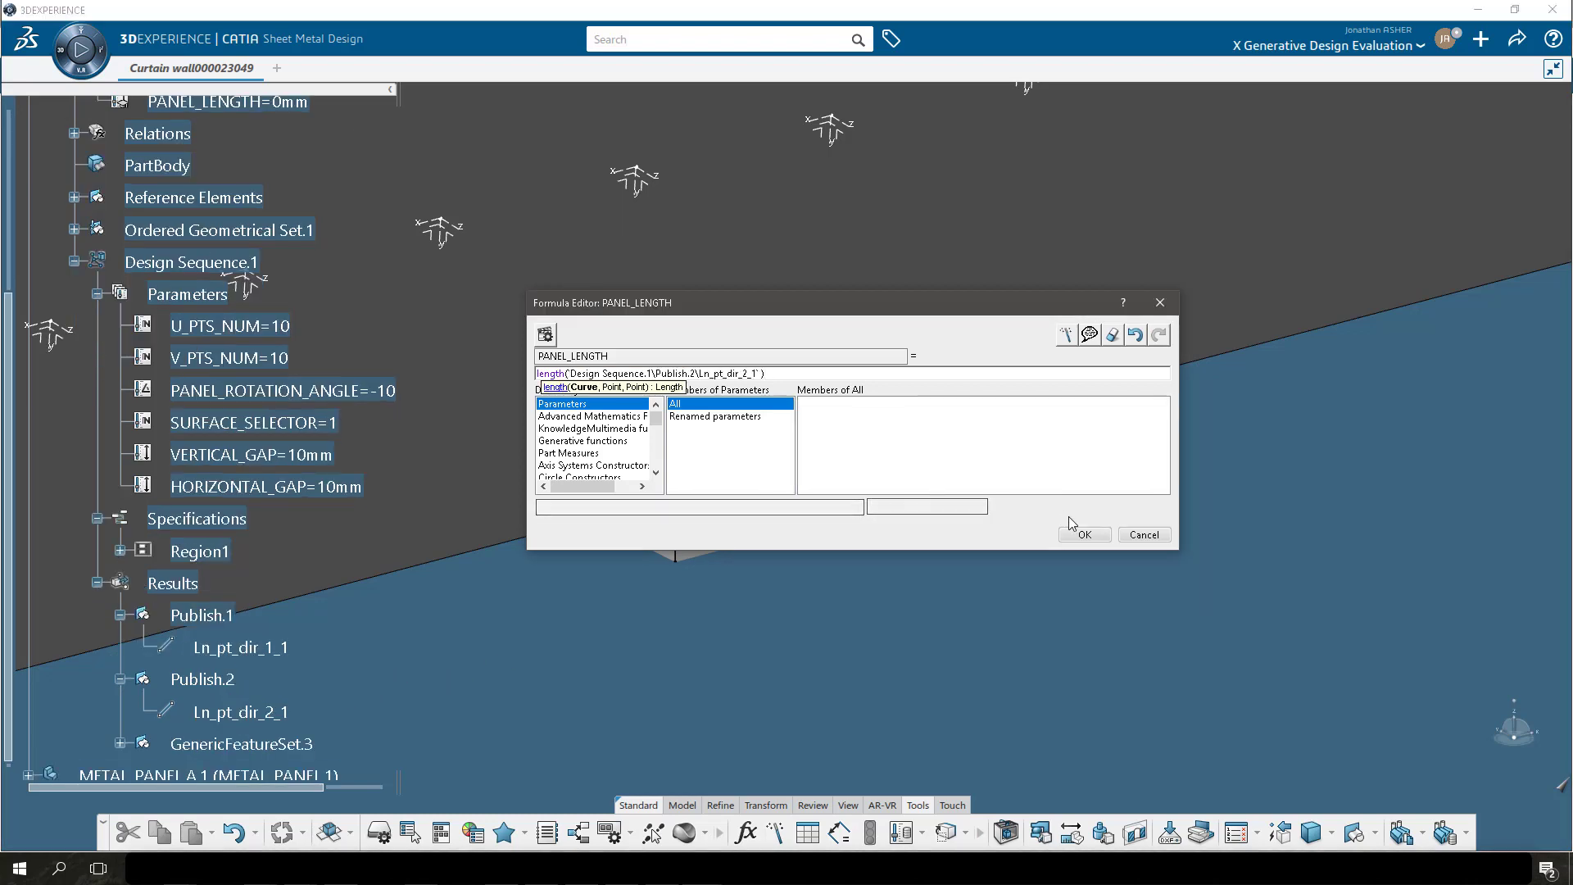
pyautogui.click(1085, 535)
pyautogui.click(885, 545)
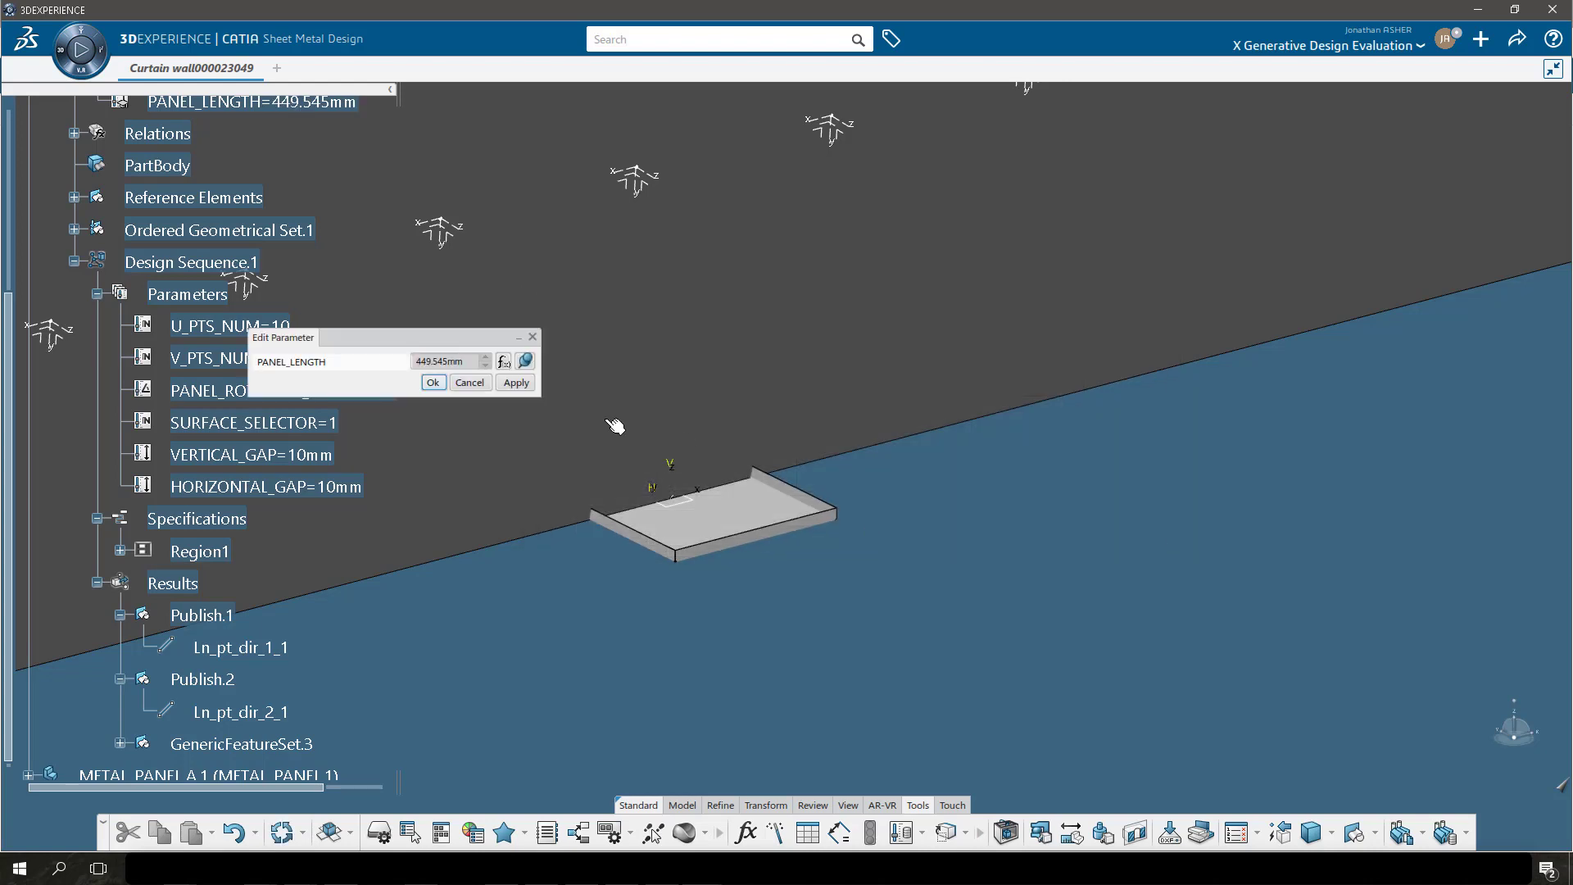
pyautogui.click(435, 383)
# Link METAL_PANEL's PANEL_WIDTH by formula to the xDes-xGenExample PANEL_HEIGHT parameter multiplied by 2.
pyautogui.scroll(2, 106, 380)
pyautogui.click(73, 417)
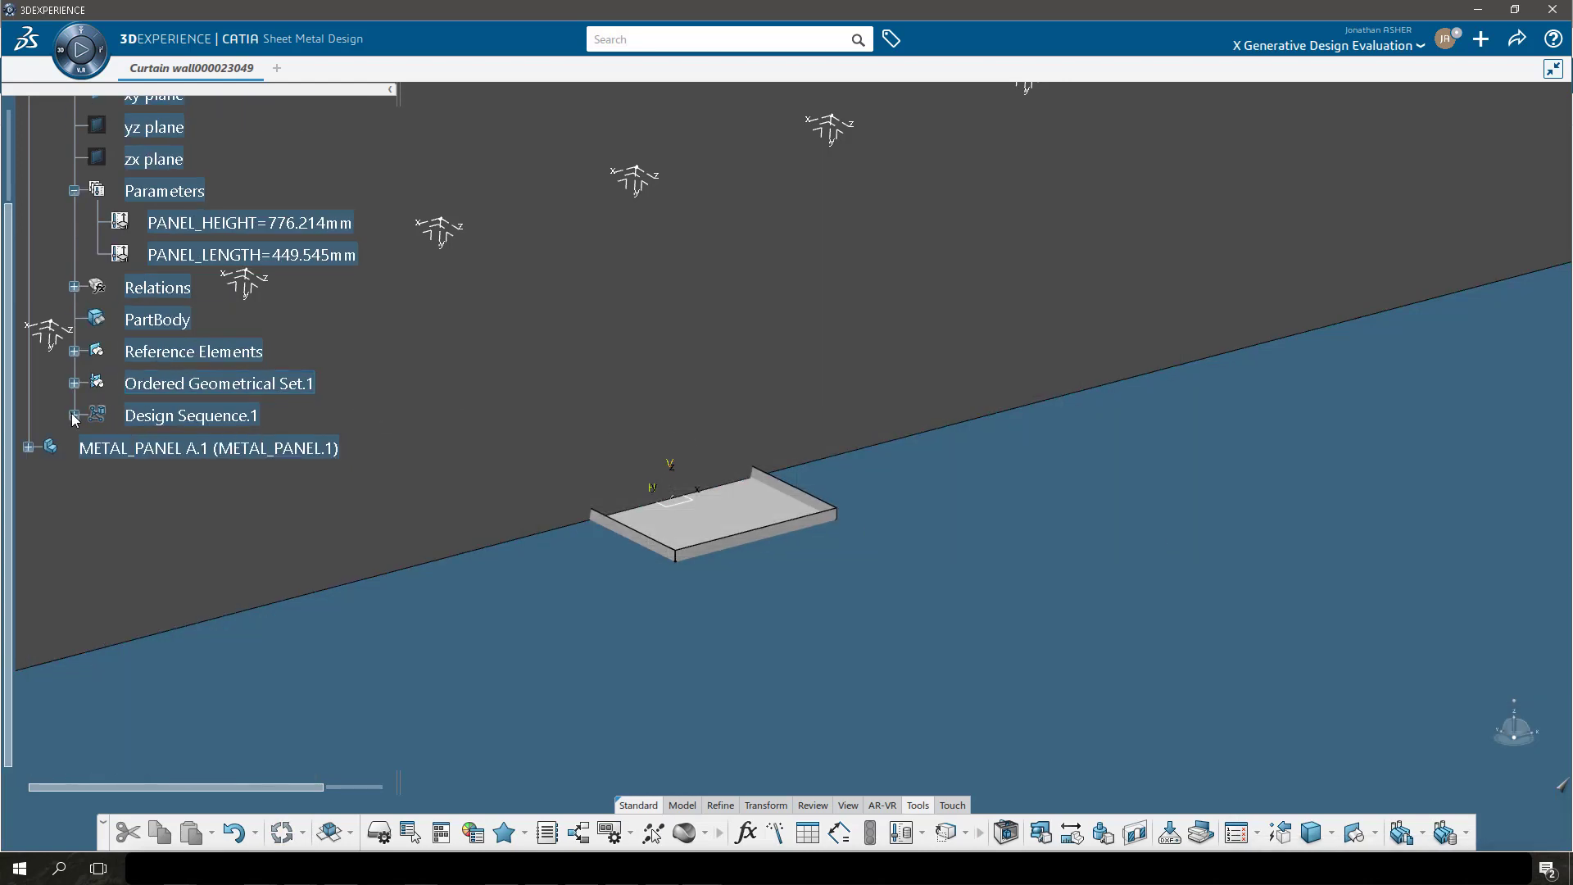
pyautogui.click(27, 448)
pyautogui.click(51, 480)
pyautogui.click(266, 676)
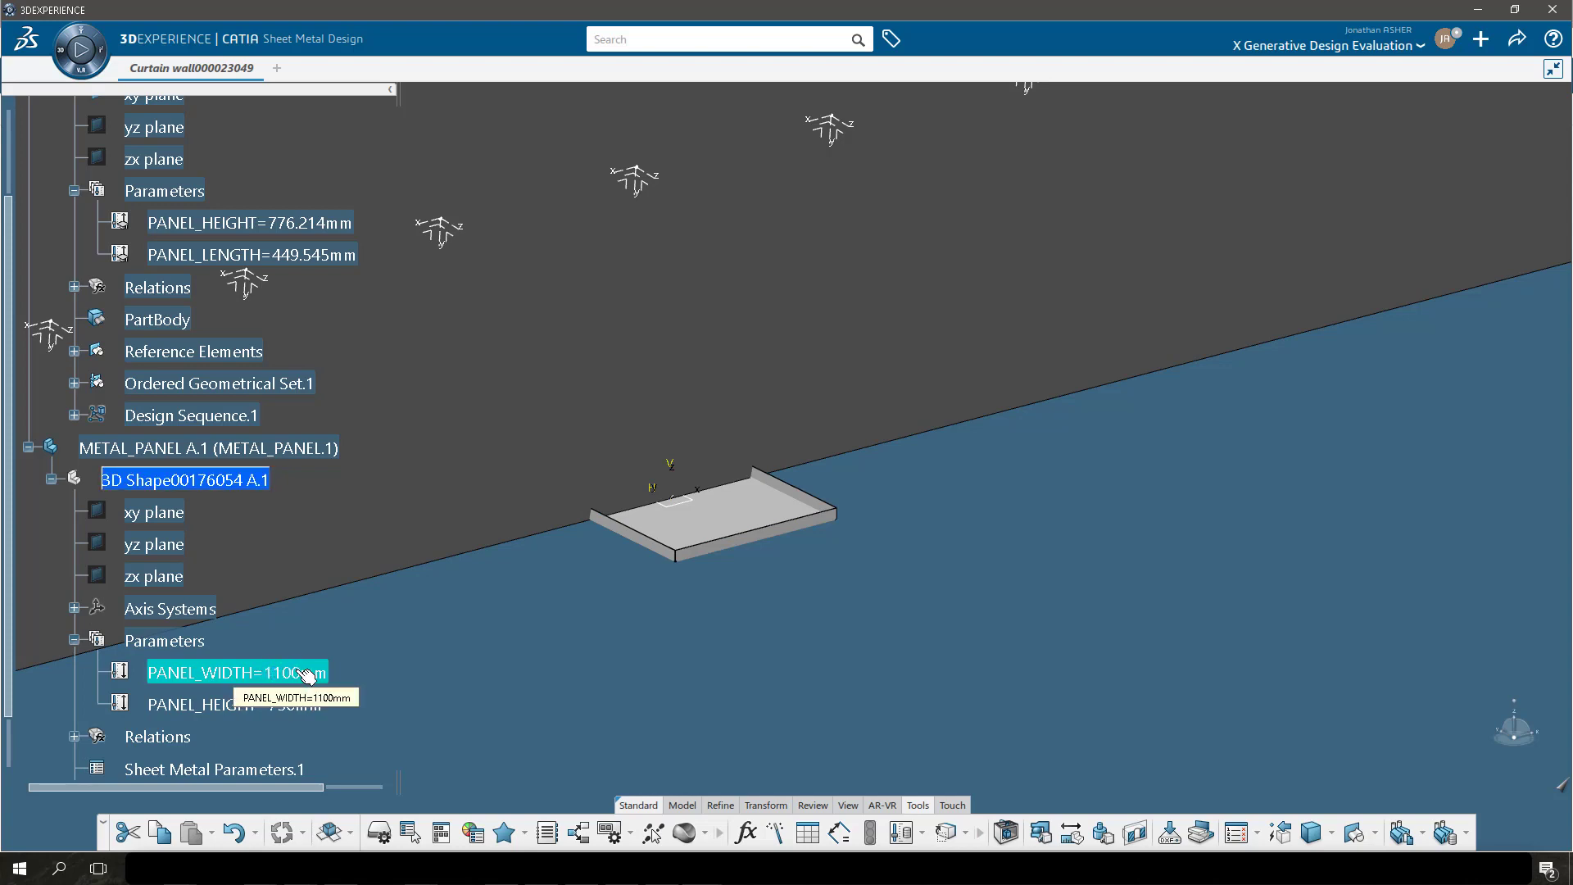
pyautogui.doubleClick(308, 674)
pyautogui.rightClick(461, 366)
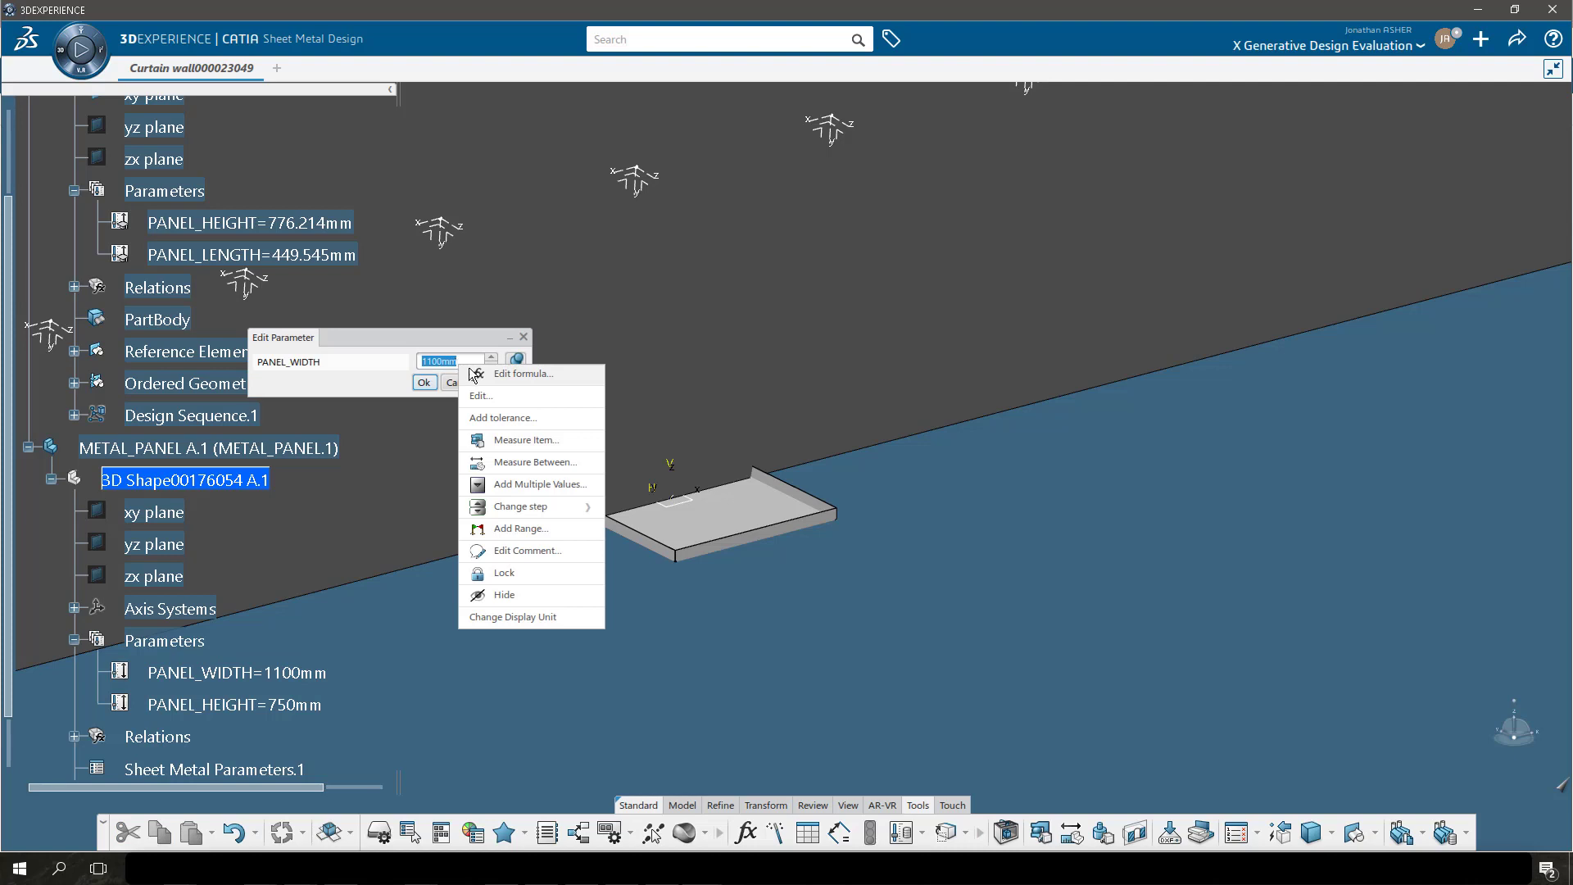
pyautogui.click(522, 374)
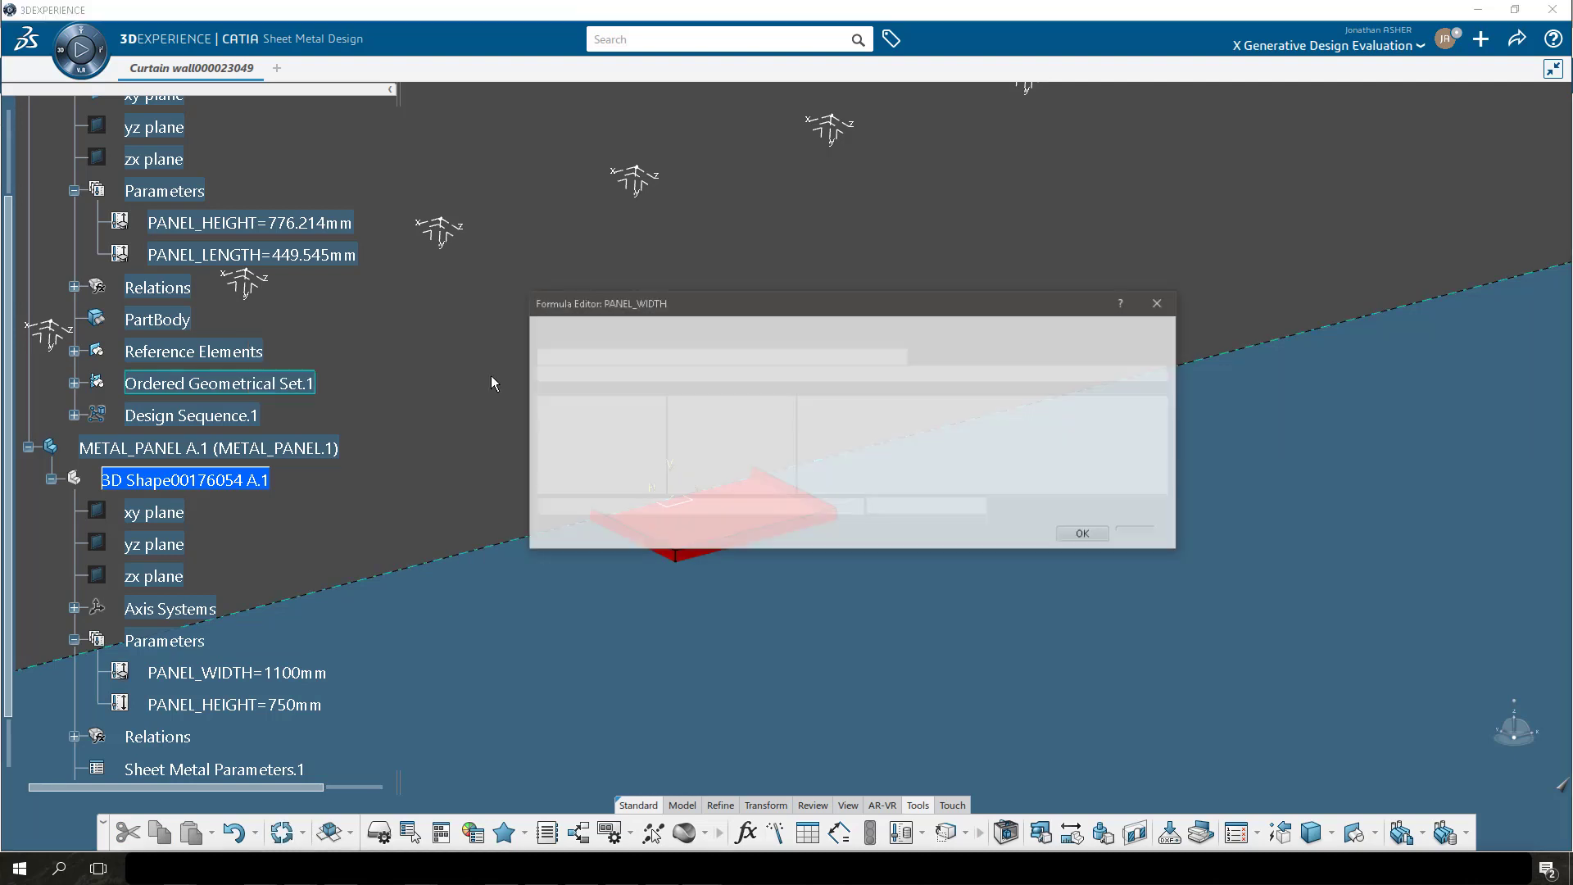
pyautogui.click(250, 222)
pyautogui.write('*2')
pyautogui.click(1085, 535)
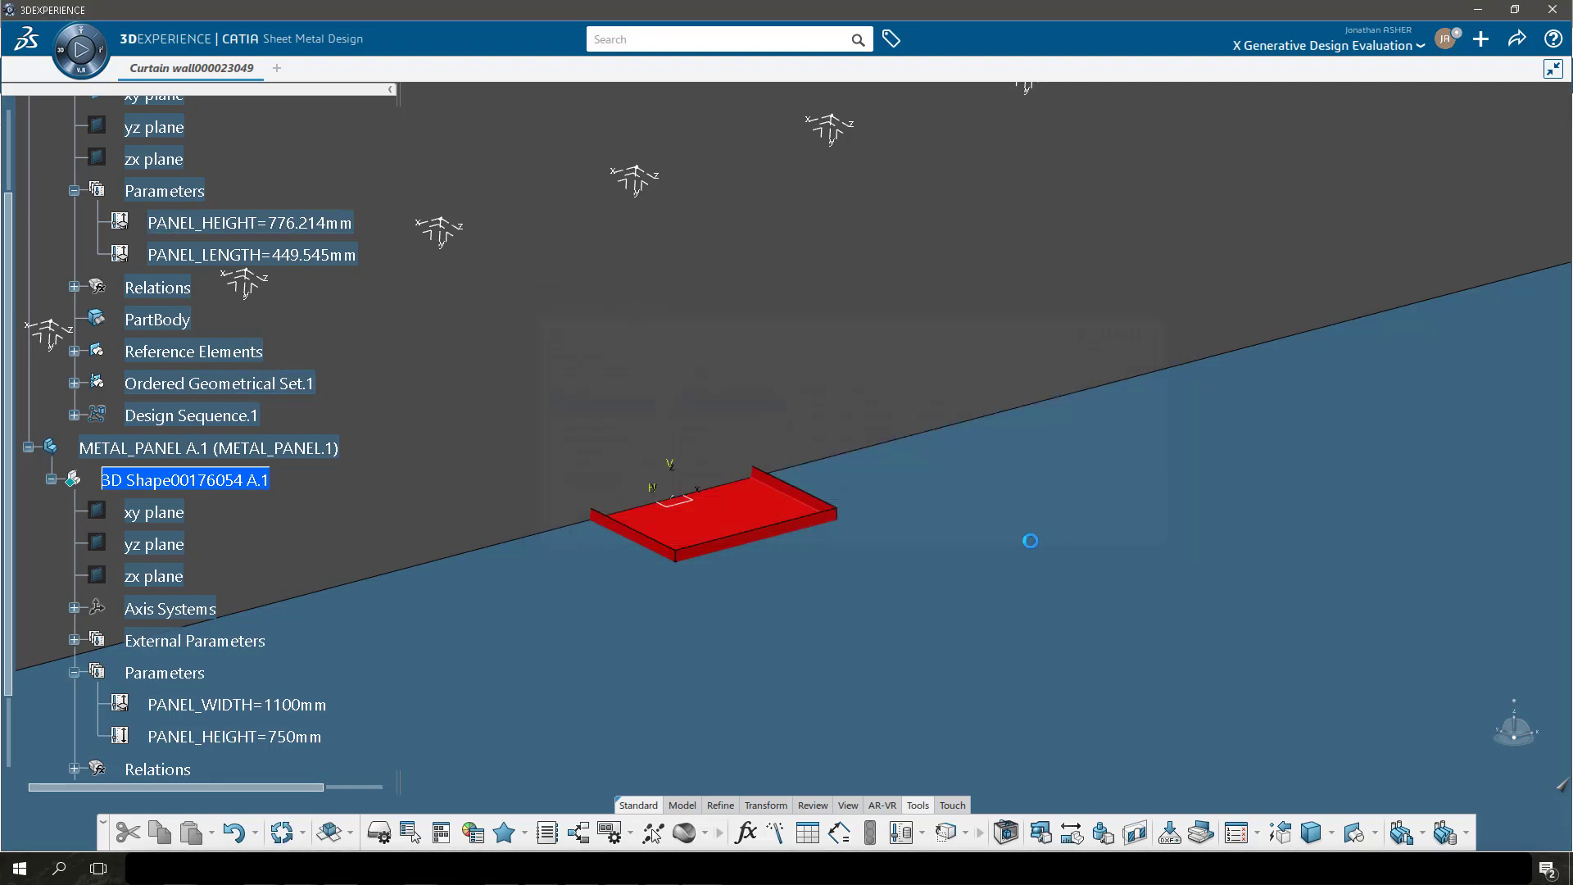
pyautogui.click(433, 383)
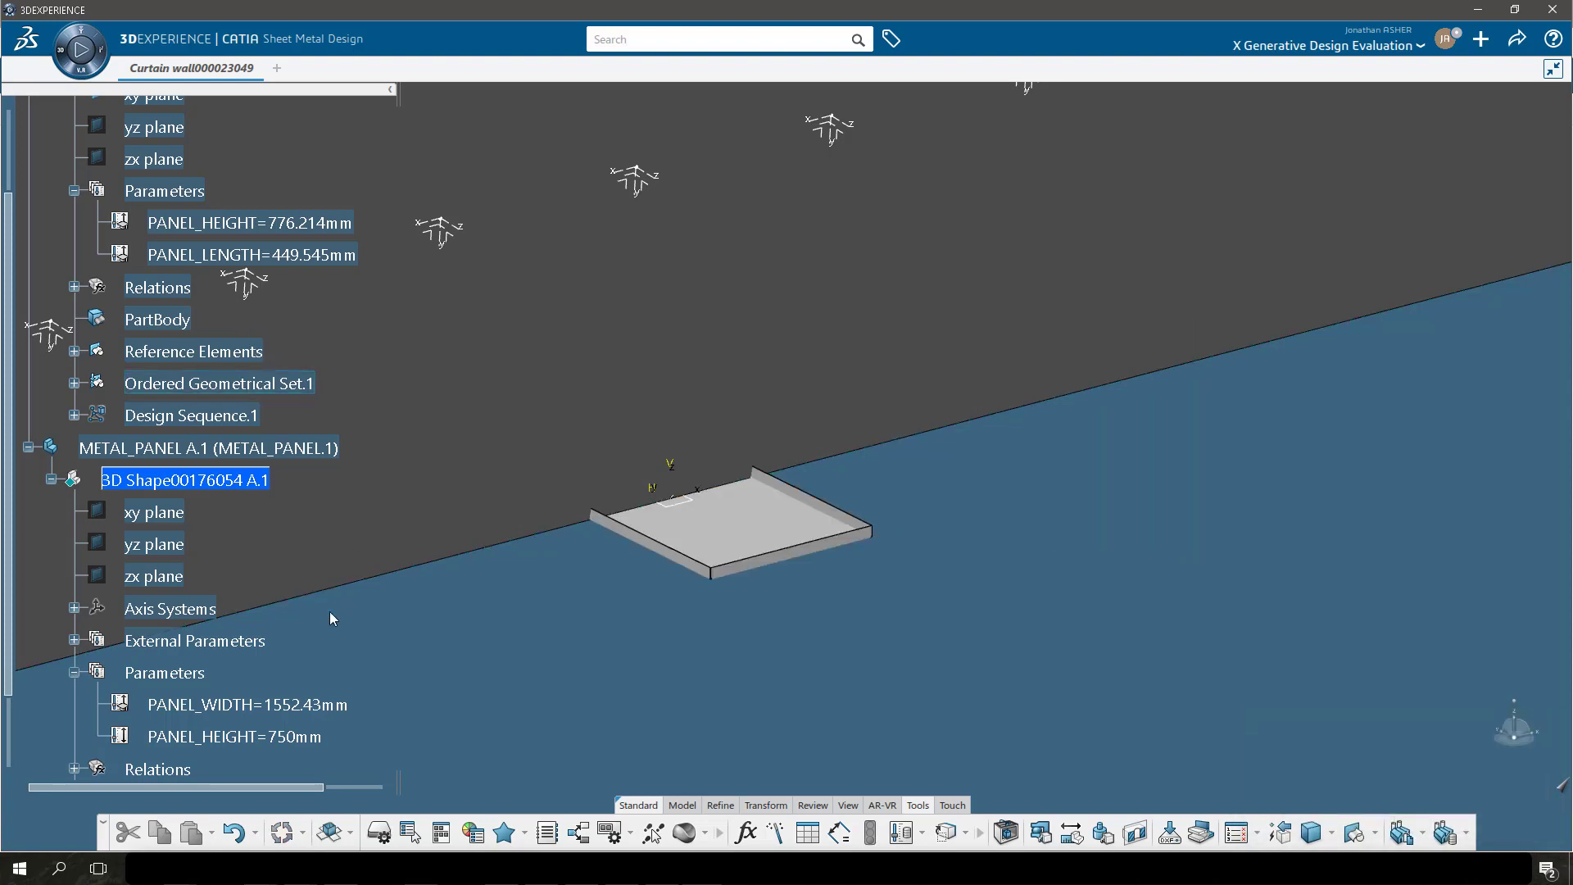
# Link METAL_PANEL's PANEL_HEIGHT by formula to the xDes-xGenExample PANEL_LENGTH parameter multiplied by 2.
pyautogui.doubleClick(295, 736)
pyautogui.rightClick(471, 361)
pyautogui.click(482, 374)
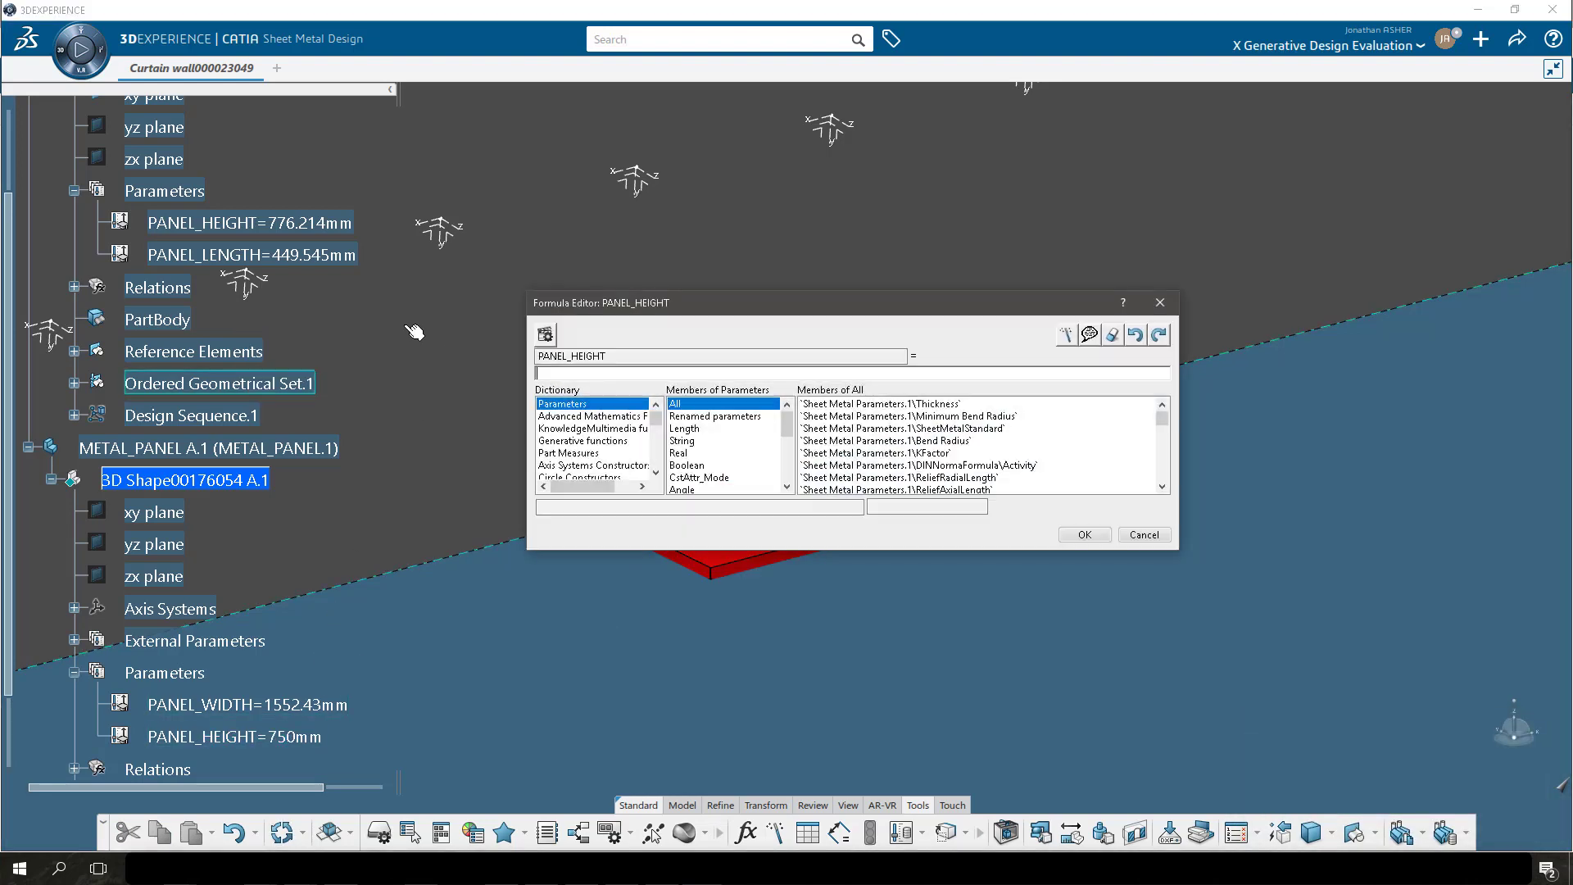
pyautogui.click(299, 254)
pyautogui.press('Return')
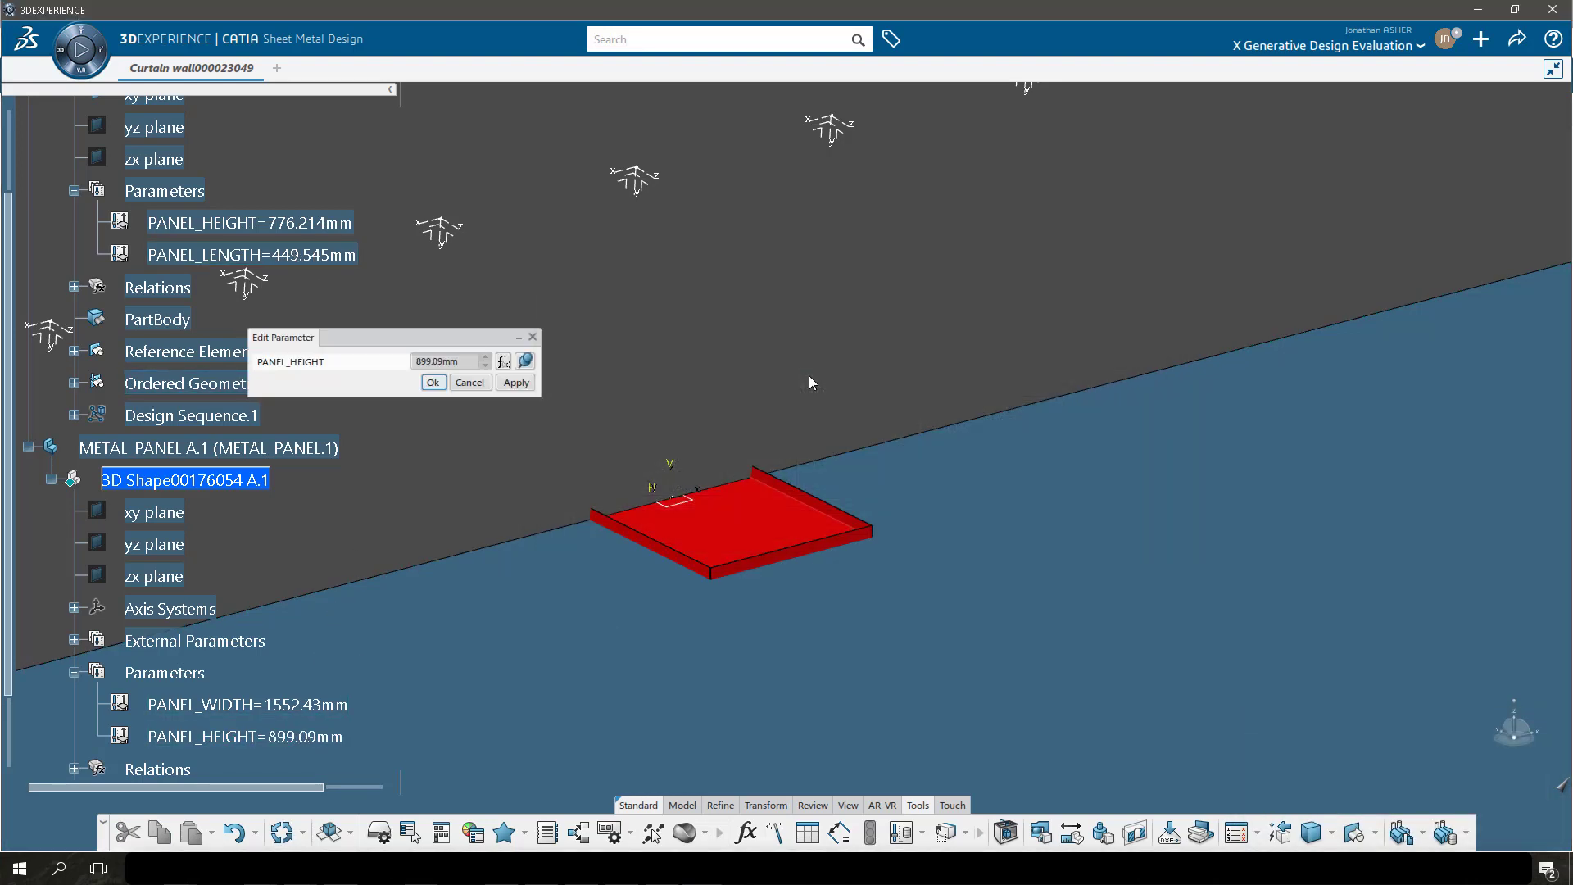
pyautogui.click(434, 383)
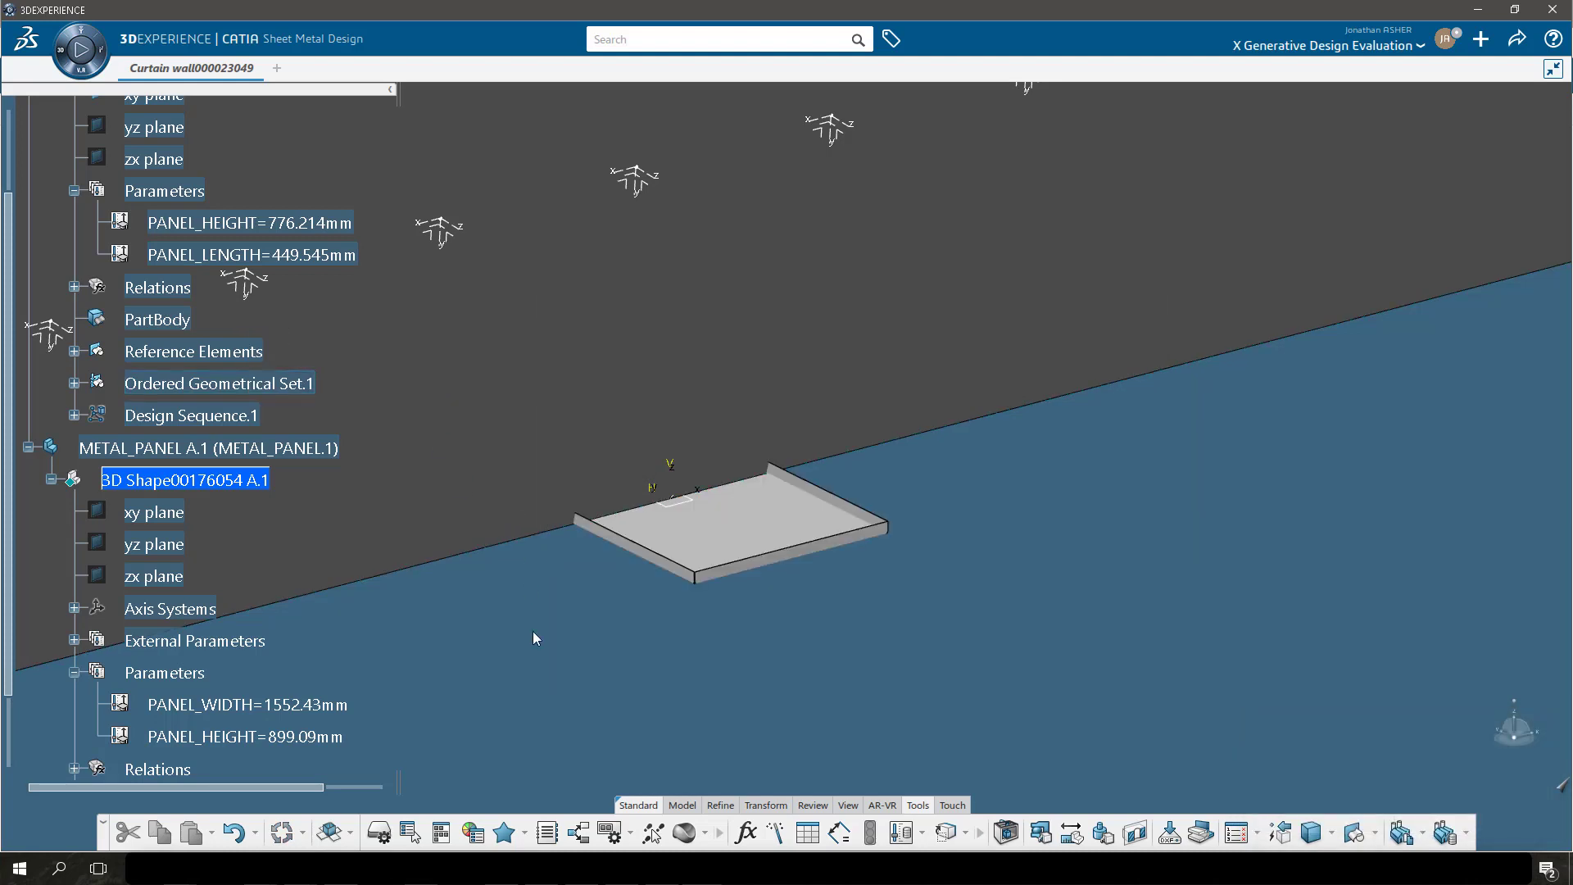
# Collapse the METAL_PANEL 3D shape and the Parameters, Specifications, Publish.1 and Publish.2 branches of Design Sequence.1 in the tree.
pyautogui.click(52, 480)
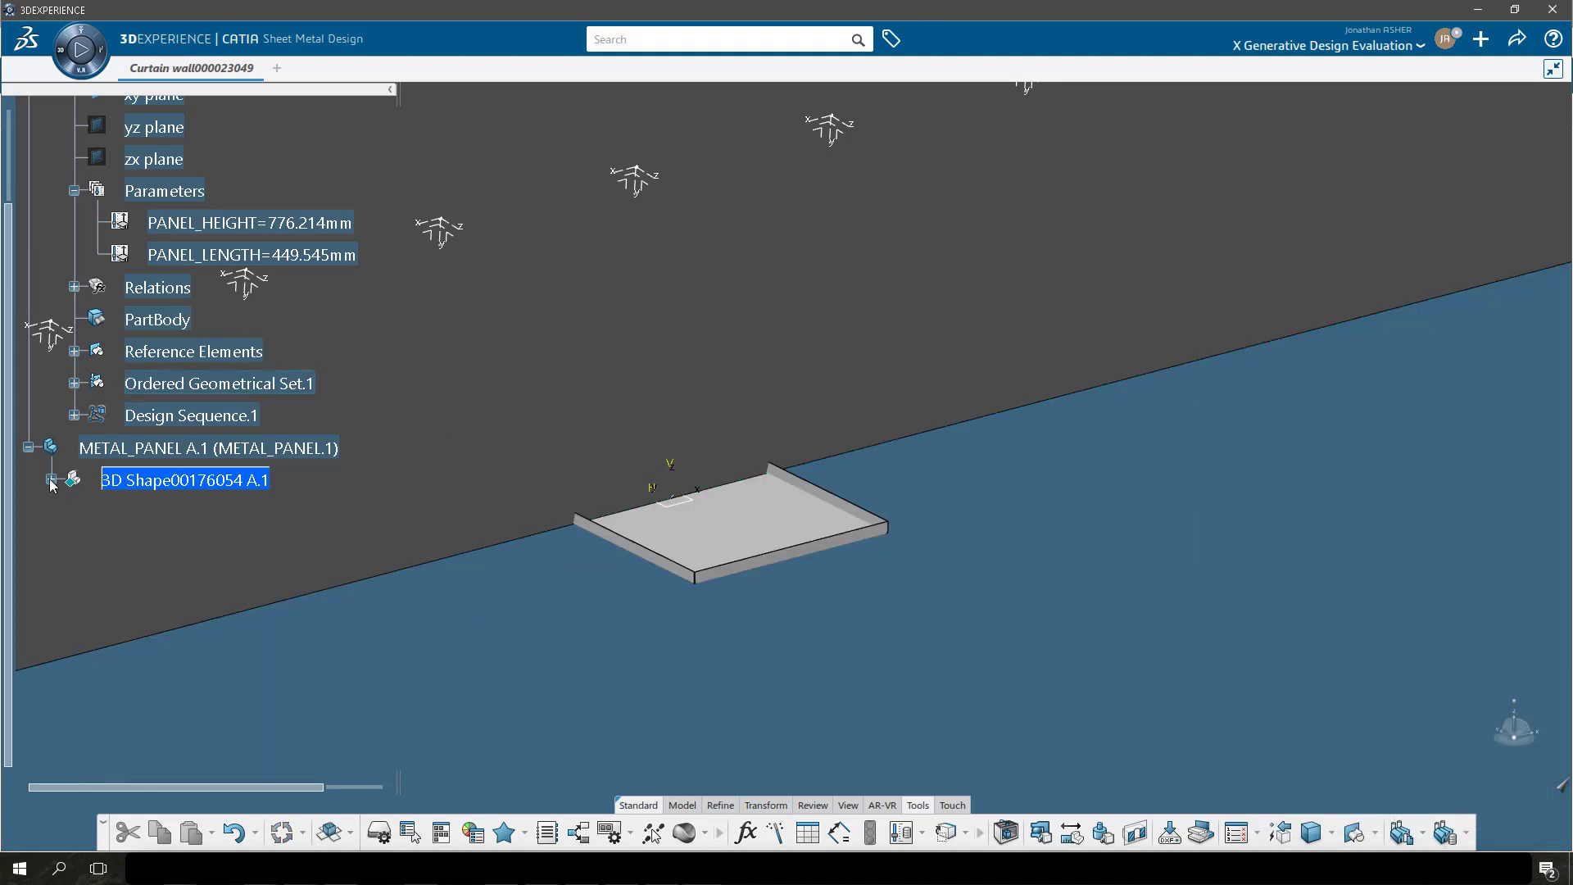
pyautogui.click(73, 415)
pyautogui.click(96, 288)
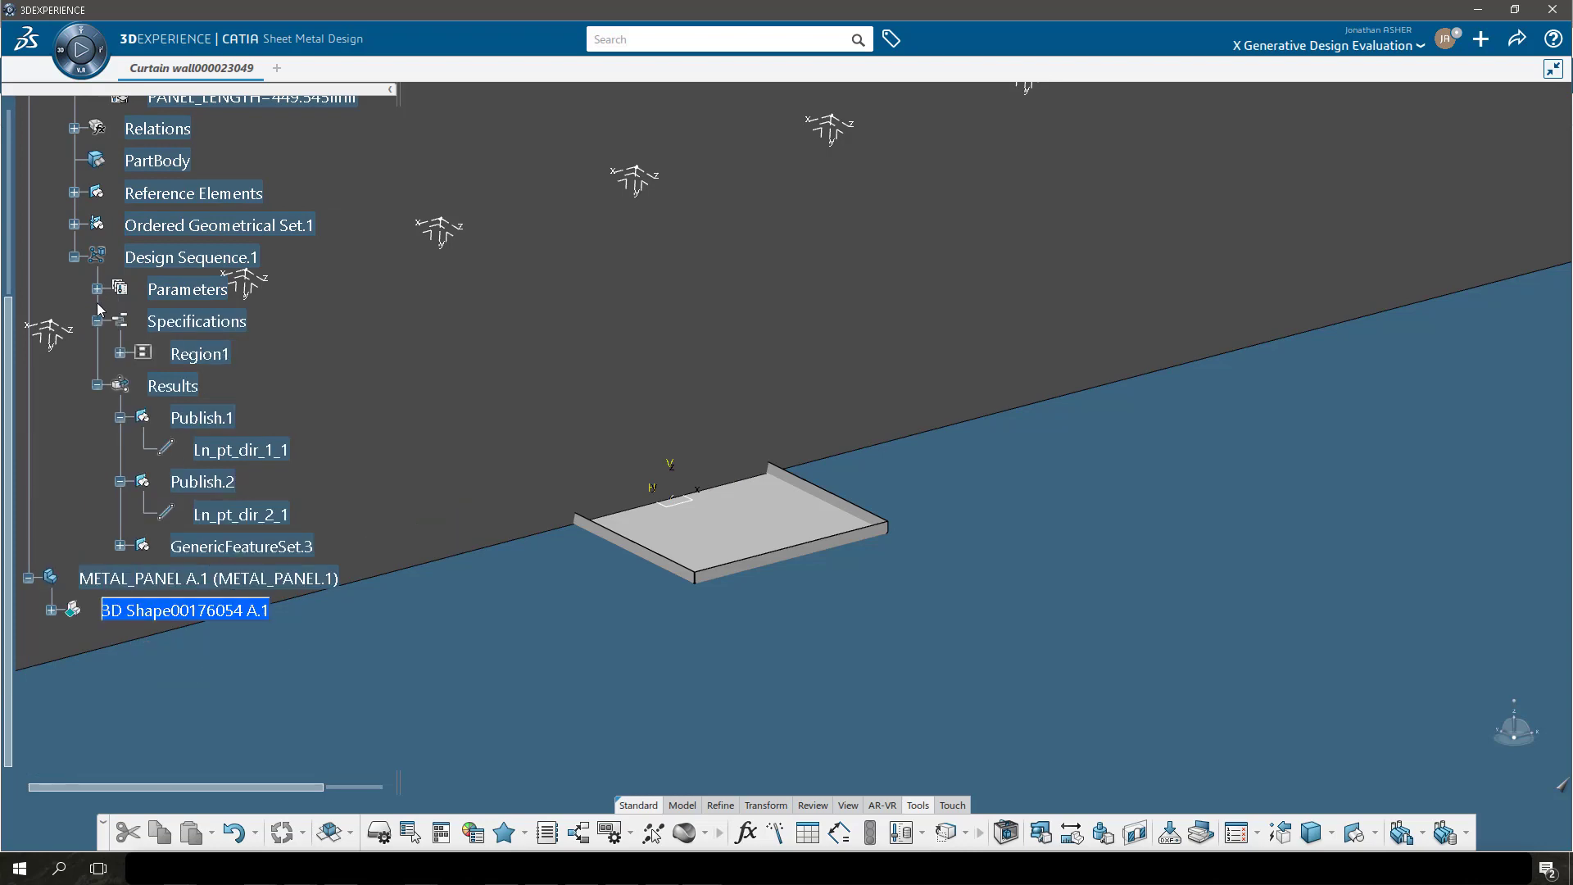
pyautogui.click(97, 321)
pyautogui.click(119, 386)
pyautogui.click(119, 418)
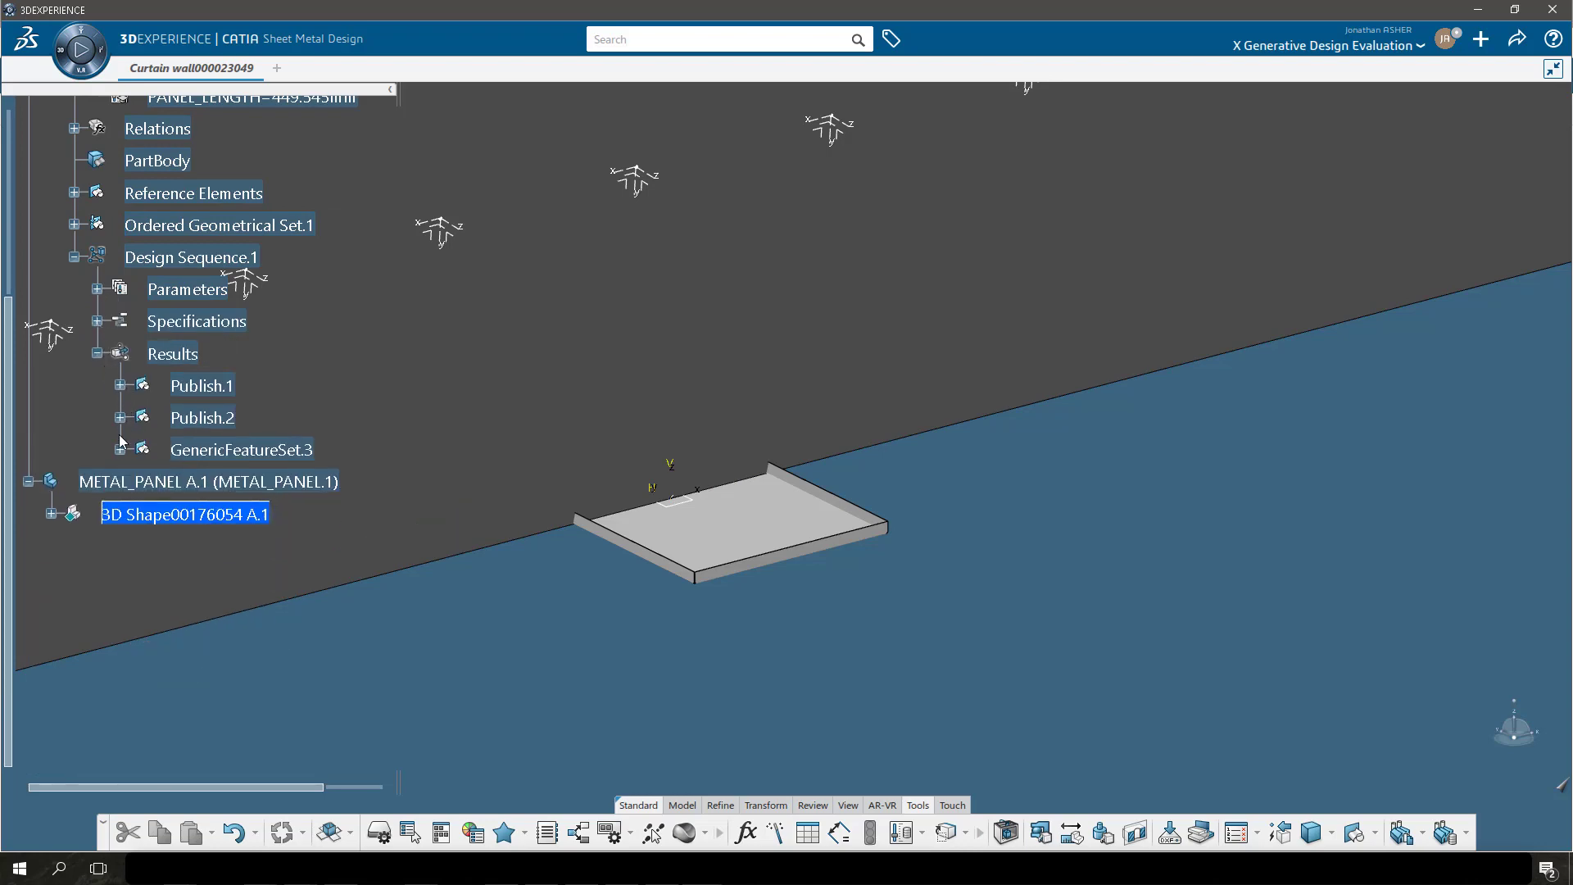
pyautogui.click(119, 449)
# Activate the Curtain wall assembly and define a rigid engineering connection between METAL_PANEL.1 and the first axis system of GenericFeatureSet.3.
pyautogui.scroll(5, 123, 409)
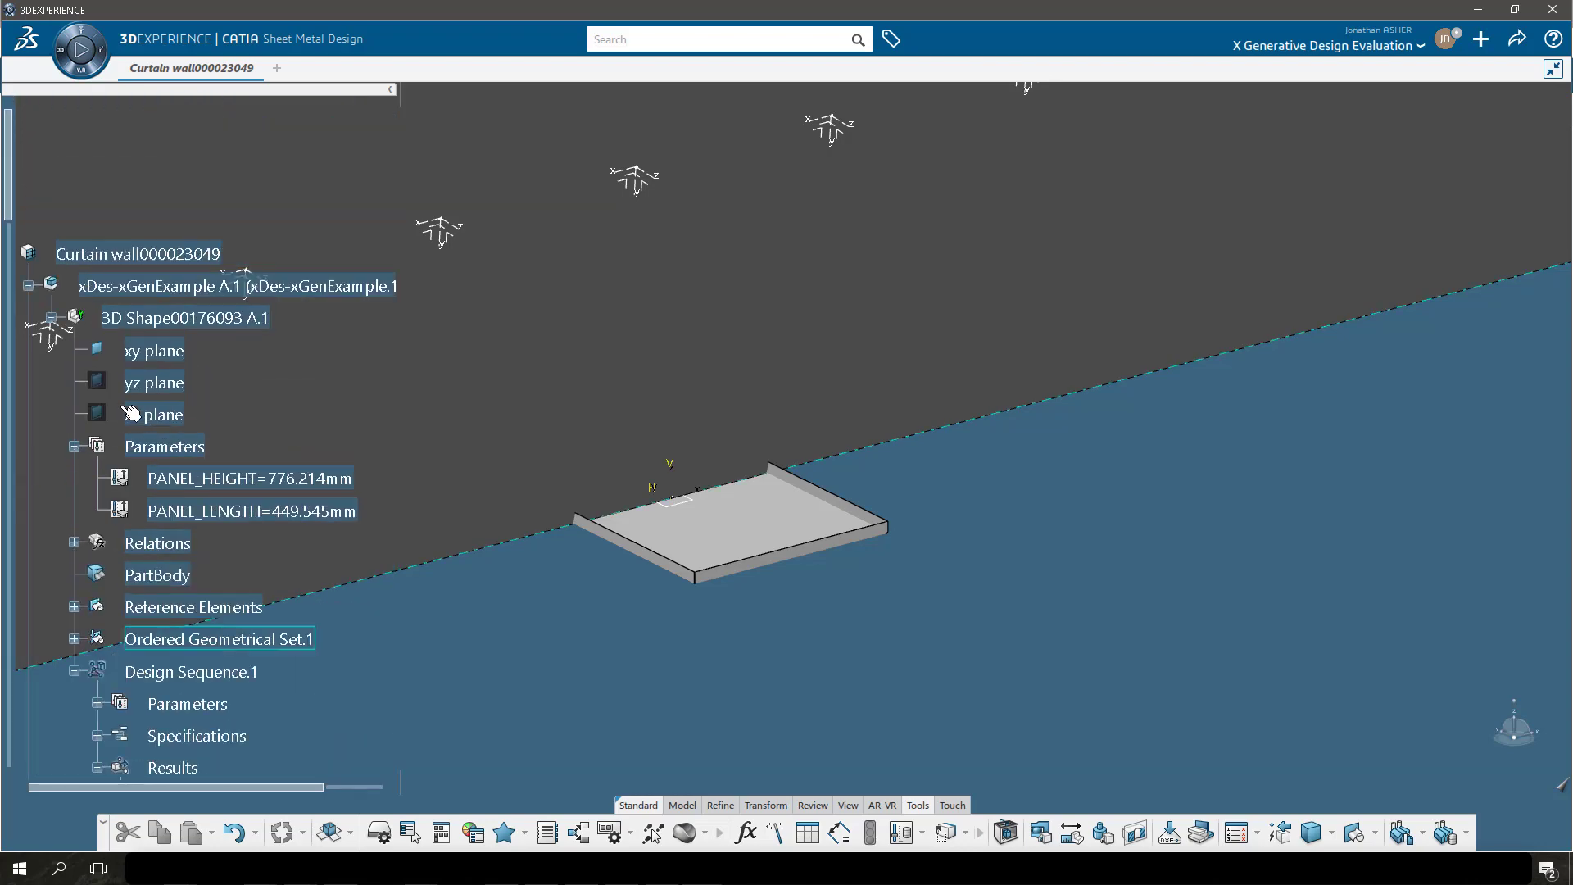
pyautogui.doubleClick(135, 254)
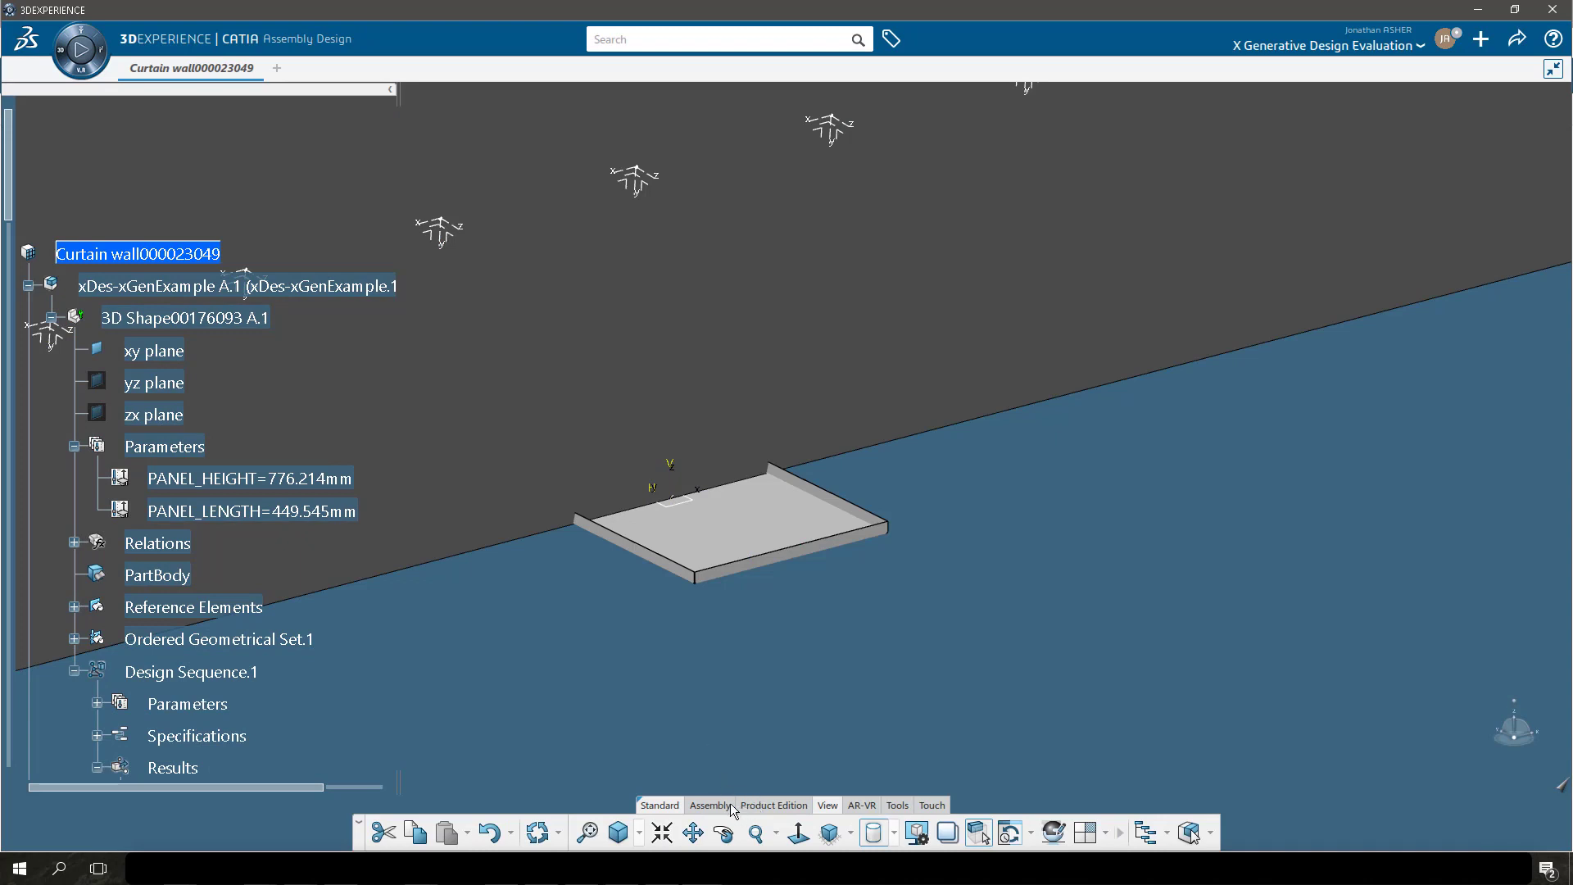
pyautogui.click(713, 807)
pyautogui.click(704, 833)
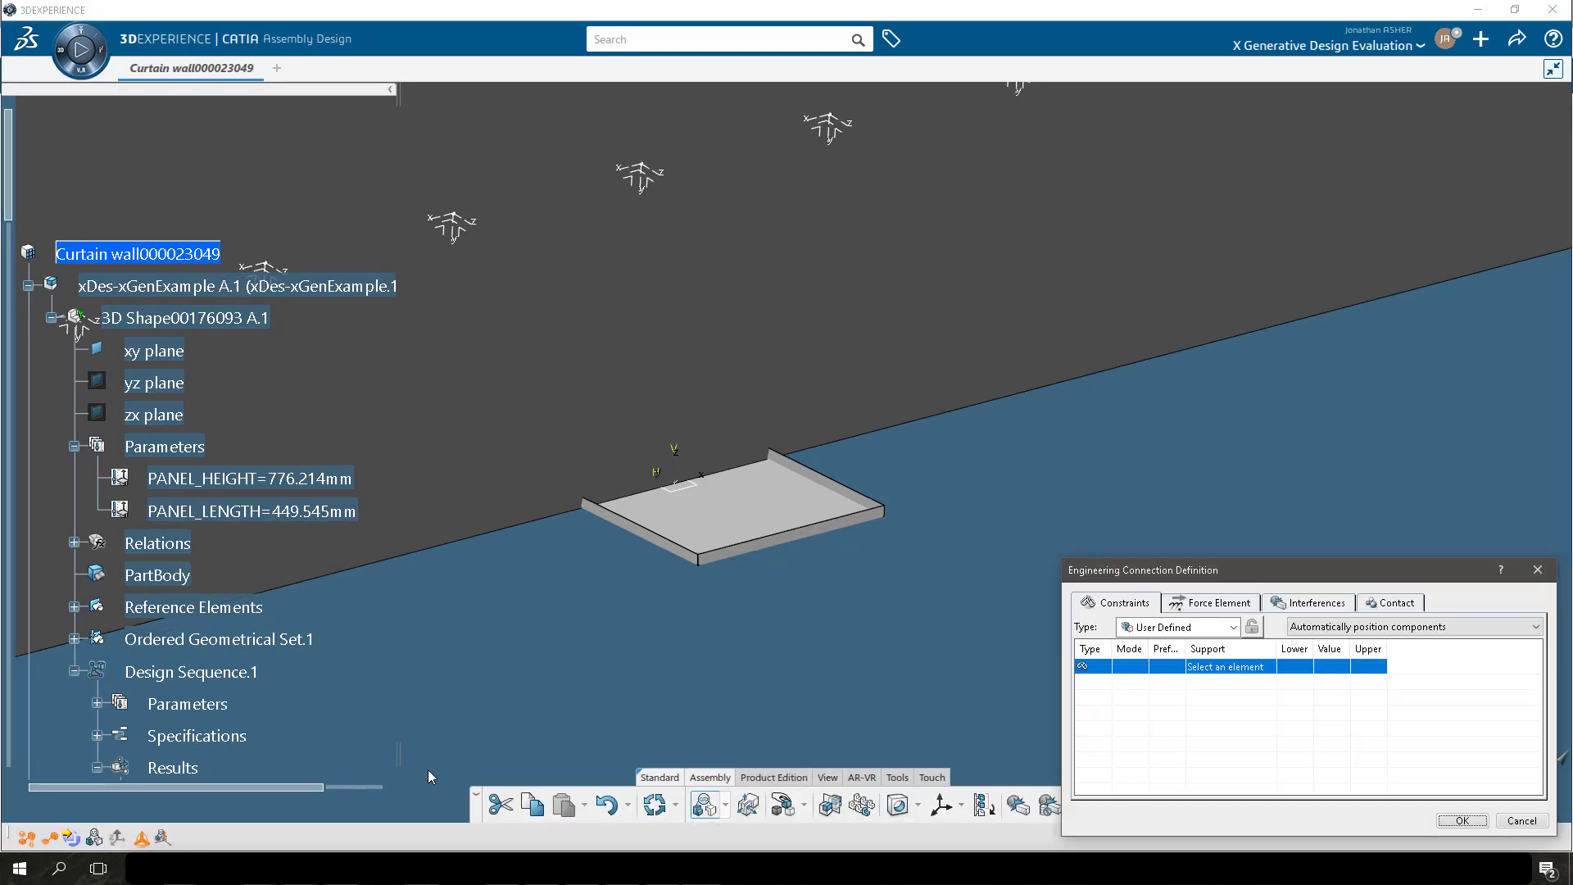
pyautogui.scroll(-15, 200, 626)
pyautogui.scroll(10, 200, 626)
pyautogui.click(119, 567)
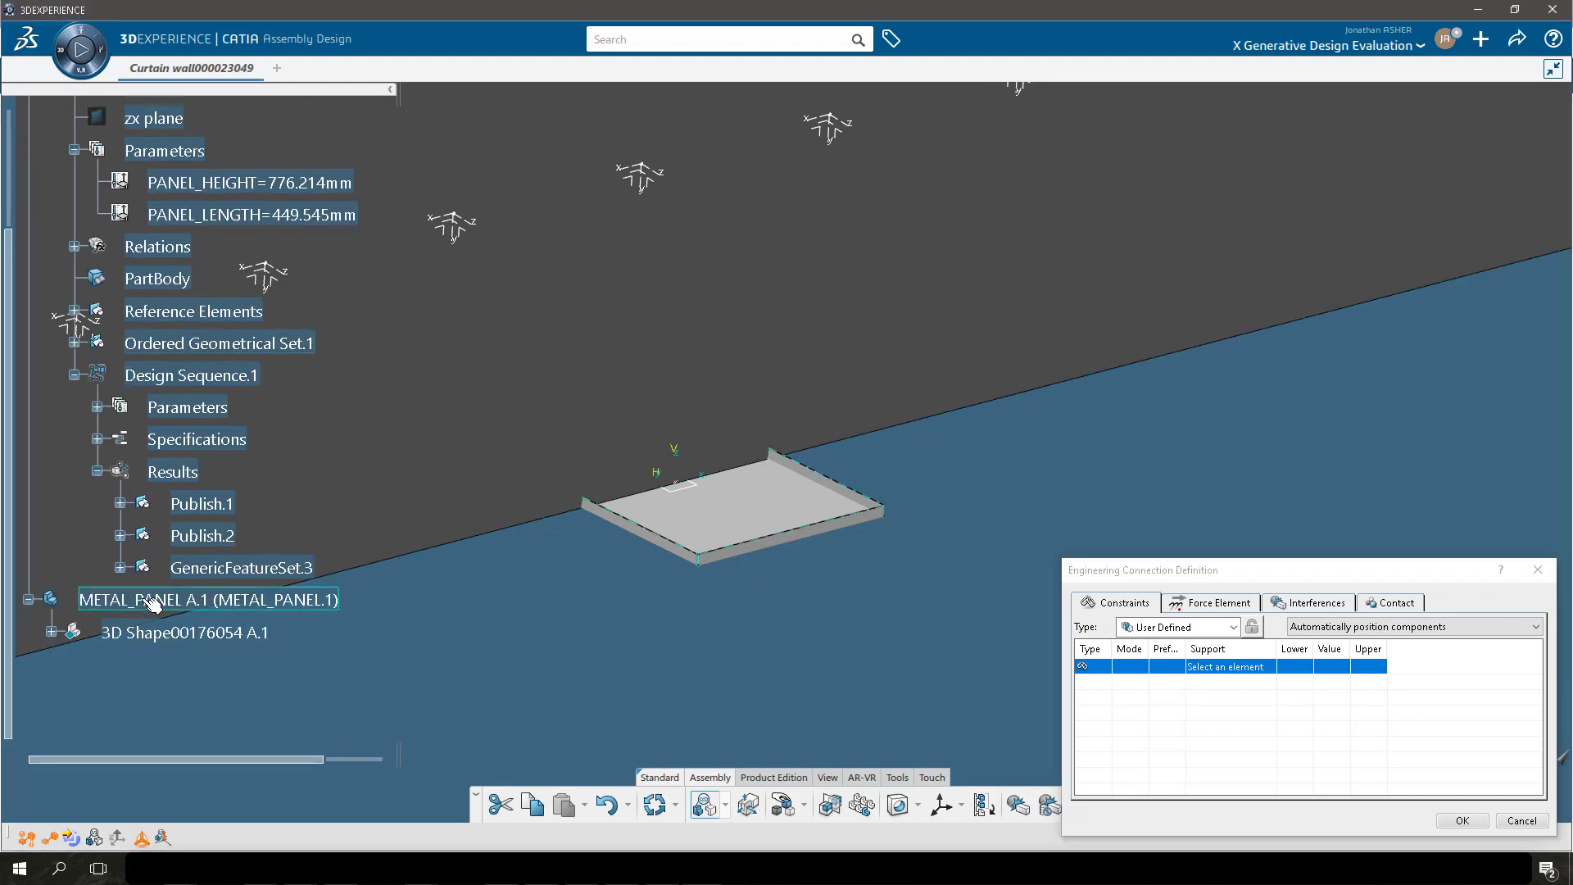
pyautogui.click(153, 601)
pyautogui.click(120, 567)
pyautogui.scroll(-4, 165, 410)
pyautogui.scroll(2, 264, 361)
pyautogui.click(164, 349)
pyautogui.click(120, 317)
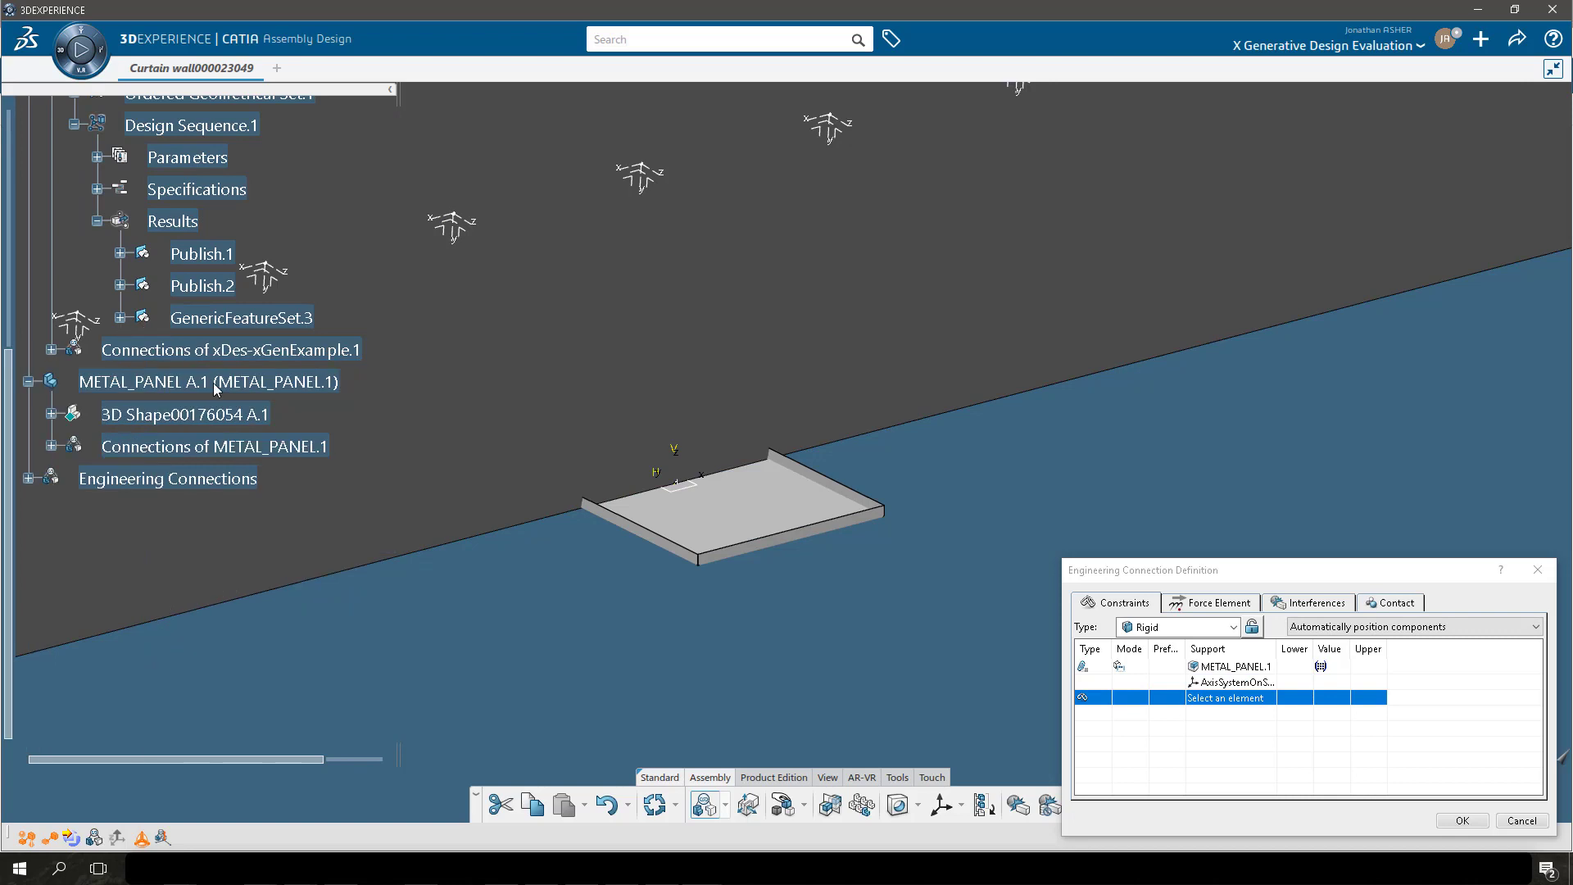
# Set the connection to position the first component, reset its fix transformation to 0 mm and 0 deg, and accept it despite the clash.
pyautogui.click(1236, 664)
pyautogui.click(1329, 629)
pyautogui.click(1337, 644)
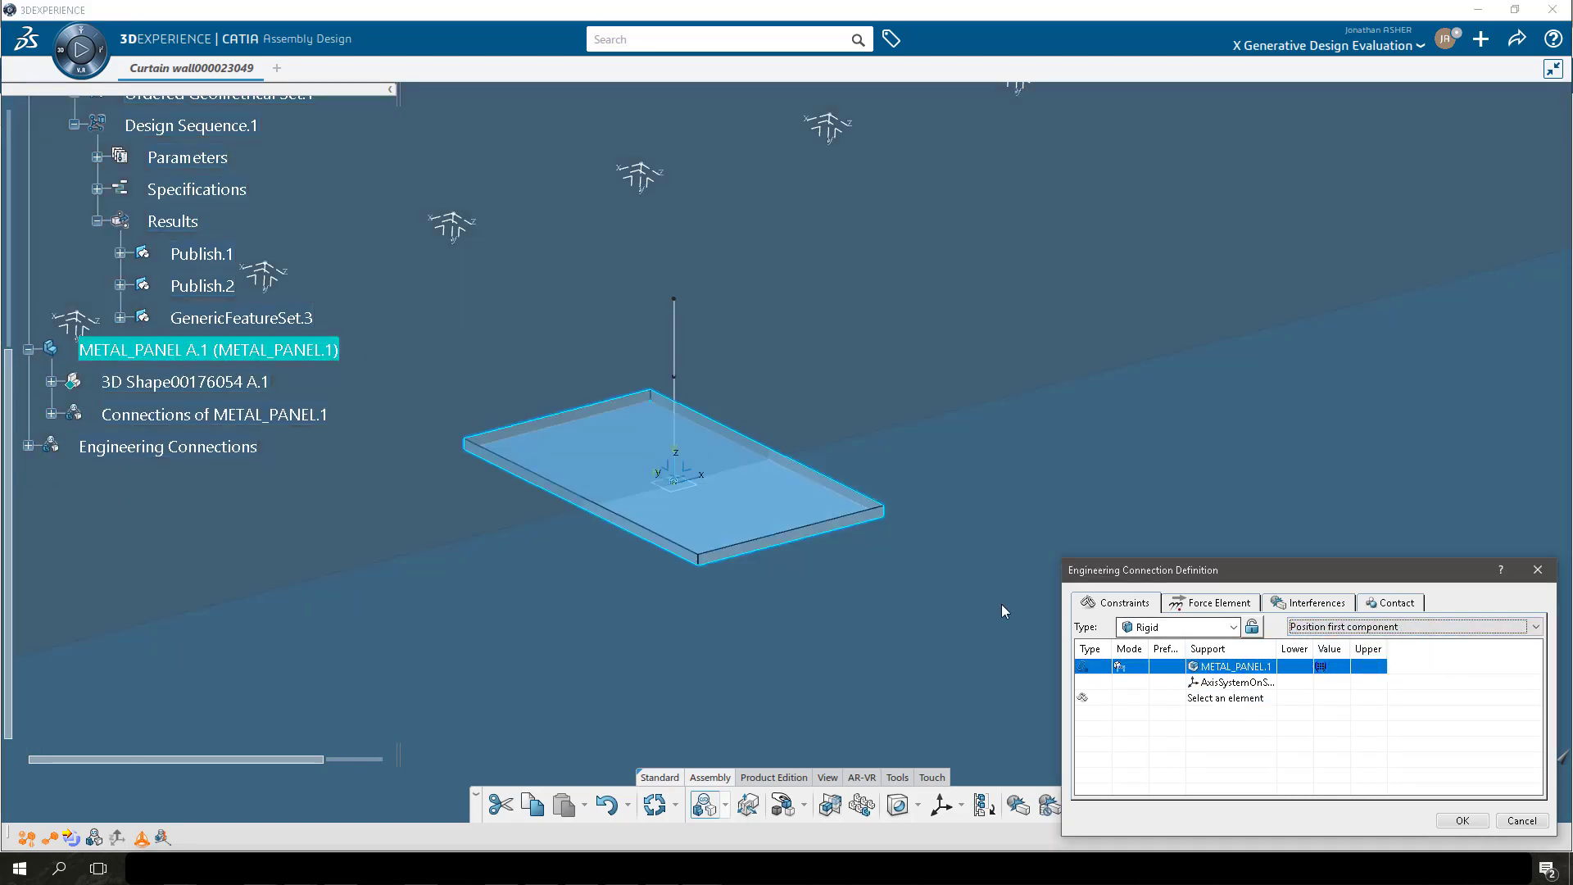
pyautogui.click(1322, 667)
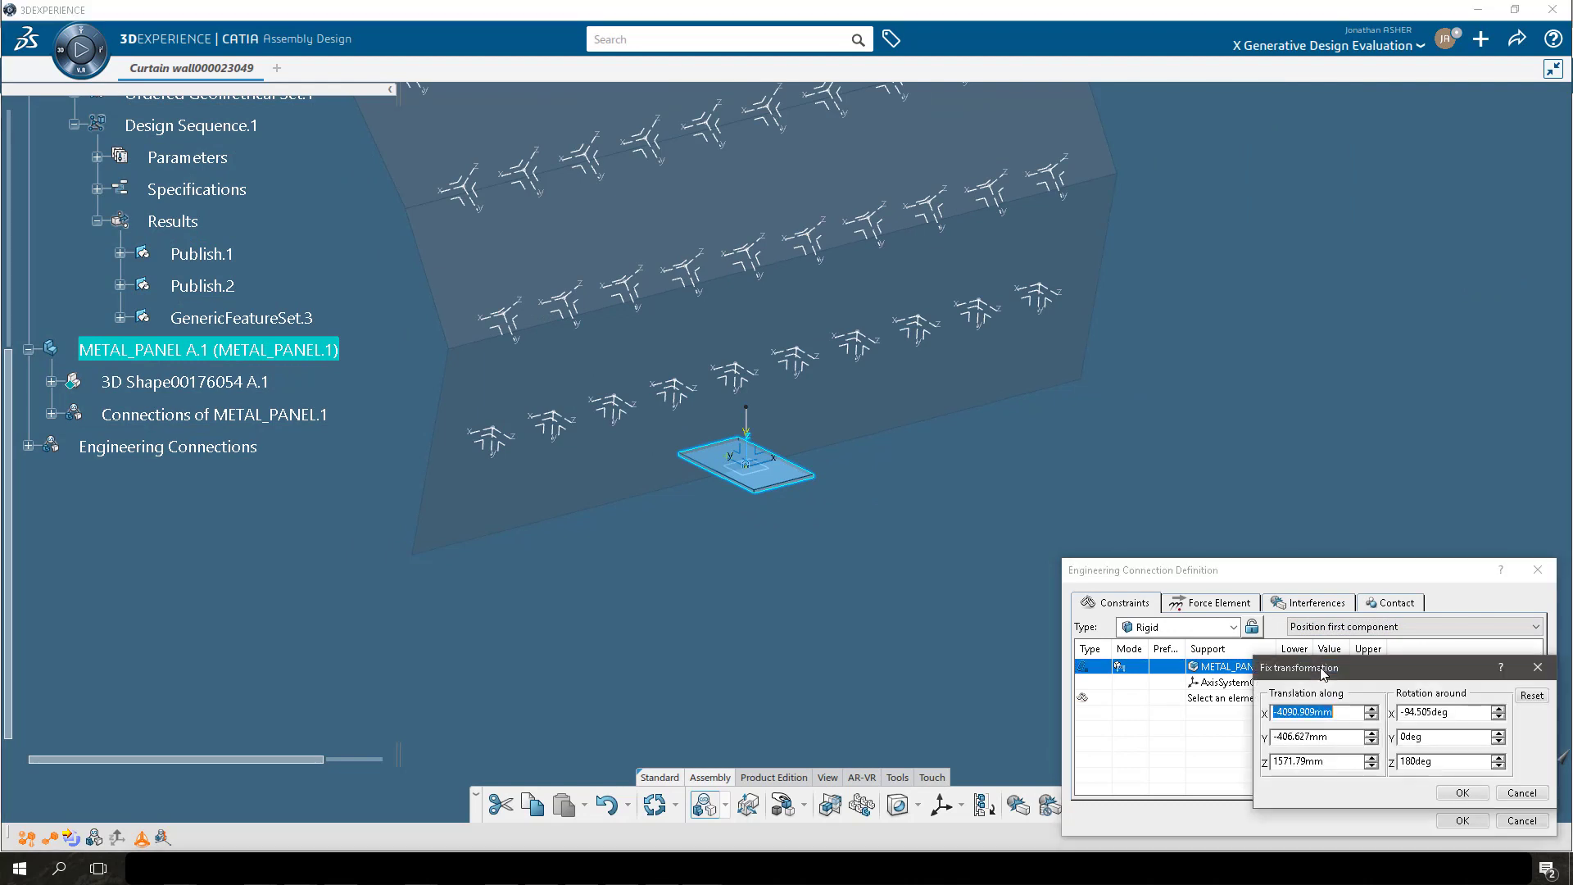
pyautogui.click(1532, 695)
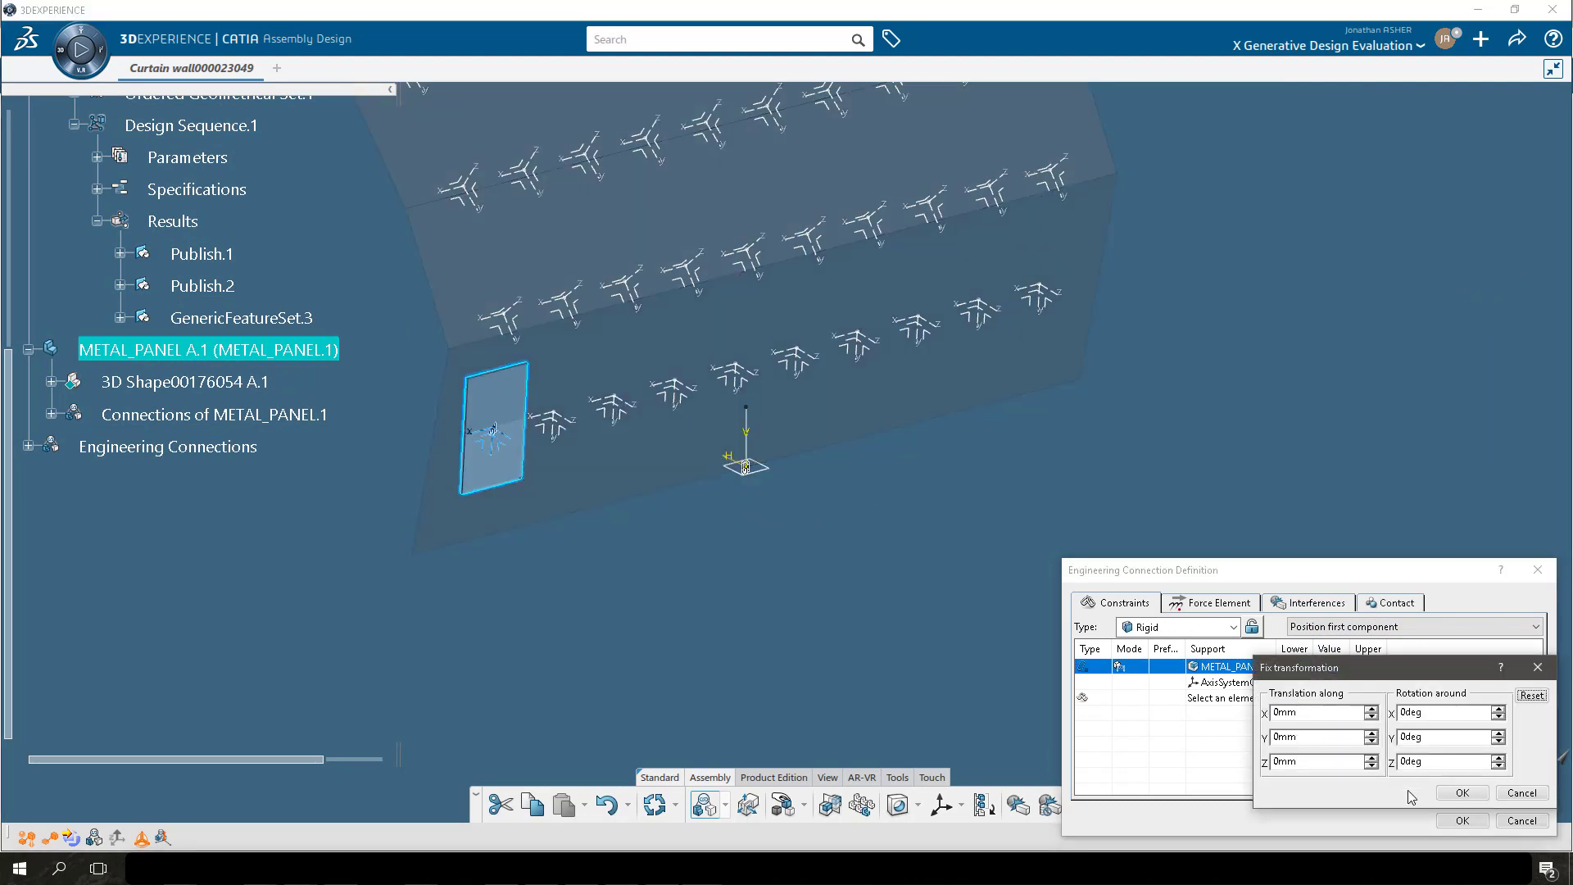
pyautogui.click(1462, 793)
pyautogui.click(1463, 820)
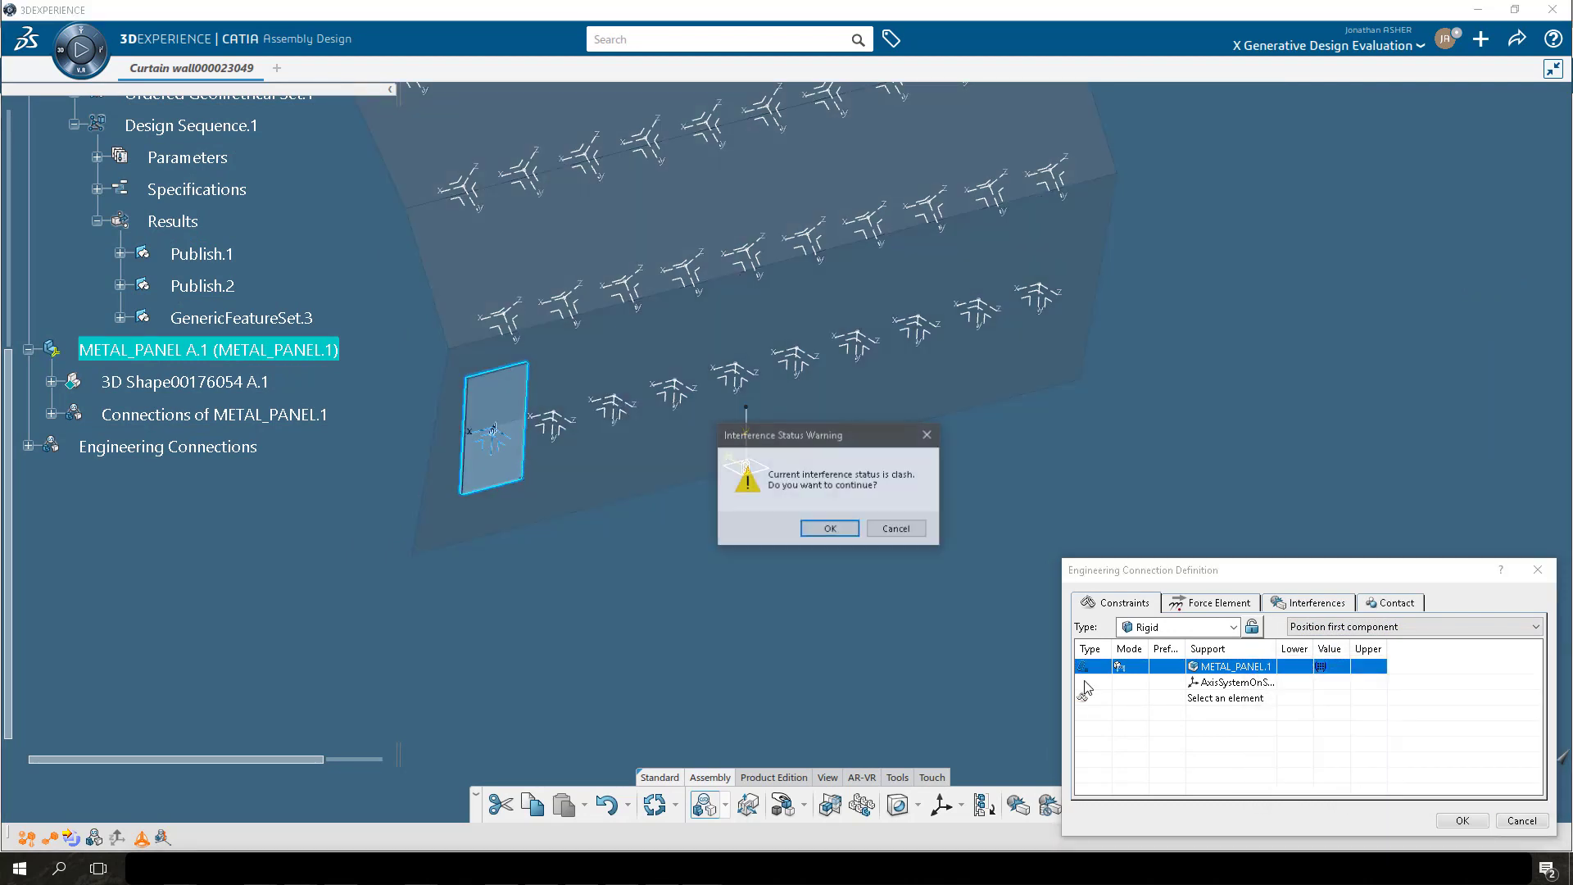
pyautogui.click(830, 529)
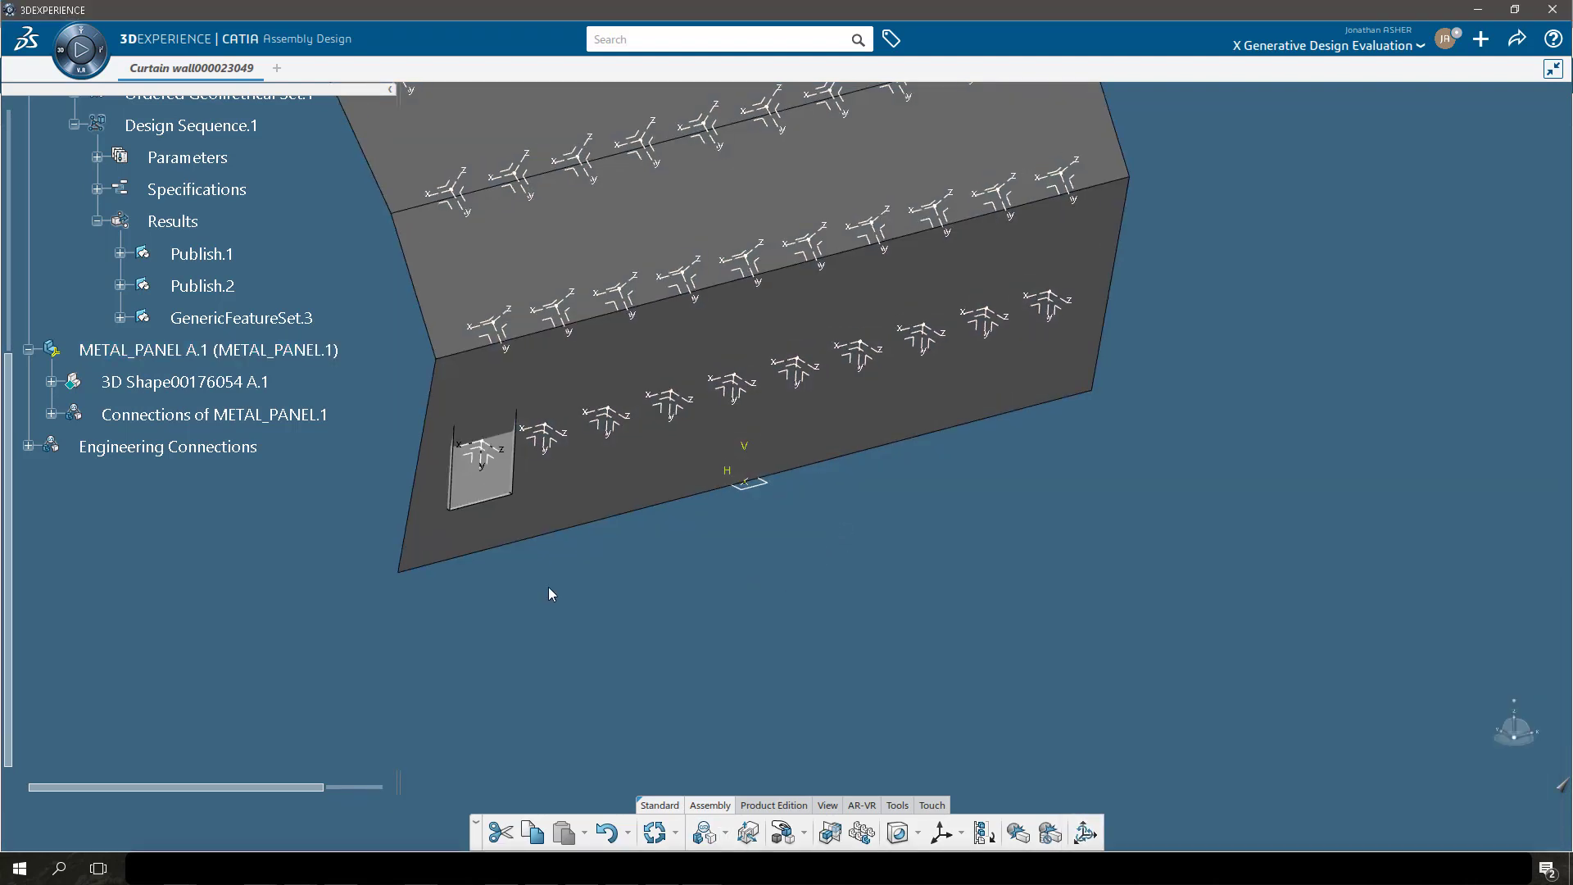
# Create an assembly pattern of METAL_PANEL.1 on GenericFeatureSet.3, reusing the selected instance and keeping the link with the specification.
pyautogui.click(862, 833)
pyautogui.click(156, 354)
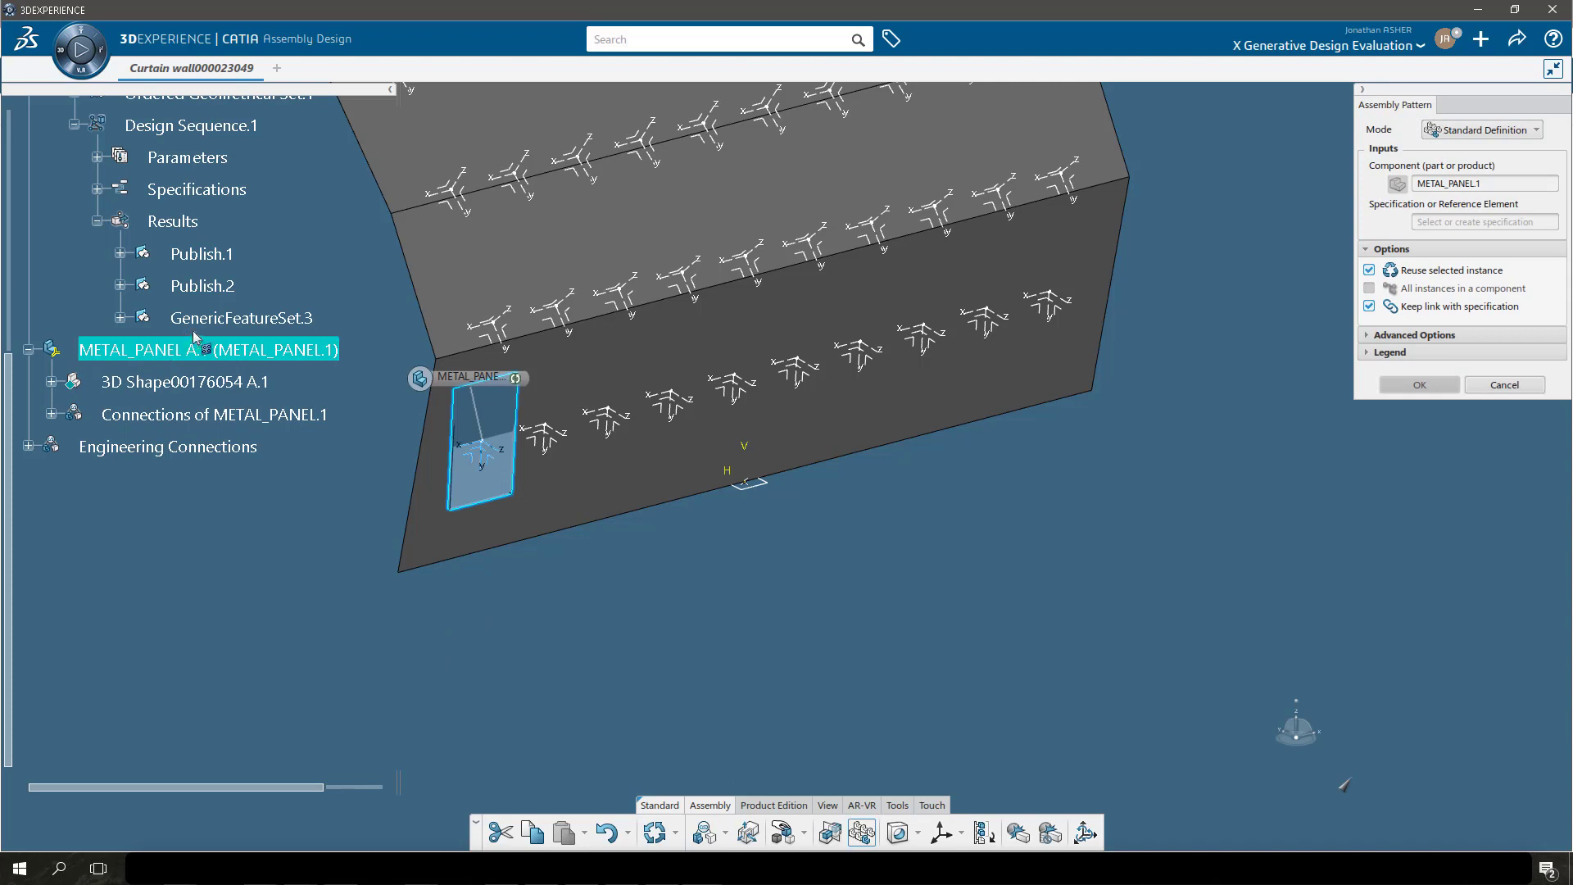
pyautogui.click(215, 318)
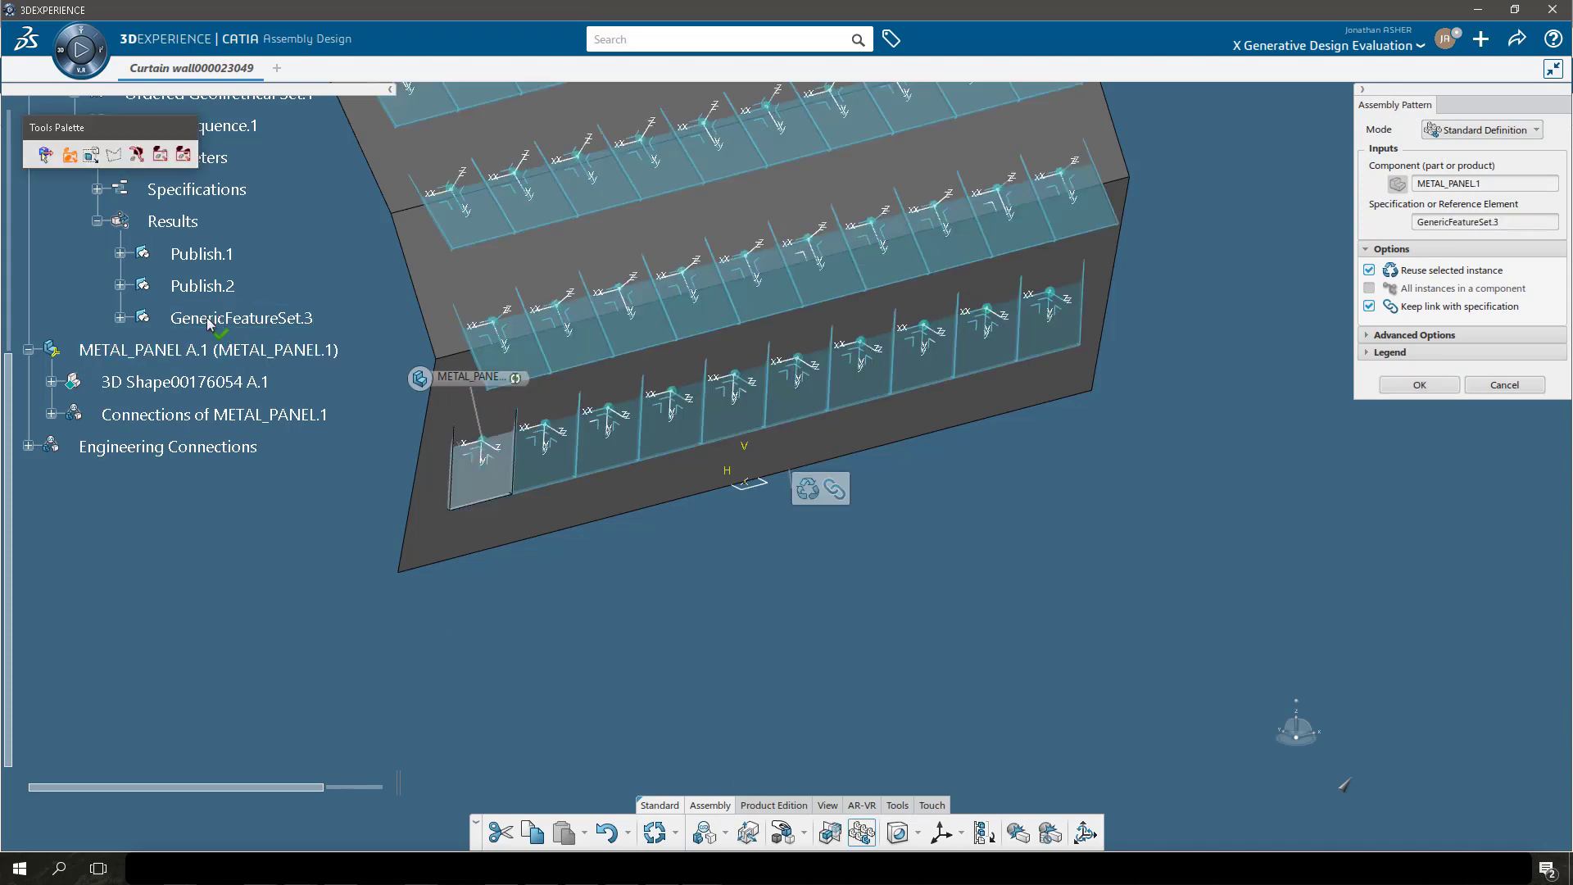
pyautogui.click(1420, 384)
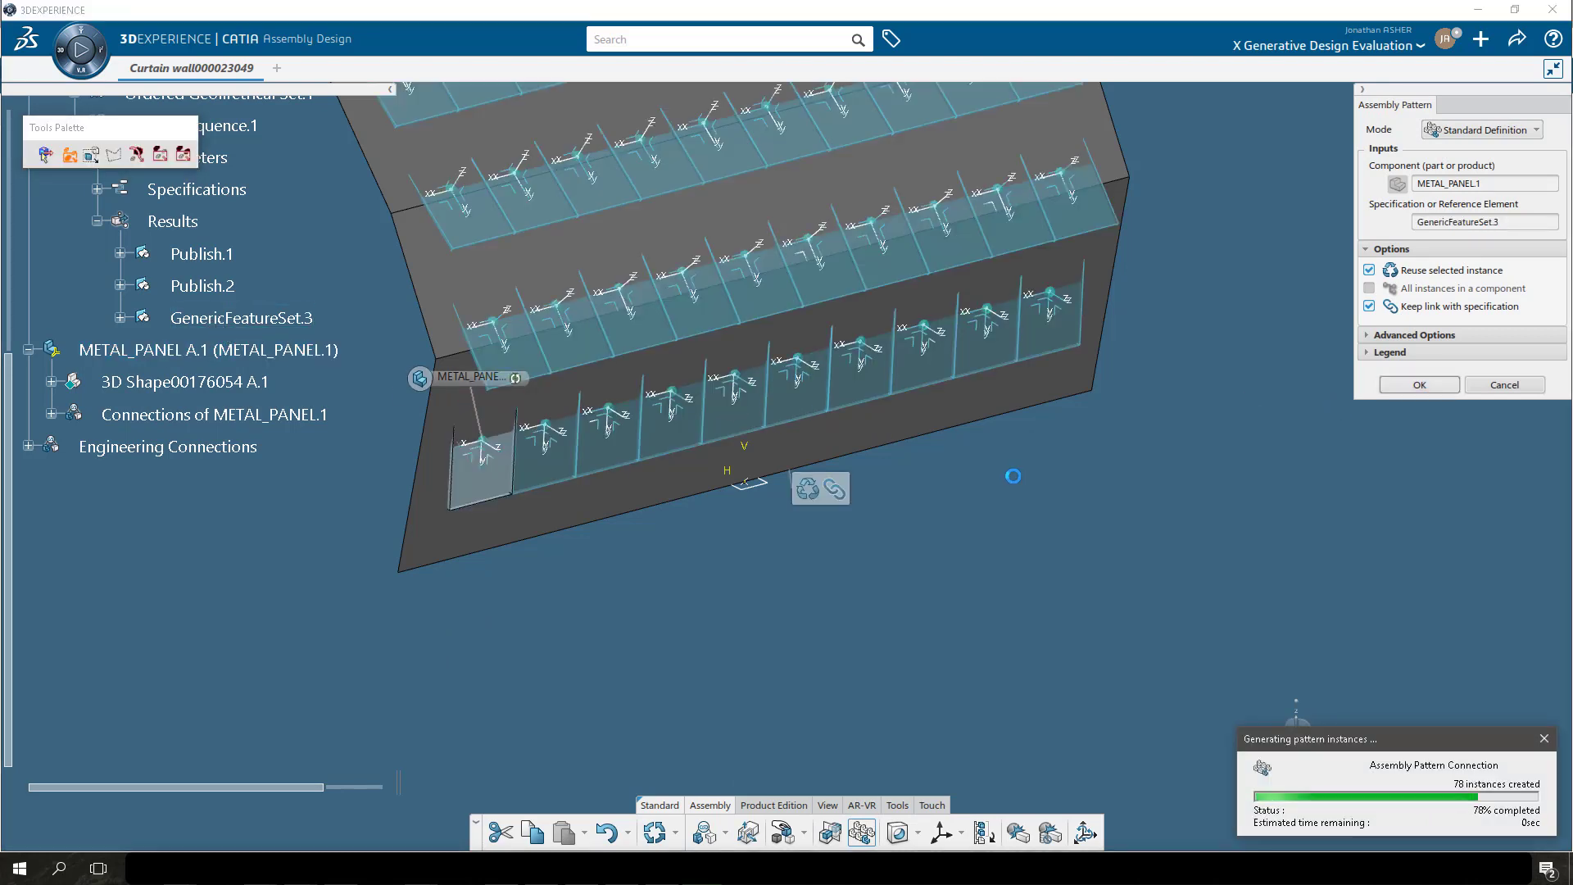
pyautogui.moveTo(477, 484); pyautogui.dragTo(810, 660, button='middle')
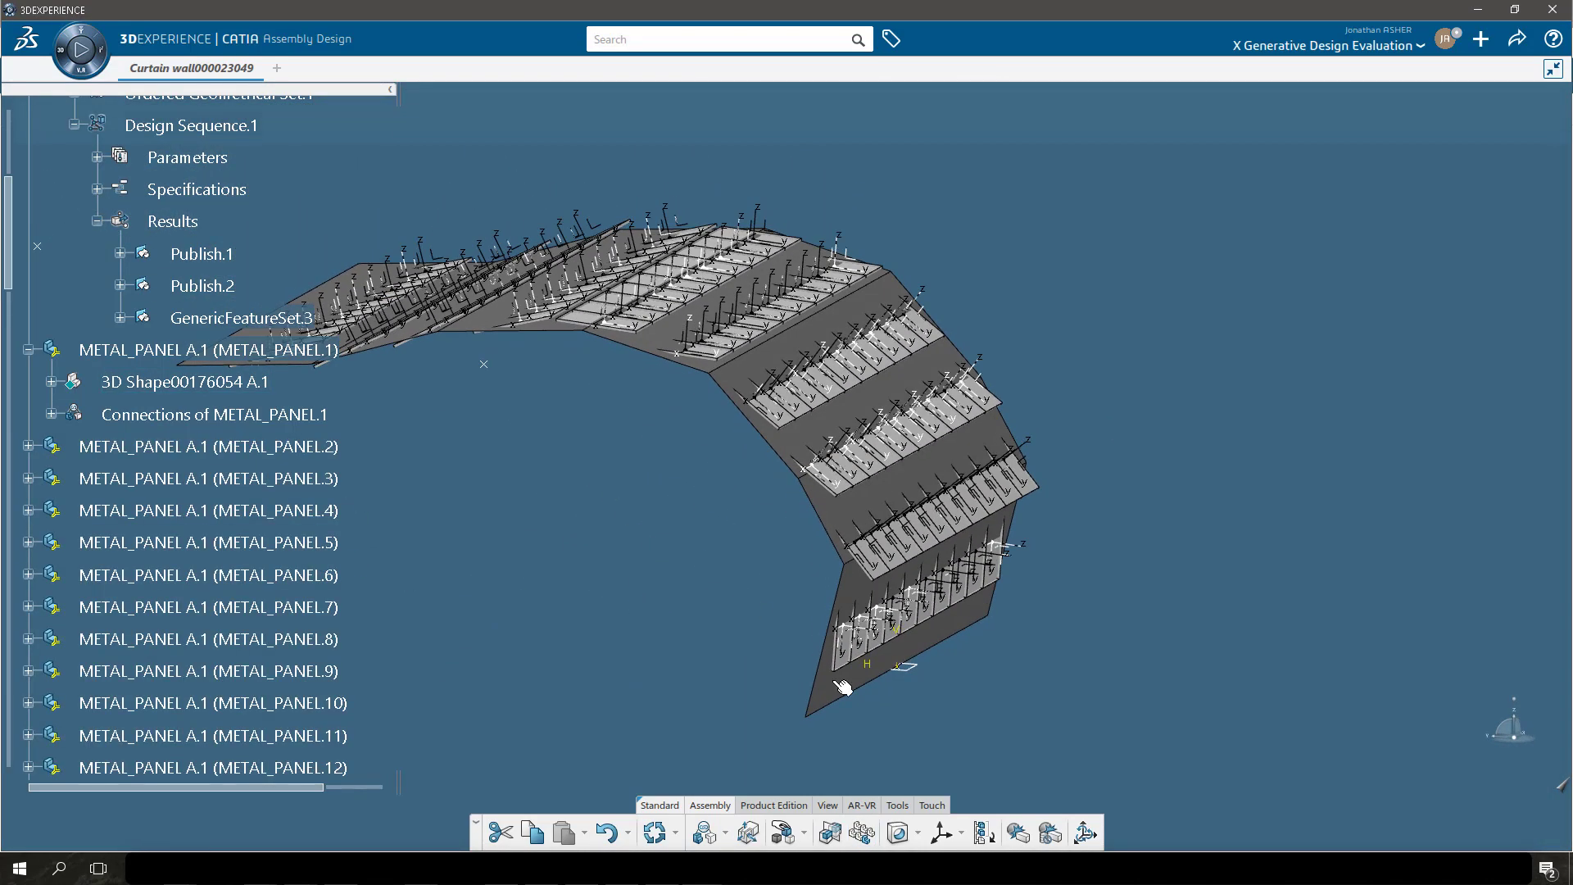
# Apply the customized view style and hide the supporting curtain wall surface behind the patterned panels.
pyautogui.click(832, 807)
pyautogui.click(896, 834)
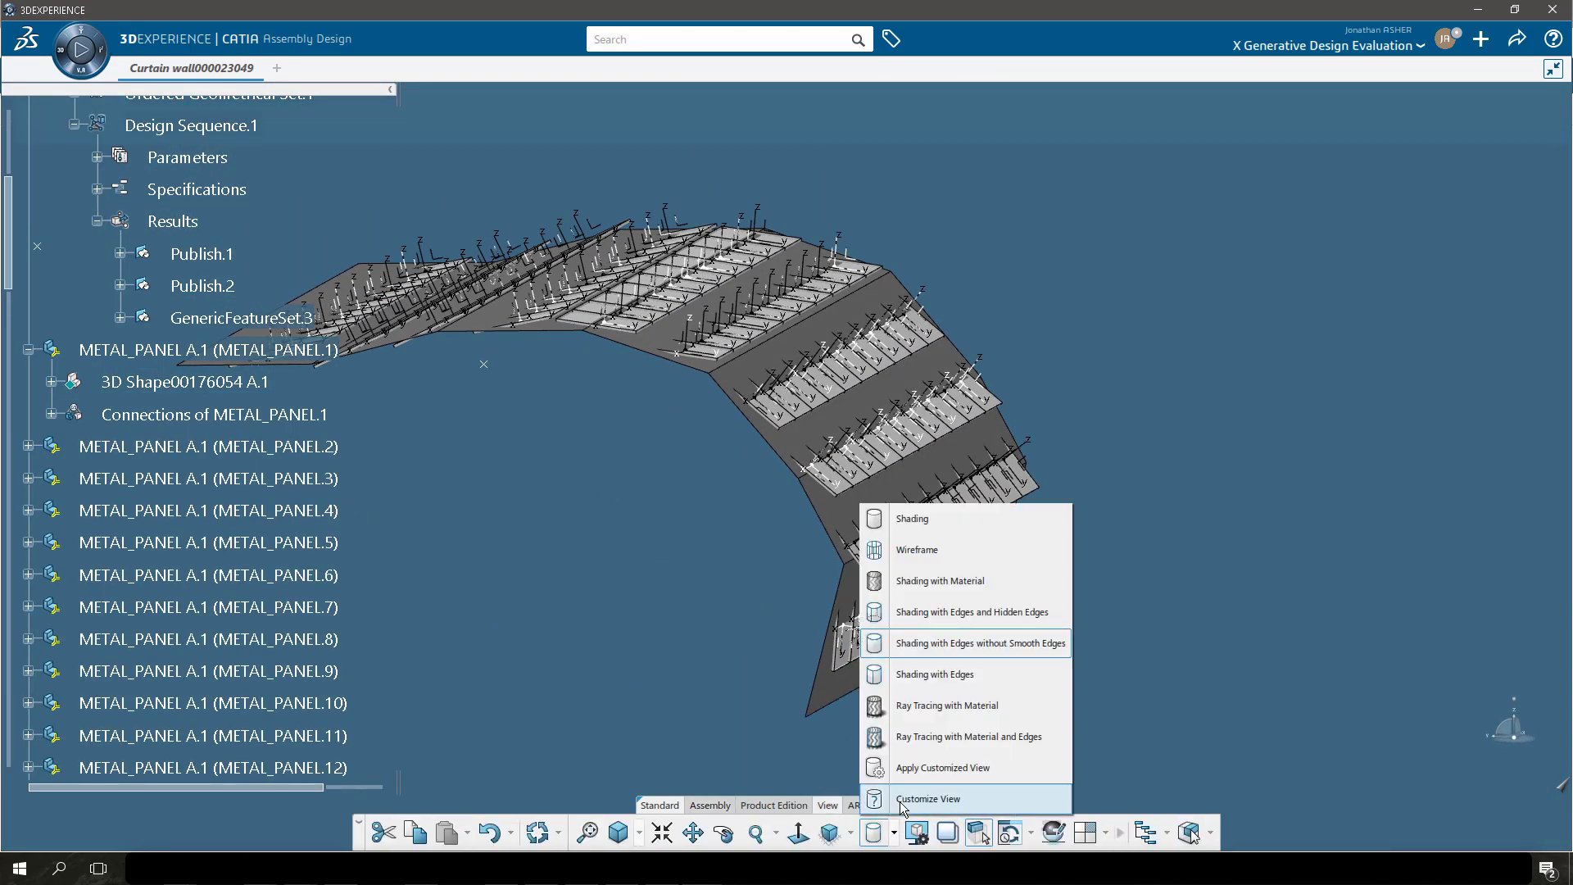
pyautogui.click(905, 764)
pyautogui.moveTo(806, 656); pyautogui.dragTo(540, 552, button='middle')
pyautogui.rightClick(555, 422)
pyautogui.click(578, 447)
pyautogui.moveTo(583, 474); pyautogui.dragTo(961, 491, button='middle')
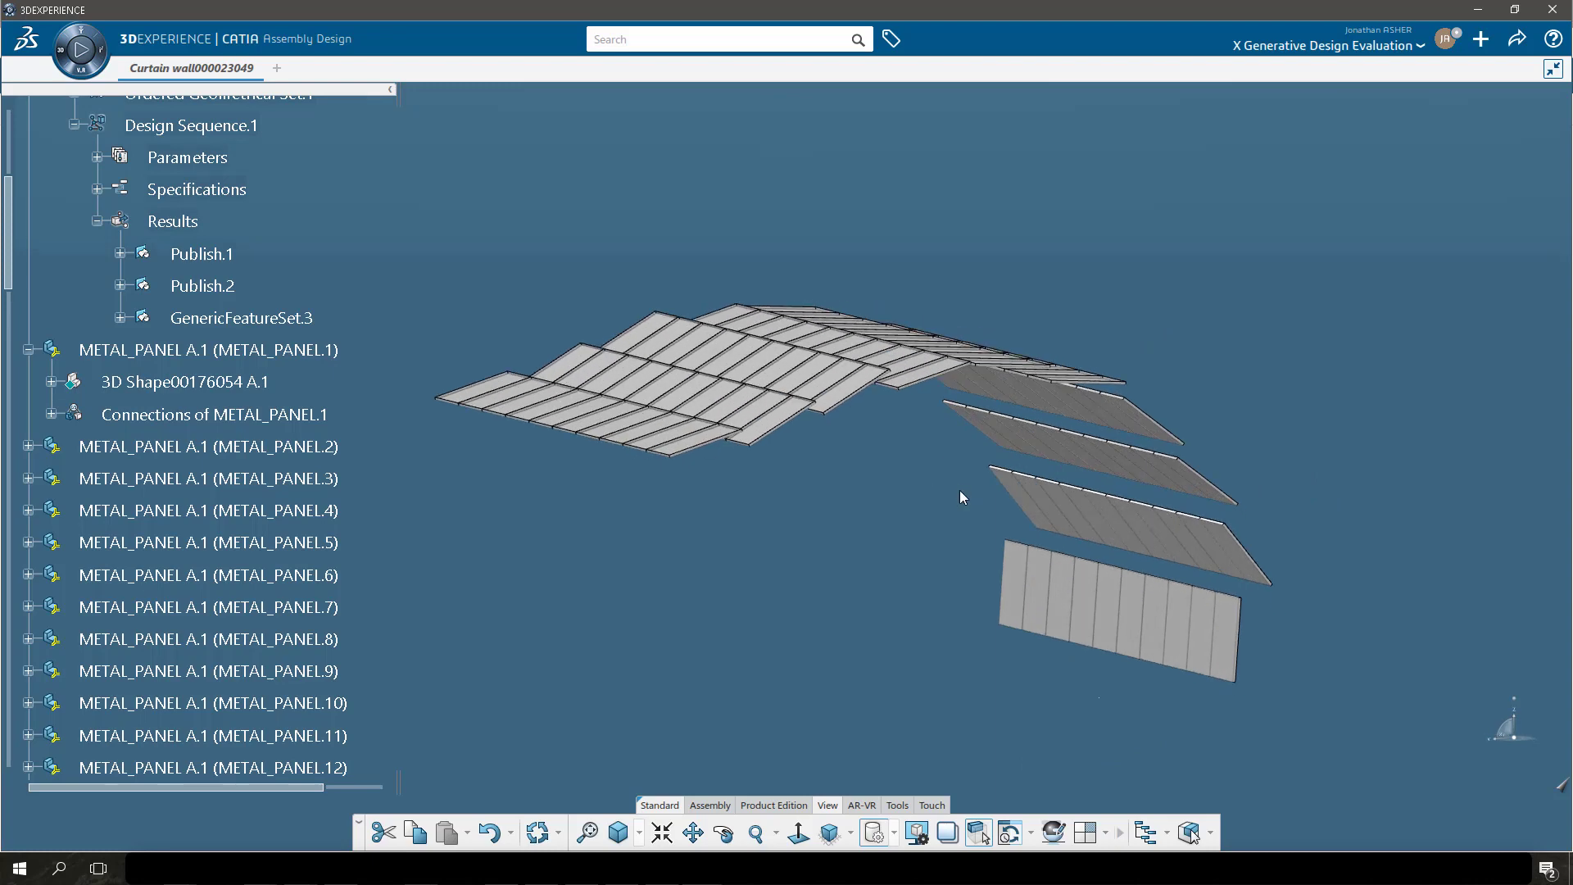
# Switch the view of the panel assembly to perspective projection.
pyautogui.click(640, 834)
pyautogui.click(658, 798)
pyautogui.moveTo(859, 538); pyautogui.dragTo(699, 653, button='middle')
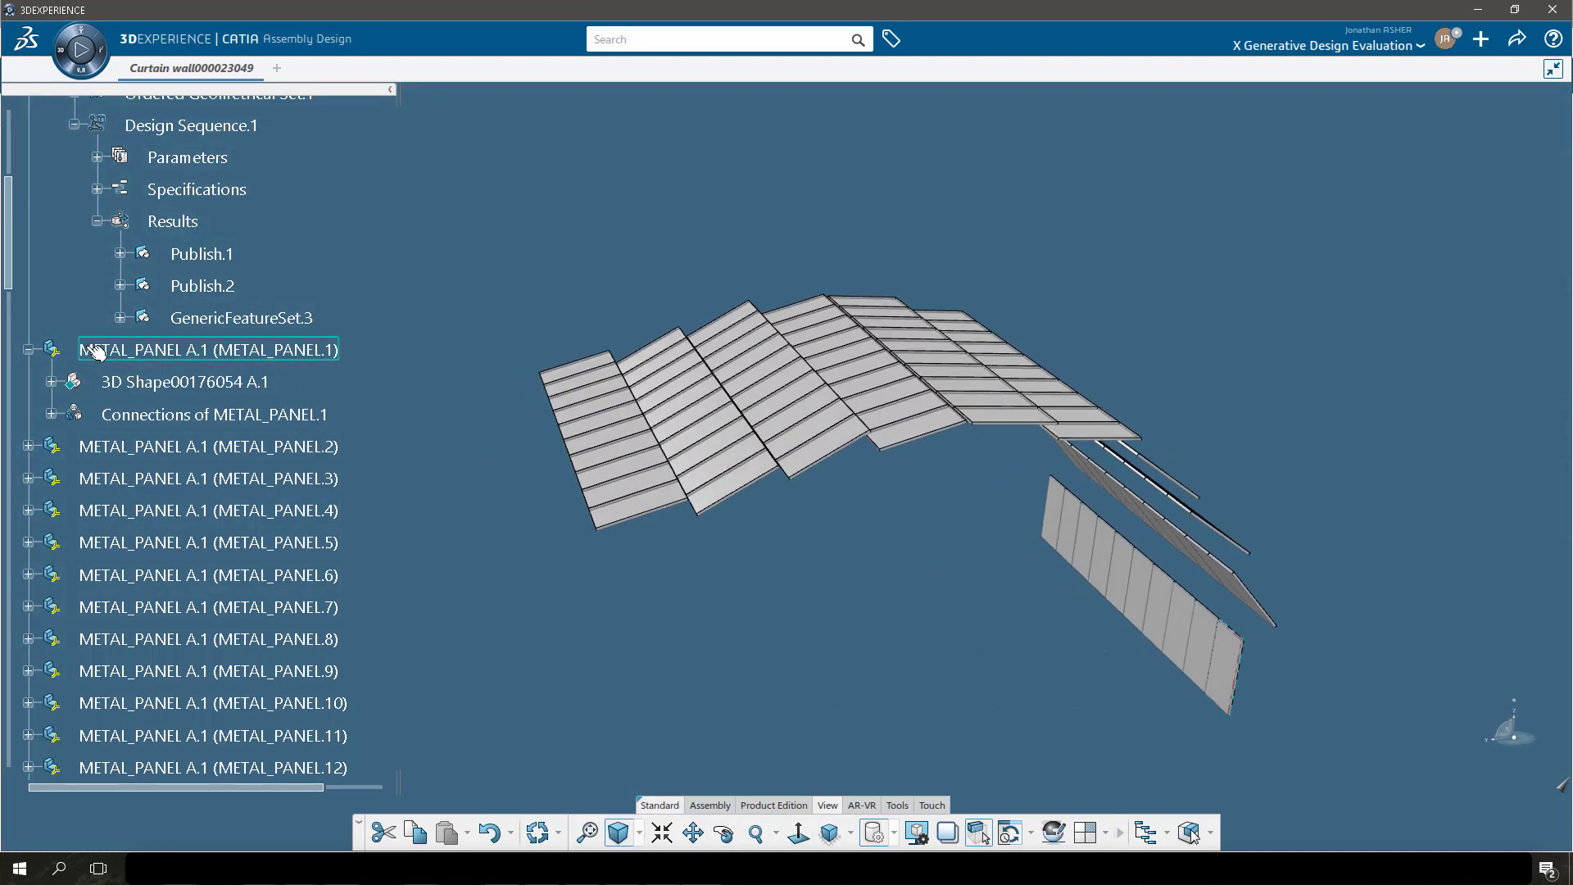
# Set the SURFACE_SELECTOR parameter of Design Sequence.1 to 2 and update the Curtain wall assembly.
pyautogui.scroll(3, 101, 228)
pyautogui.click(96, 234)
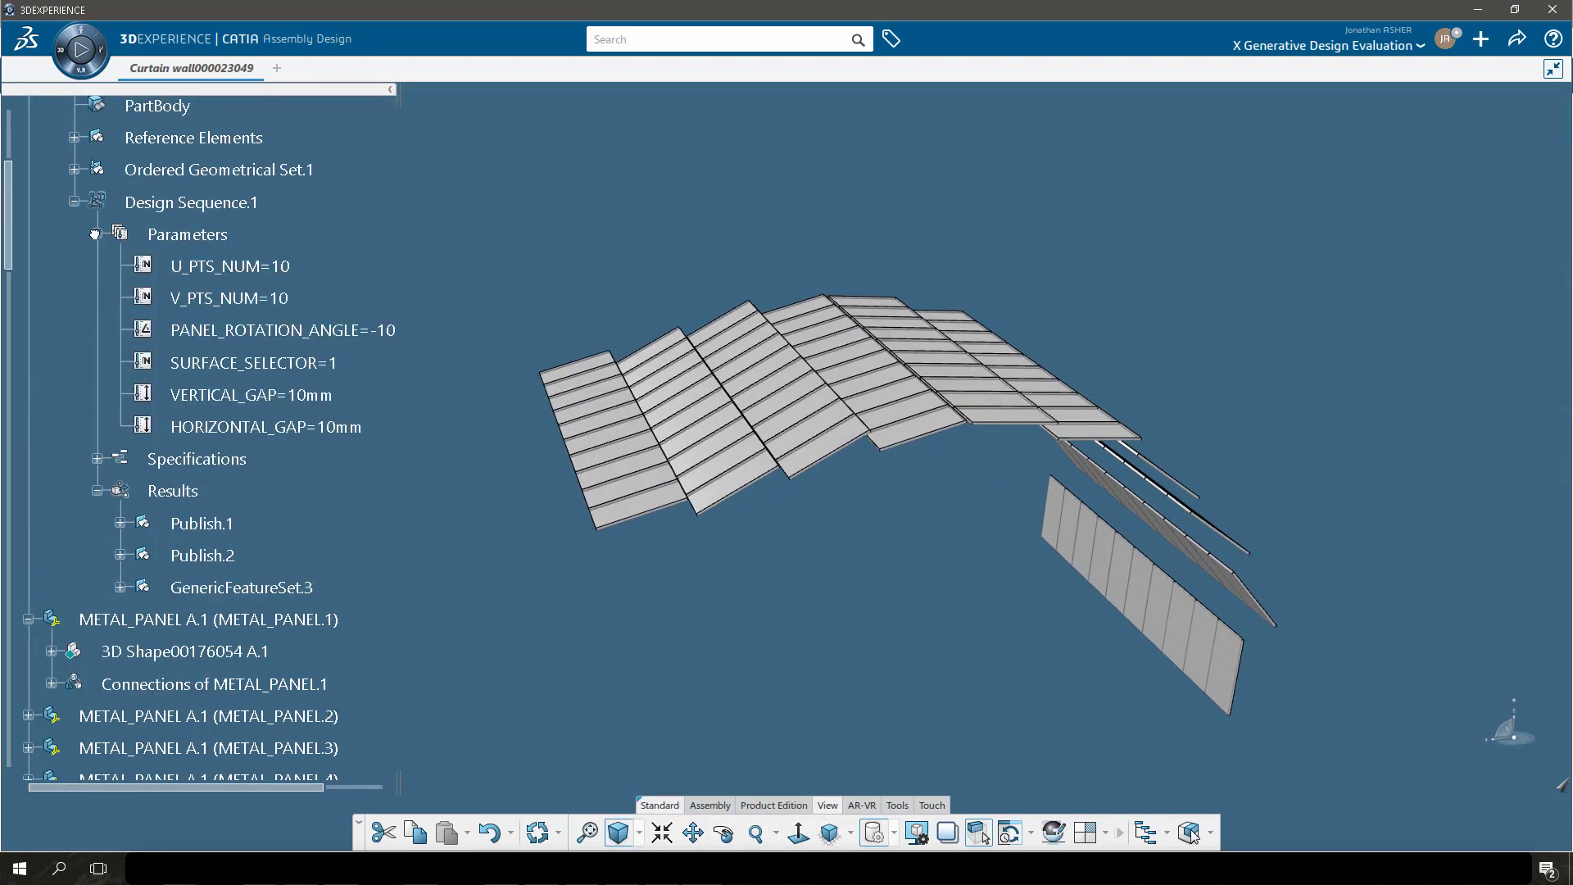
pyautogui.doubleClick(226, 363)
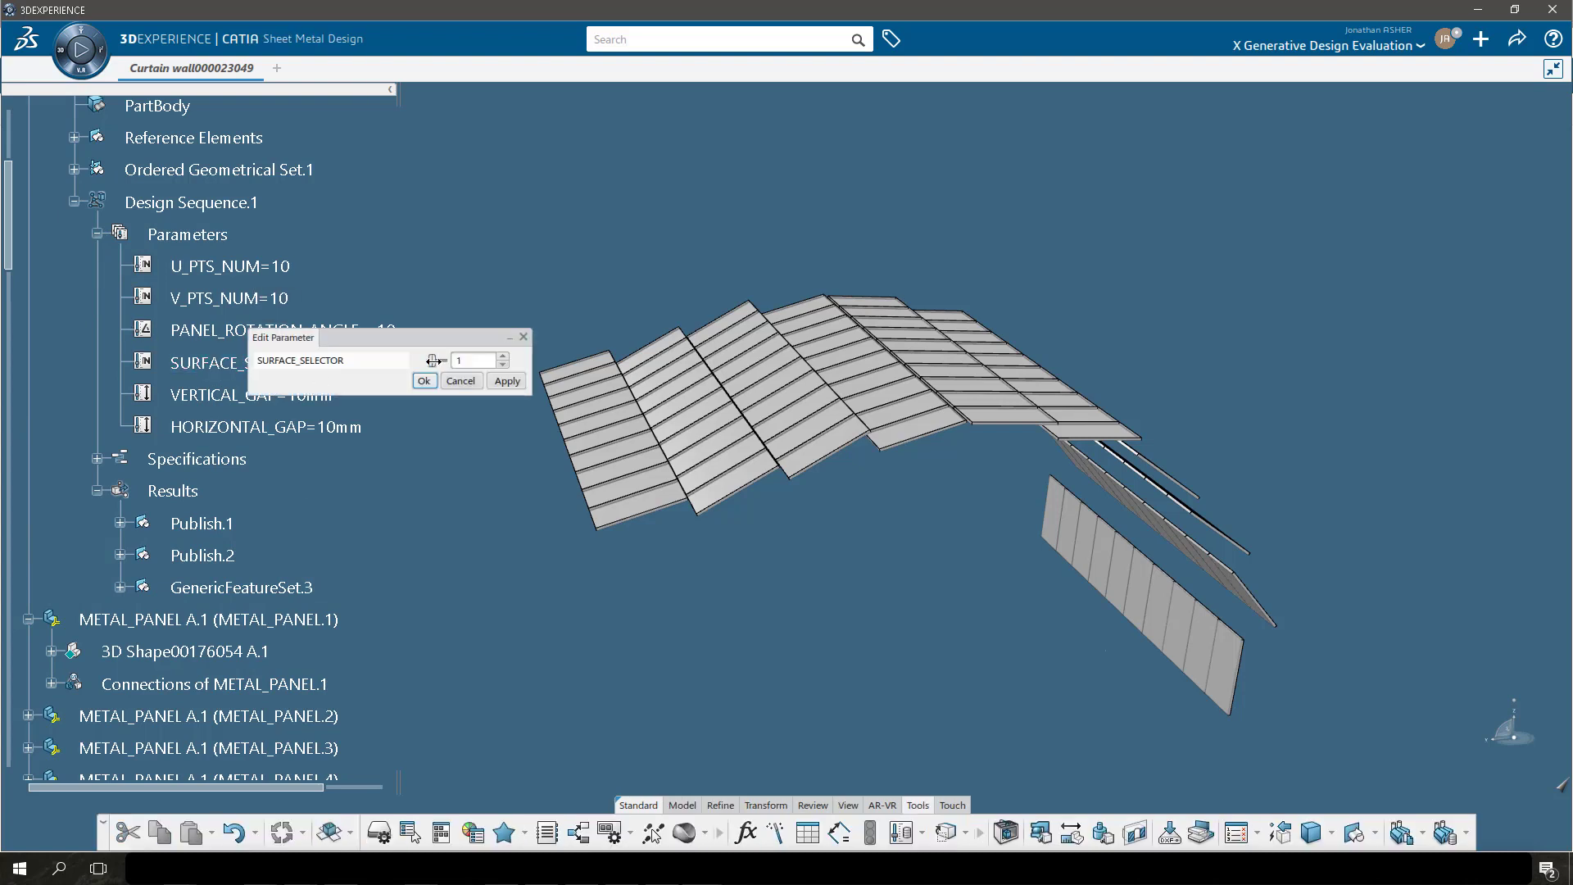
pyautogui.click(424, 382)
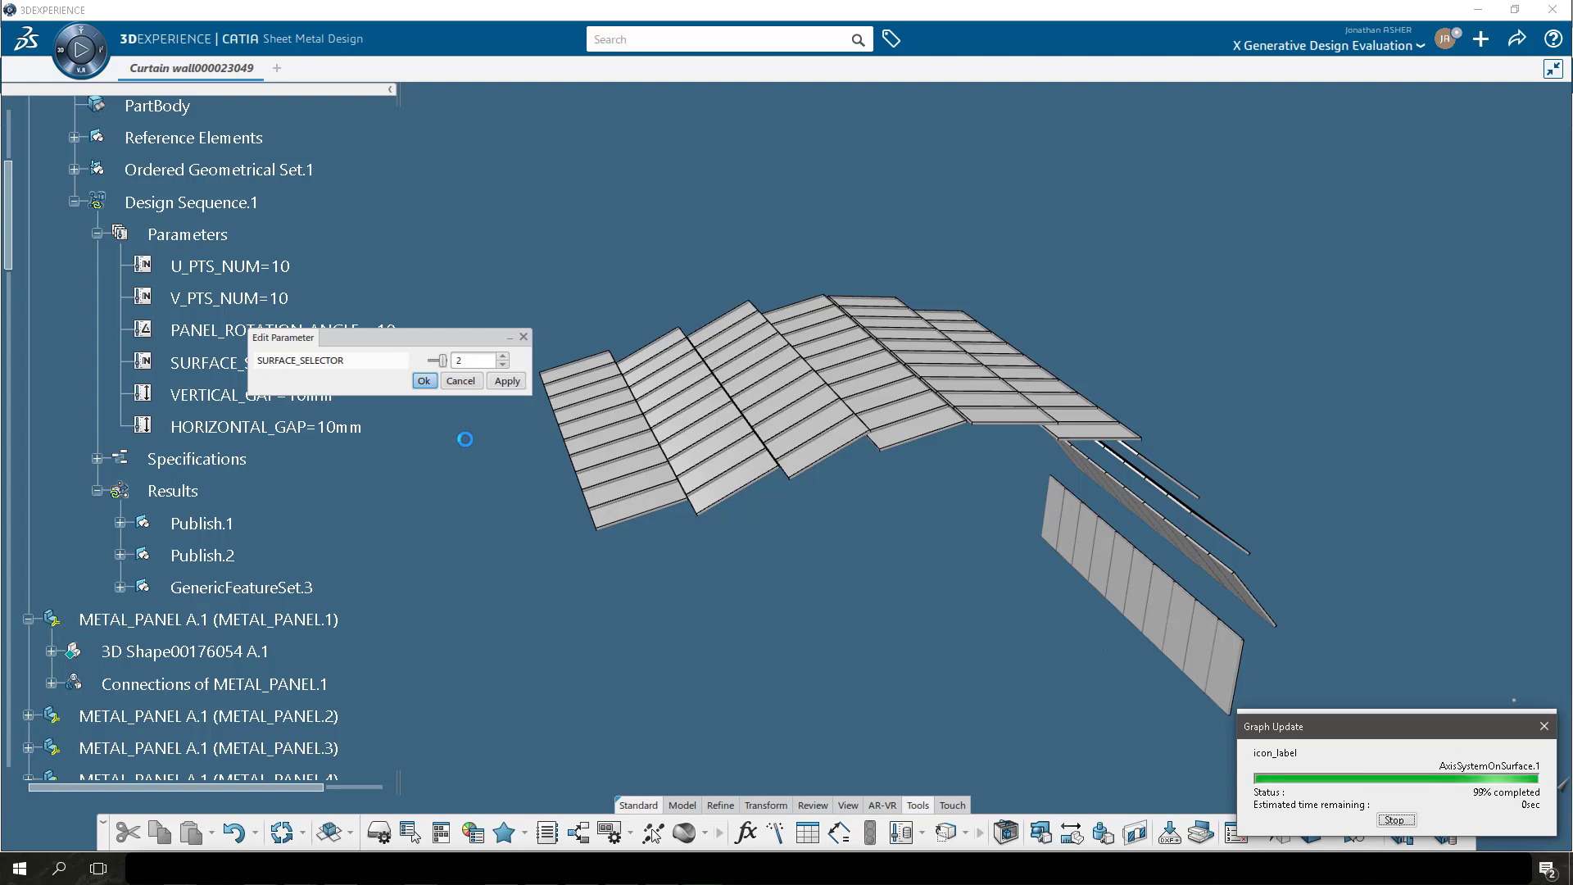
pyautogui.scroll(4, 199, 434)
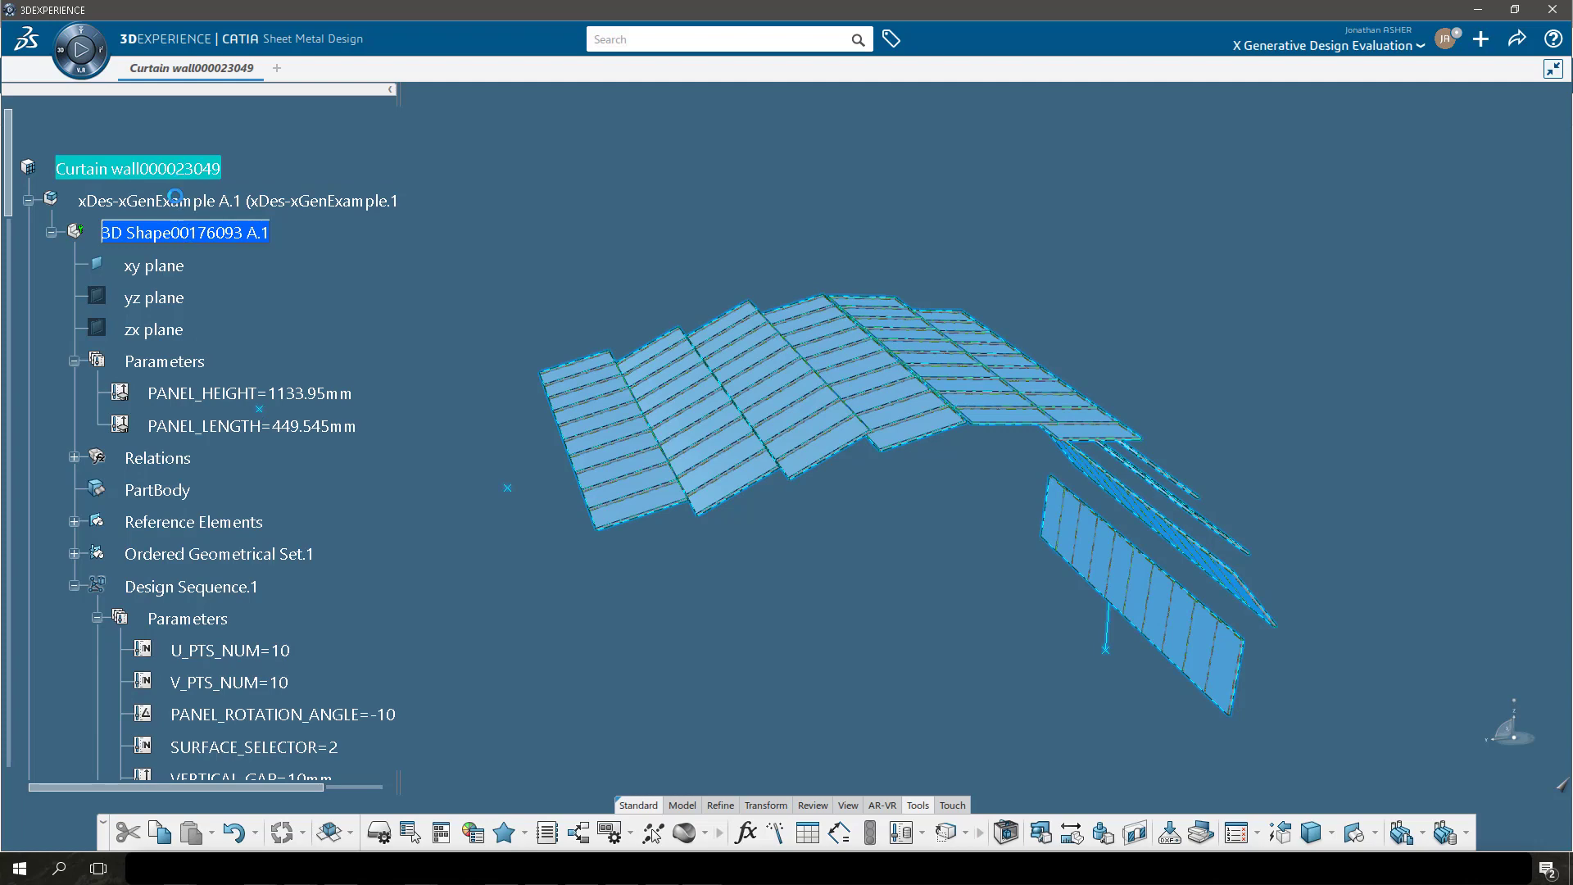
pyautogui.click(538, 832)
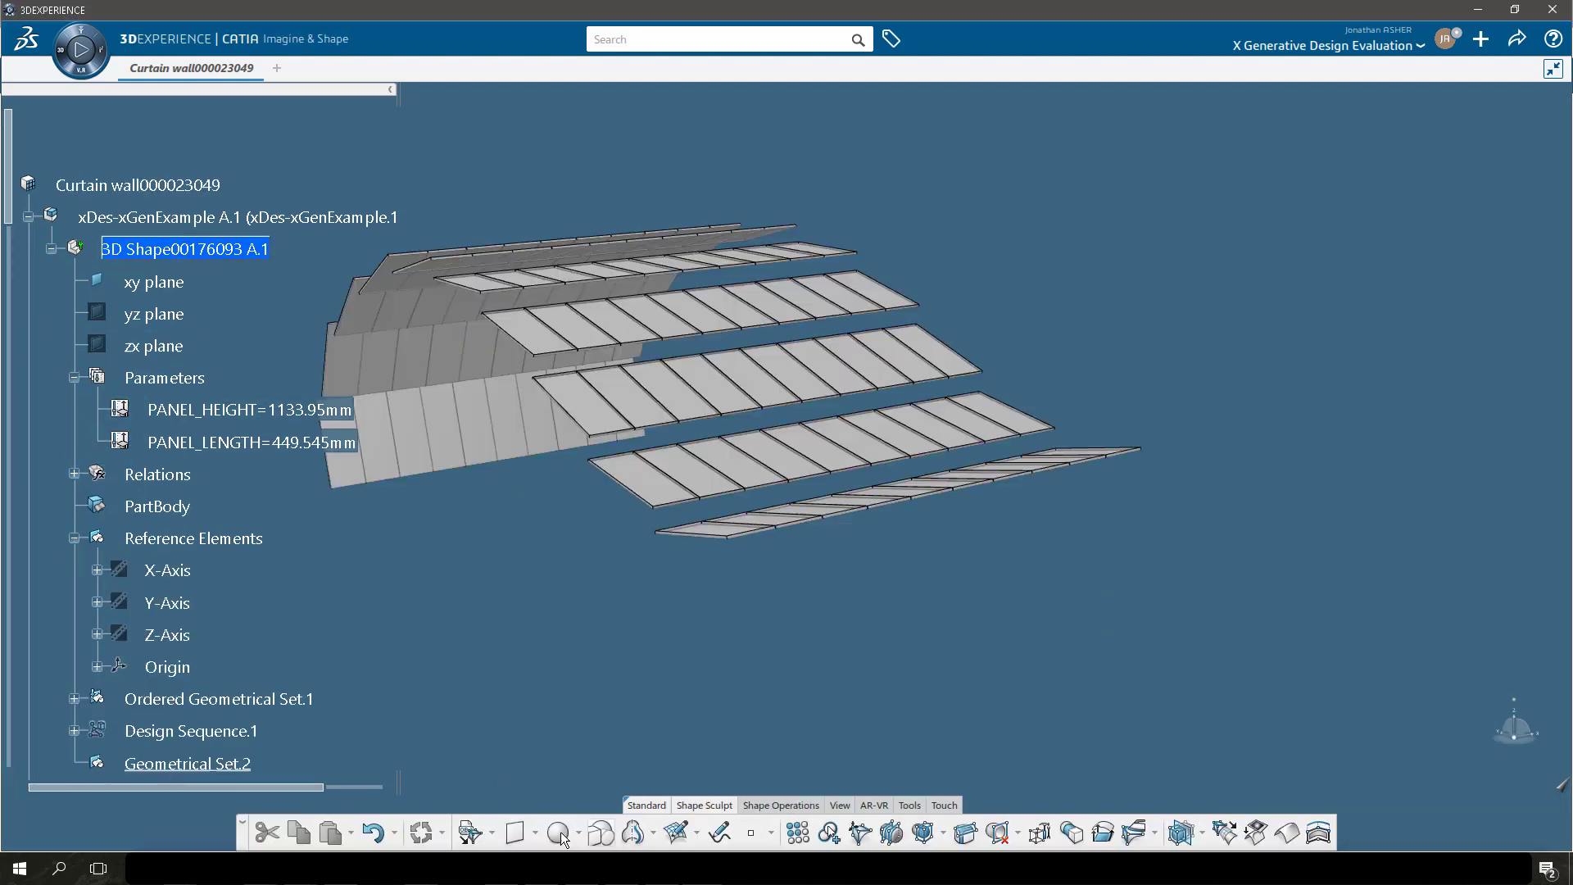
# Create a flat rectangular subdivision surface in front of the panels and lengthen it by moving its front edge outward.
pyautogui.moveTo(1211, 595); pyautogui.dragTo(1174, 675)
pyautogui.moveTo(1043, 667); pyautogui.dragTo(1039, 525, button='middle')
pyautogui.click(1041, 509)
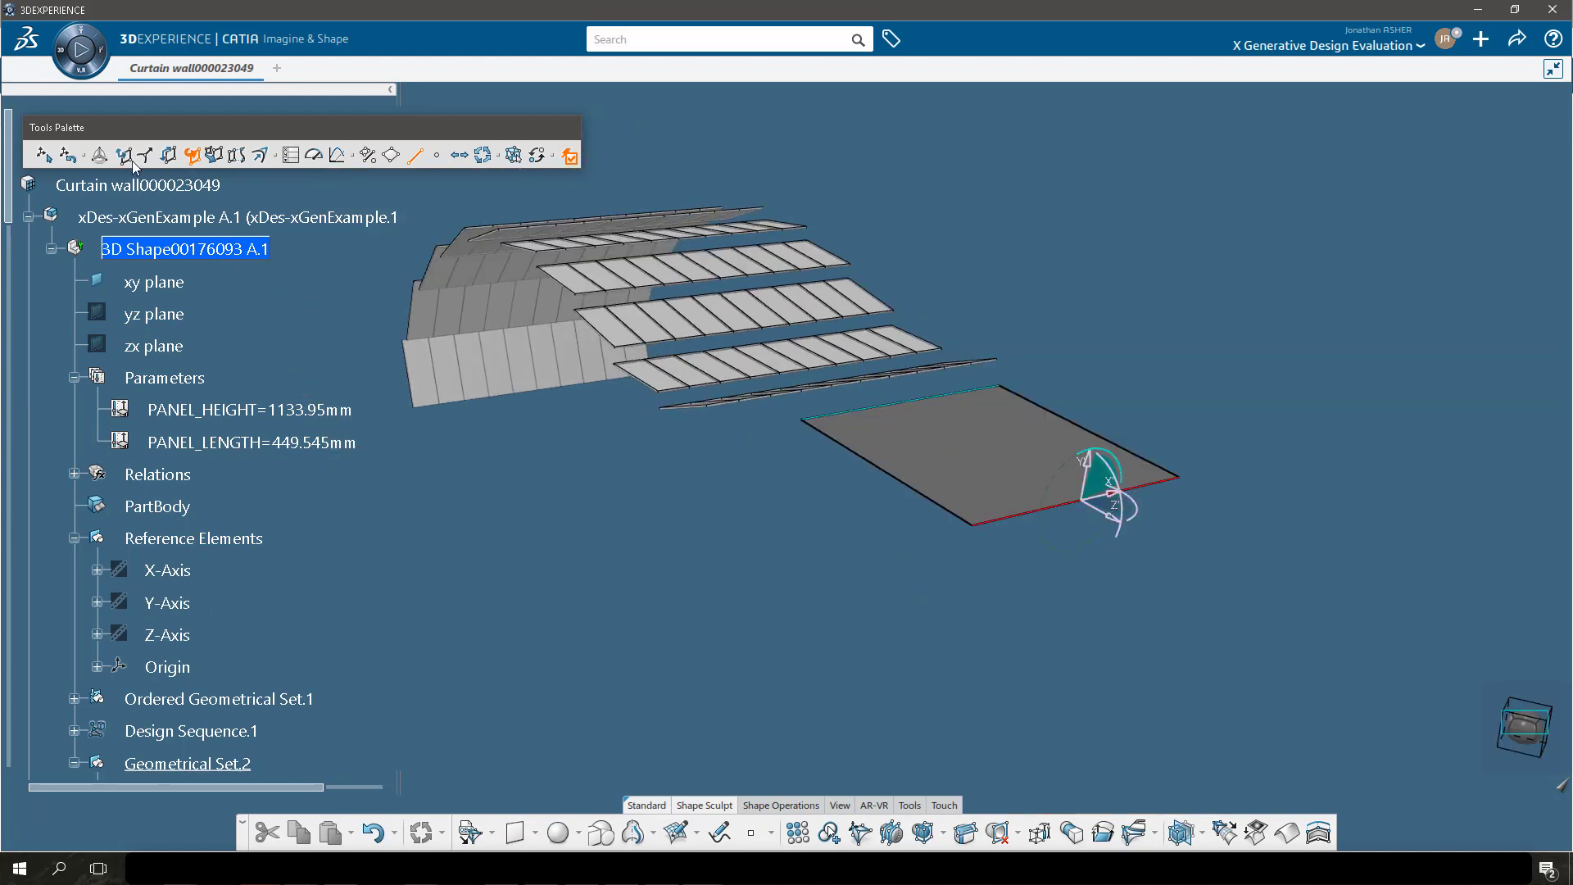
pyautogui.click(123, 155)
pyautogui.moveTo(1109, 485); pyautogui.dragTo(1103, 426, button='middle')
pyautogui.moveTo(1162, 443); pyautogui.dragTo(1398, 508)
pyautogui.moveTo(1265, 527); pyautogui.dragTo(1254, 606, button='middle')
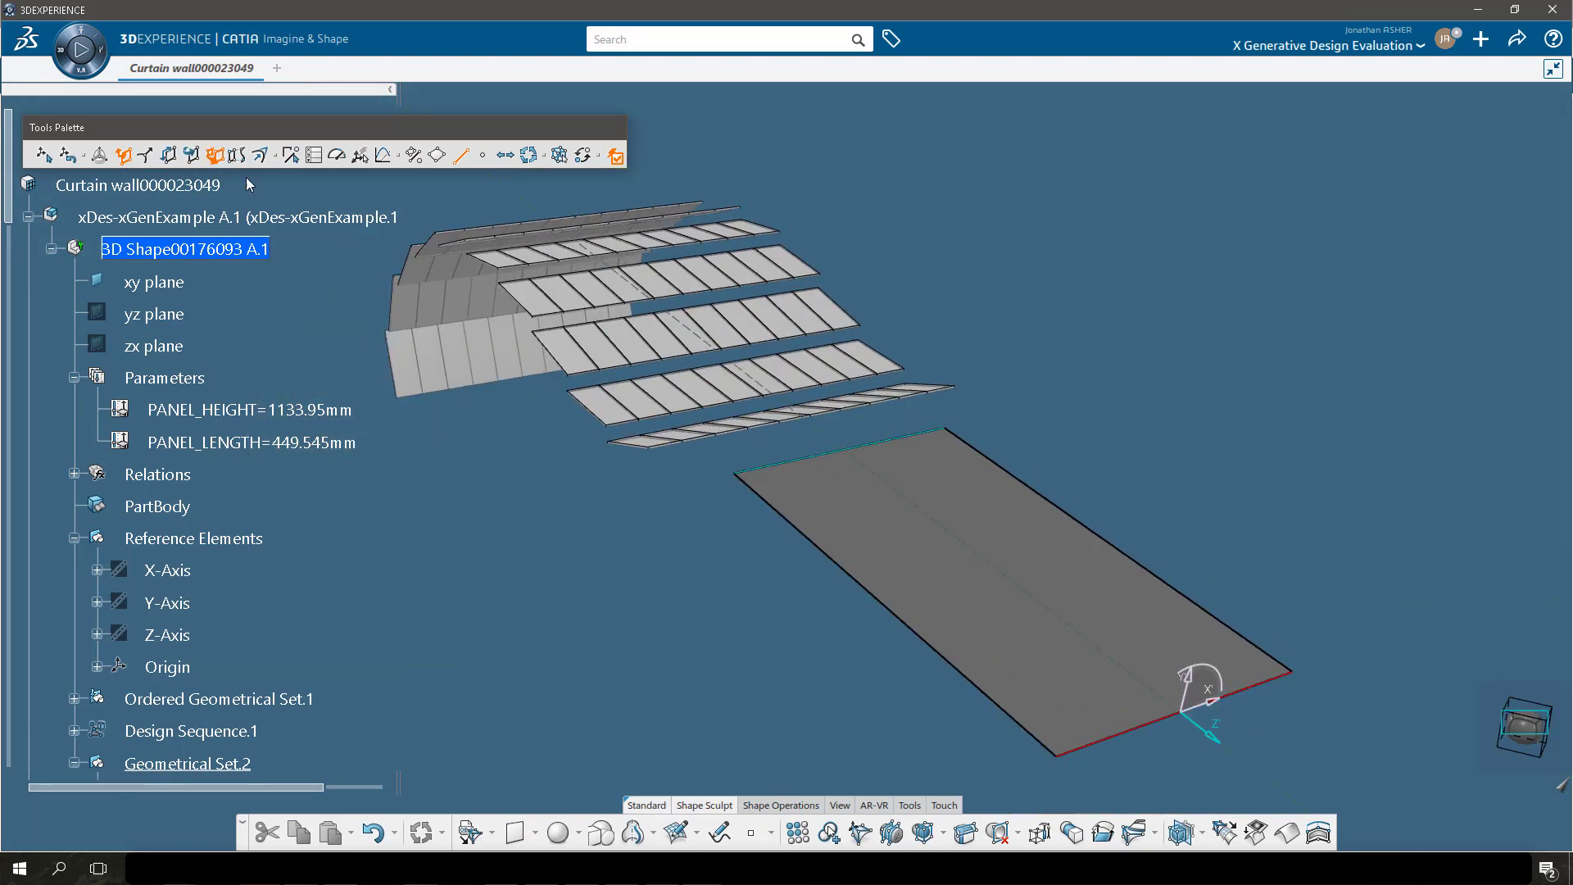
# Widen the flat subdivision surface by moving its long side edge outward.
pyautogui.click(214, 158)
pyautogui.click(1147, 616)
pyautogui.moveTo(1043, 552); pyautogui.dragTo(1157, 510)
pyautogui.click(1177, 516)
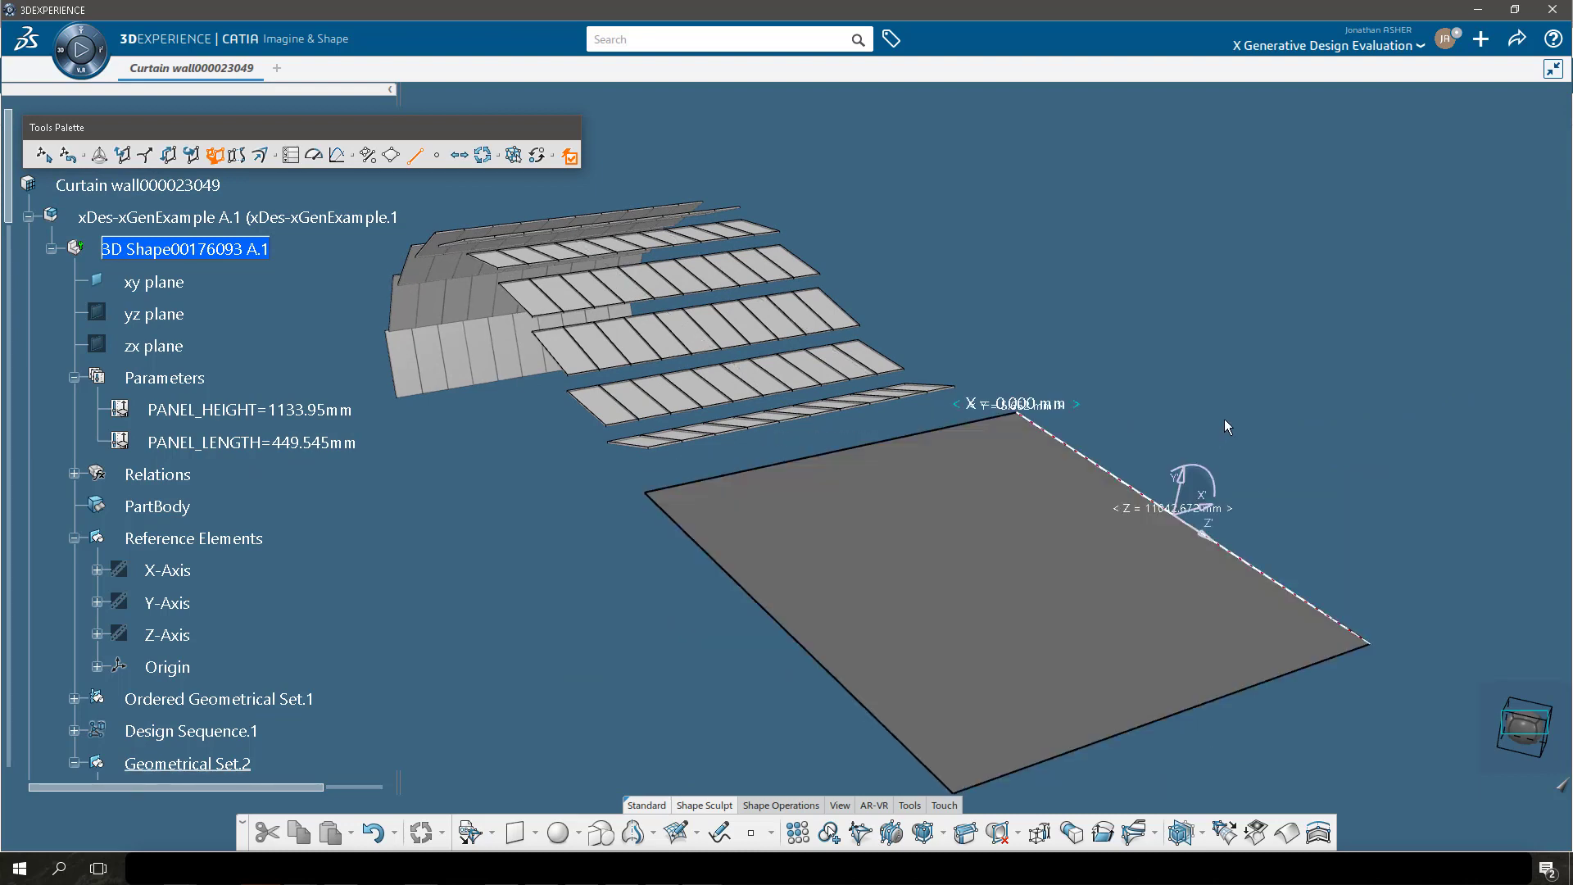
pyautogui.click(1214, 446)
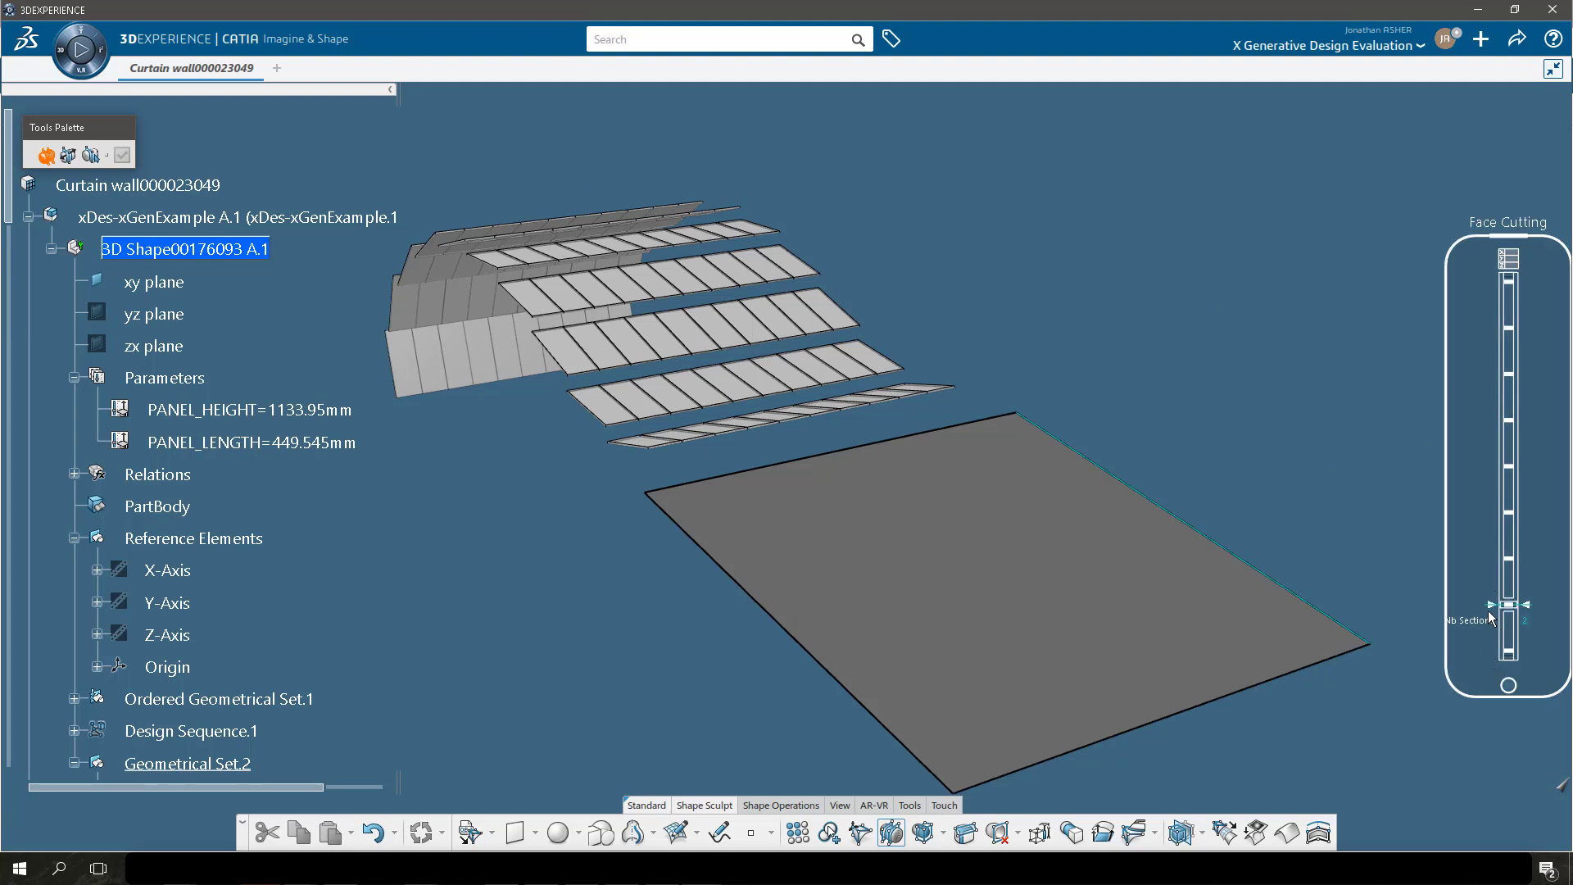
# Cut the subdivision surface along both directions with Face Cutting into a four-by-four grid of faces.
pyautogui.moveTo(1492, 572); pyautogui.dragTo(1493, 558)
pyautogui.click(1176, 515)
pyautogui.click(1180, 711)
pyautogui.click(1278, 720)
pyautogui.doubleClick(1018, 659)
# Raise the inner part of the subdivision surface into a hump and lower an edge in the middle of its front border.
pyautogui.click(941, 579)
pyautogui.click(123, 154)
pyautogui.moveTo(947, 539); pyautogui.dragTo(951, 498)
pyautogui.moveTo(994, 677); pyautogui.dragTo(1005, 533, button='middle')
pyautogui.click(974, 481)
pyautogui.moveTo(976, 440); pyautogui.dragTo(976, 465)
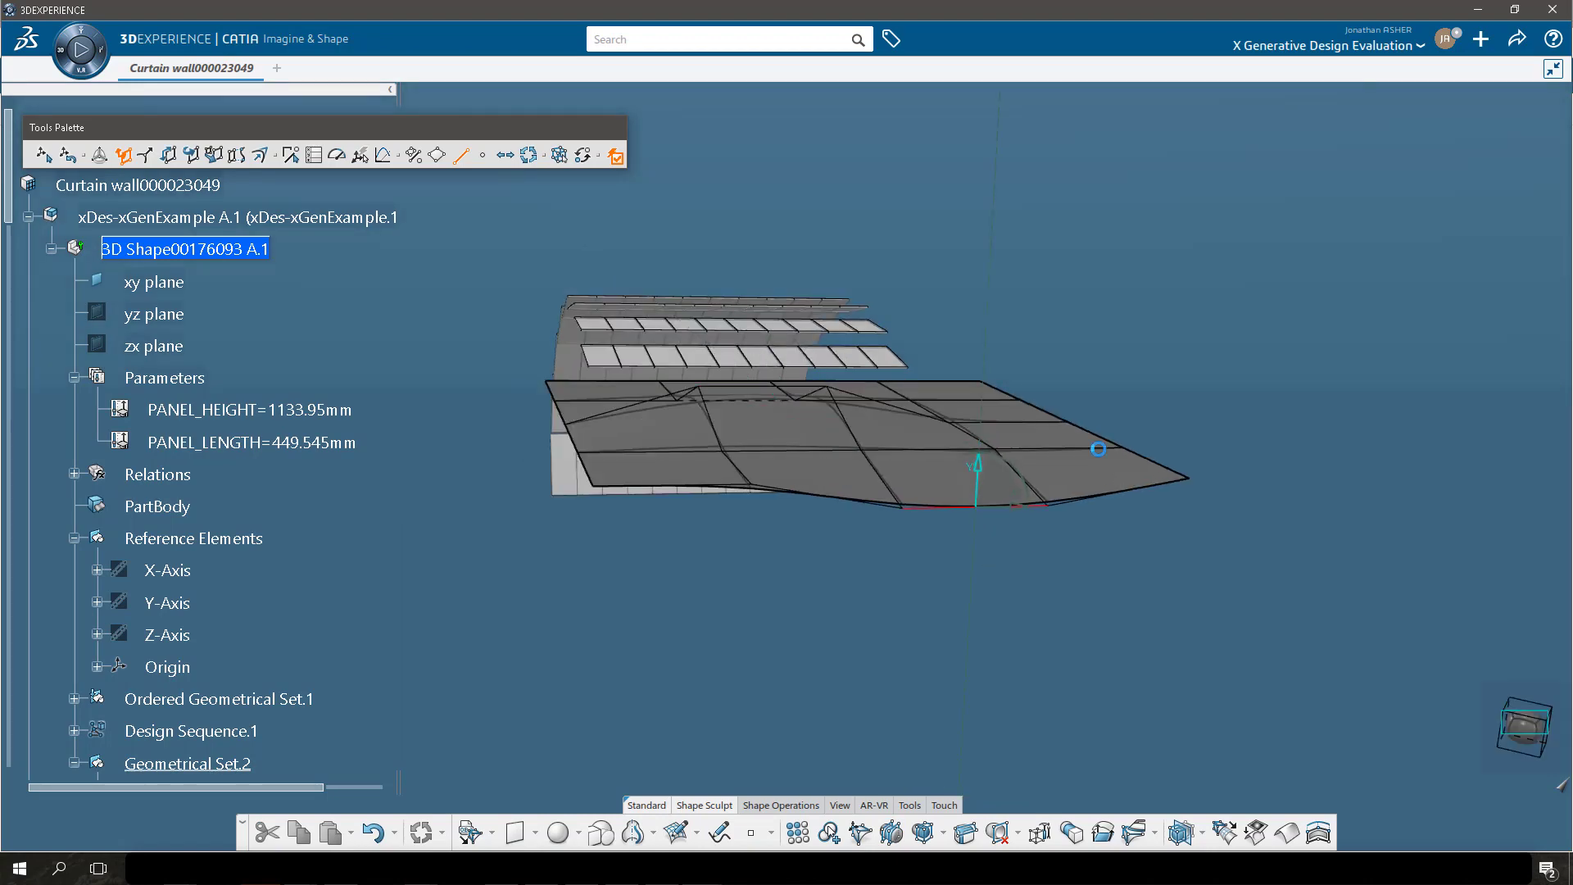
# Raise a border edge on the right side of the subdivision surface and lower one on its left side.
pyautogui.click(1098, 435)
pyautogui.moveTo(1101, 393); pyautogui.dragTo(1100, 358)
pyautogui.click(560, 412)
pyautogui.moveTo(550, 544); pyautogui.dragTo(567, 611, button='middle')
pyautogui.moveTo(623, 492); pyautogui.dragTo(621, 518)
# Raise a face along the back and a point in the middle of the front border, and finish editing the subdivision surface.
pyautogui.click(762, 485)
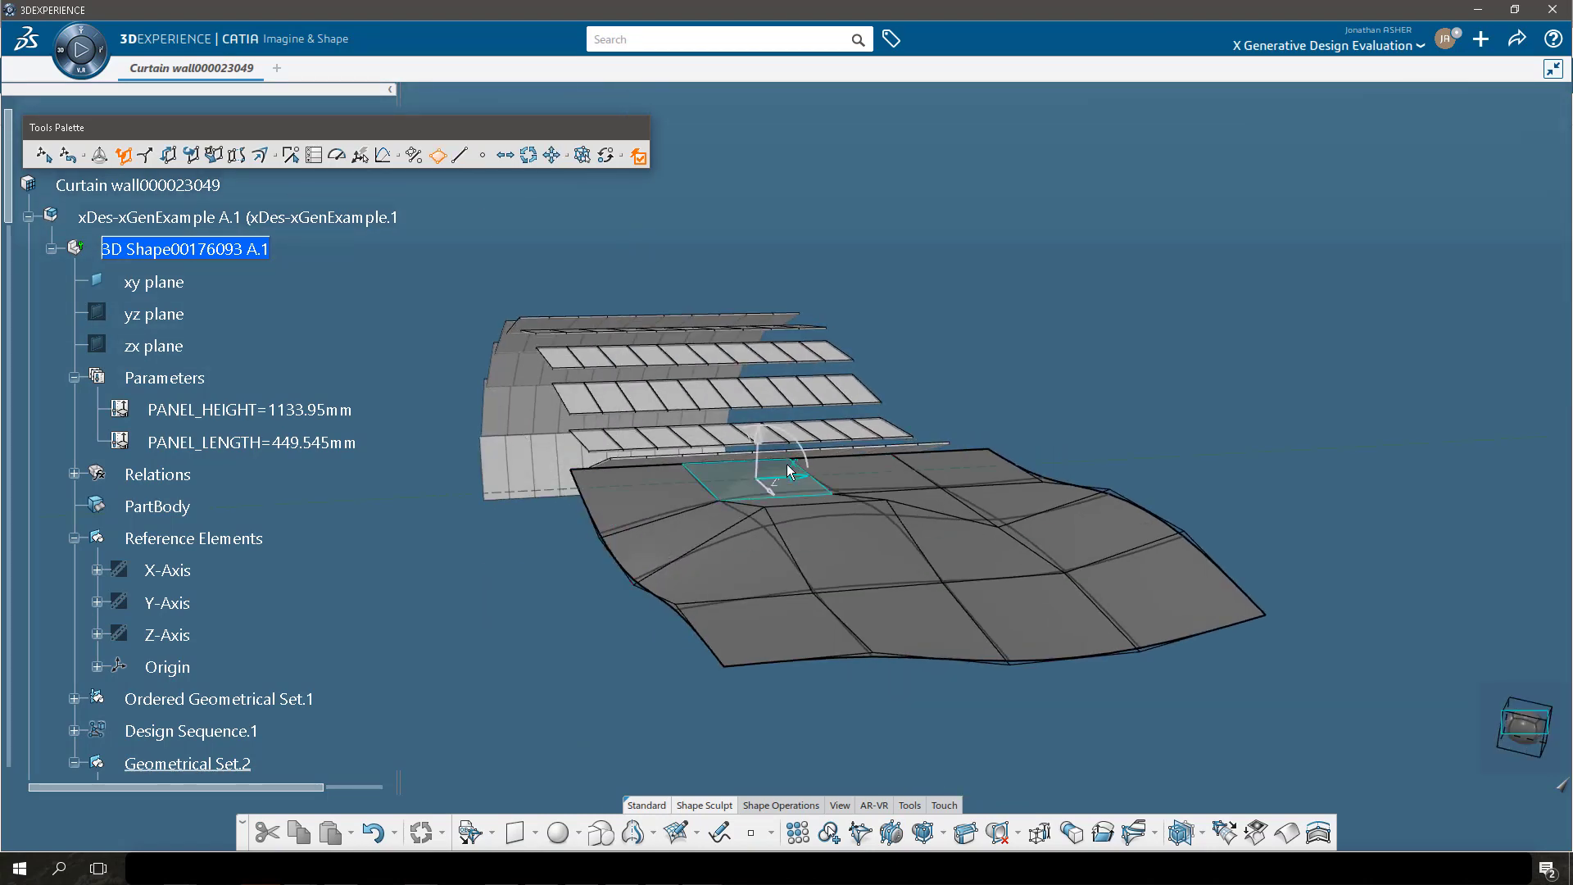
pyautogui.moveTo(759, 441); pyautogui.dragTo(759, 406)
pyautogui.click(1012, 660)
pyautogui.moveTo(1012, 613); pyautogui.dragTo(1016, 567)
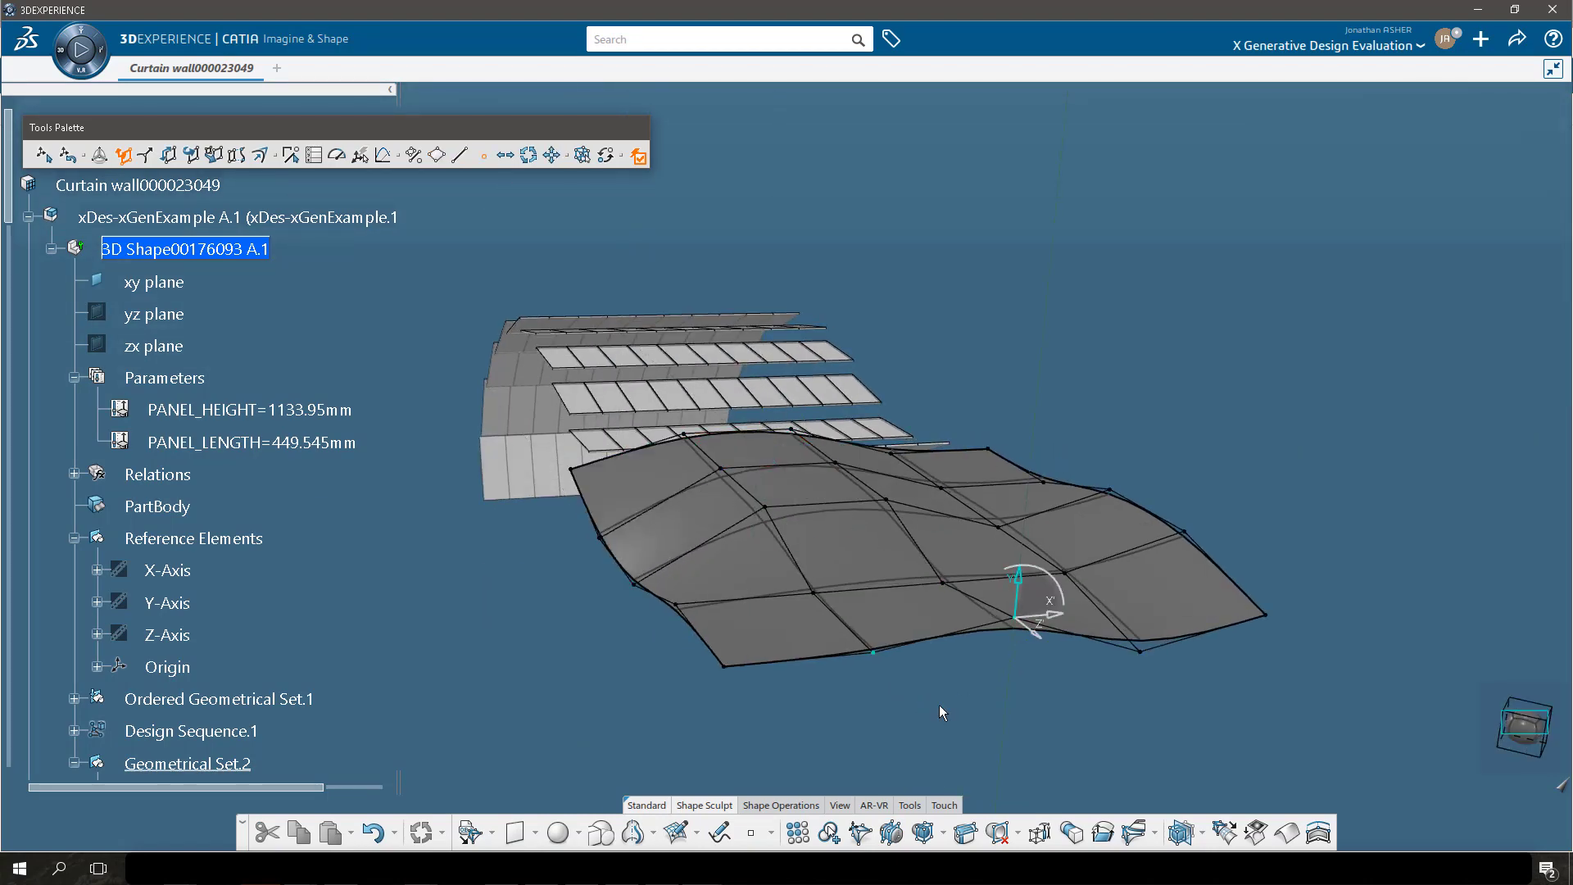
pyautogui.doubleClick(941, 710)
# Replace Extrude.1 in Ordered Geometrical Set.1 with Subdivision Surface.1.
pyautogui.click(75, 538)
pyautogui.click(75, 571)
pyautogui.rightClick(169, 667)
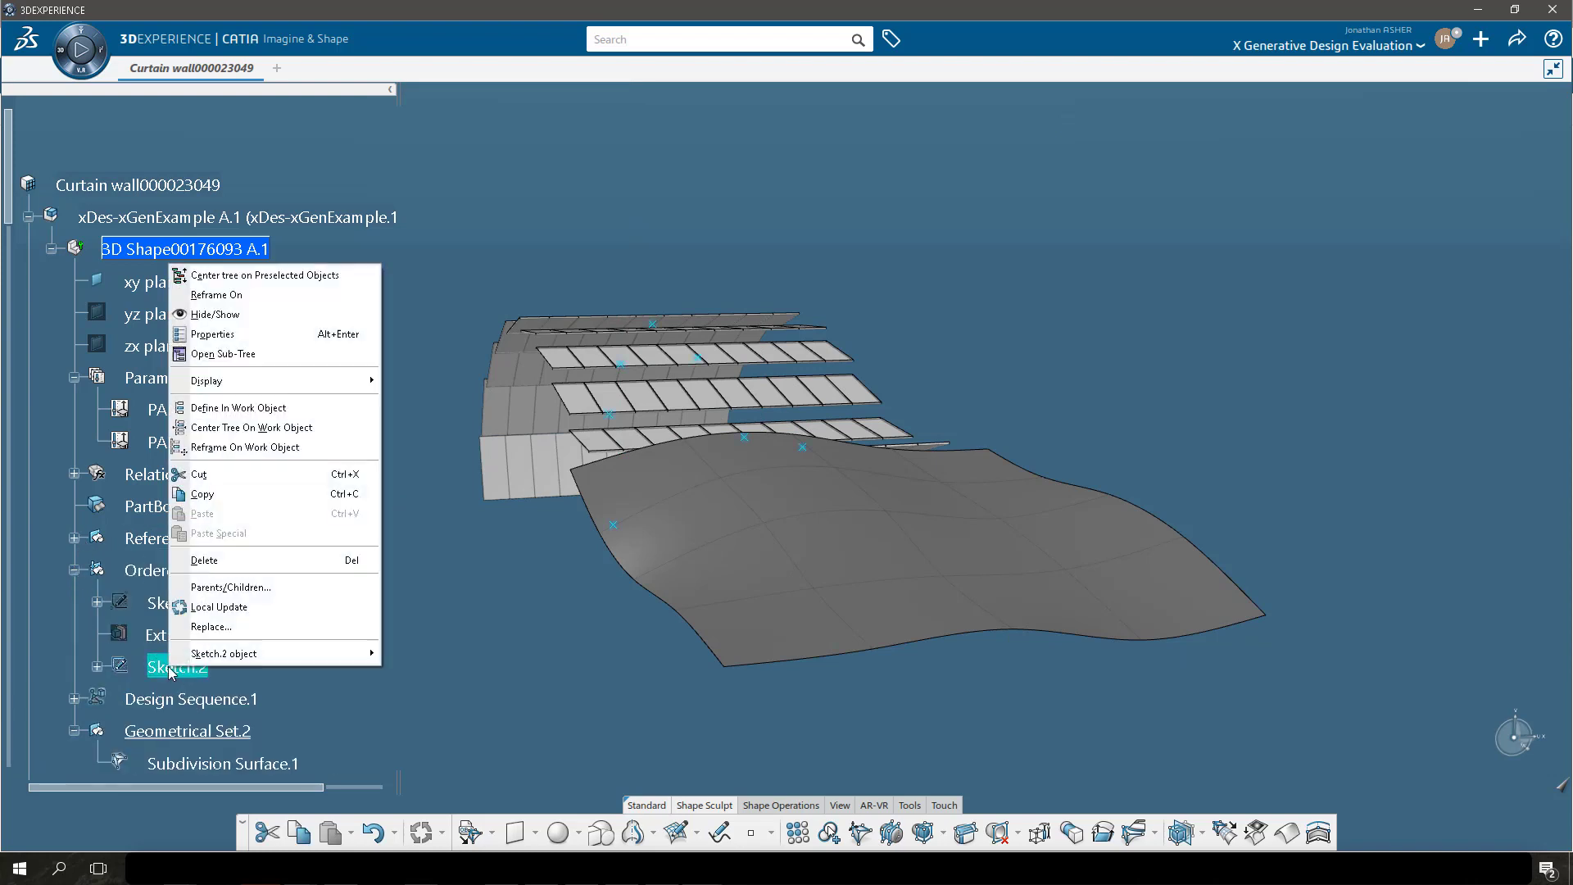
pyautogui.rightClick(159, 635)
pyautogui.click(201, 593)
pyautogui.click(641, 530)
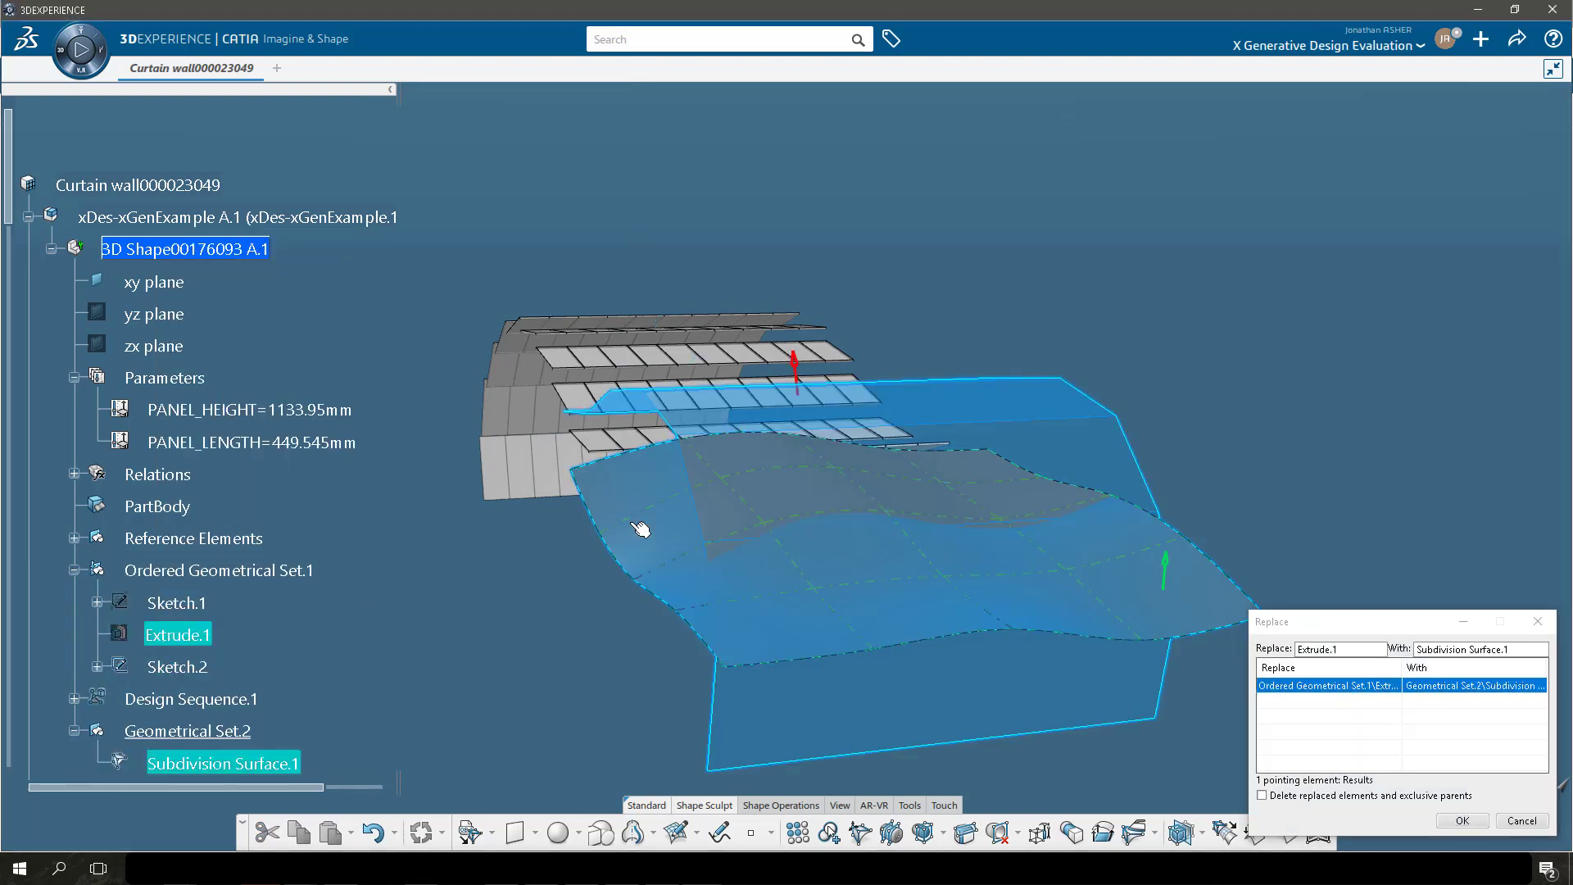
pyautogui.click(1461, 821)
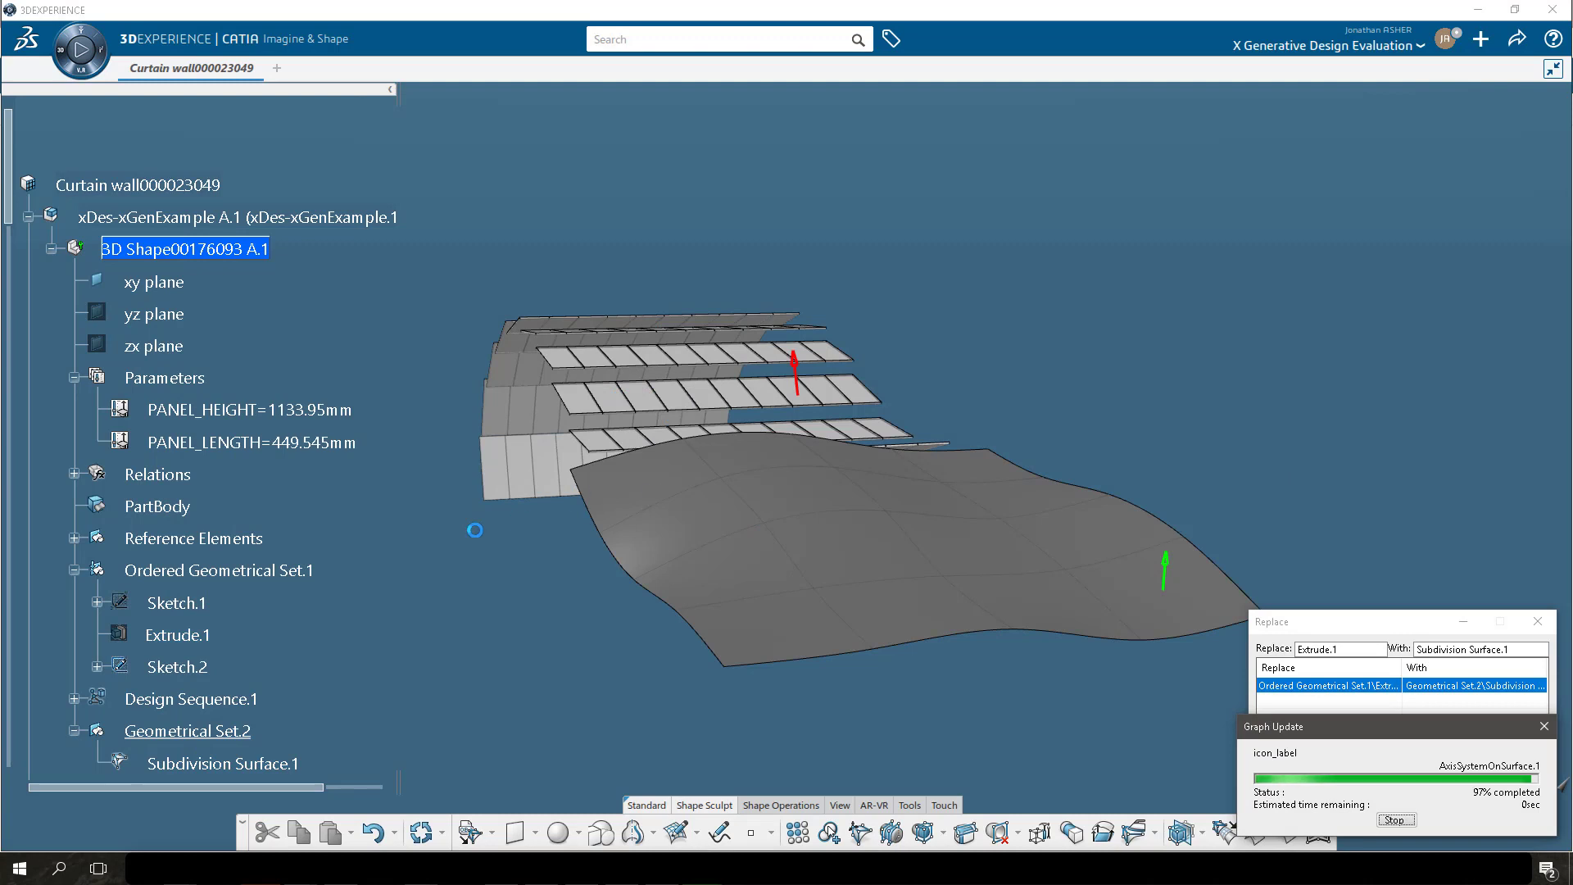
# Set the SURFACE_SELECTOR parameter of Design Sequence.1 to 1 and activate the Curtain wall assembly.
pyautogui.click(73, 699)
pyautogui.click(98, 643)
pyautogui.doubleClick(328, 514)
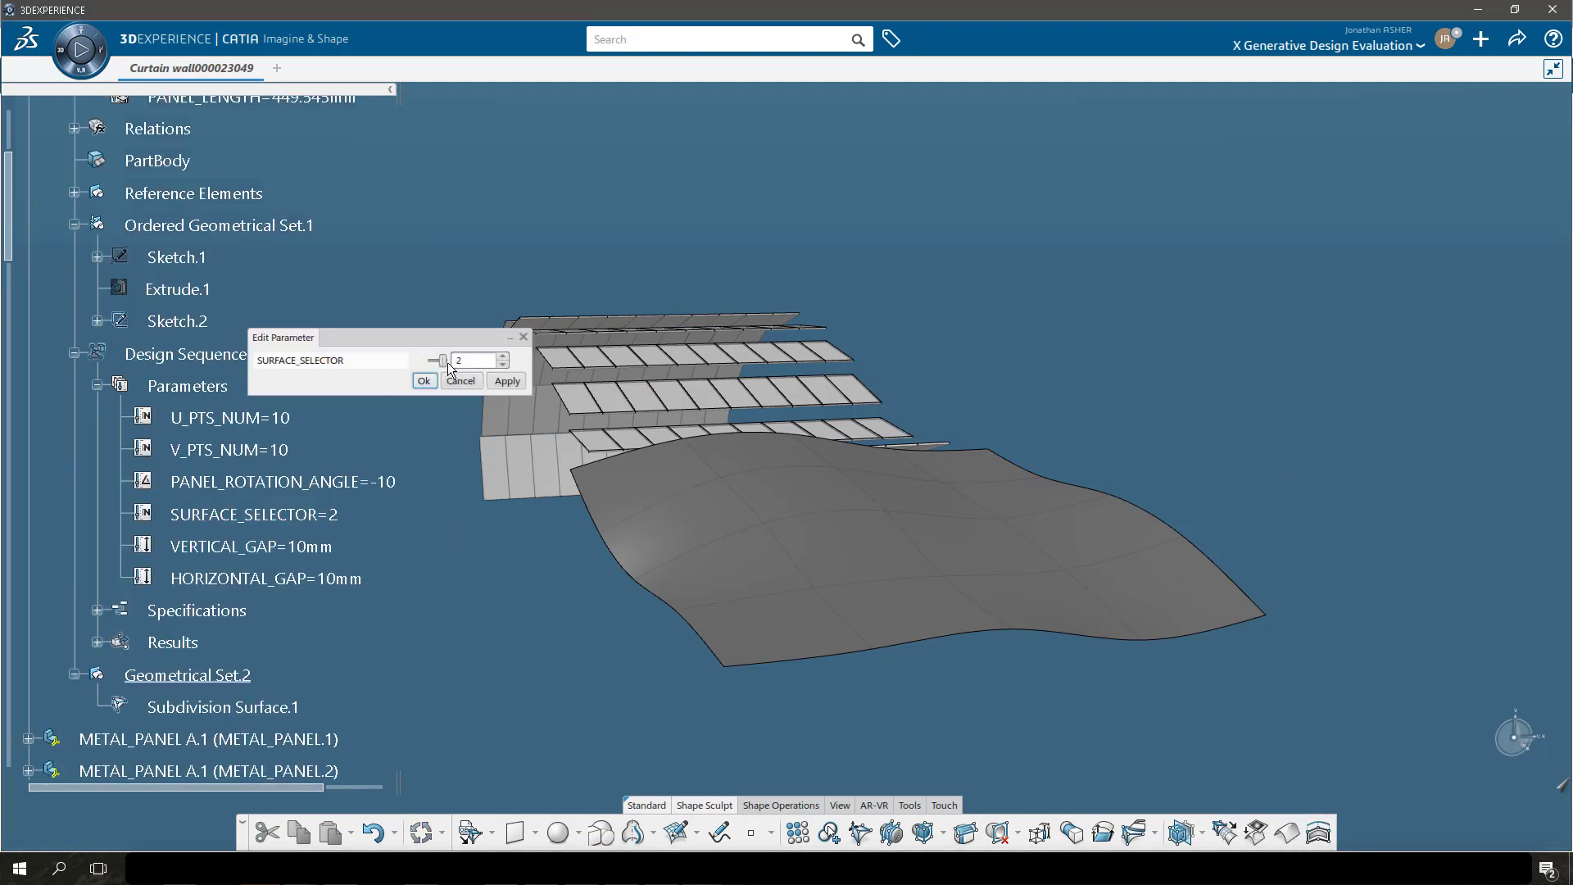
pyautogui.click(424, 381)
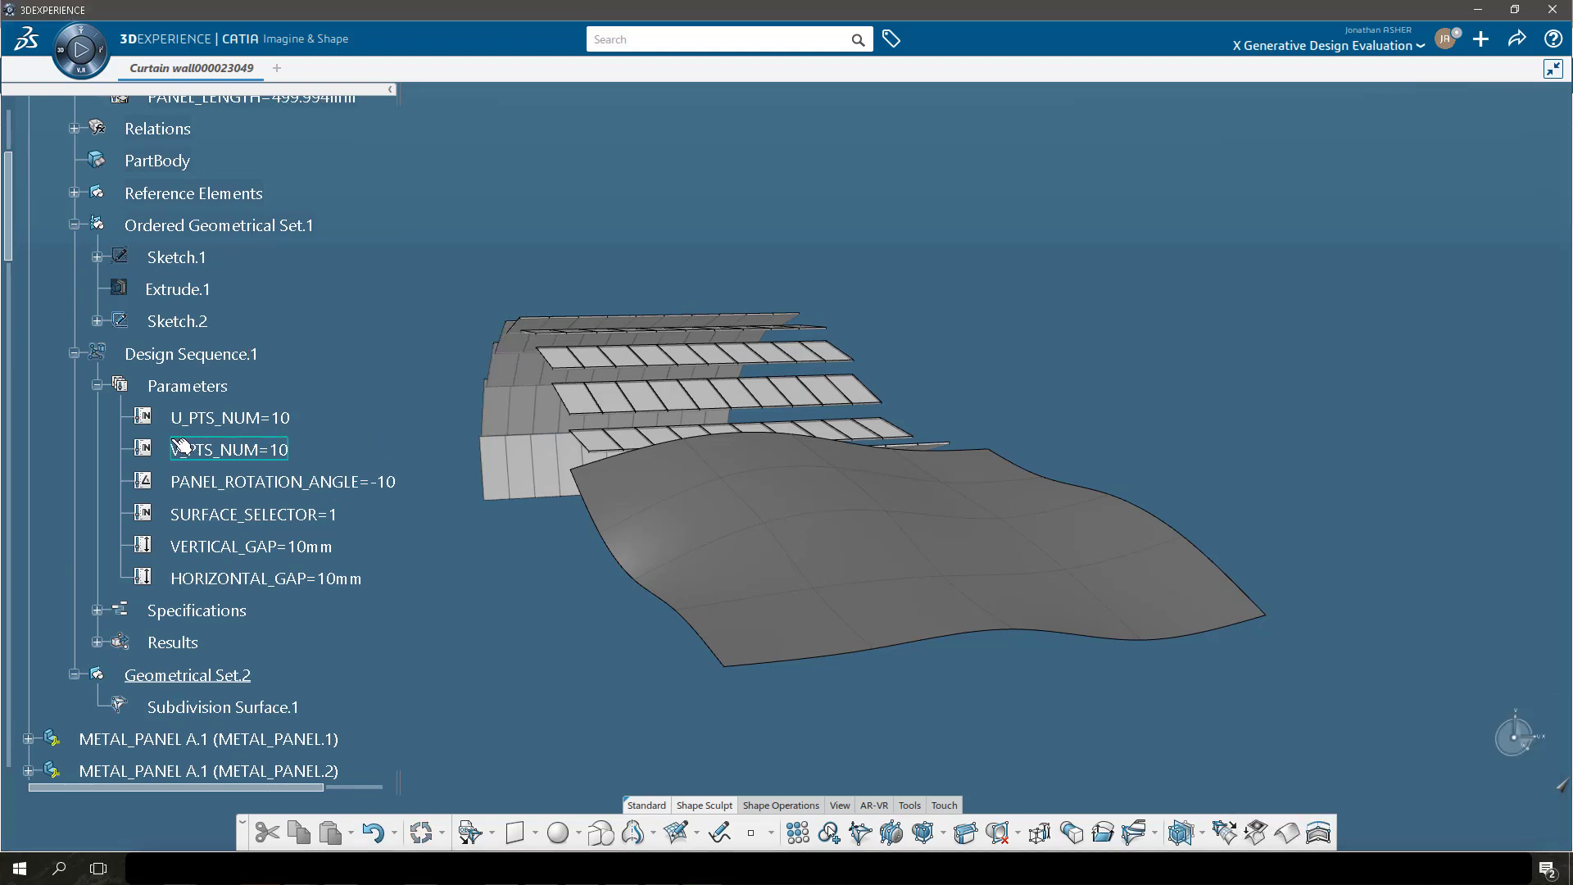
pyautogui.scroll(3, 182, 446)
pyautogui.doubleClick(121, 152)
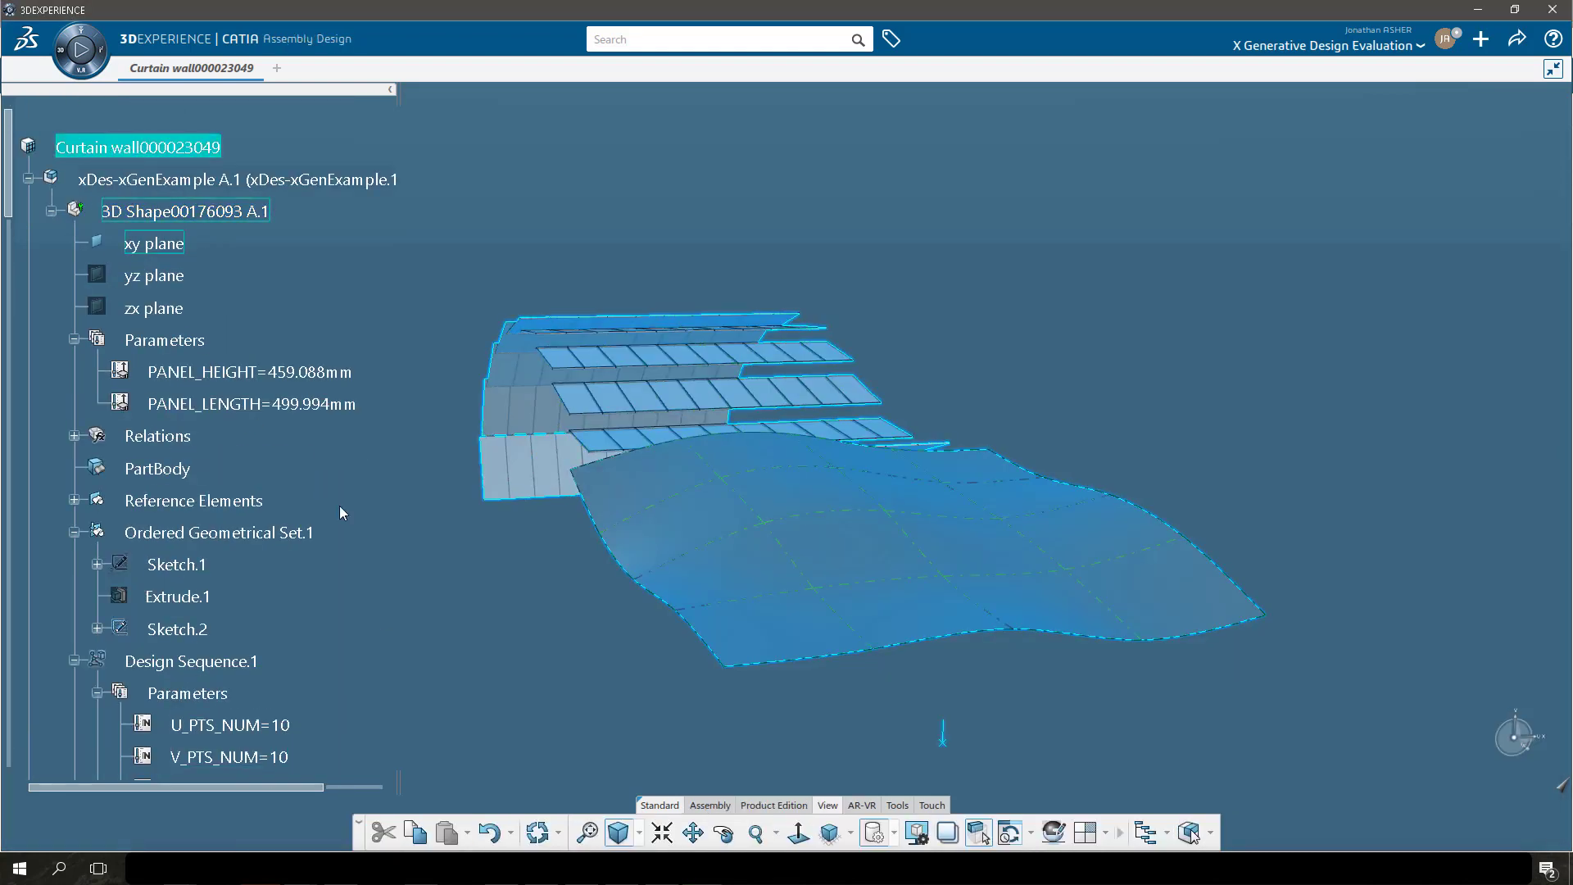
# Update the Curtain wall assembly and set the fill transparency of Subdivision Surface.1 to 167.
pyautogui.click(537, 833)
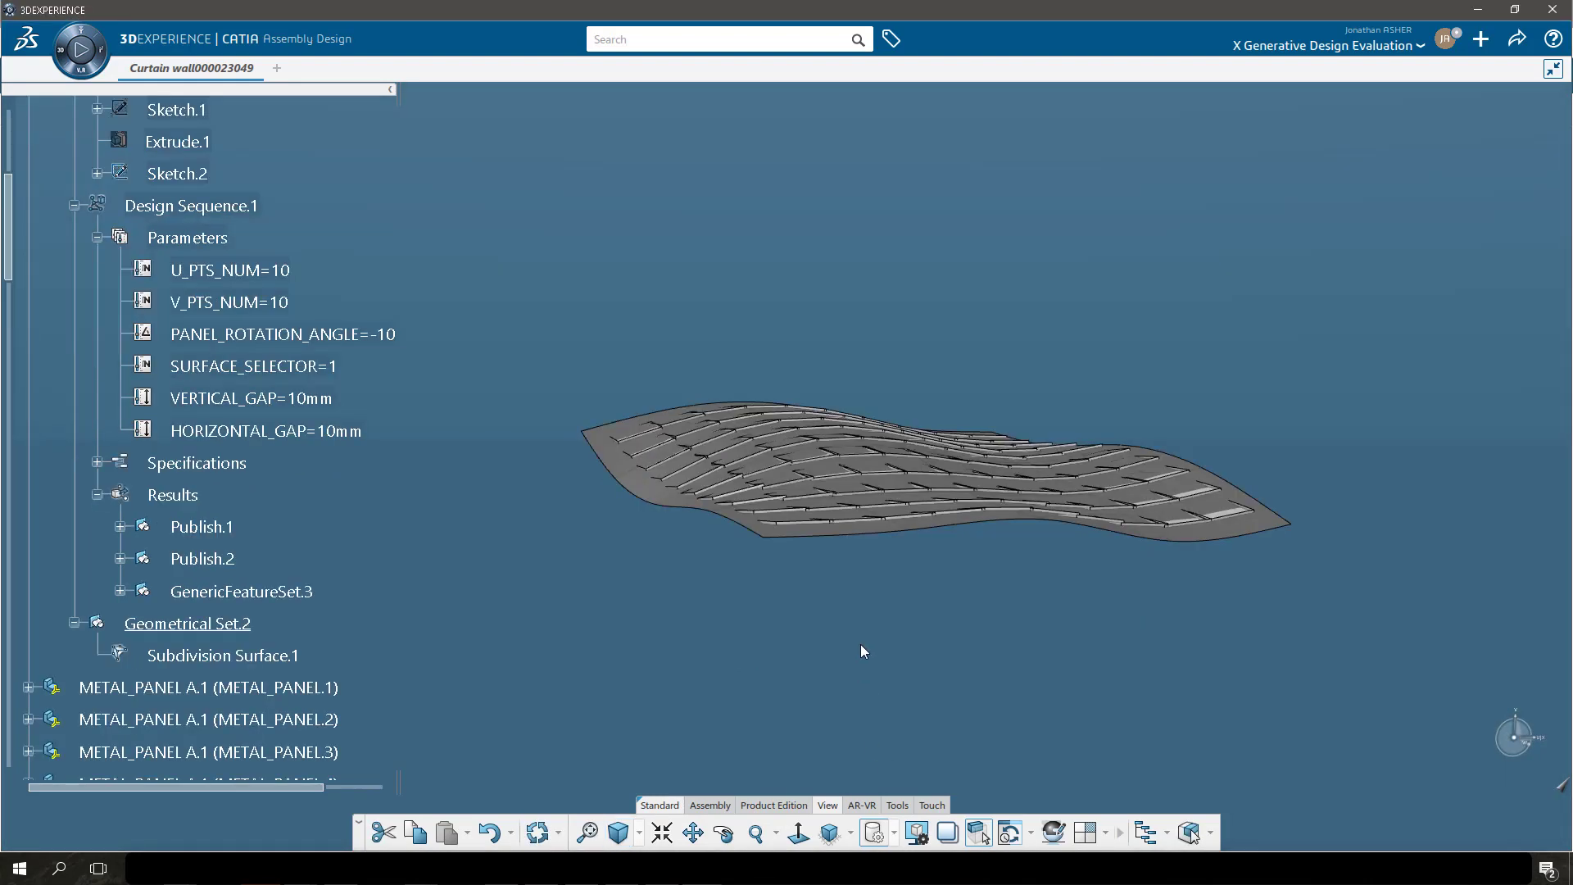
pyautogui.moveTo(860, 646); pyautogui.dragTo(655, 557, button='middle')
pyautogui.rightClick(270, 655)
pyautogui.click(315, 455)
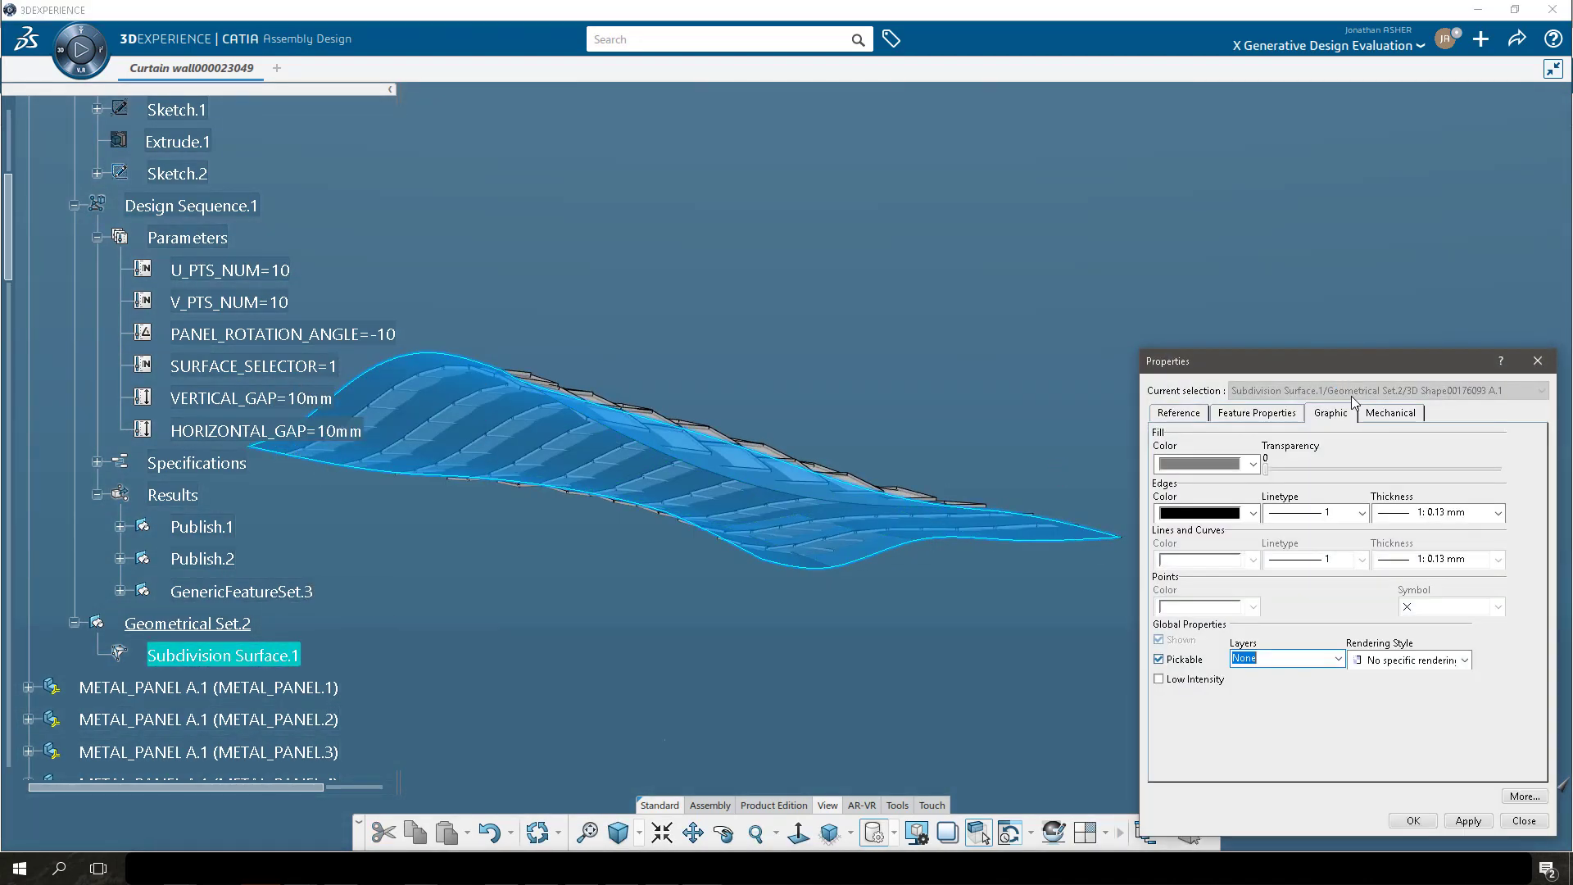
pyautogui.moveTo(1267, 471); pyautogui.dragTo(1401, 473)
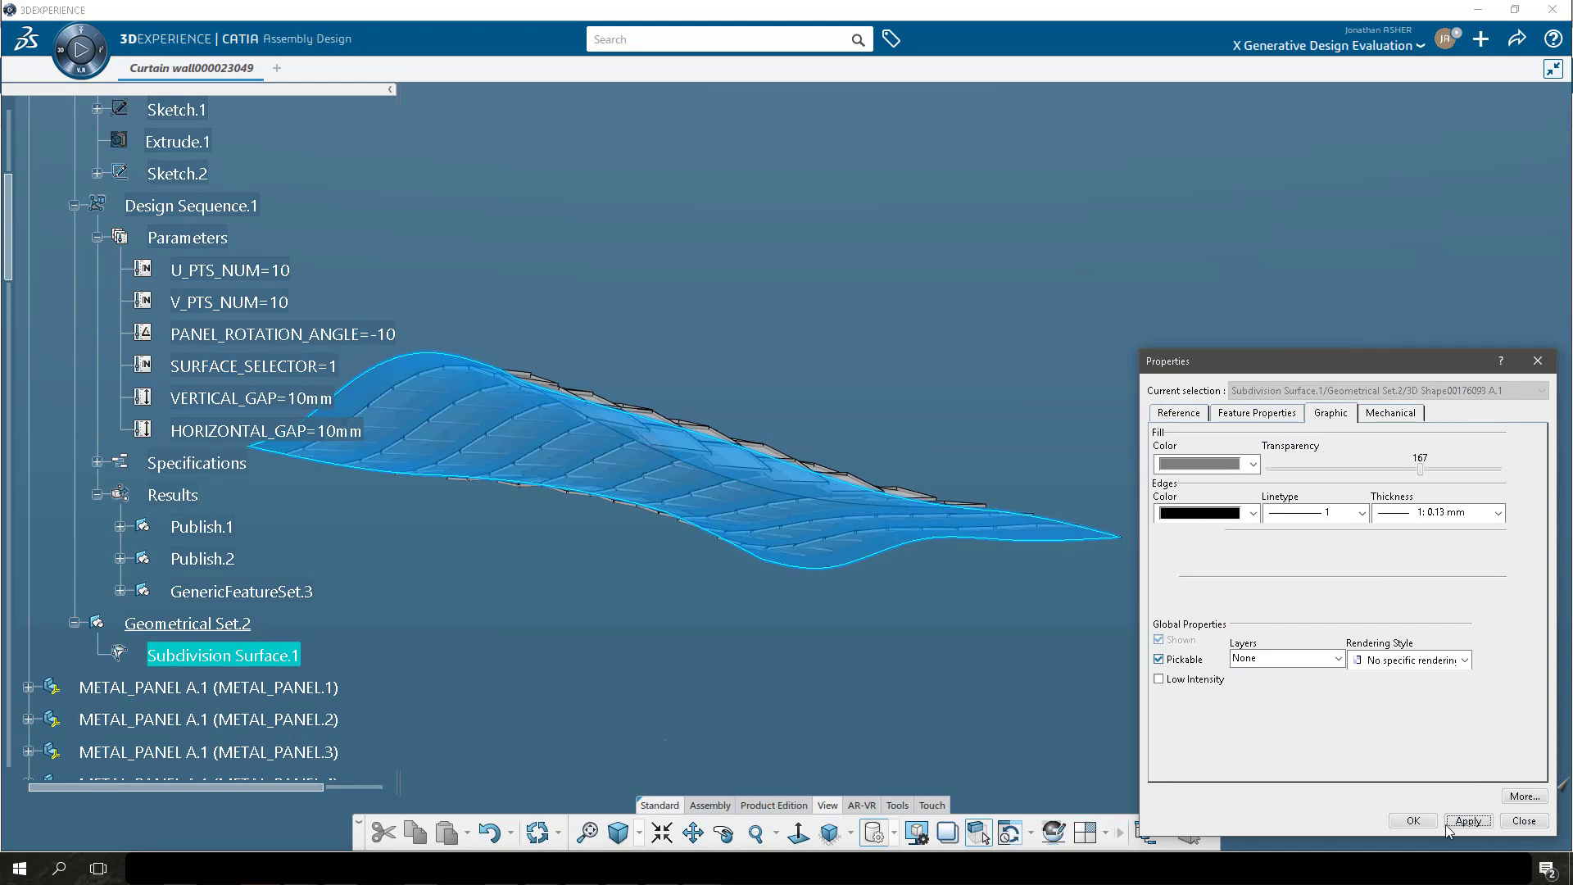
pyautogui.click(1414, 820)
pyautogui.click(762, 562)
# Open Subdivision Surface.1 for editing, raise a control point inside its upper area and lower one near its lower right edge.
pyautogui.moveTo(762, 562); pyautogui.dragTo(811, 502, button='middle')
pyautogui.doubleClick(206, 662)
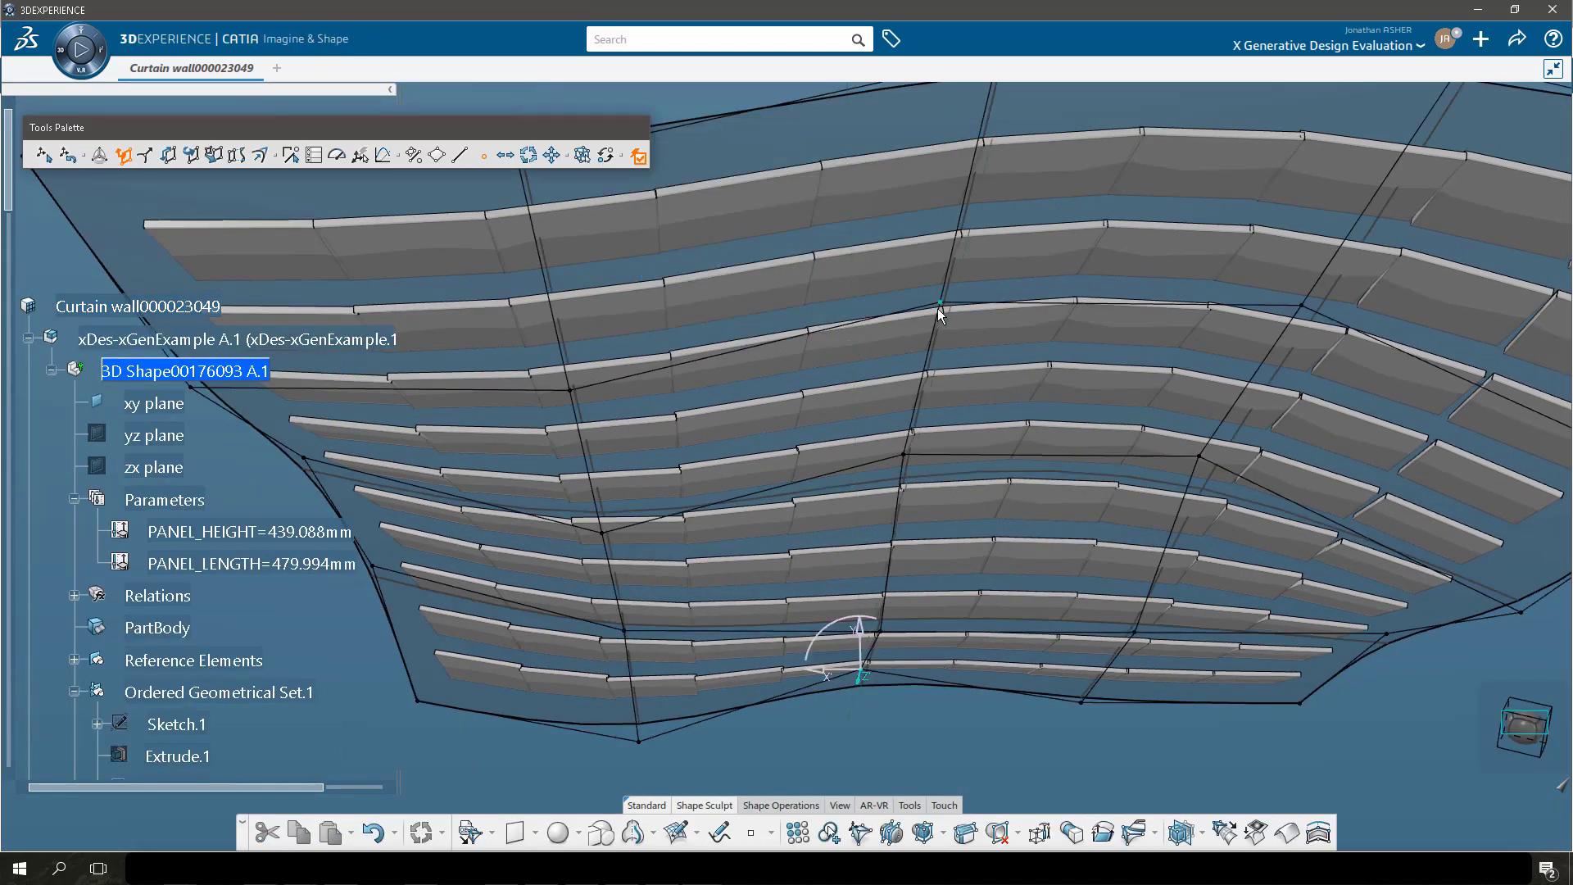
pyautogui.click(938, 307)
pyautogui.moveTo(940, 290); pyautogui.dragTo(934, 167)
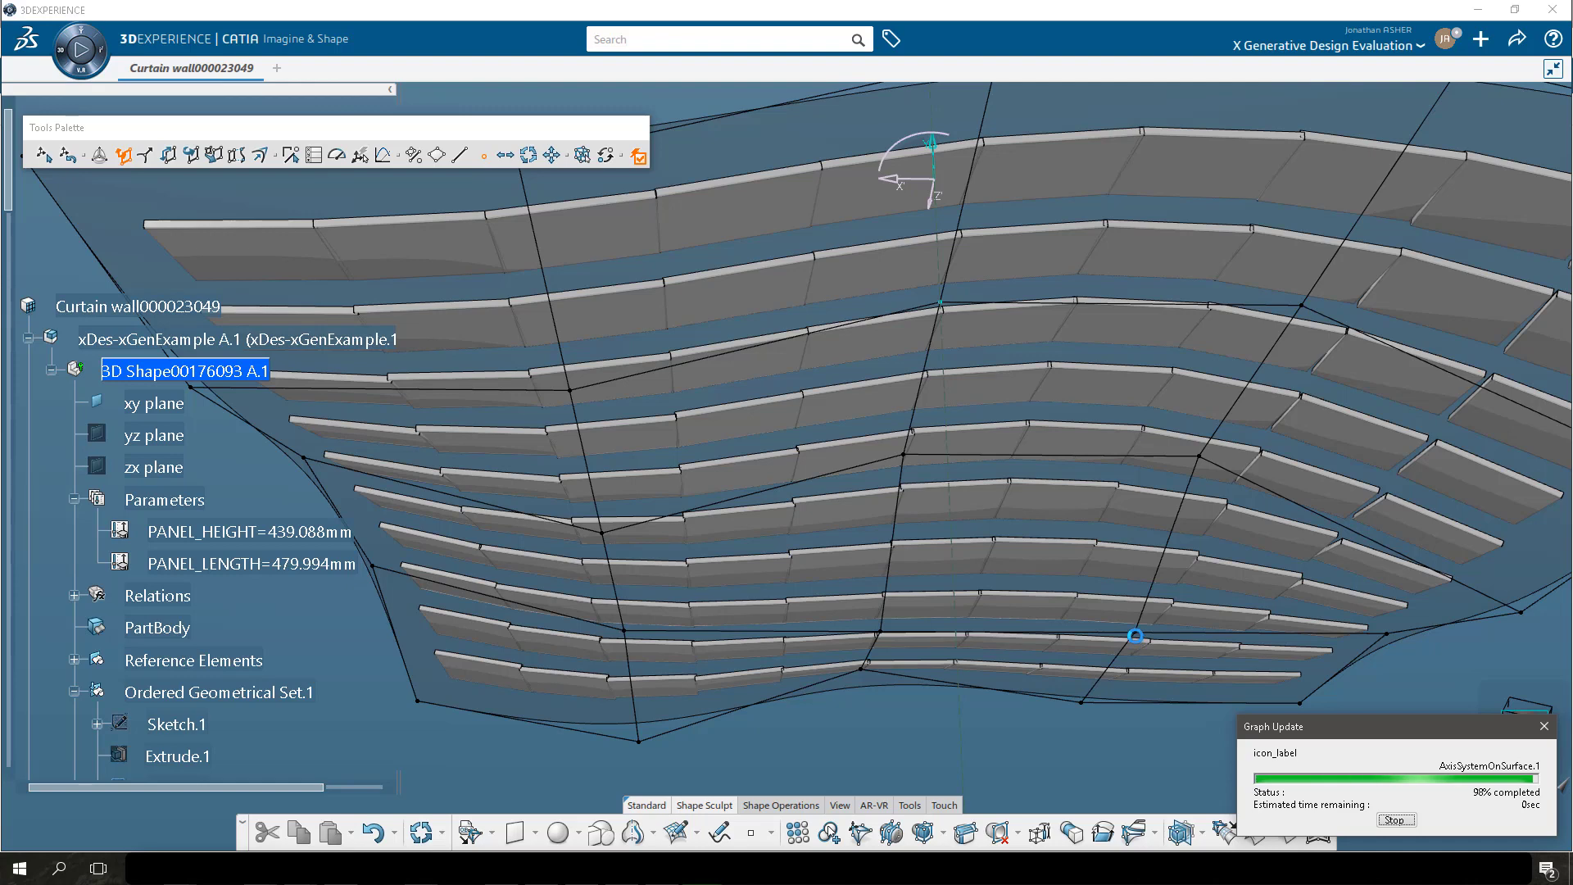
pyautogui.click(1135, 635)
pyautogui.moveTo(1136, 619); pyautogui.dragTo(1151, 787)
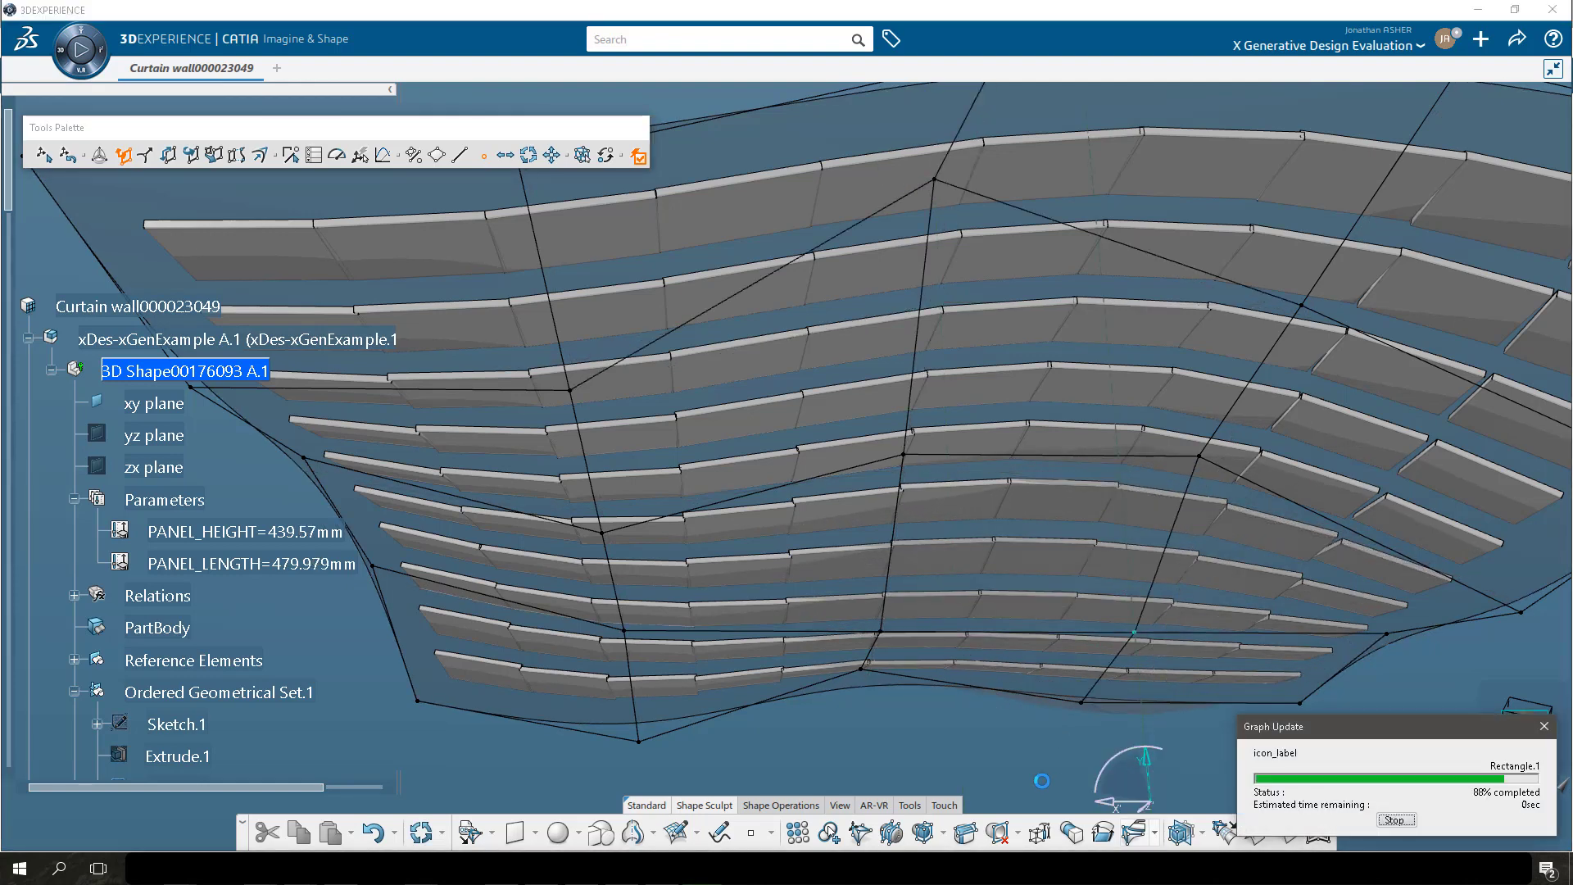
# Move a control point near the left border of the subdivision surface and finish editing it.
pyautogui.moveTo(845, 721); pyautogui.dragTo(861, 586, button='middle')
pyautogui.click(461, 566)
pyautogui.moveTo(464, 525); pyautogui.dragTo(465, 589)
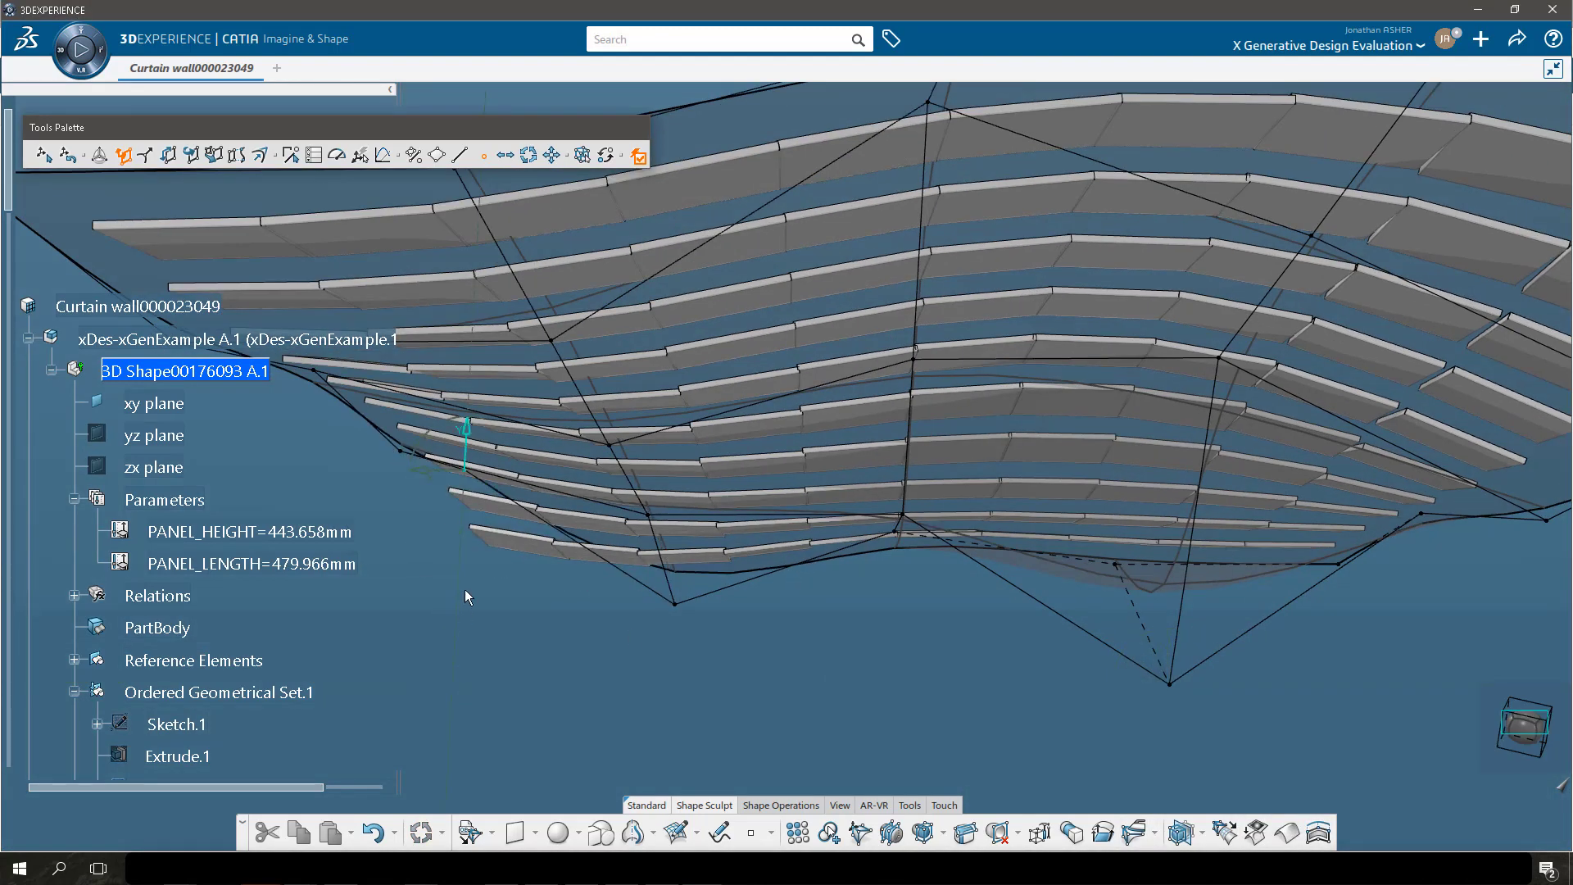
pyautogui.click(464, 589)
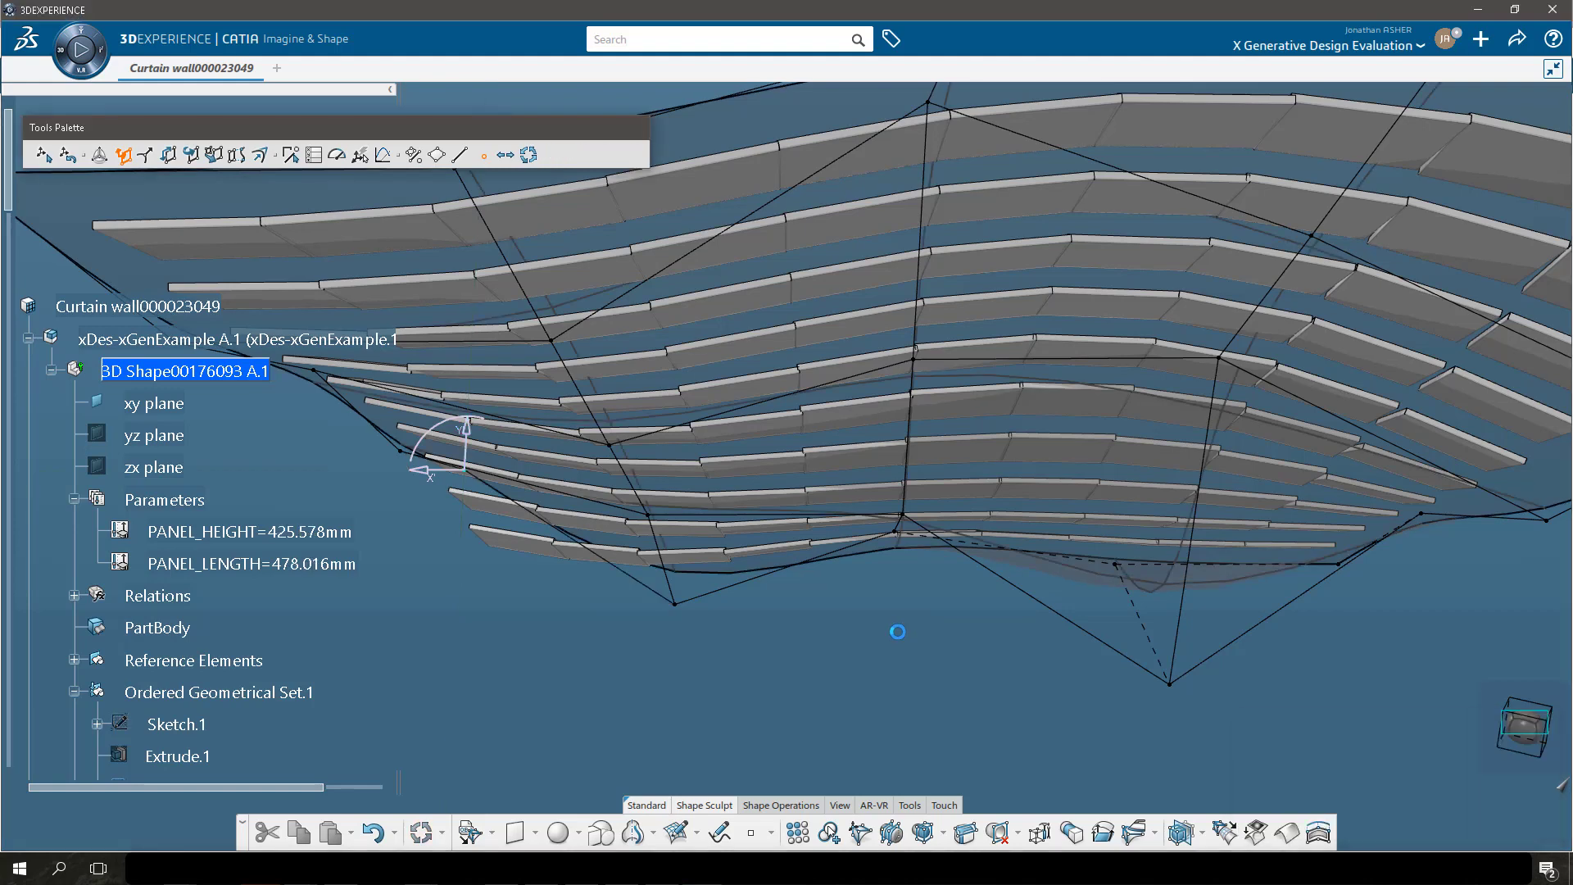
# Set V_PTS_NUM to 16 in the parameters of Design Sequence.1 and raise U_PTS_NUM as well.
pyautogui.scroll(-3, 220, 643)
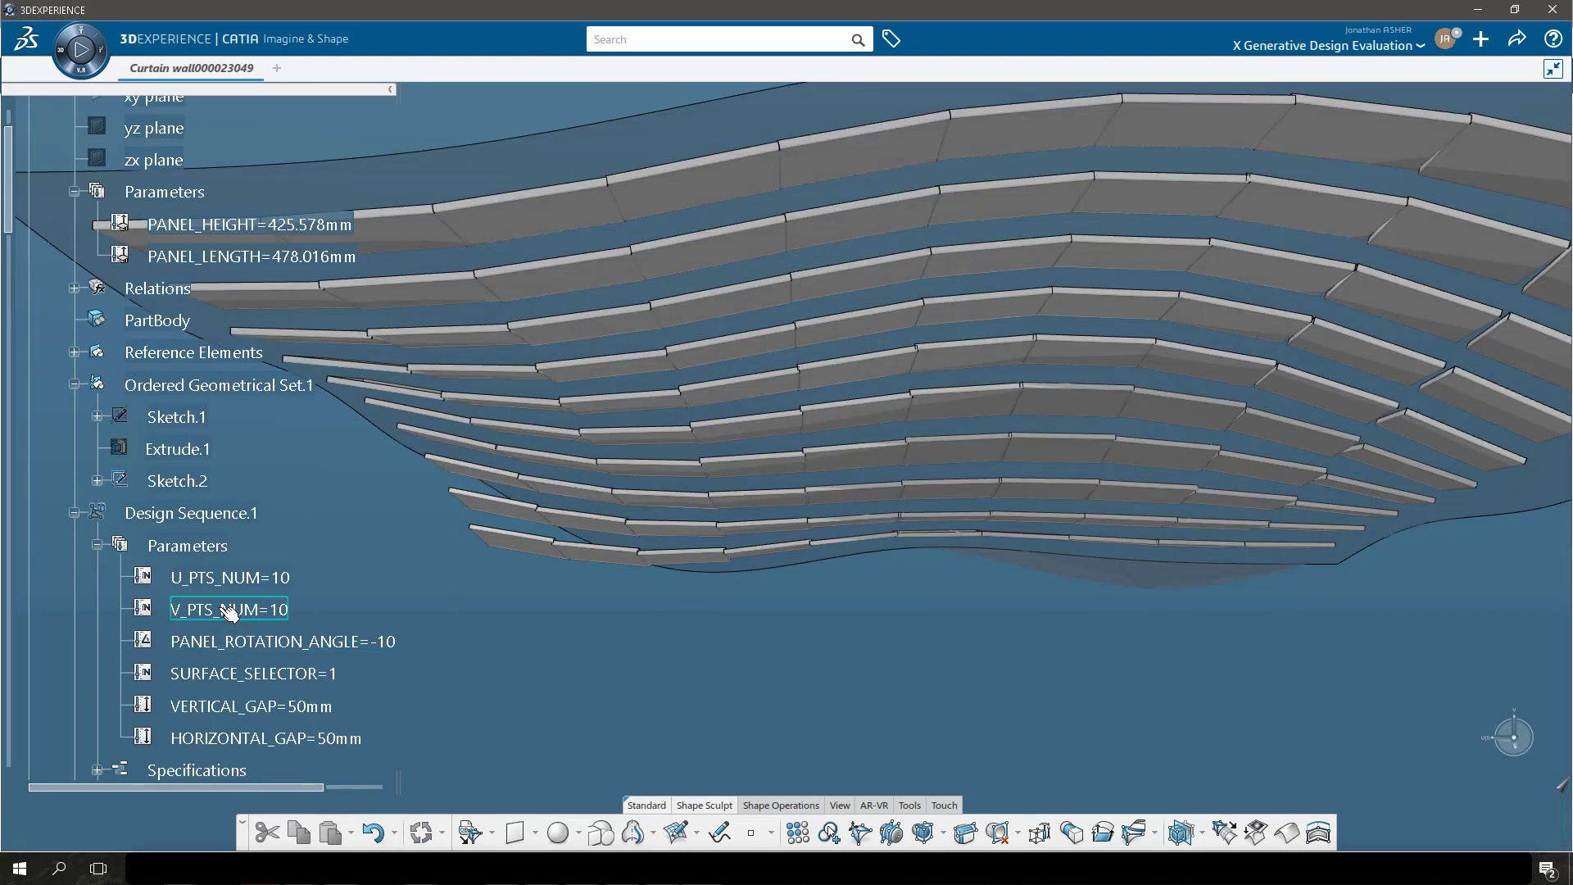
pyautogui.doubleClick(230, 611)
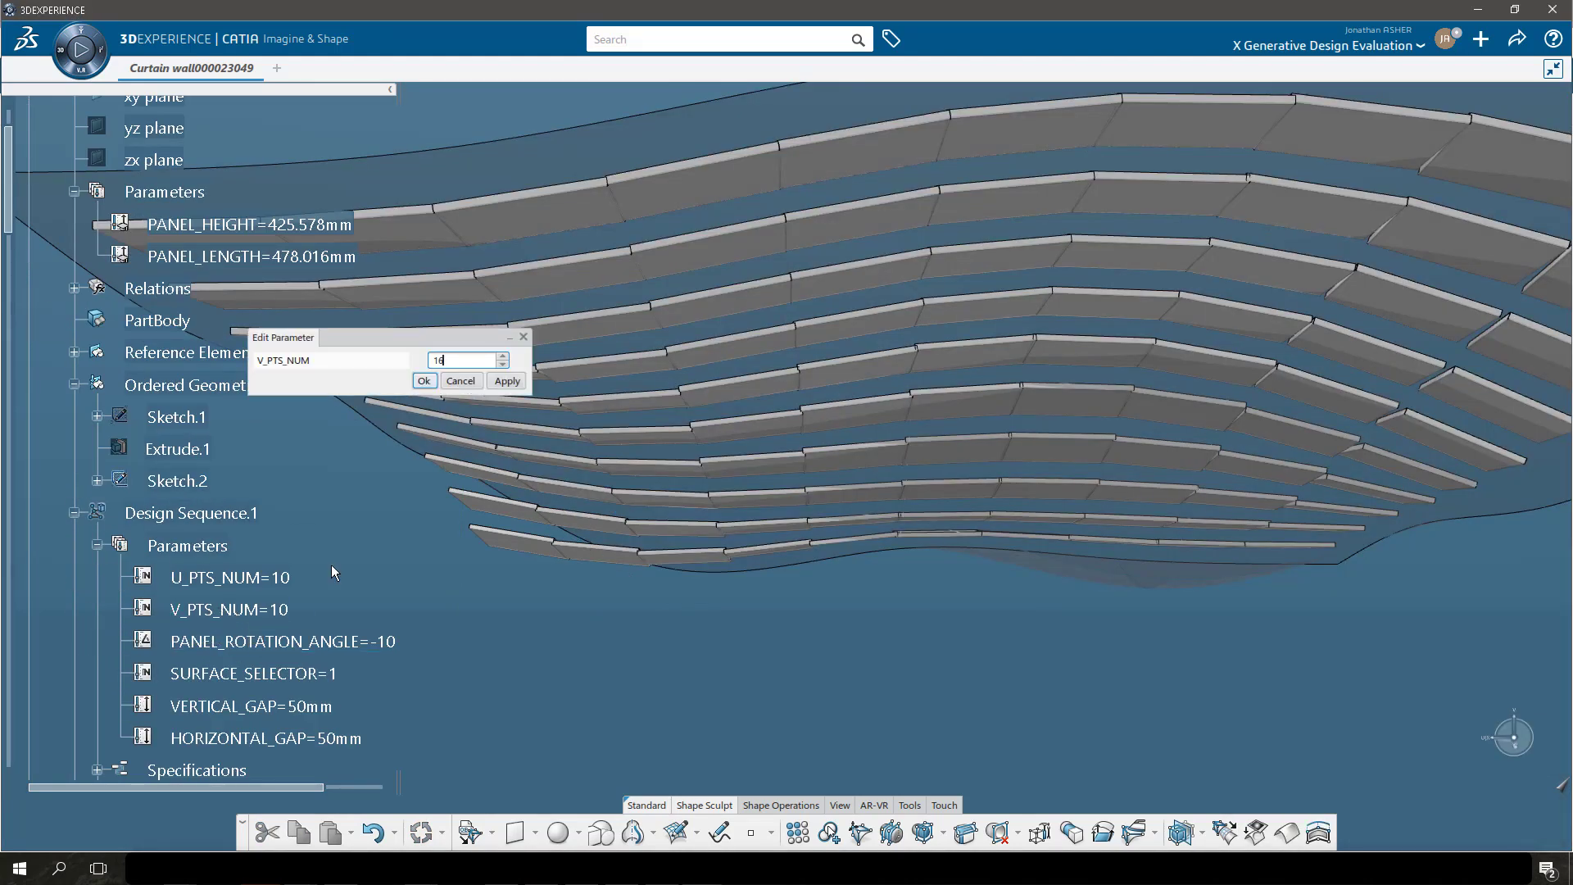
pyautogui.click(423, 382)
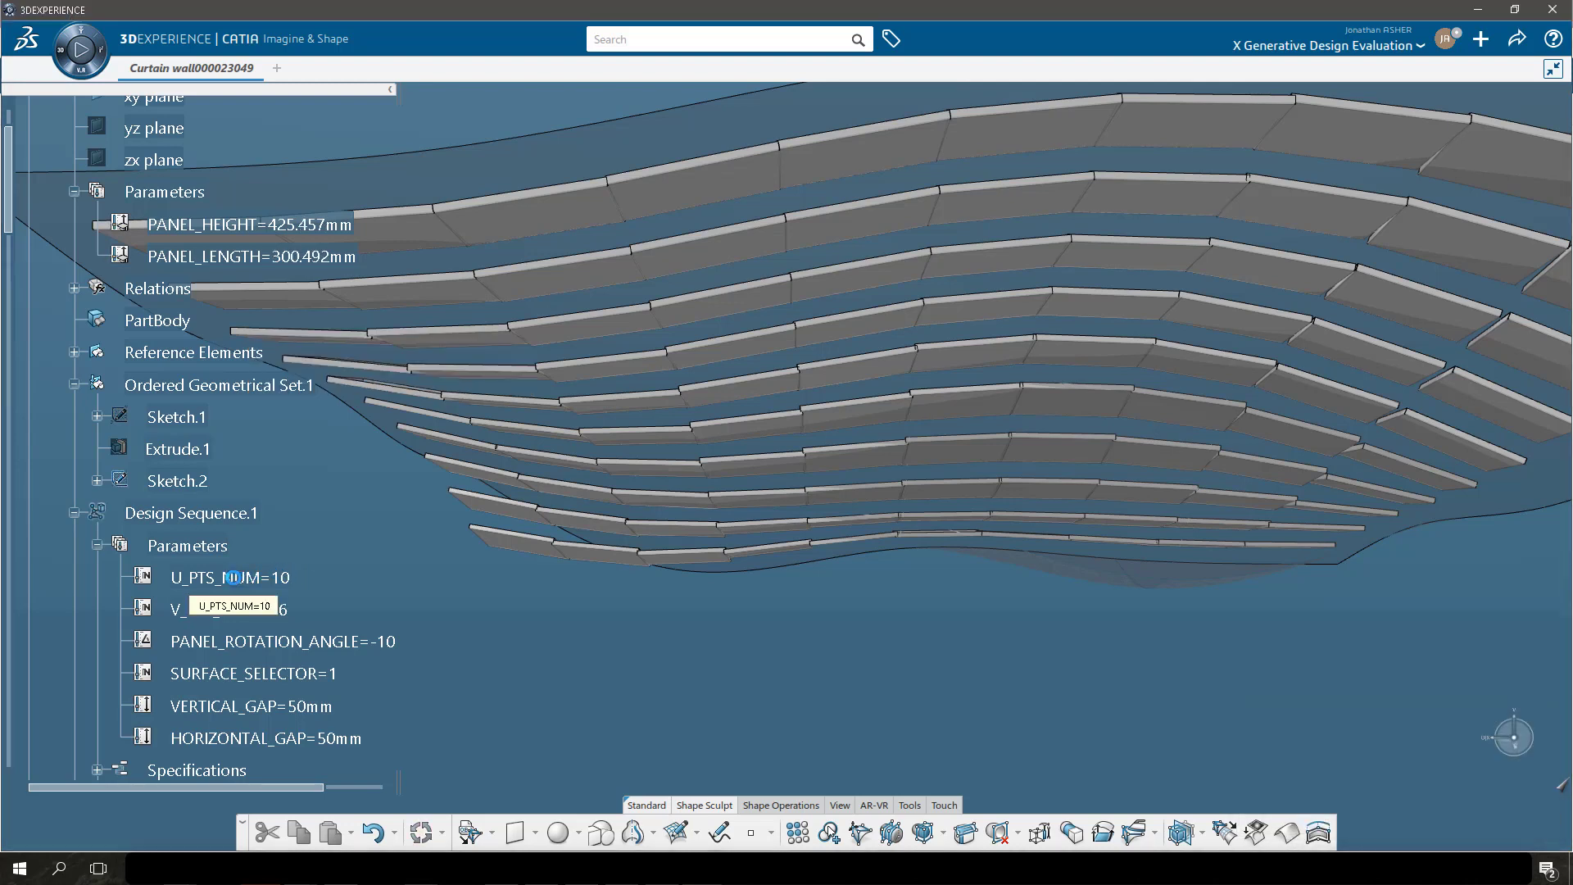
pyautogui.doubleClick(237, 579)
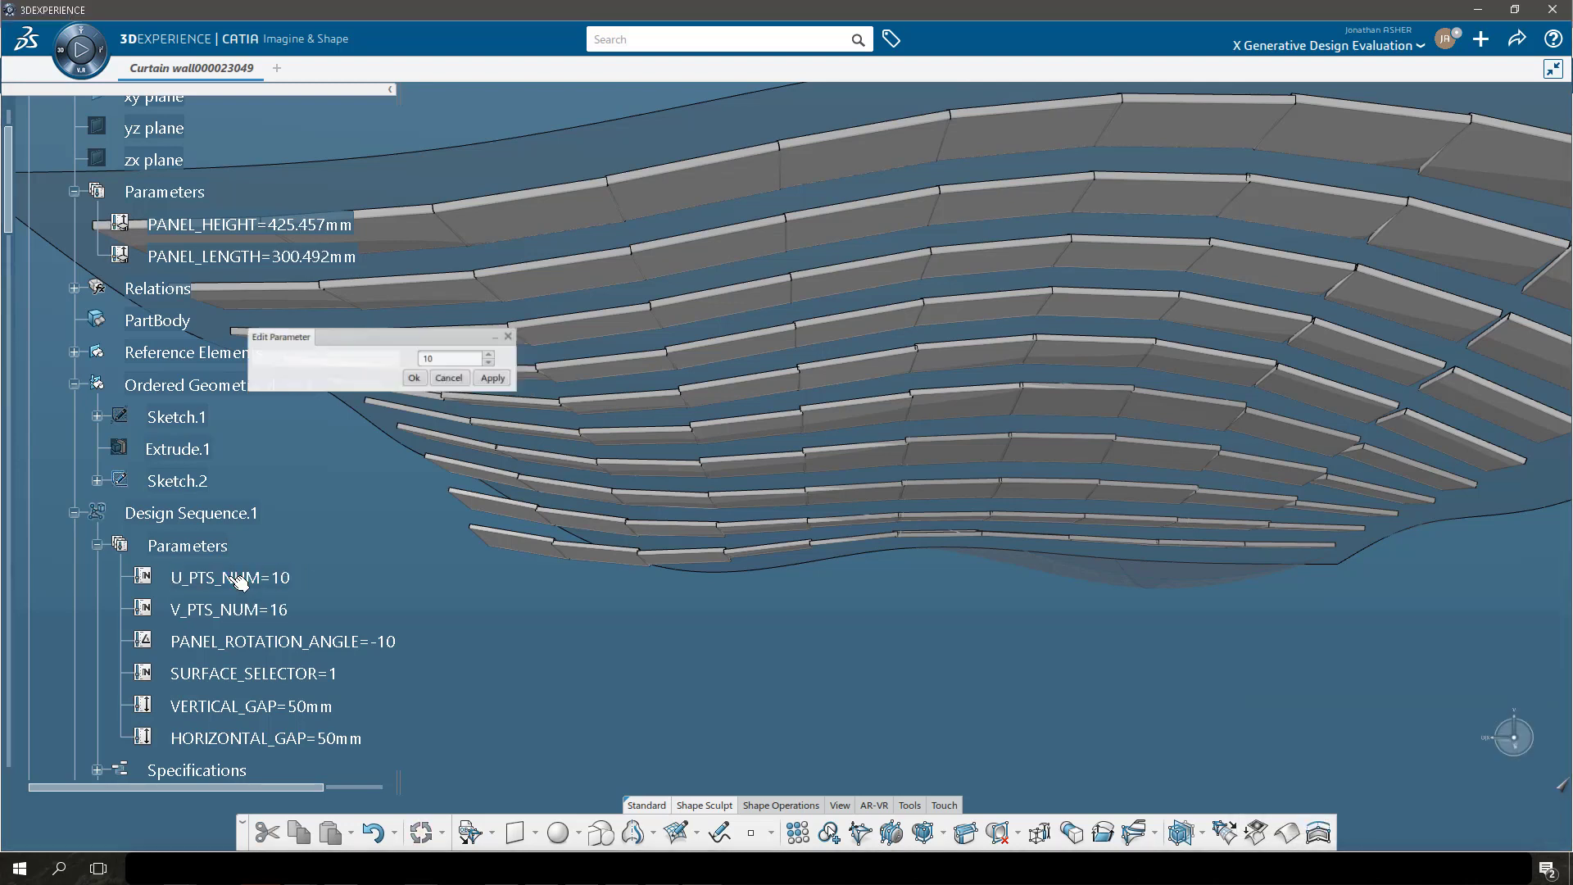
pyautogui.click(424, 387)
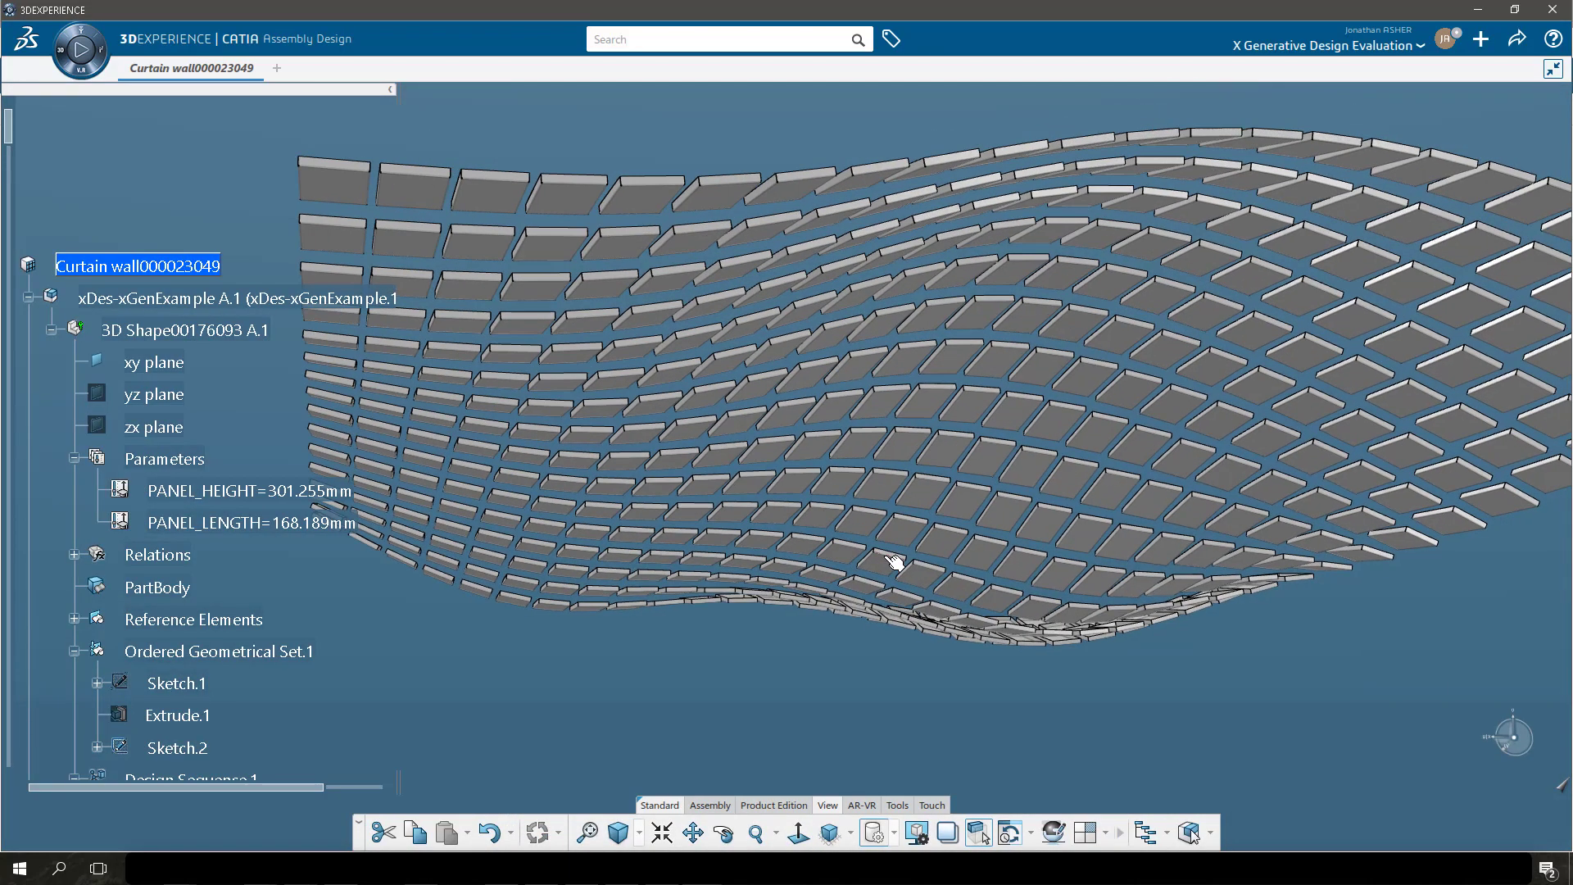
# Collapse the xDes-xGenExample branch, expand METAL_PANEL.1 and activate its 3D shape.
pyautogui.moveTo(896, 562); pyautogui.dragTo(1036, 581, button='middle')
pyautogui.click(28, 298)
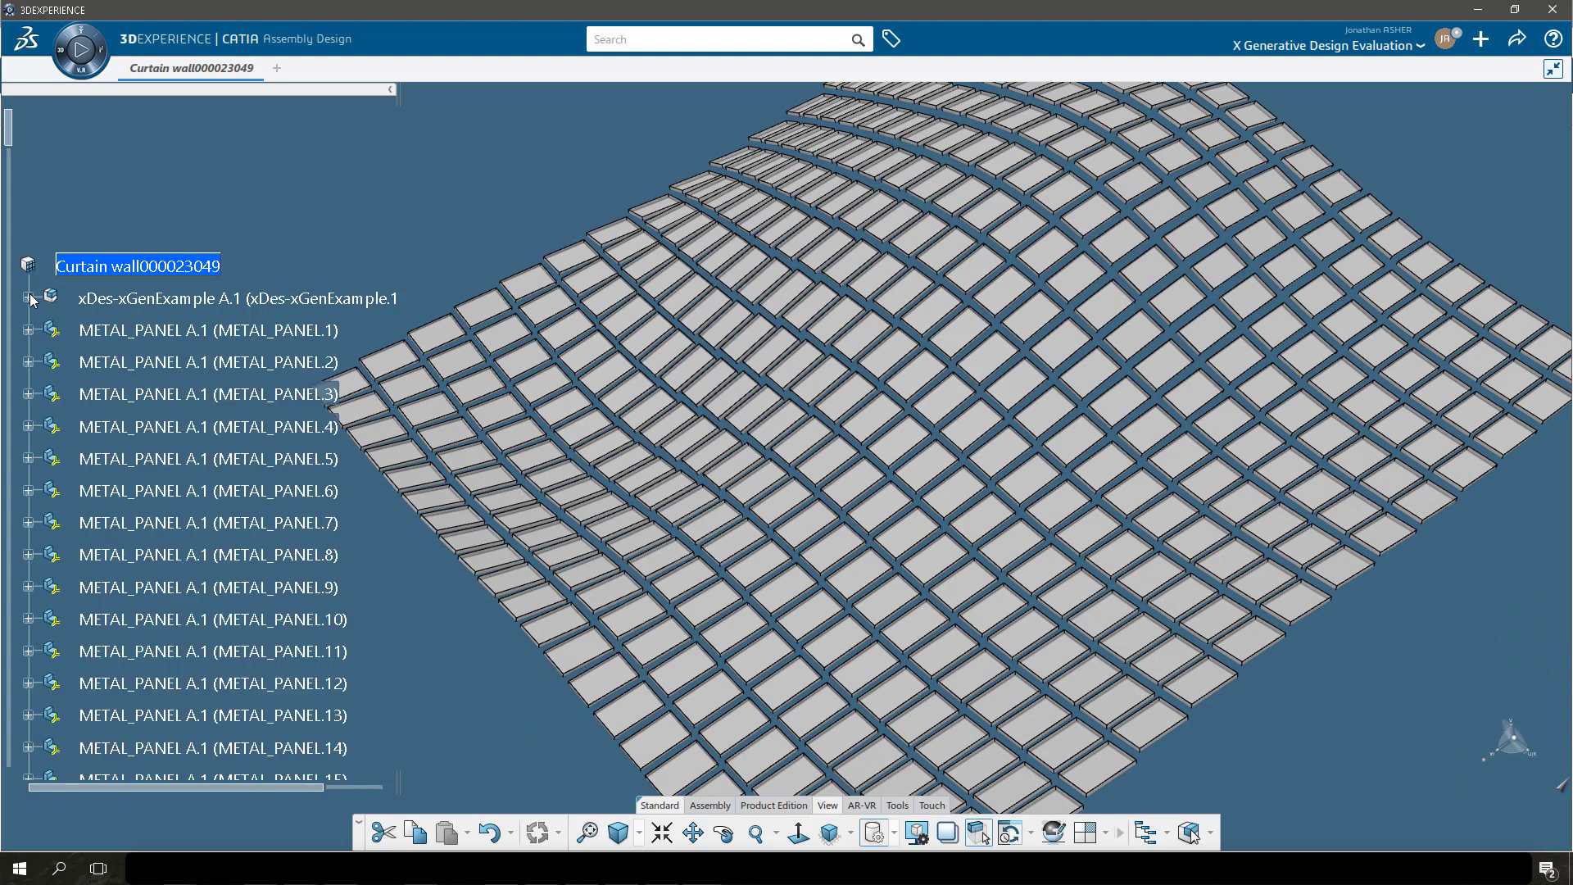
pyautogui.click(29, 328)
pyautogui.click(141, 322)
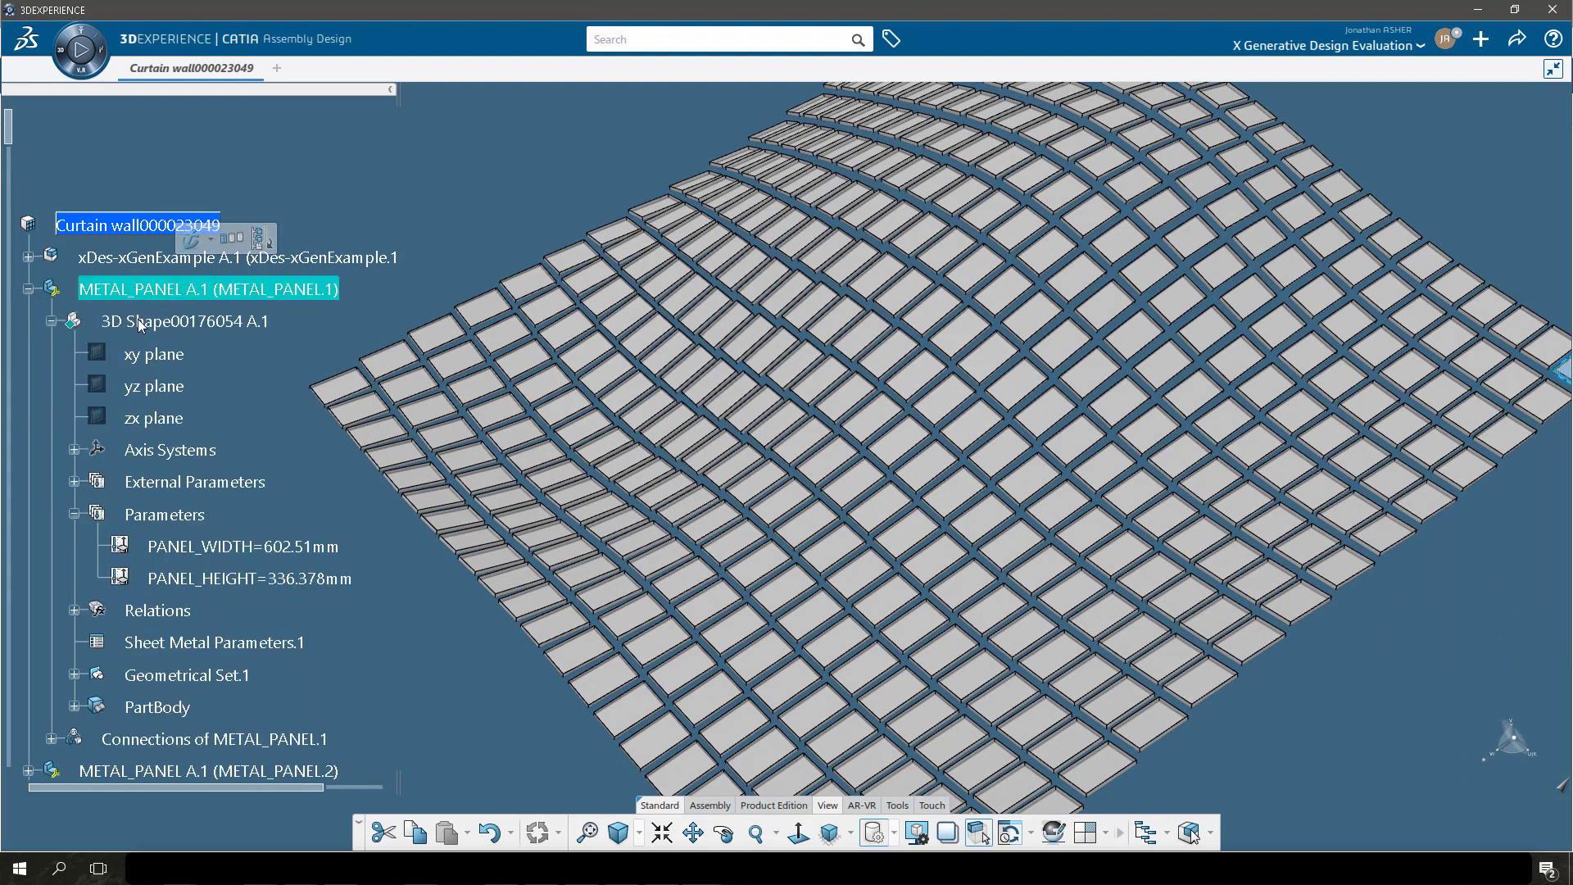
pyautogui.doubleClick(453, 566)
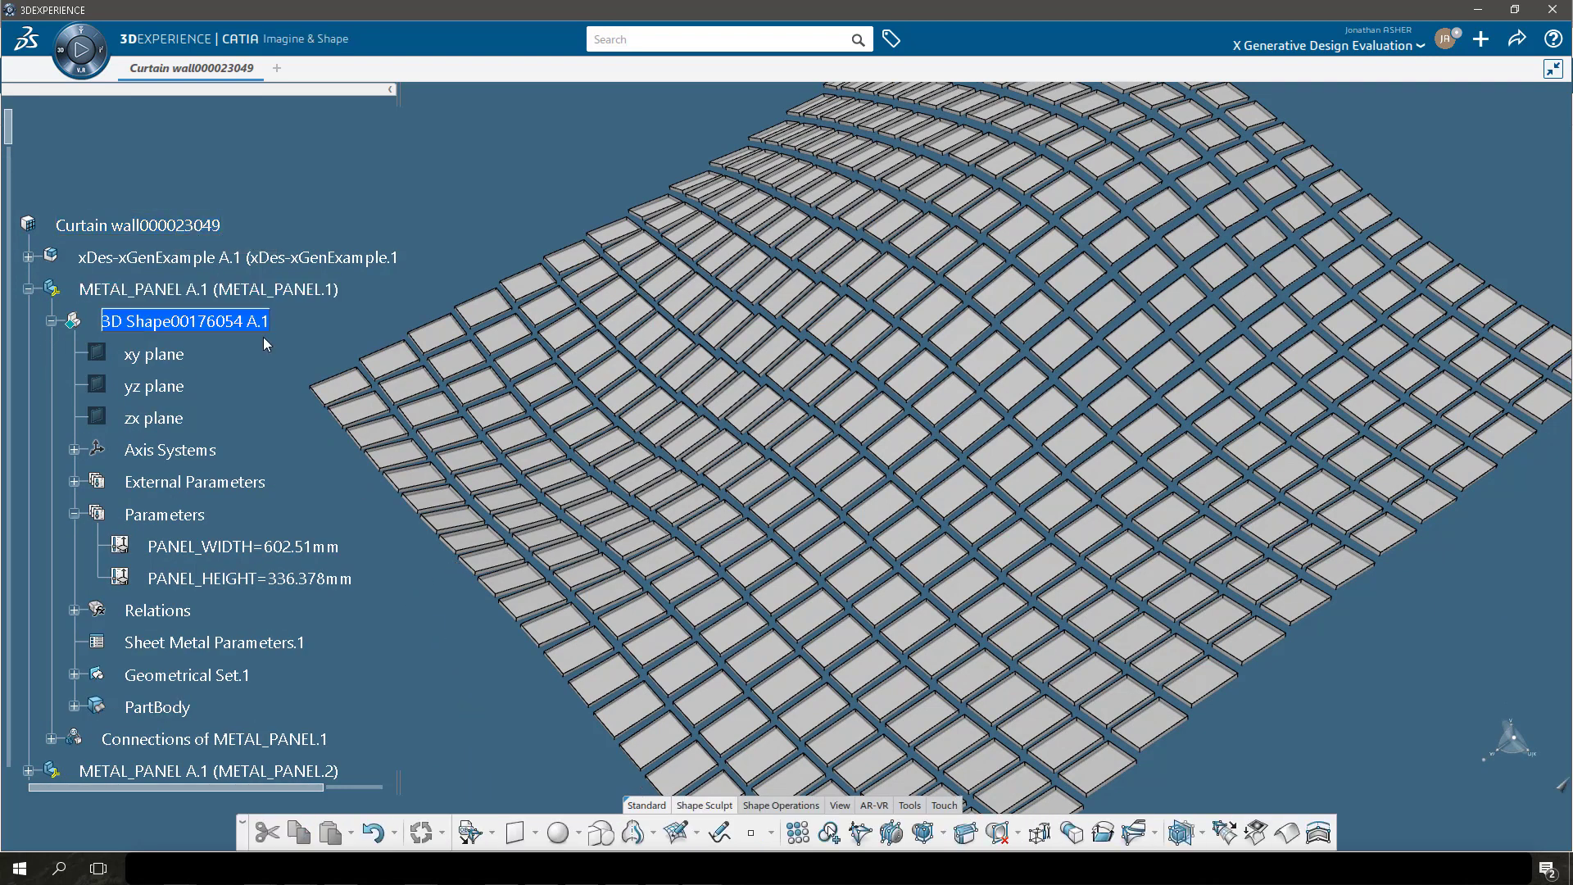
# Switch to the Sheet Metal Design app and run Fold/Unfold on the active metal panel.
pyautogui.click(70, 110)
pyautogui.write('she')
pyautogui.click(53, 605)
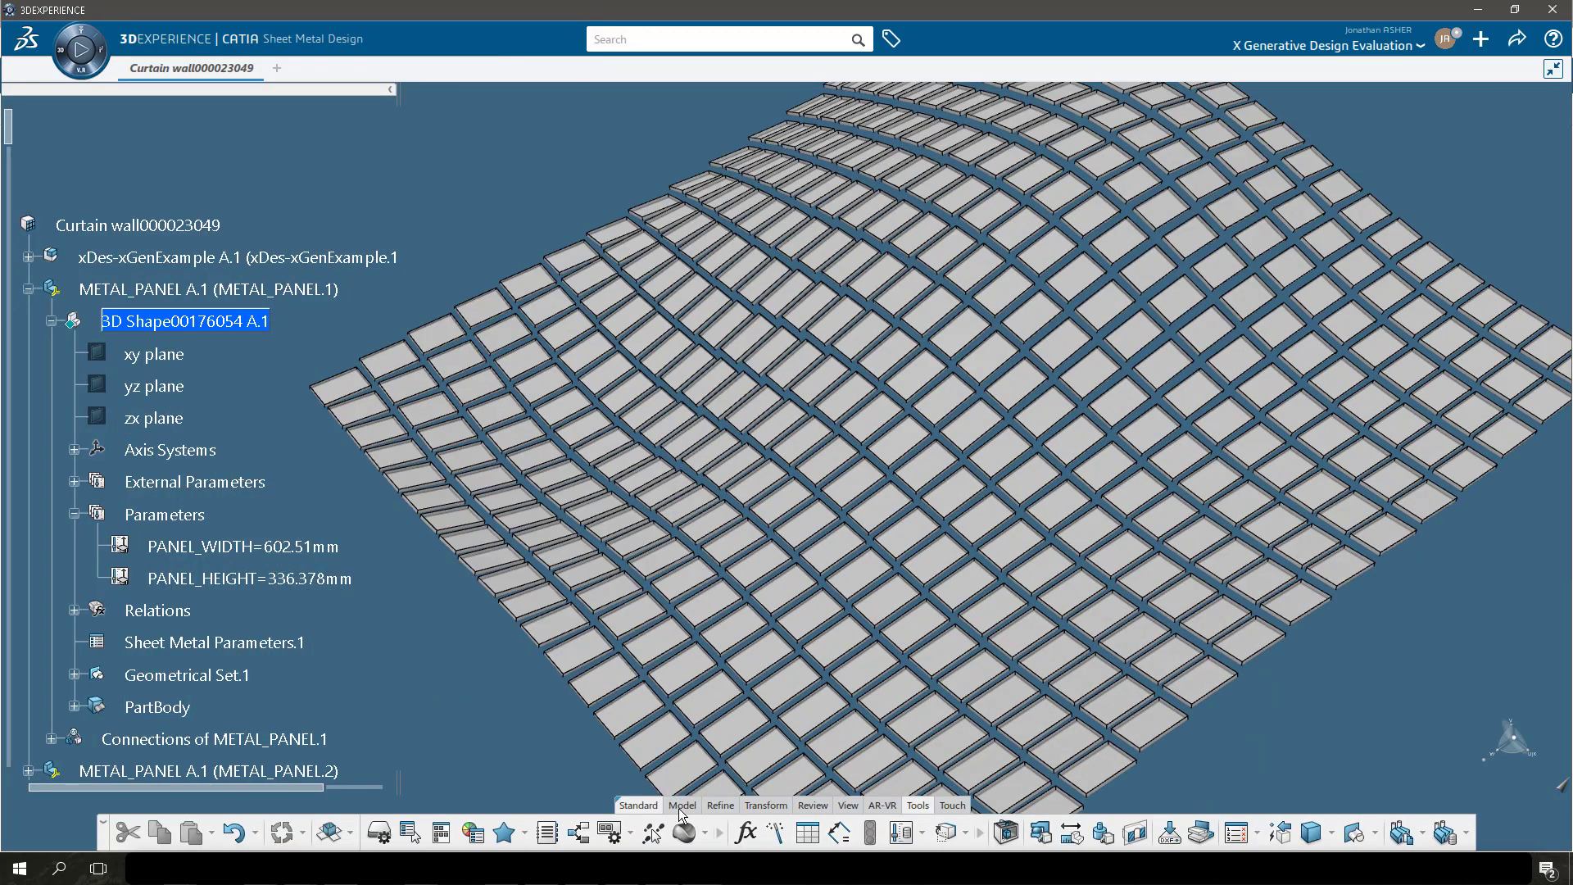
pyautogui.click(680, 805)
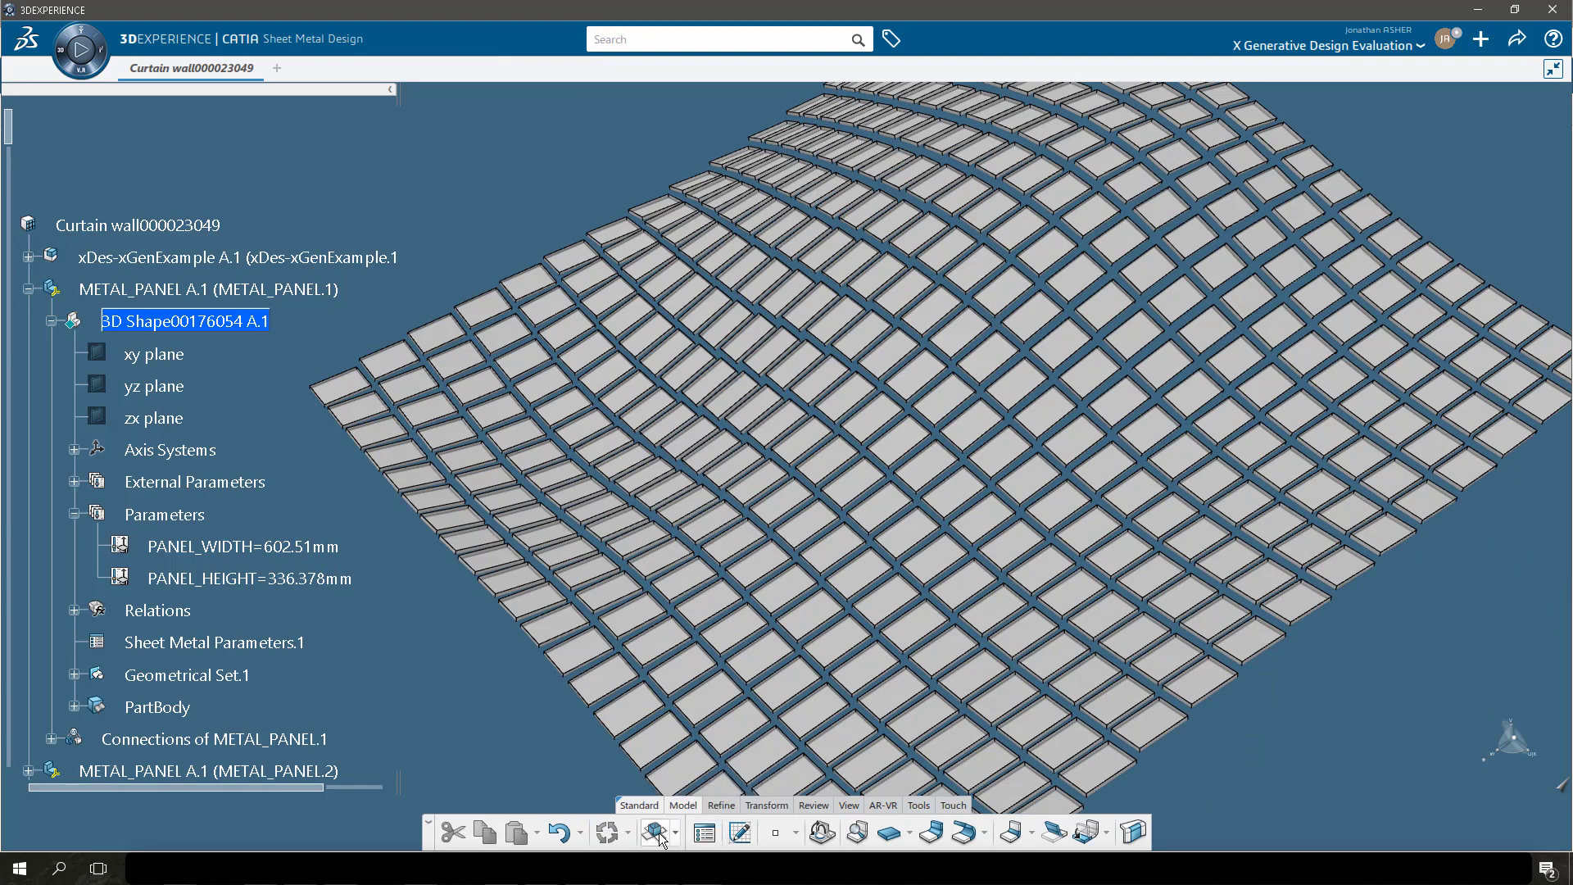
pyautogui.click(660, 840)
# Try the Outdoor ambience while viewing the panels from underneath.
pyautogui.moveTo(882, 685); pyautogui.dragTo(823, 303, button='middle')
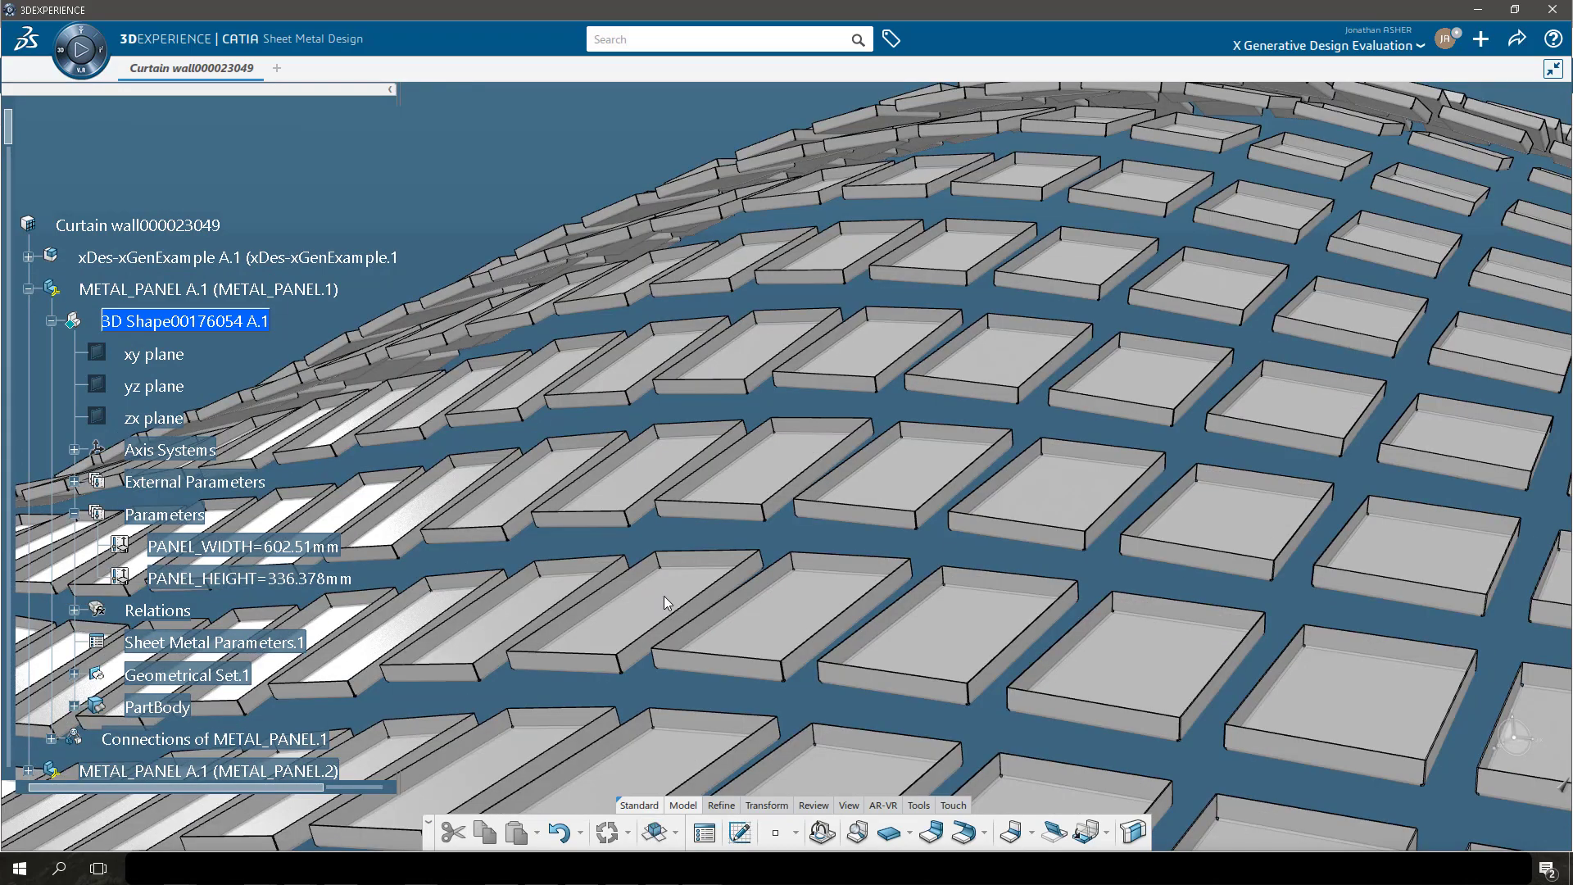
pyautogui.moveTo(664, 602); pyautogui.dragTo(1019, 307, button='middle')
pyautogui.rightClick(992, 561)
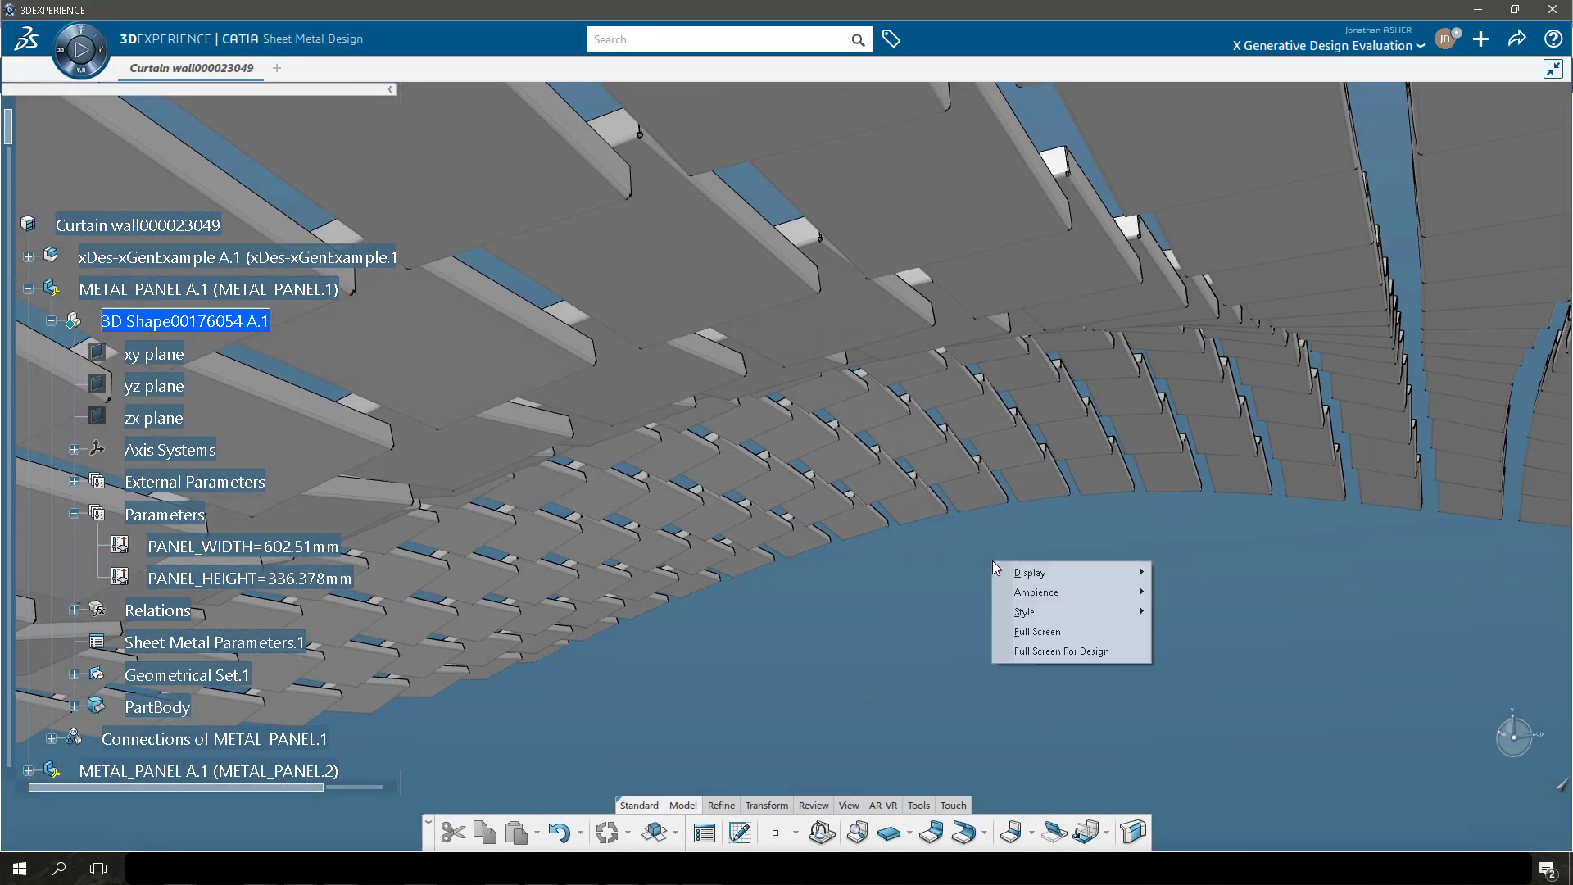
pyautogui.moveTo(1034, 594)
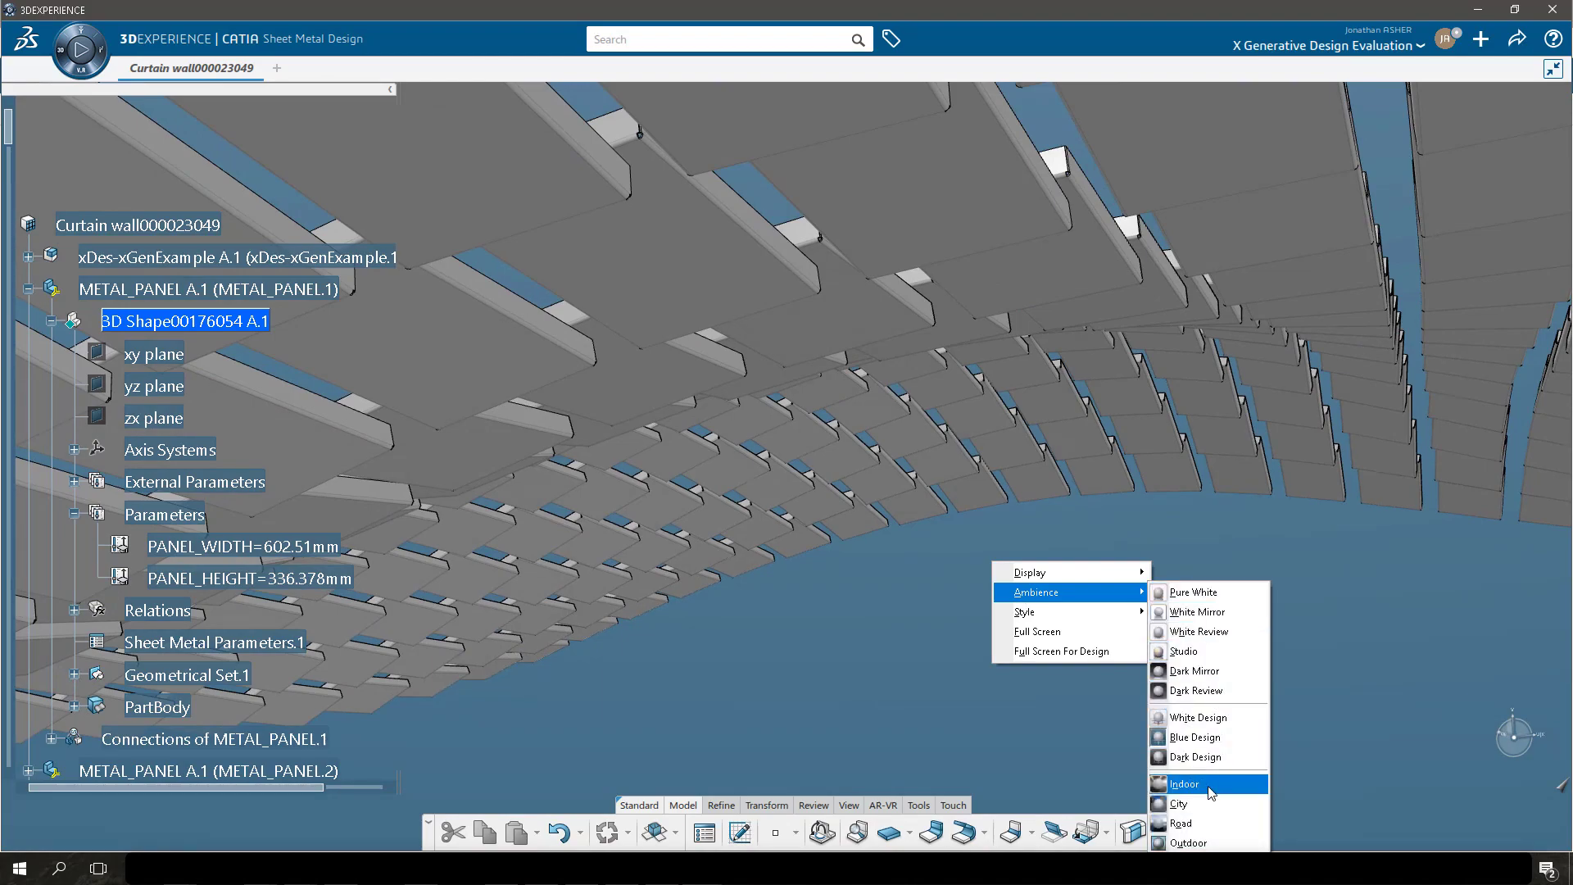
pyautogui.click(1188, 843)
# Switch the viewer to an ambience with a white background.
pyautogui.moveTo(957, 660); pyautogui.dragTo(722, 686, button='middle')
pyautogui.rightClick(722, 687)
pyautogui.moveTo(797, 721)
pyautogui.click(947, 571)
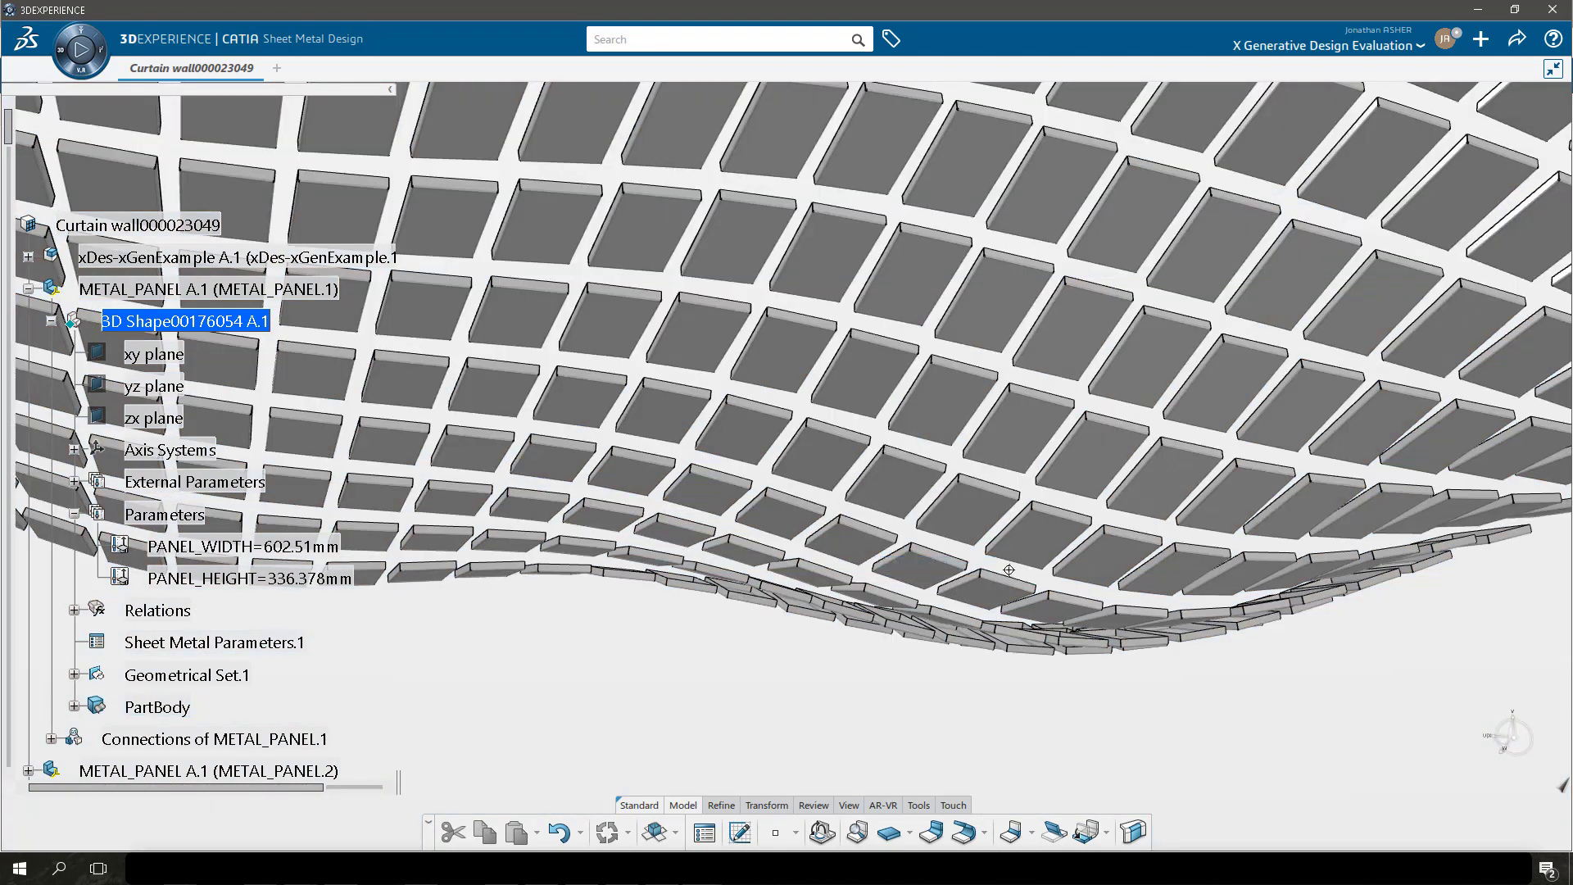